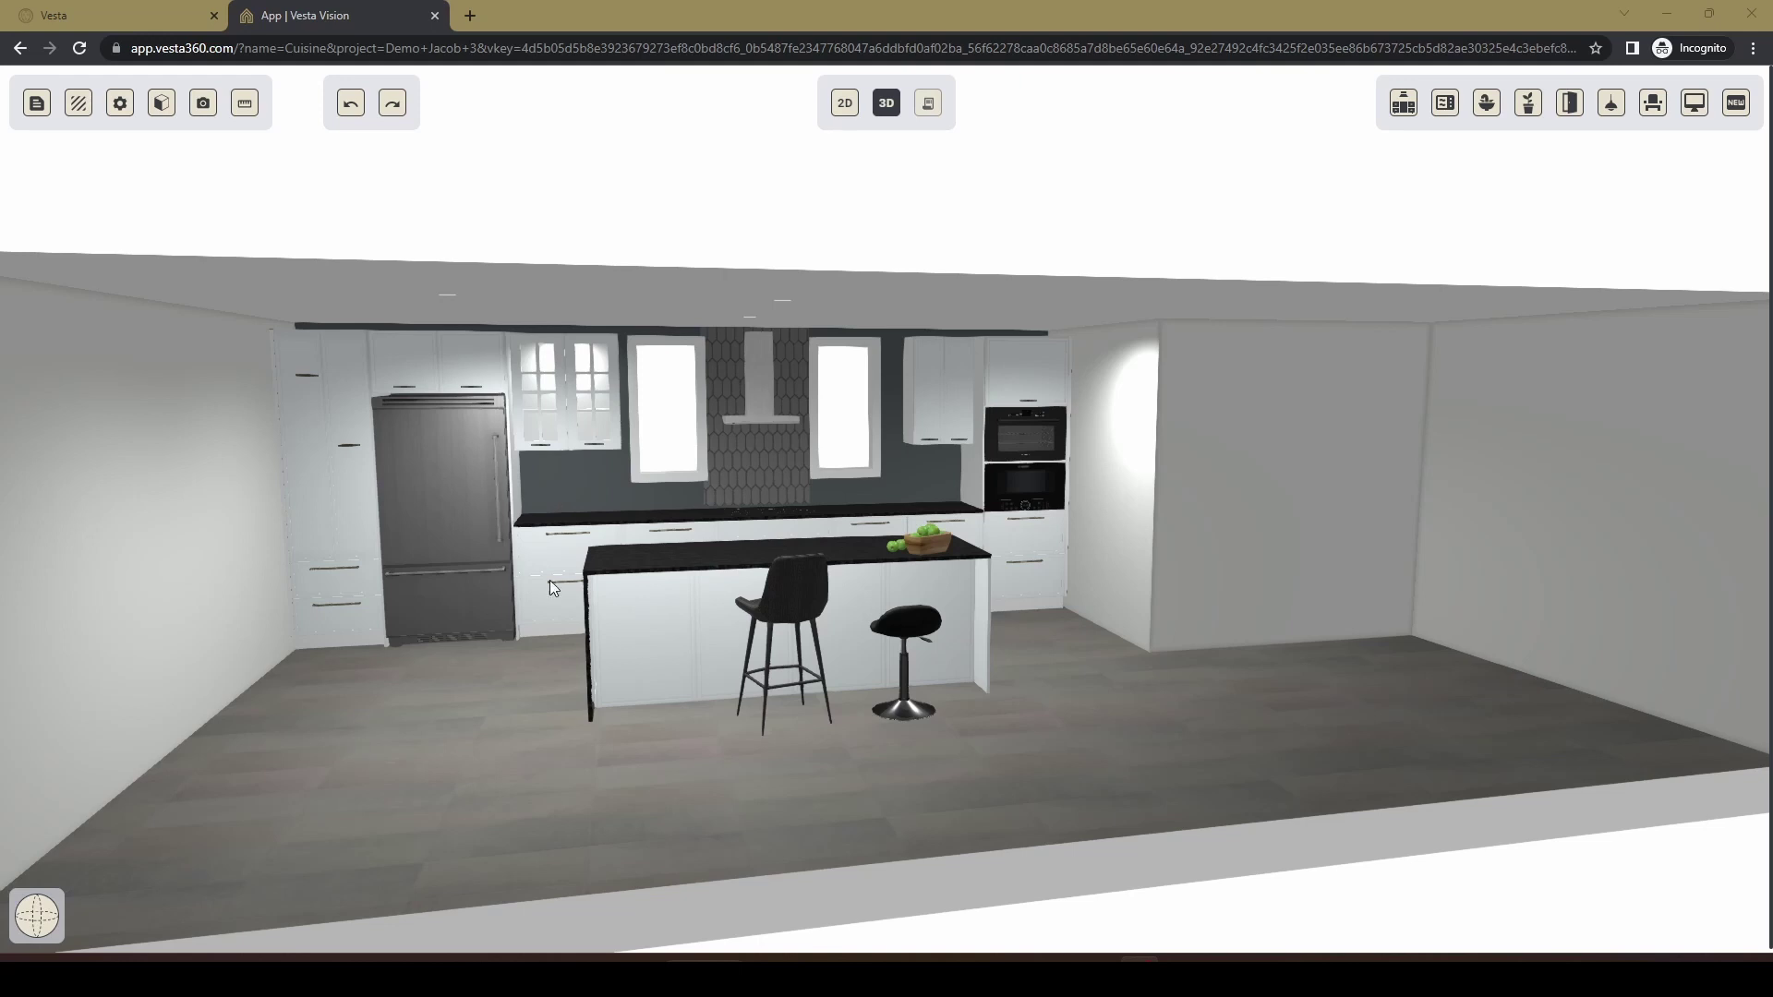
Add a 2D view of the back kitchen wall with a camera distance of 30 inches.
click(704, 563)
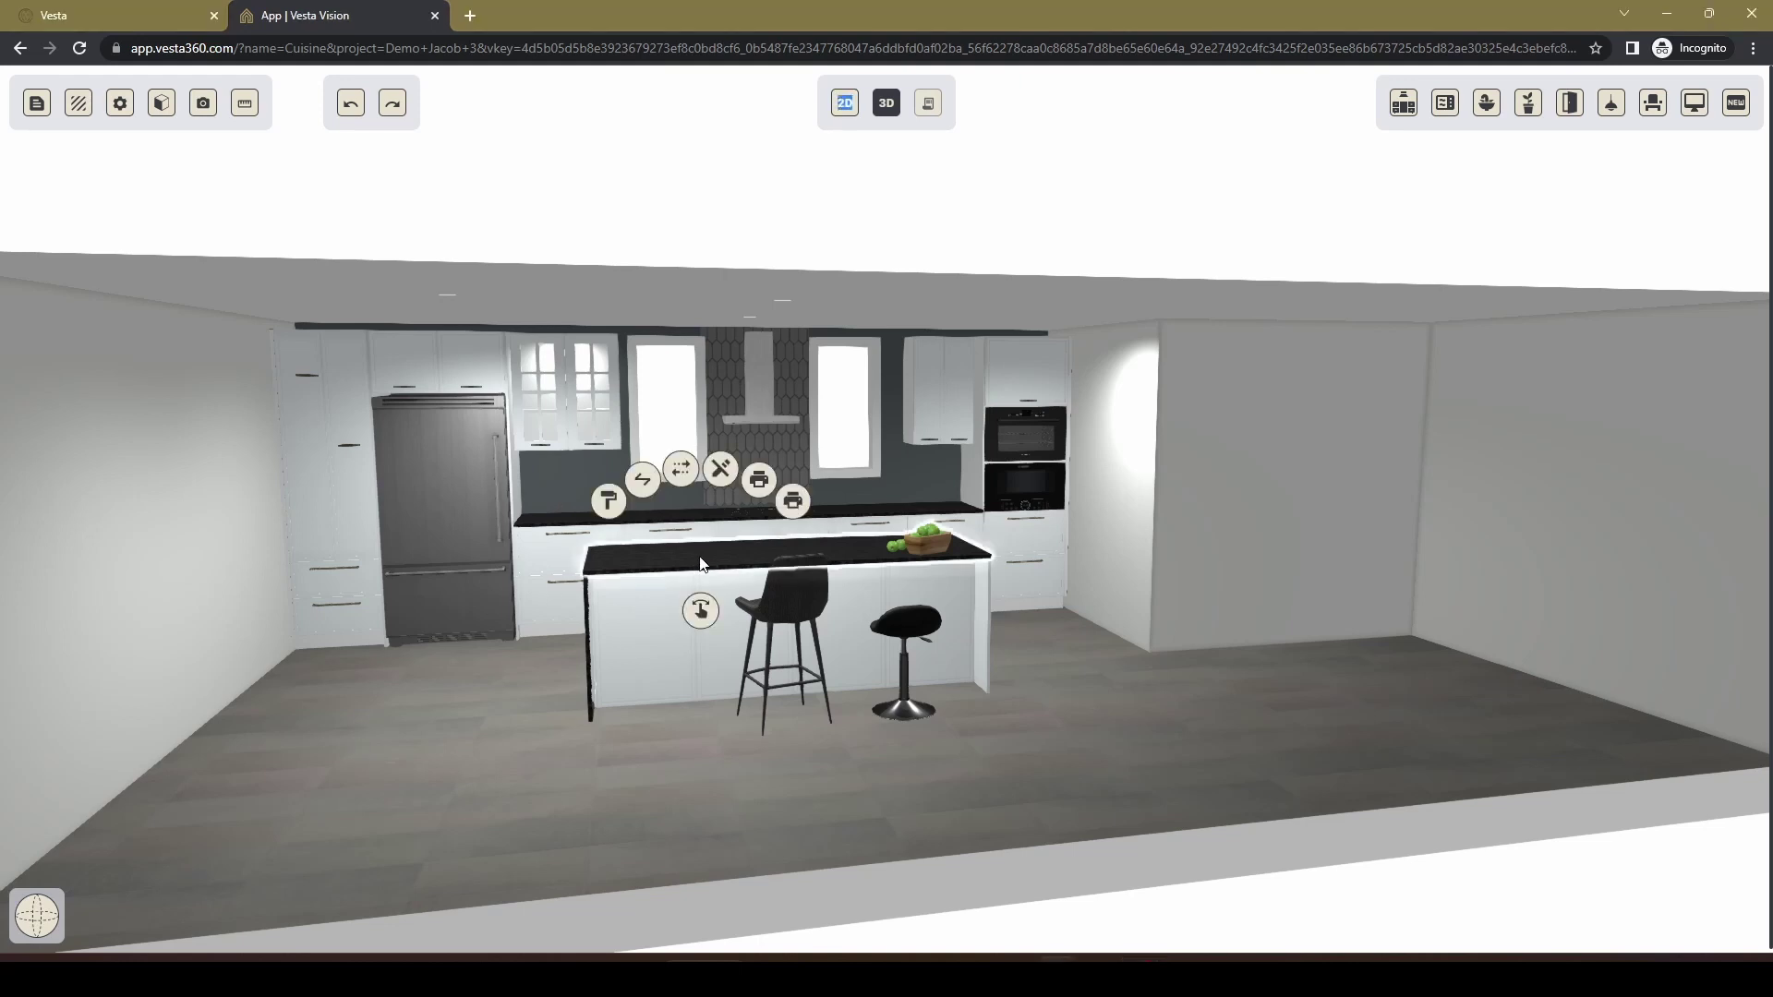
click(438, 718)
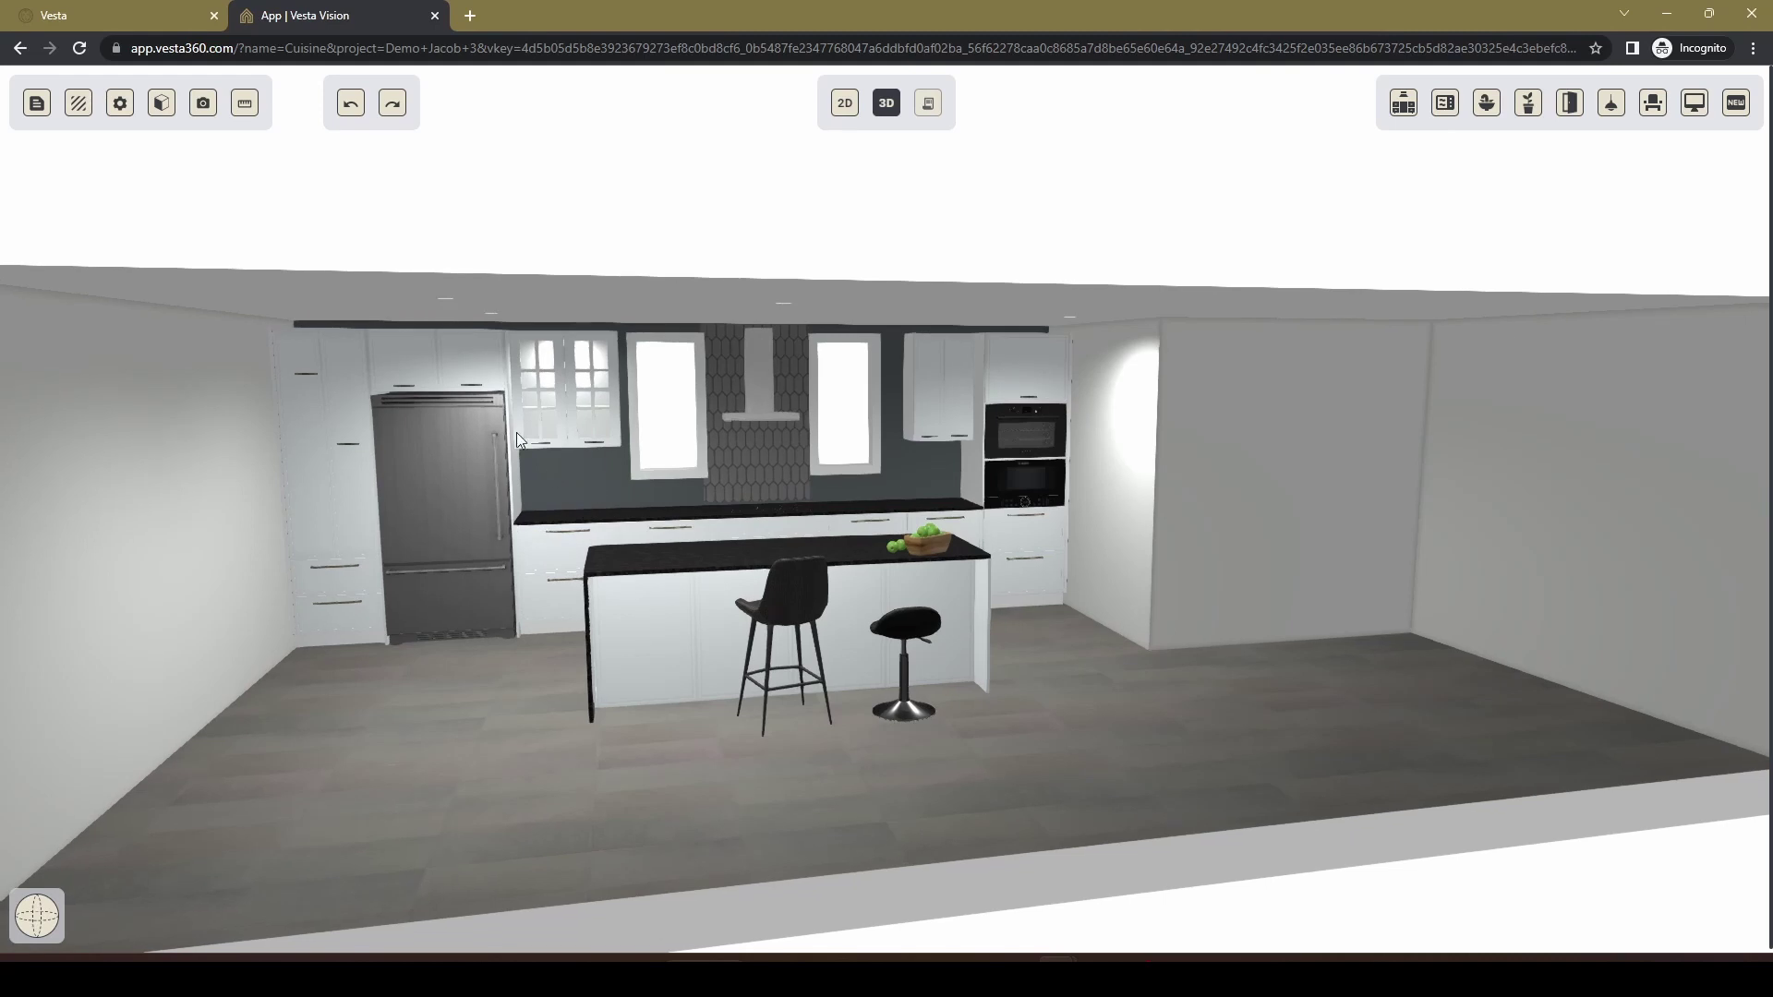
click(580, 484)
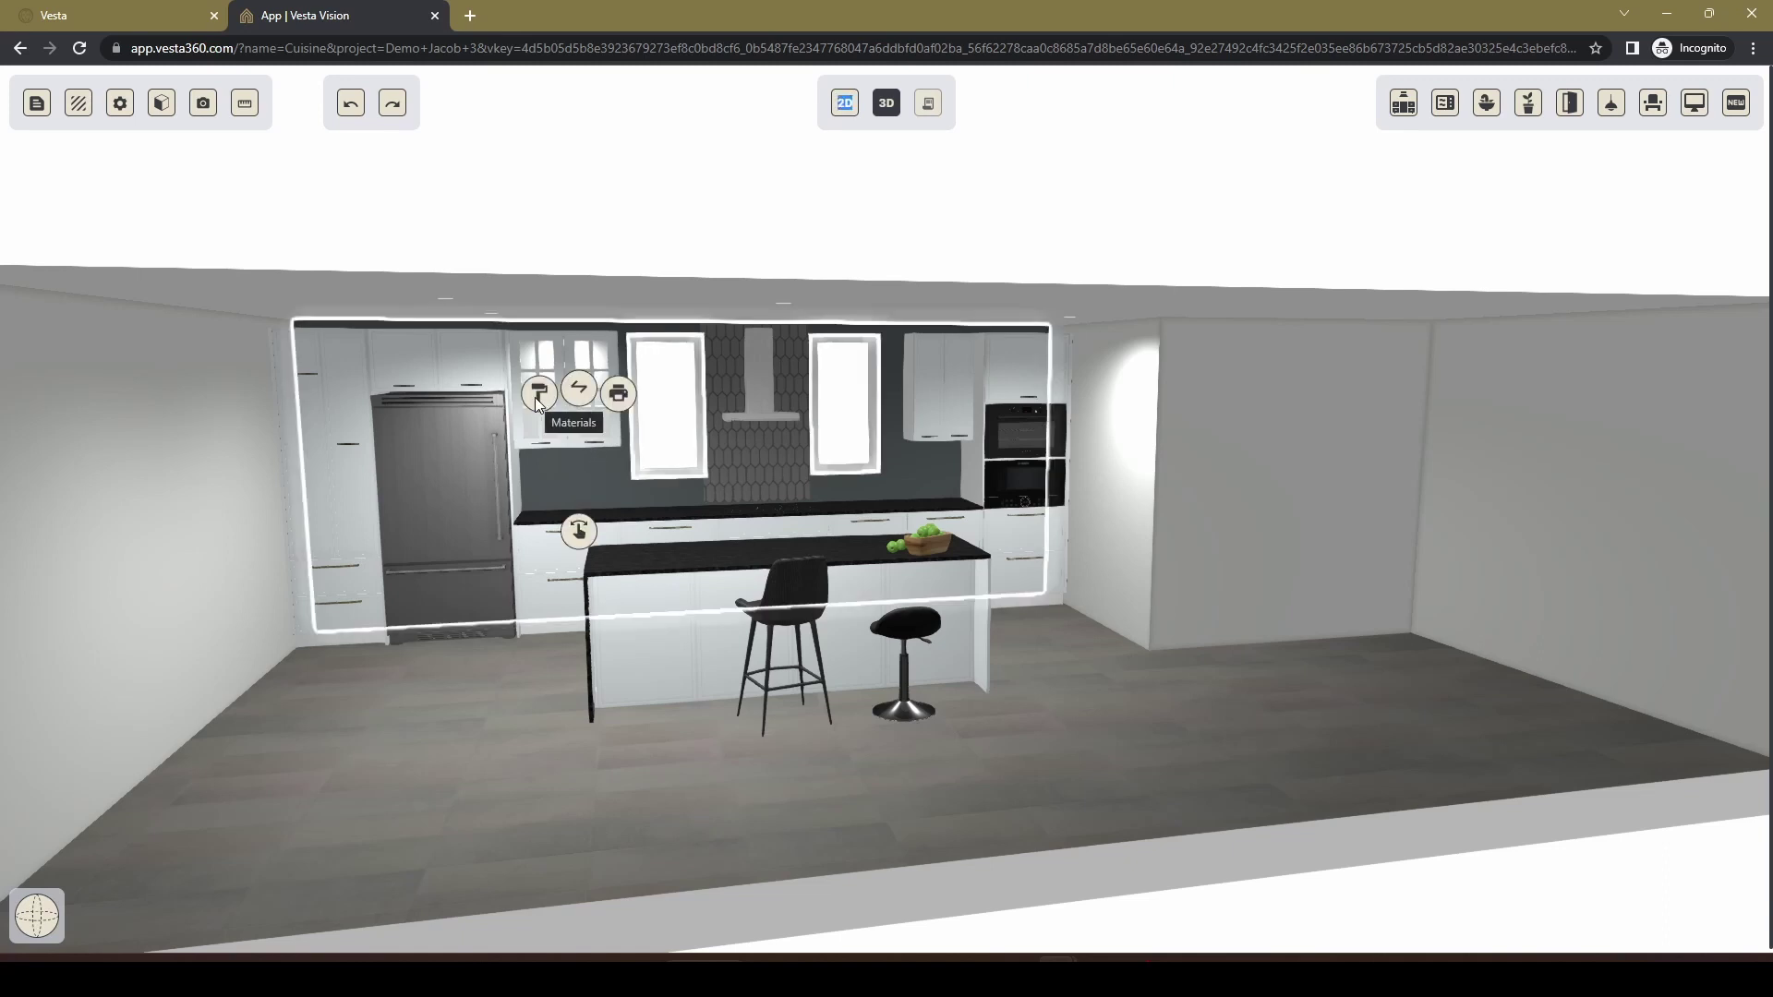
click(618, 396)
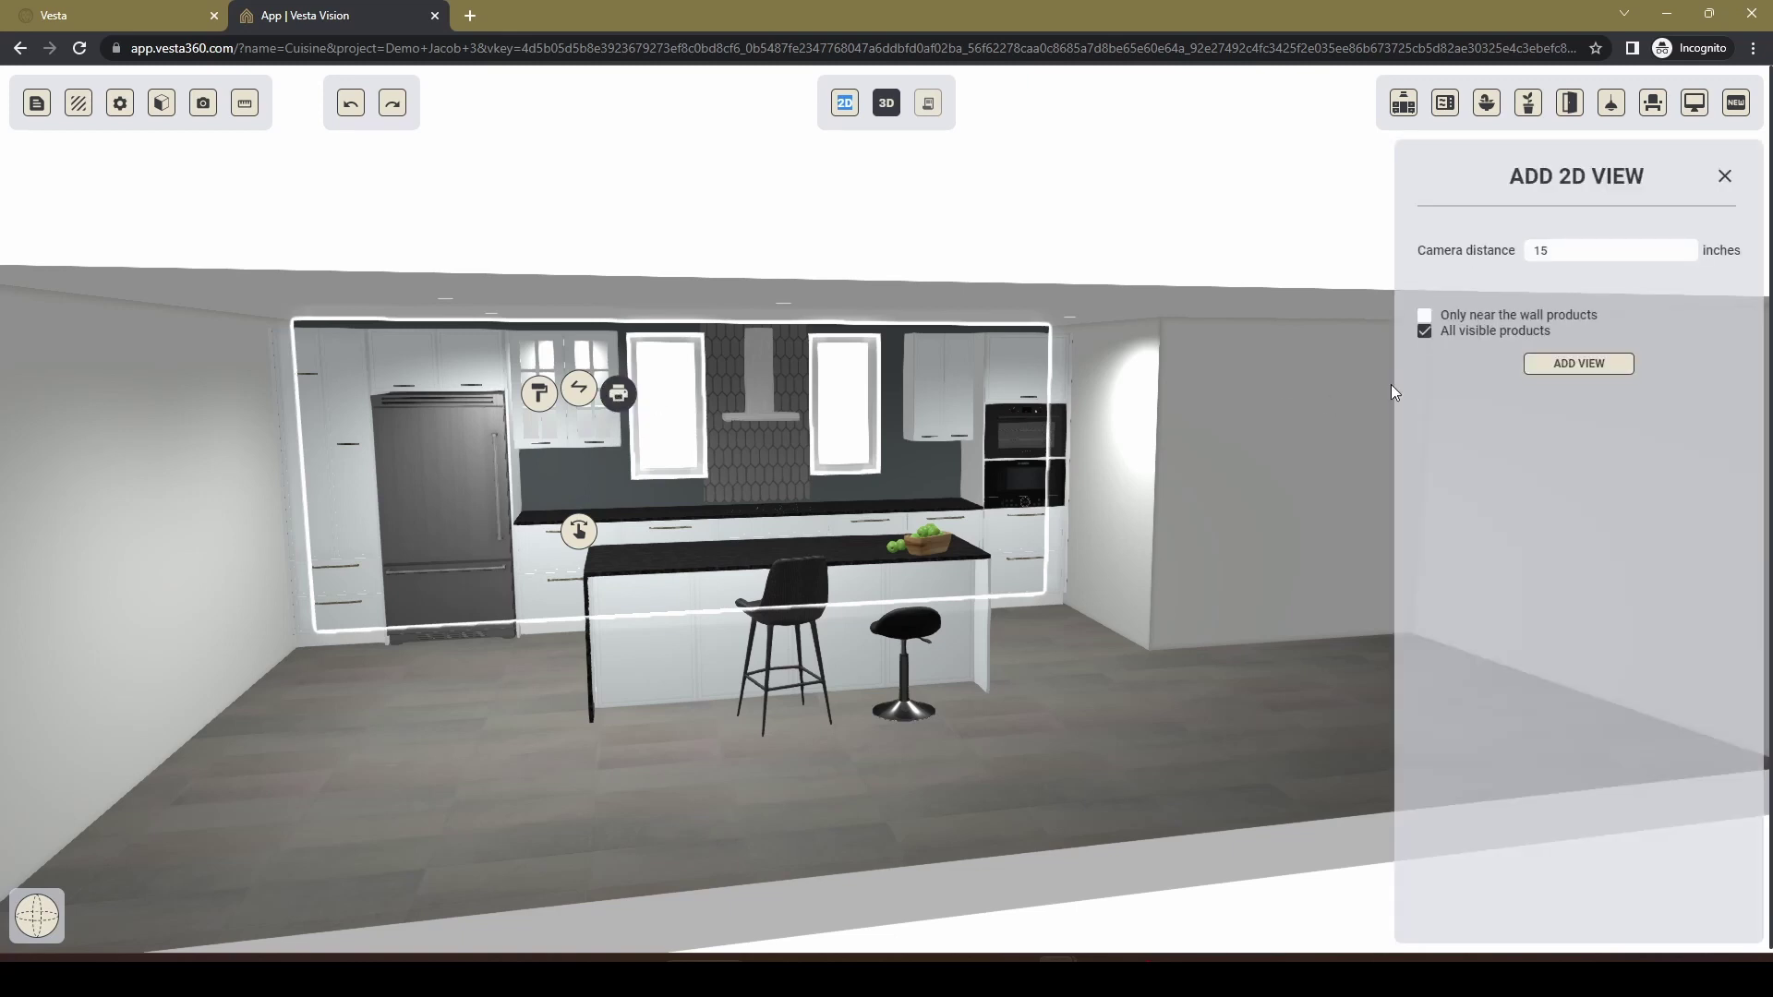
drag(1573, 241, 1534, 250)
text(30)
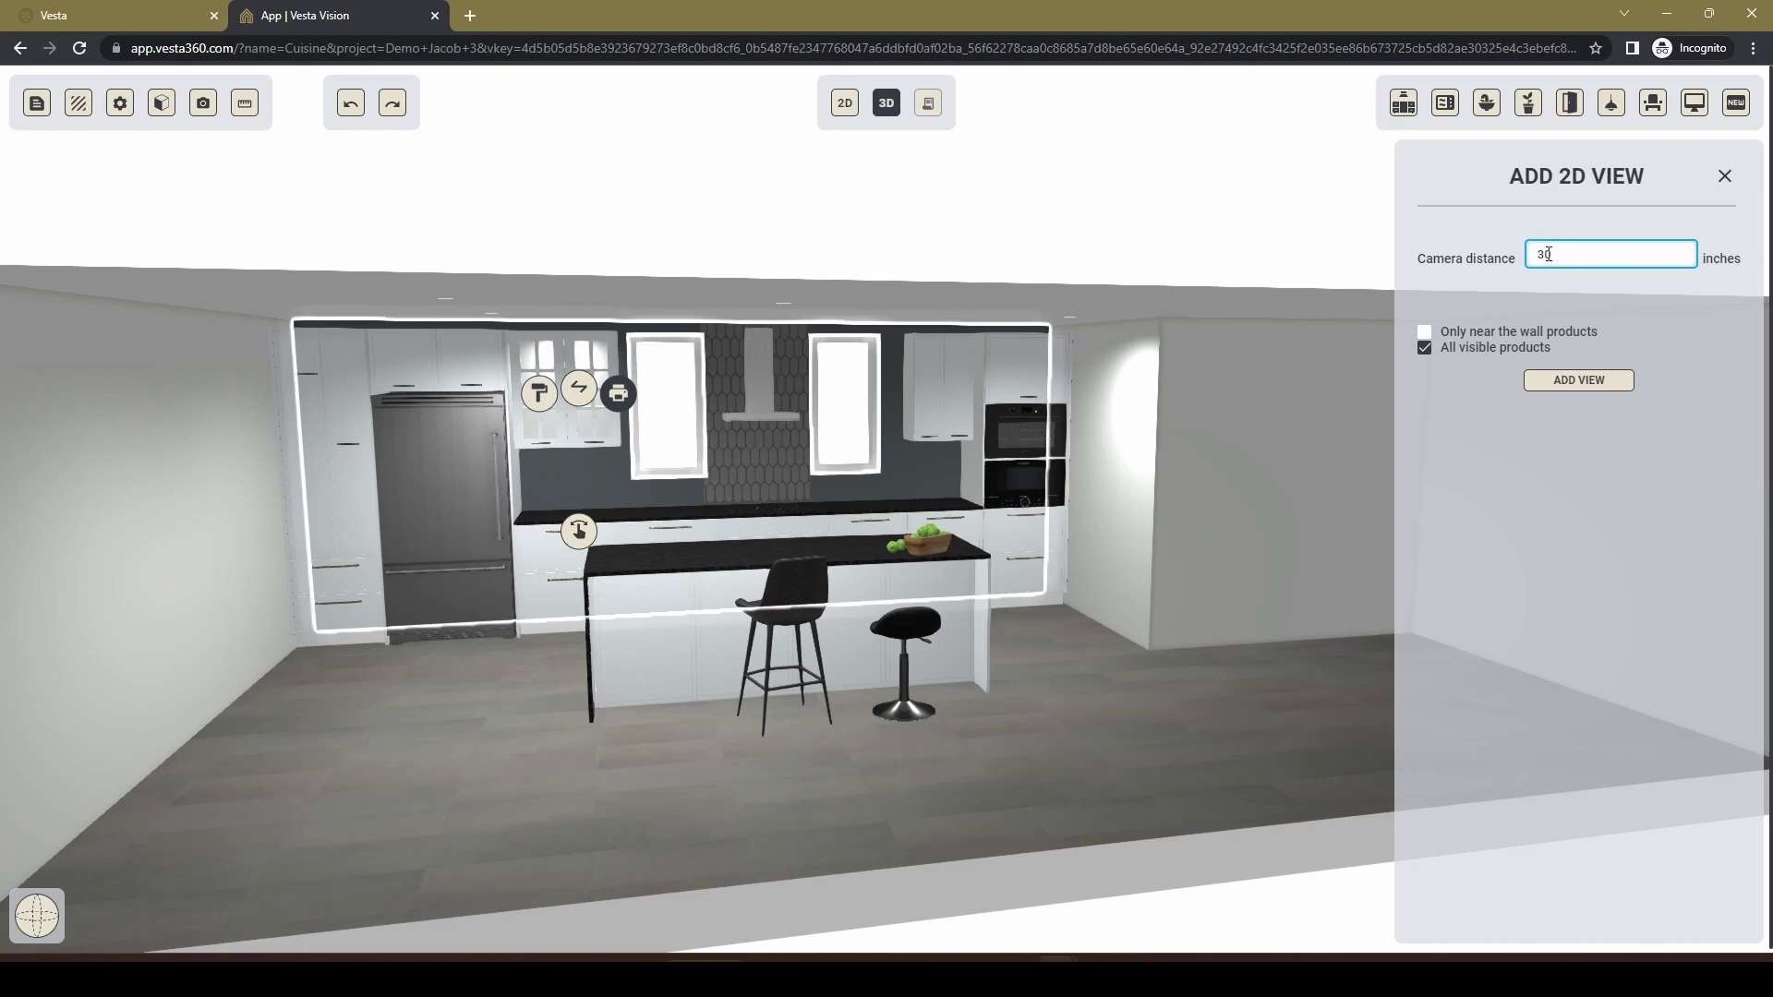
click(1583, 387)
click(1590, 364)
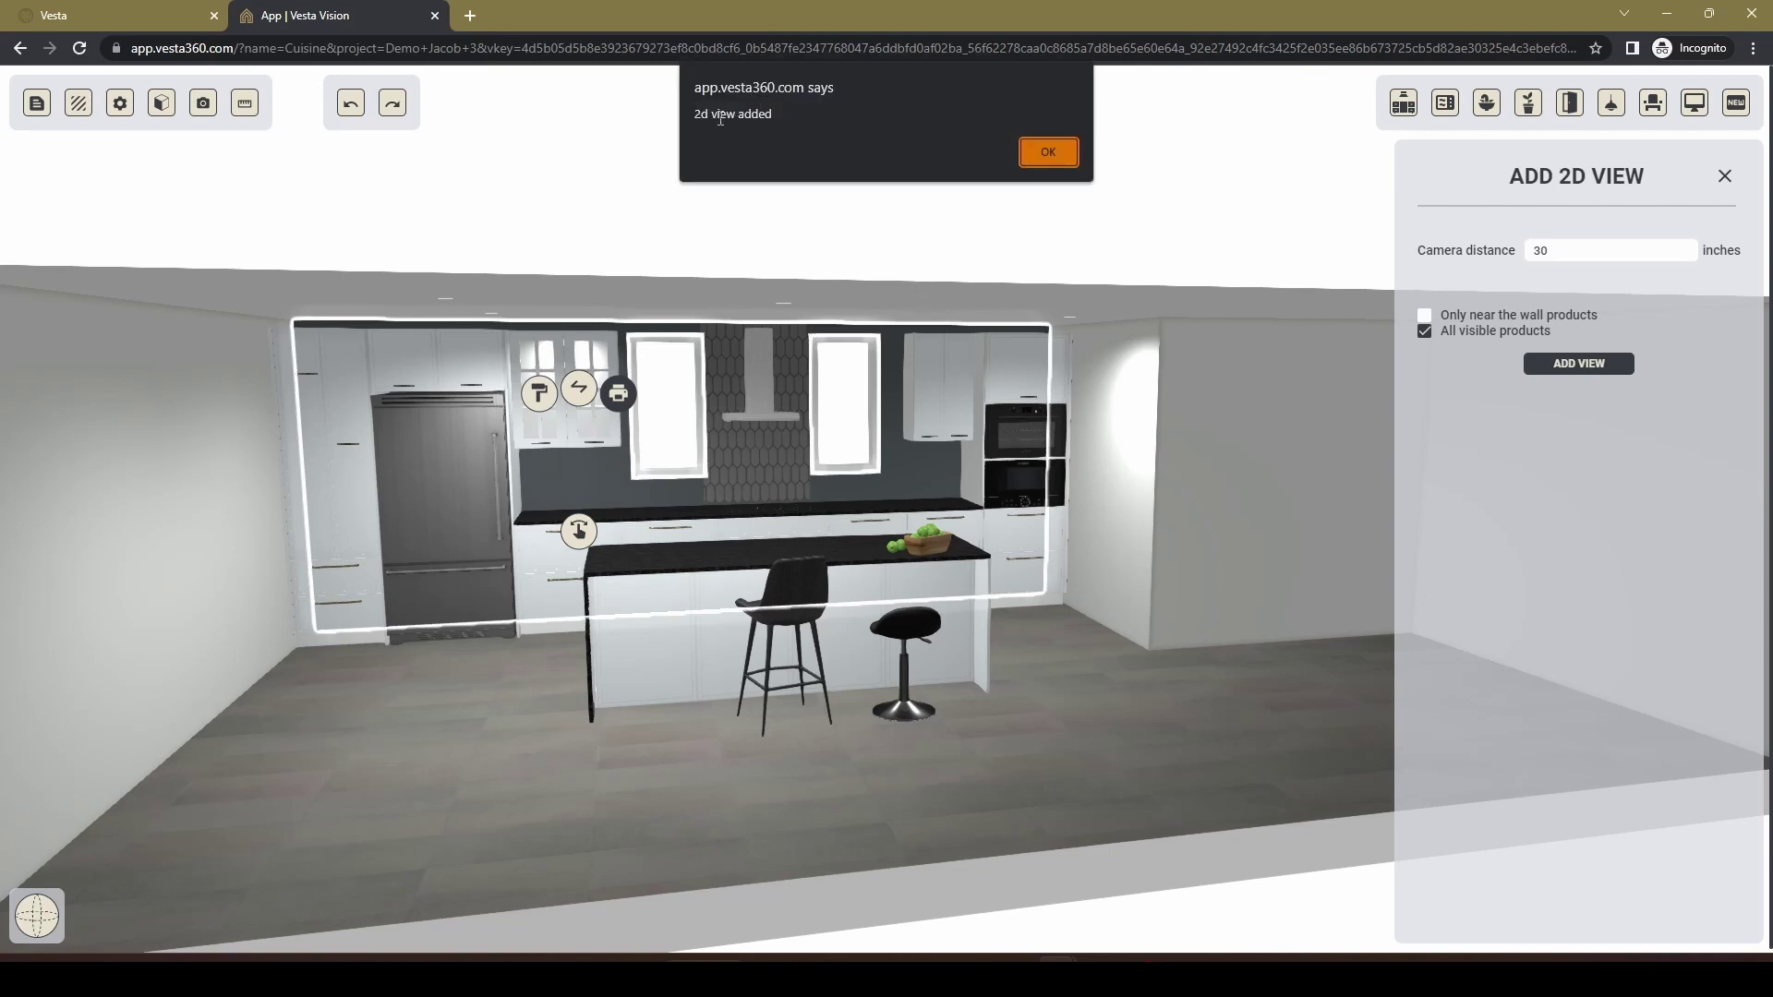
click(1046, 152)
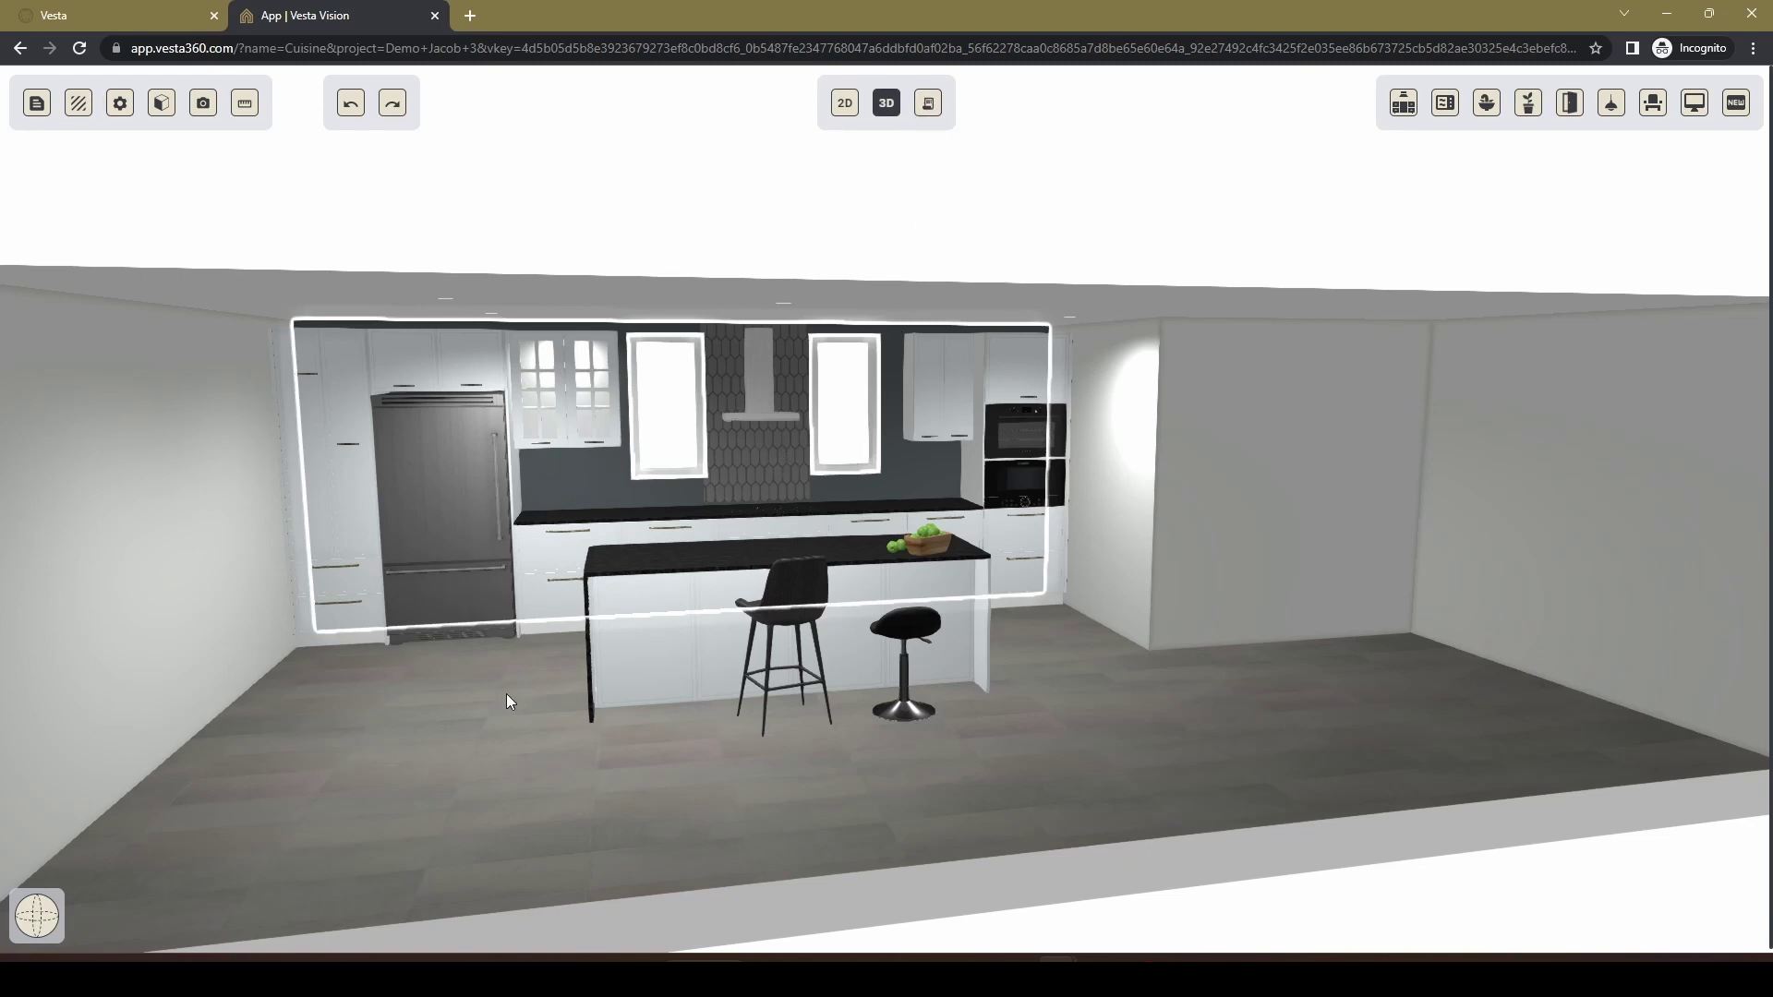
Add a 2D view of the room's floor.
click(518, 753)
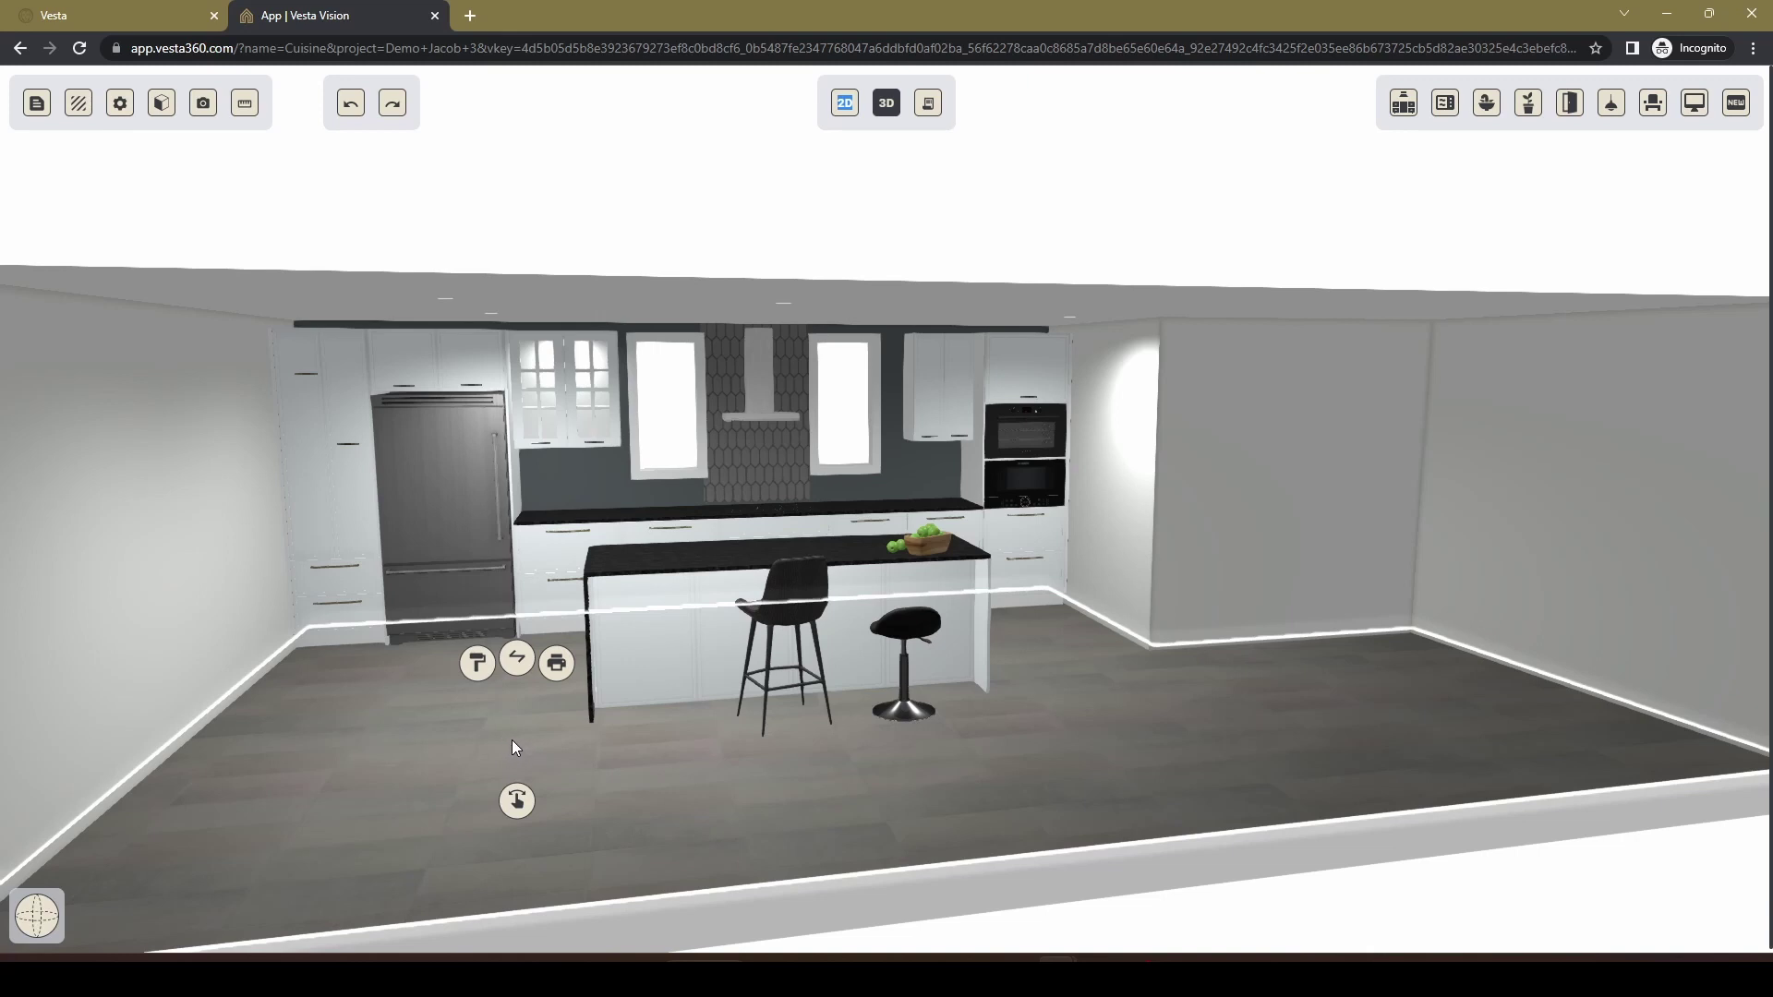
click(554, 665)
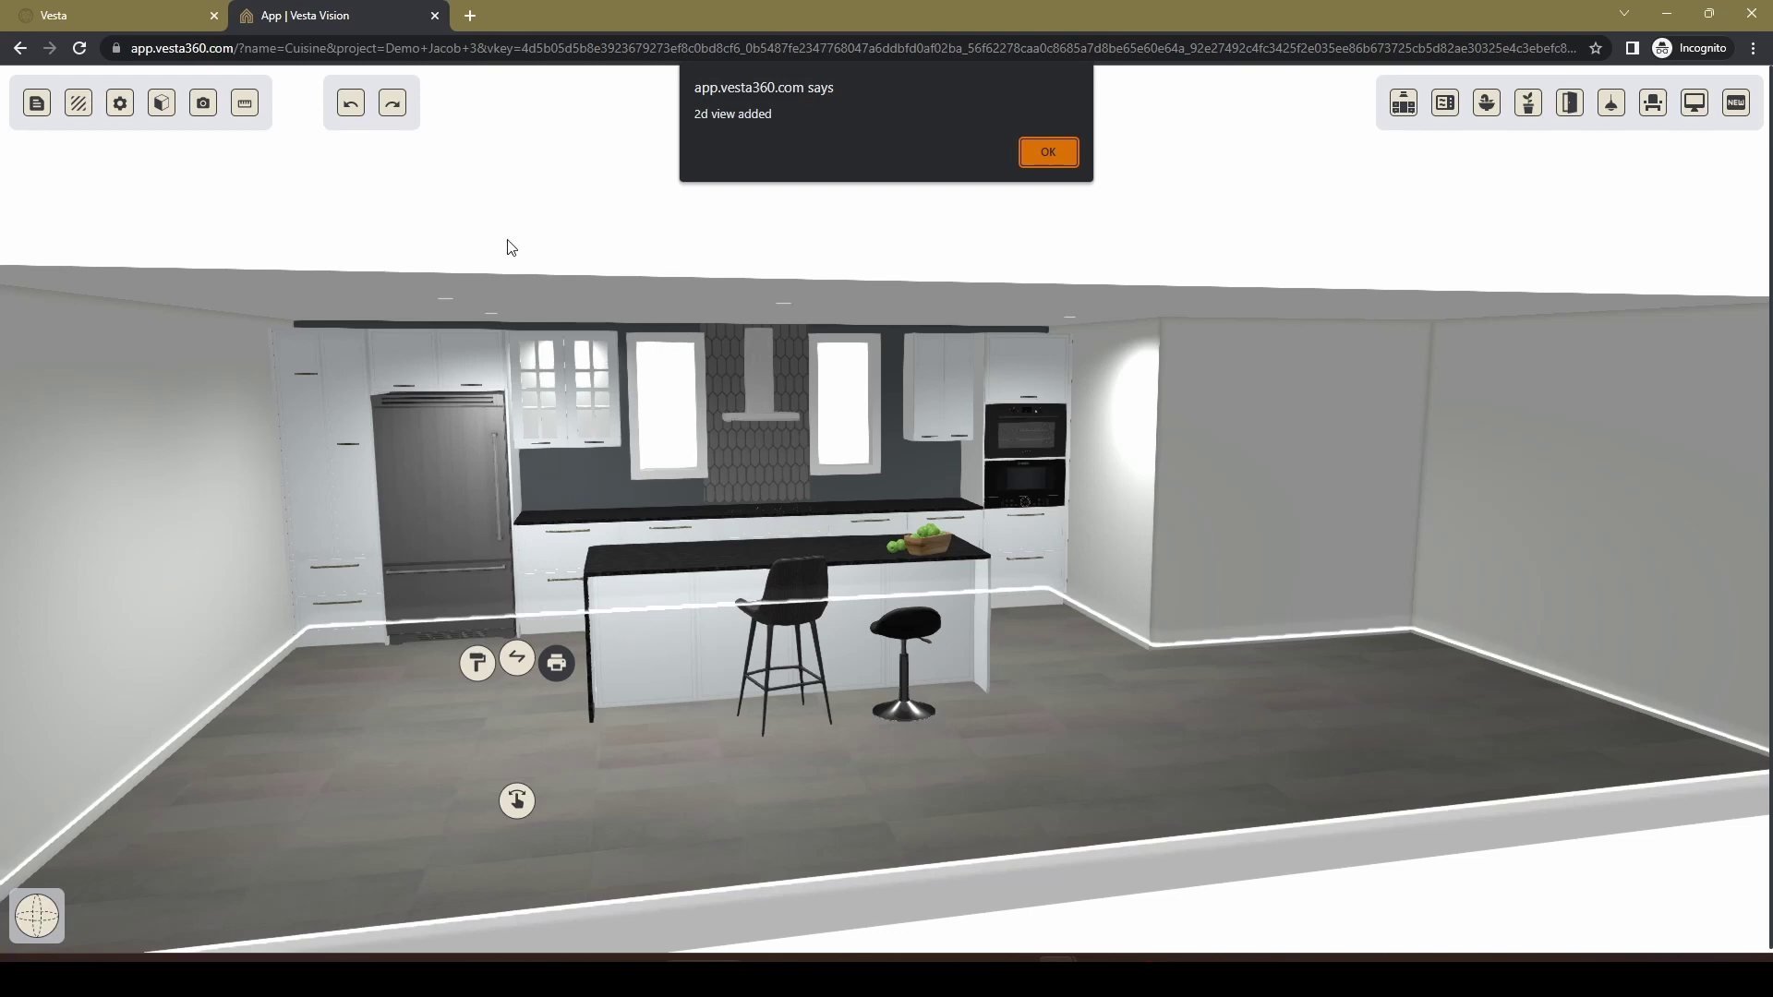
click(1049, 152)
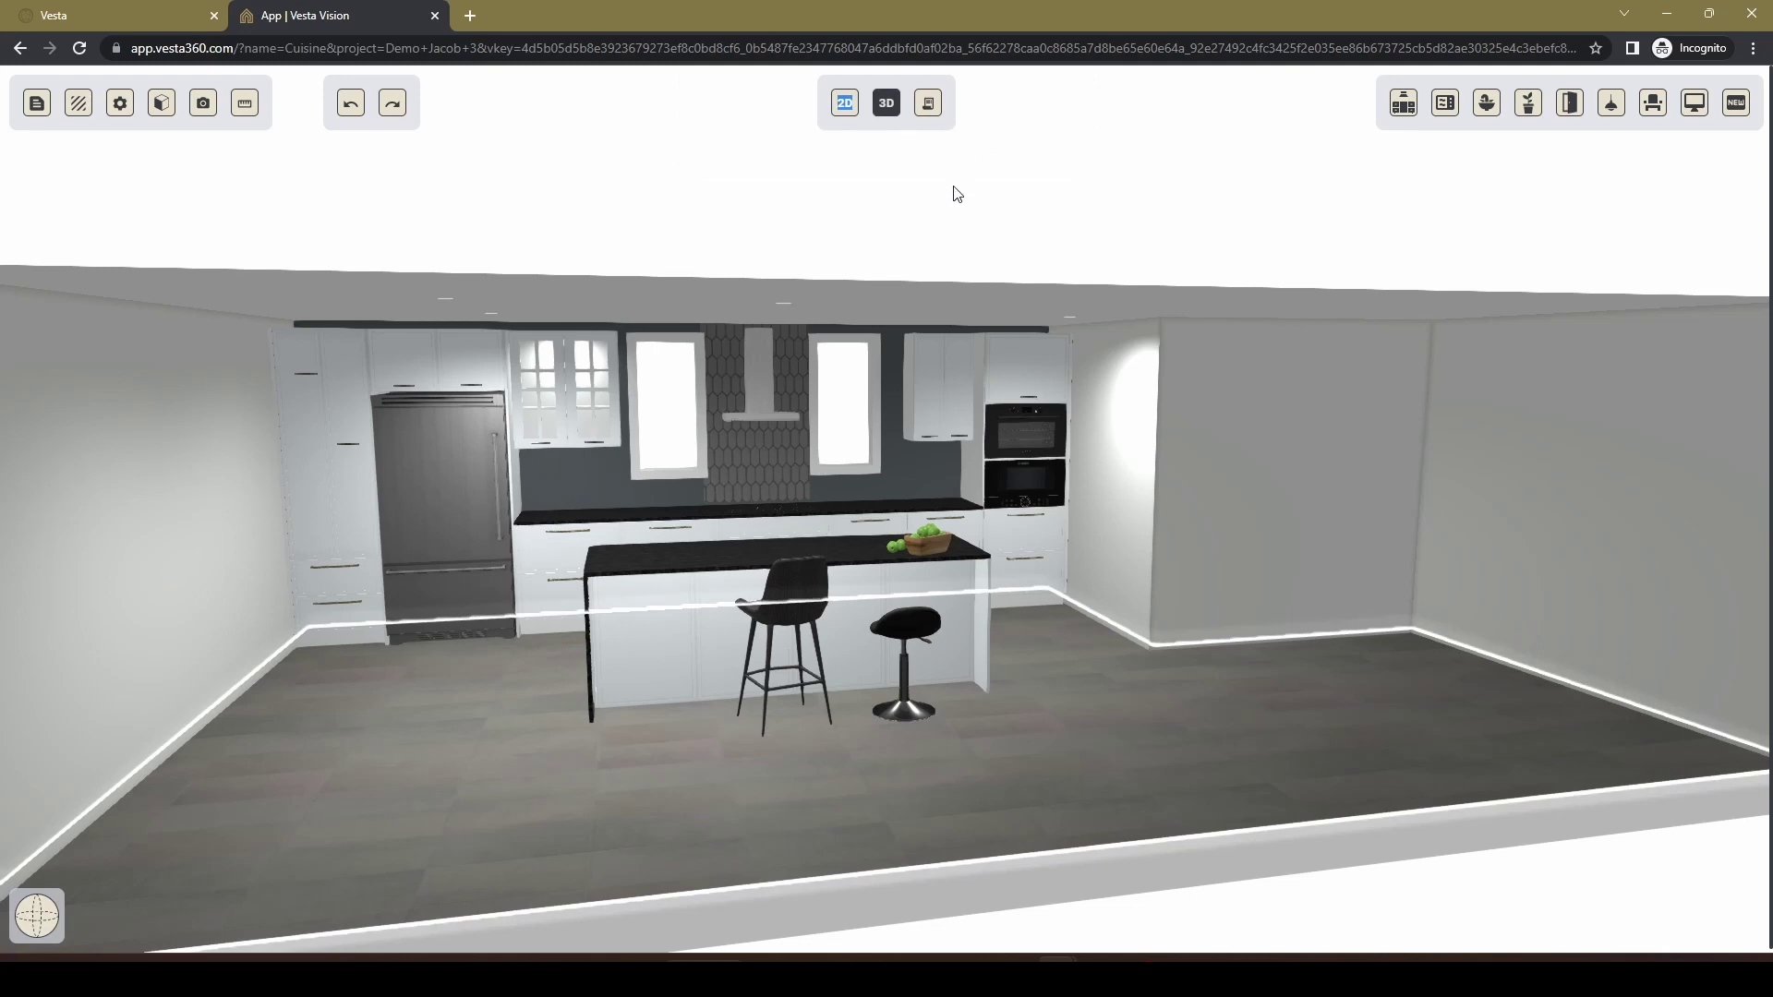
Add 2D elevation views of the kitchen island and a 2D top view of its countertop.
drag(463, 726, 506, 757)
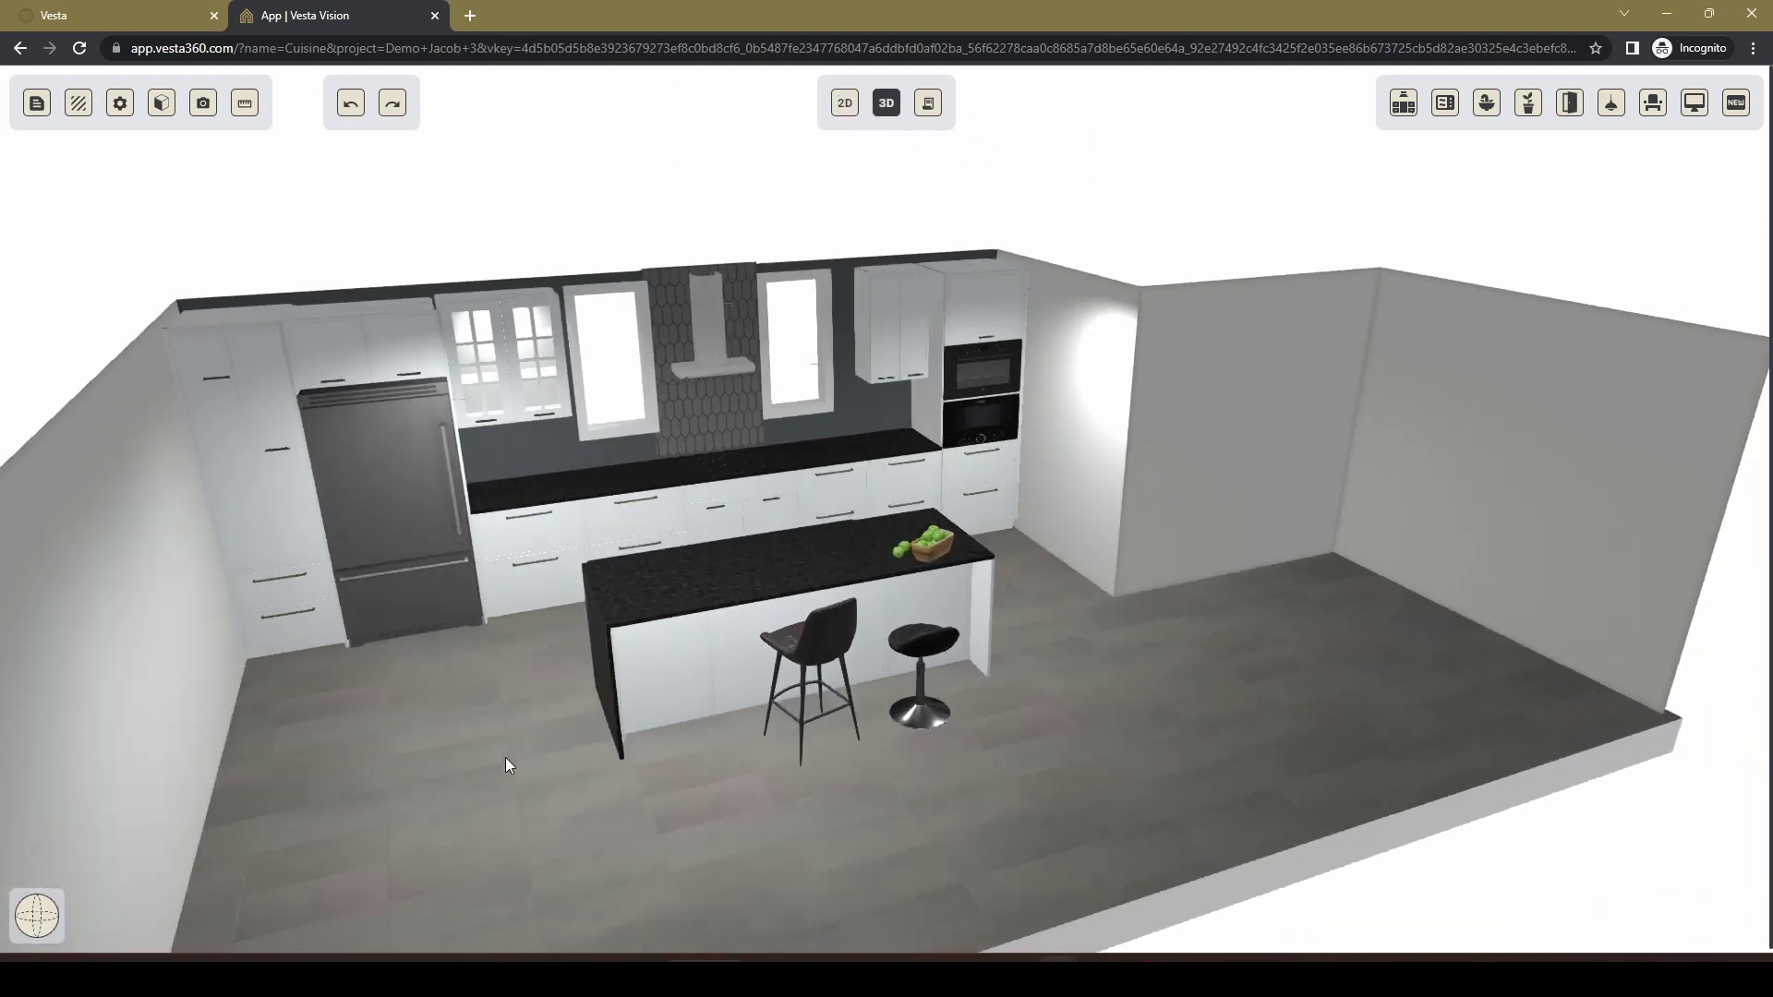
click(746, 590)
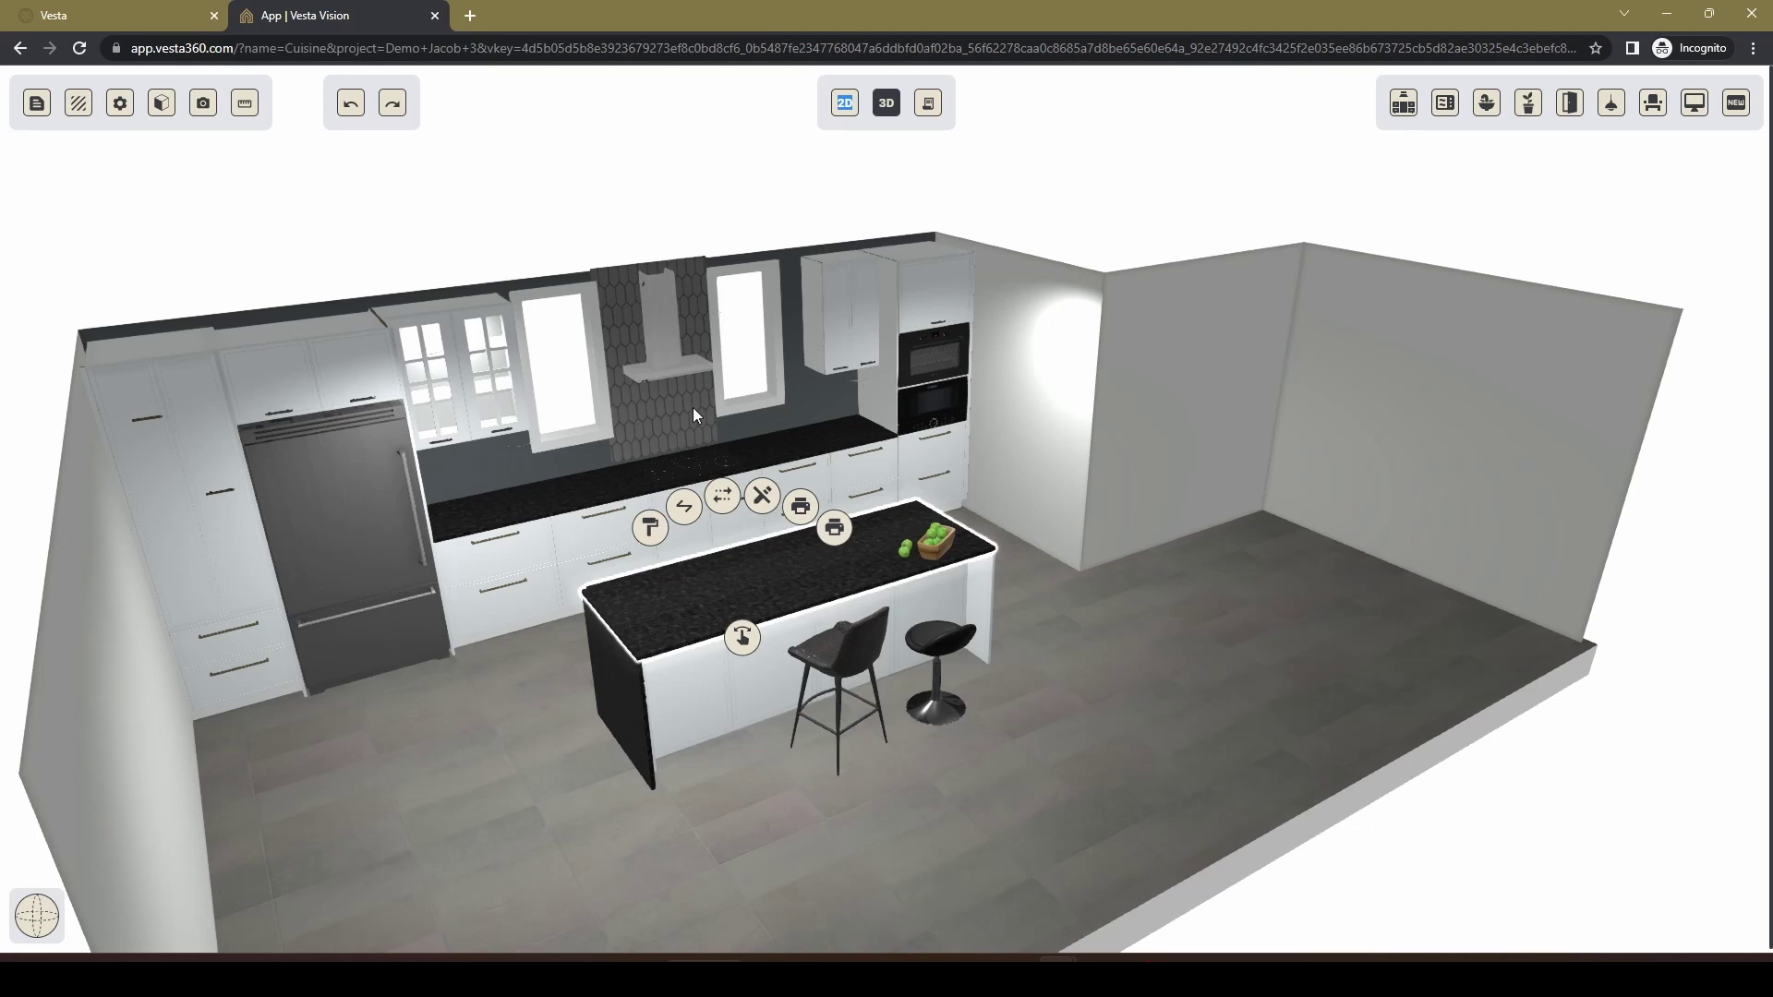
click(800, 510)
click(800, 511)
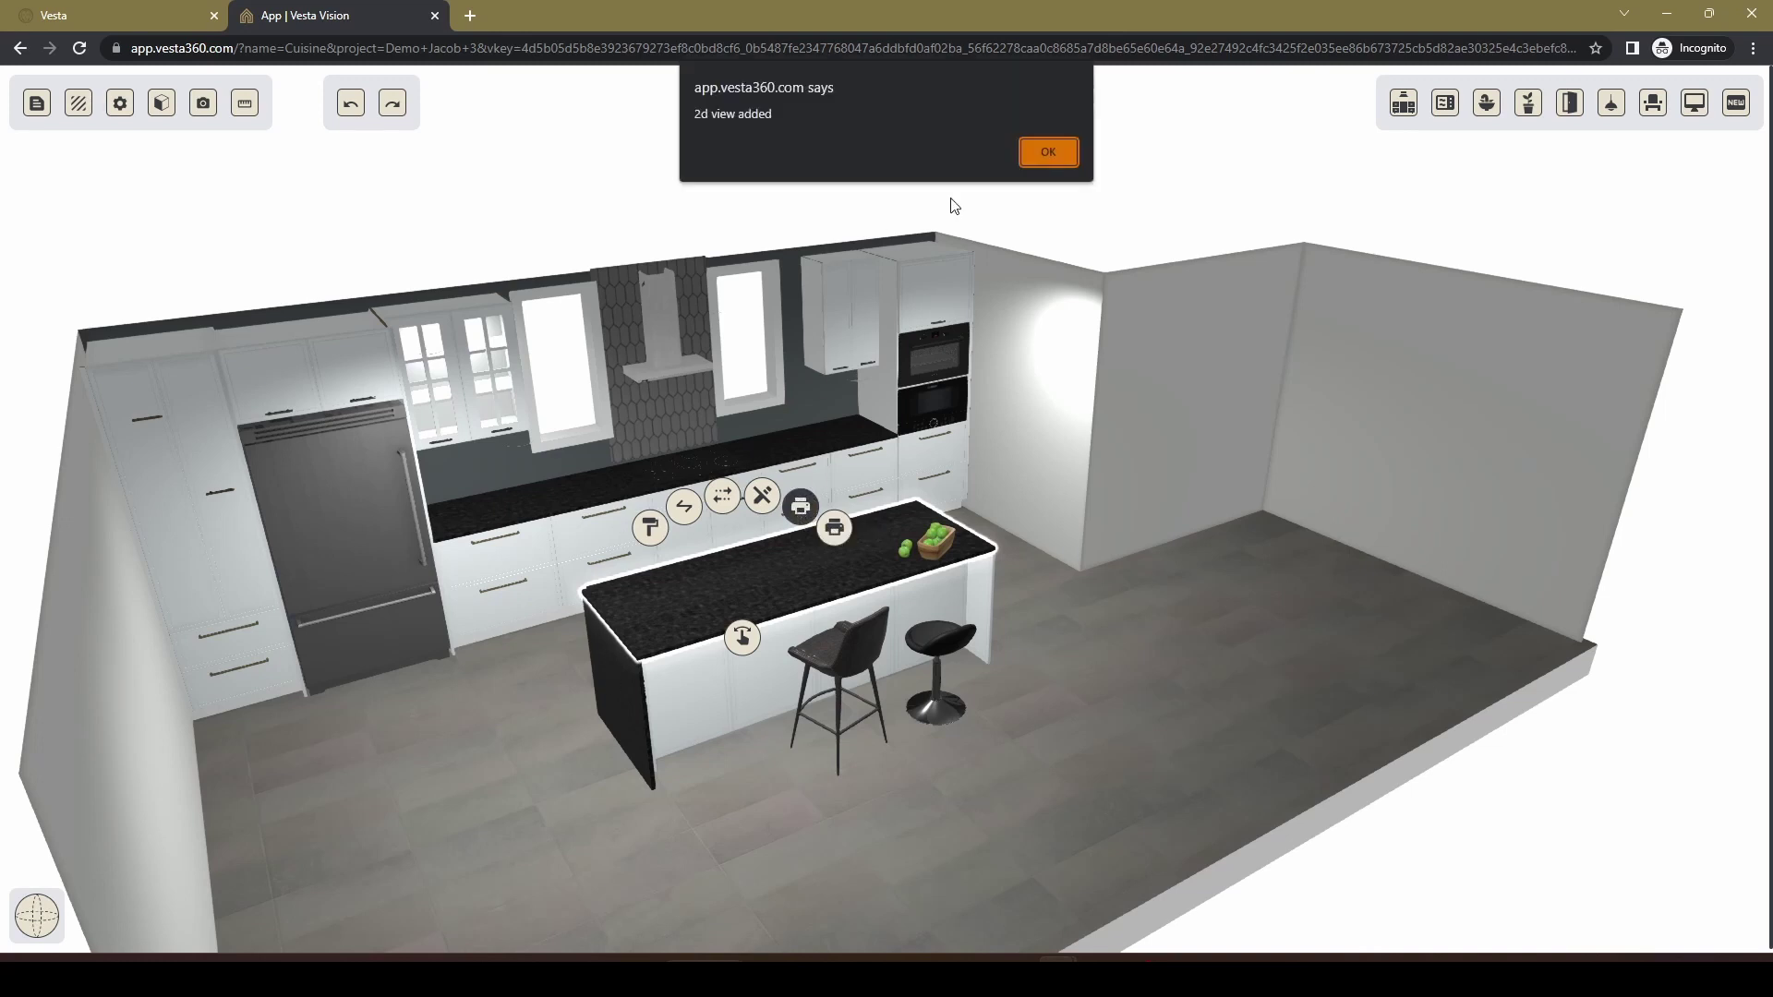
click(1053, 153)
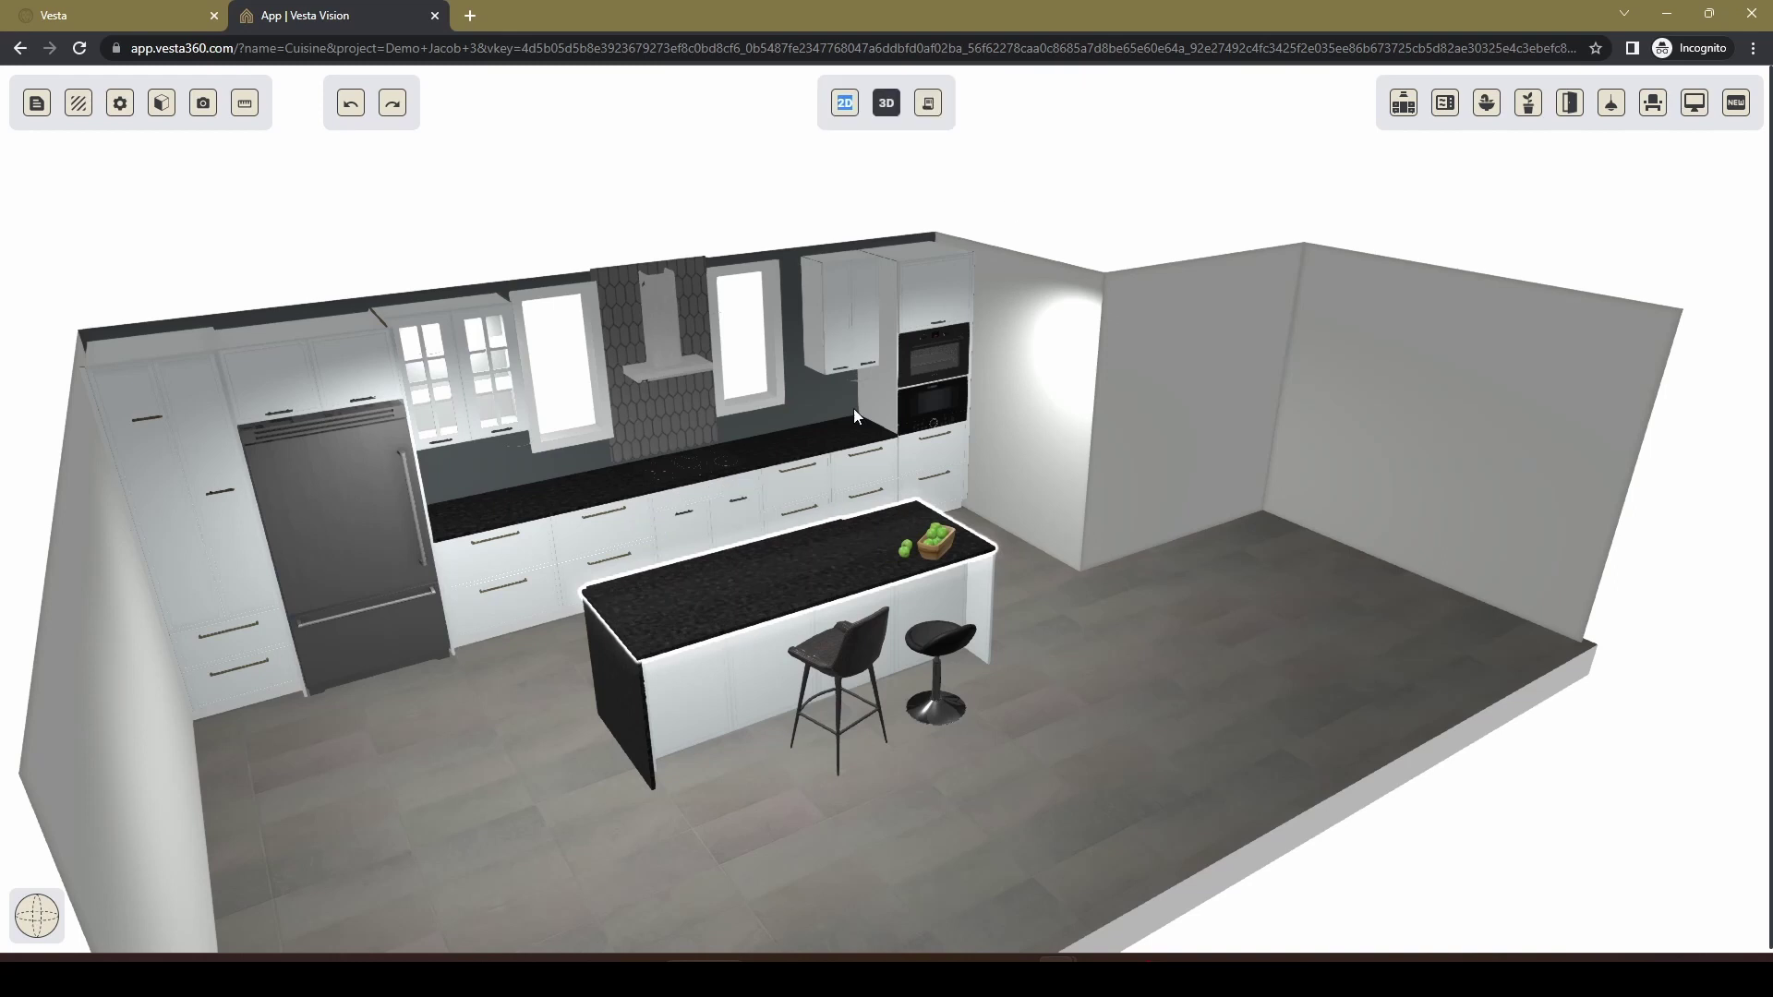
click(806, 573)
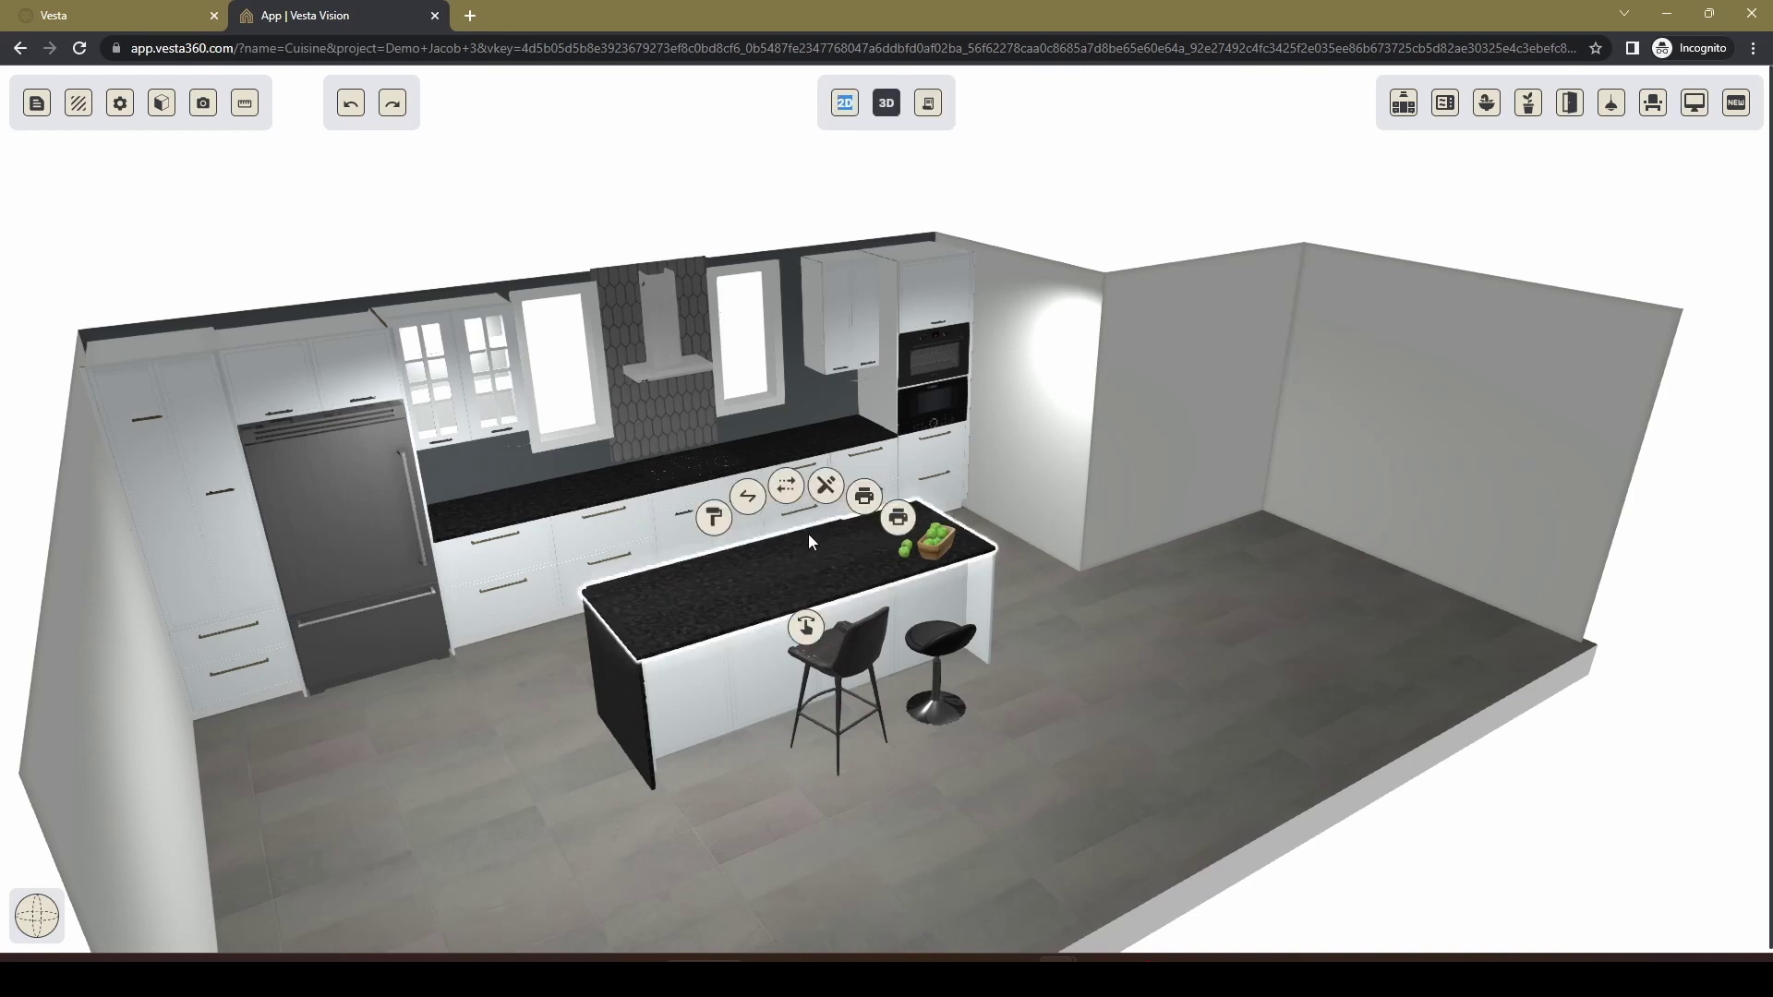
click(899, 519)
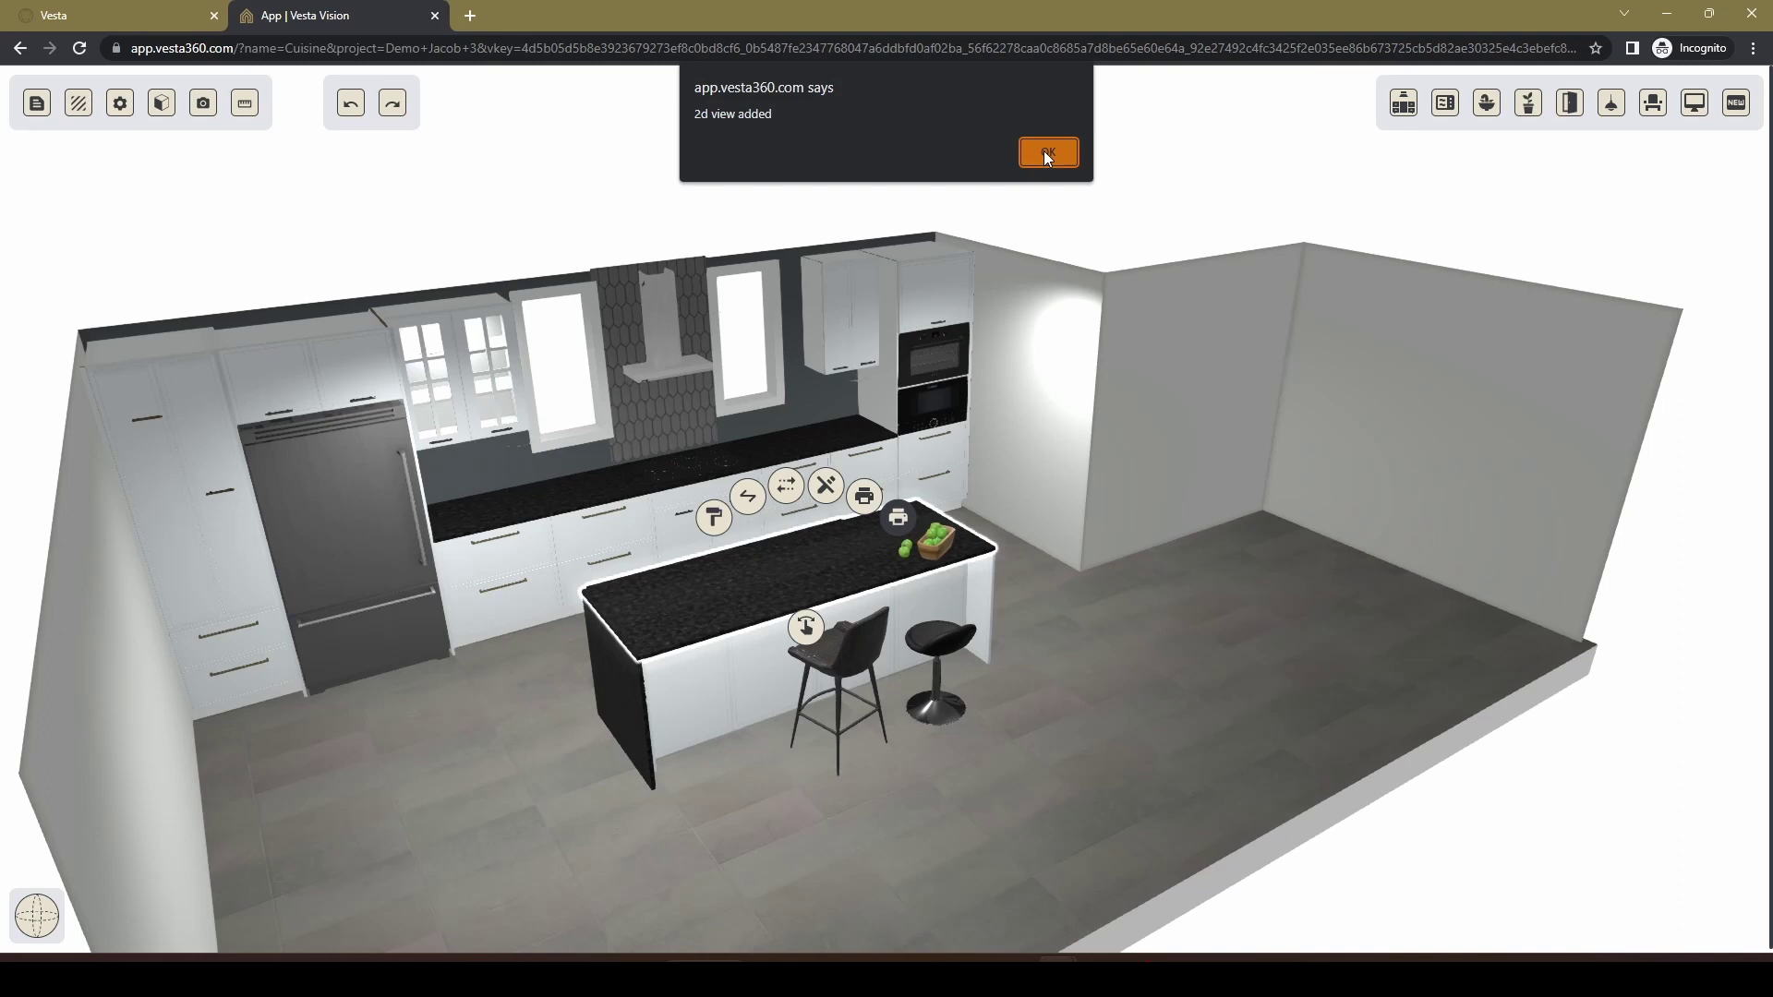
click(1048, 152)
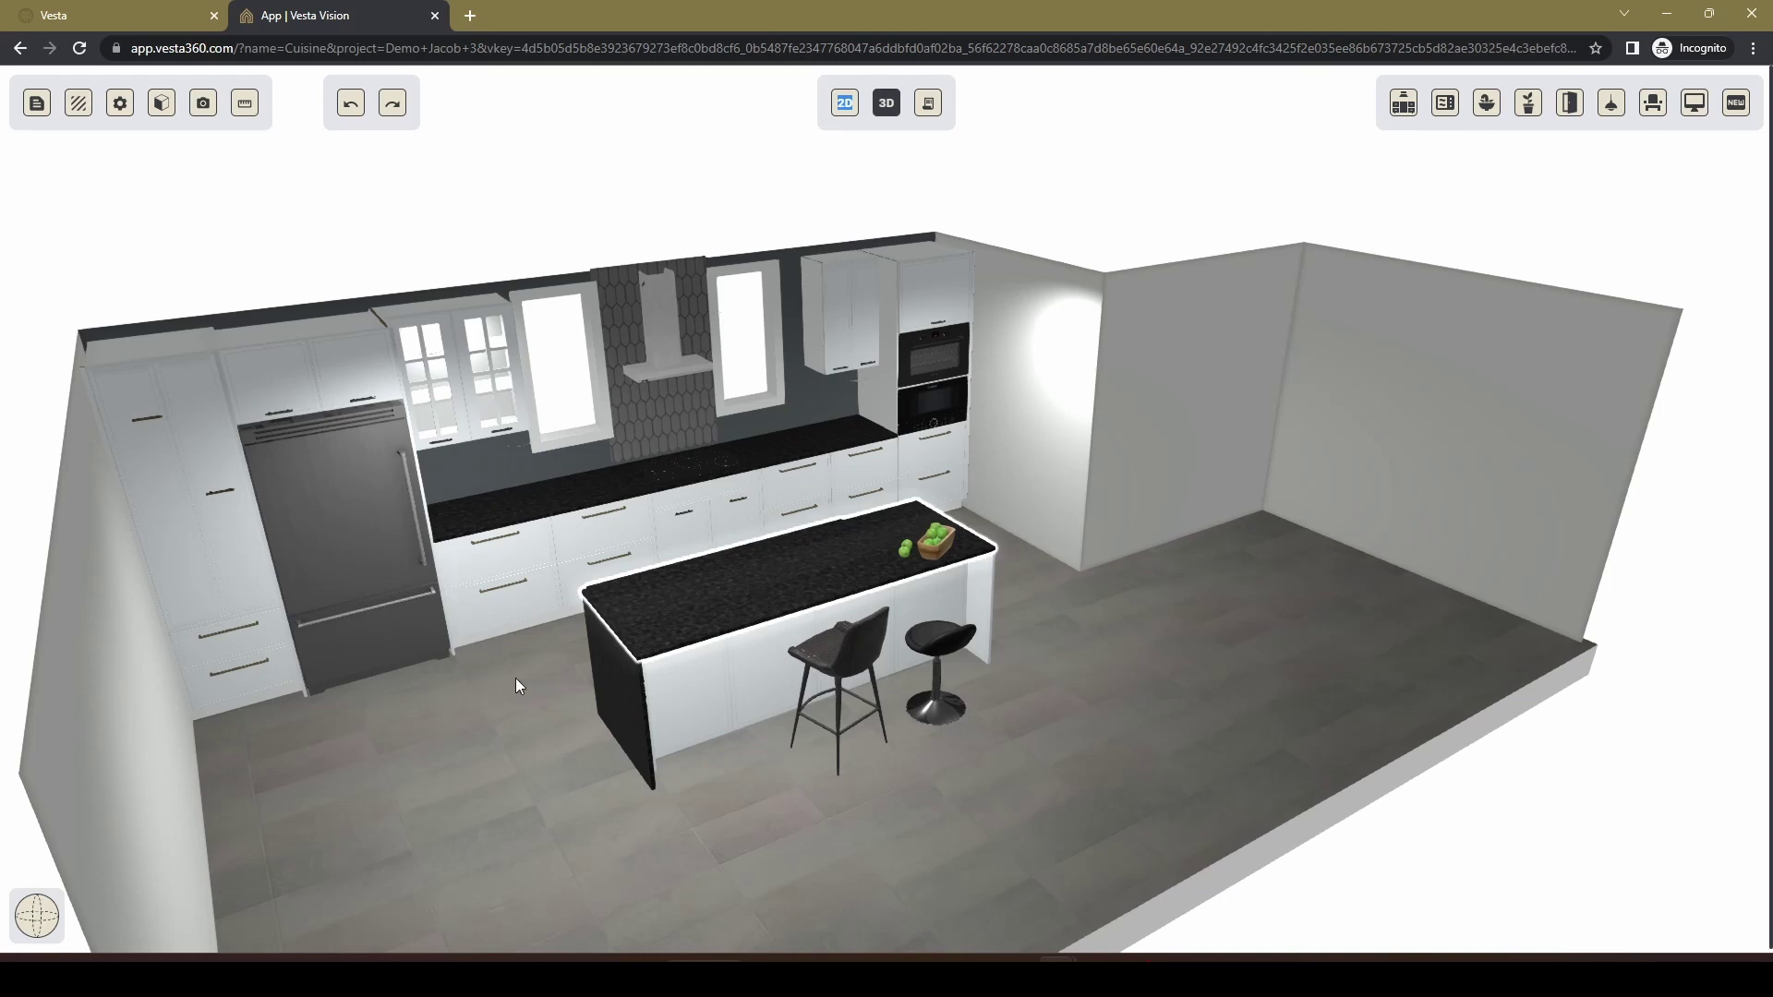
Open the 2D drawings and examine the wall elevation, the floor plan and the island's side and long elevations.
drag(516, 678, 515, 644)
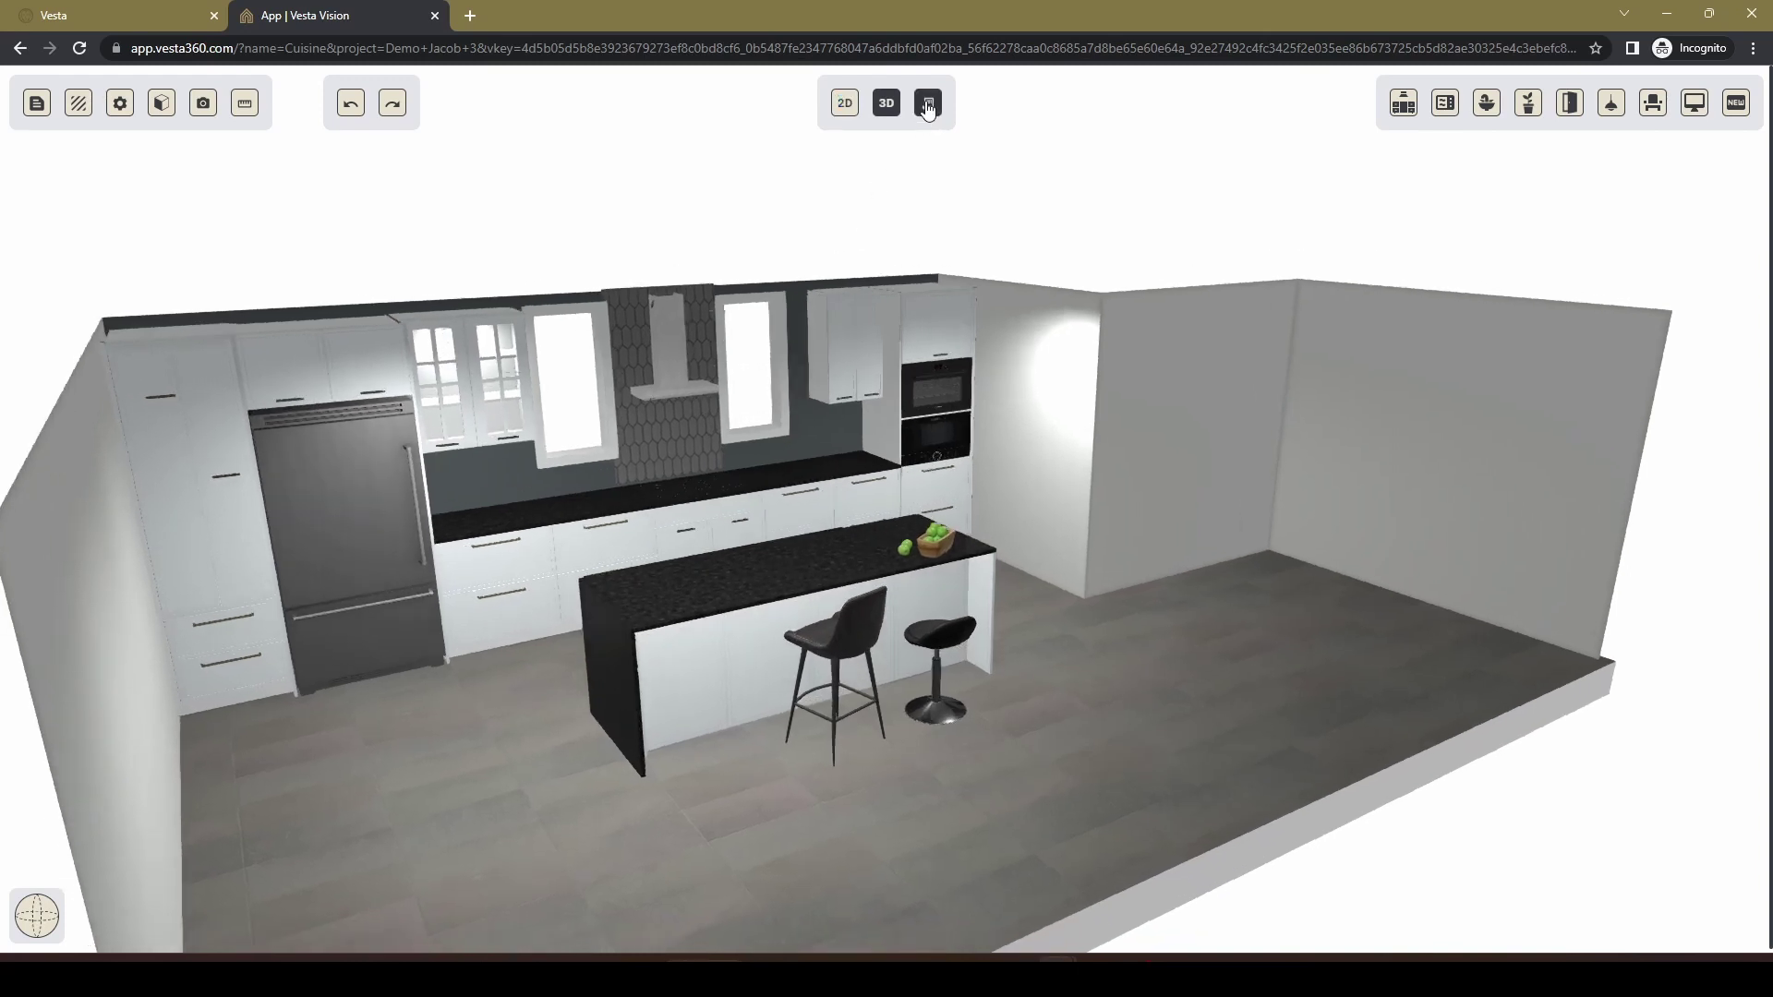
click(928, 104)
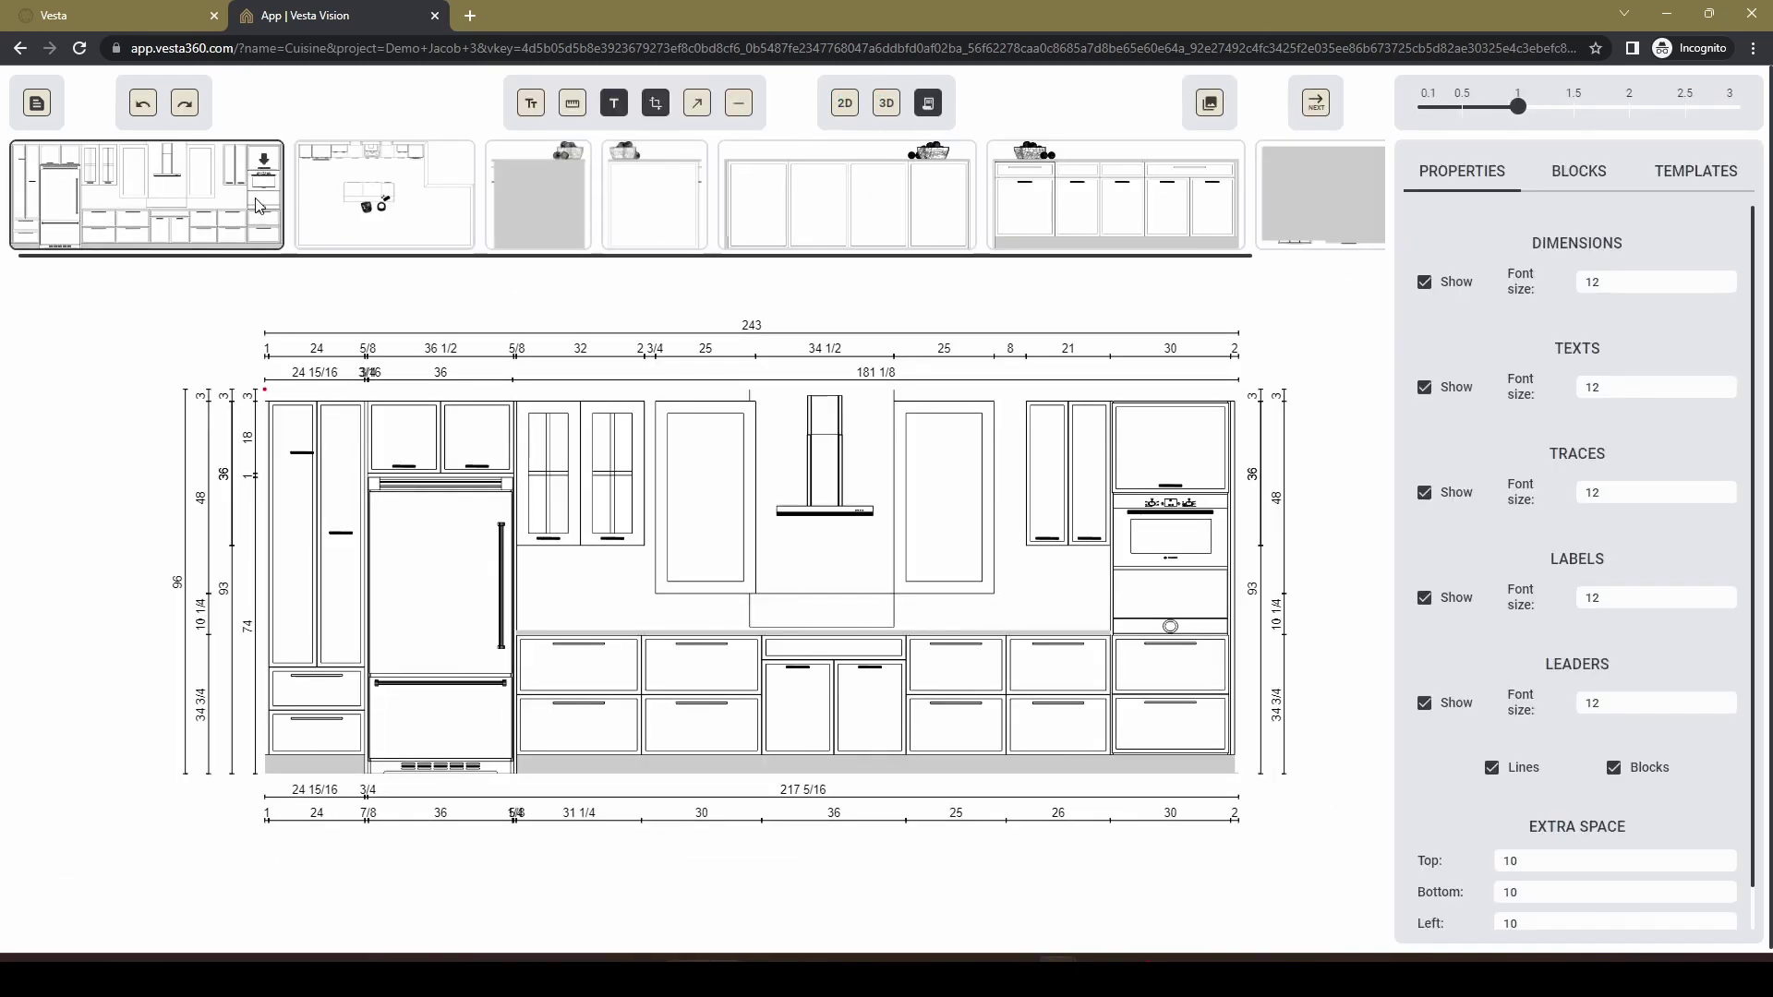
click(365, 203)
click(179, 205)
click(368, 211)
click(562, 203)
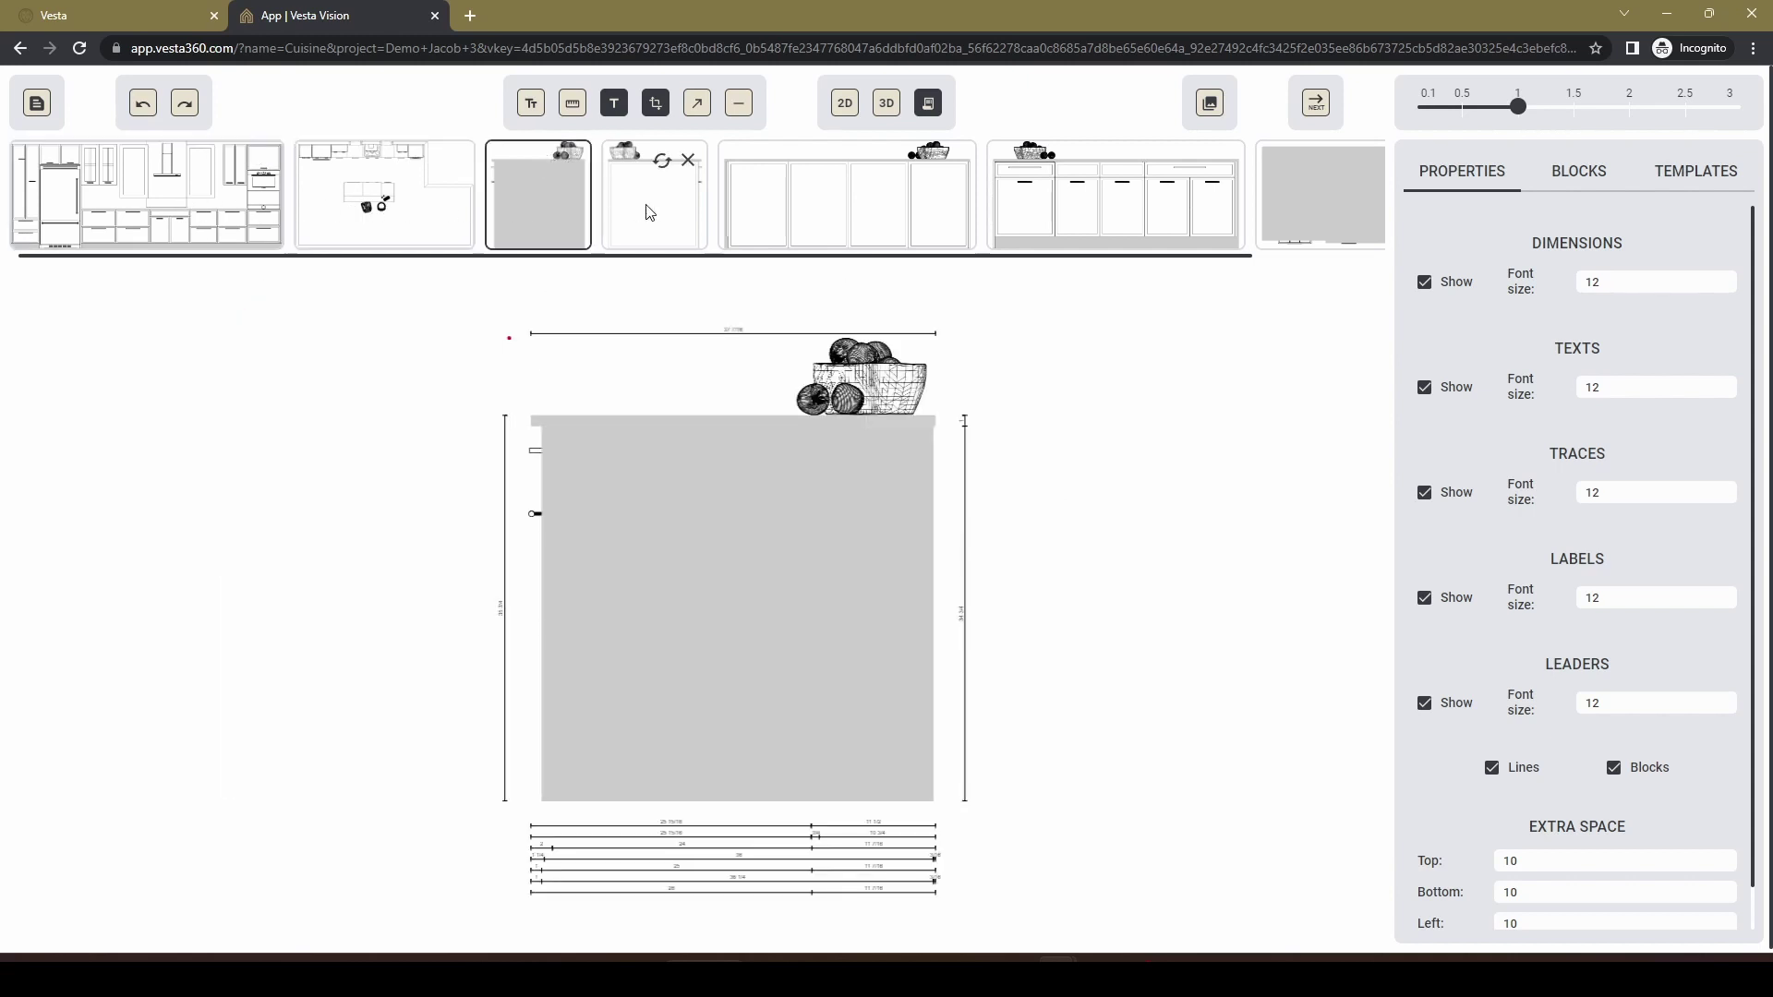
click(650, 212)
click(801, 210)
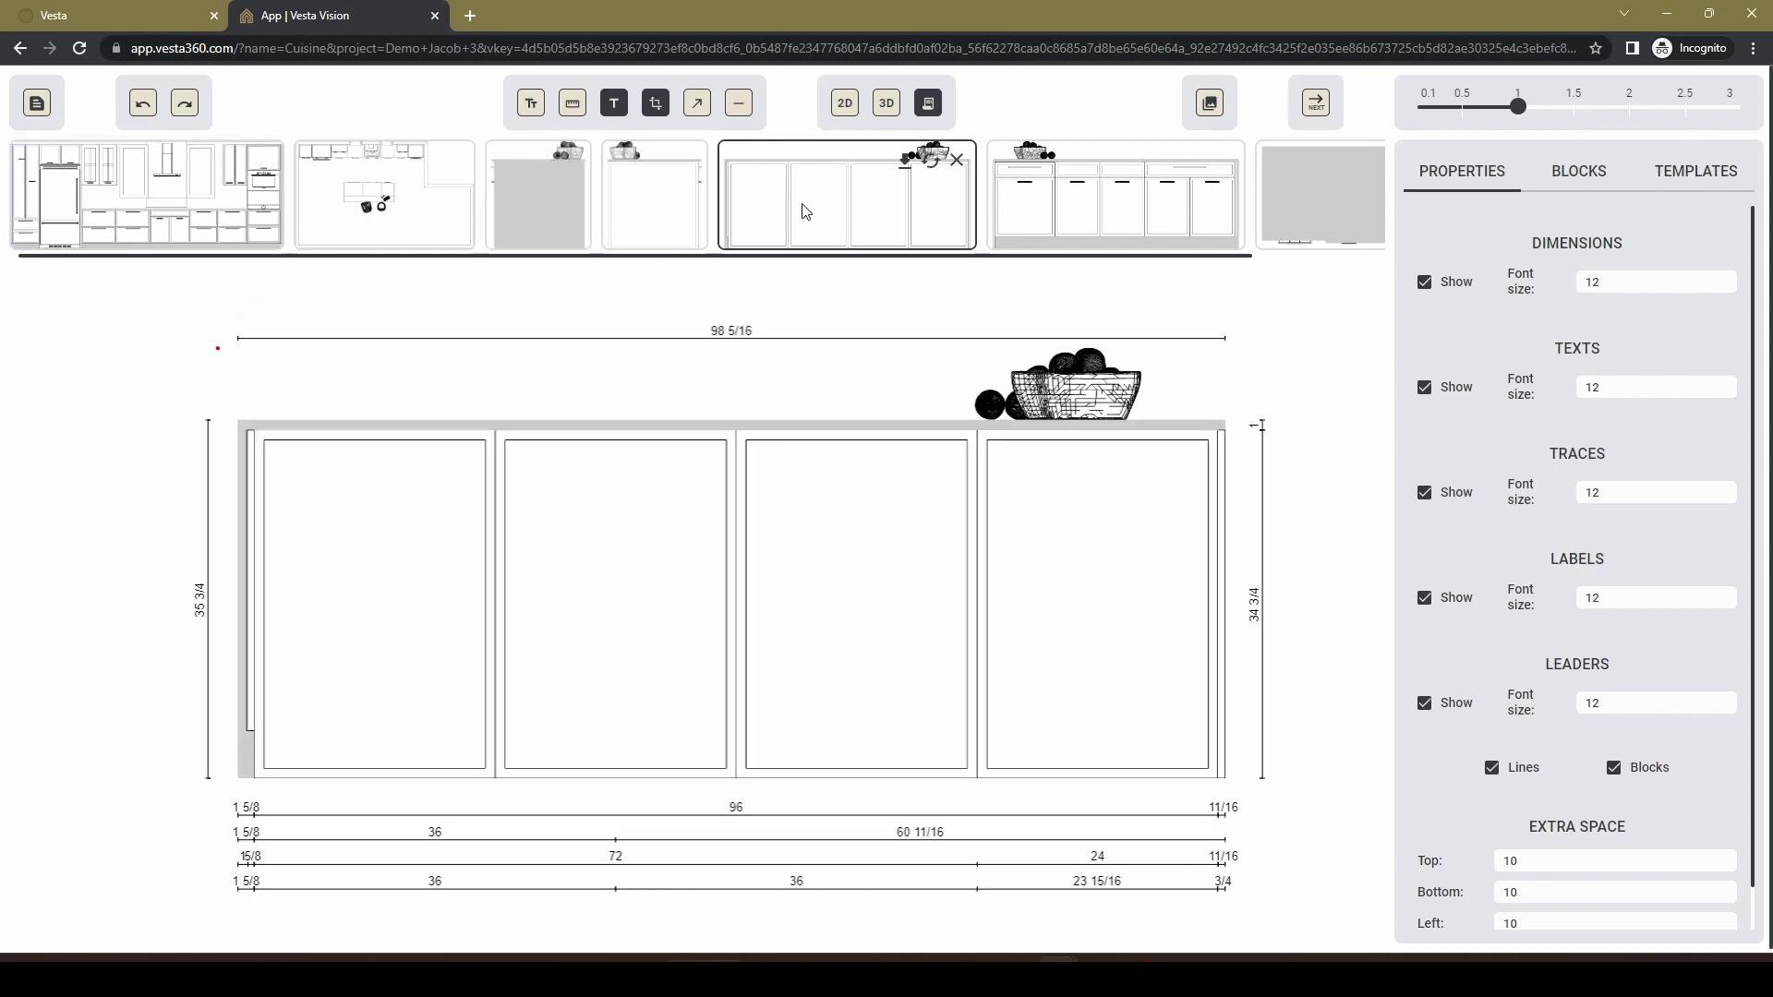
click(666, 214)
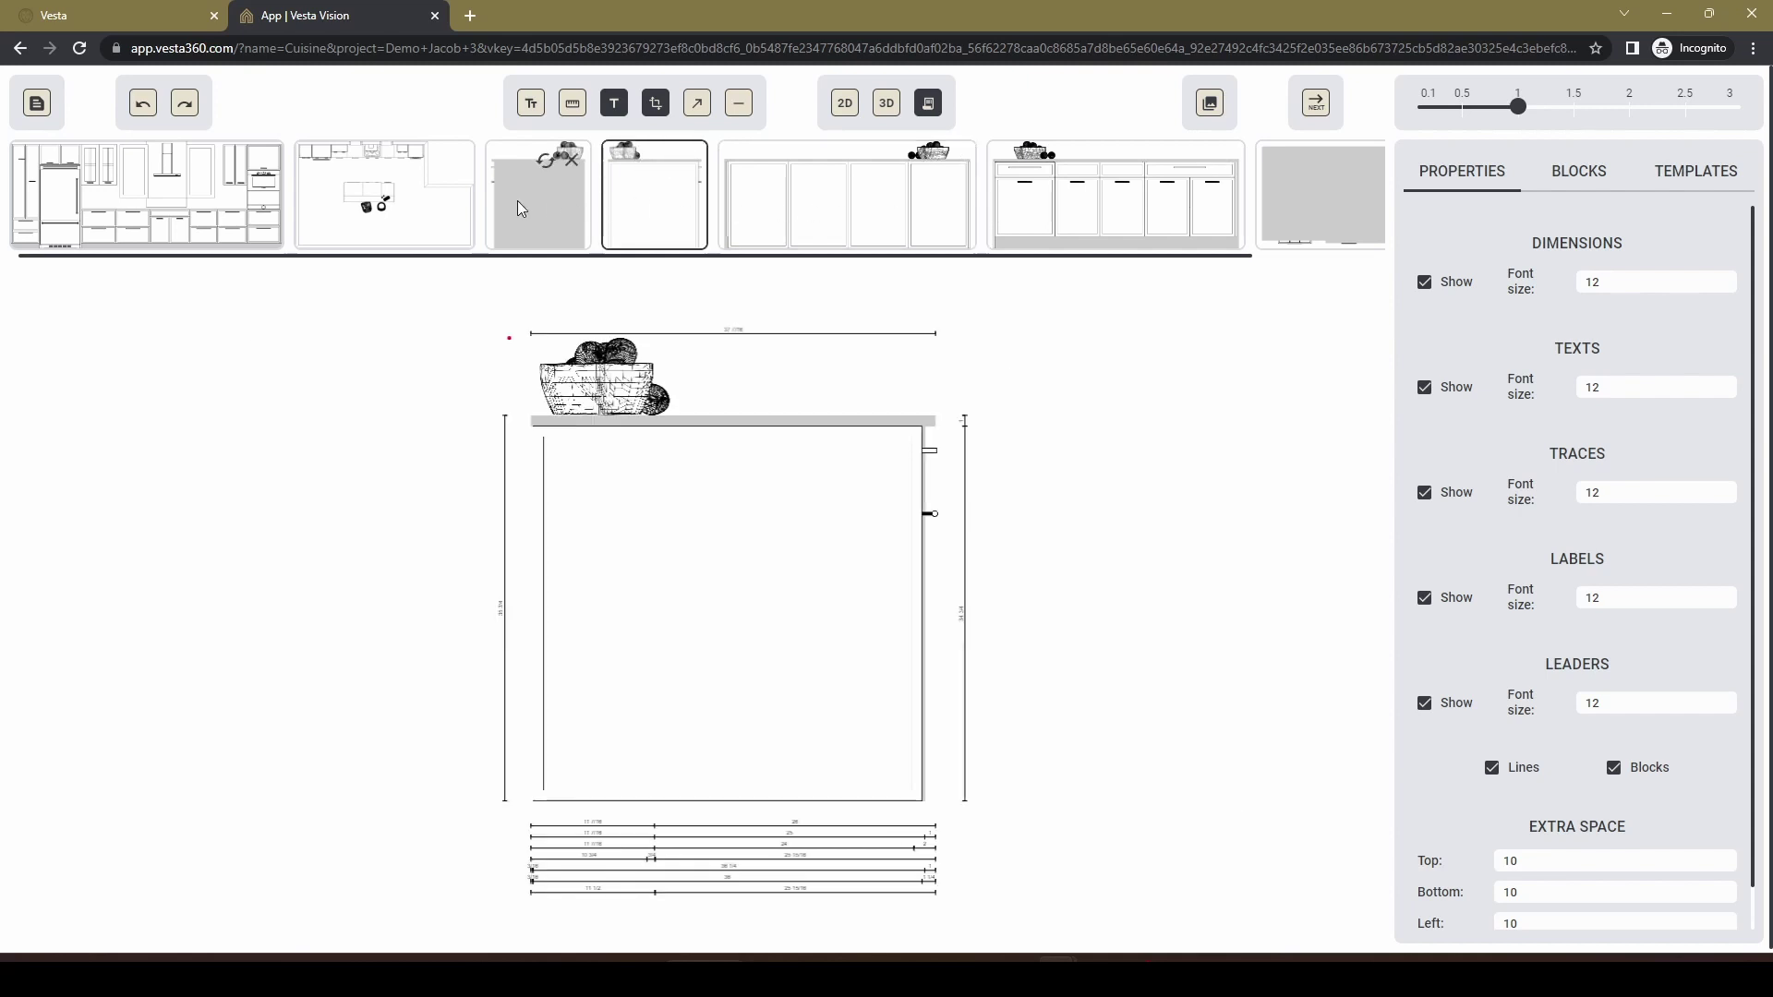
click(517, 202)
click(655, 209)
Delete the island's solid grey side elevation and its solid grey top view from the drawings.
click(545, 205)
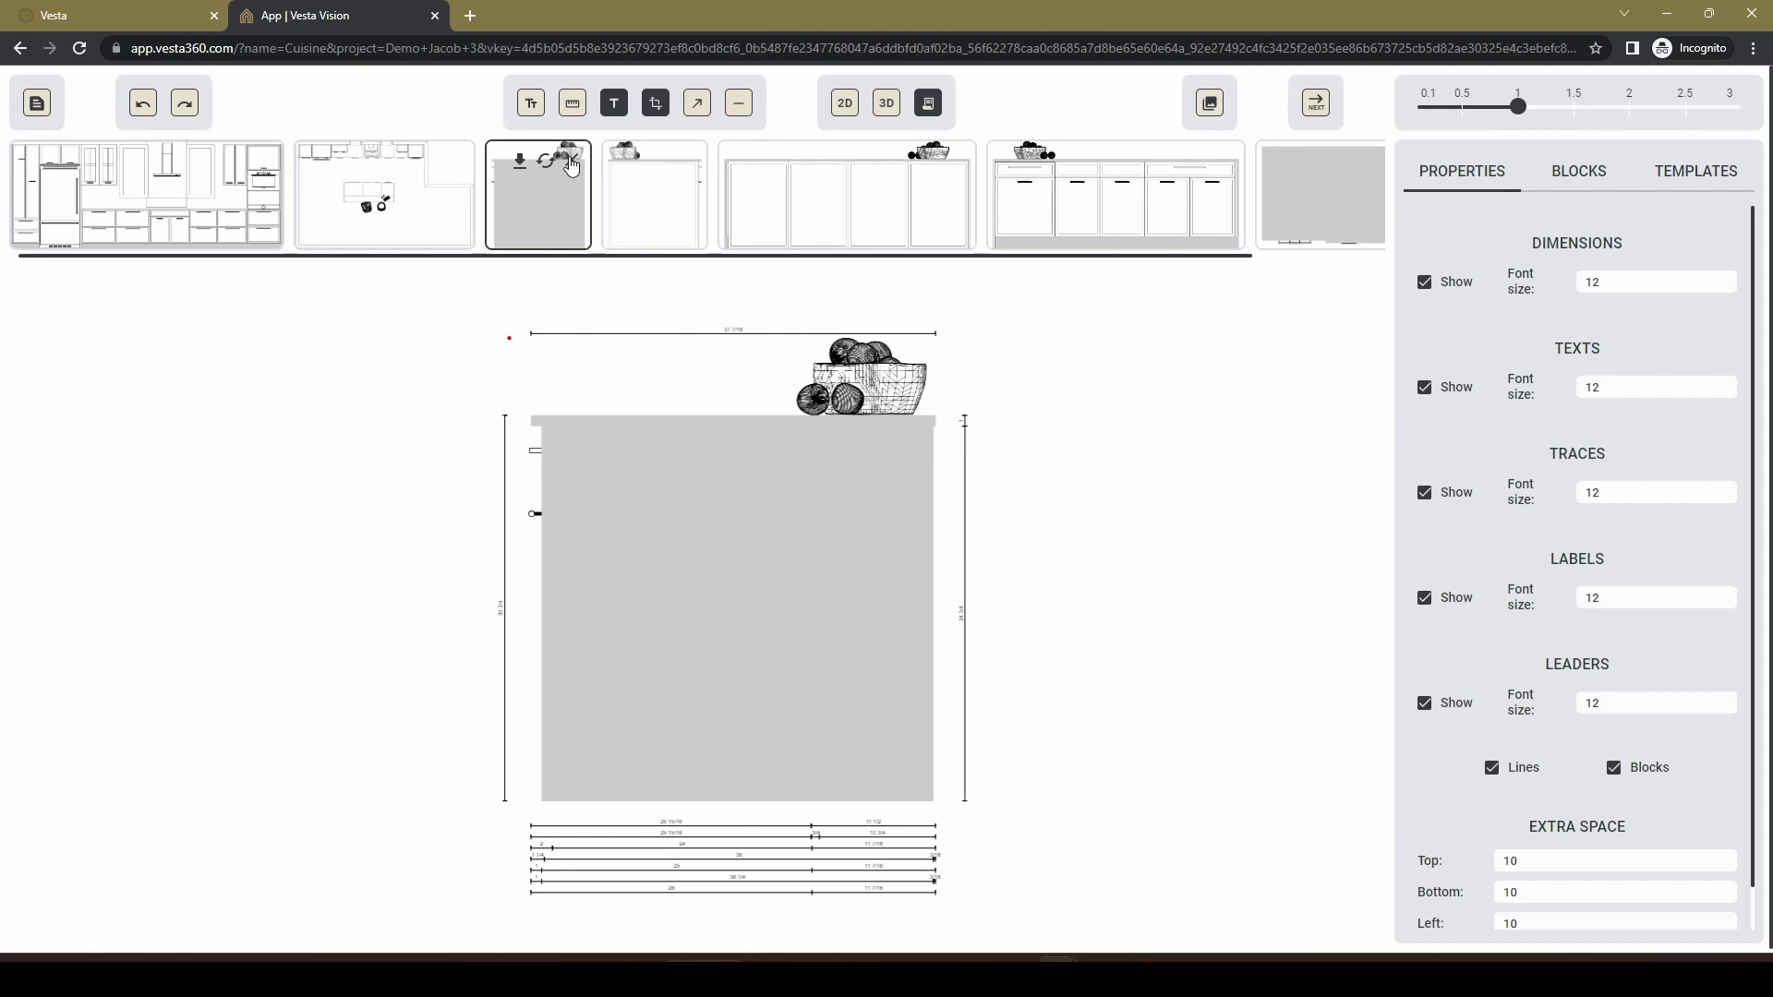
click(572, 165)
click(977, 152)
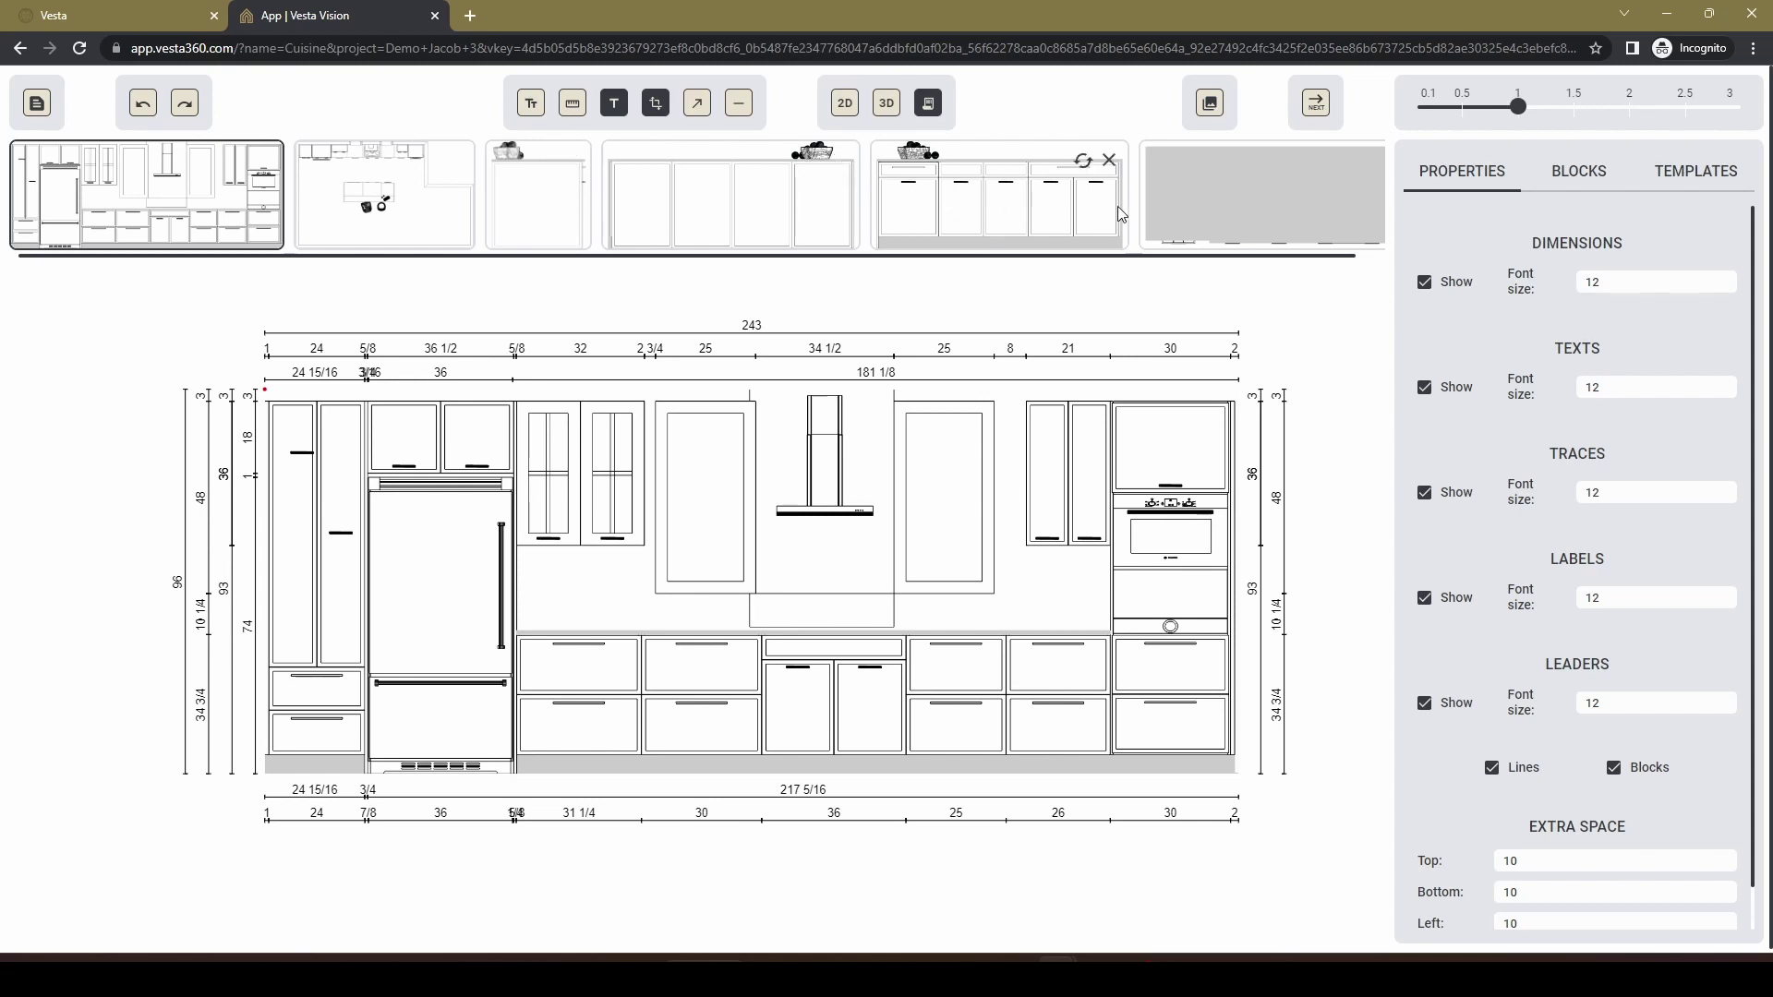
scroll(1278, 265, right, 1)
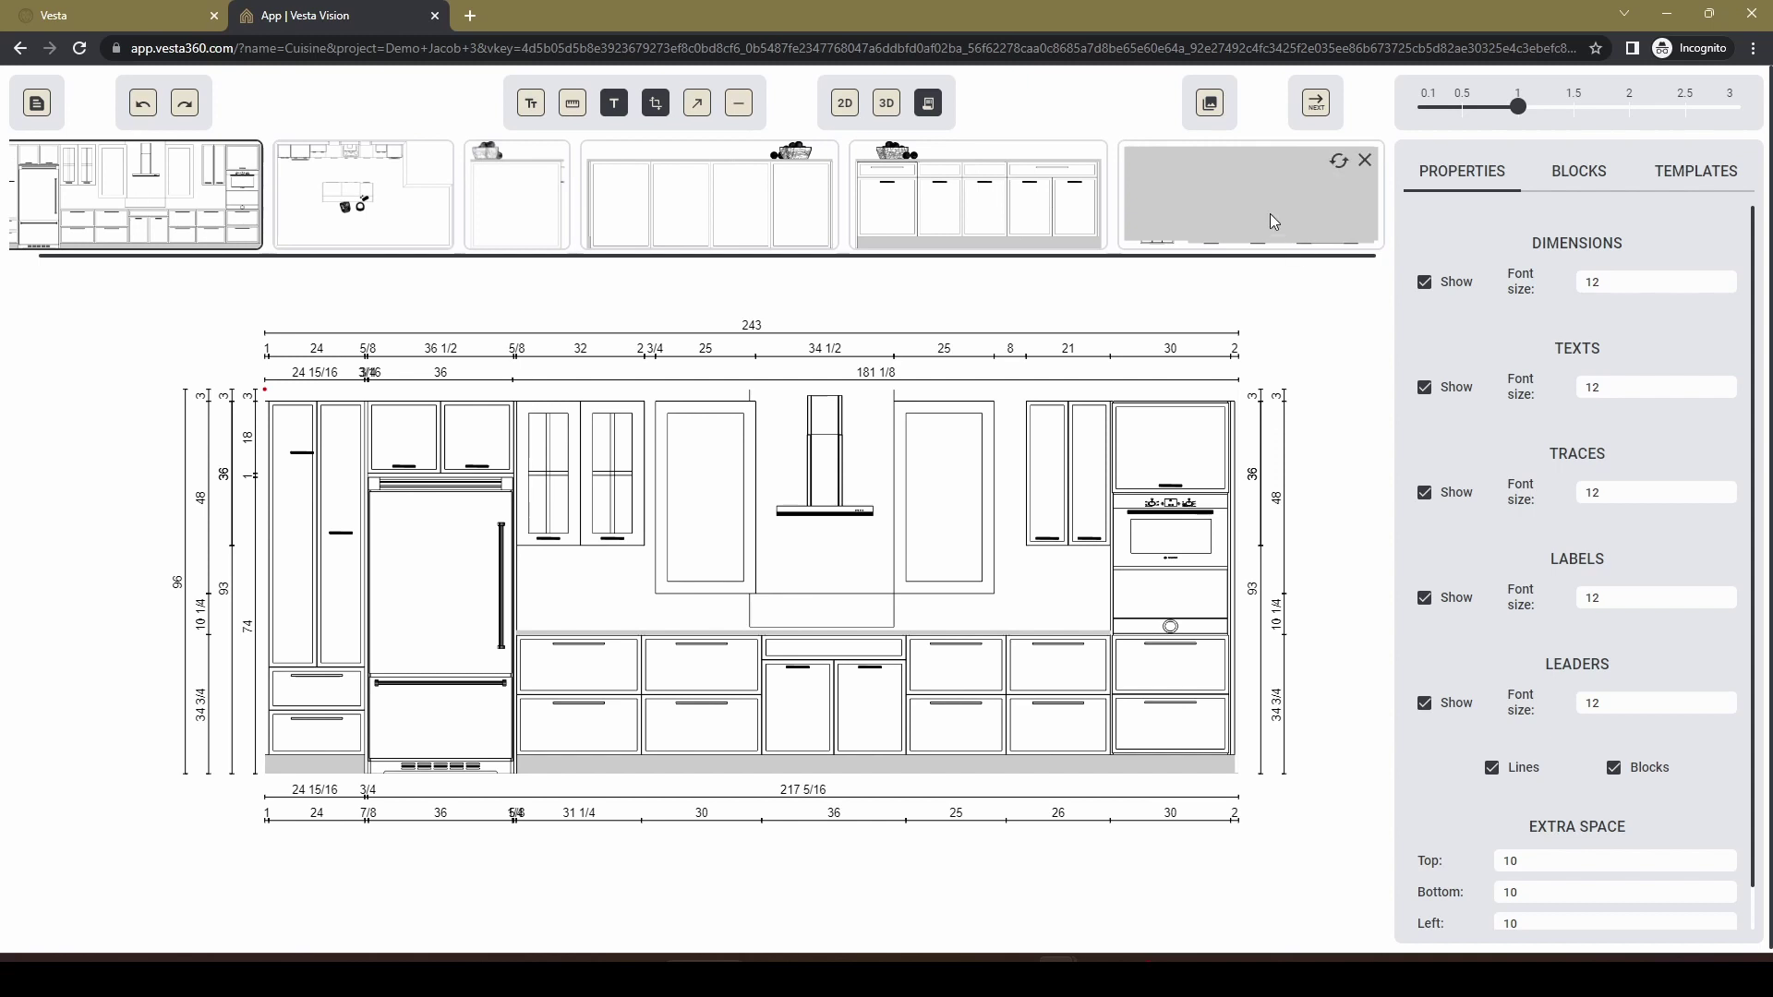
click(1270, 213)
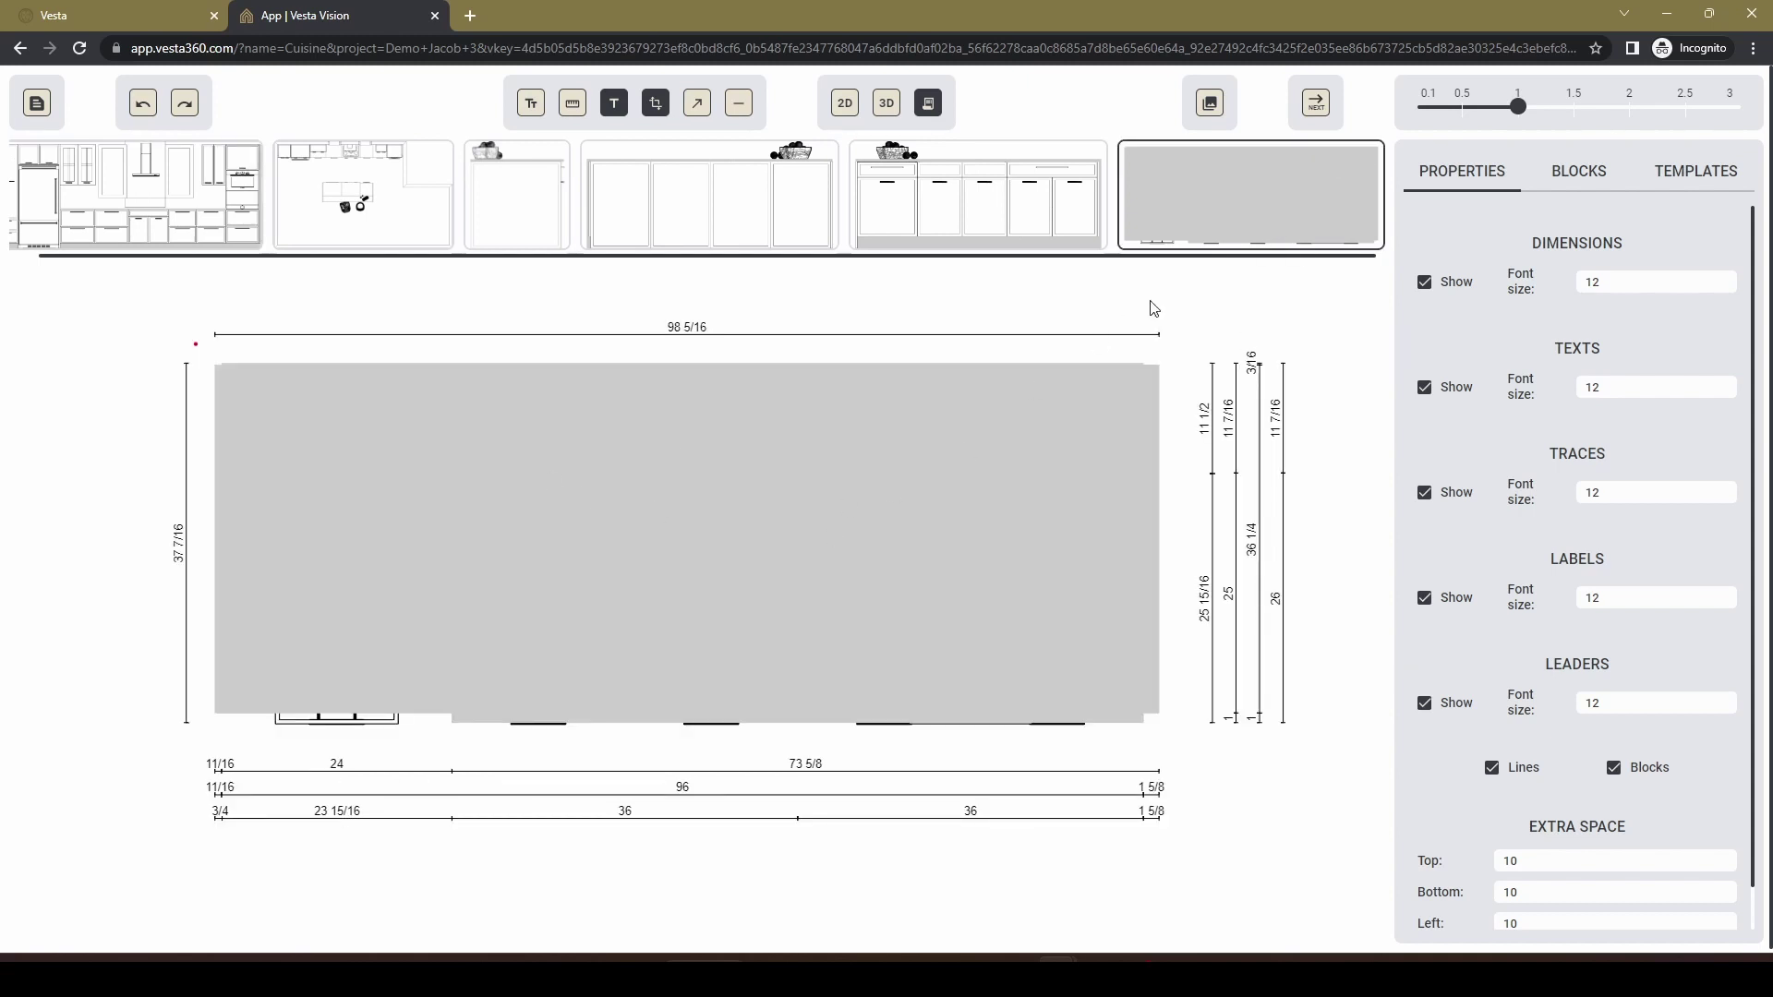
click(1366, 162)
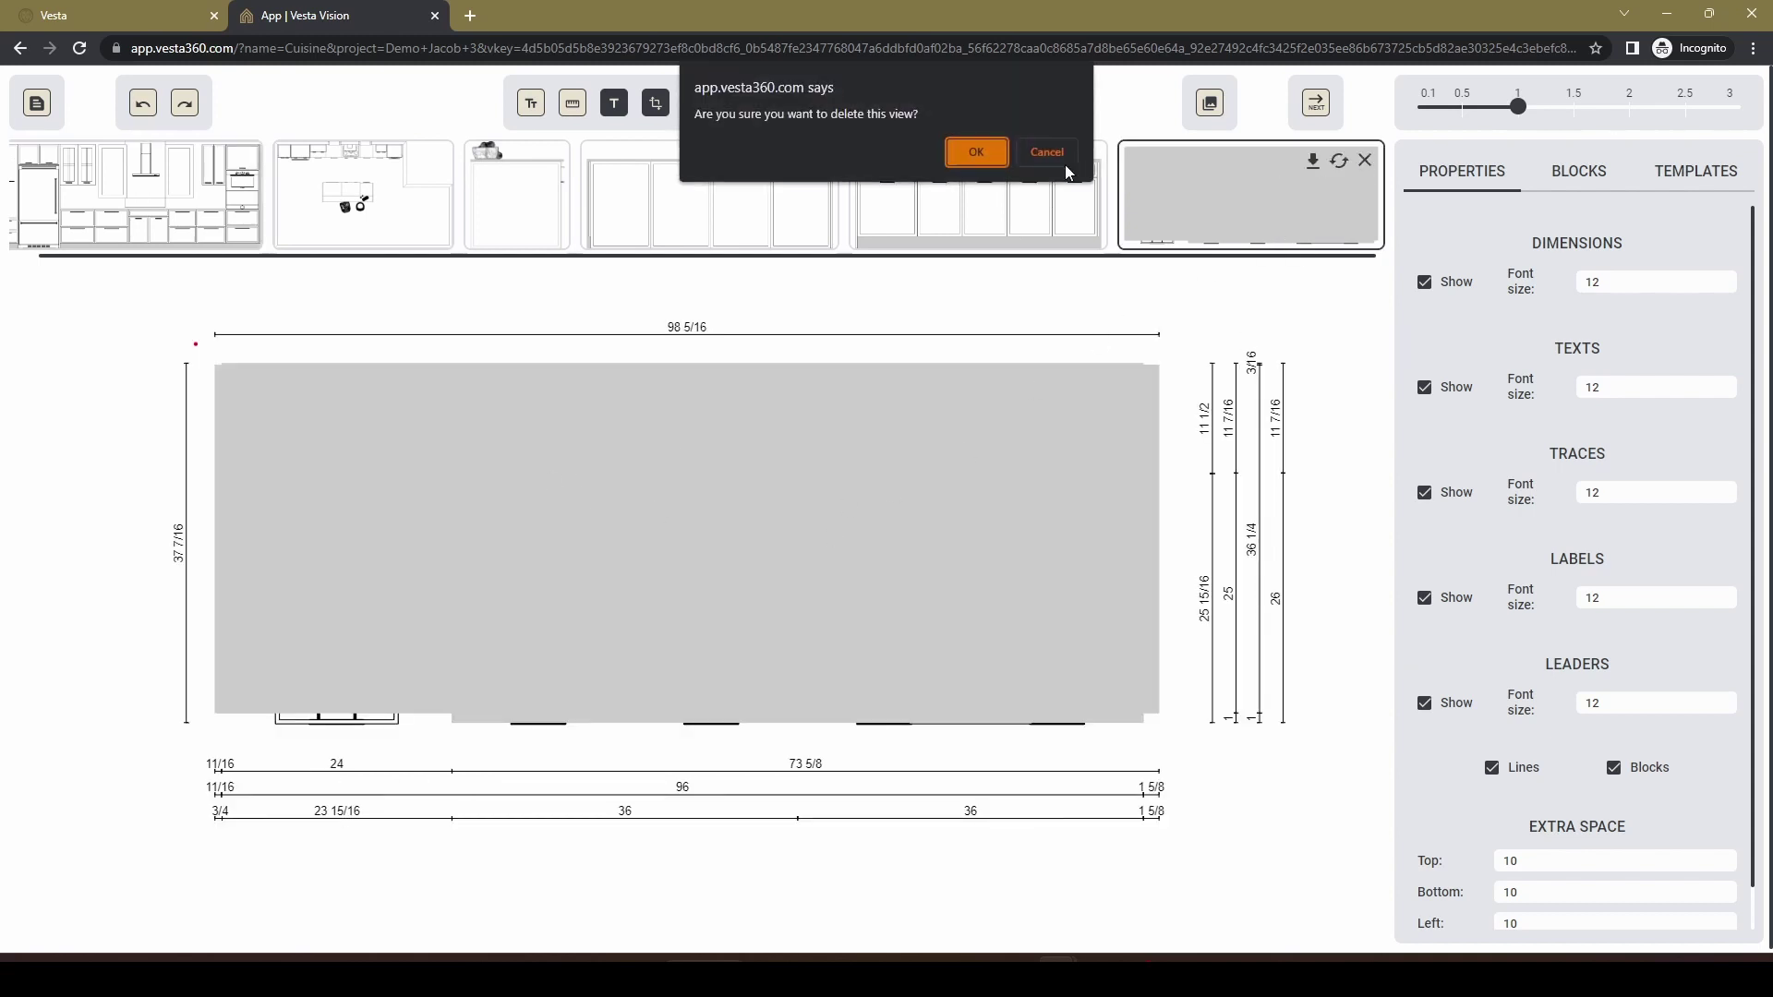
click(981, 153)
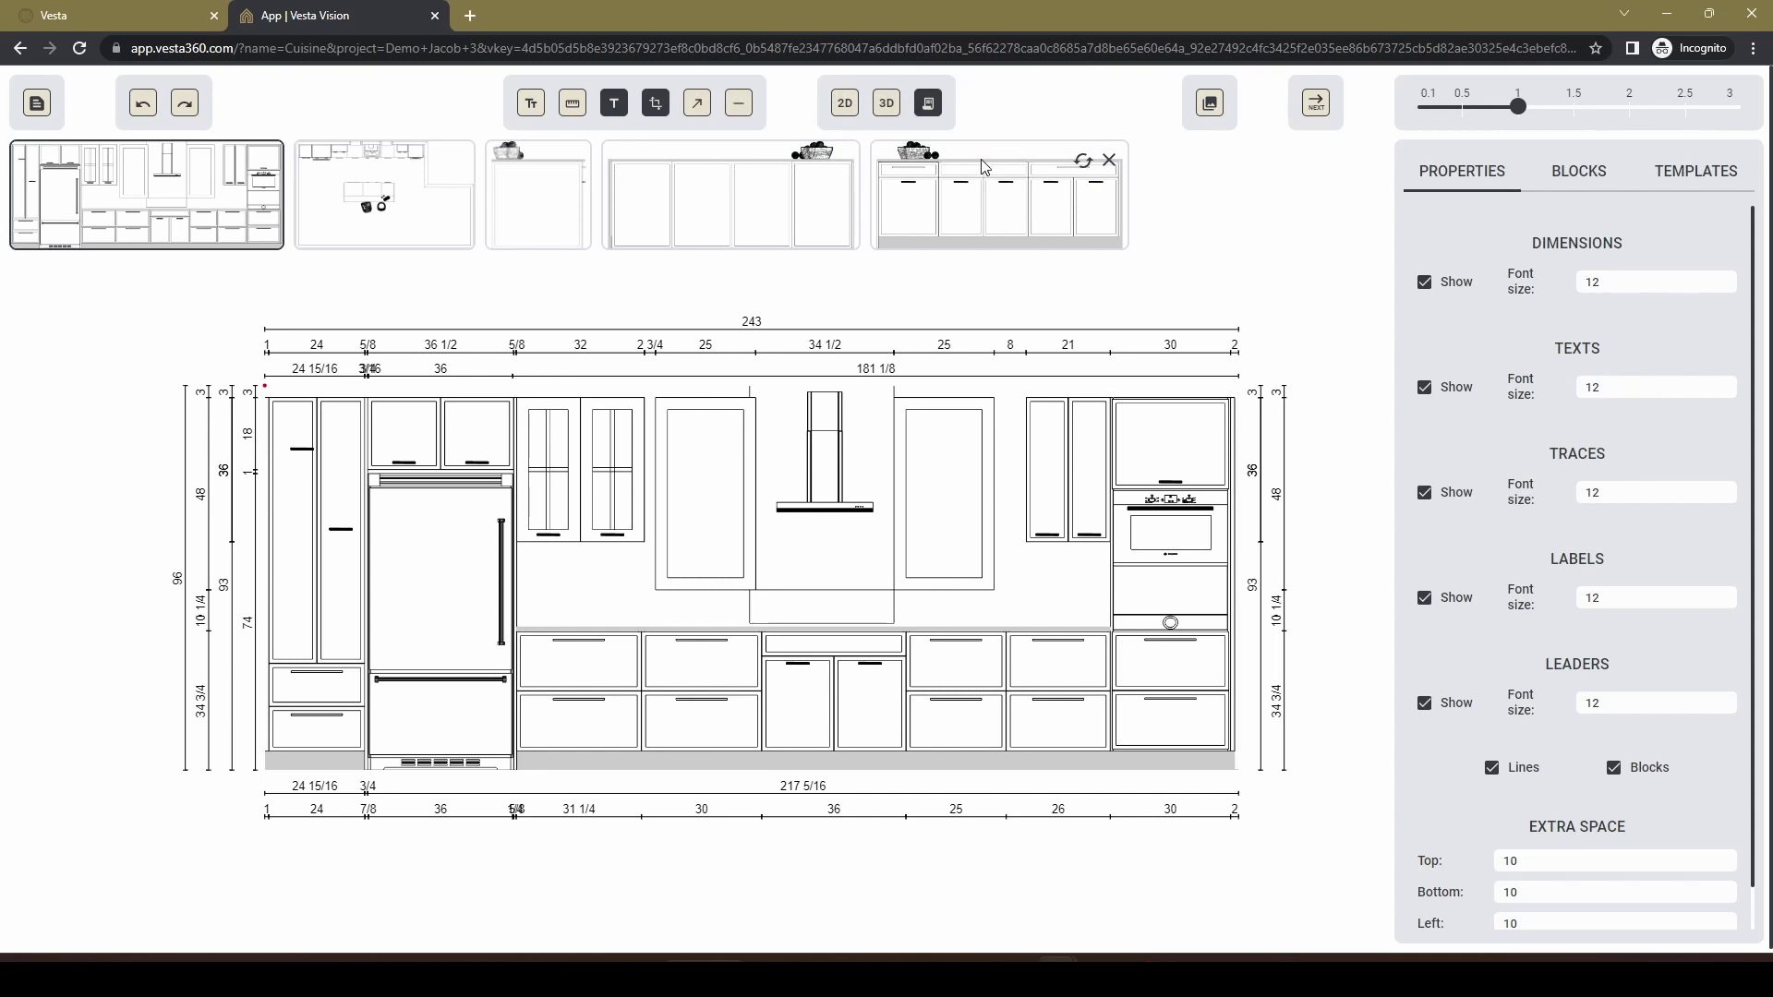
Return to the 3D model, frame the kitchen from inside the room, and add a color 3D view.
click(887, 103)
drag(649, 665, 545, 662)
scroll(687, 638, up, 3)
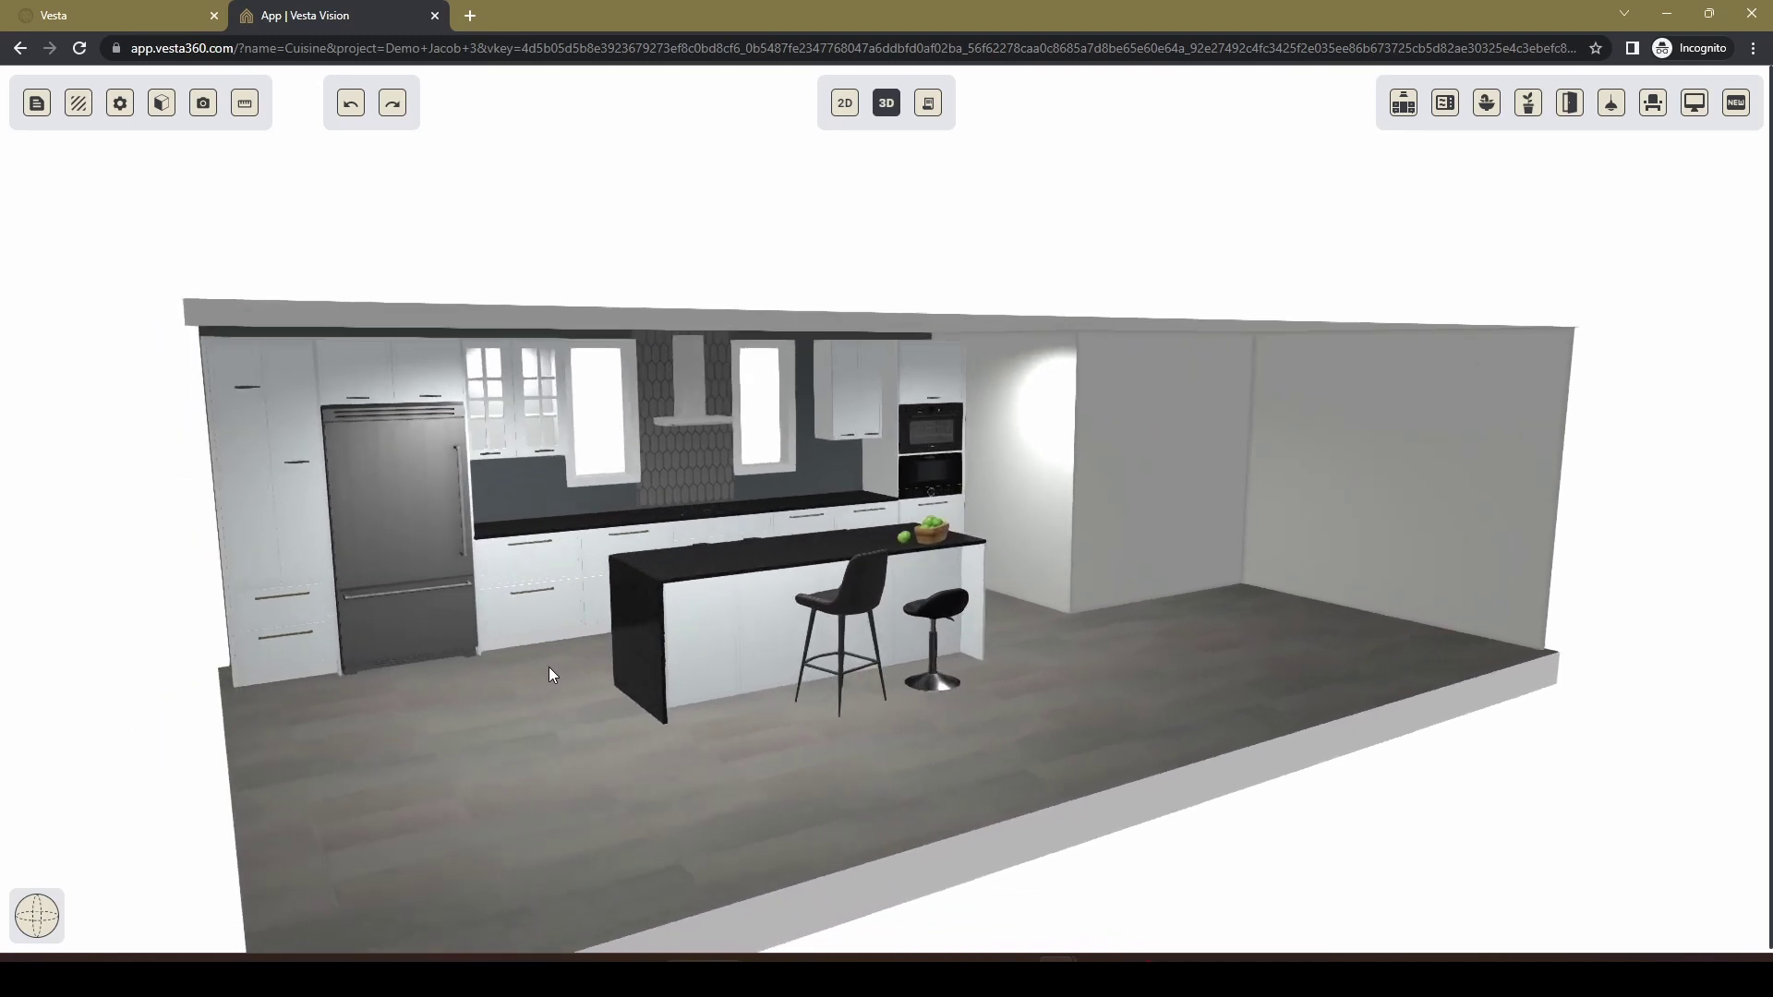
scroll(536, 648, up, 3)
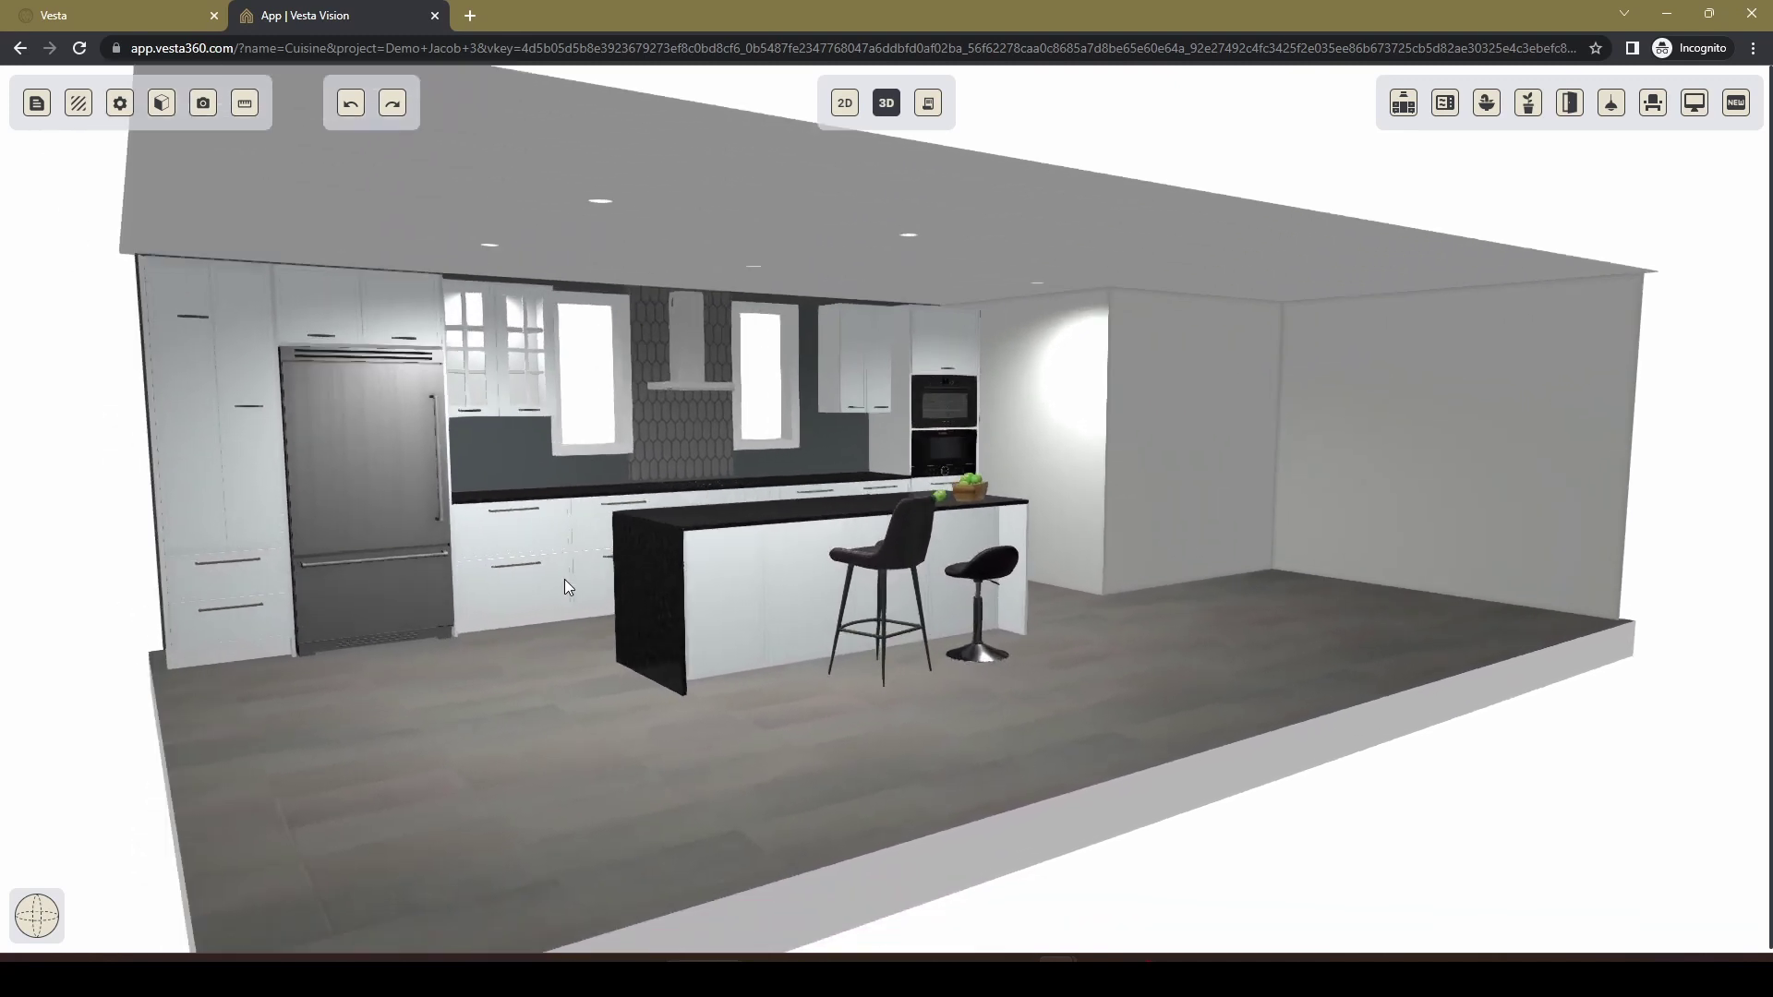
scroll(560, 596, up, 3)
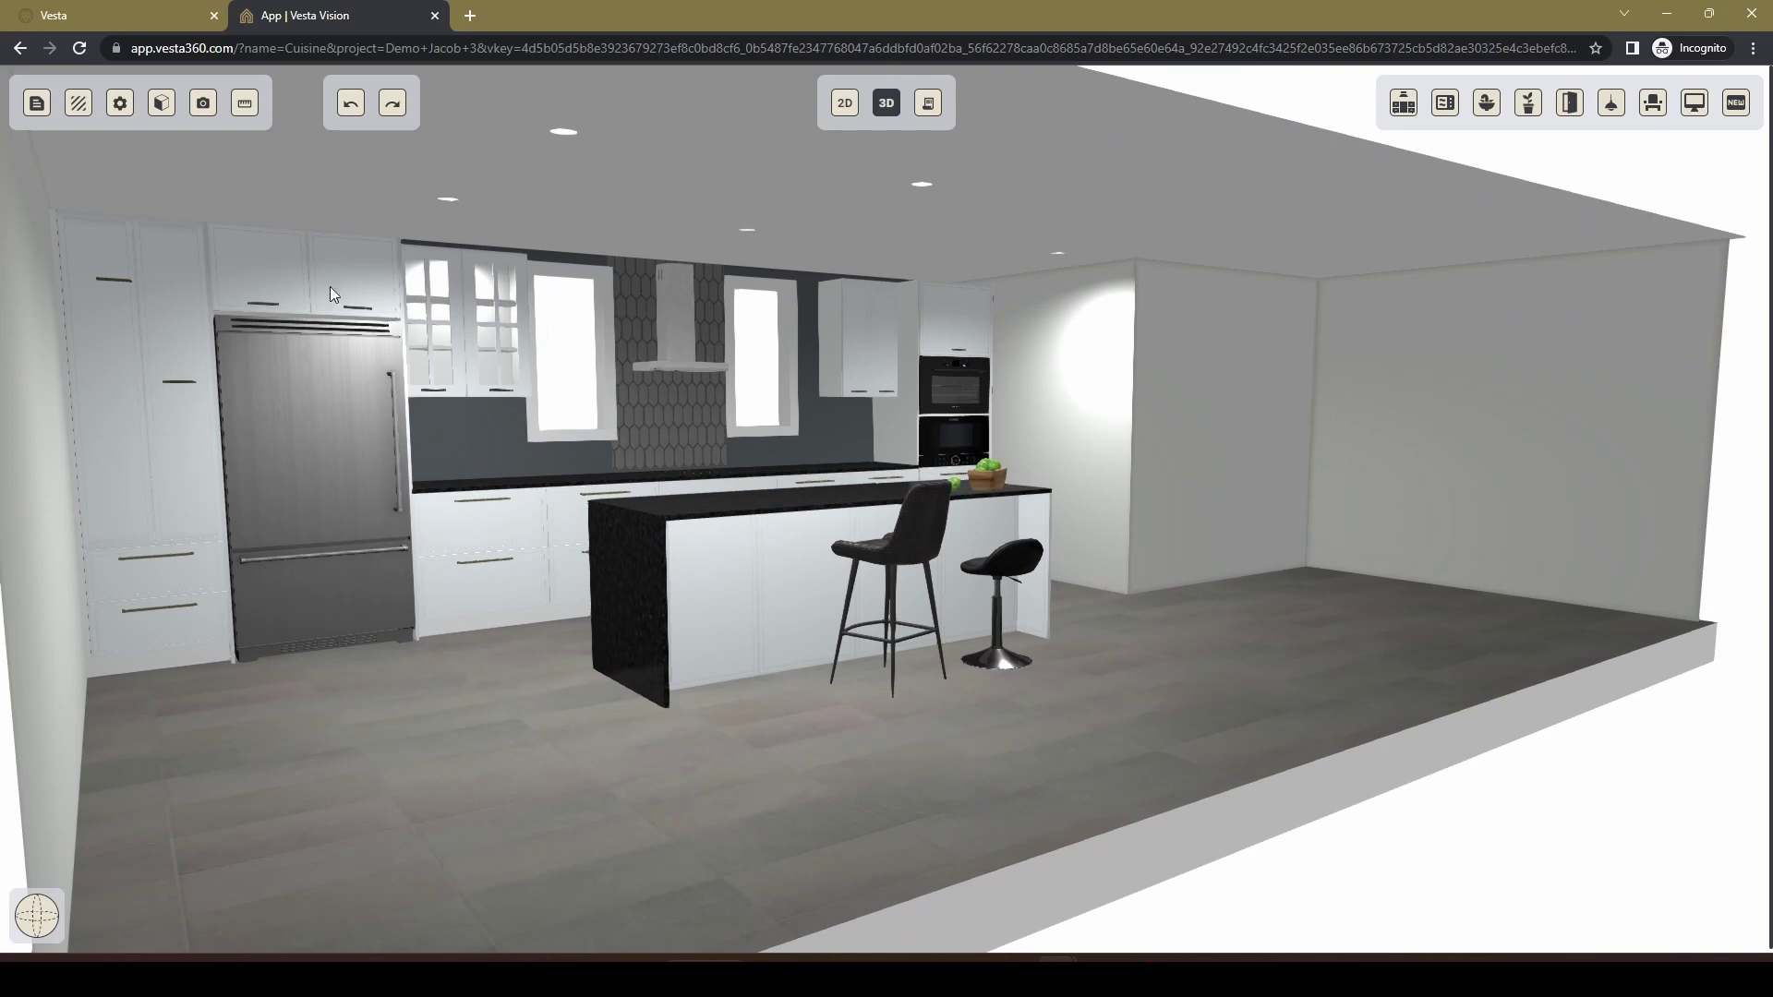
scroll(584, 732, up, 4)
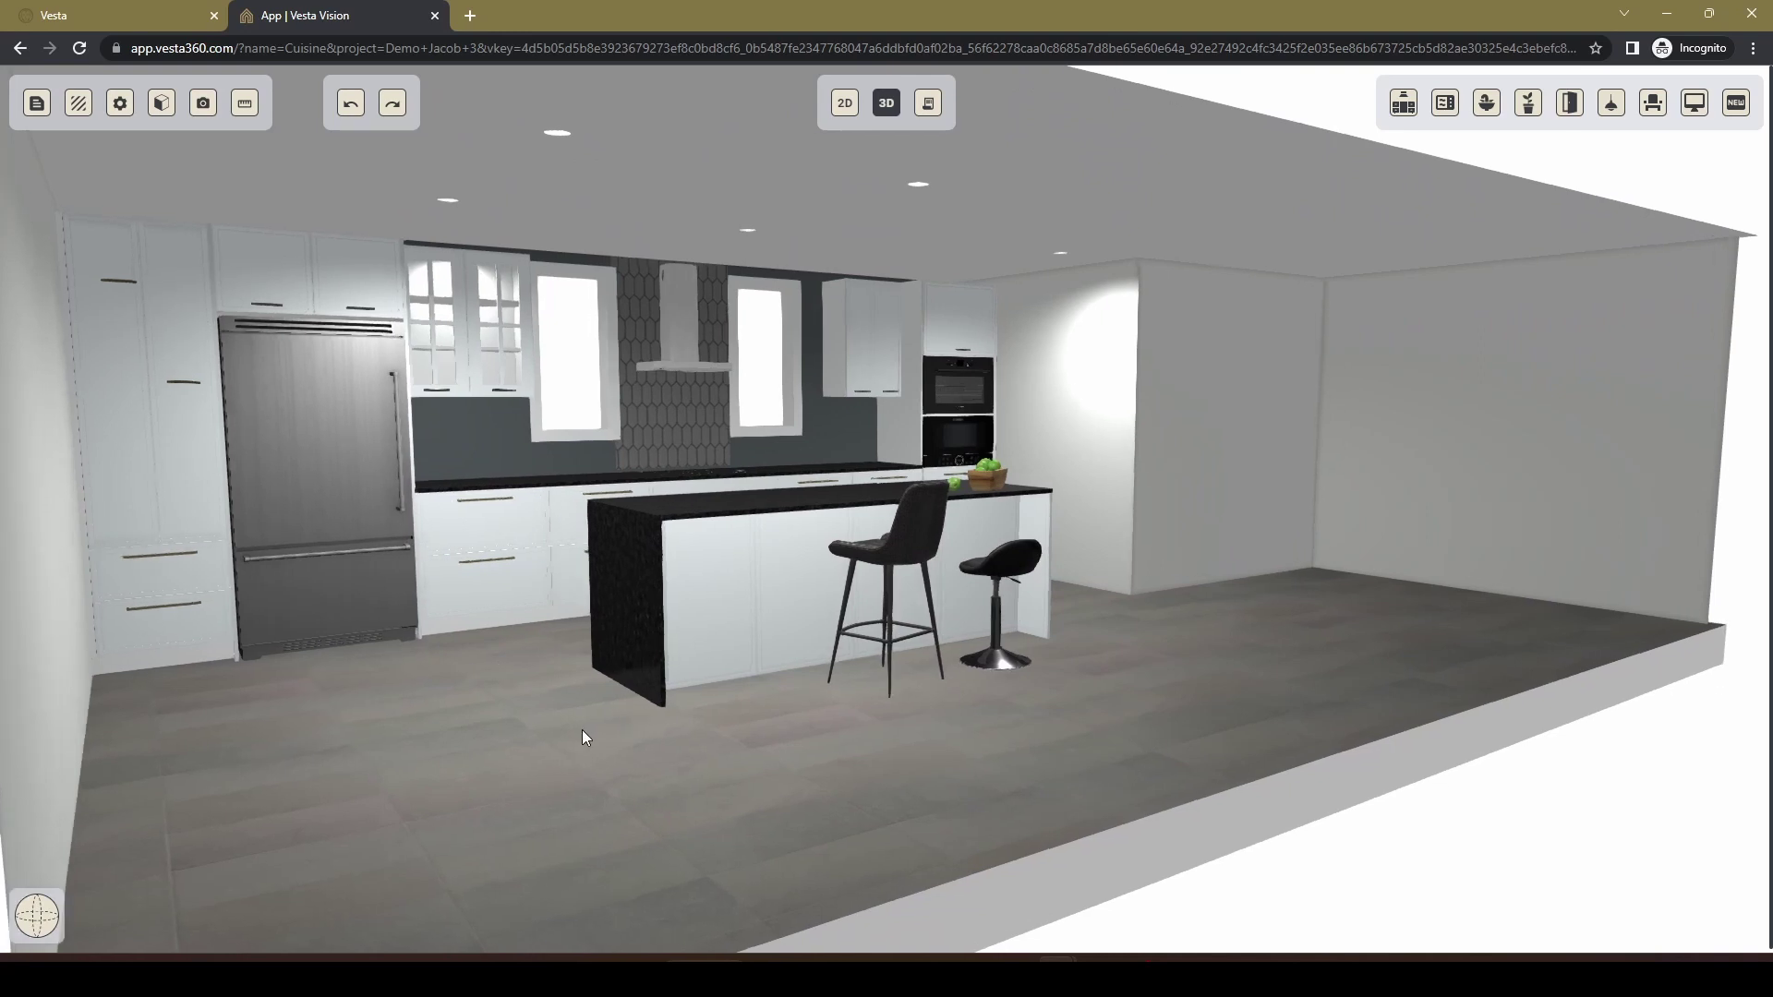
drag(611, 750, 656, 752)
scroll(655, 752, up, 1)
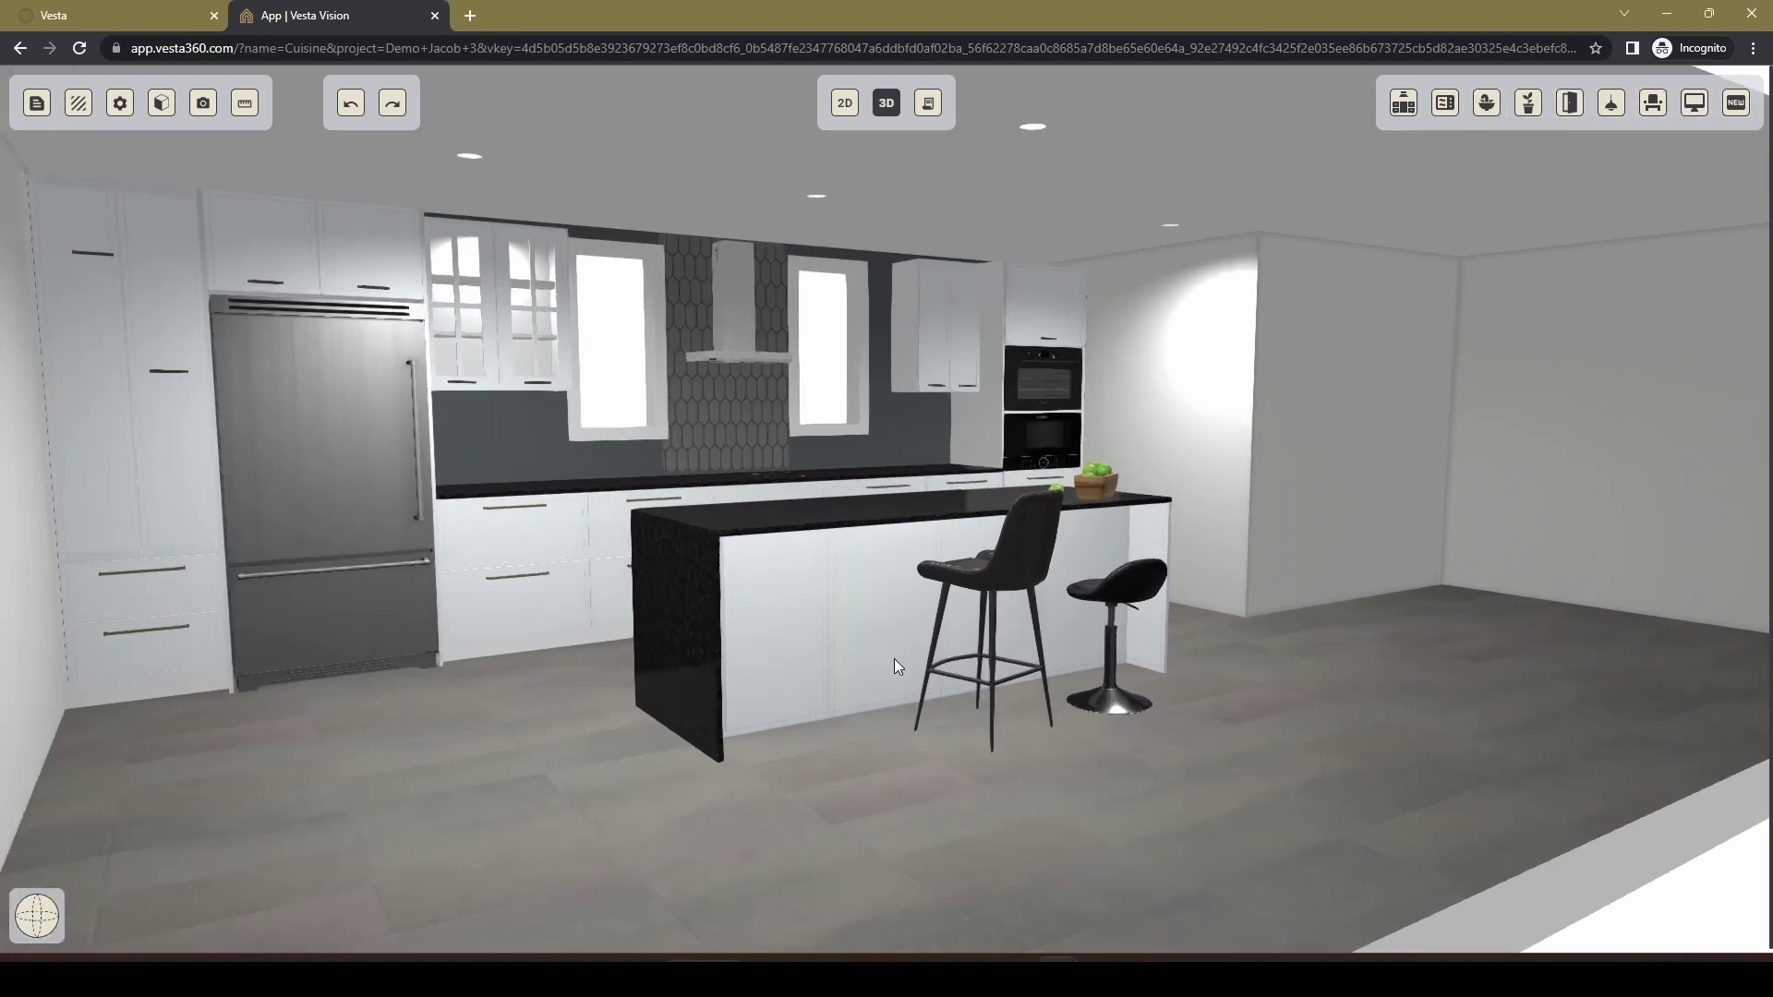
click(203, 102)
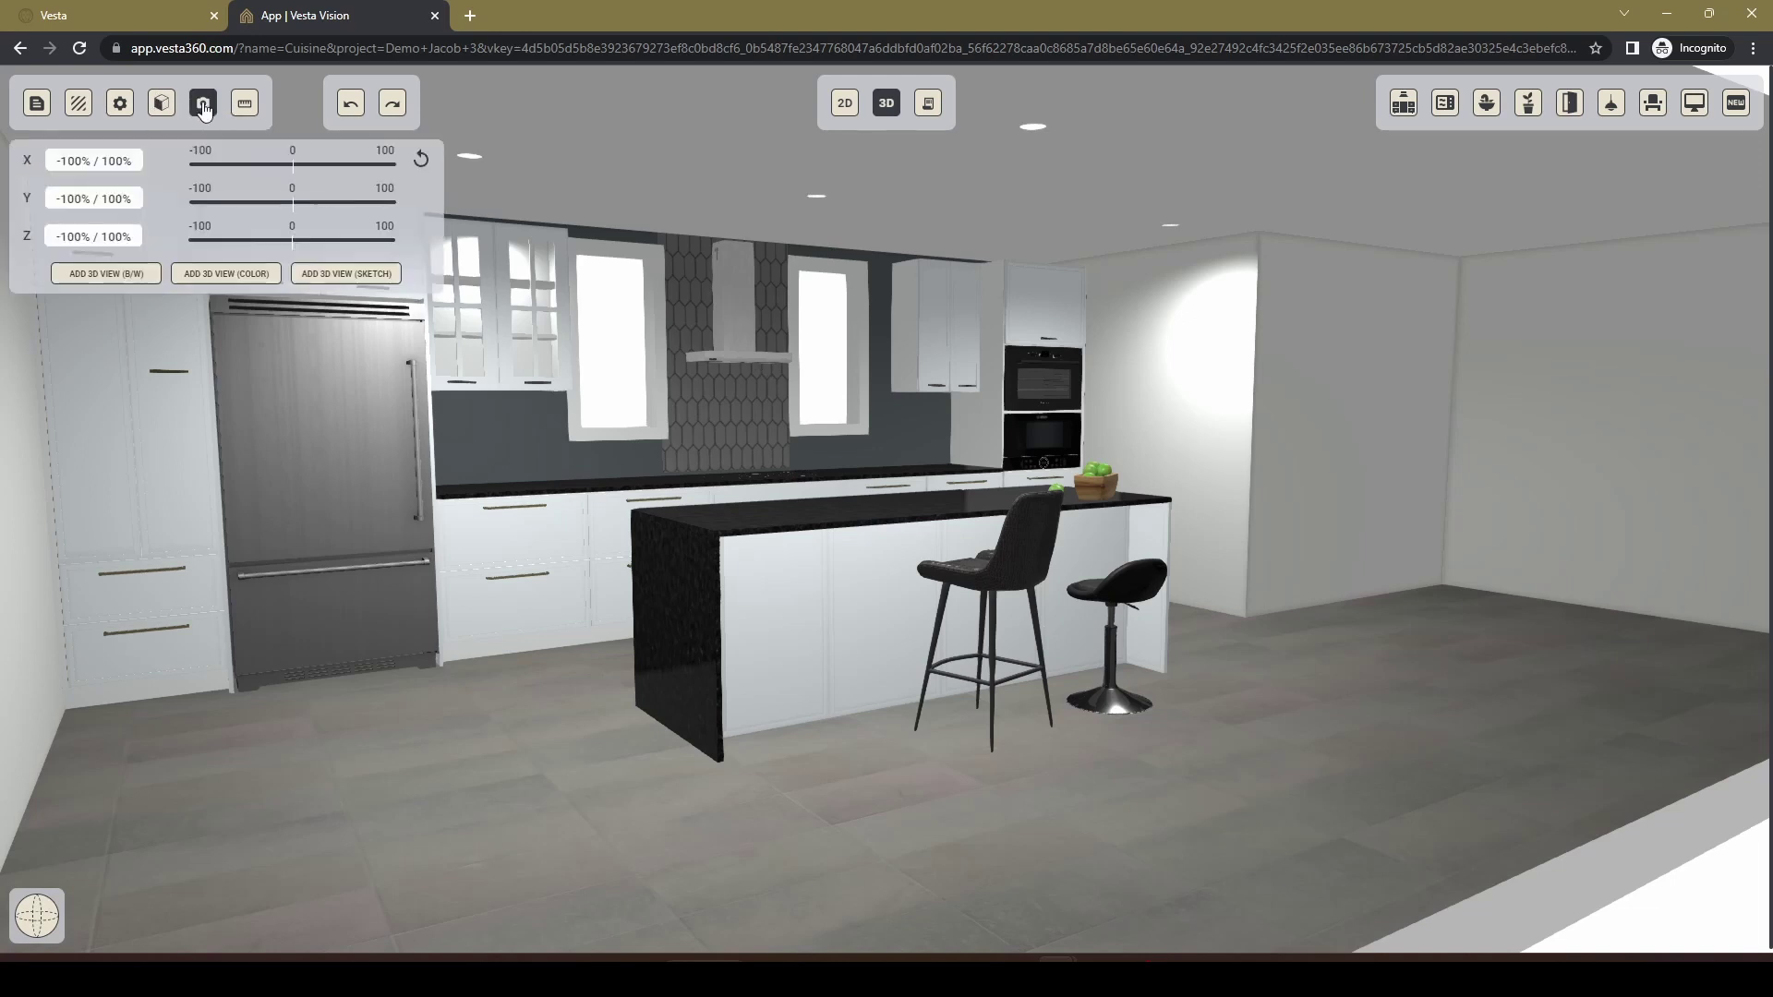
click(248, 277)
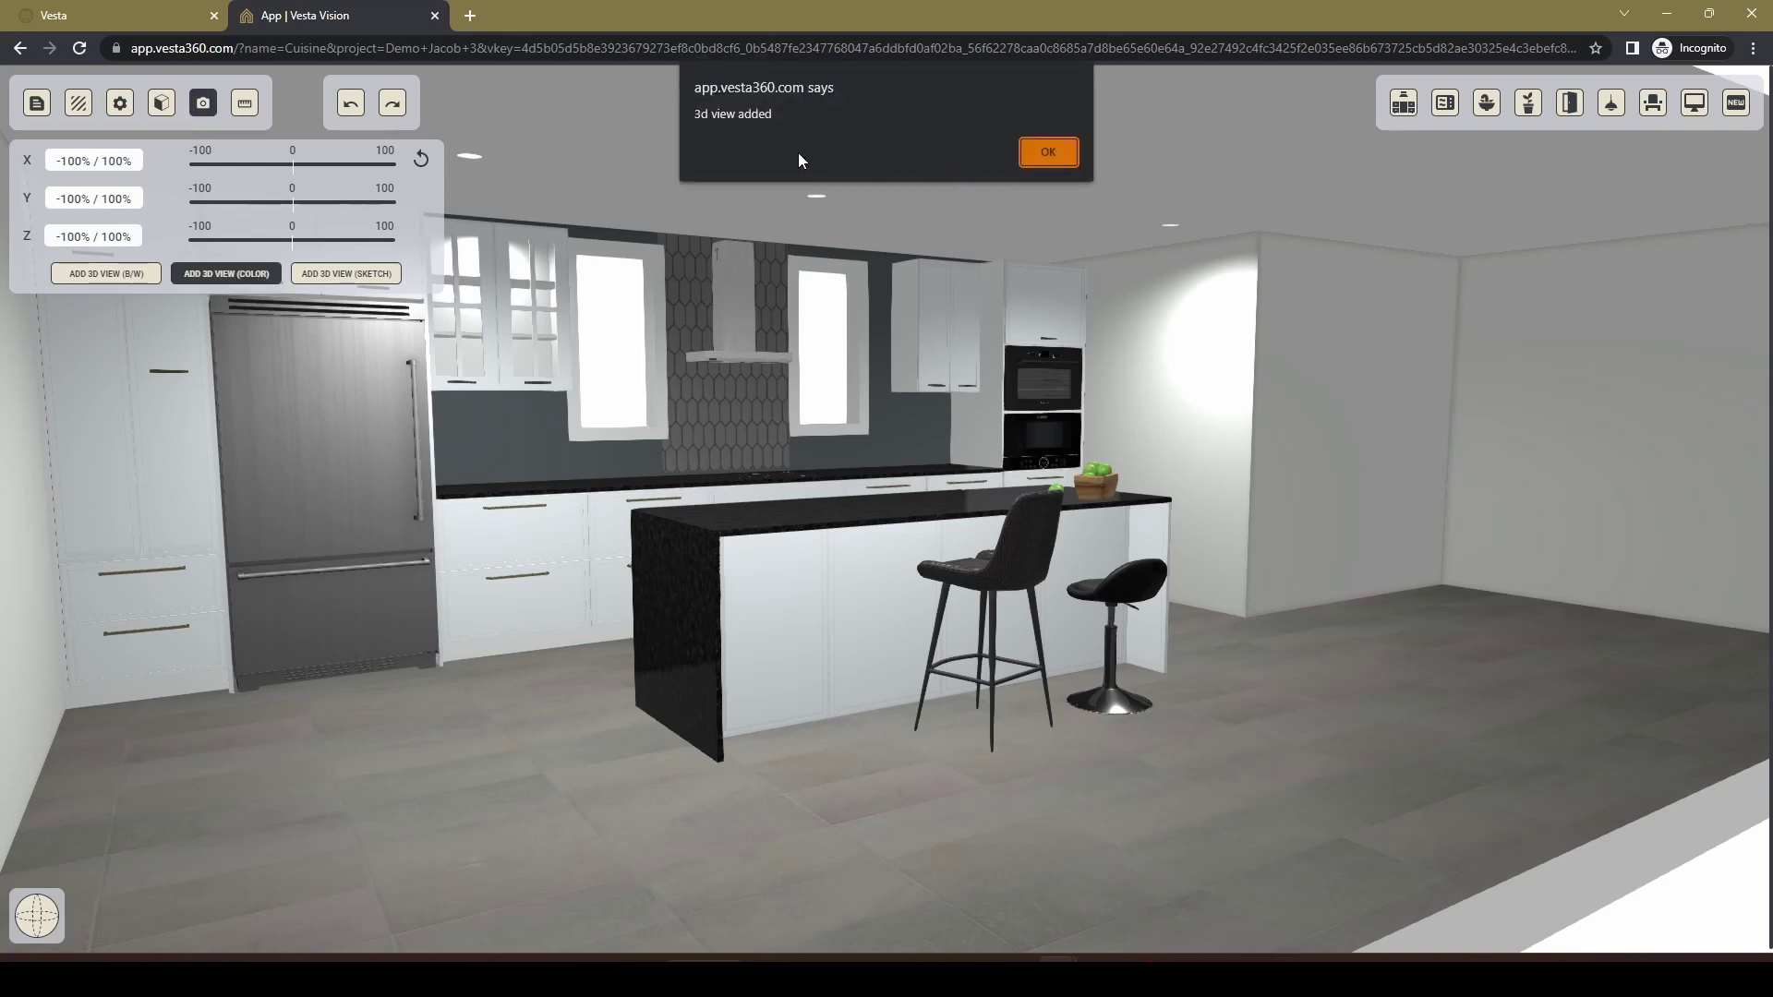
Add a black-and-white 3D view of the kitchen from the same camera position as the color view.
click(1049, 153)
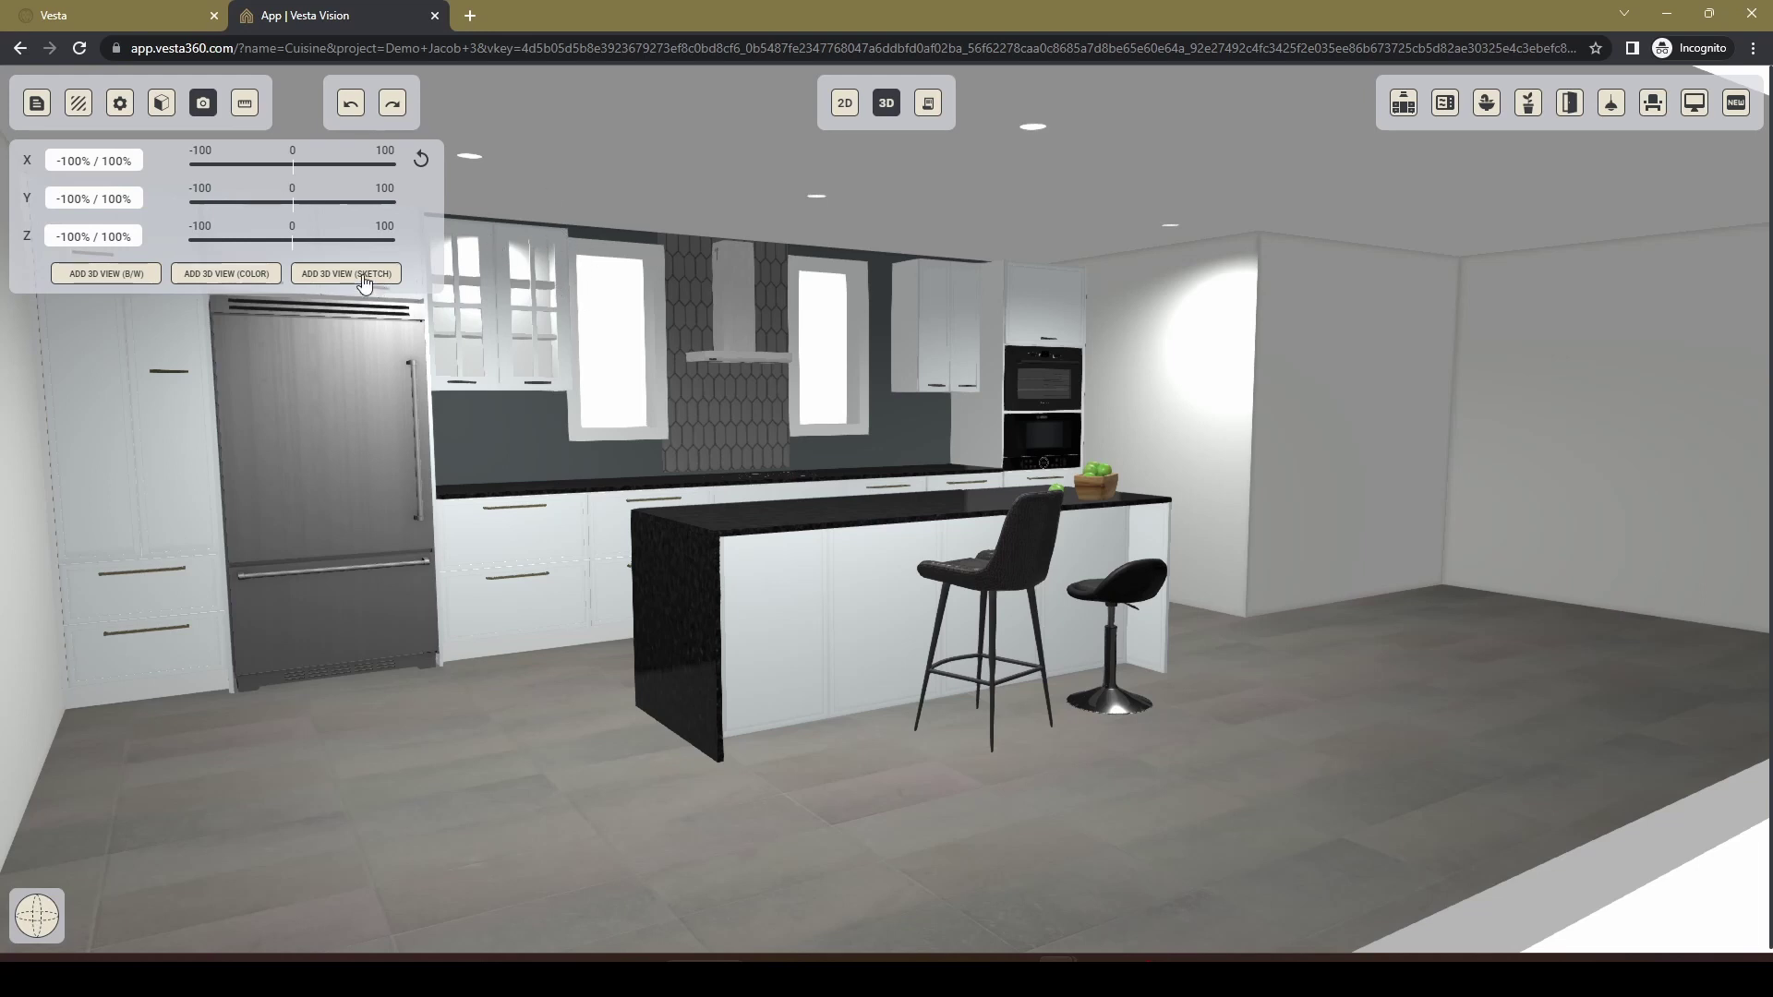
click(99, 276)
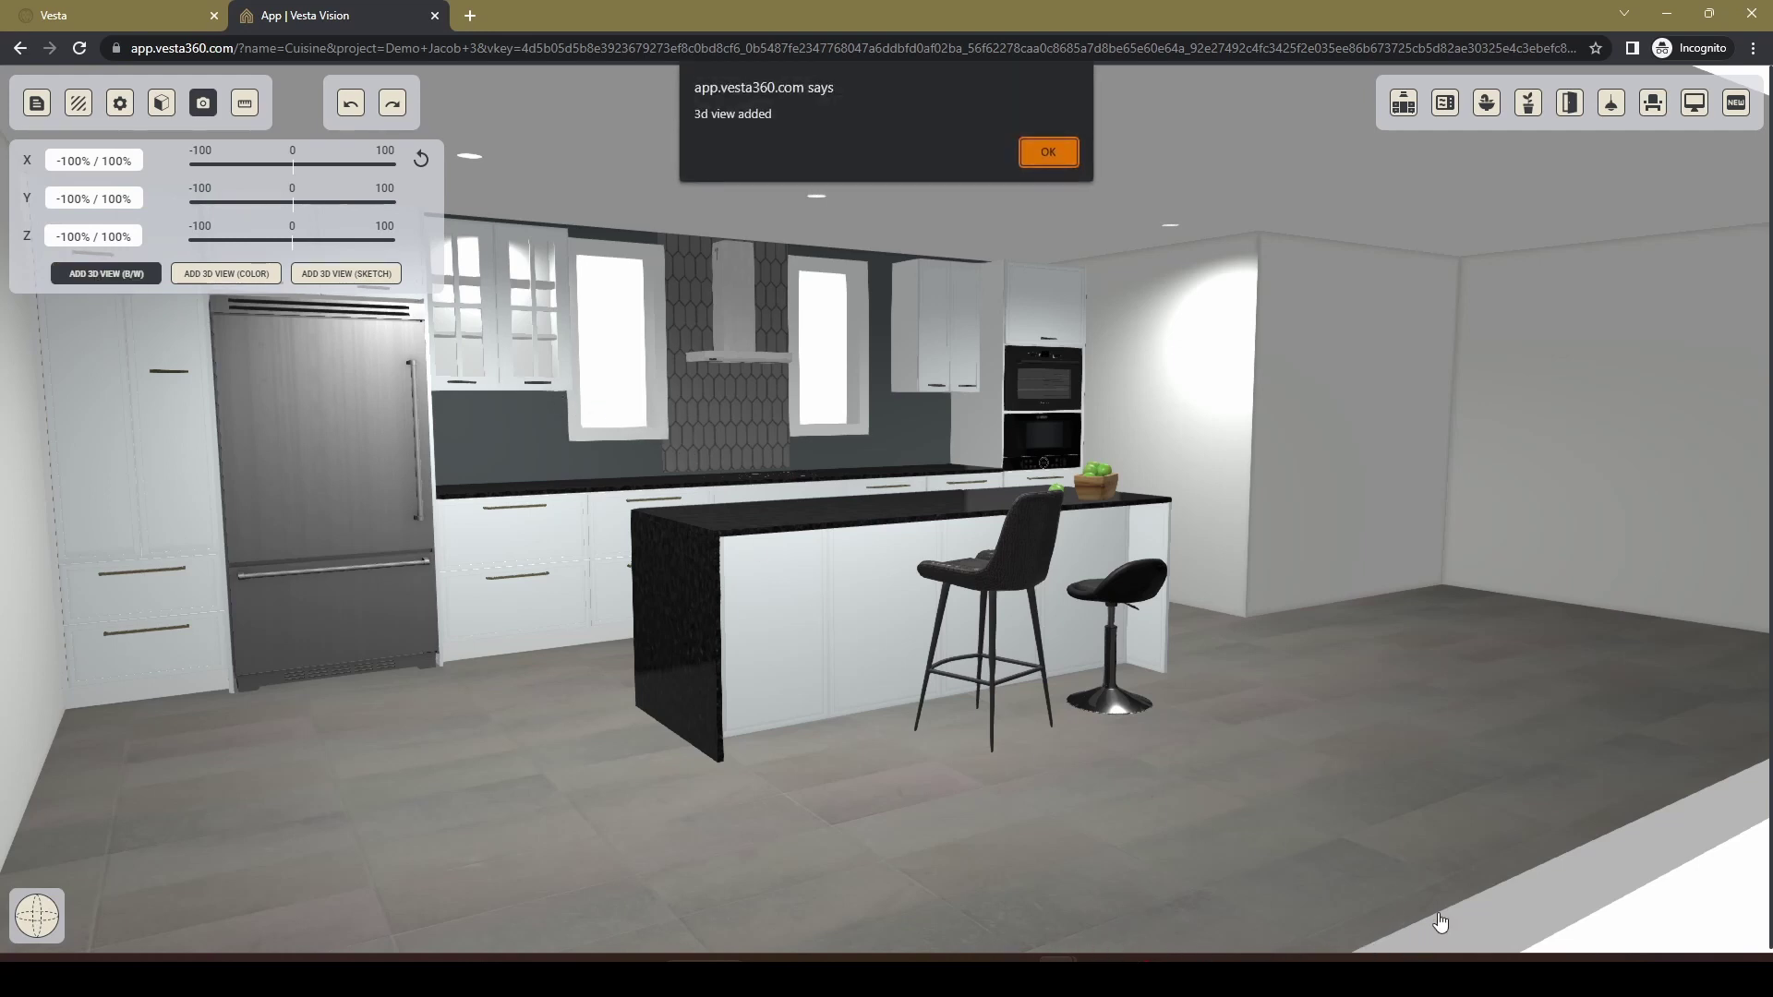
click(1050, 163)
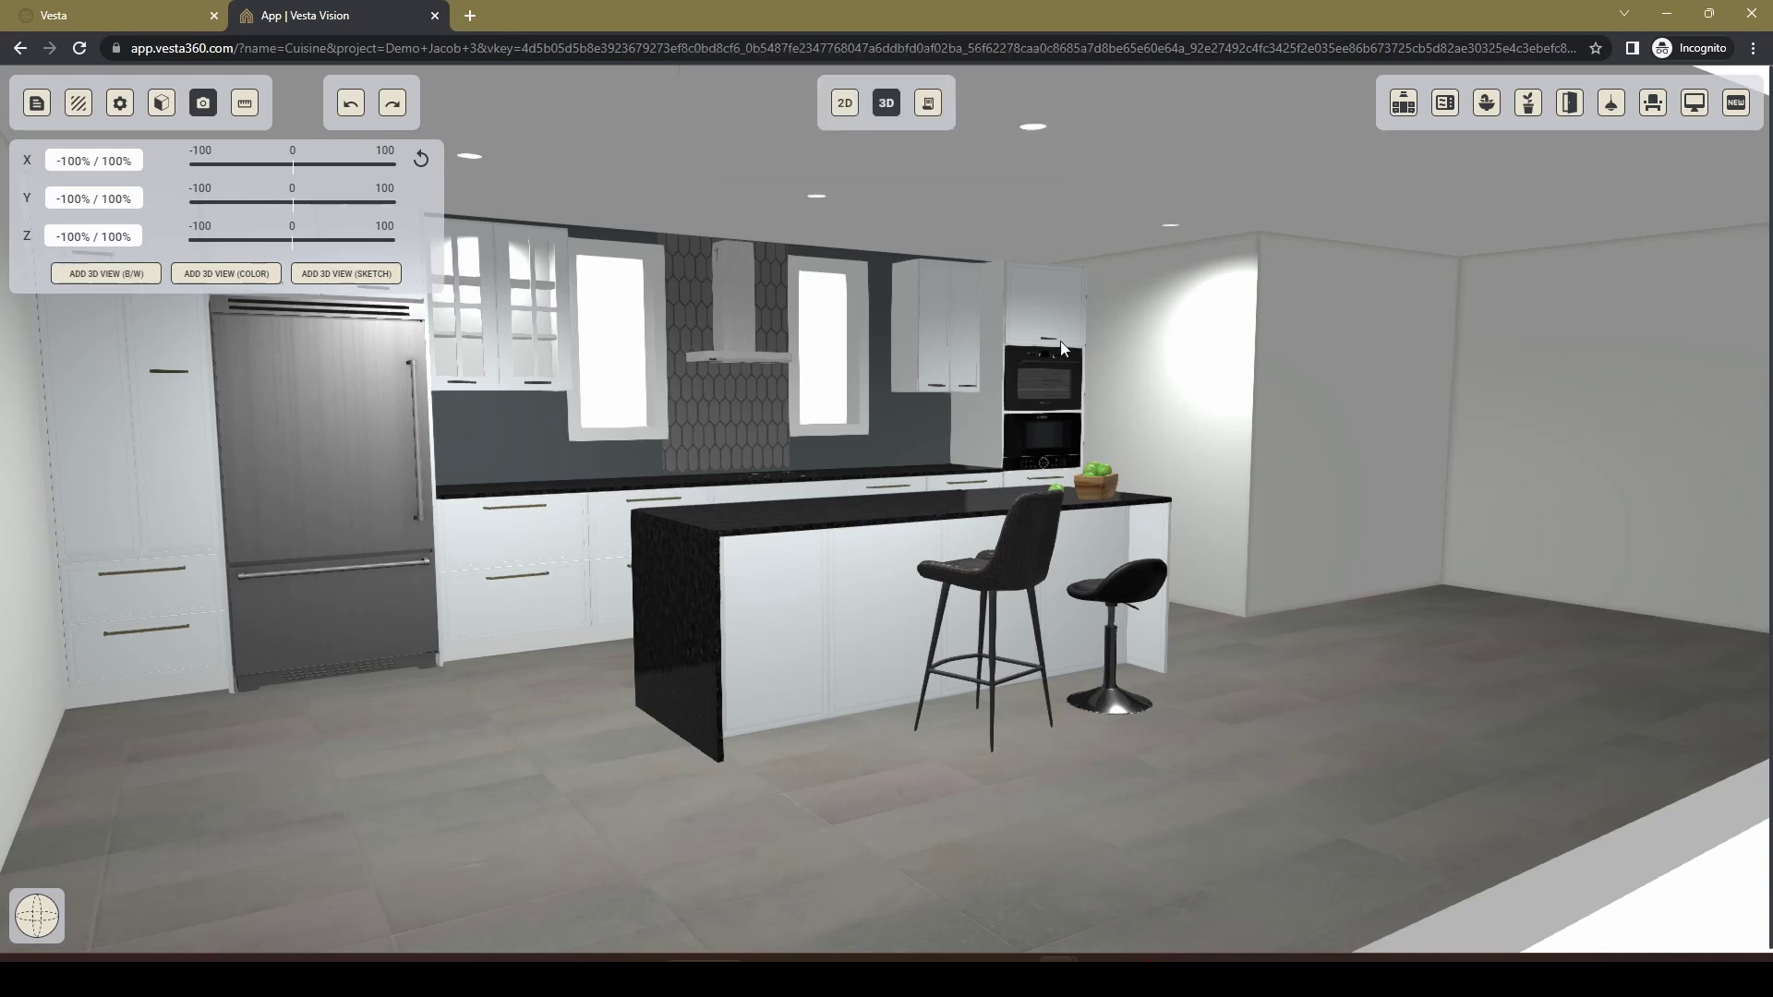
Open the presentation drawings and compare the black-and-white 3D view with the color 3D view.
click(928, 103)
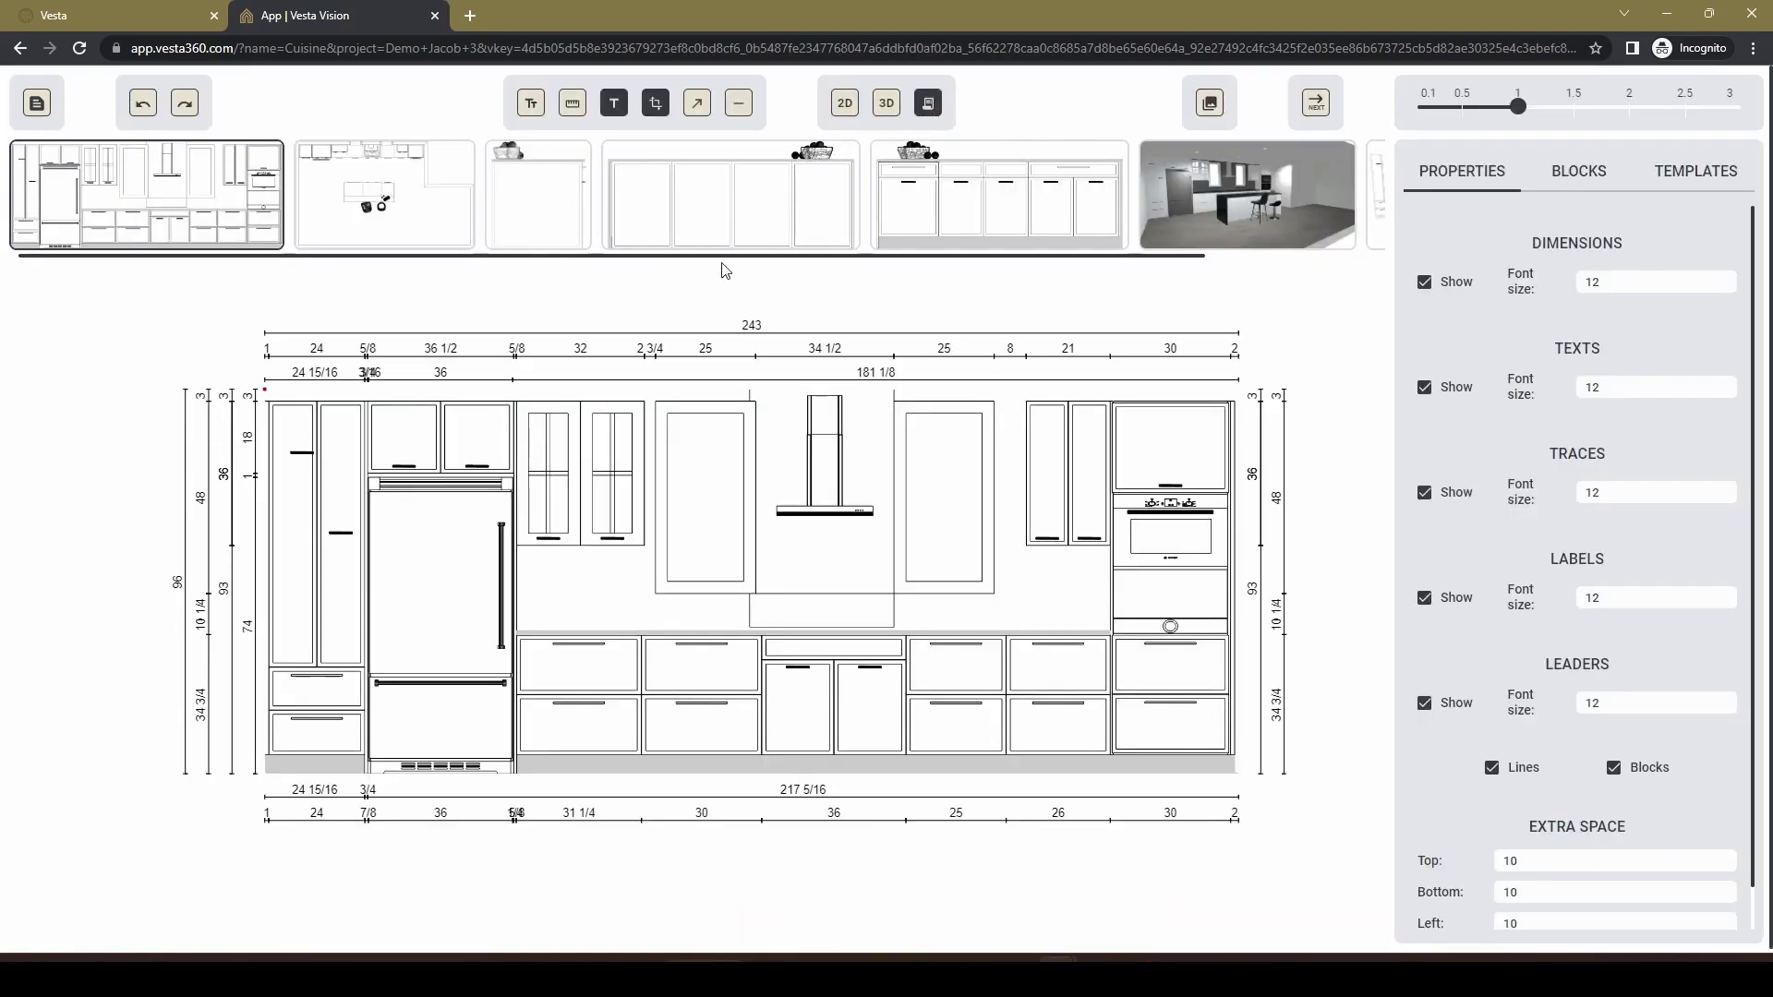
drag(721, 257, 961, 257)
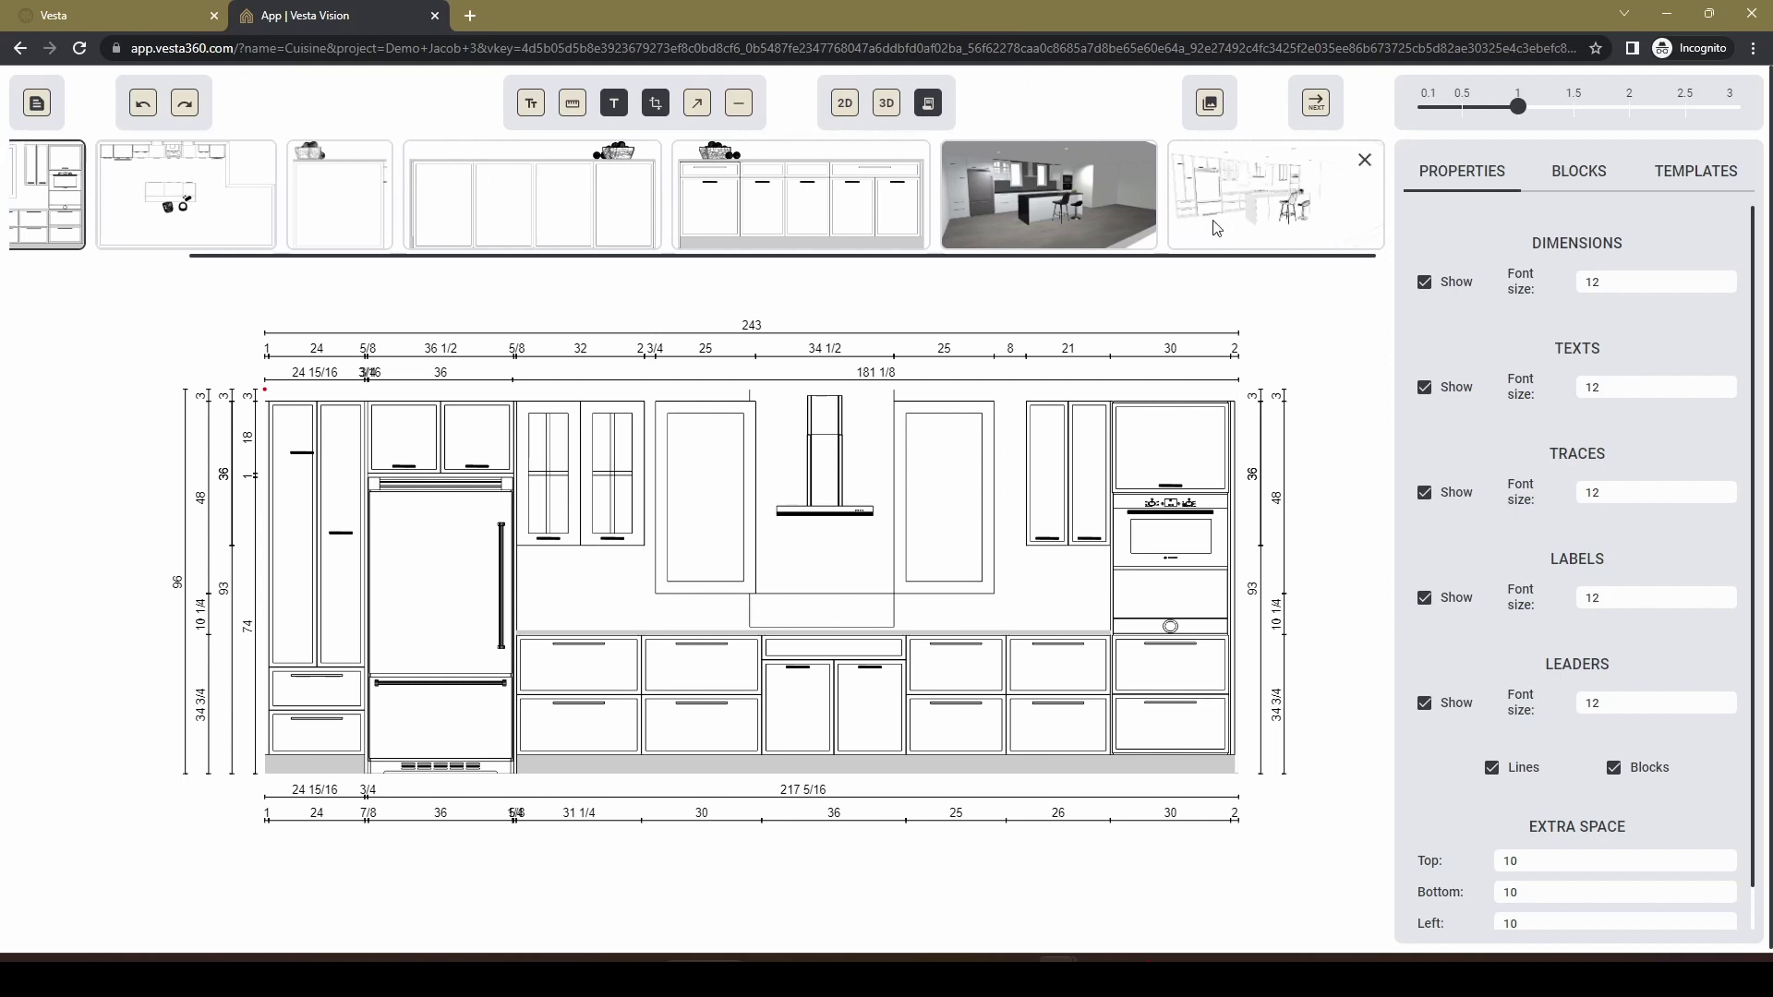
click(1267, 213)
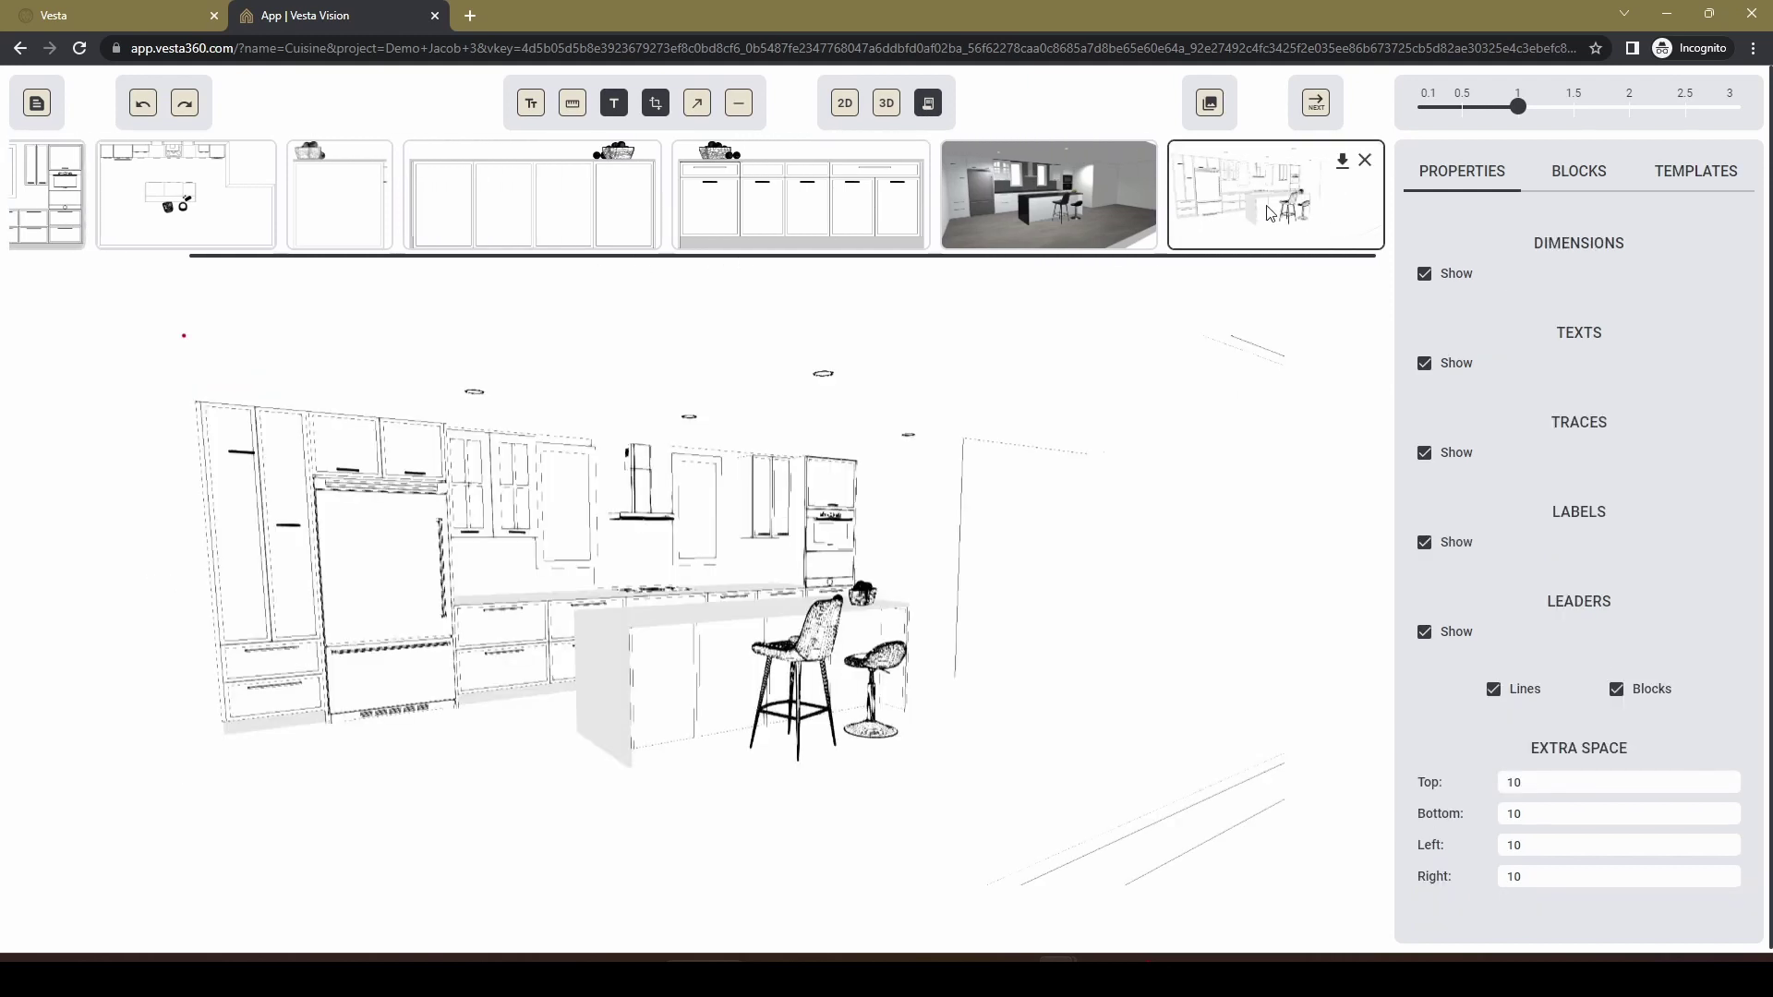
click(1057, 209)
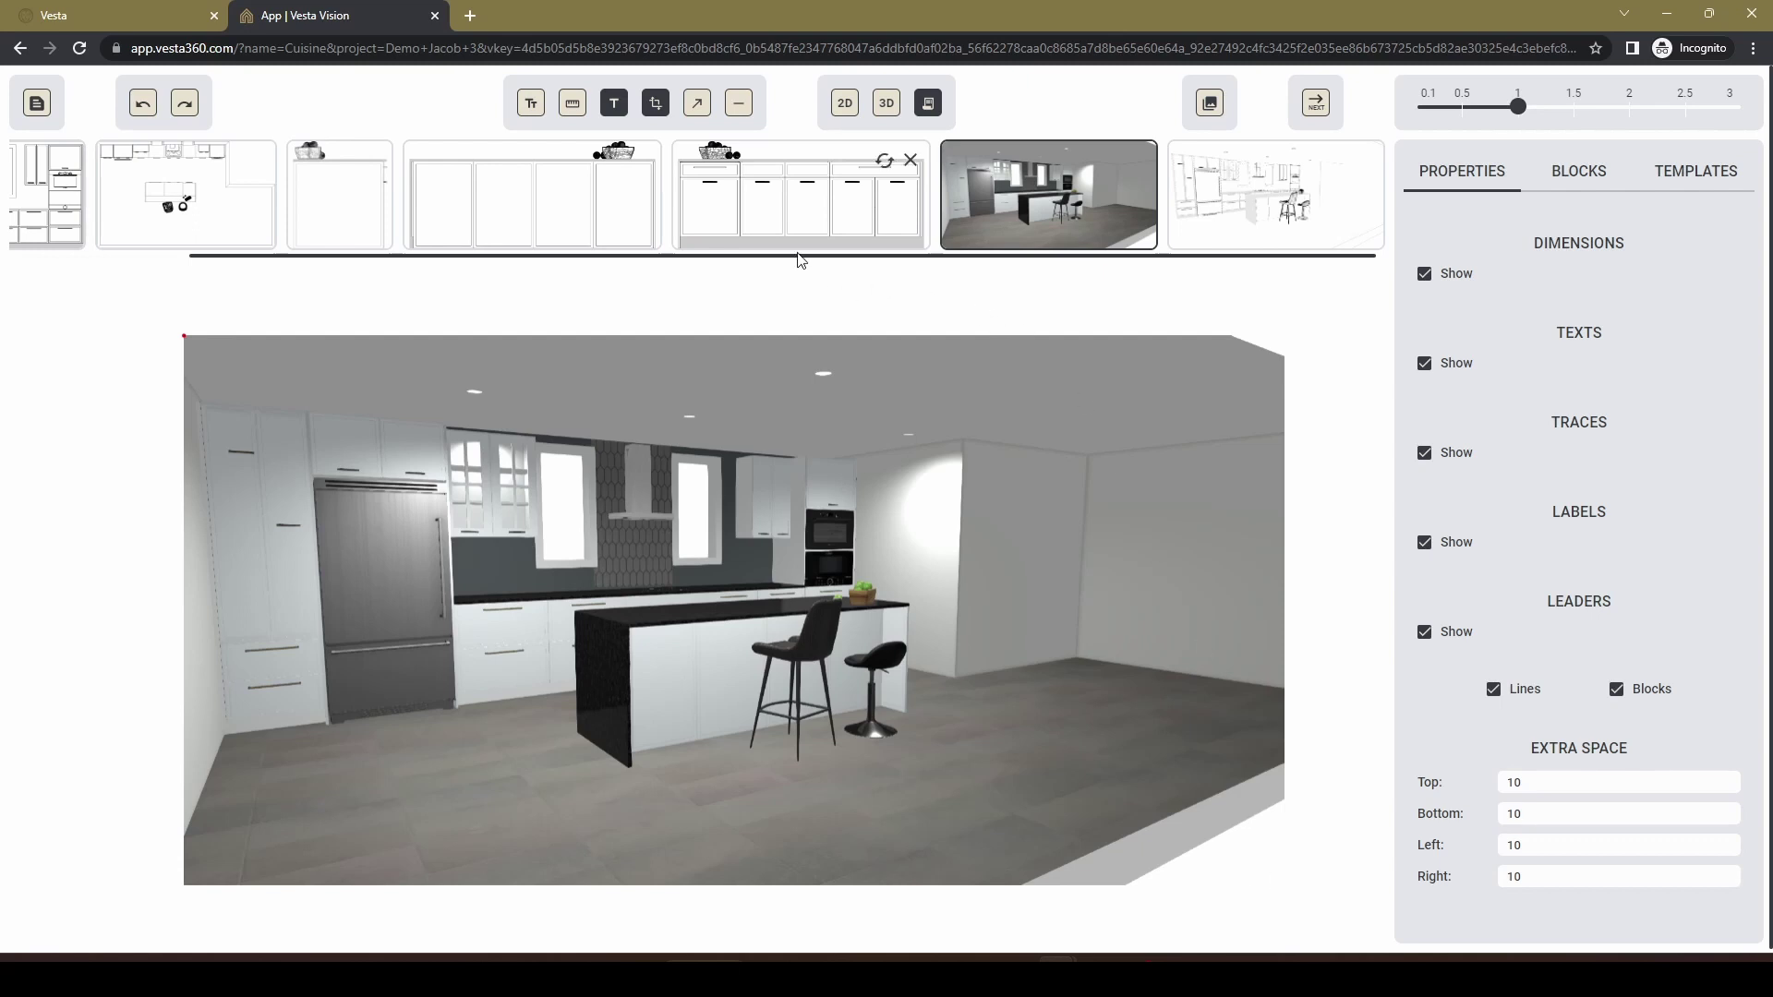
drag(798, 263, 602, 264)
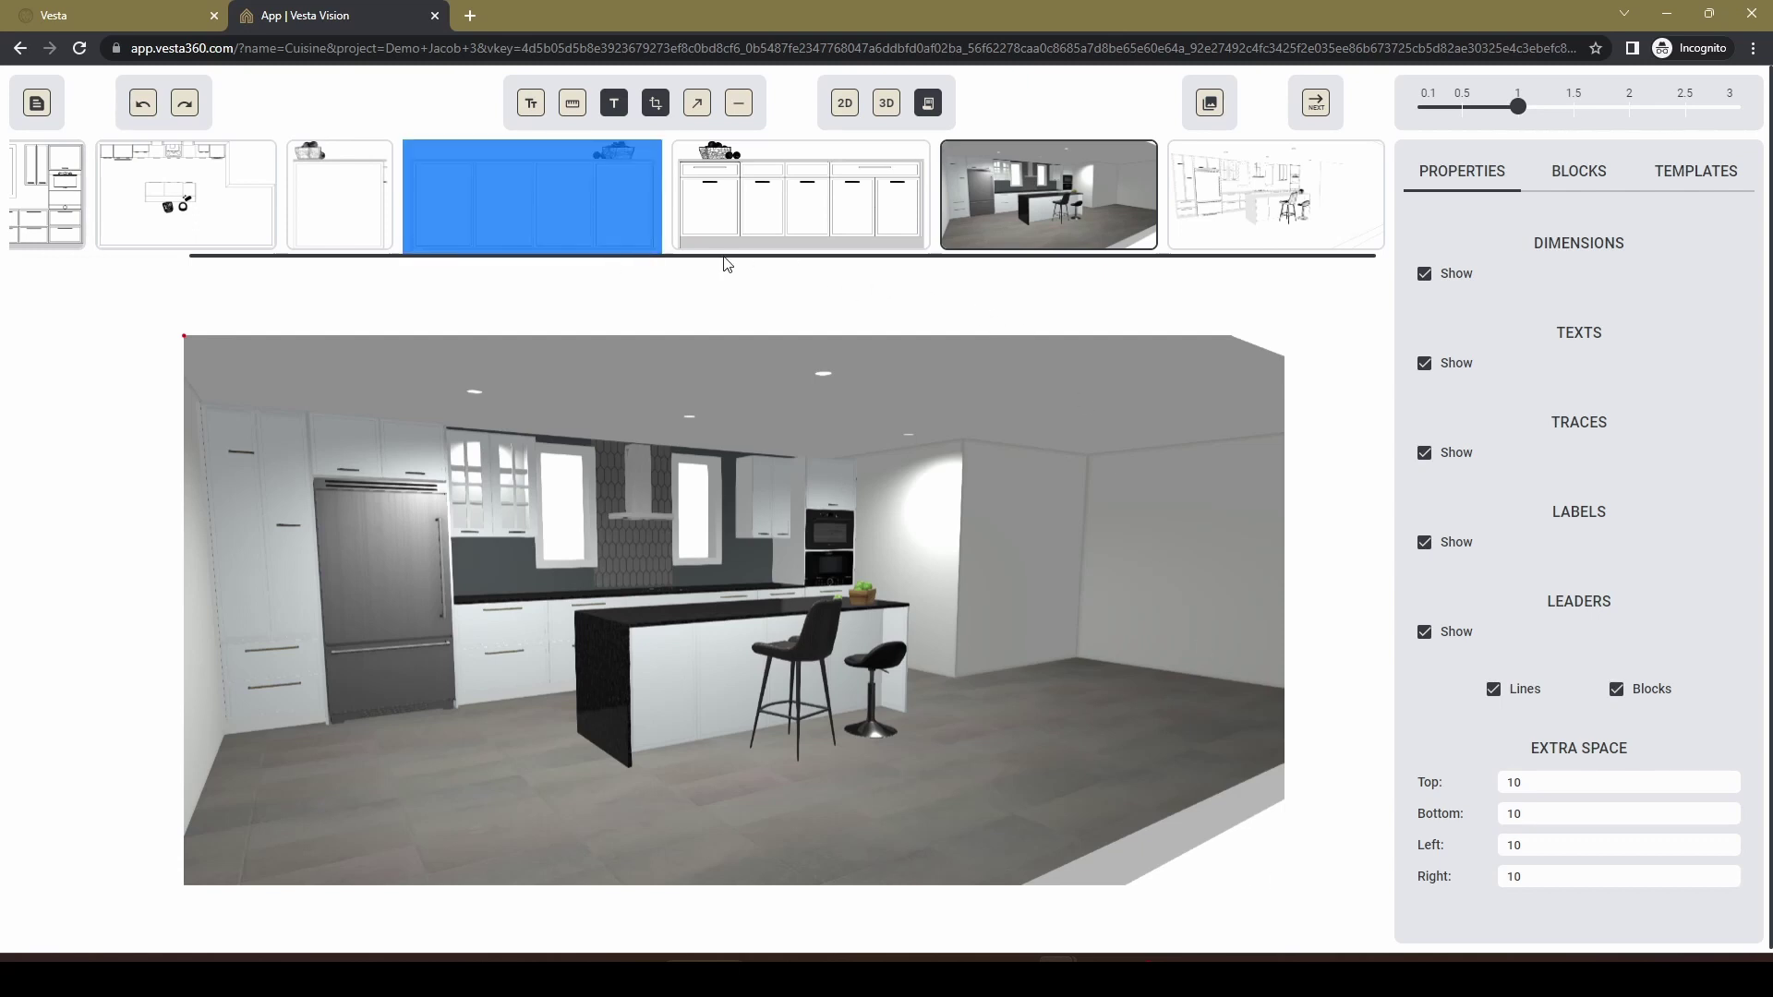
drag(724, 265, 471, 265)
Open the kitchen wall elevation and delete the single 48 height dimension on its left side.
click(131, 210)
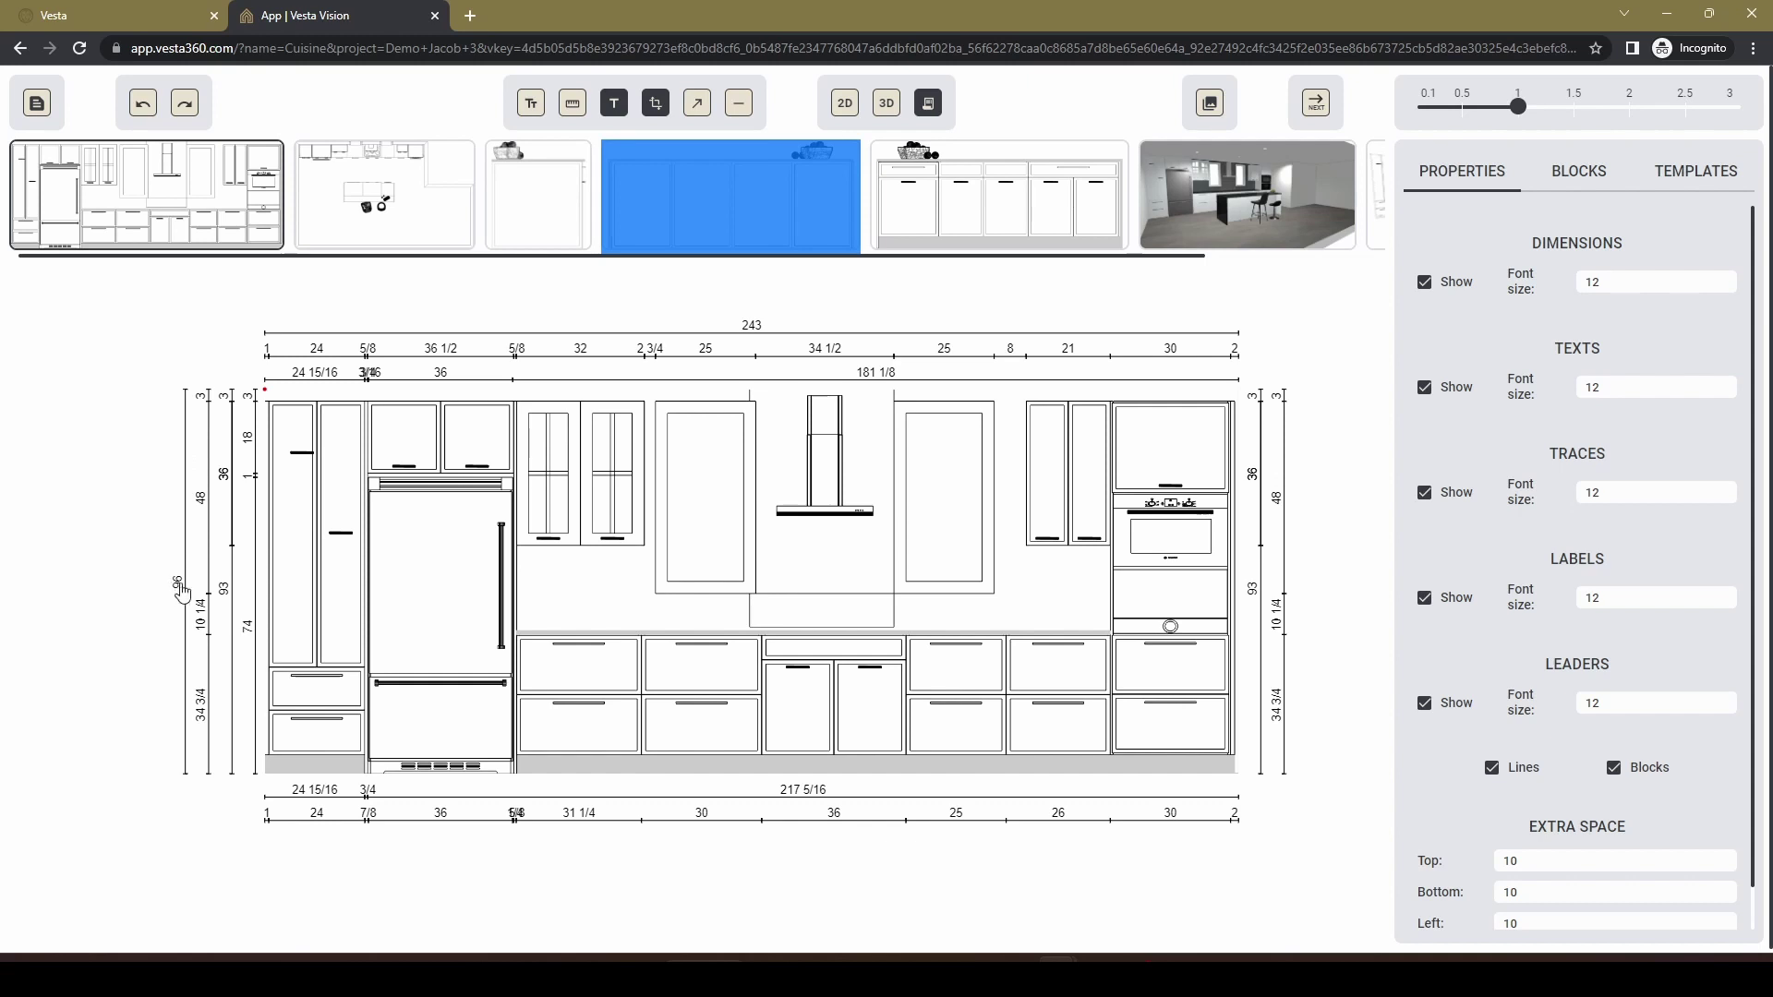
click(201, 506)
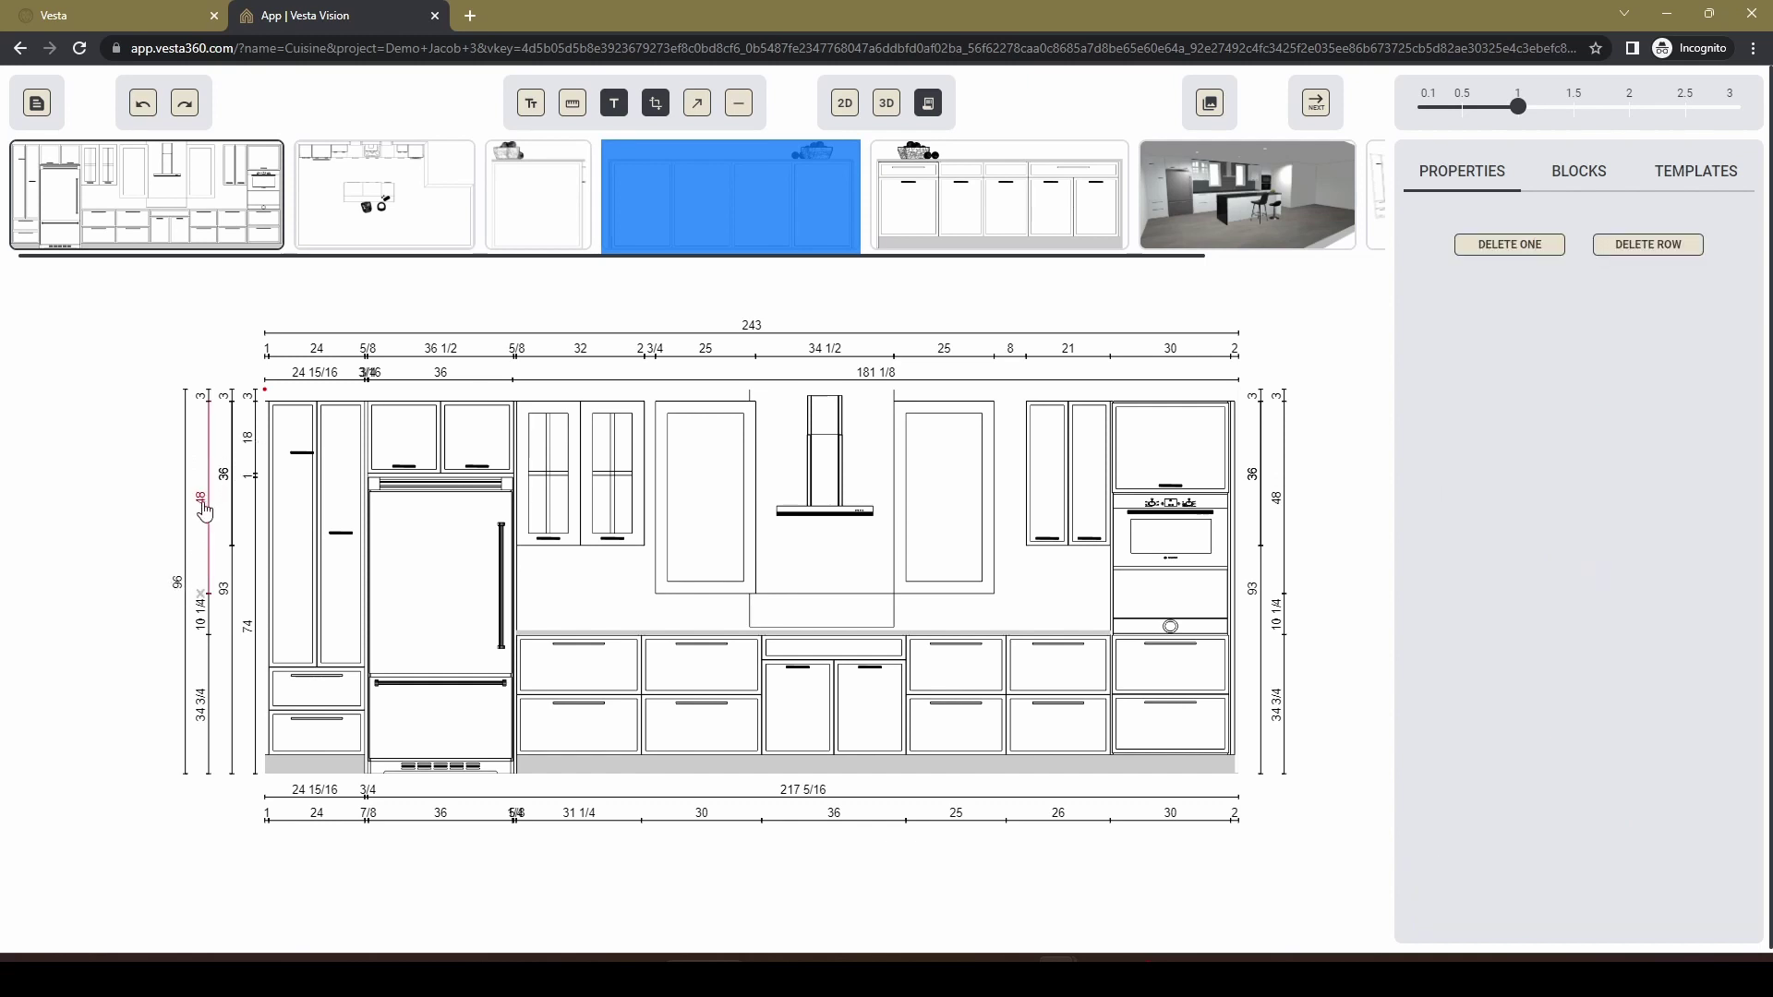
click(201, 597)
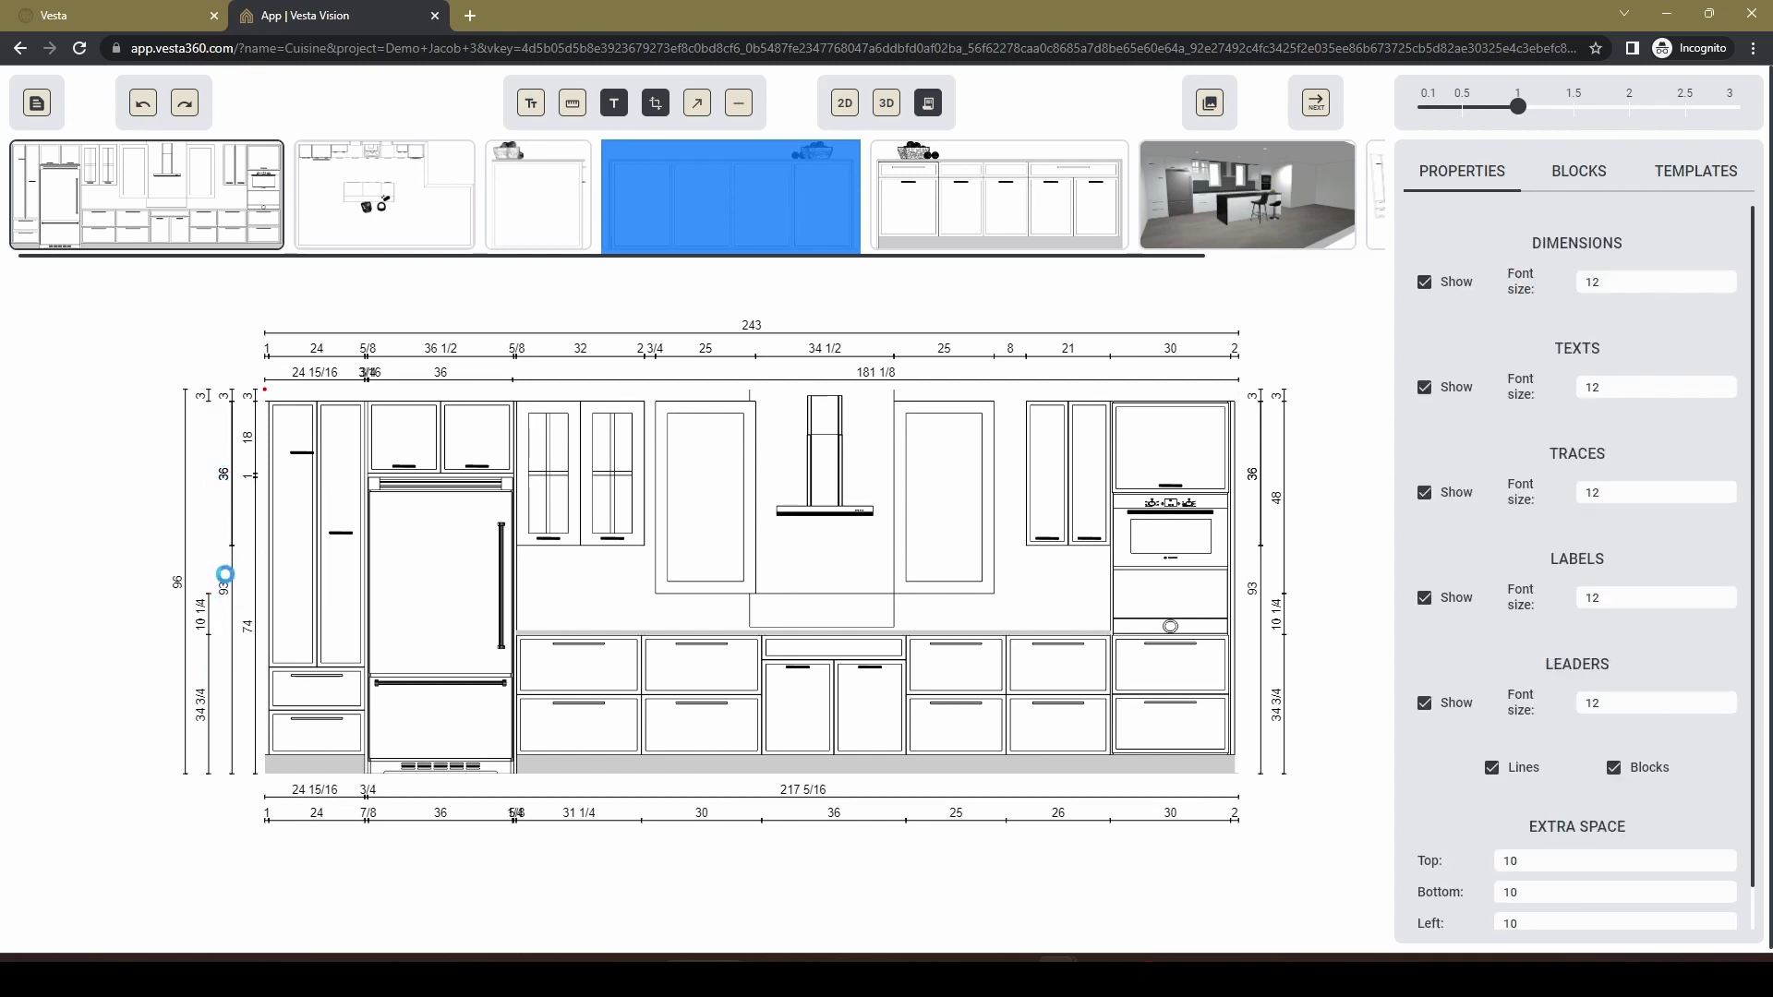
Delete the innermost row of height dimensions, containing the 74 dimension, on the left side of the wall elevation.
click(225, 478)
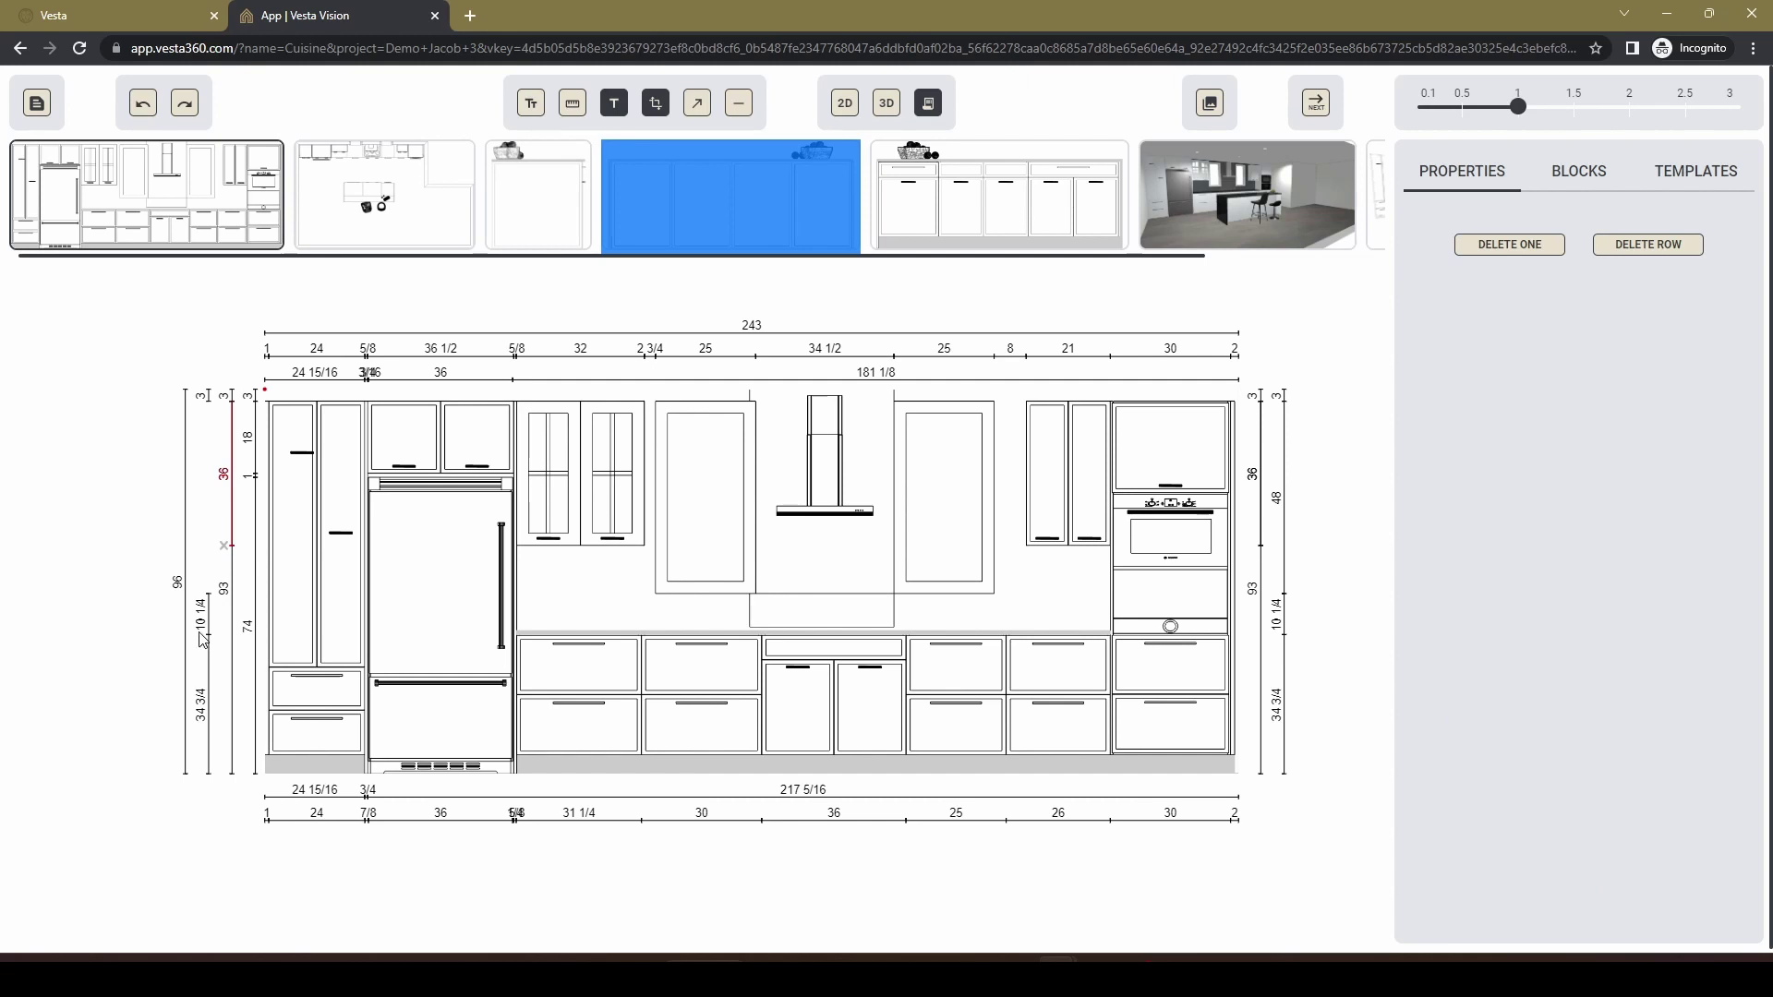
click(250, 638)
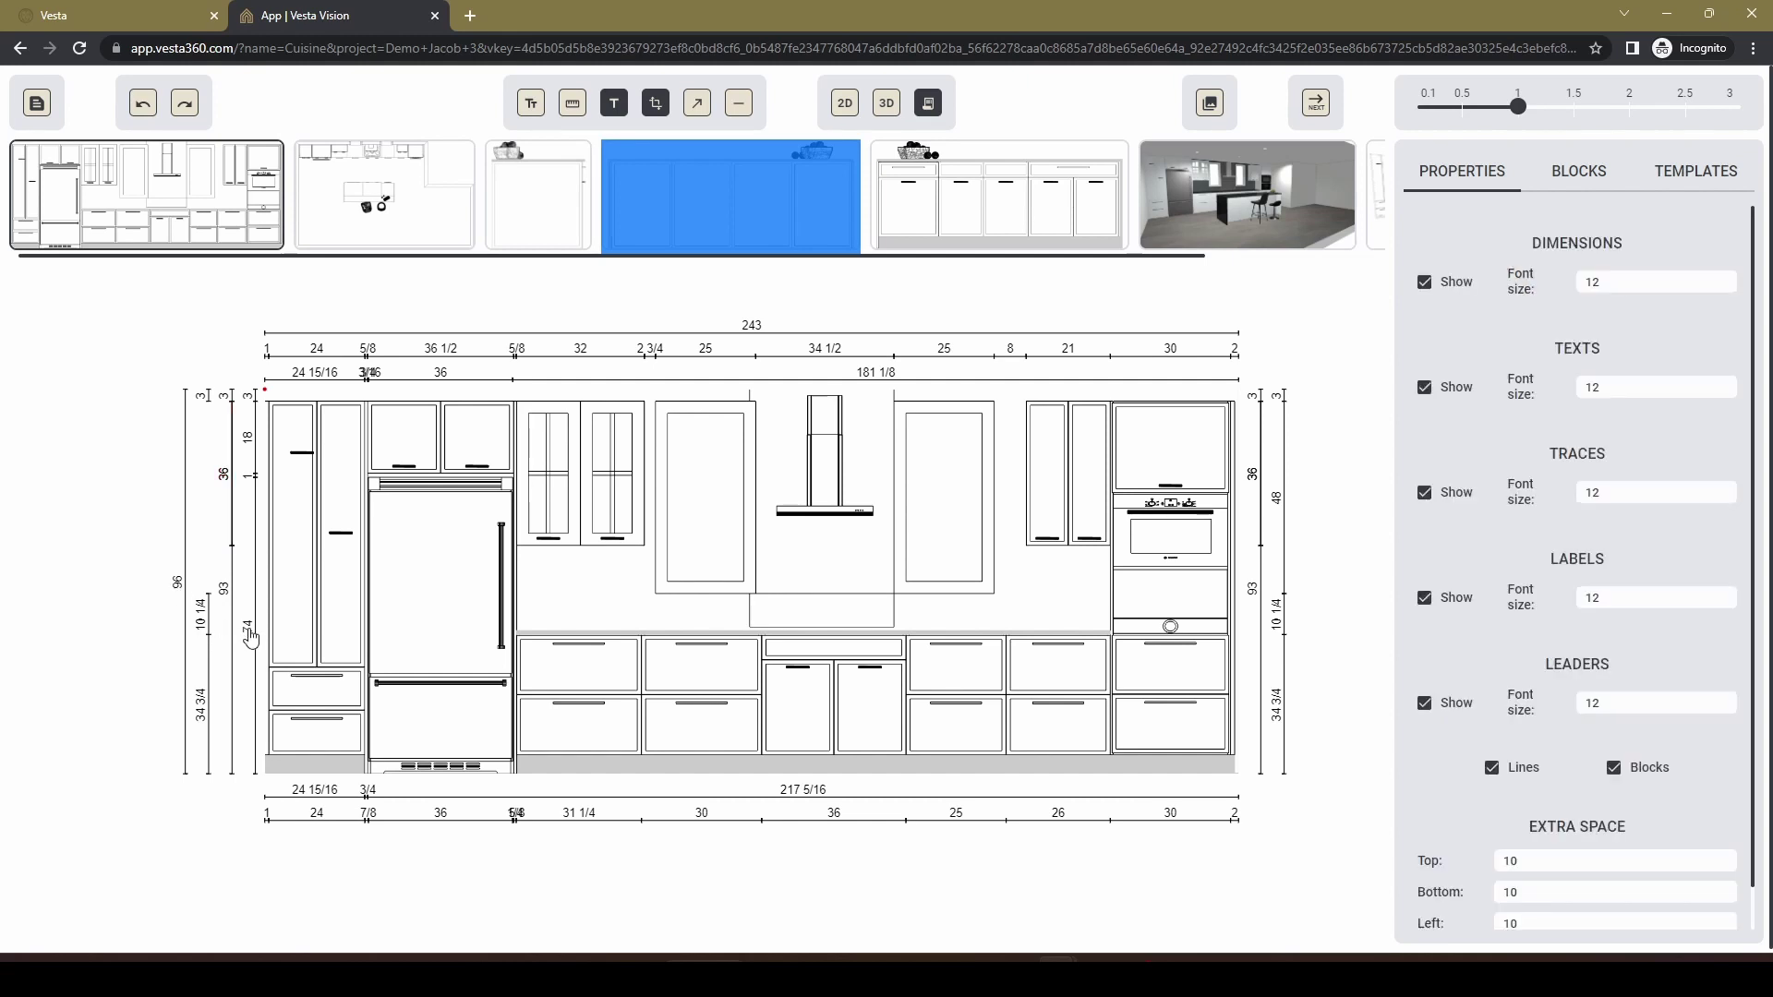
click(250, 637)
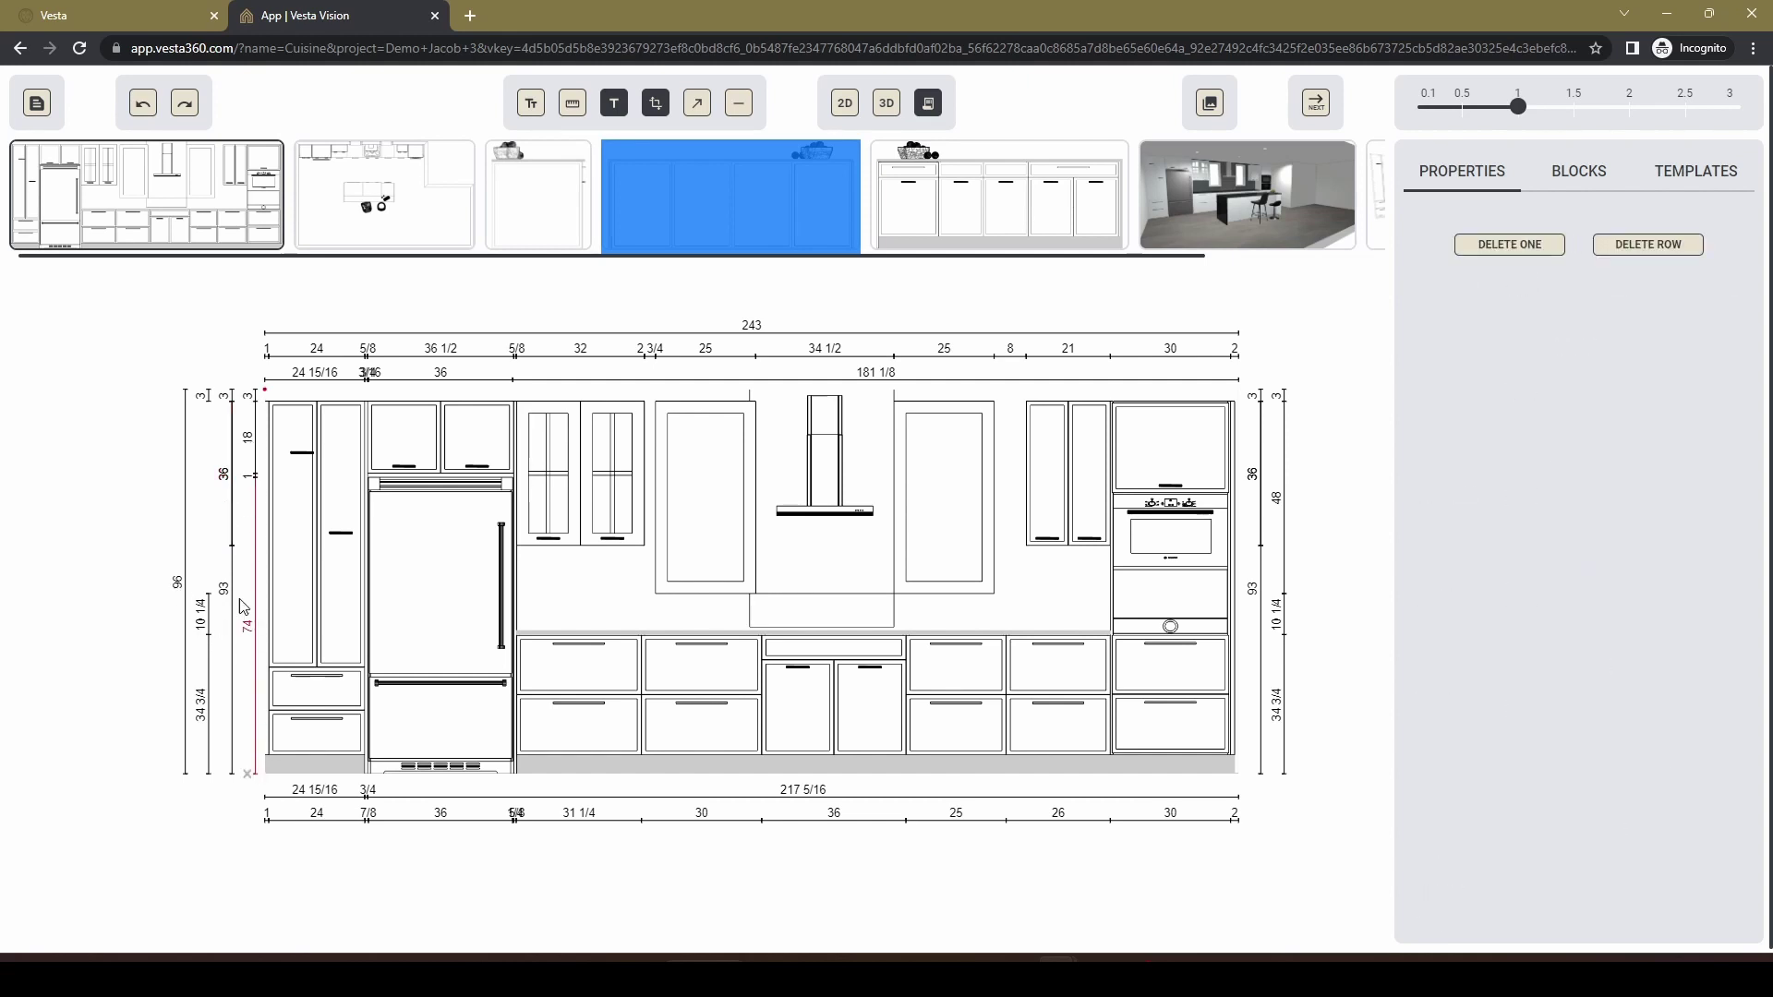
click(1640, 248)
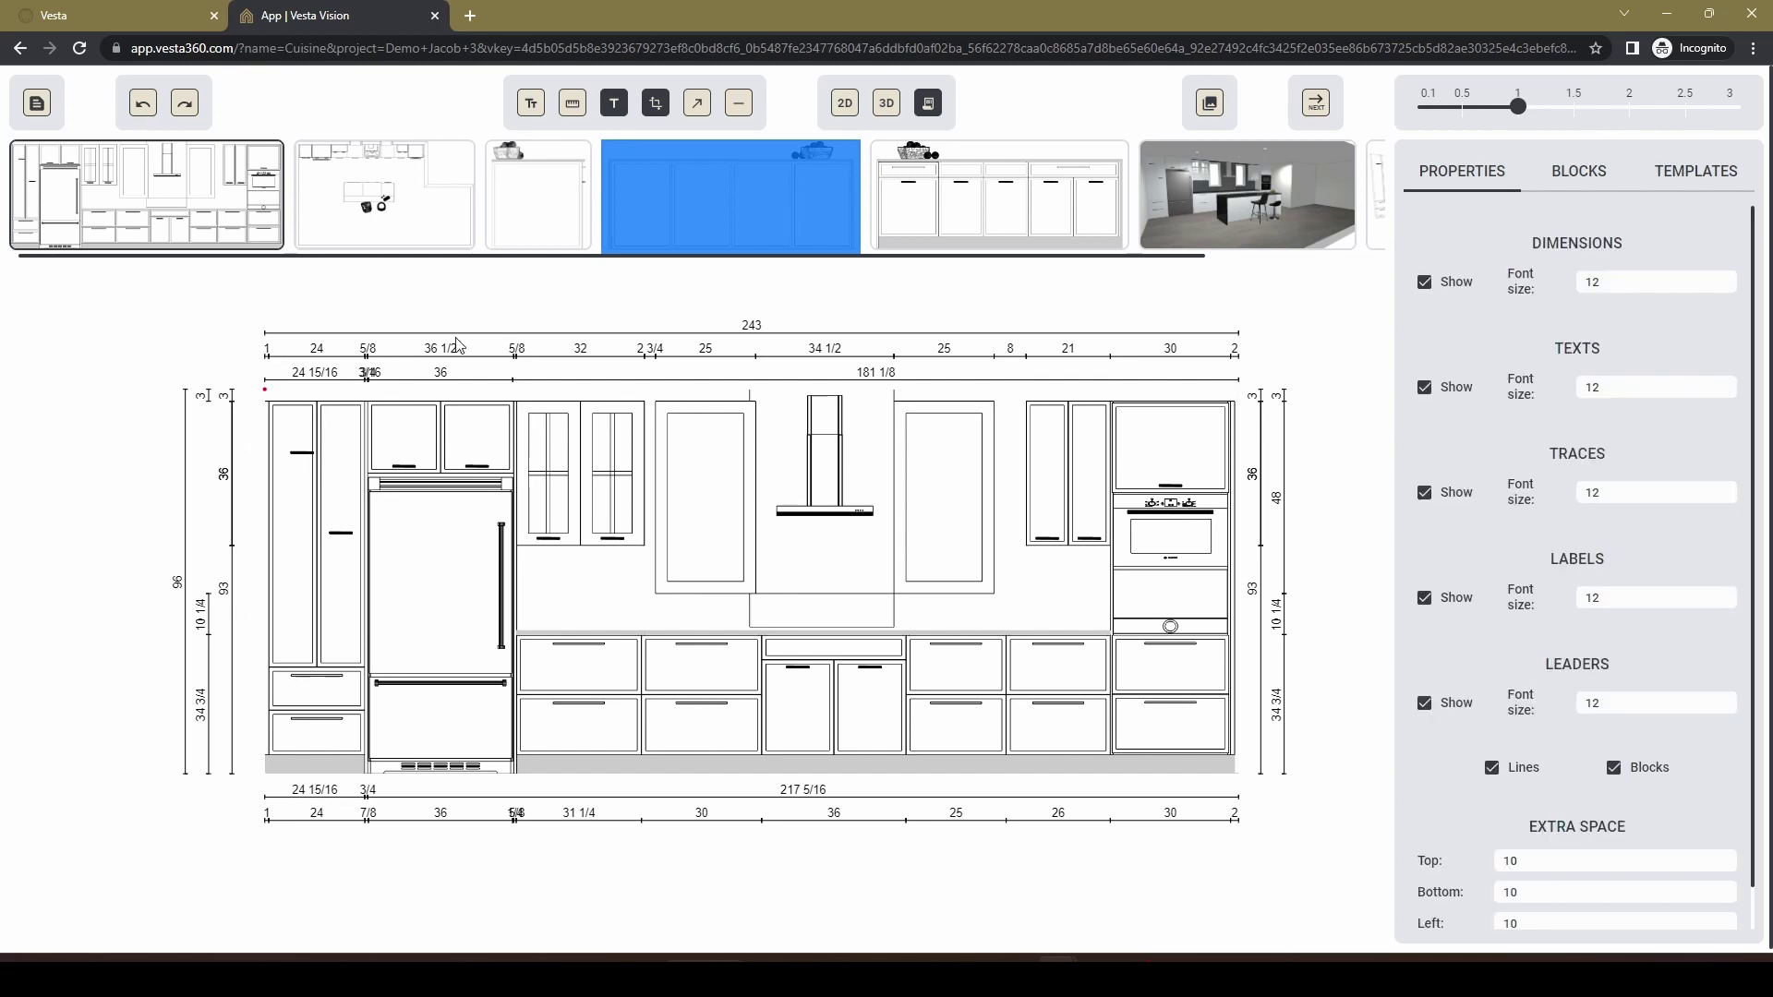
Delete the width dimension row containing 181 1/8 above the wall elevation and the row containing 217 5/16 below it.
click(863, 379)
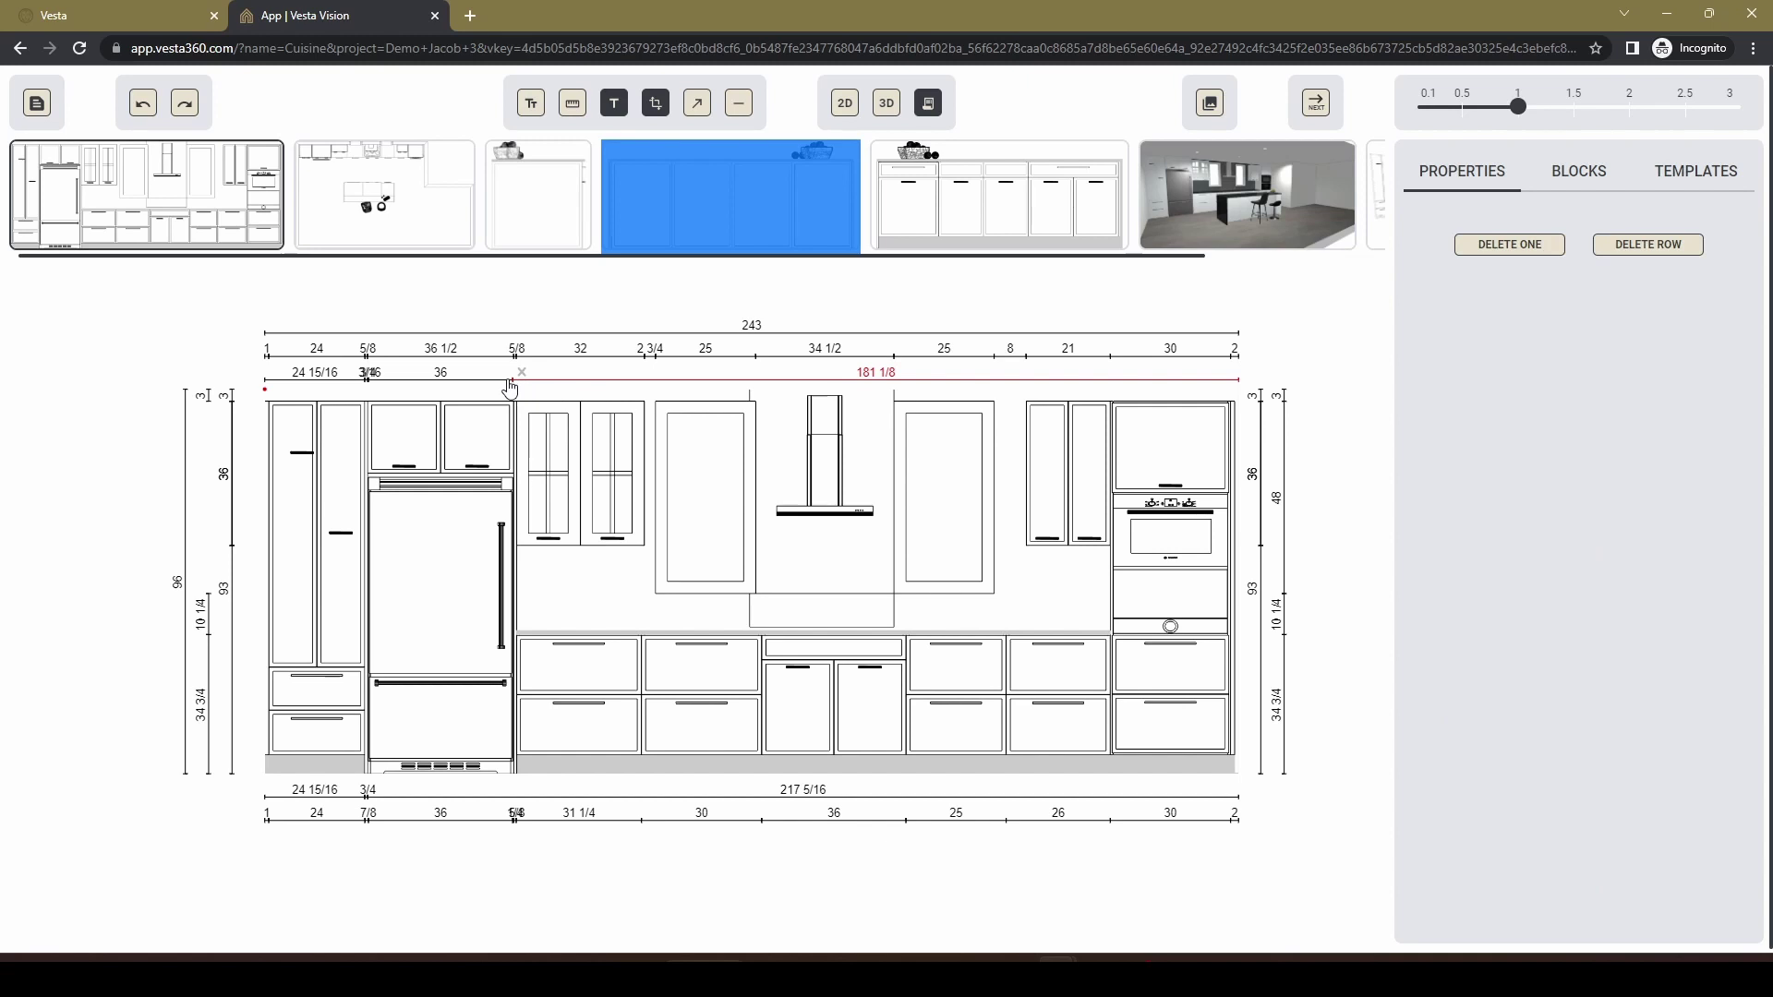
click(1635, 245)
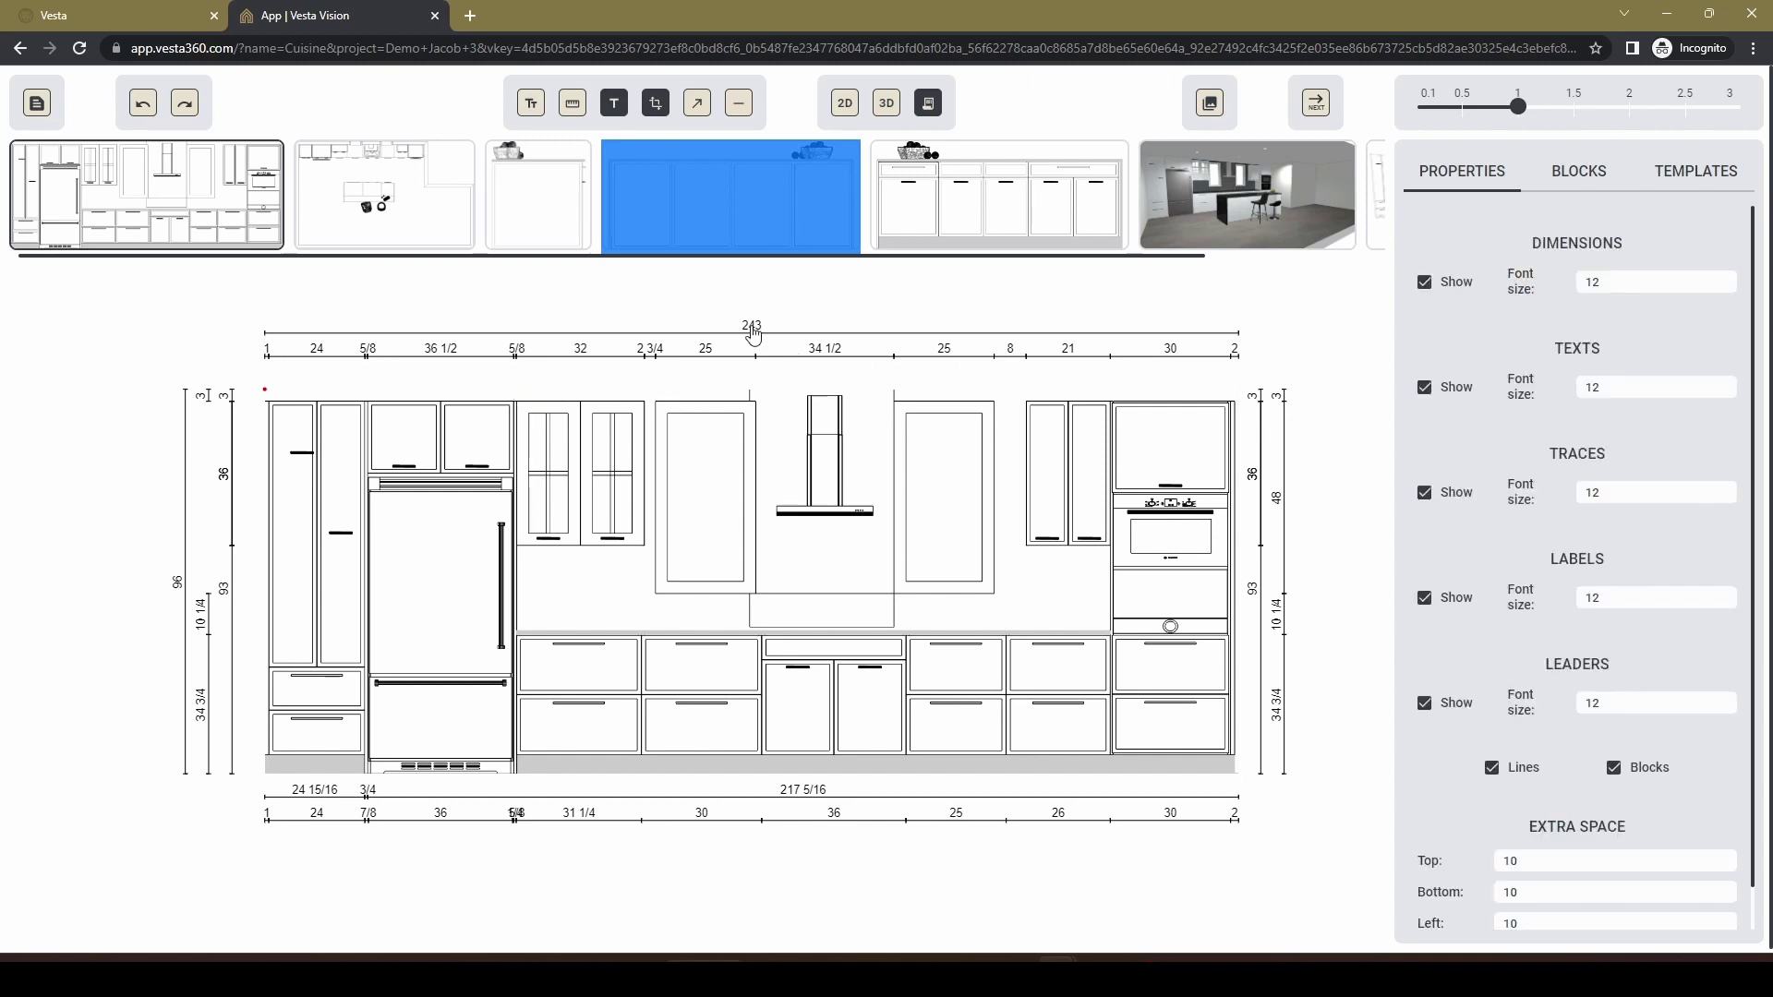
click(802, 796)
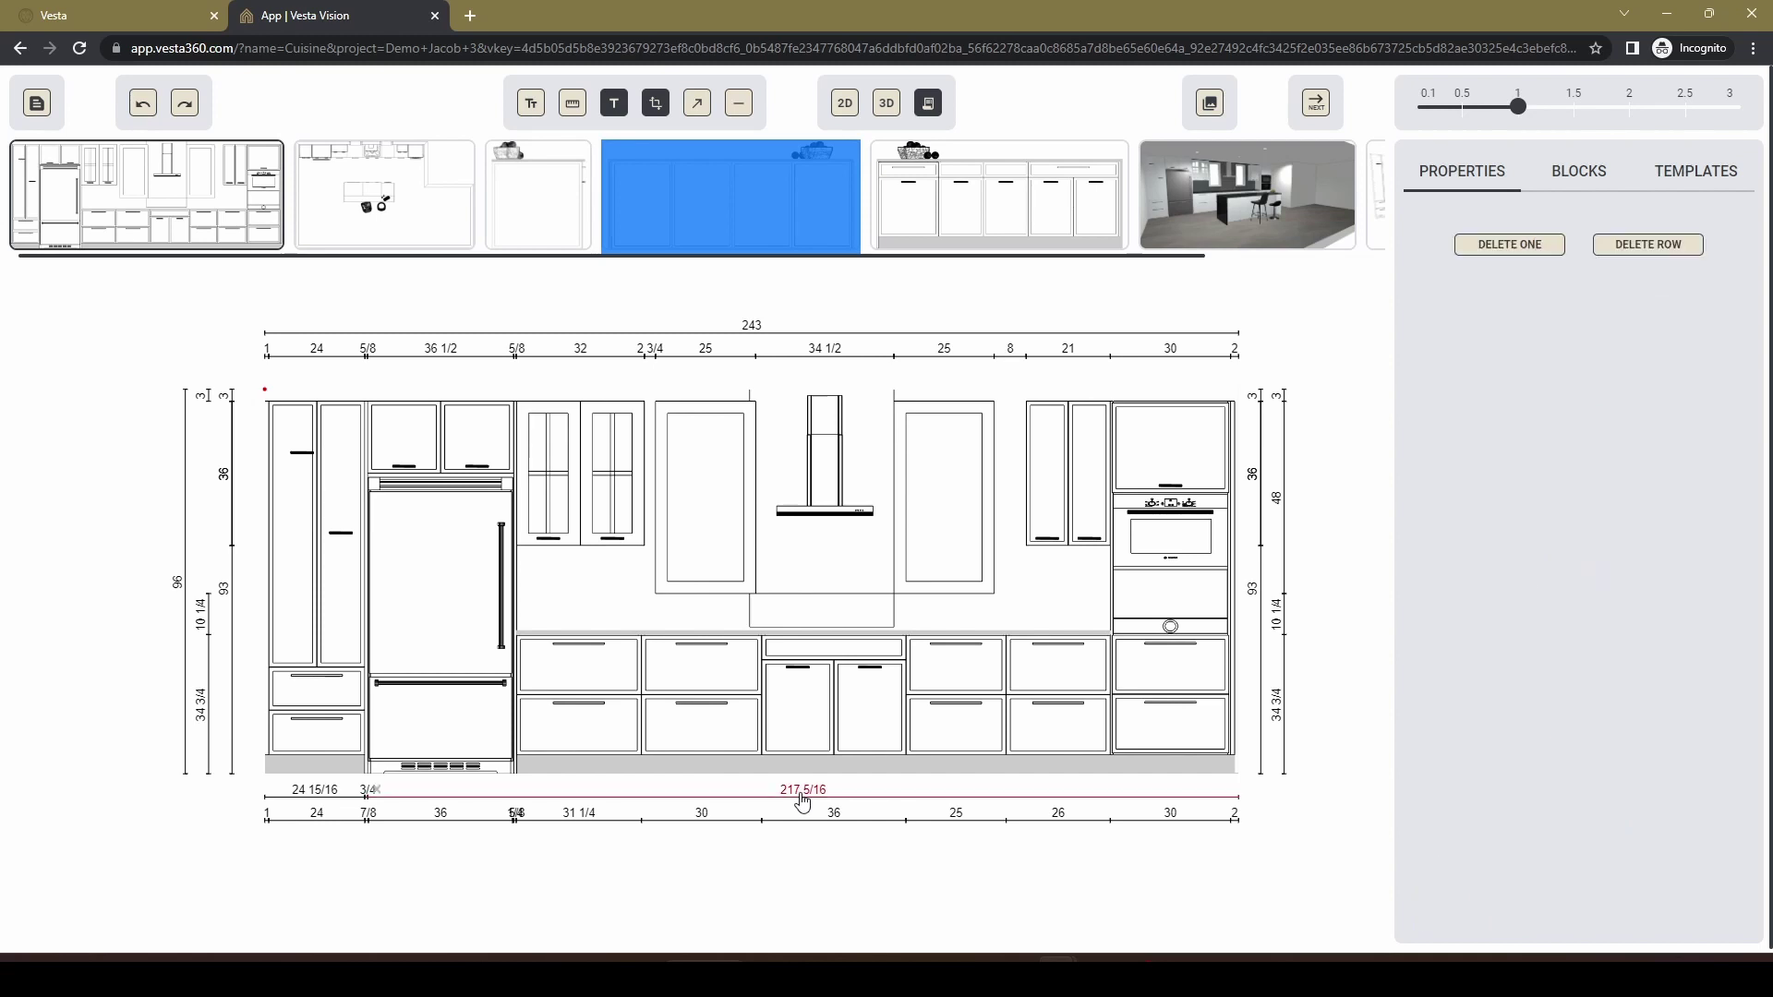
click(1690, 252)
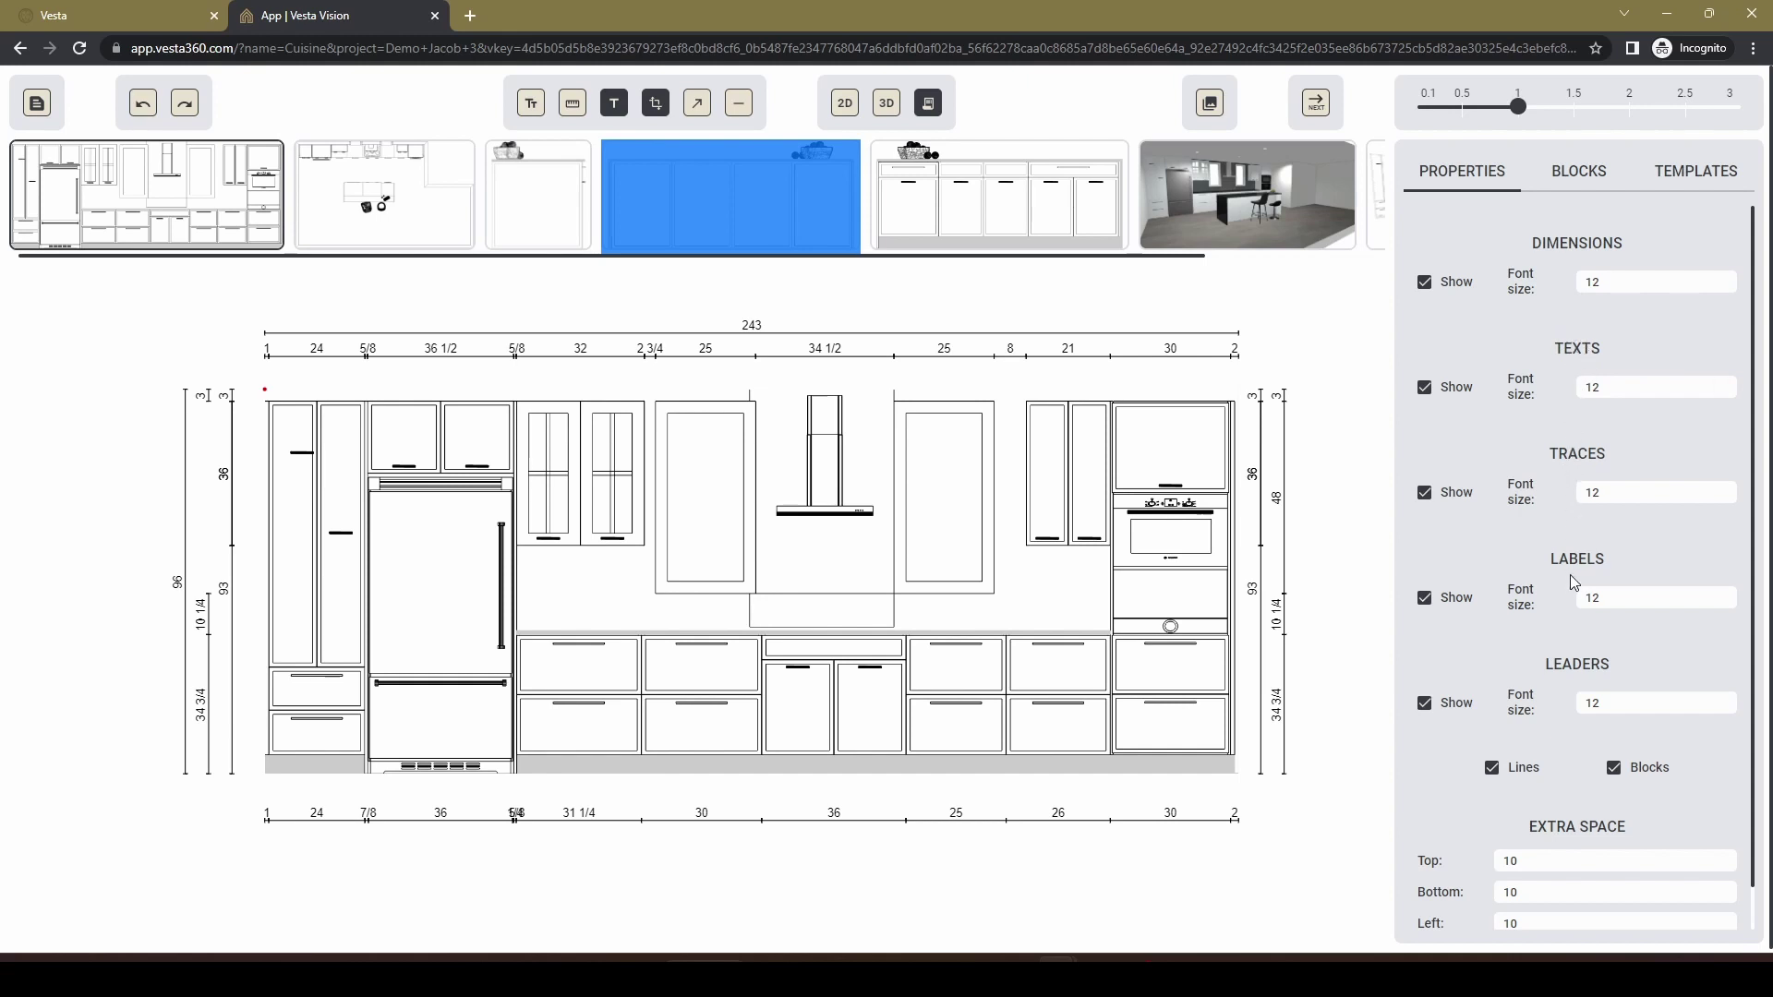
Toggle the visibility of the wall elevation's dimensions off and on, leaving them shown.
click(1423, 284)
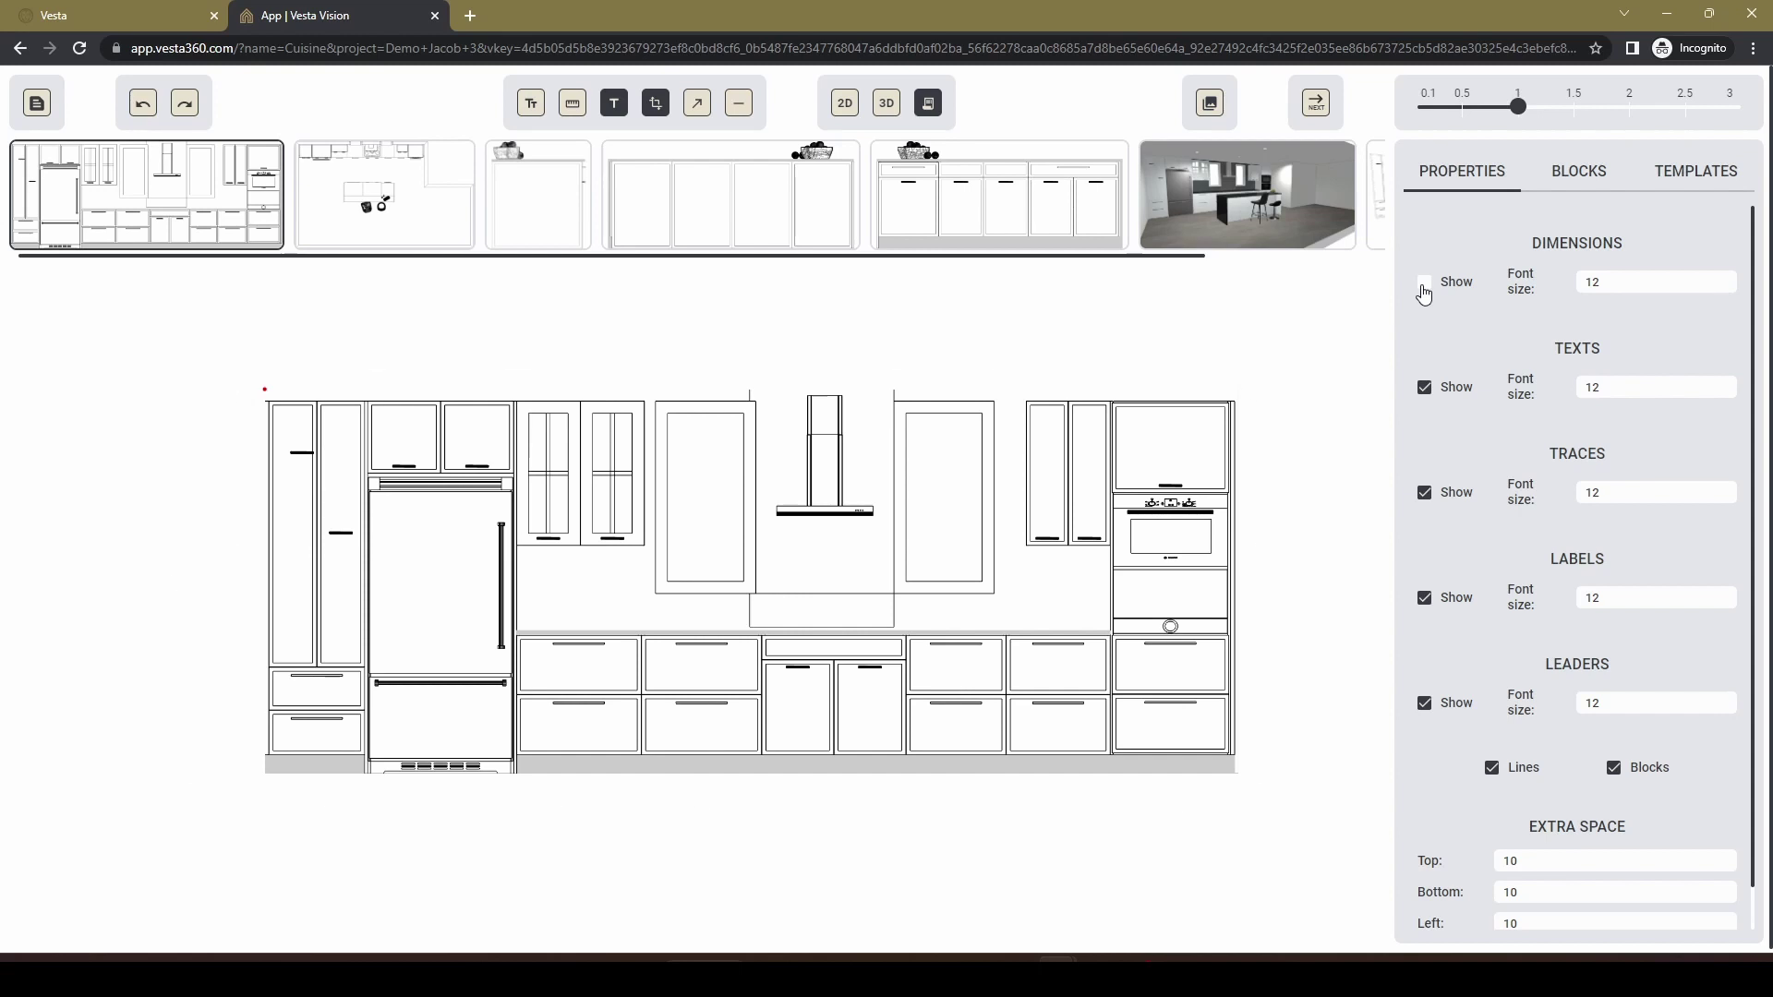
click(1424, 285)
click(1423, 284)
click(1425, 283)
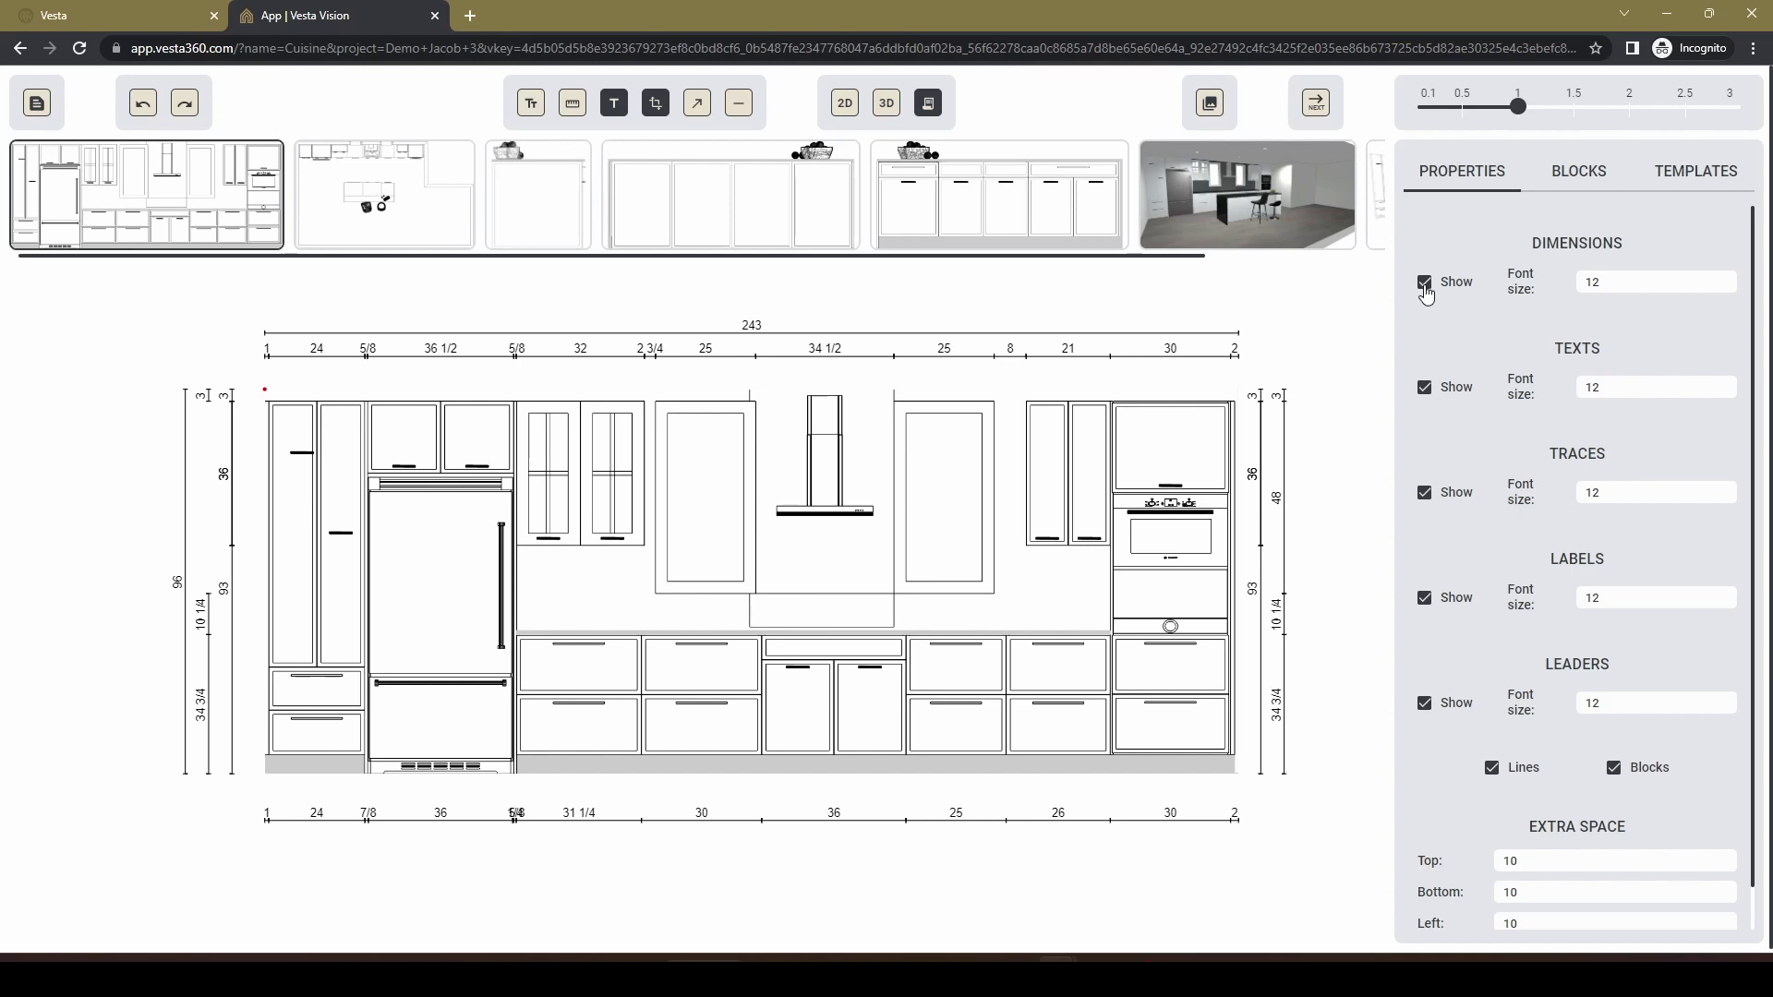
click(1425, 283)
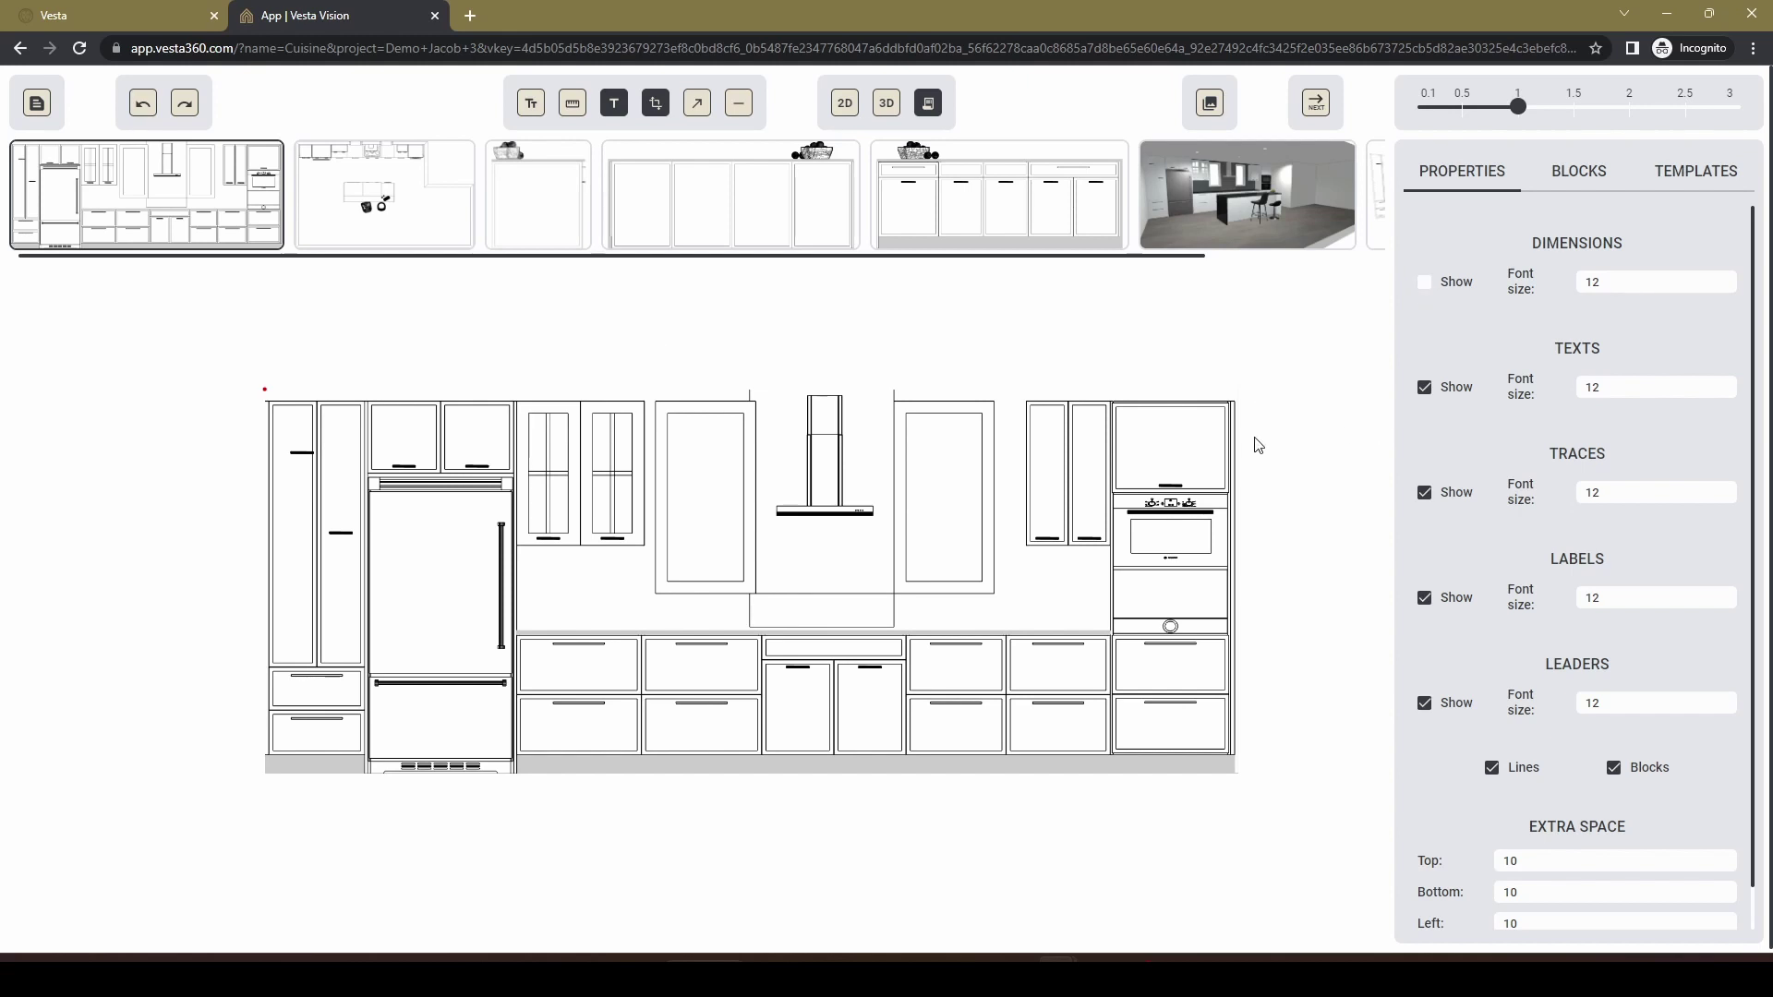
click(1427, 284)
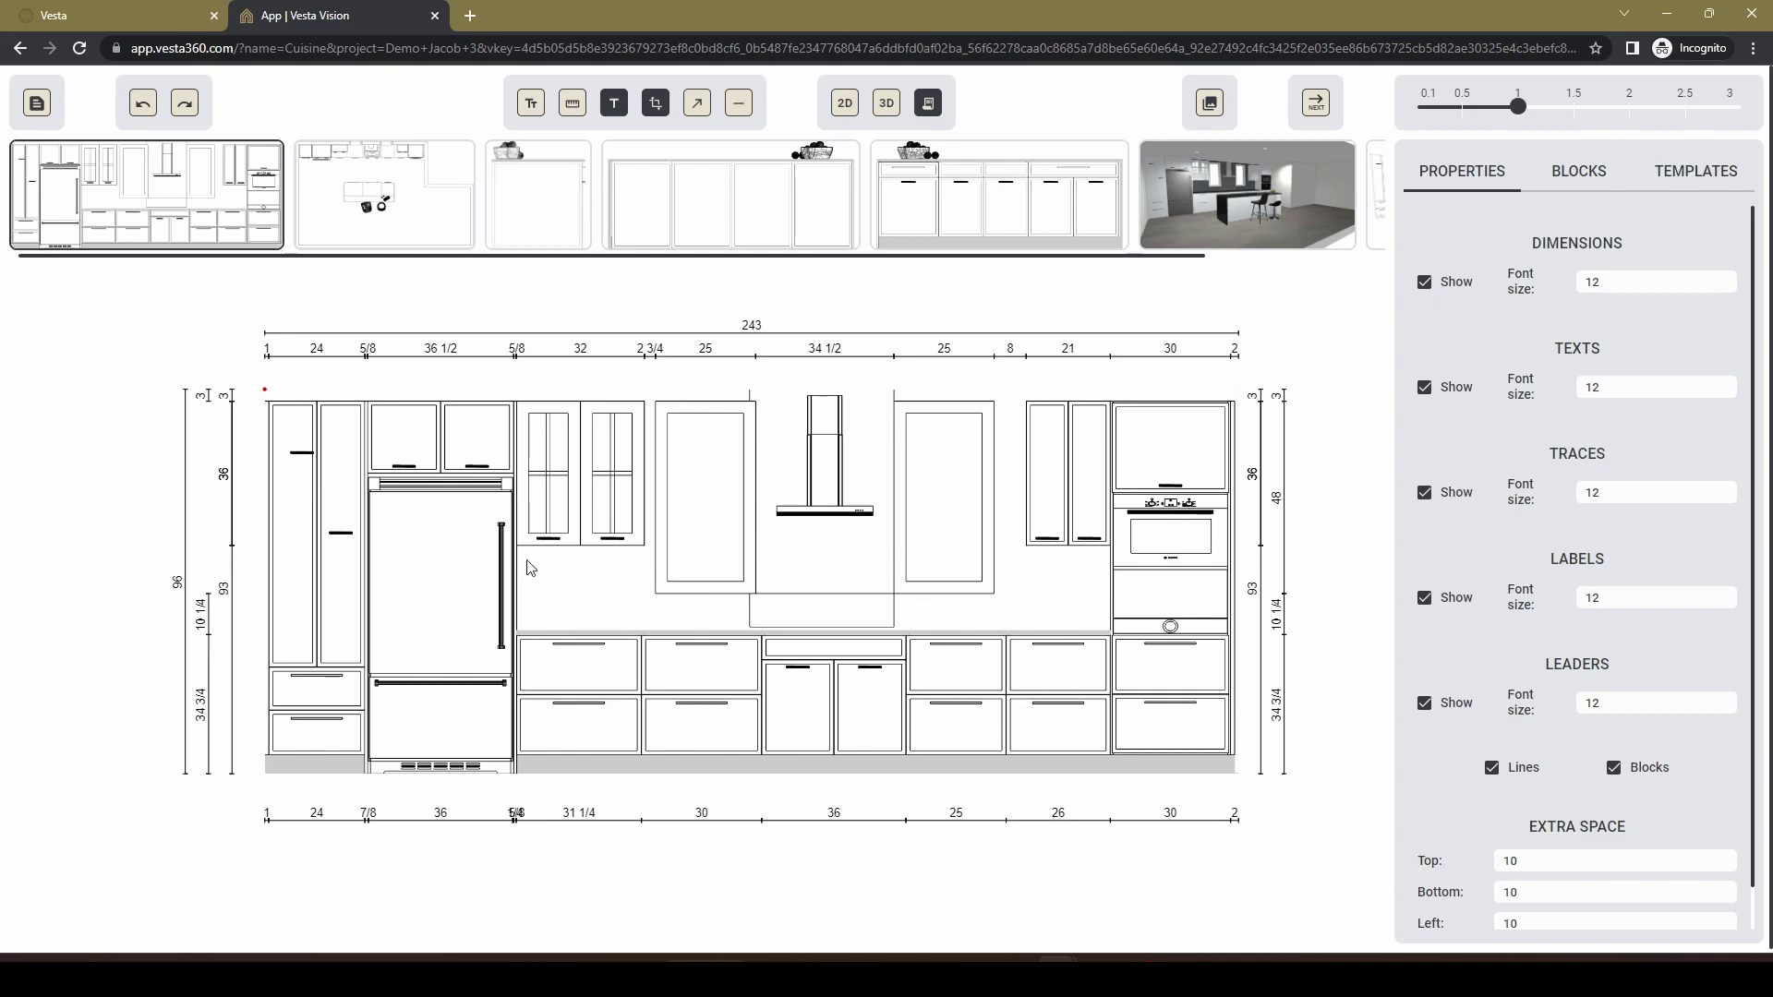
Move a 36 height dimension from the elevation's left side to just beside the glass-door wall cabinets.
click(225, 482)
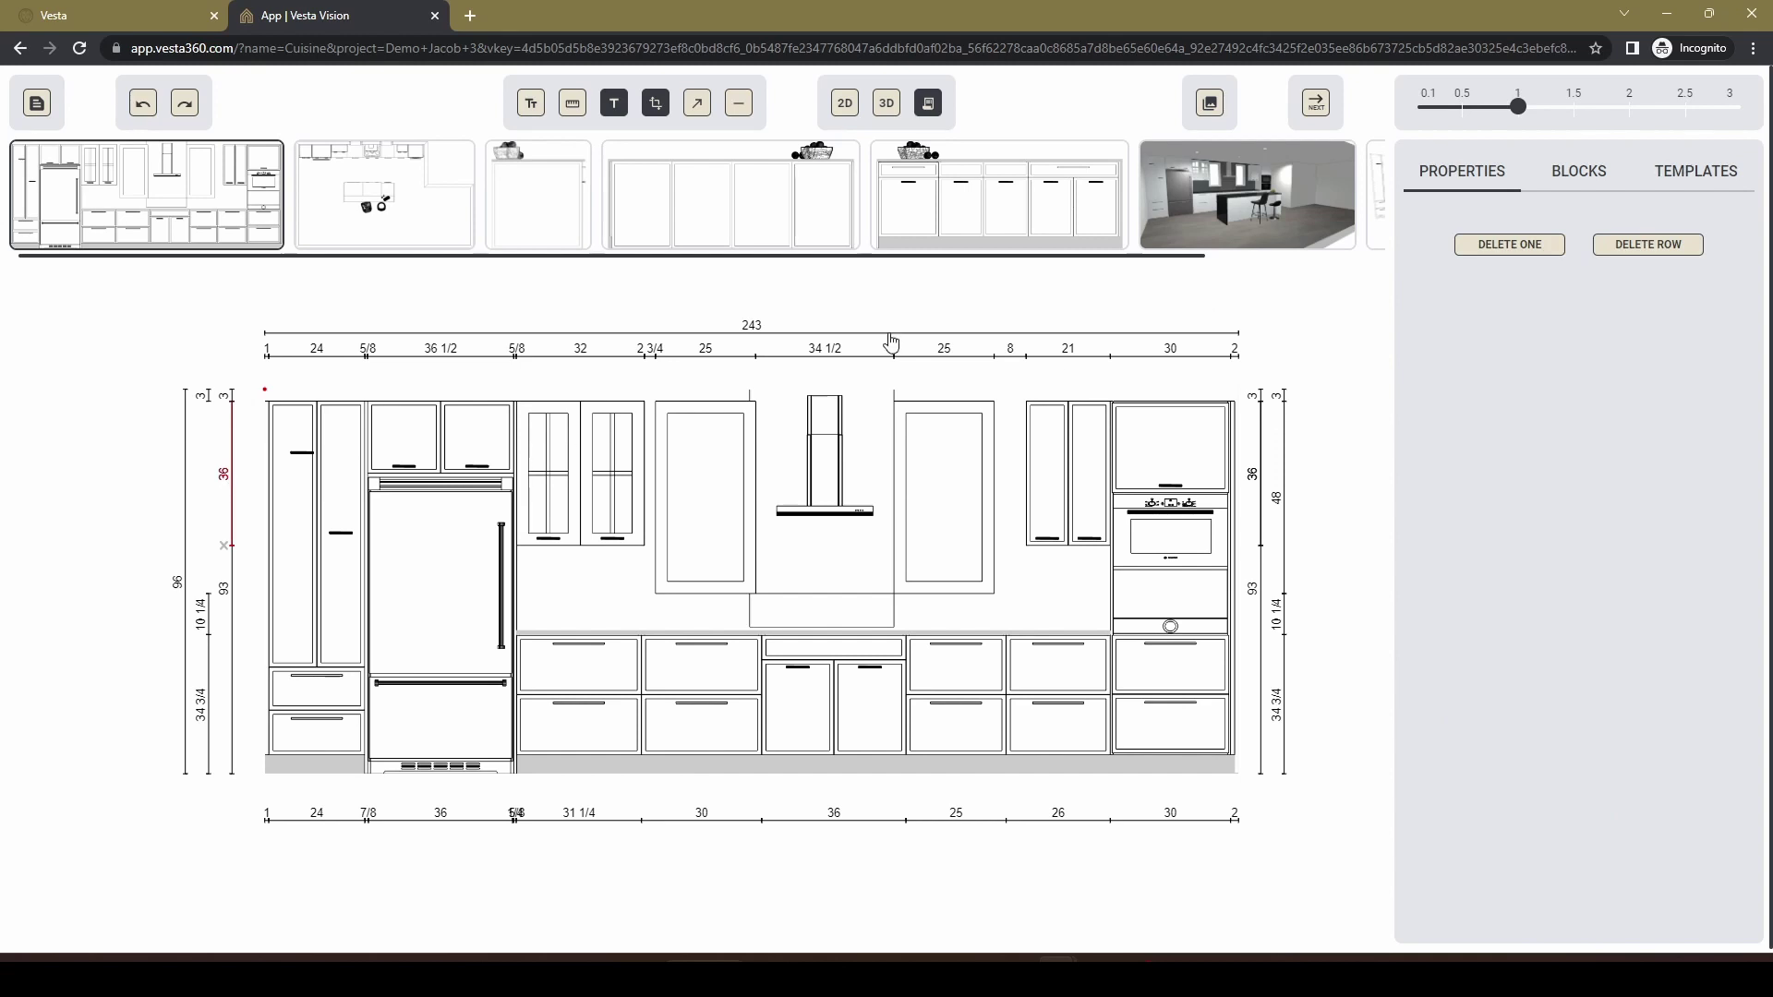
drag(222, 484, 642, 519)
click(638, 582)
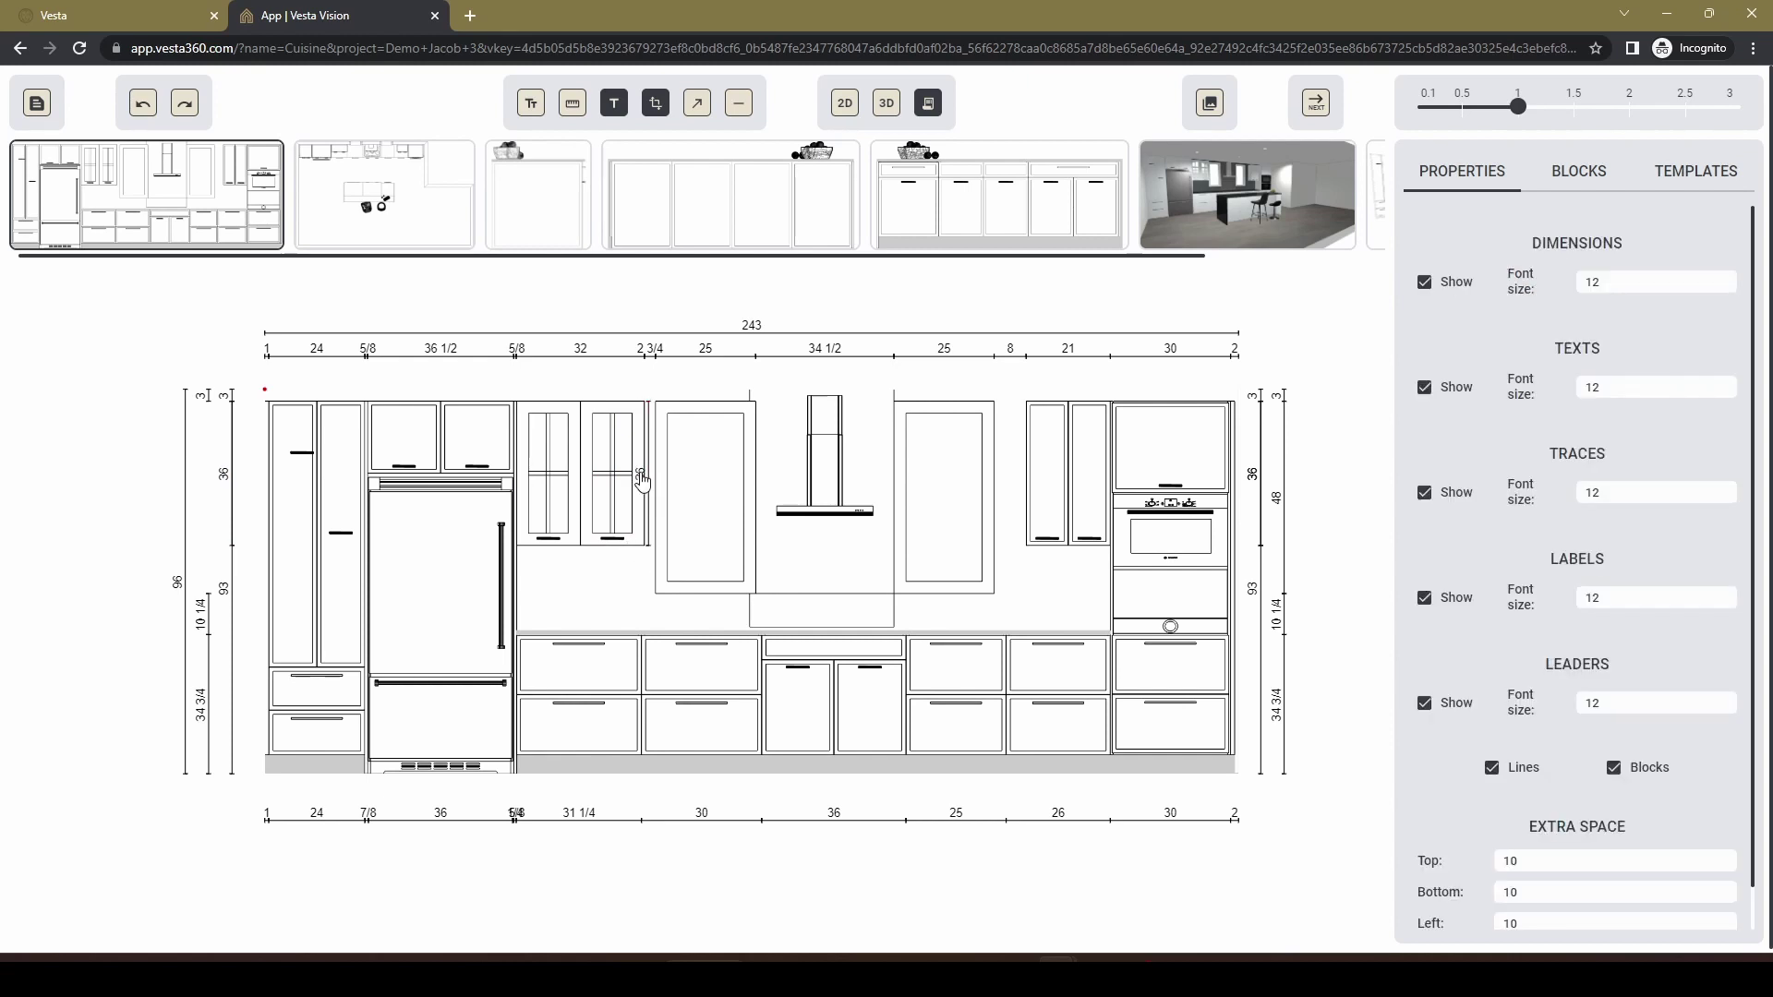
mouse_move(642, 479)
mouse_down()
mouse_move(599, 478)
mouse_move(657, 476)
mouse_up()
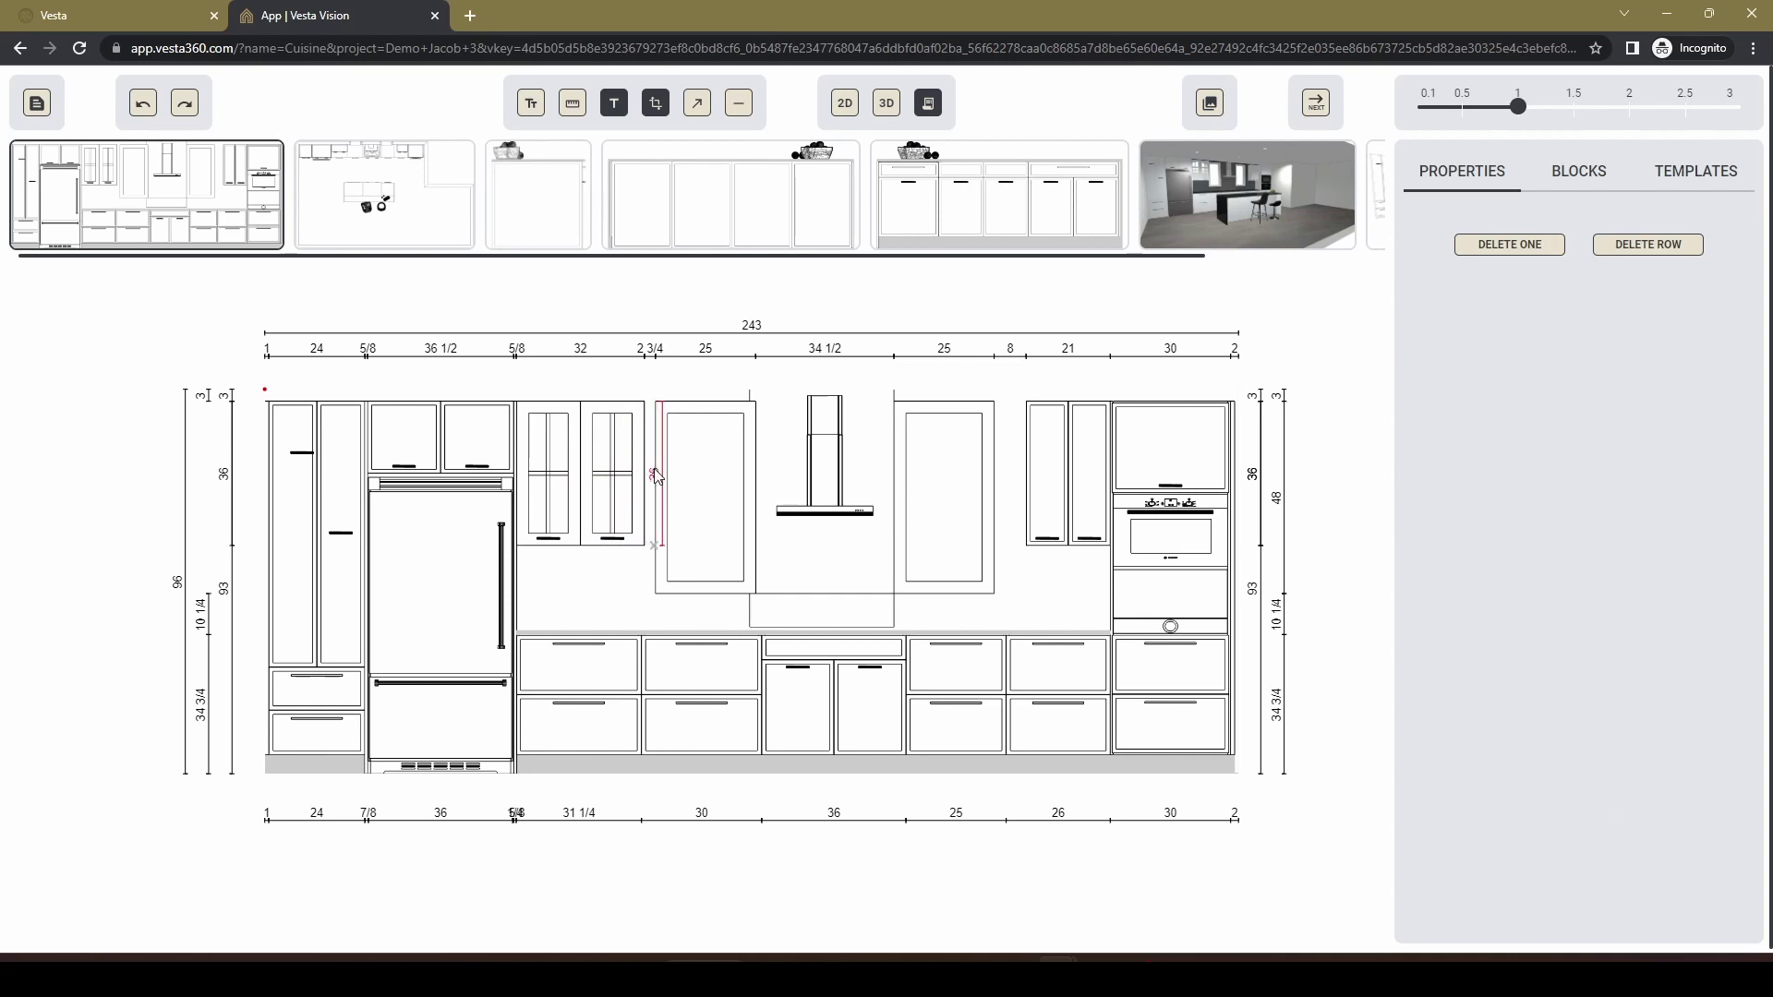
click(627, 587)
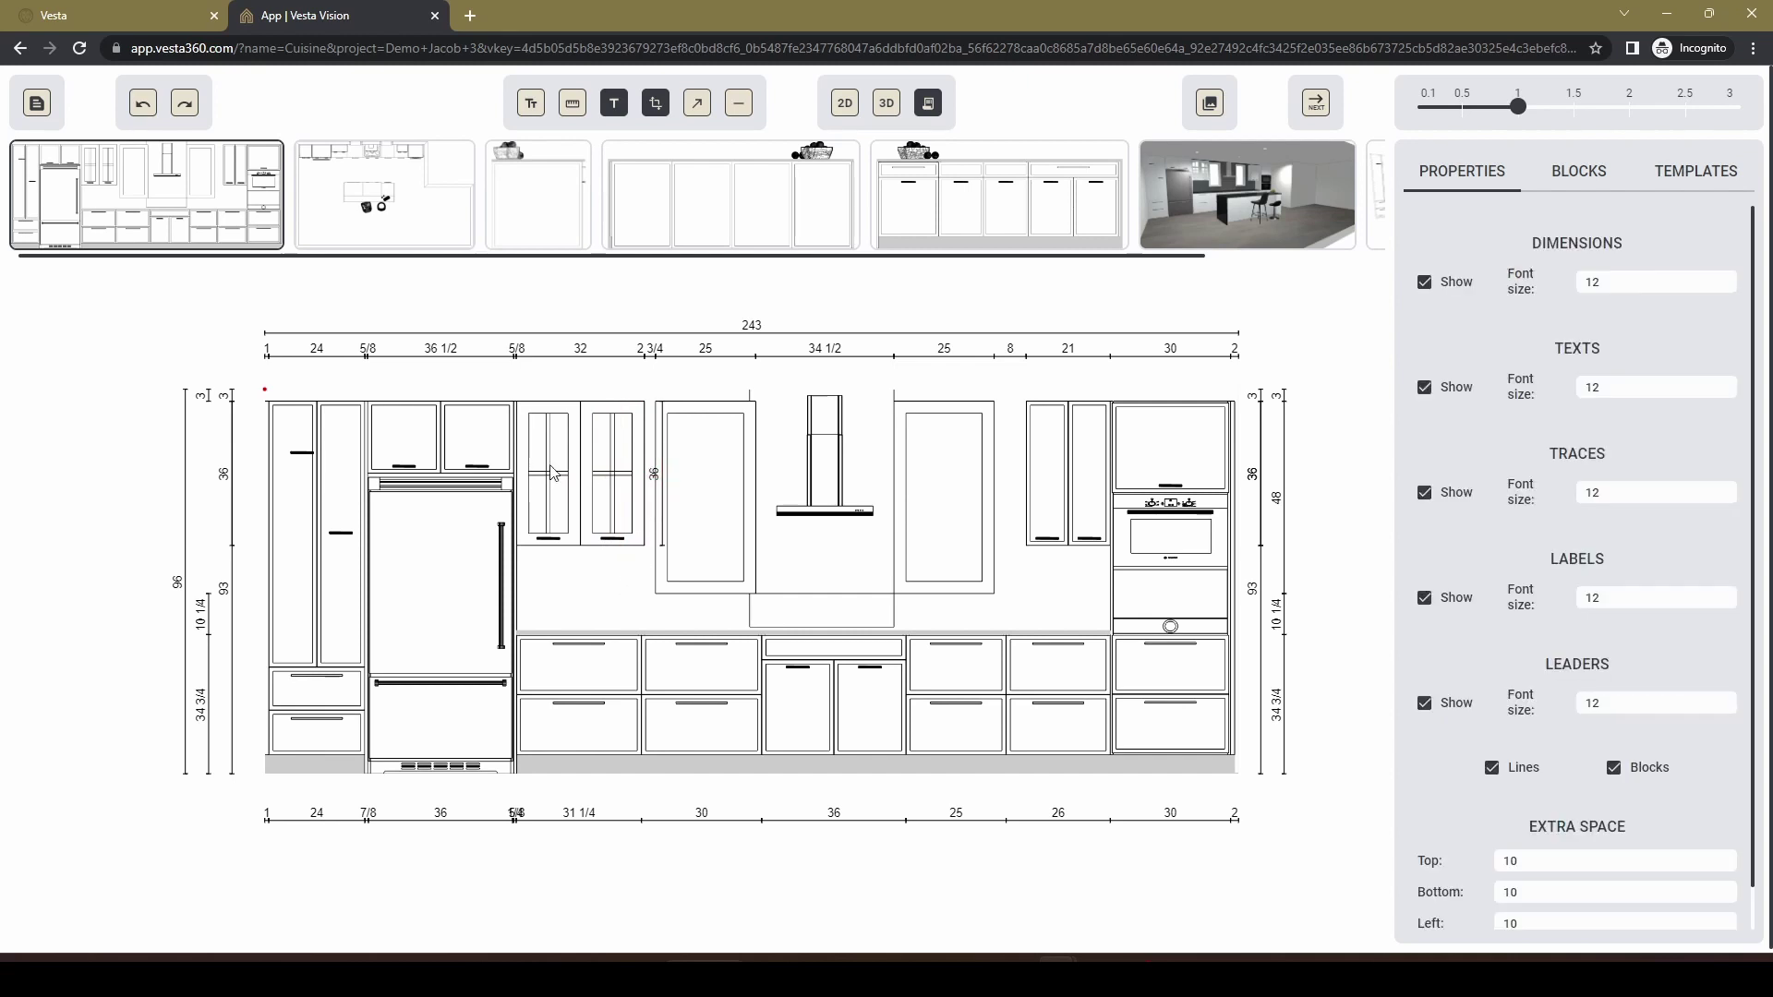
Delete the two partial height dimension rows left of the wall elevation, keeping the overall 96 dimension.
click(229, 482)
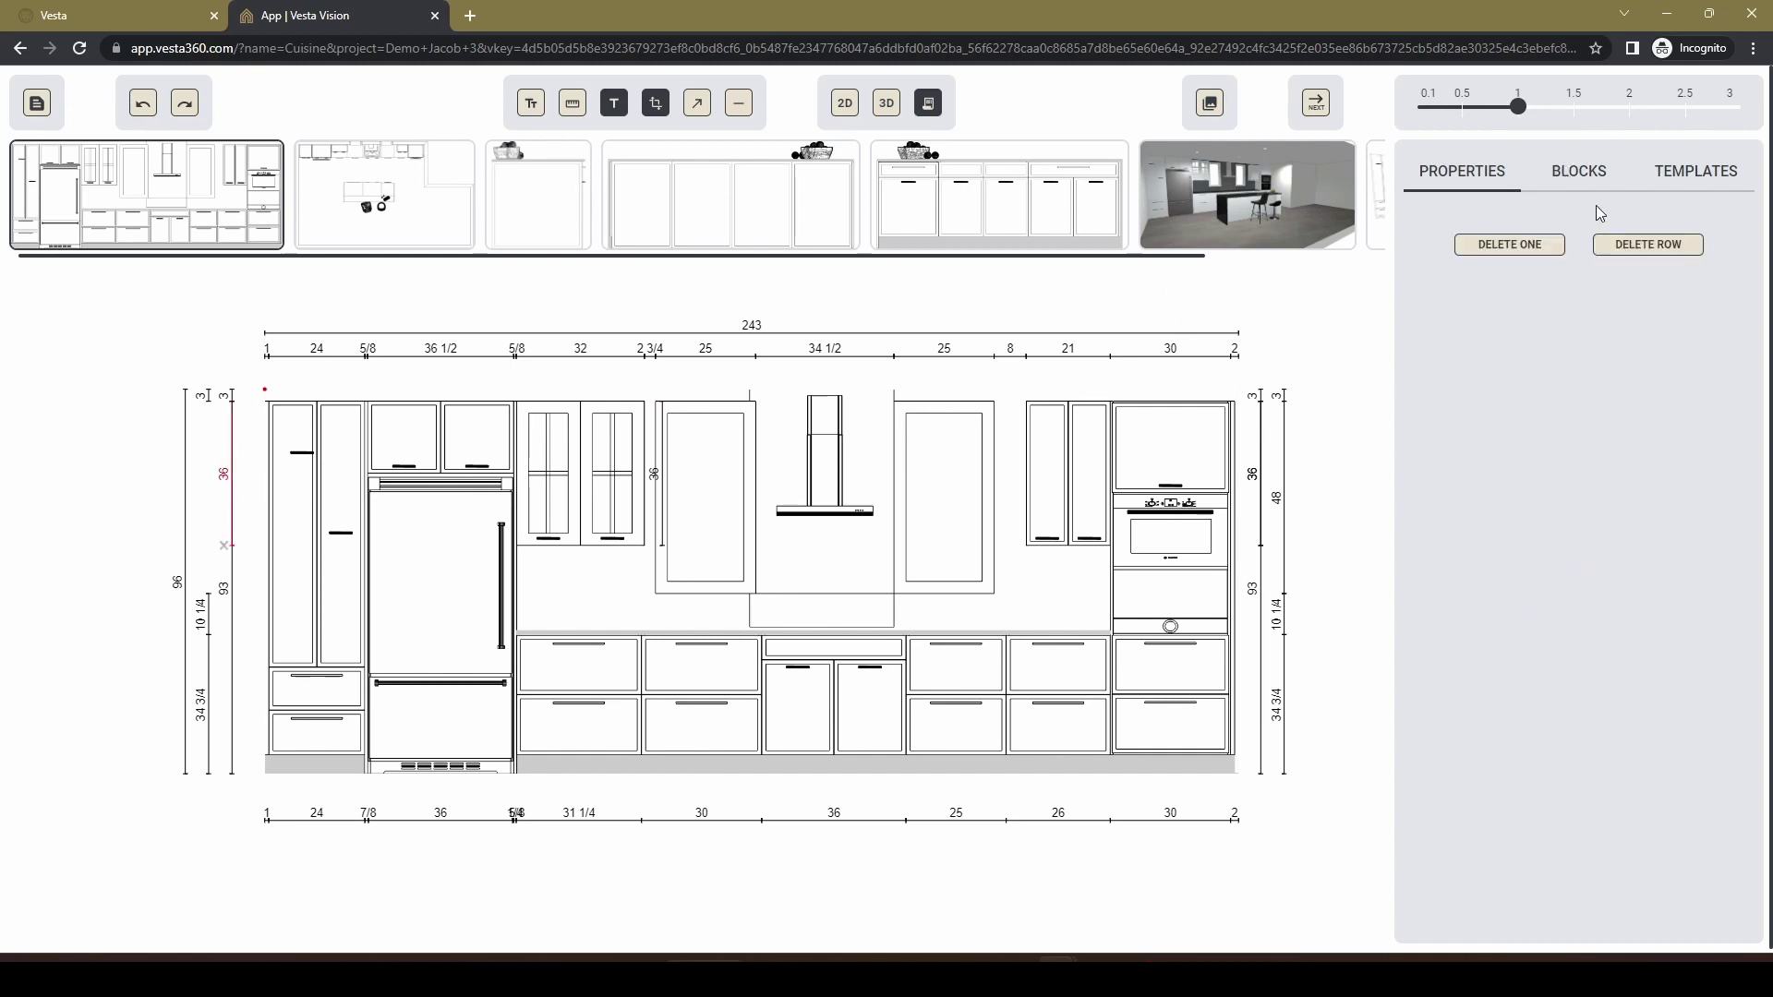
click(1648, 244)
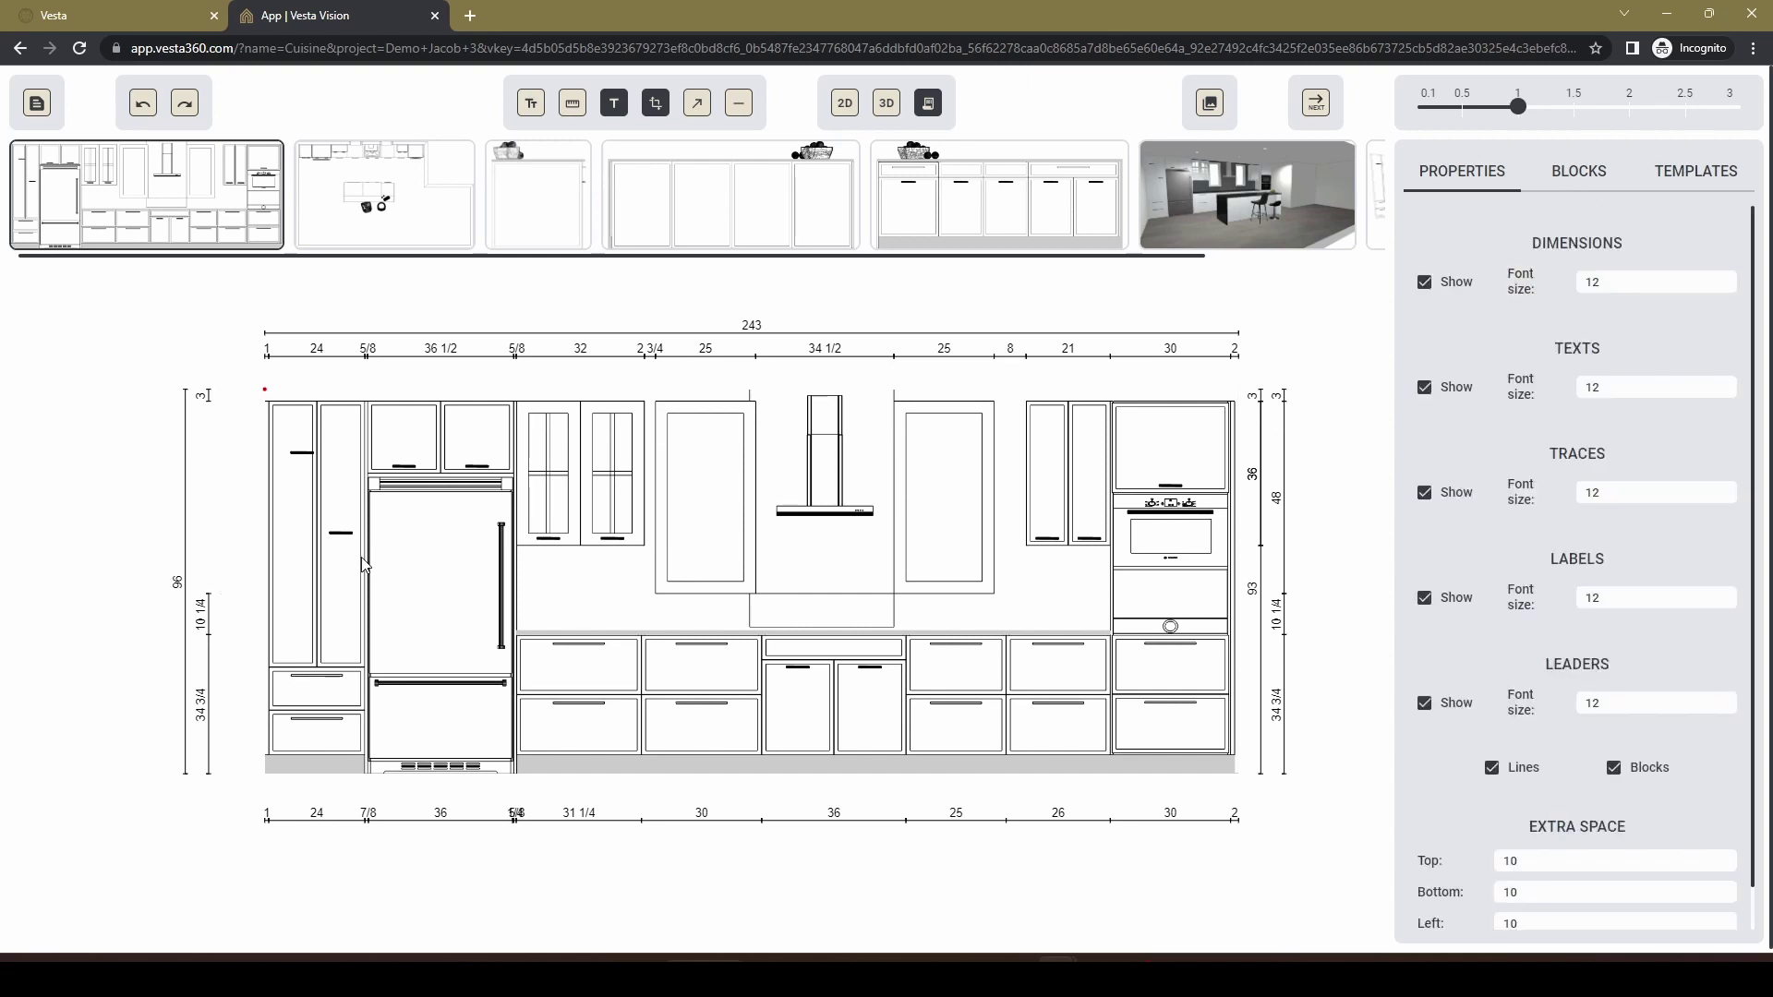
click(204, 704)
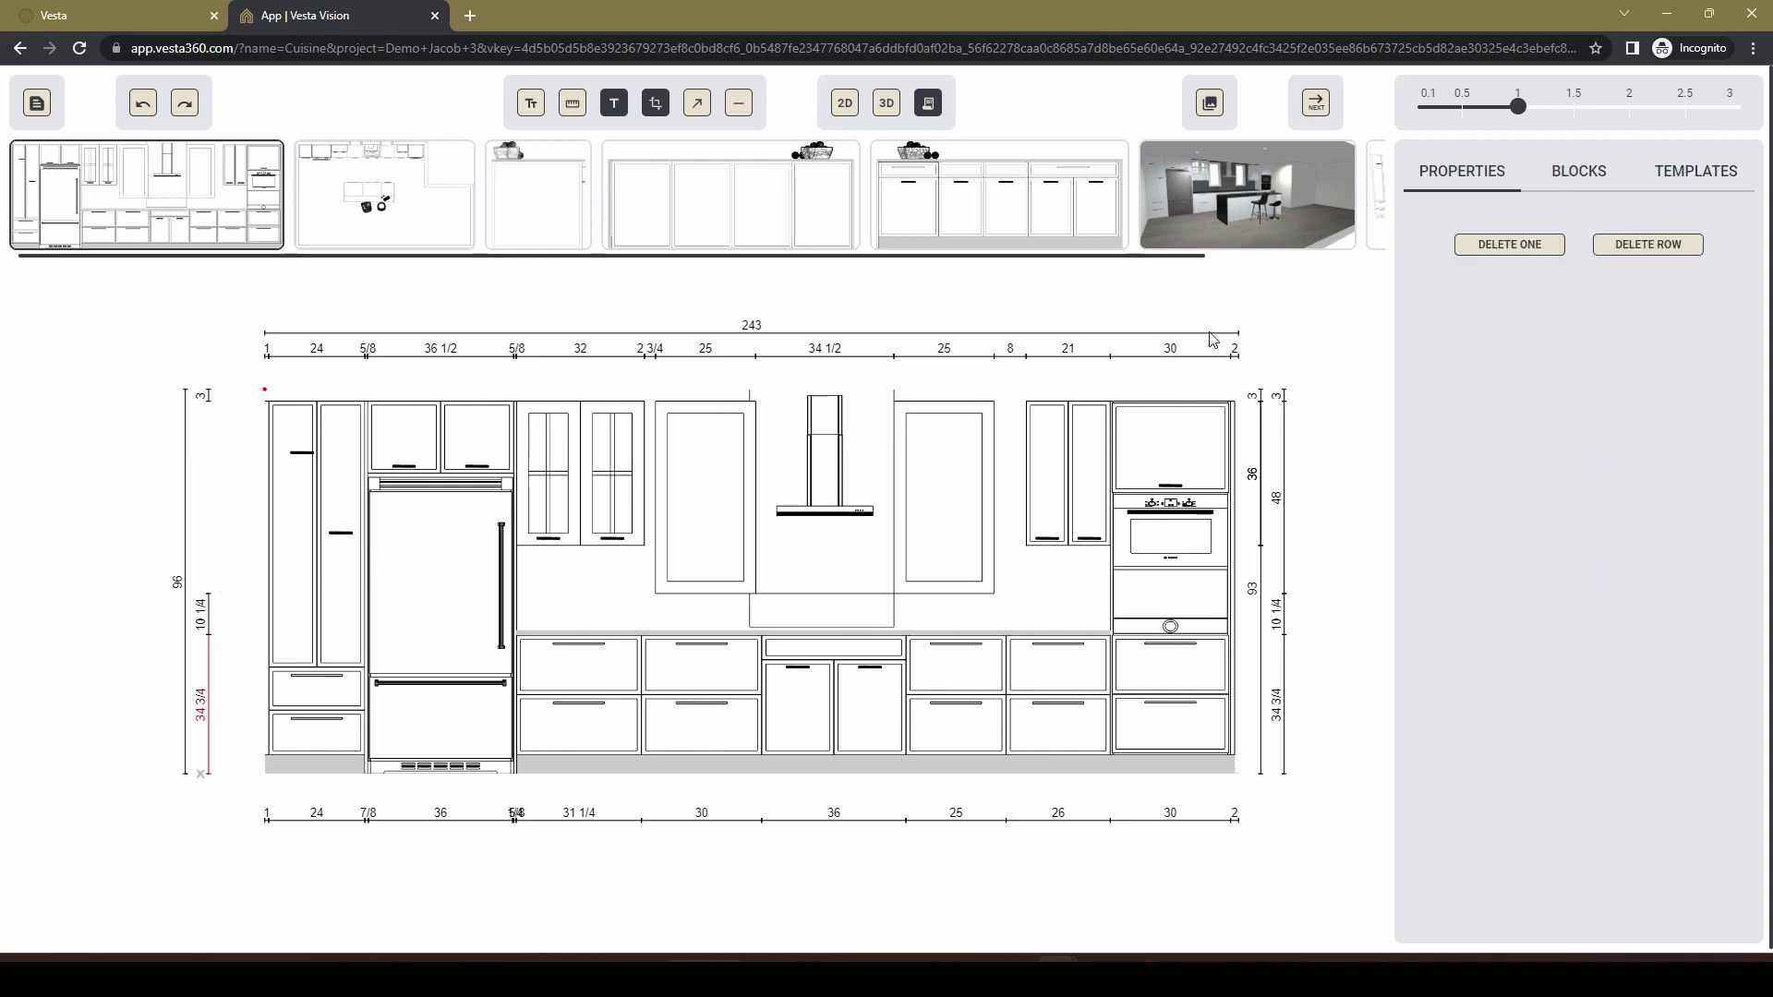
click(1650, 245)
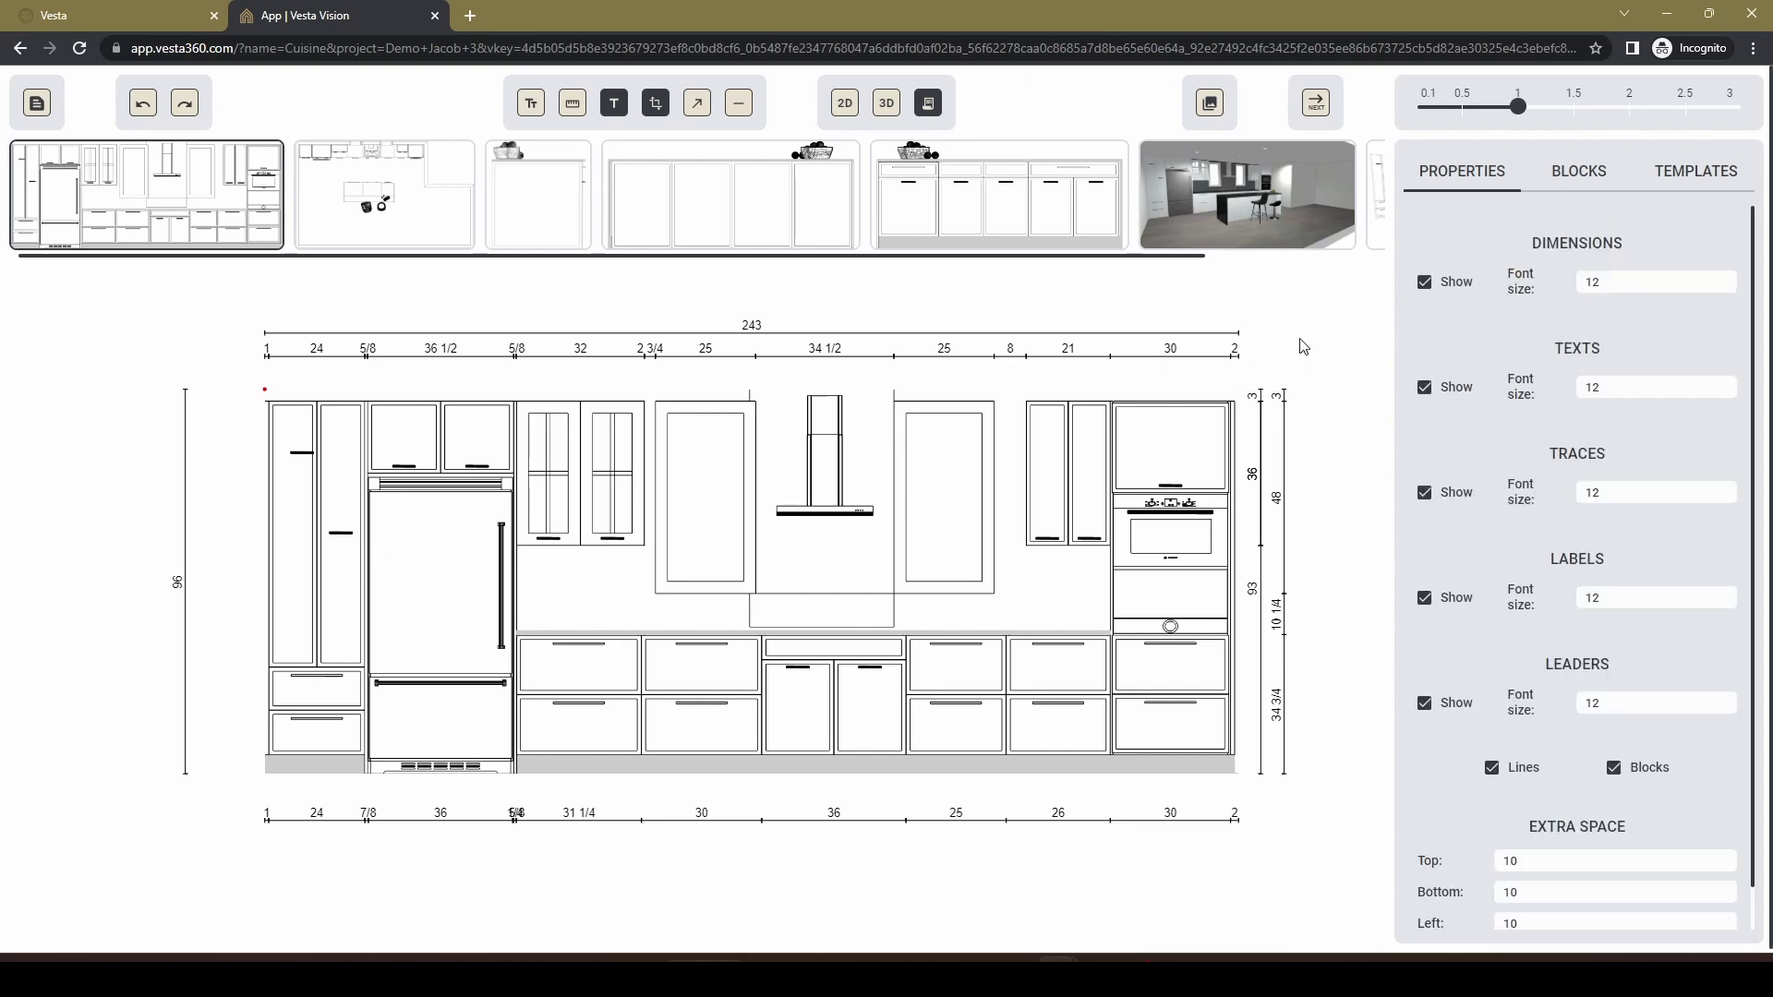
Move the overall 96 height dimension closer to the left edge of the wall elevation.
click(179, 592)
drag(178, 594, 232, 593)
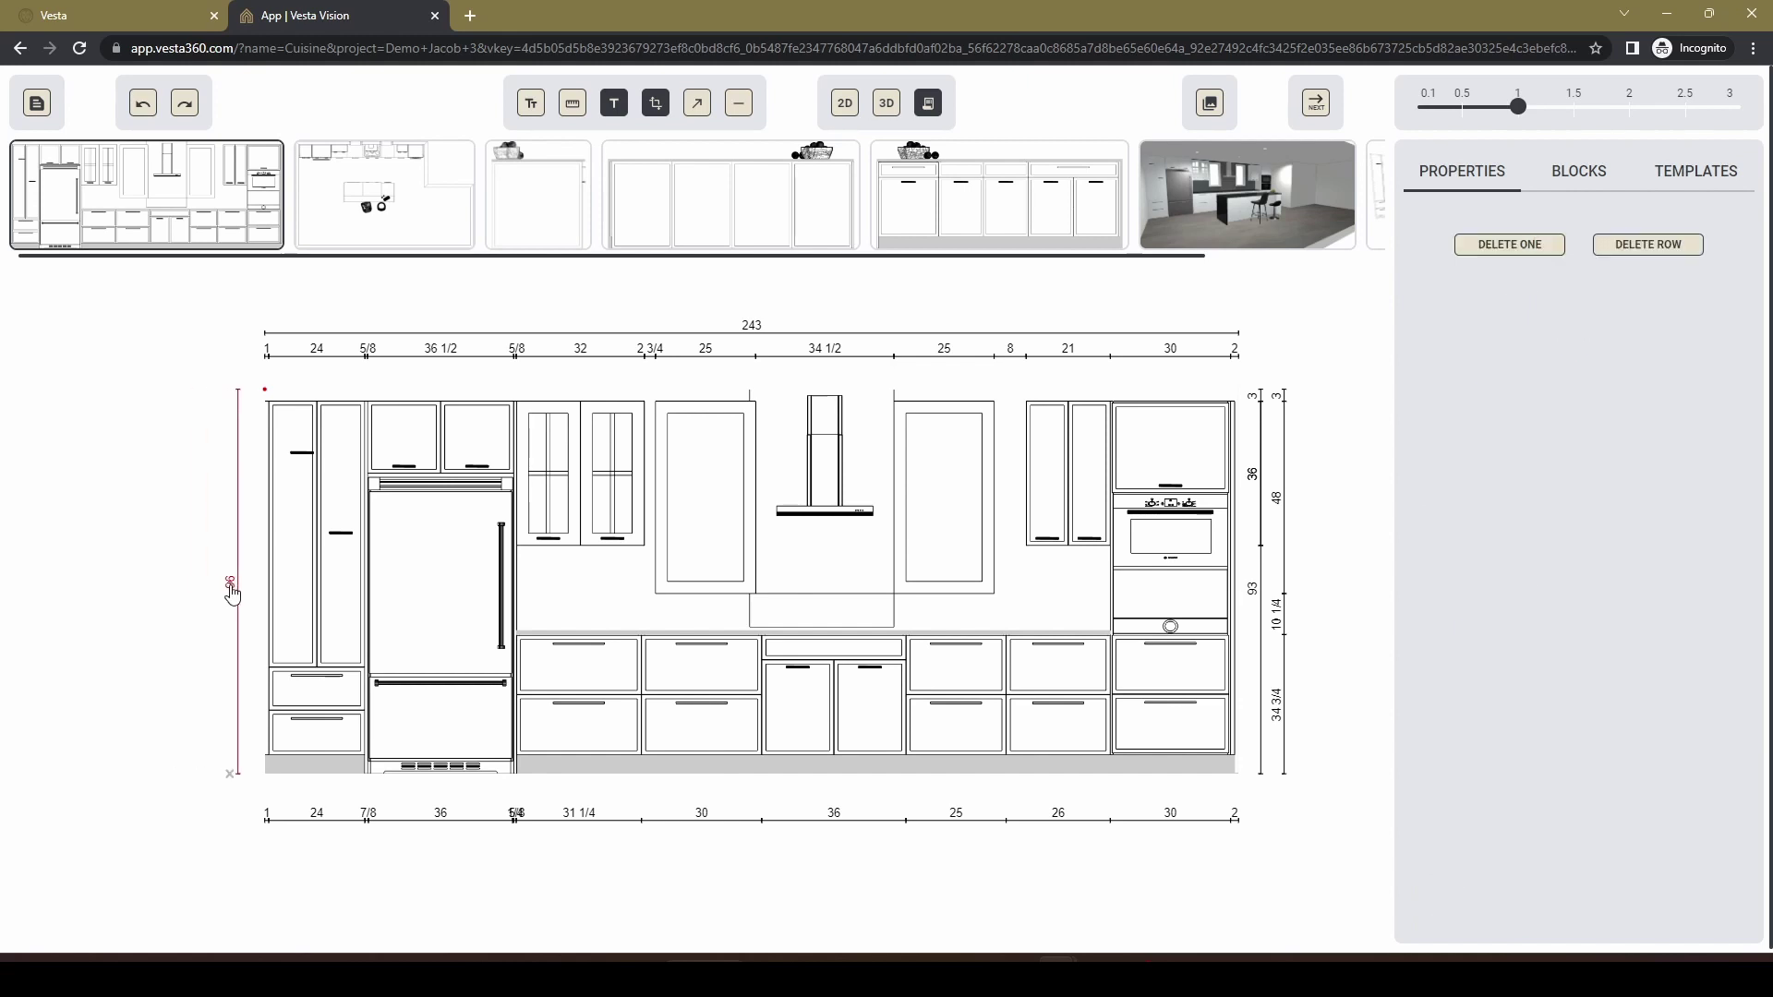
click(579, 587)
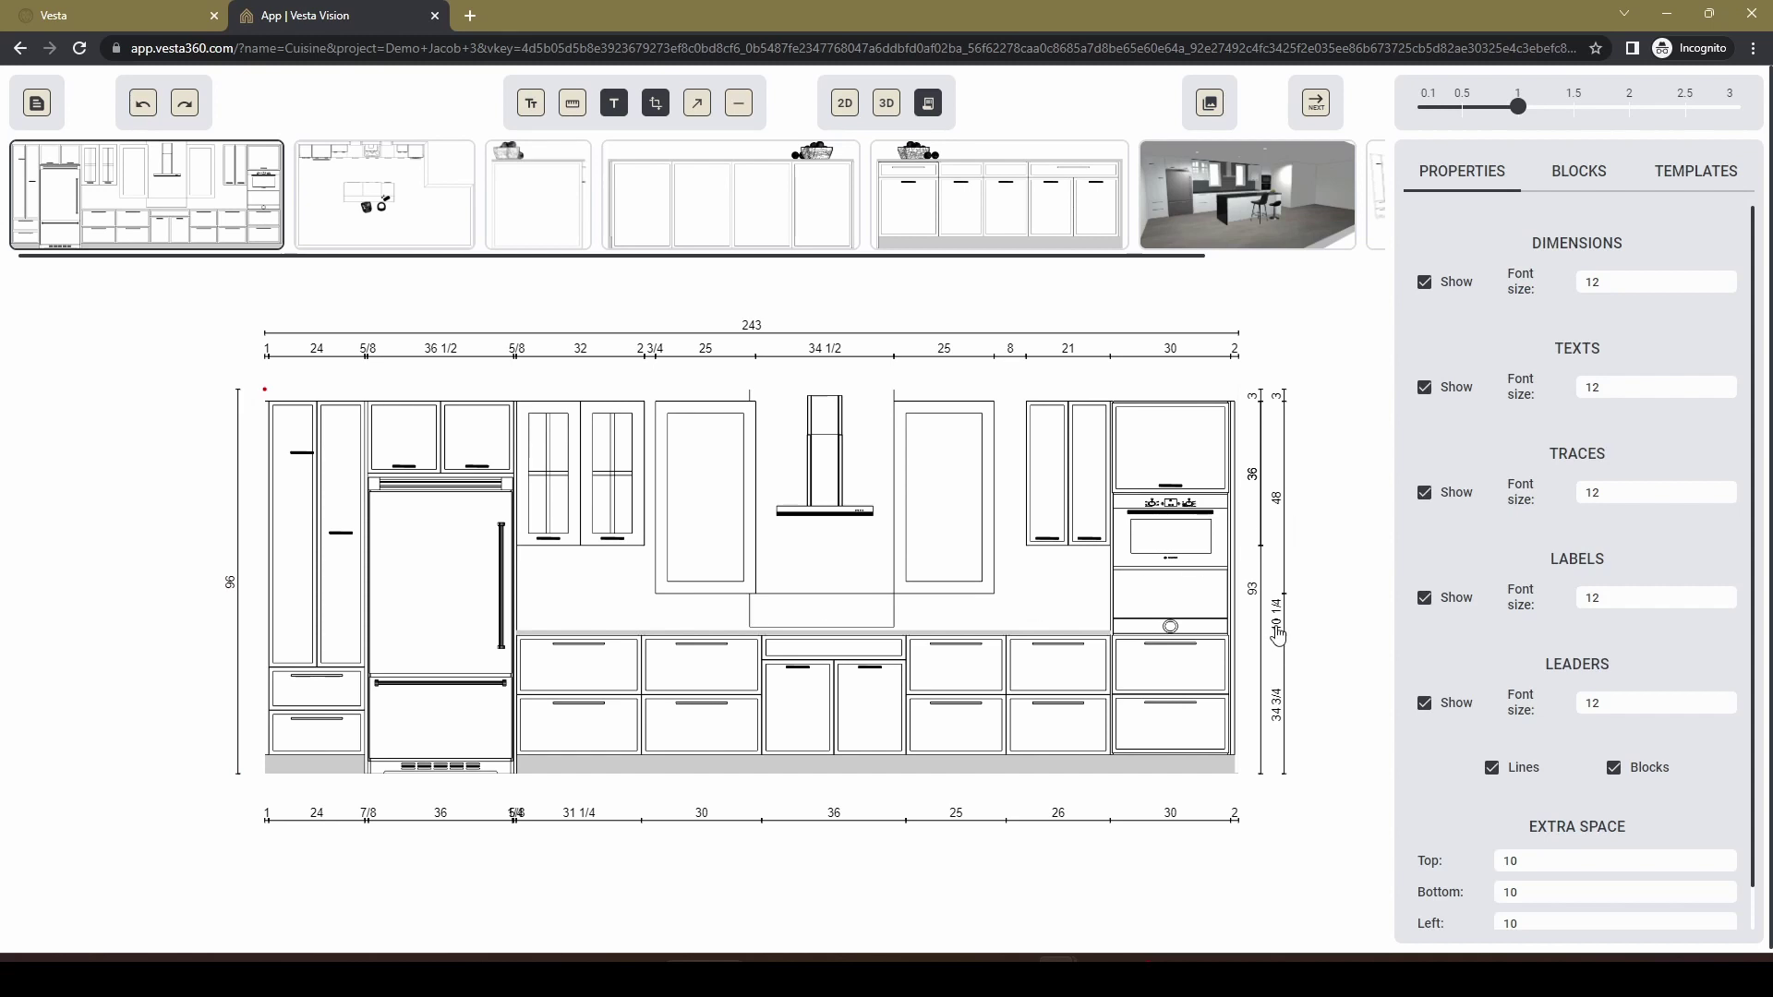
Delete both rows of height dimensions on the right side of the wall elevation.
click(1278, 503)
click(1644, 246)
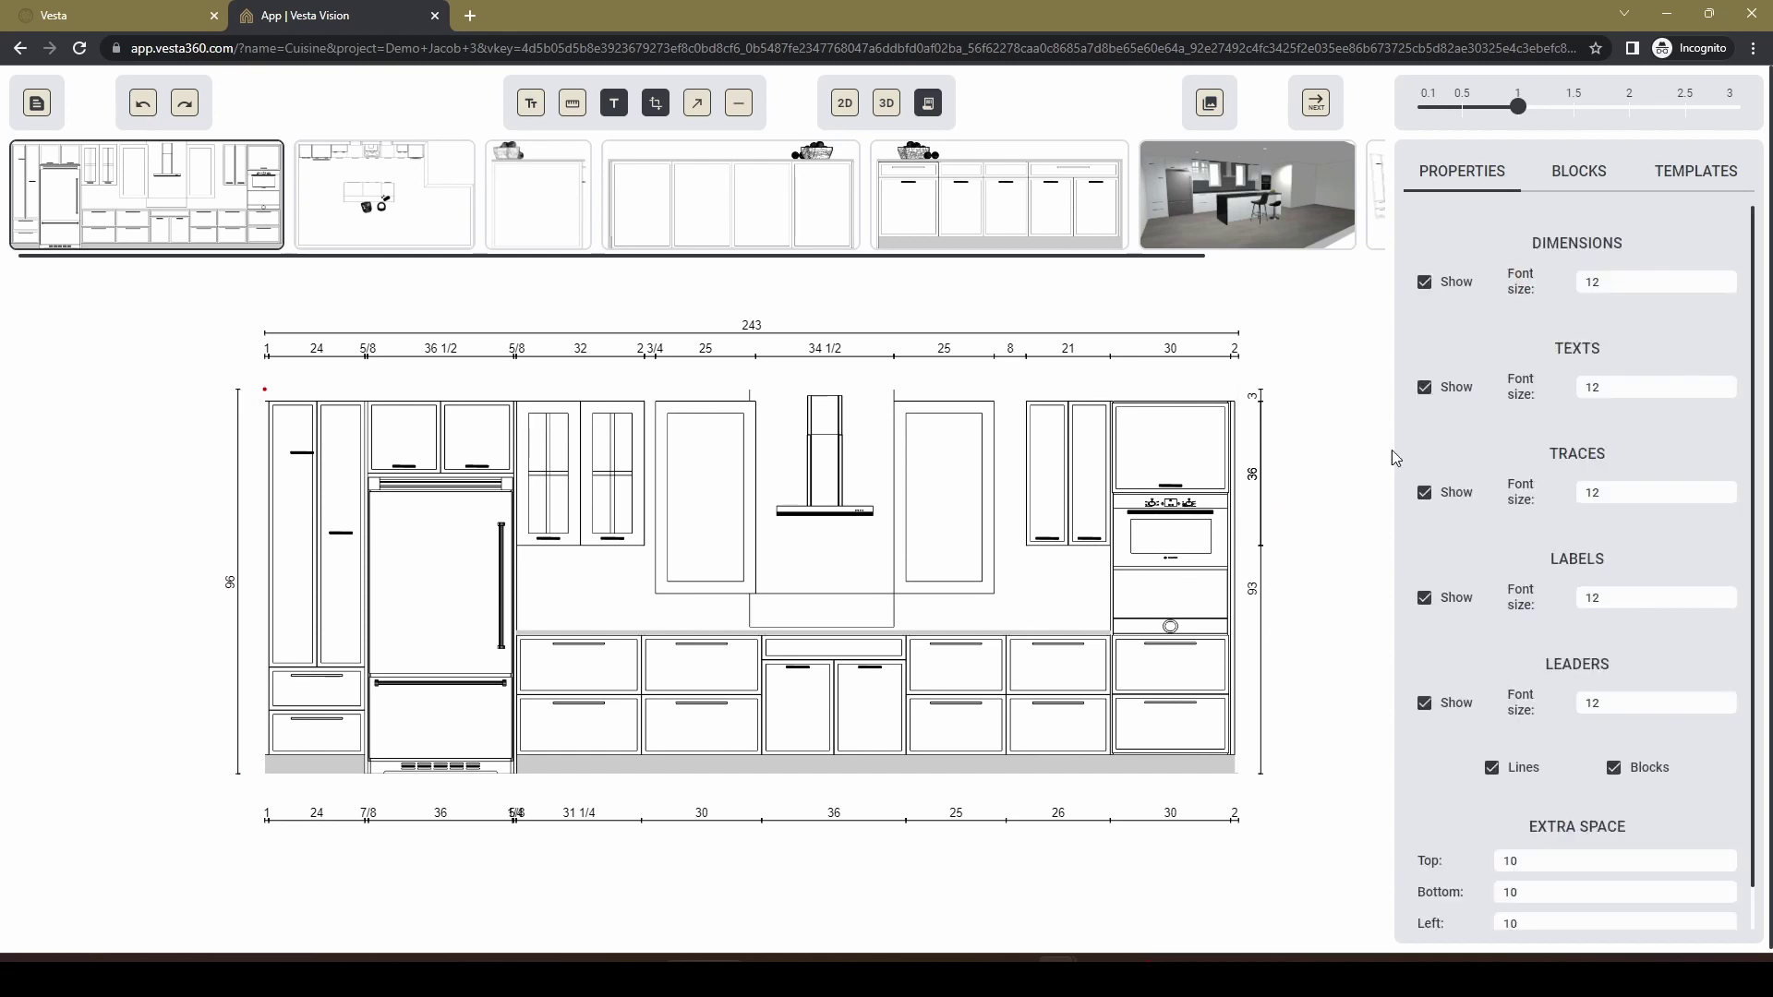
click(1254, 482)
click(1644, 247)
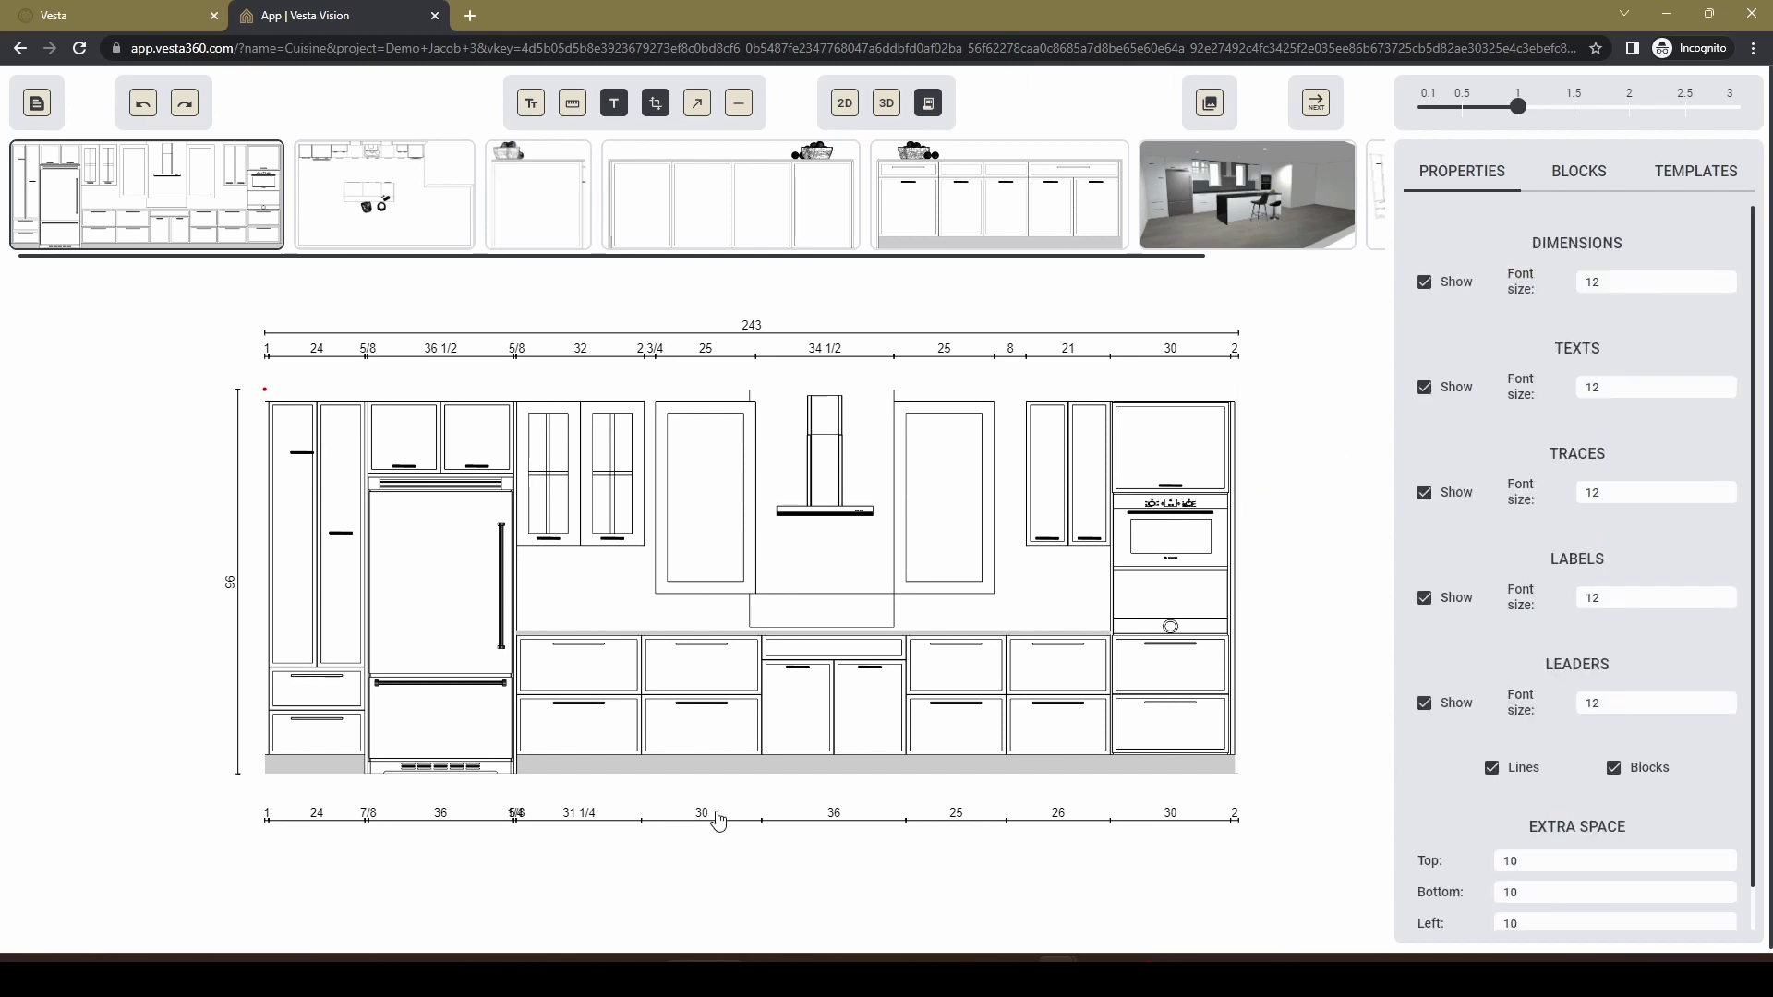
Move the overlapping 5/8 dimension below the refrigerator's right edge slightly above the bottom dimension row.
click(517, 815)
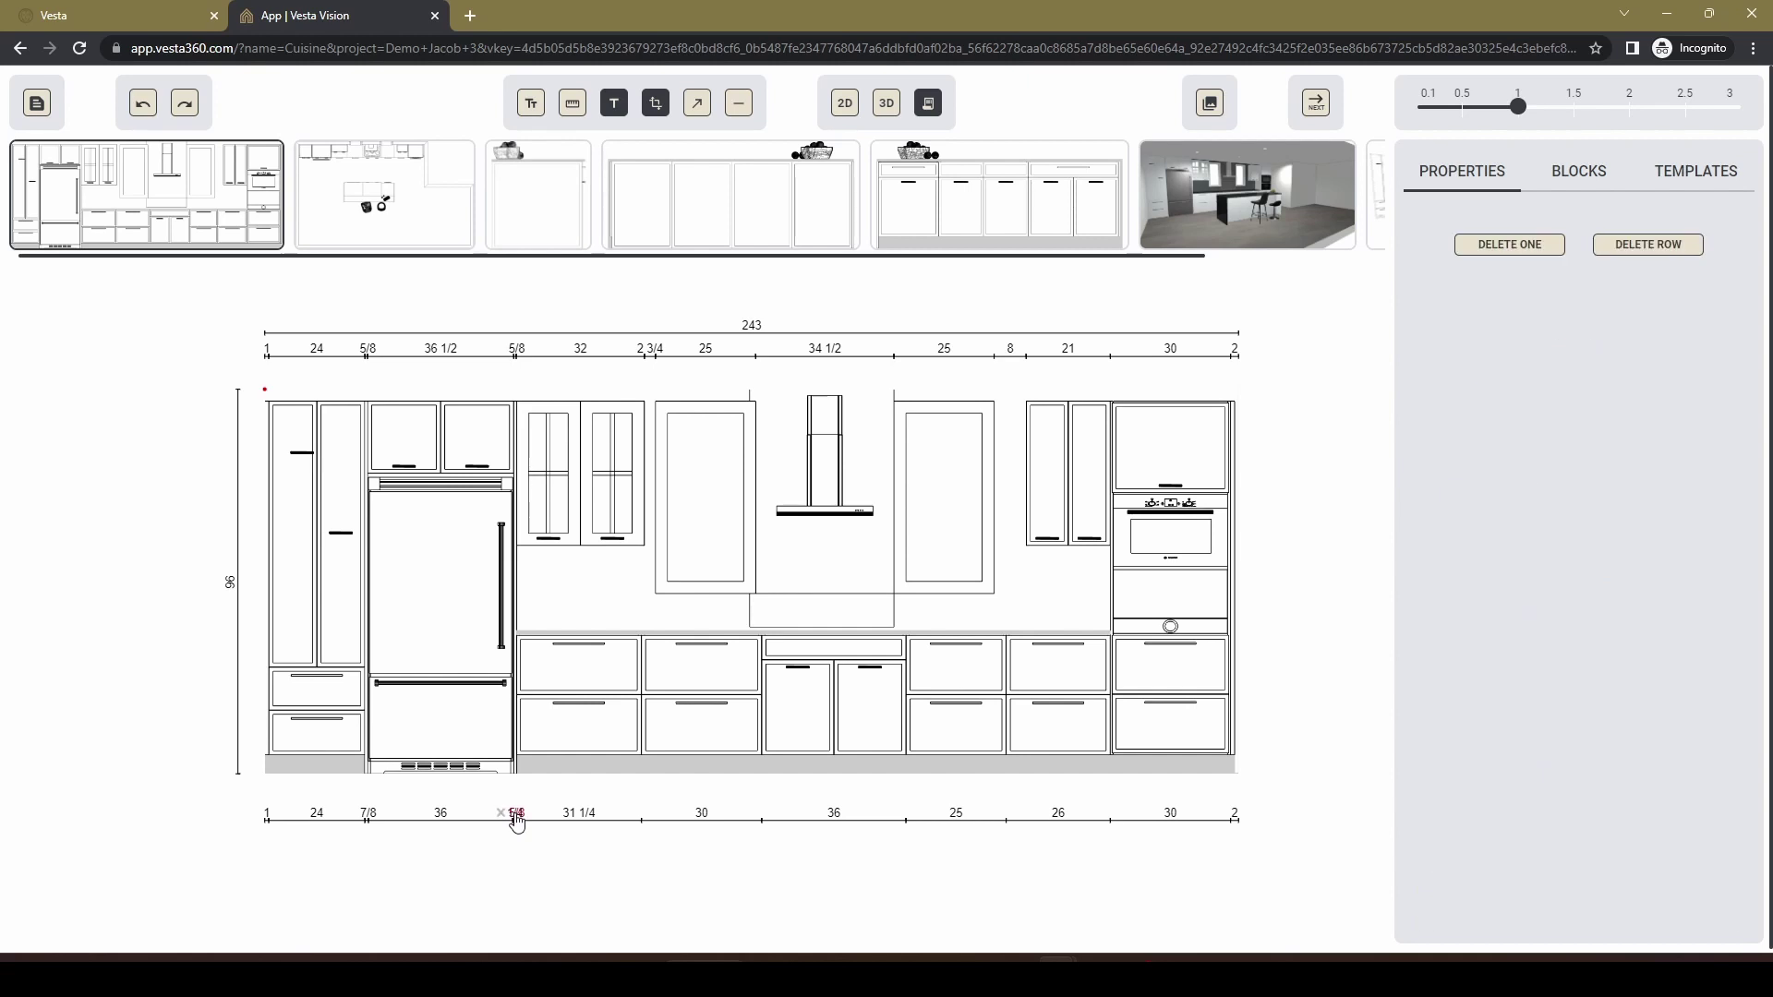
drag(517, 818, 516, 800)
click(499, 815)
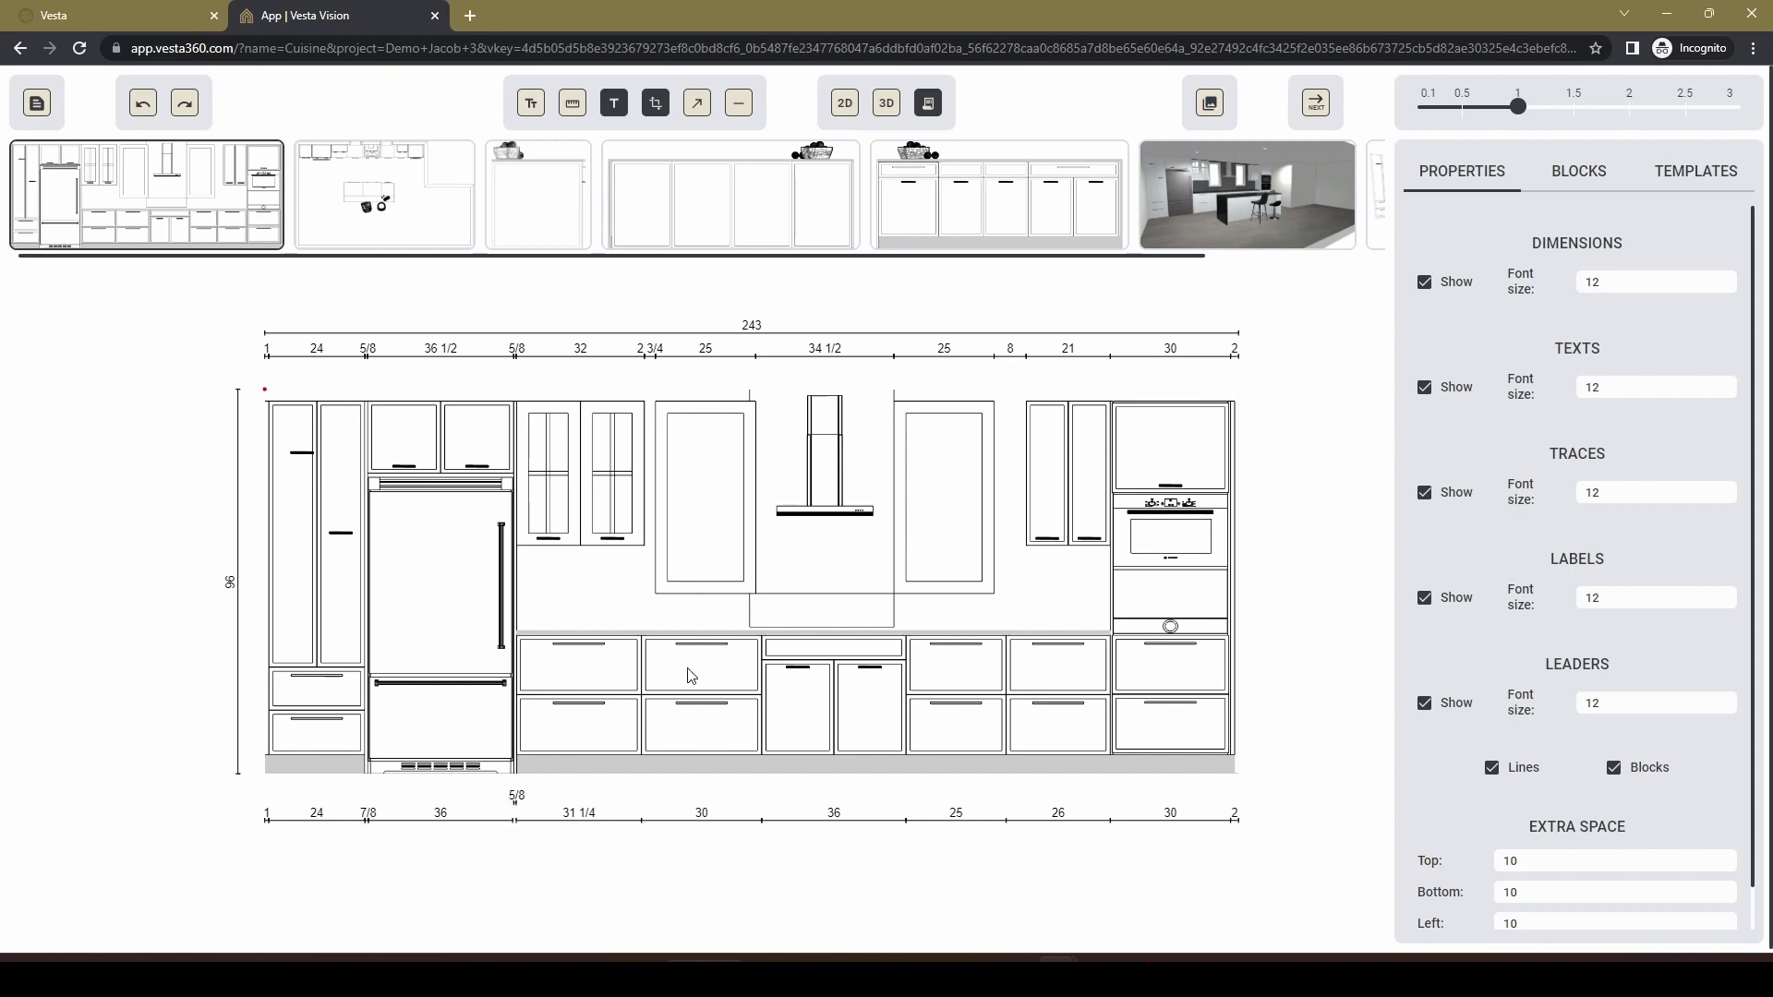
Place an "ABC Text" label below the glass-door wall cabinets and a default "Text" label below the range hood.
click(533, 109)
click(584, 579)
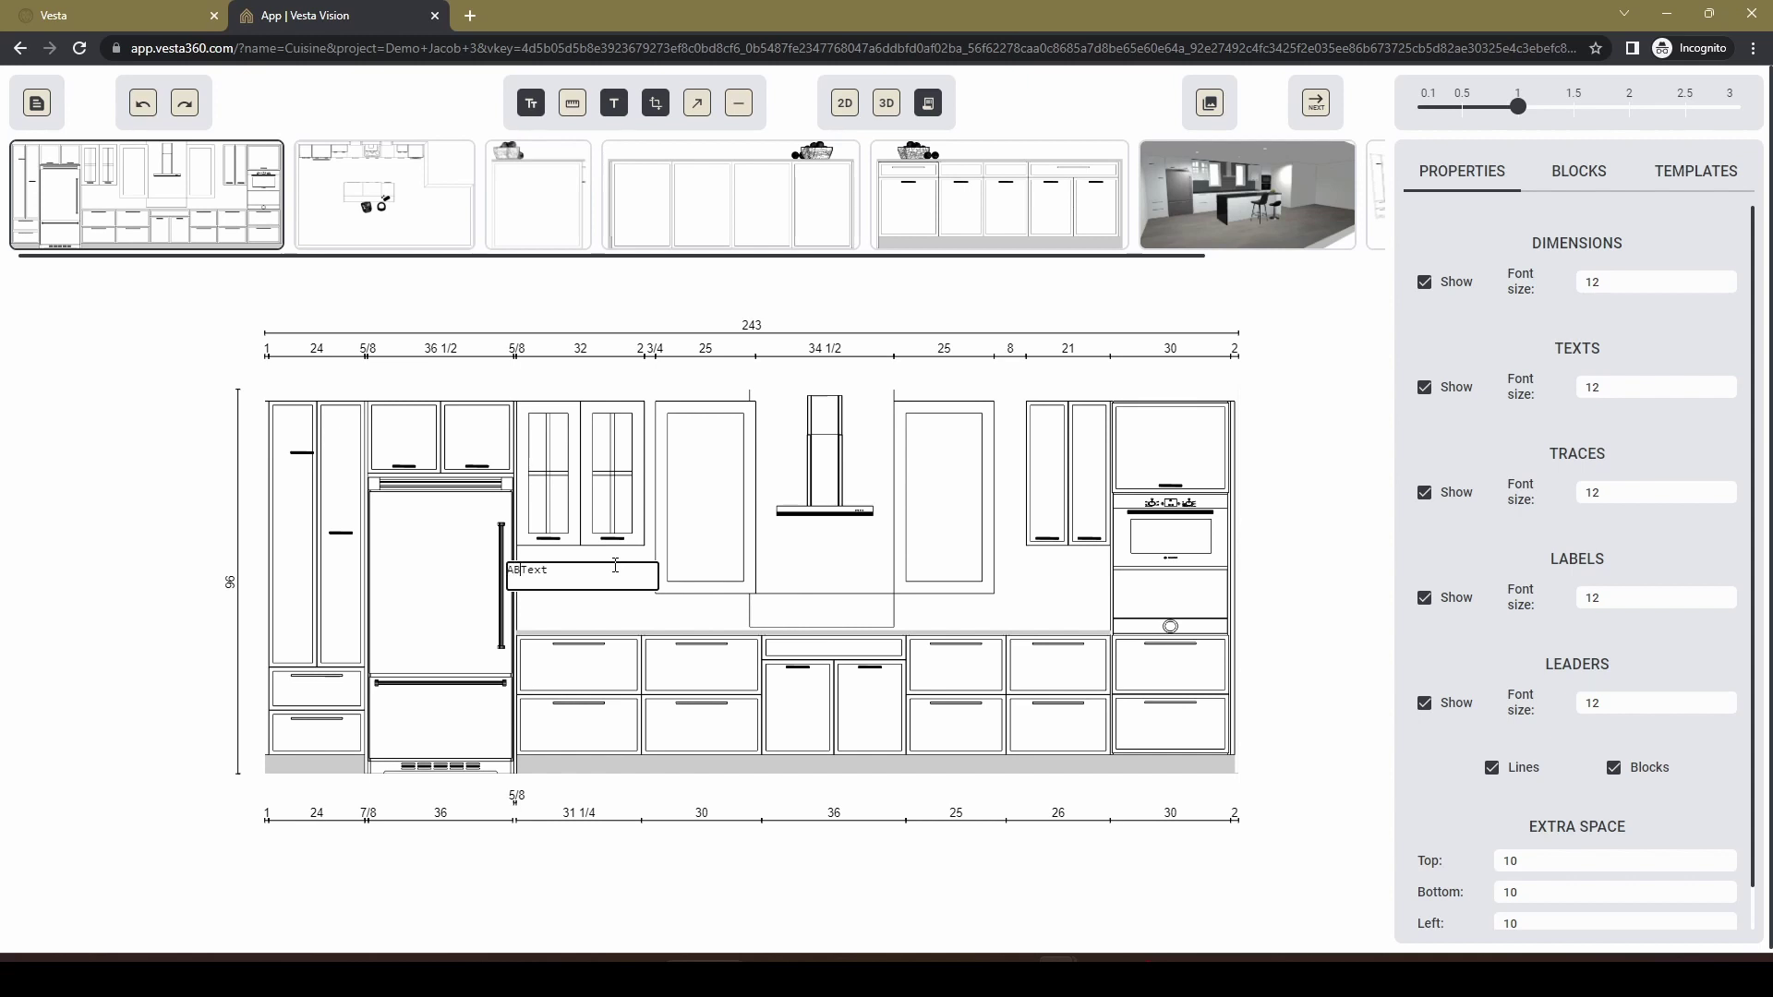
text(ABC)
key(Return)
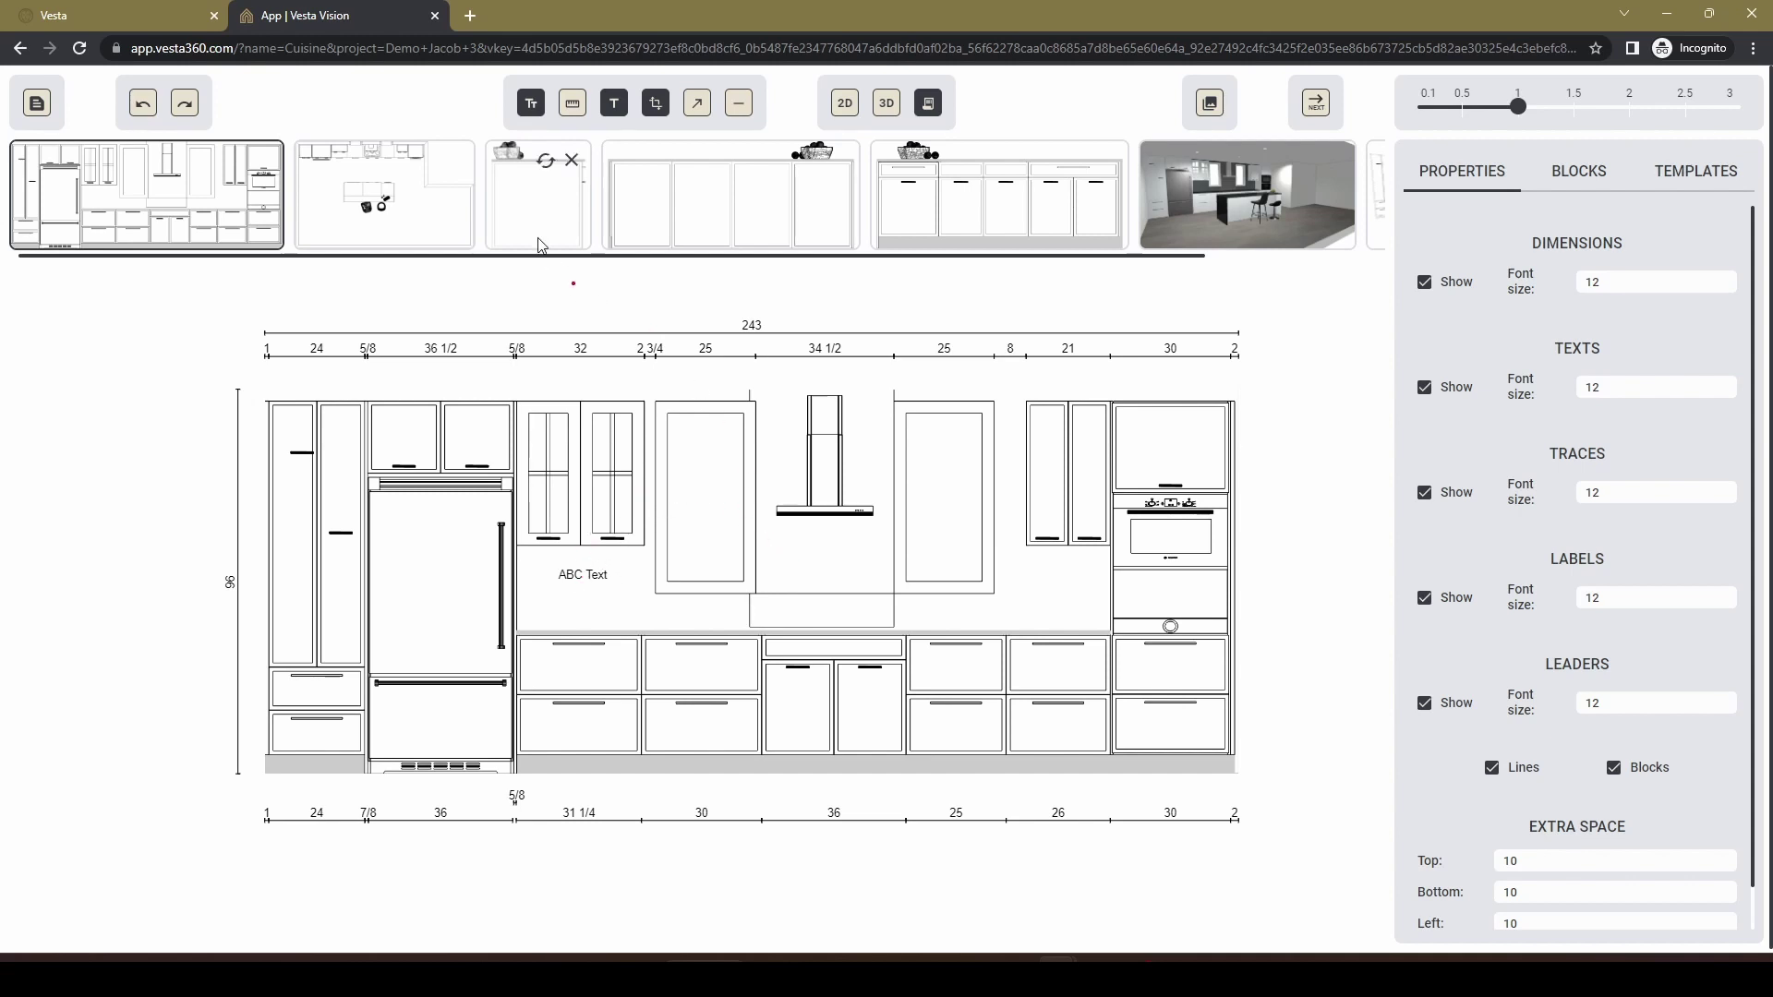
click(779, 567)
key(Return)
Move the ABC Text label down onto the upper drawer front below the glass-door cabinets.
click(594, 580)
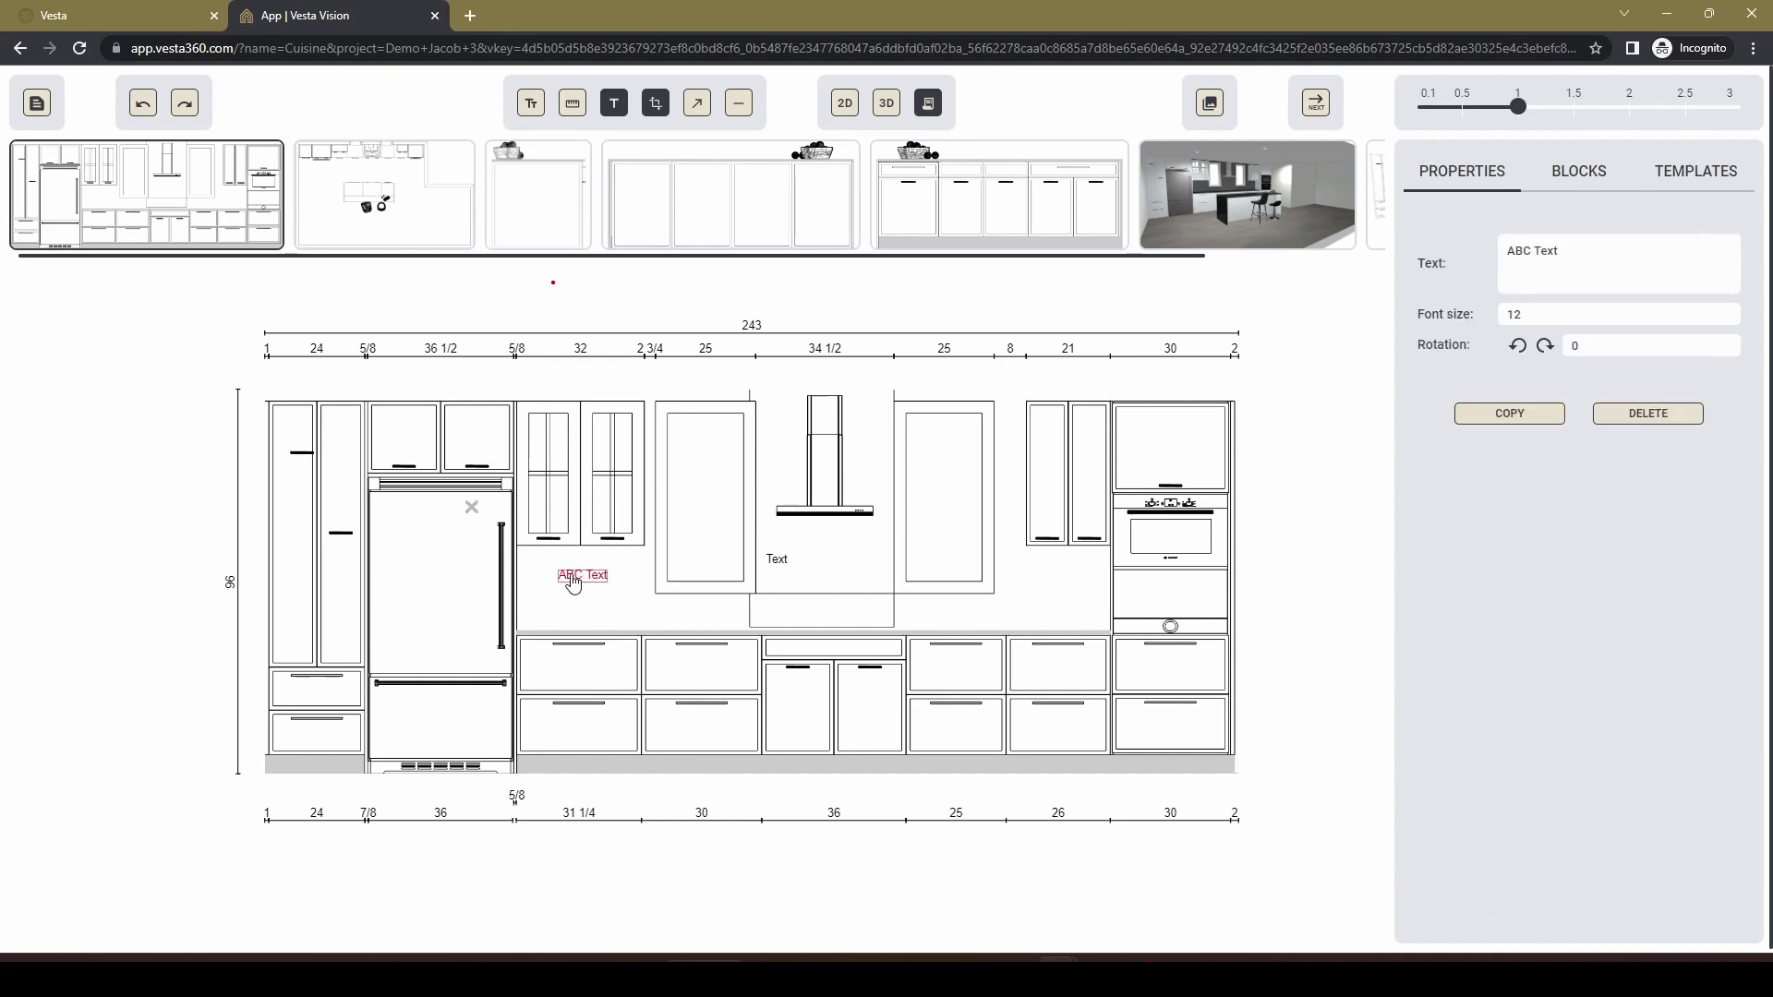
drag(573, 581, 575, 677)
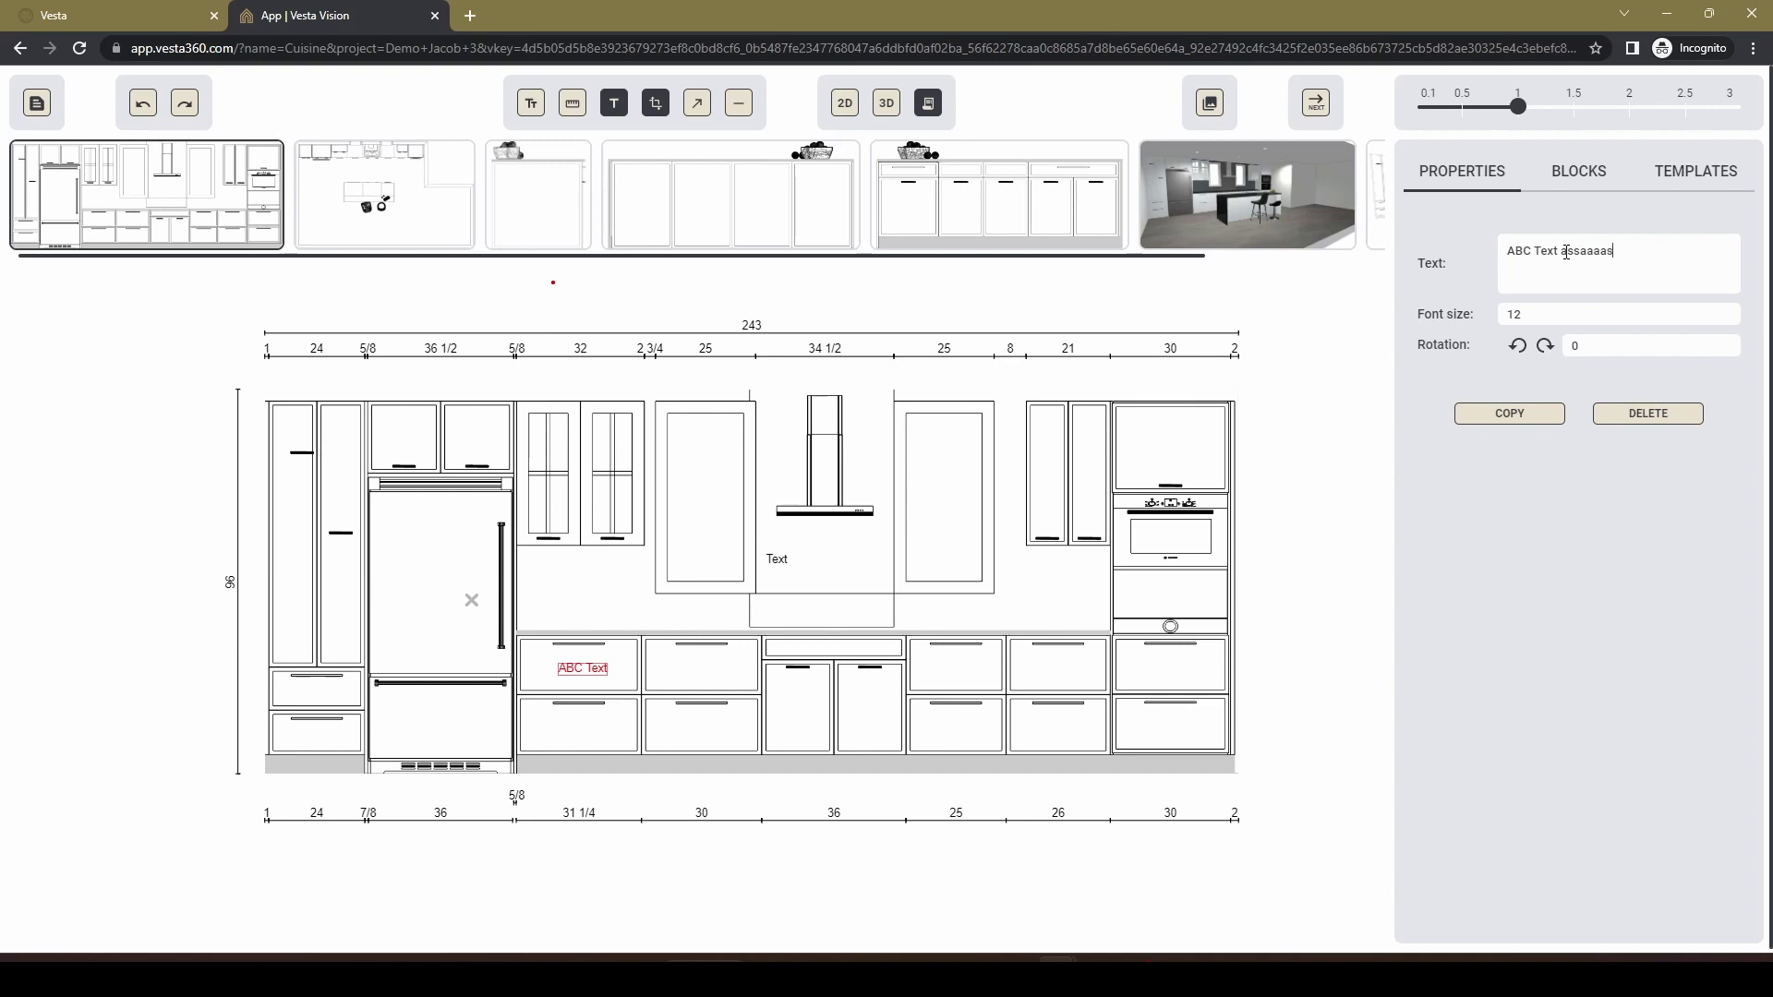
Append "assaaaaswee" to the ABC Text label and set its font size to 17.
click(1725, 310)
click(1725, 310)
click(1724, 310)
click(1725, 311)
click(1724, 310)
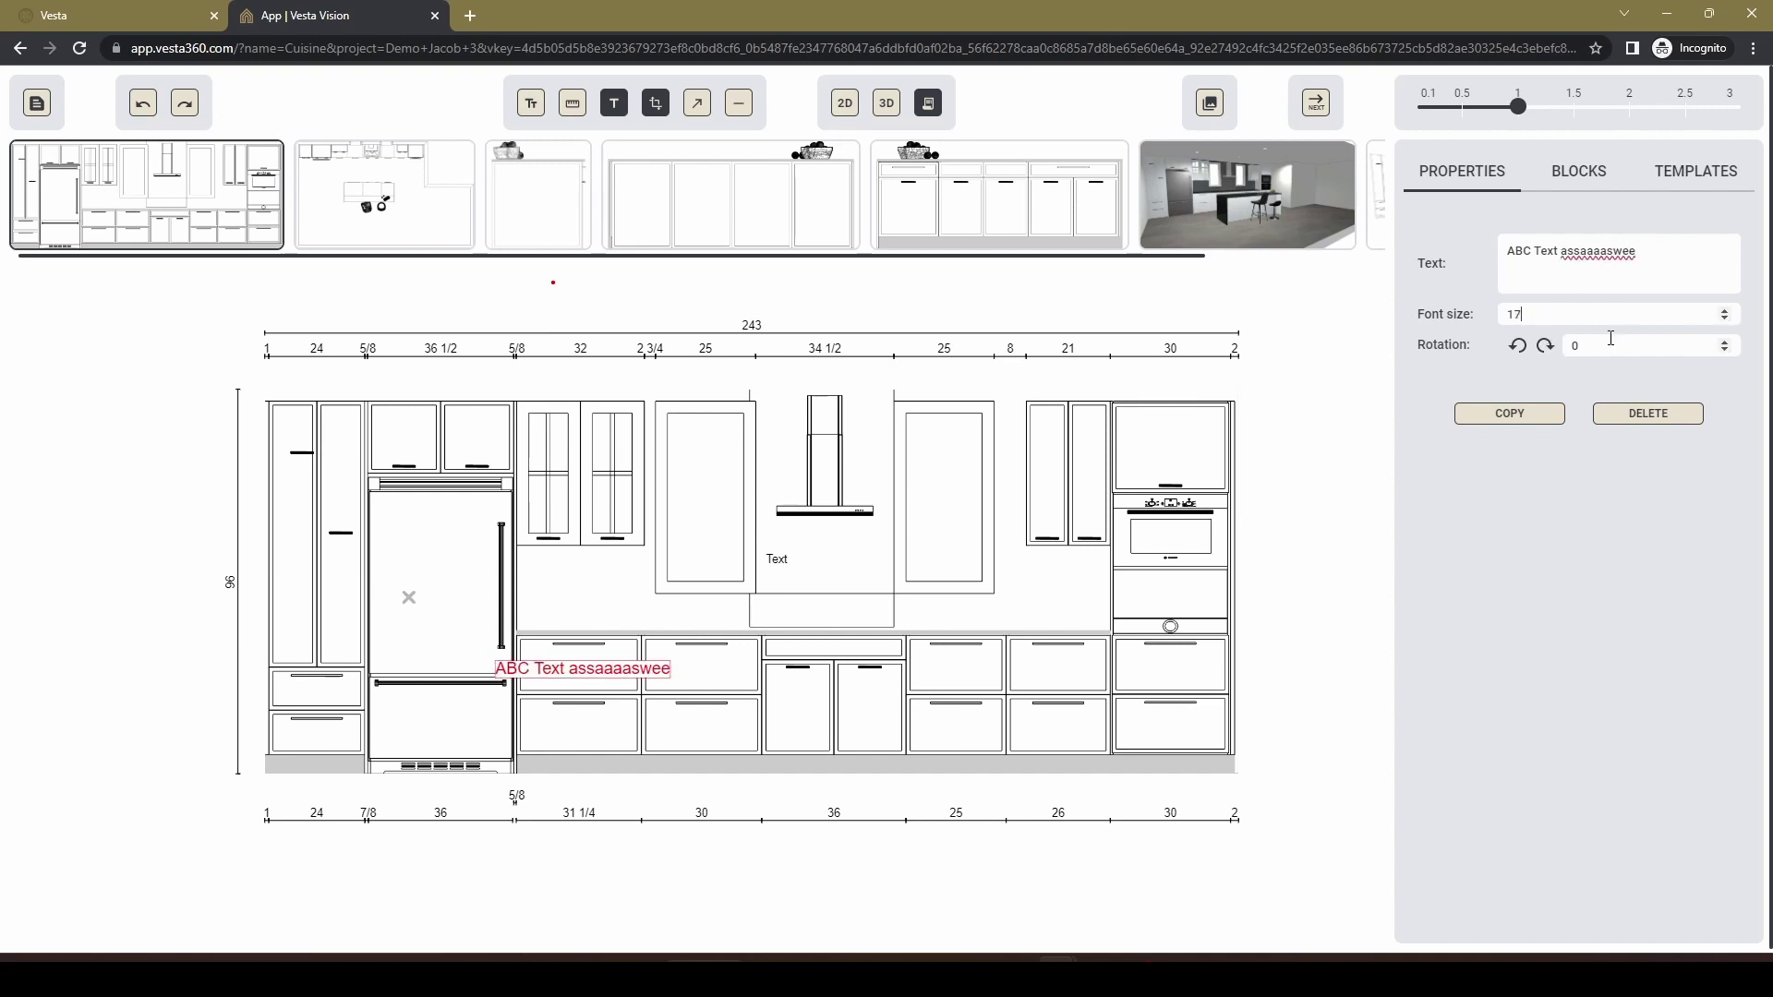
Rotate the ABC Text label a quarter turn counterclockwise to 270 and back to horizontal at 360.
click(1518, 347)
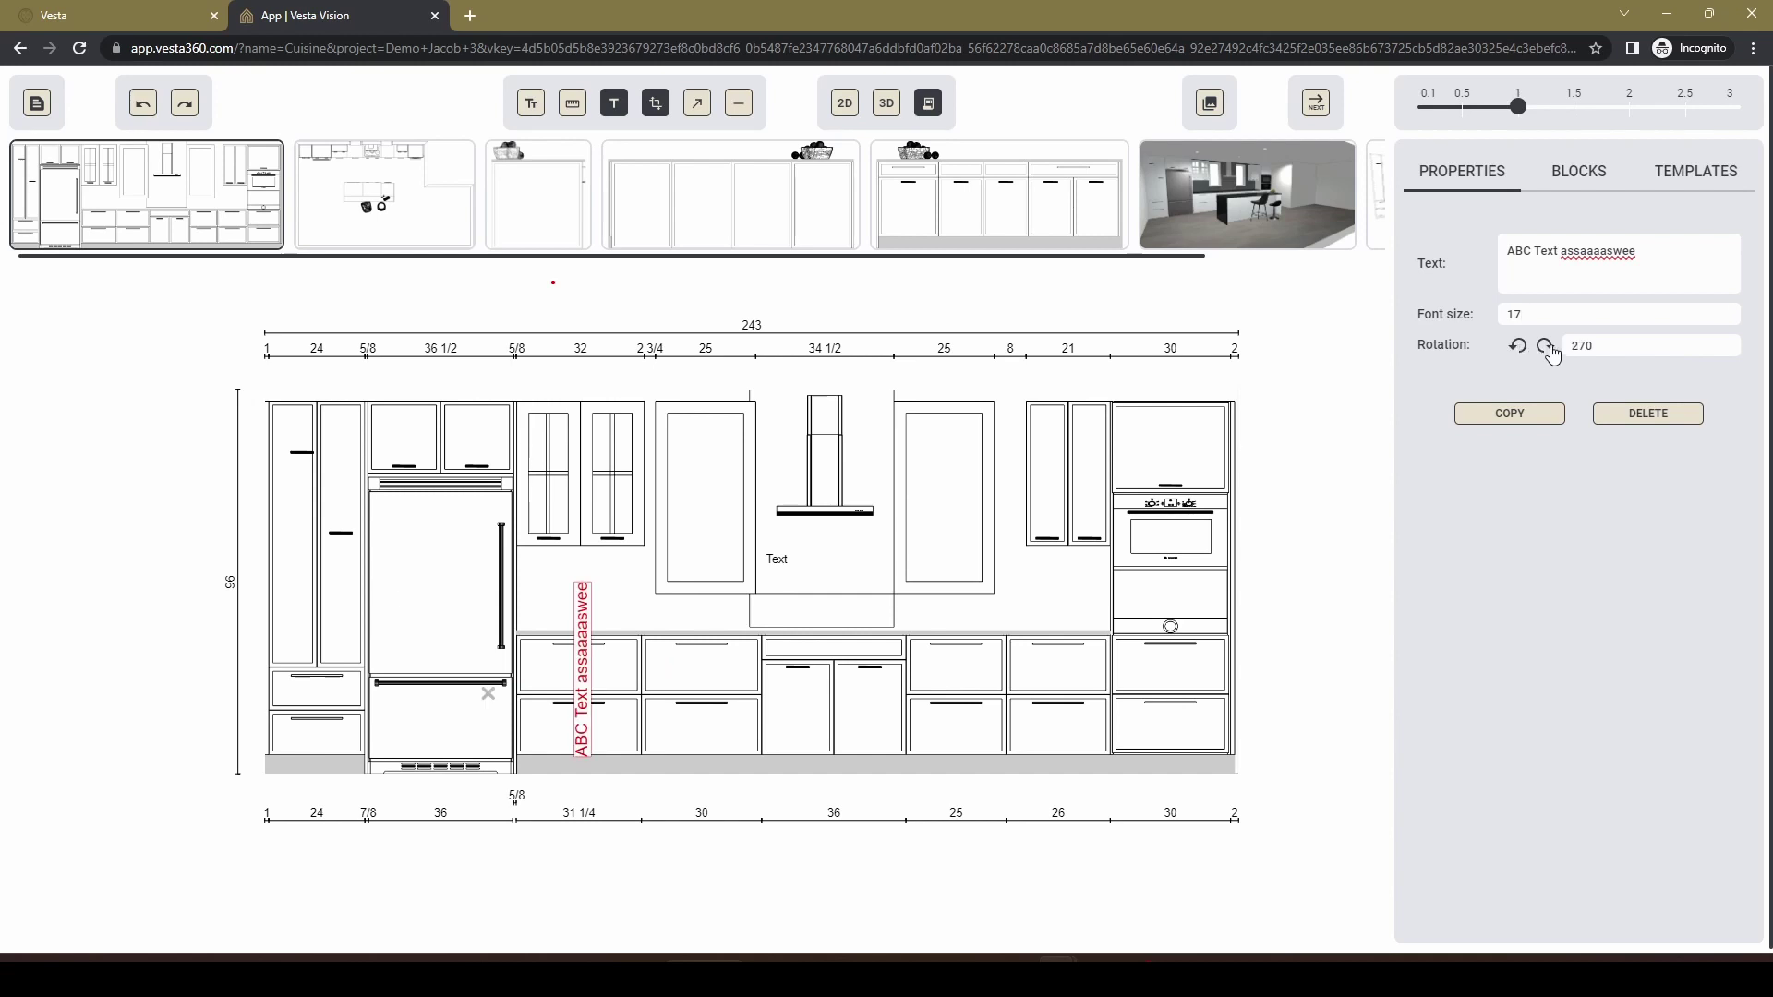
click(1547, 349)
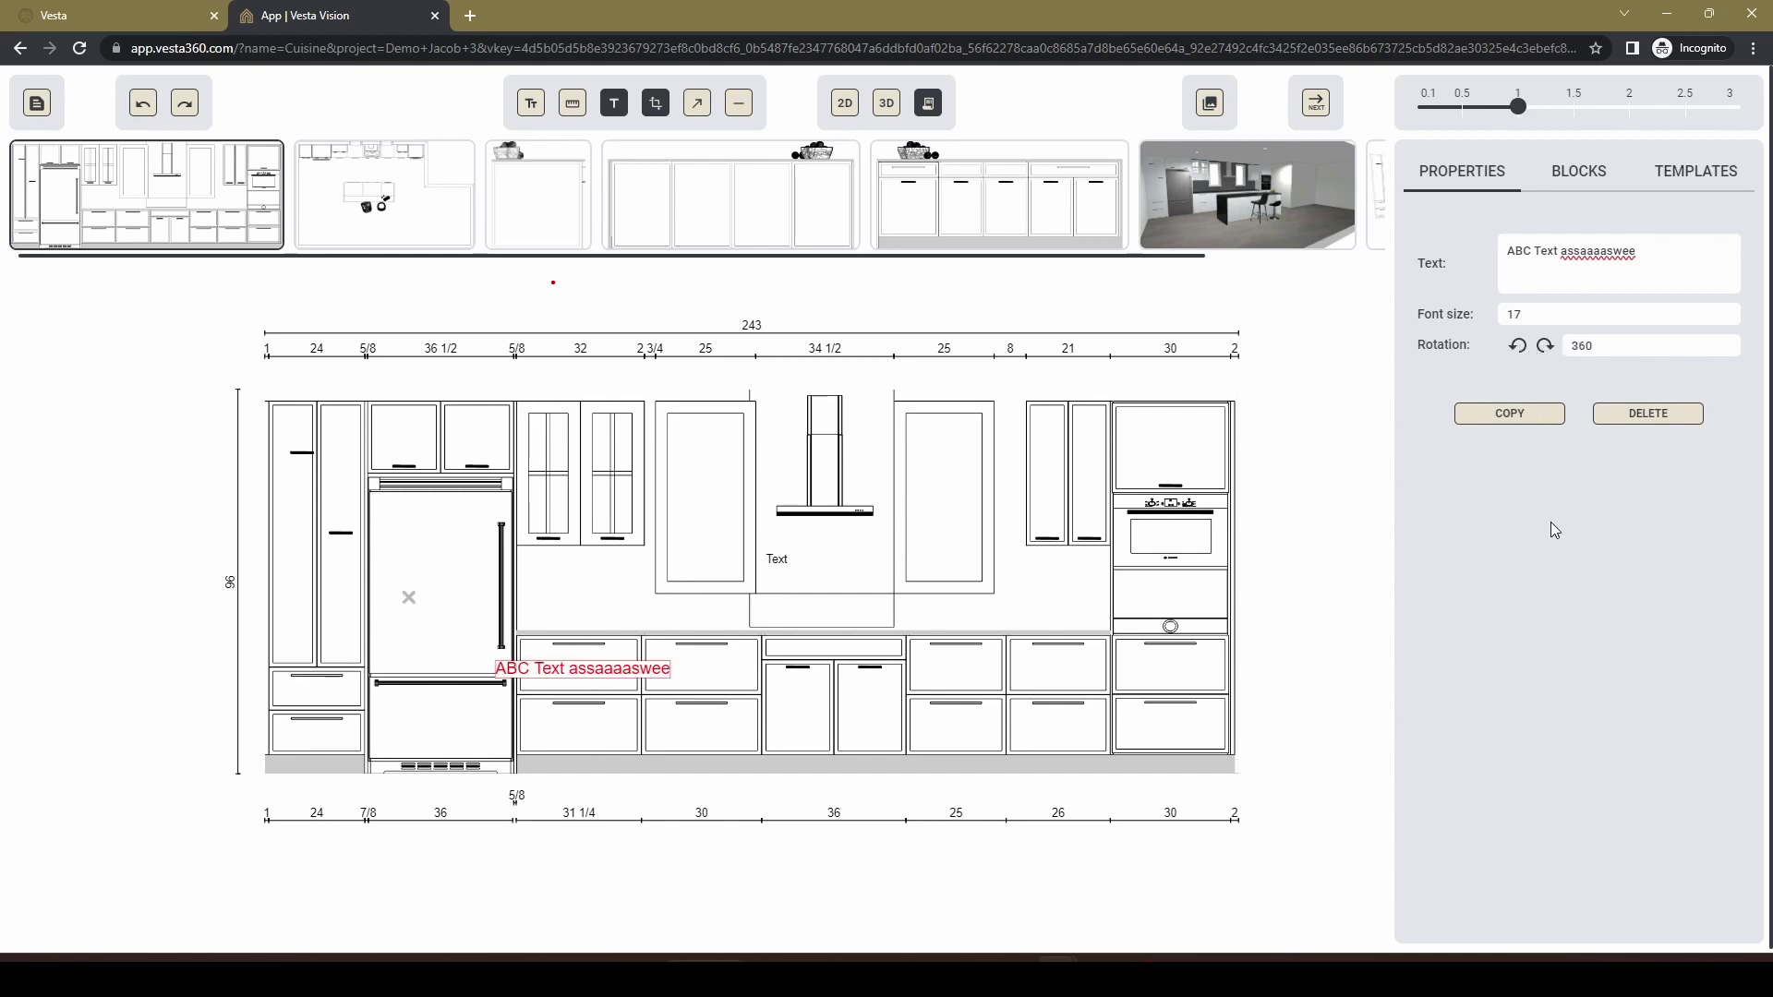
Place a copy of the ABC Text label above the base cabinets right of the hood and delete that copy.
click(1513, 413)
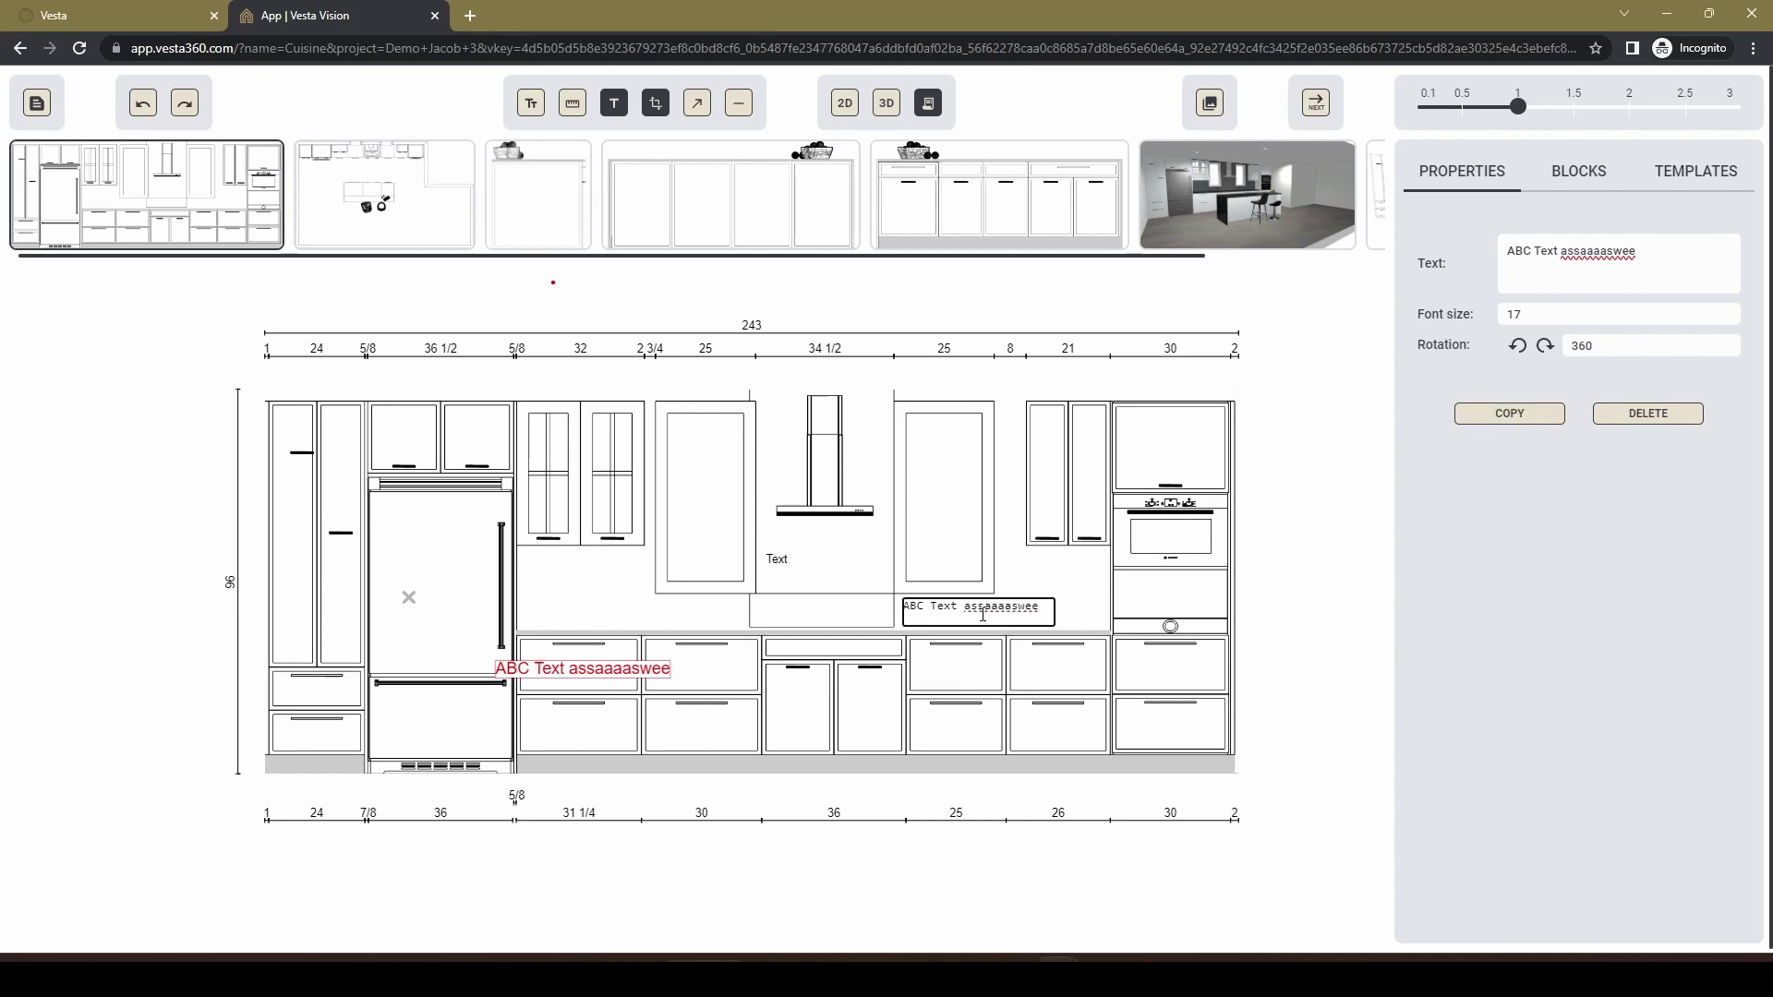
click(1019, 613)
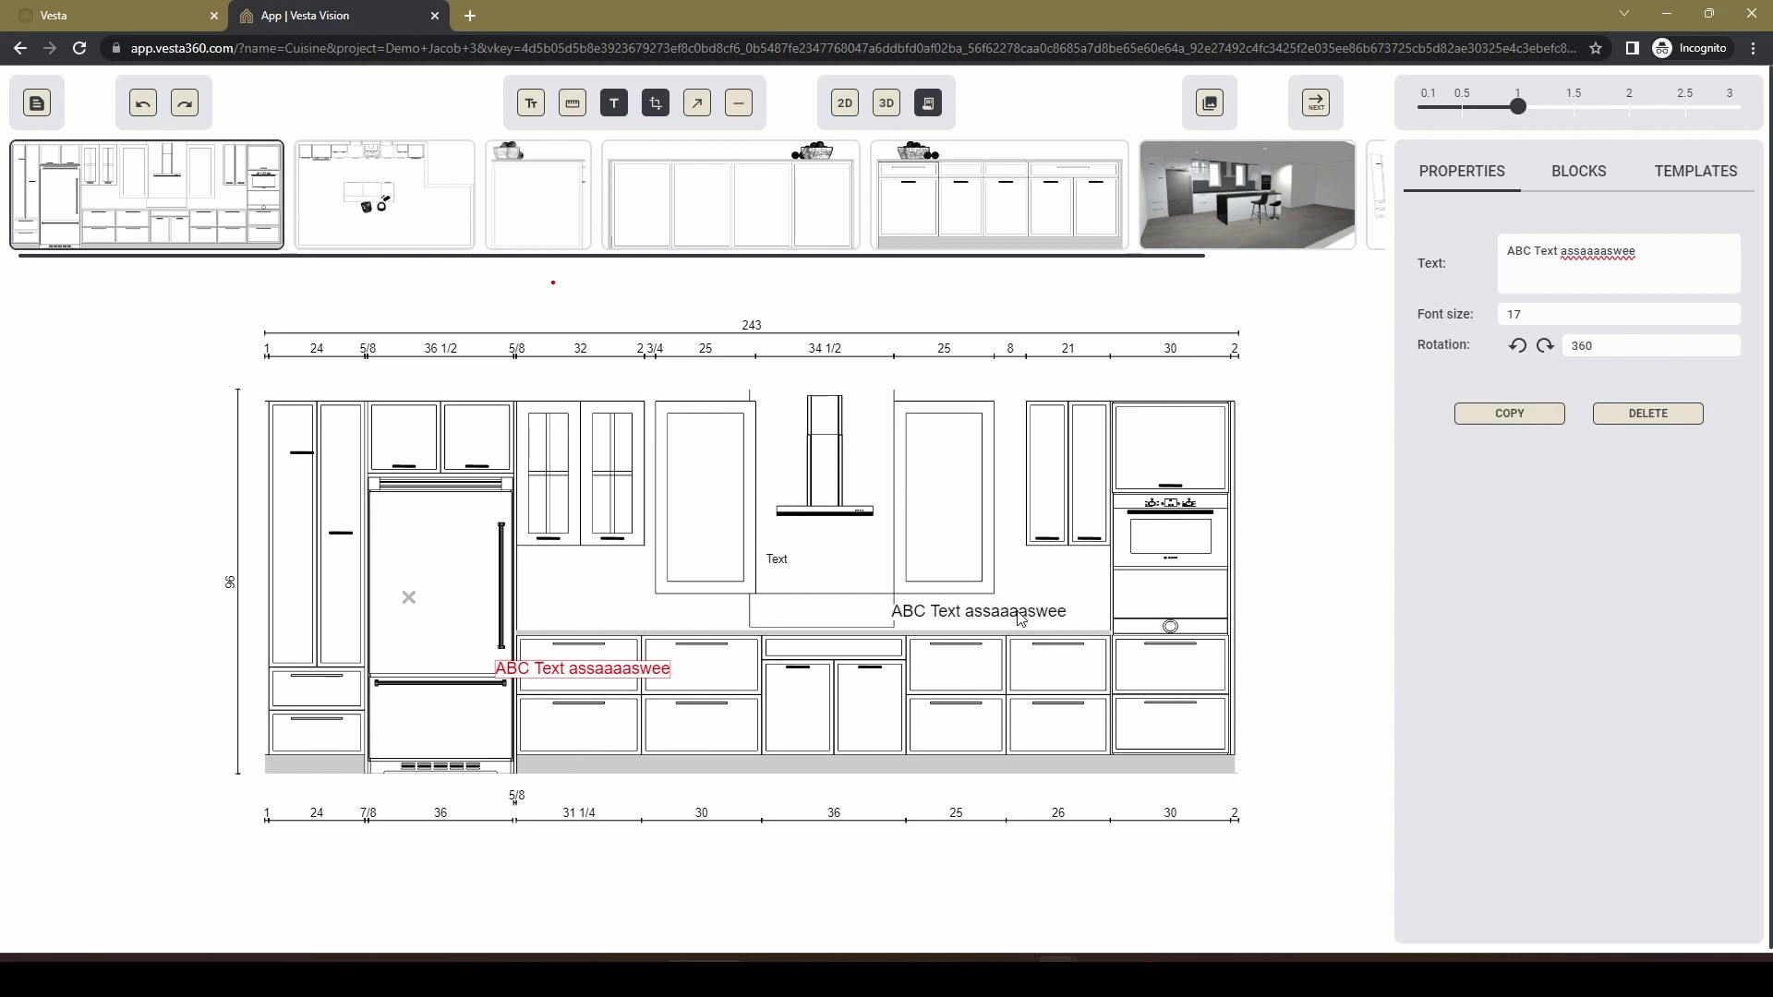
click(972, 624)
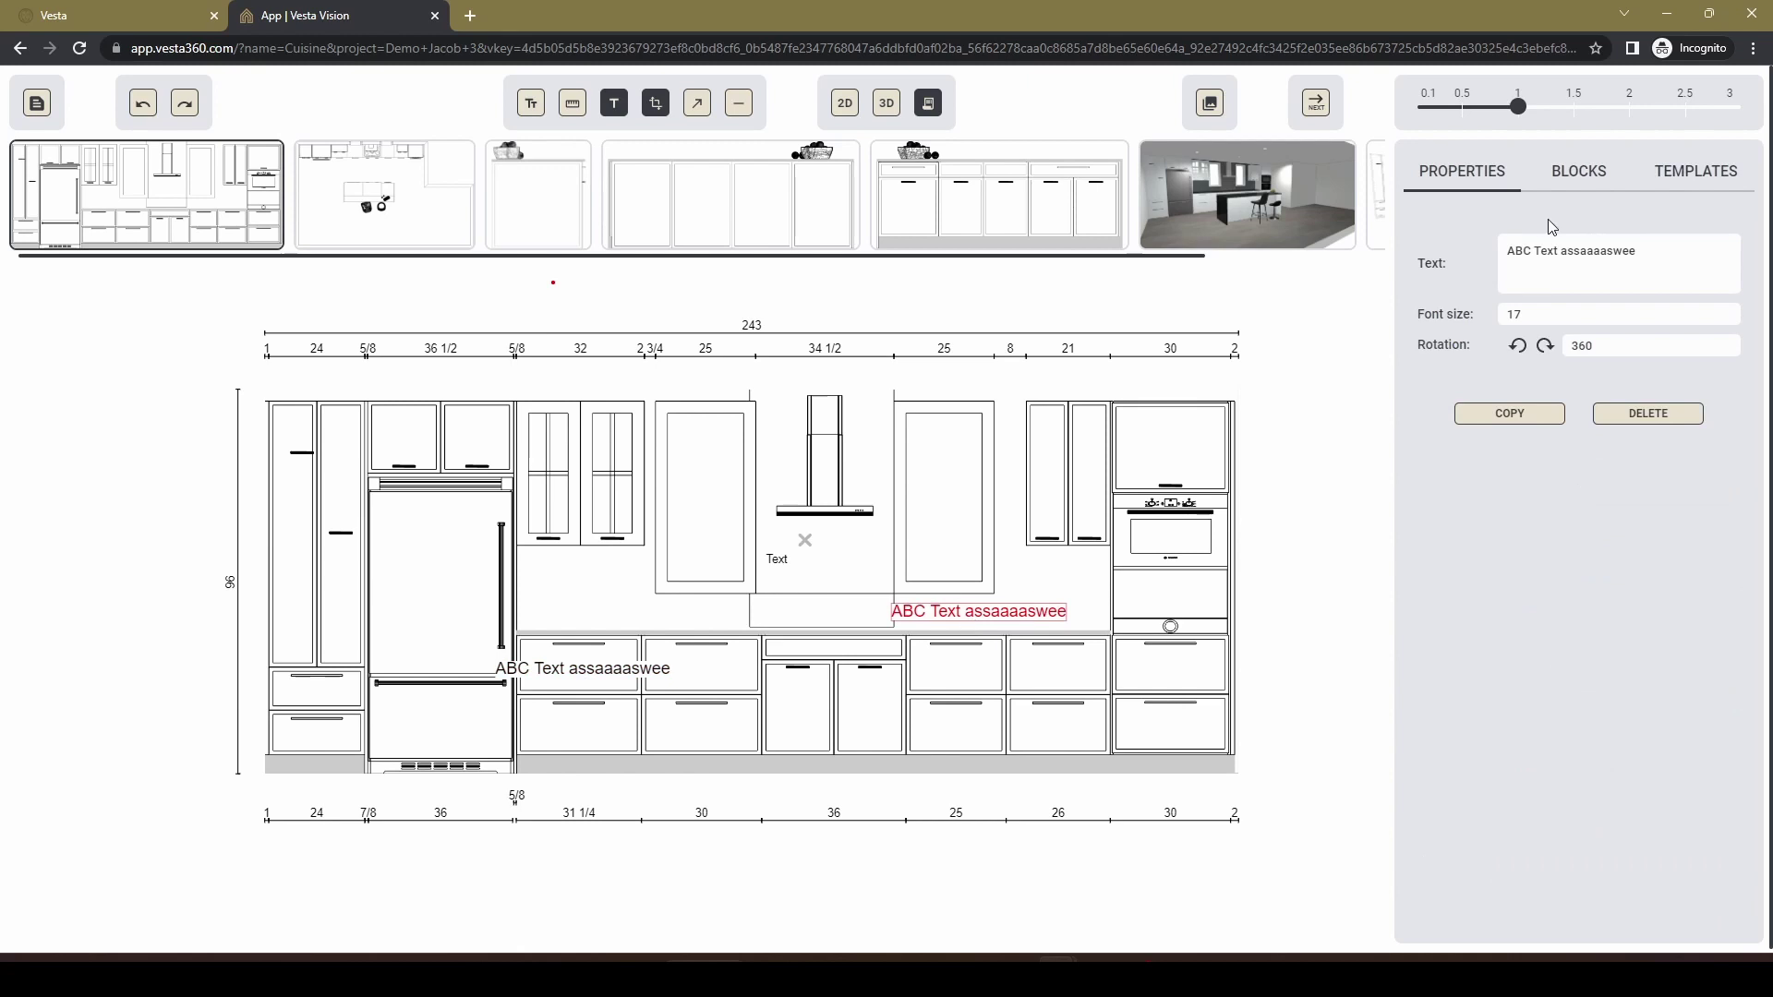
click(1622, 418)
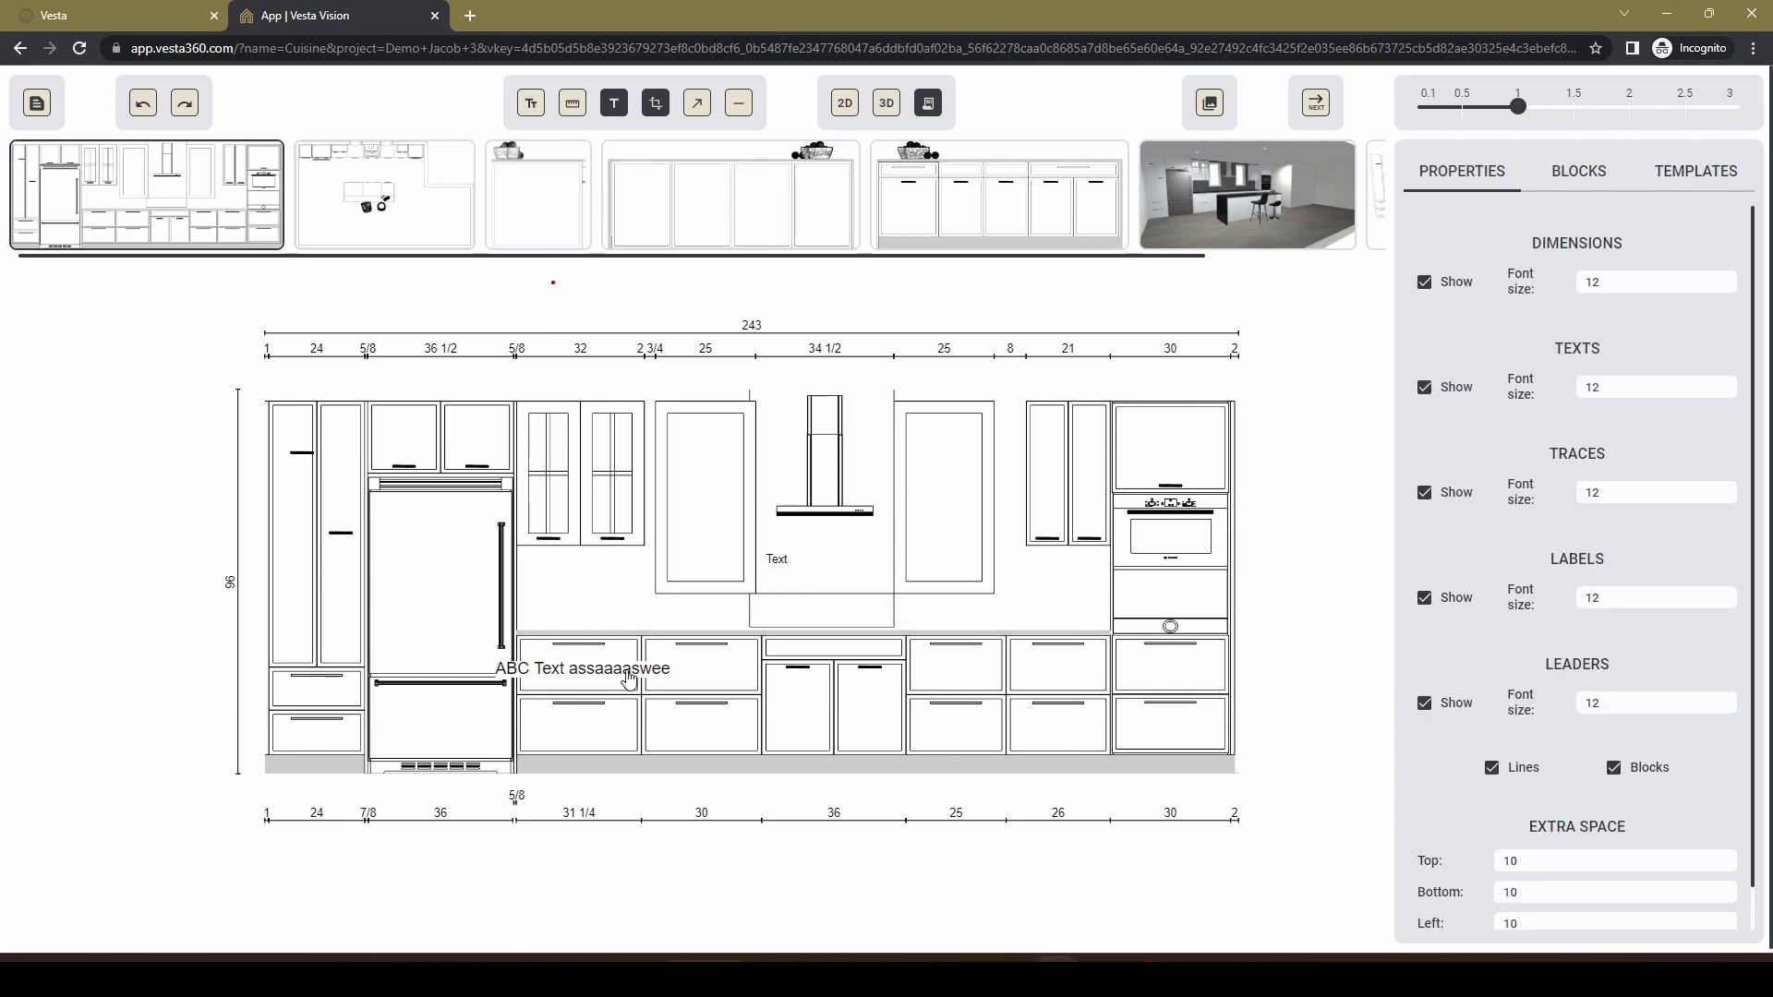
Shorten the label back to "ABC Text" and centre it on the upper drawer front right of the refrigerator.
drag(564, 683, 589, 677)
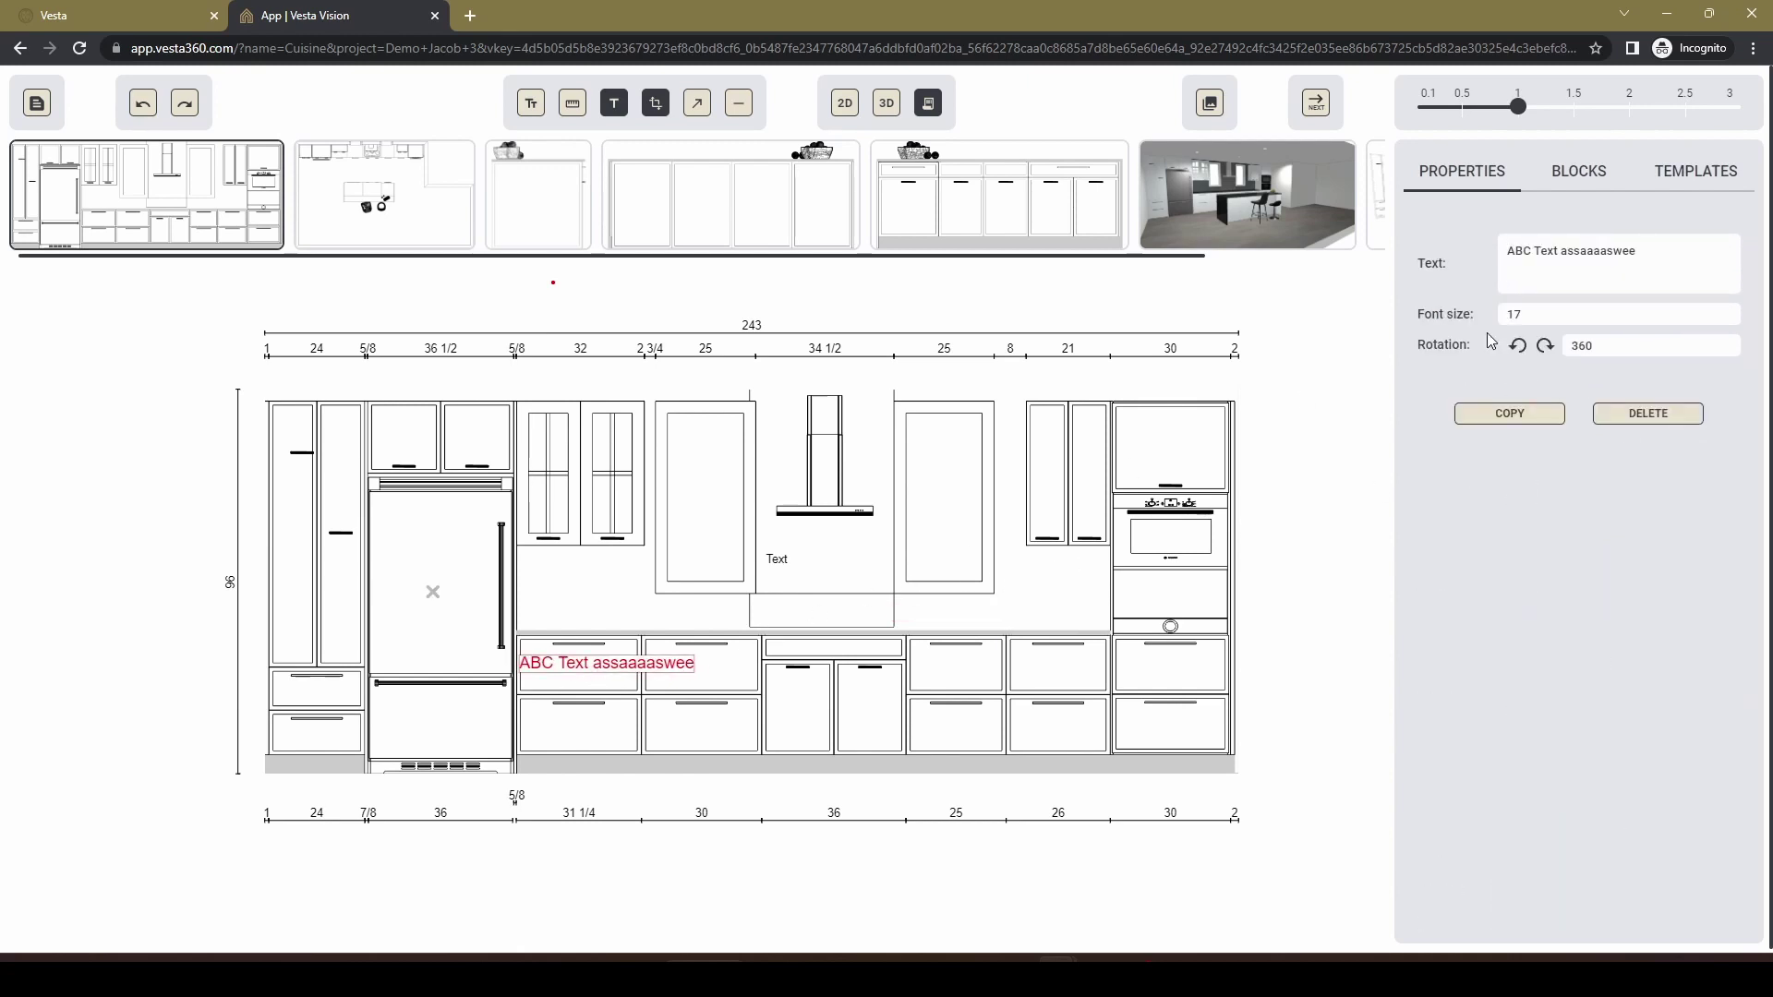
drag(1567, 251, 1653, 251)
key(BackSpace)
click(1074, 579)
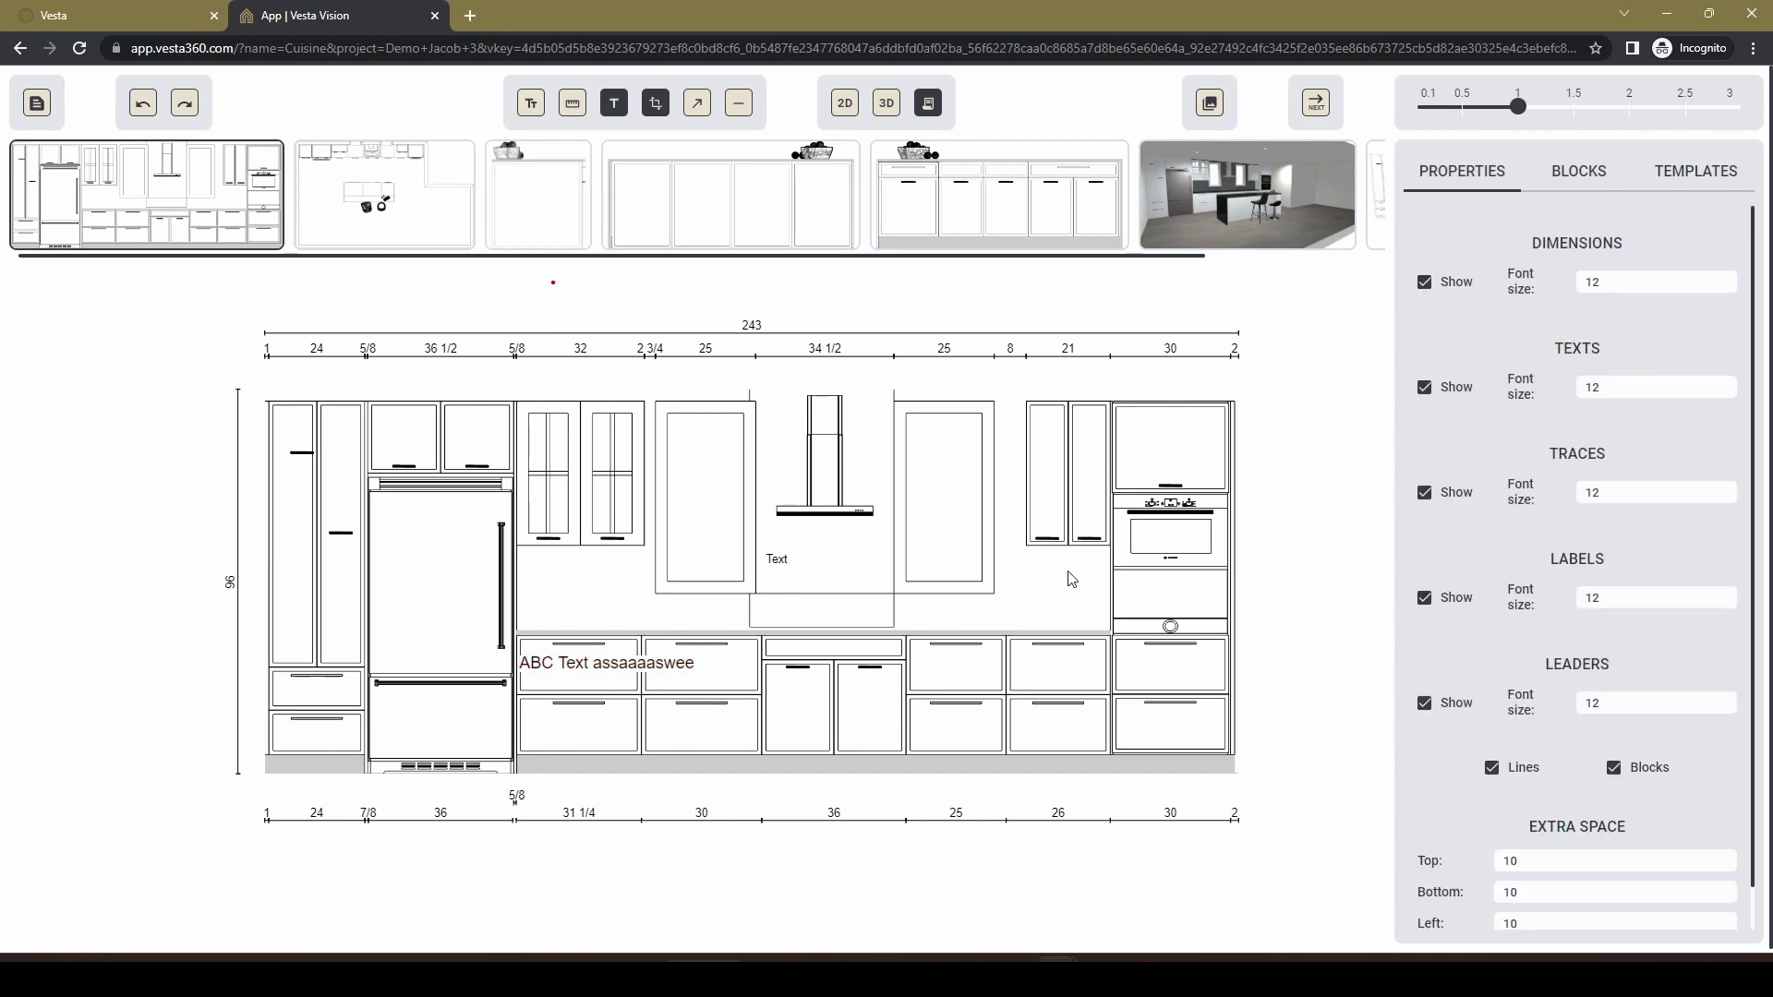
click(634, 673)
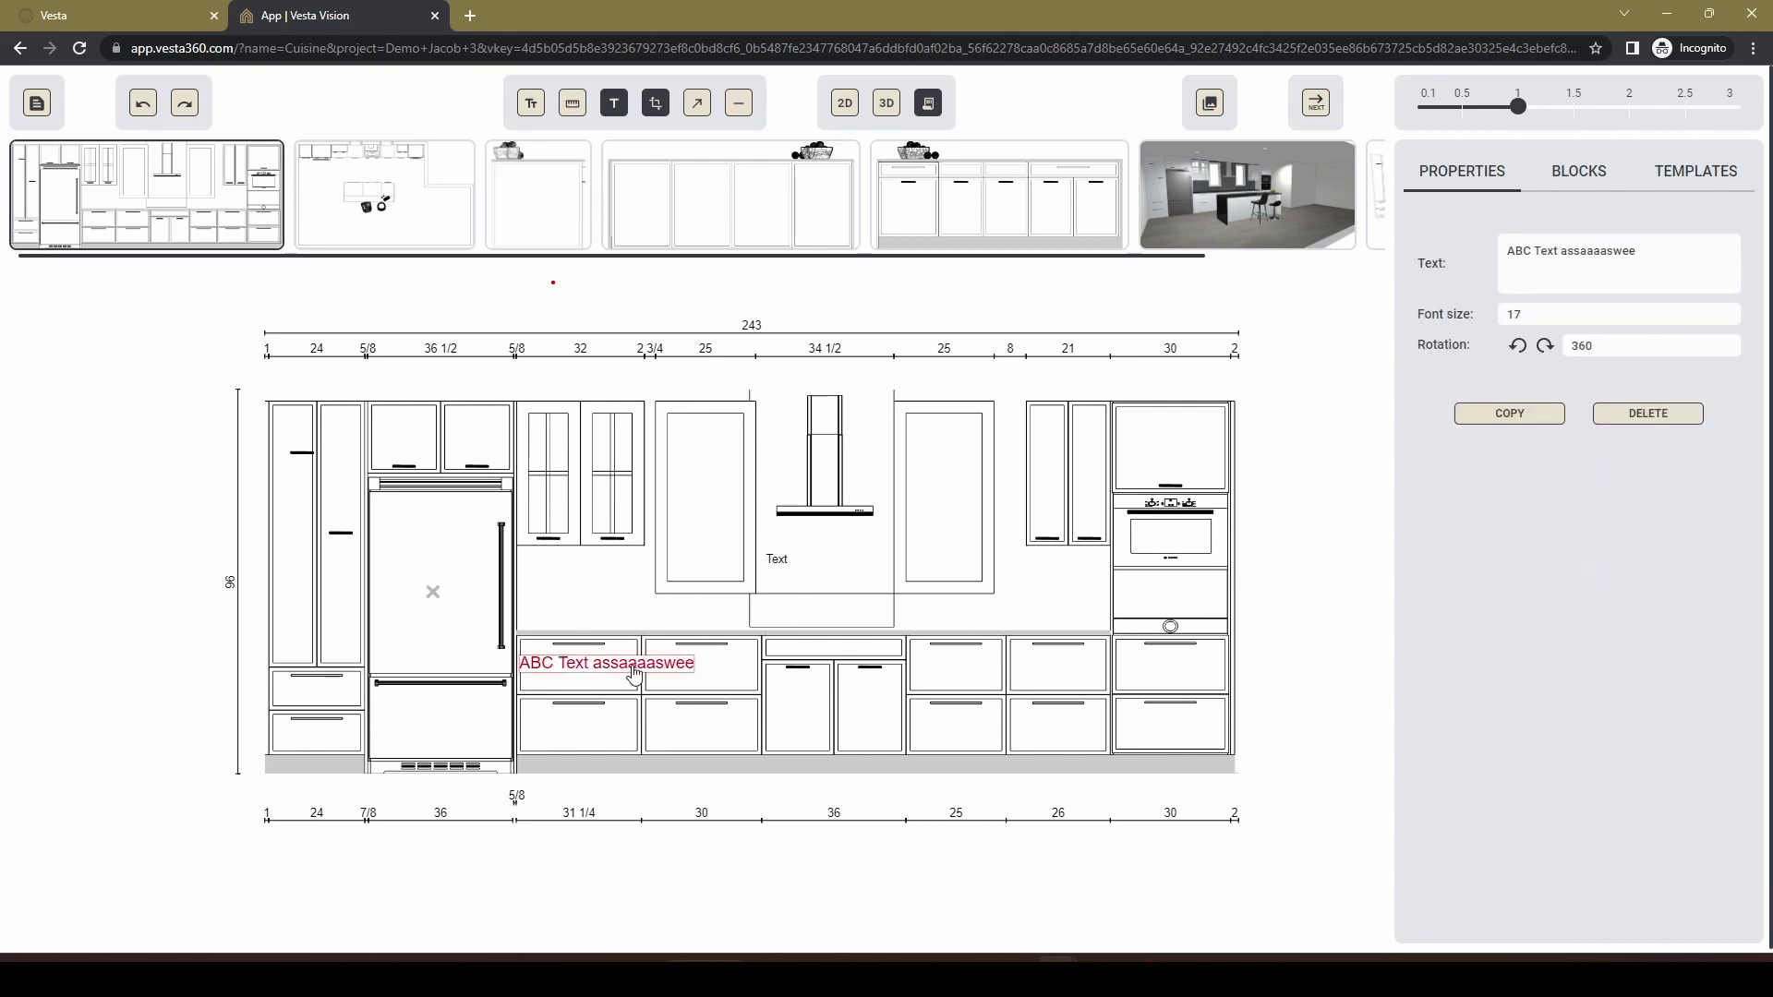
double_click(1627, 247)
key(BackSpace)
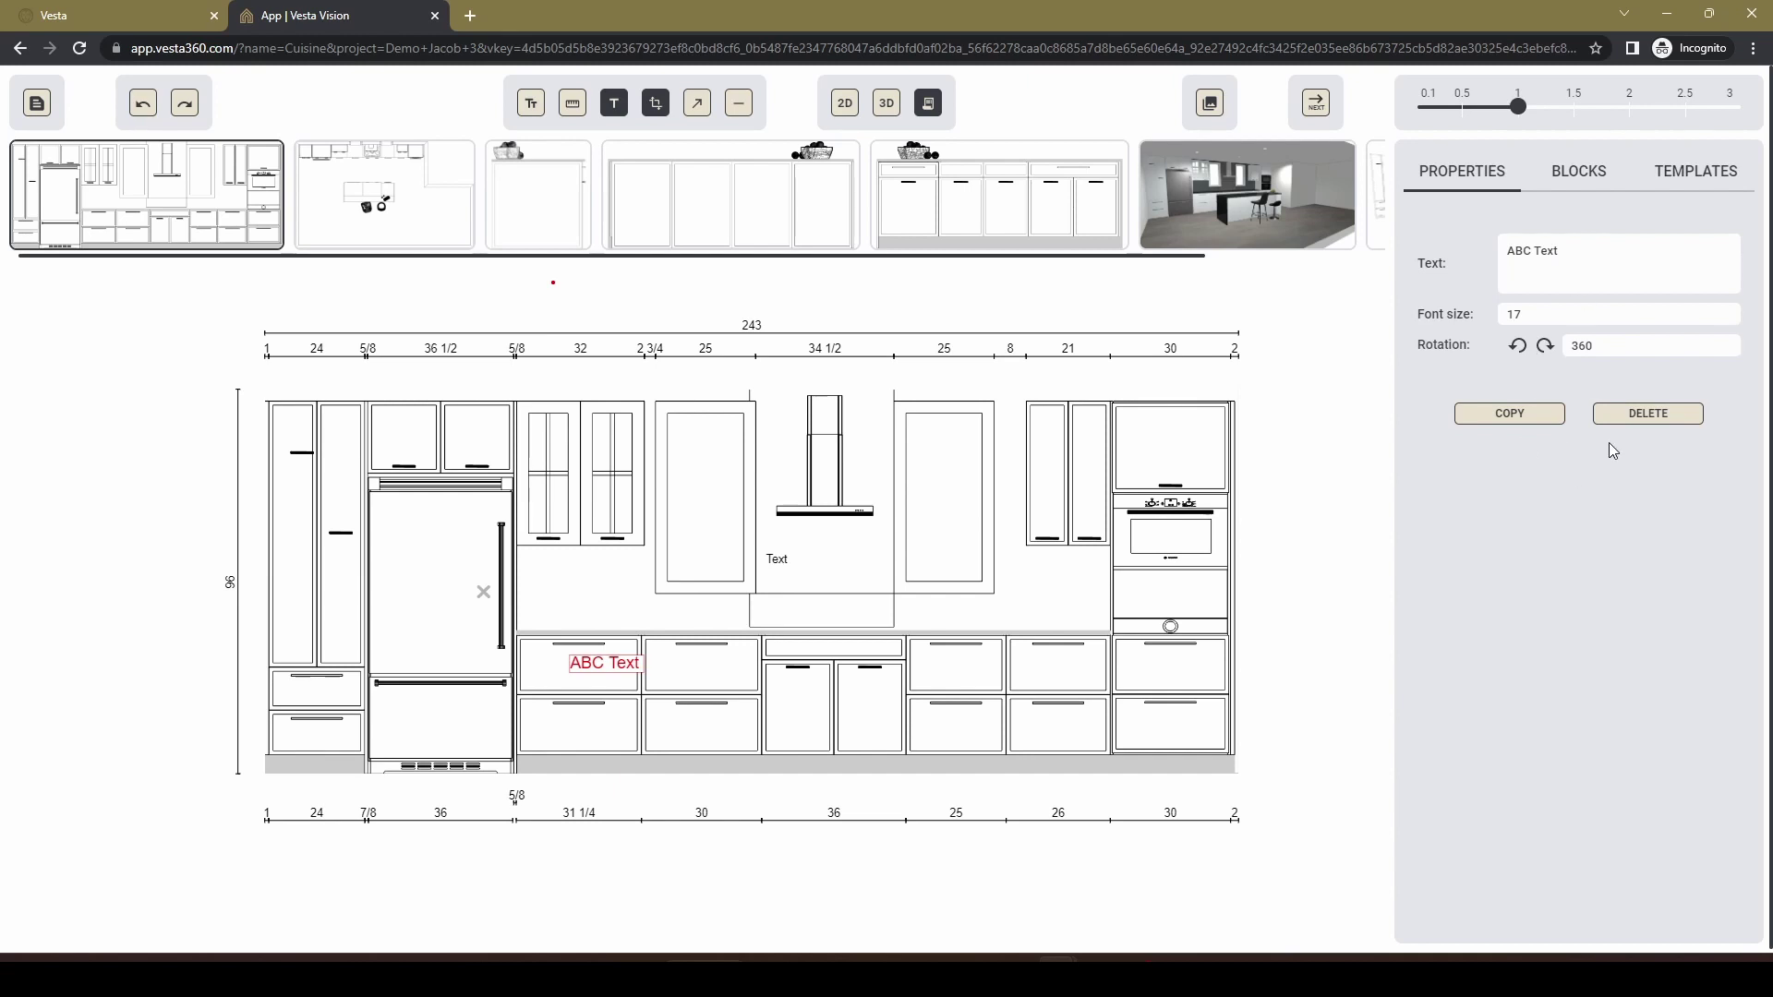
drag(591, 669, 568, 672)
click(677, 617)
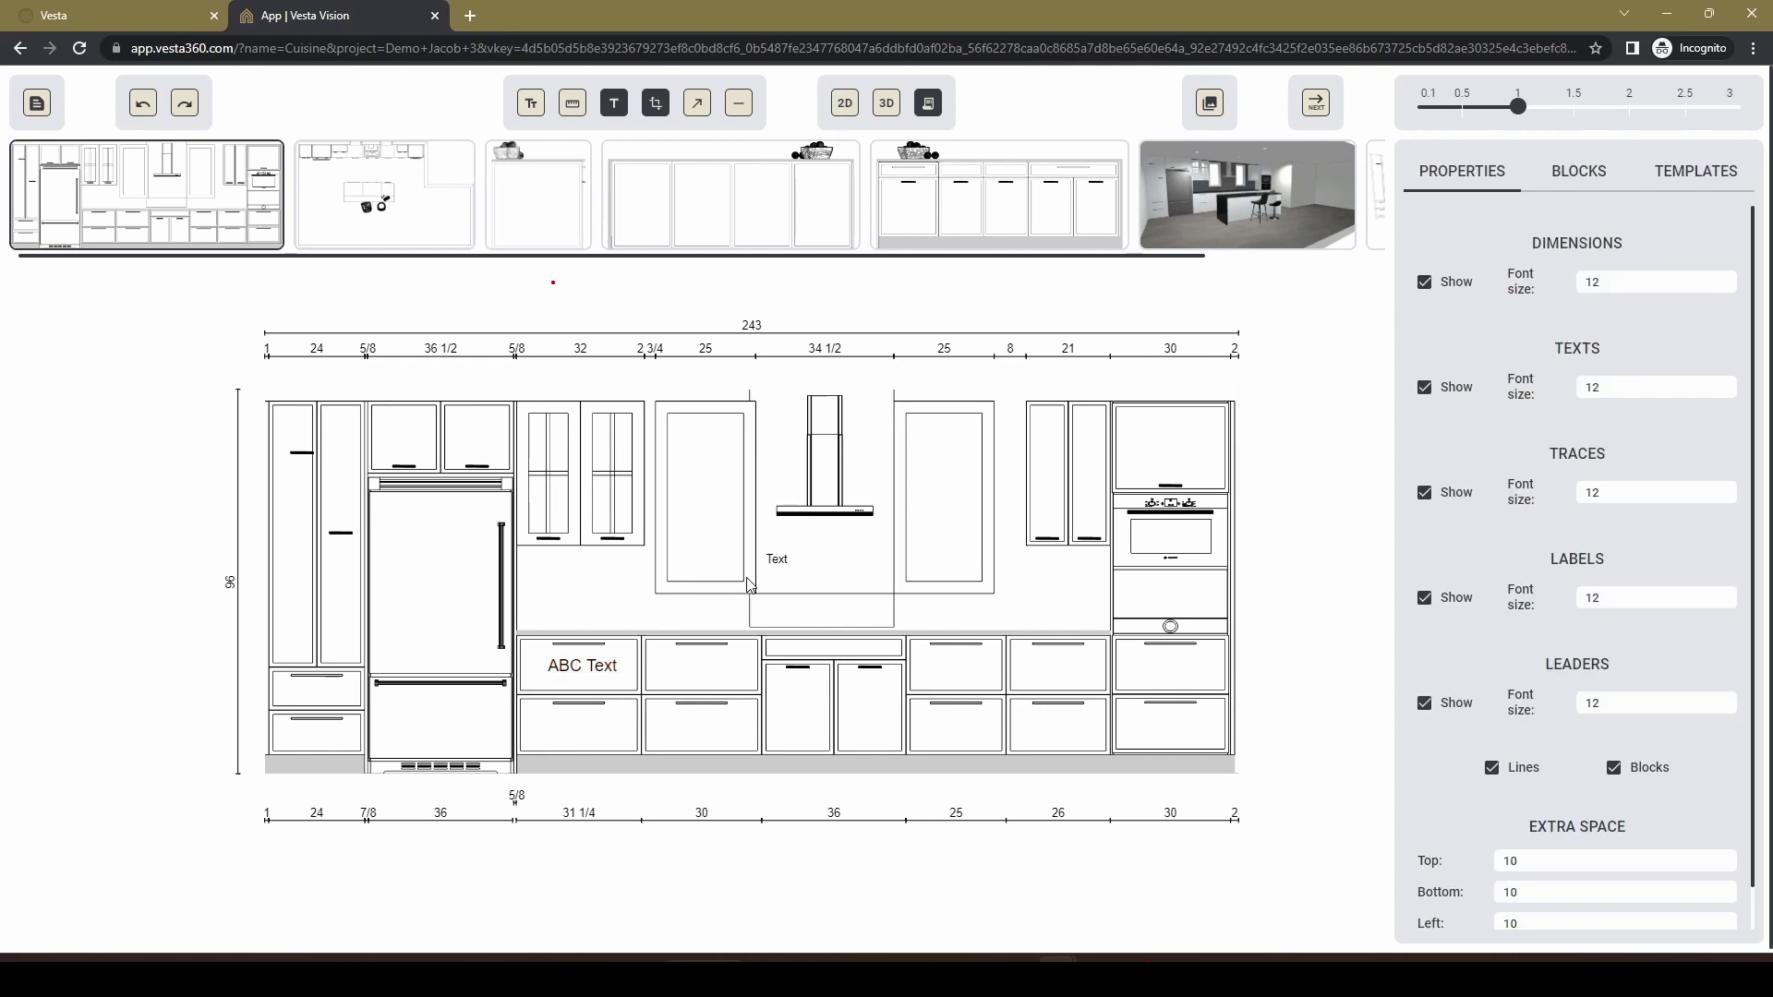
Centre the "Text" label below the range hood.
drag(772, 570, 818, 567)
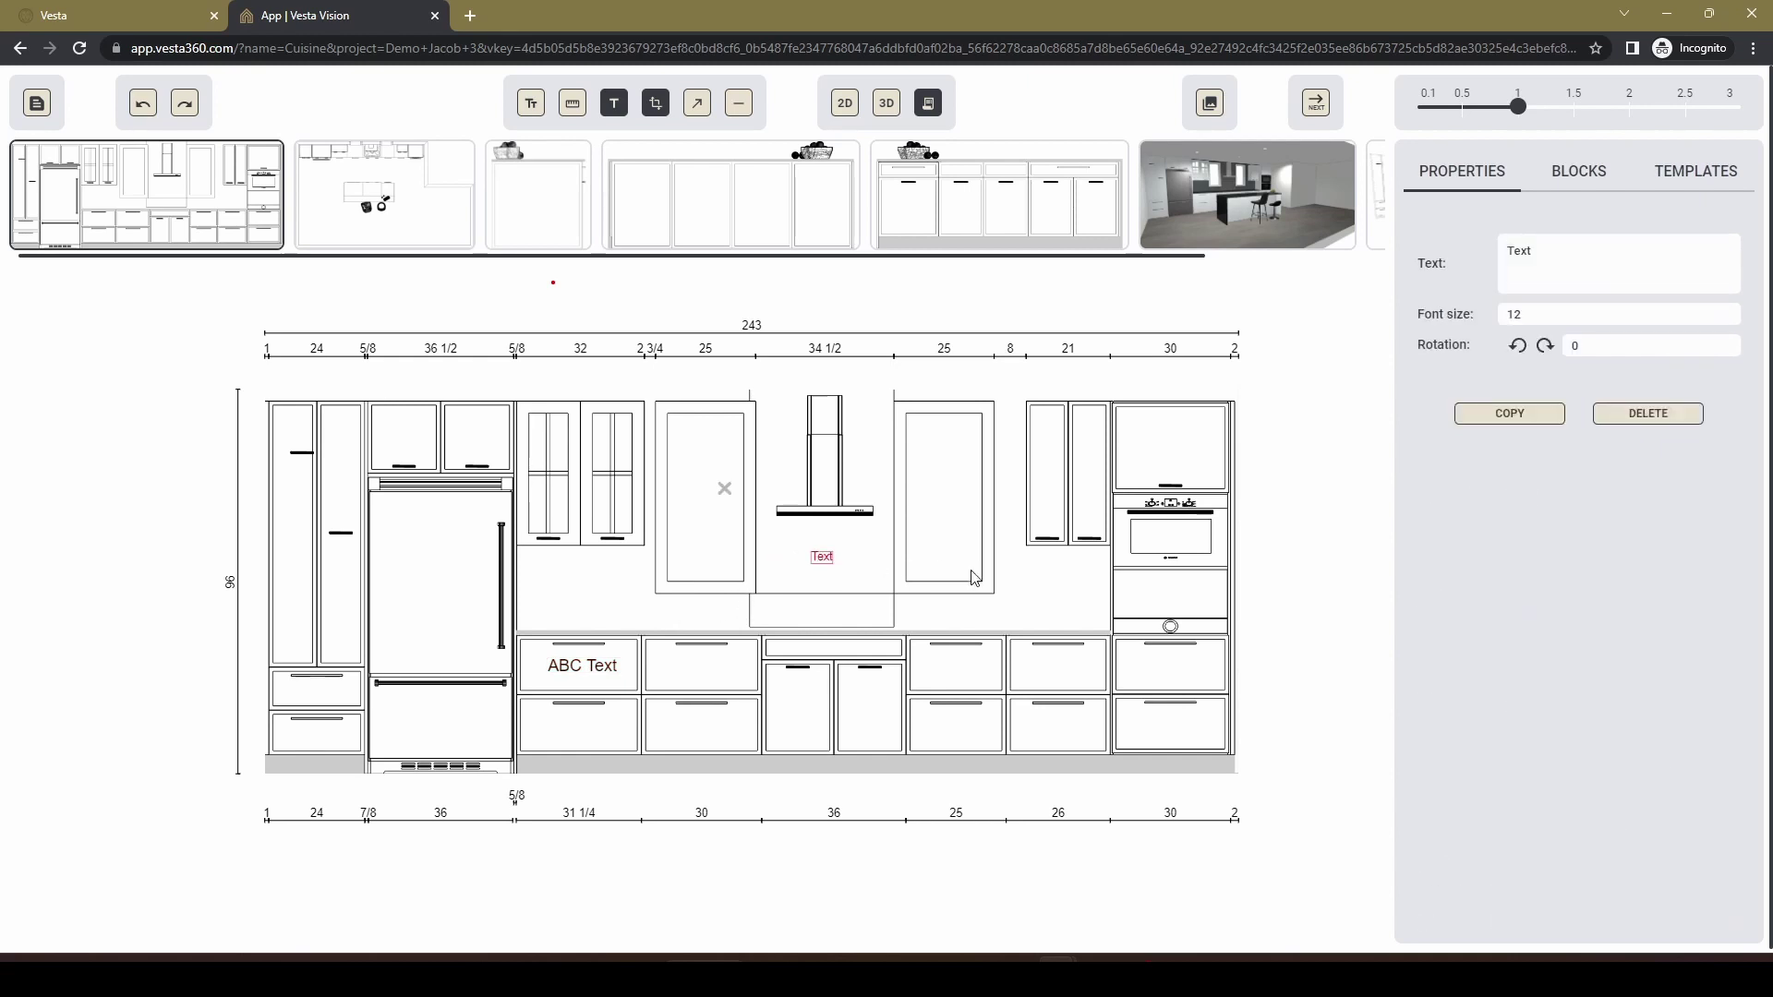
click(1074, 592)
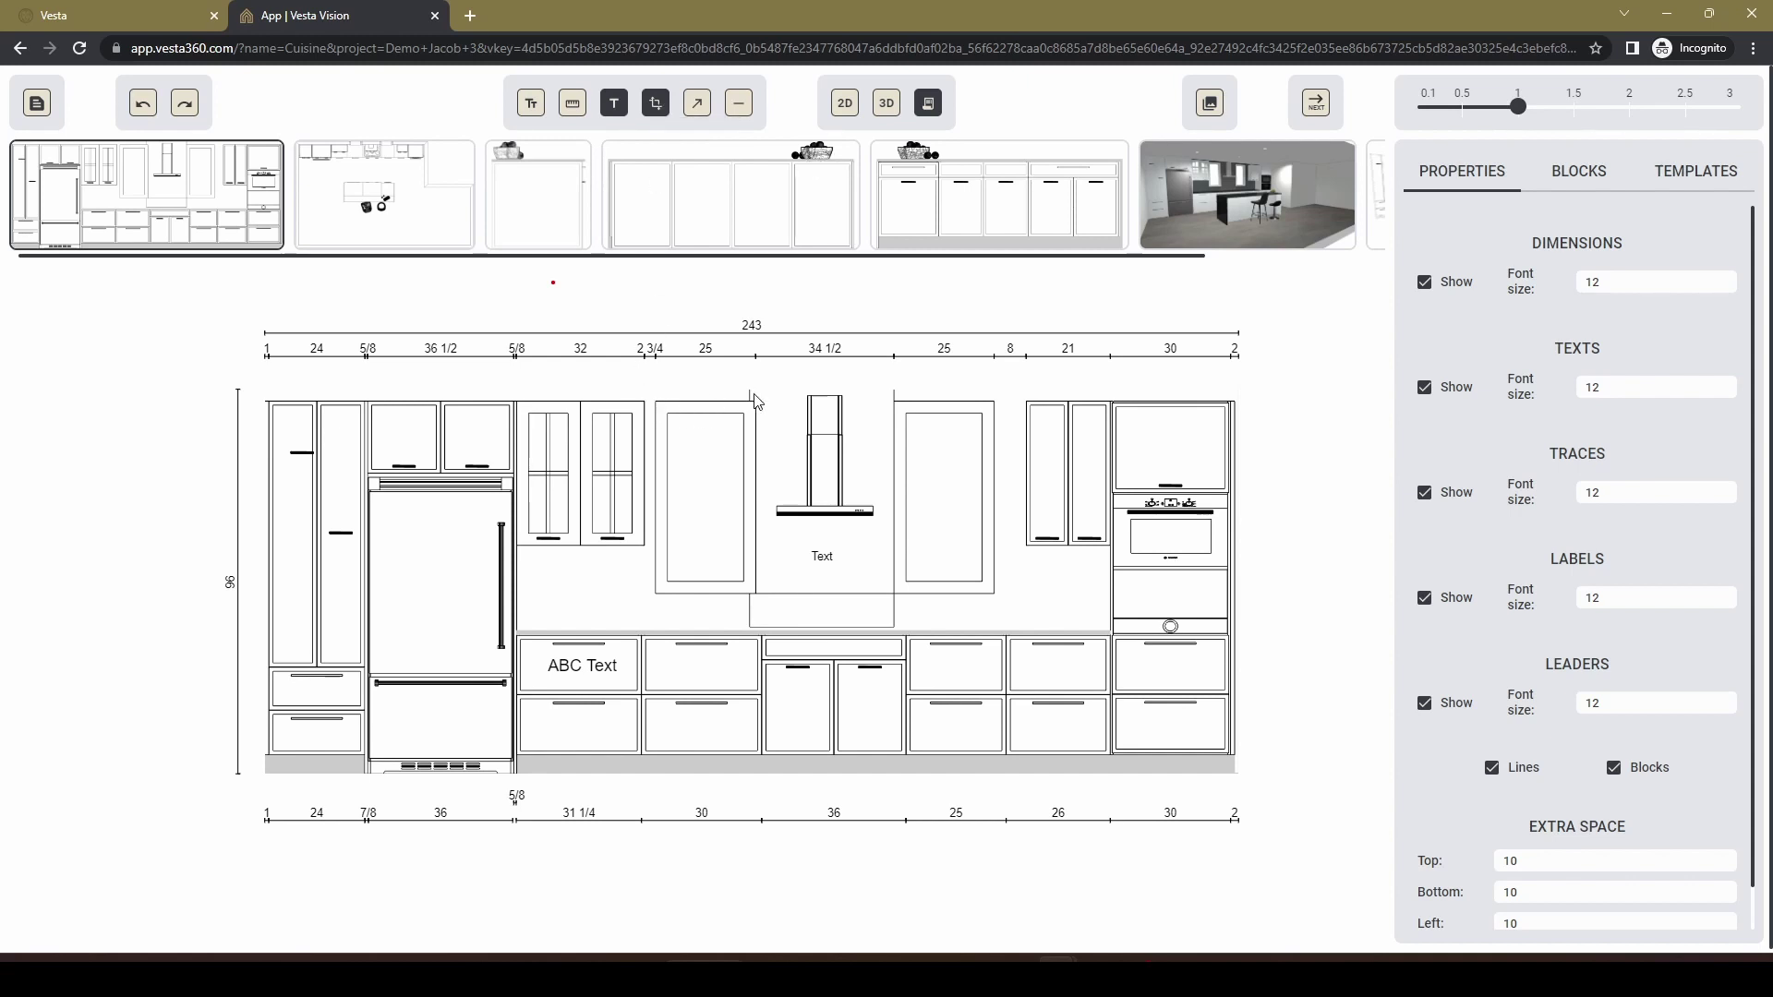
Switch to free-angle drawing and dimension the right glass door diagonally from its upper-right to its lower-left corner.
click(652, 108)
click(573, 104)
click(644, 401)
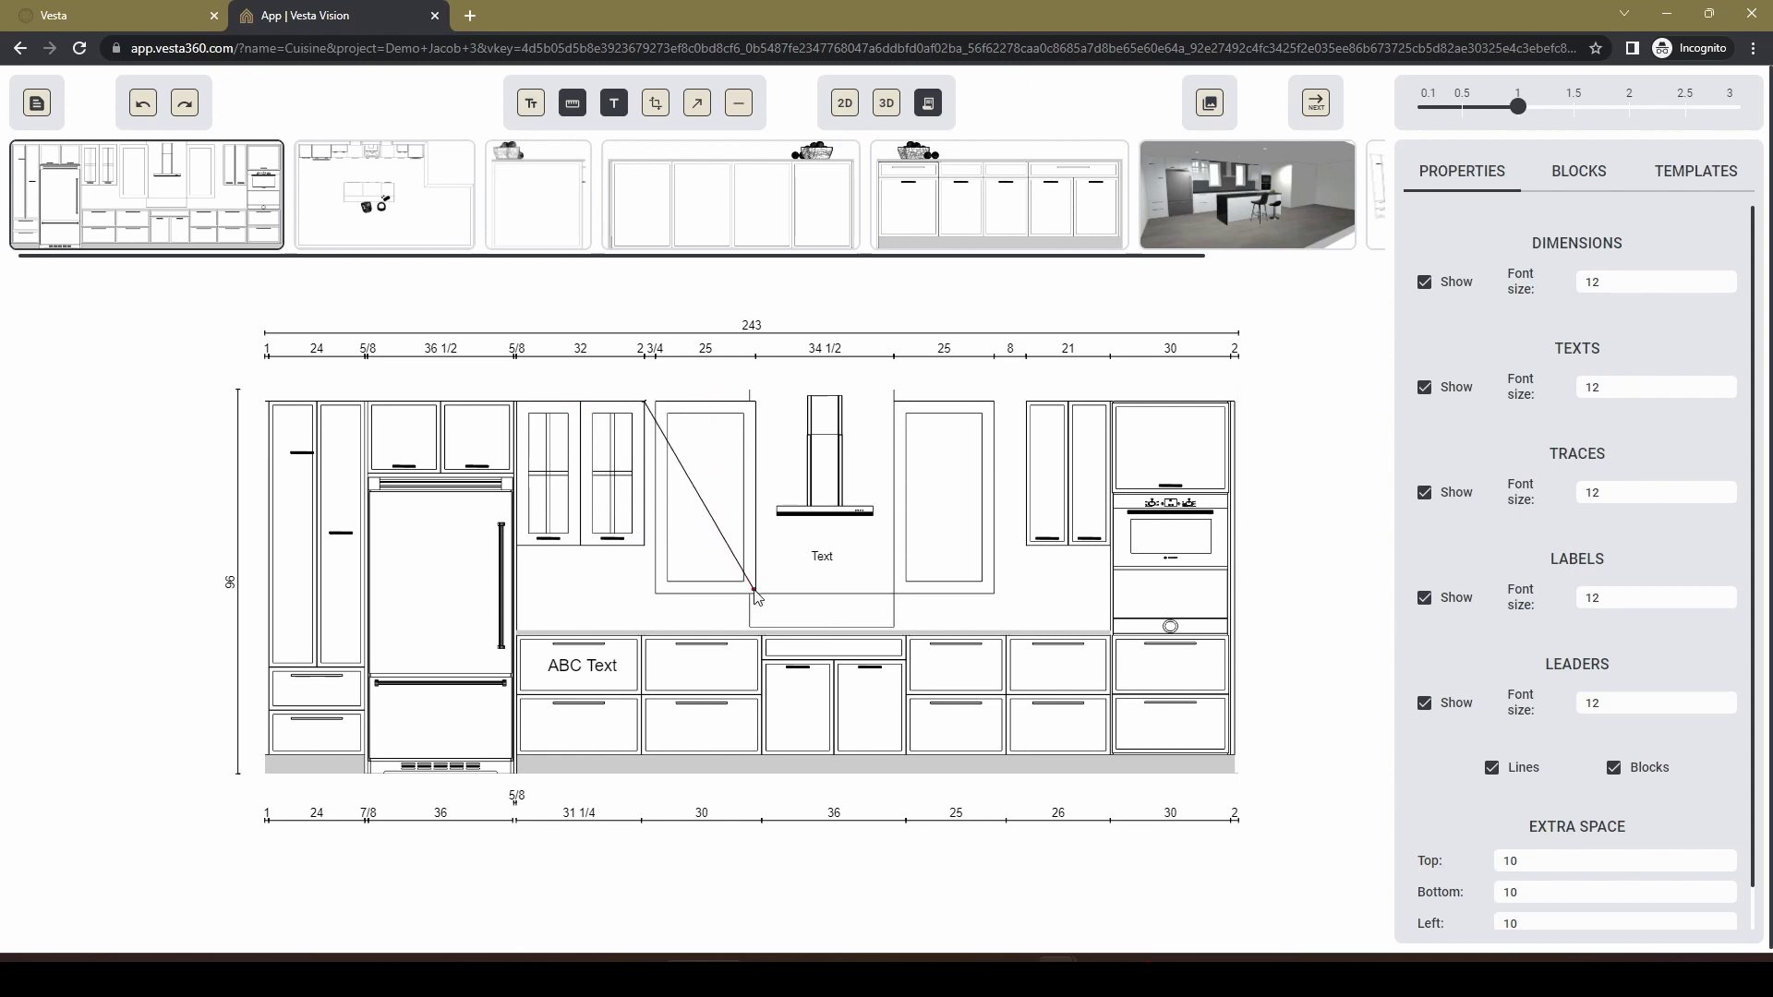
click(589, 545)
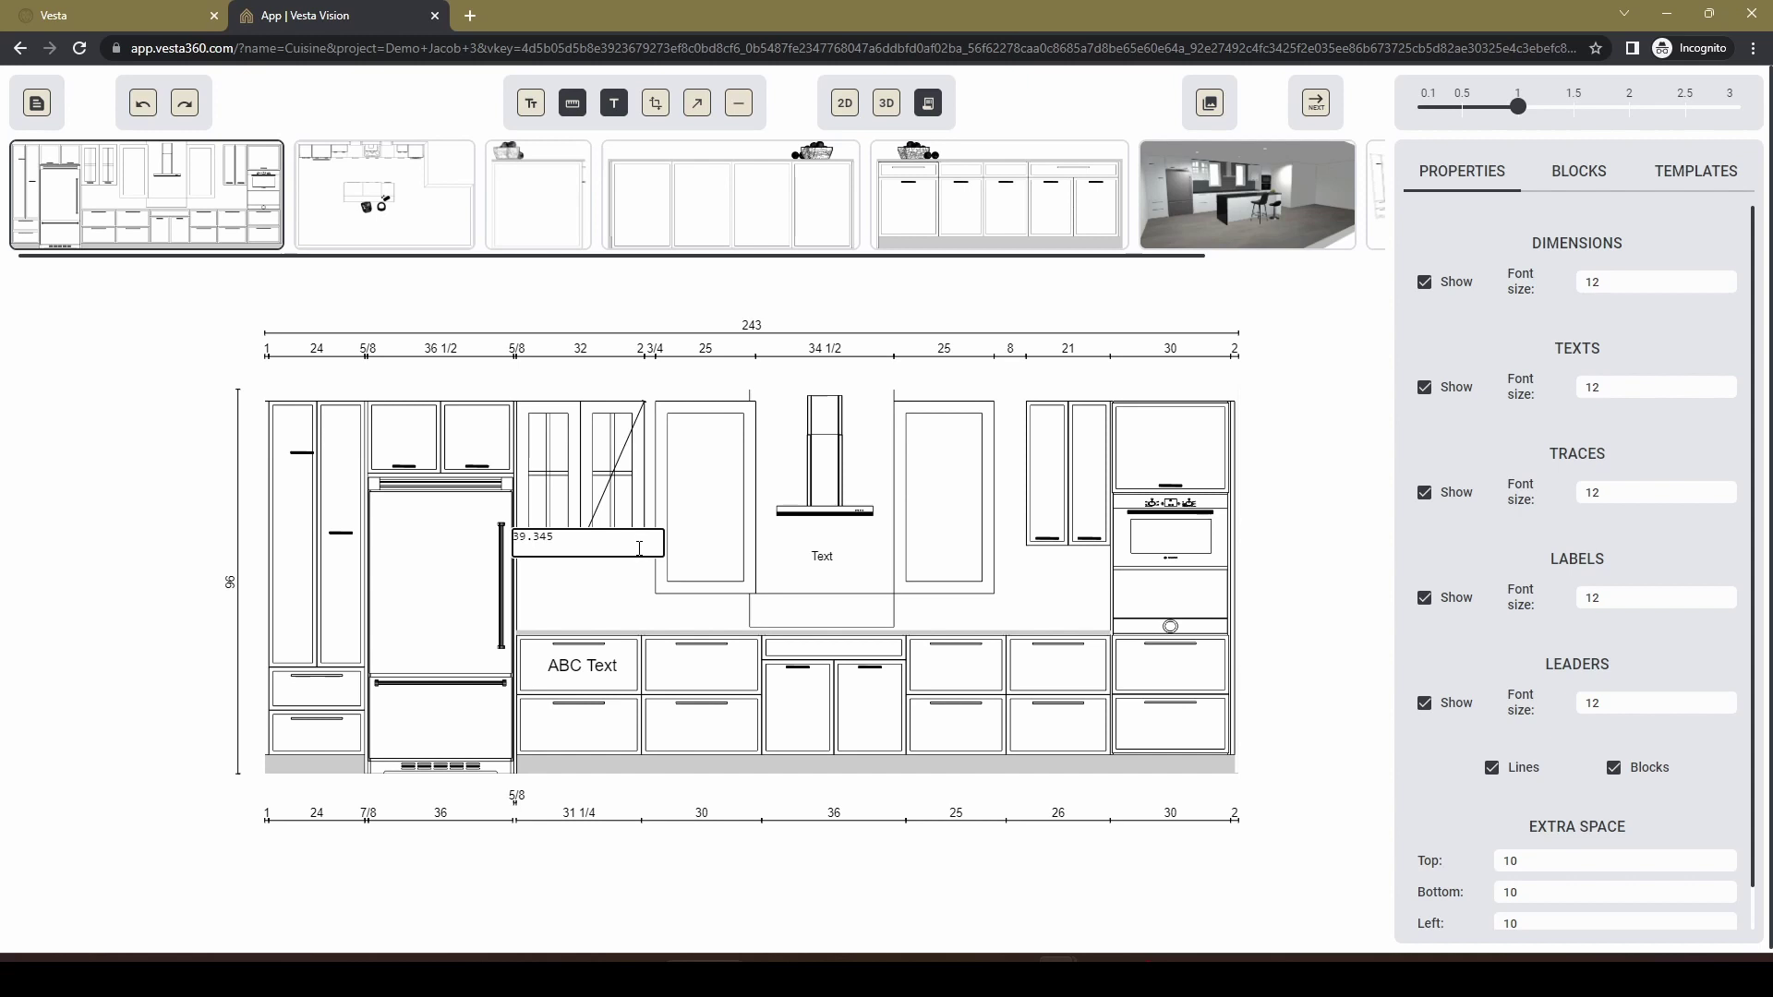
key(Return)
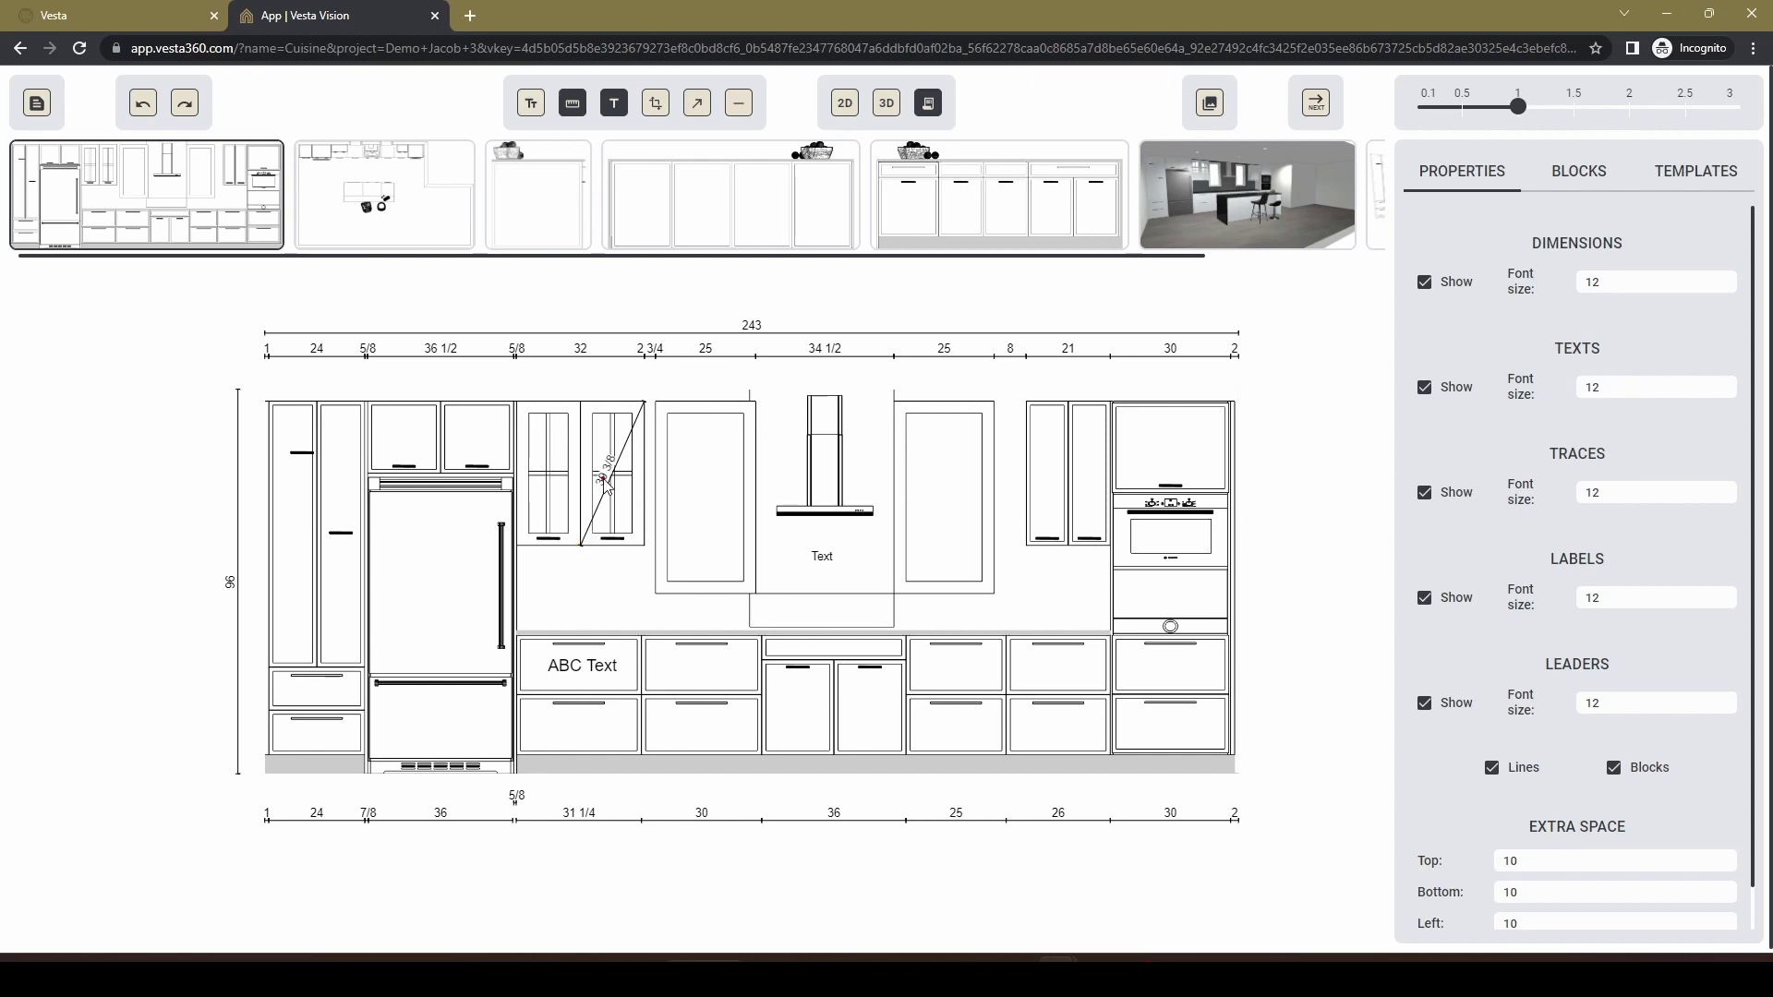
Return to straight-line drawing and add a vertical dimension beside the refrigerator, from the wall cabinets' top to the base cabinets' top.
click(656, 107)
click(532, 637)
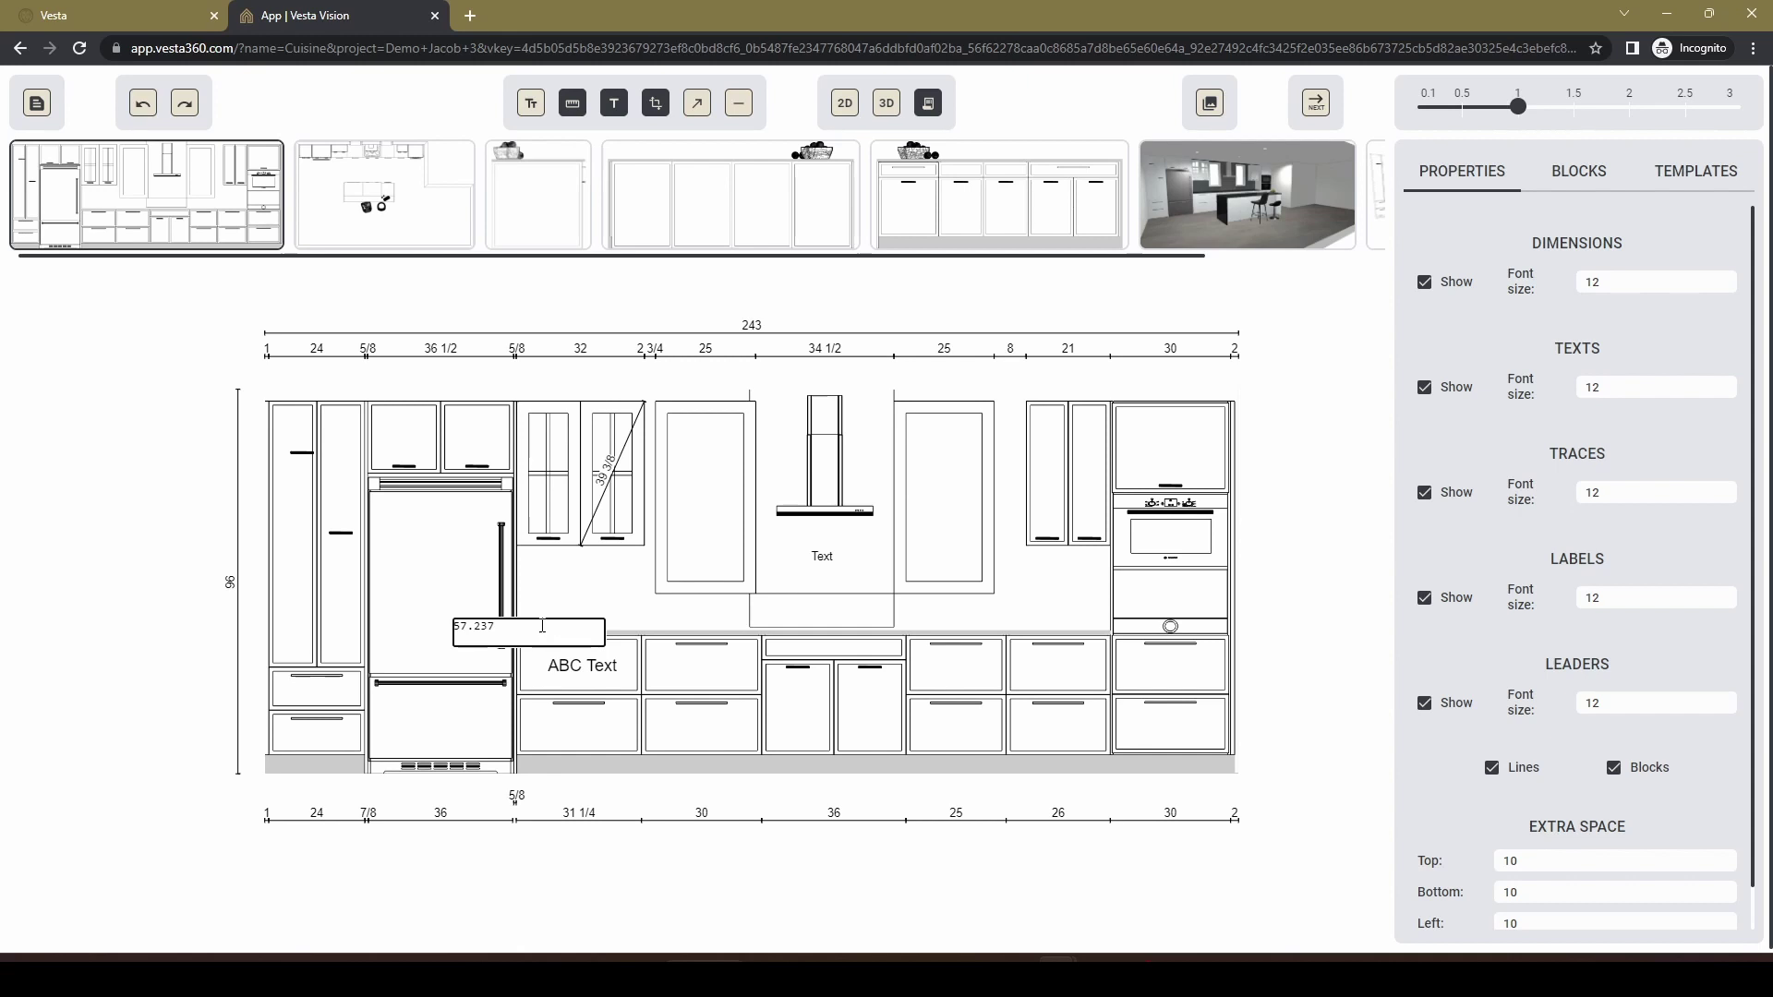
key(Return)
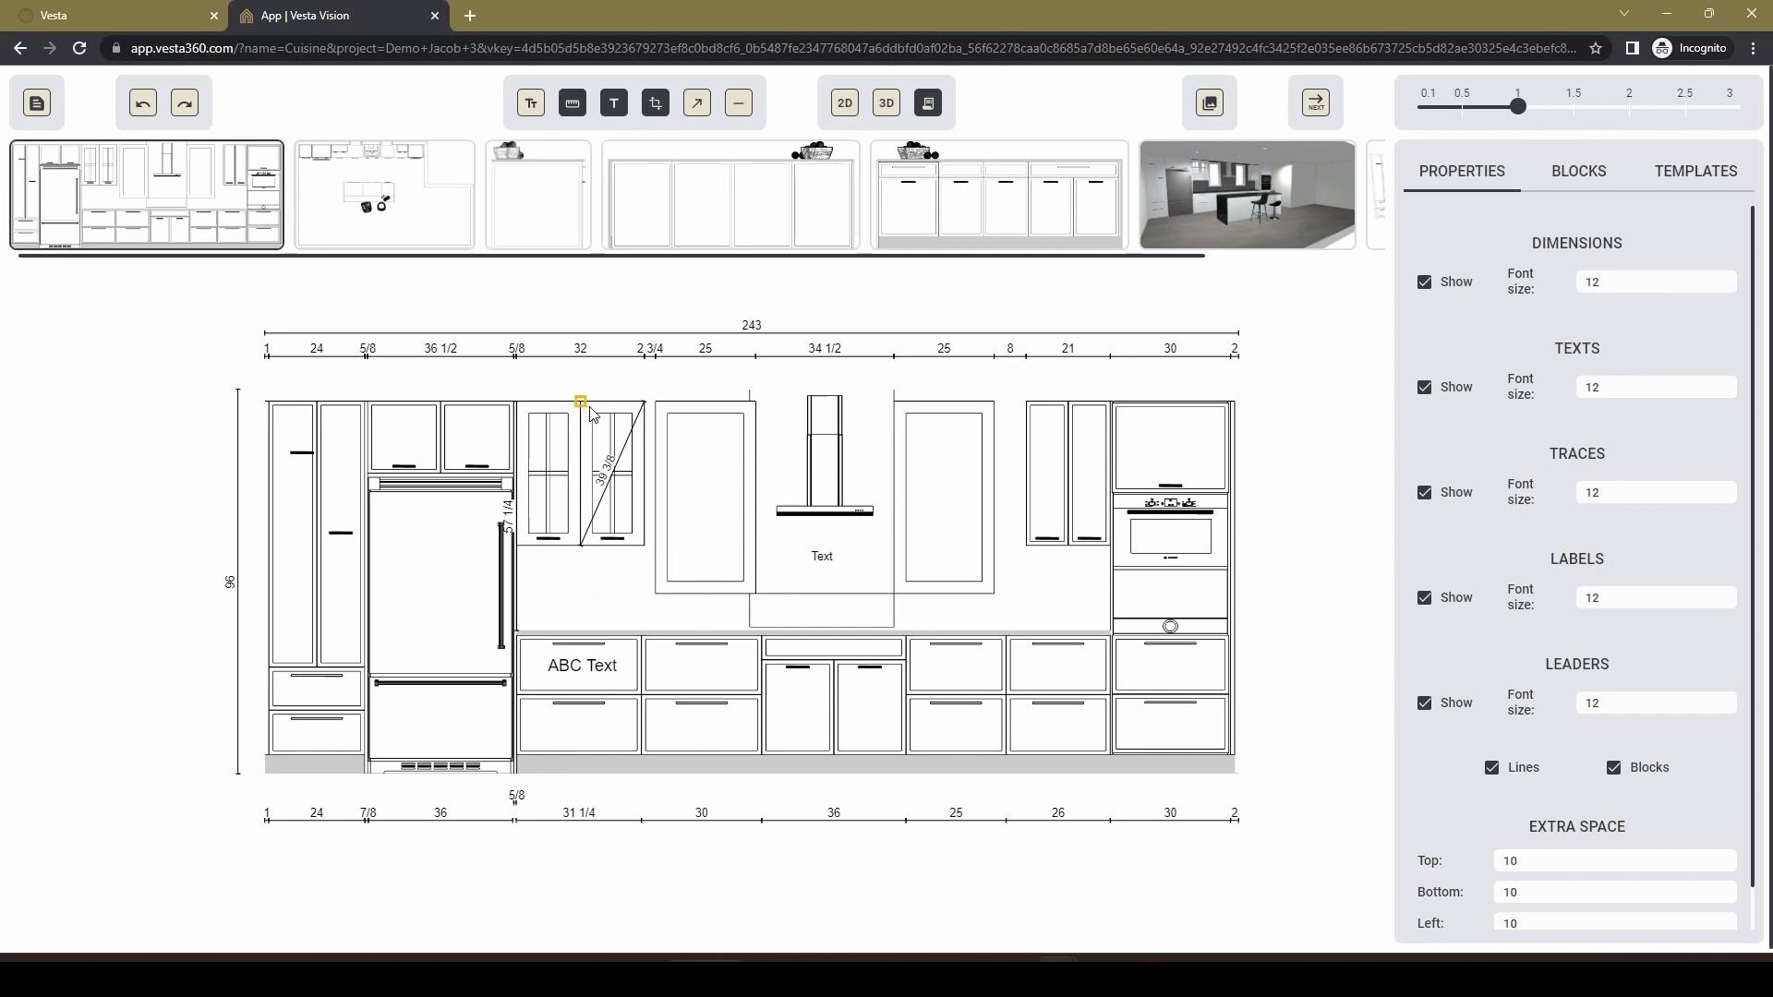
click(446, 411)
click(573, 104)
Edit the text of the vertical dimension beside the refrigerator to read 57 3/4.
click(508, 529)
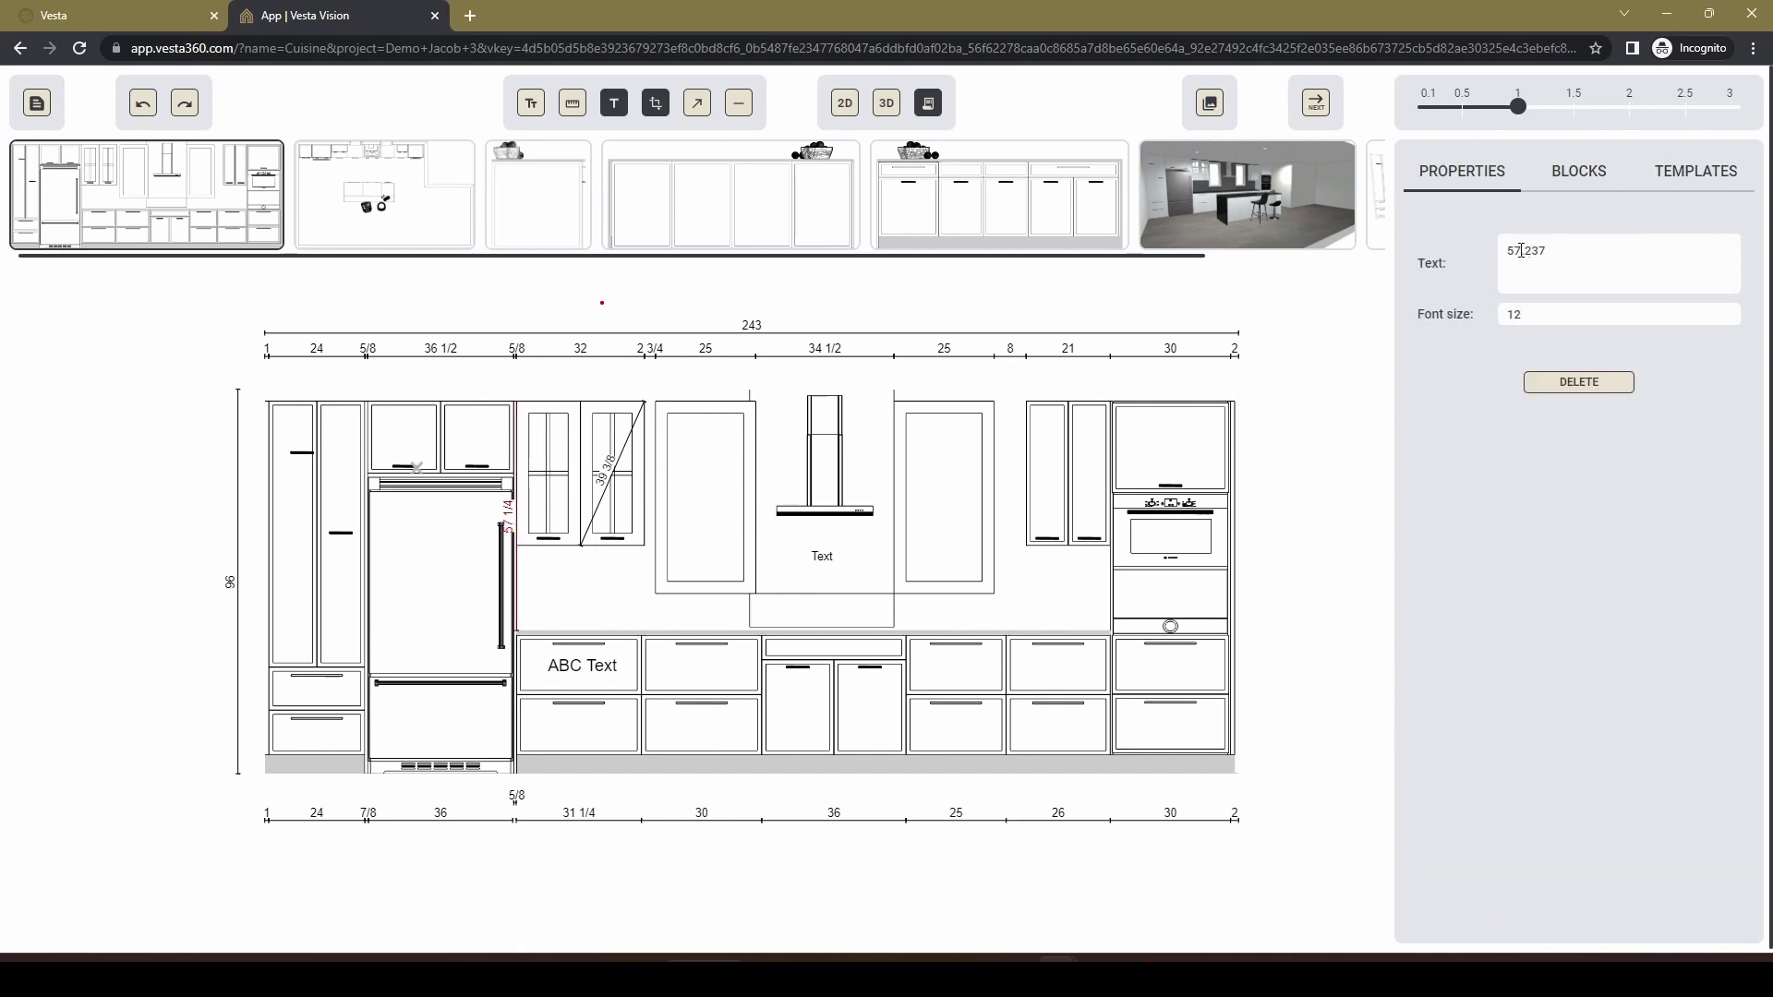
drag(1521, 250, 1568, 245)
text(8)
click(887, 613)
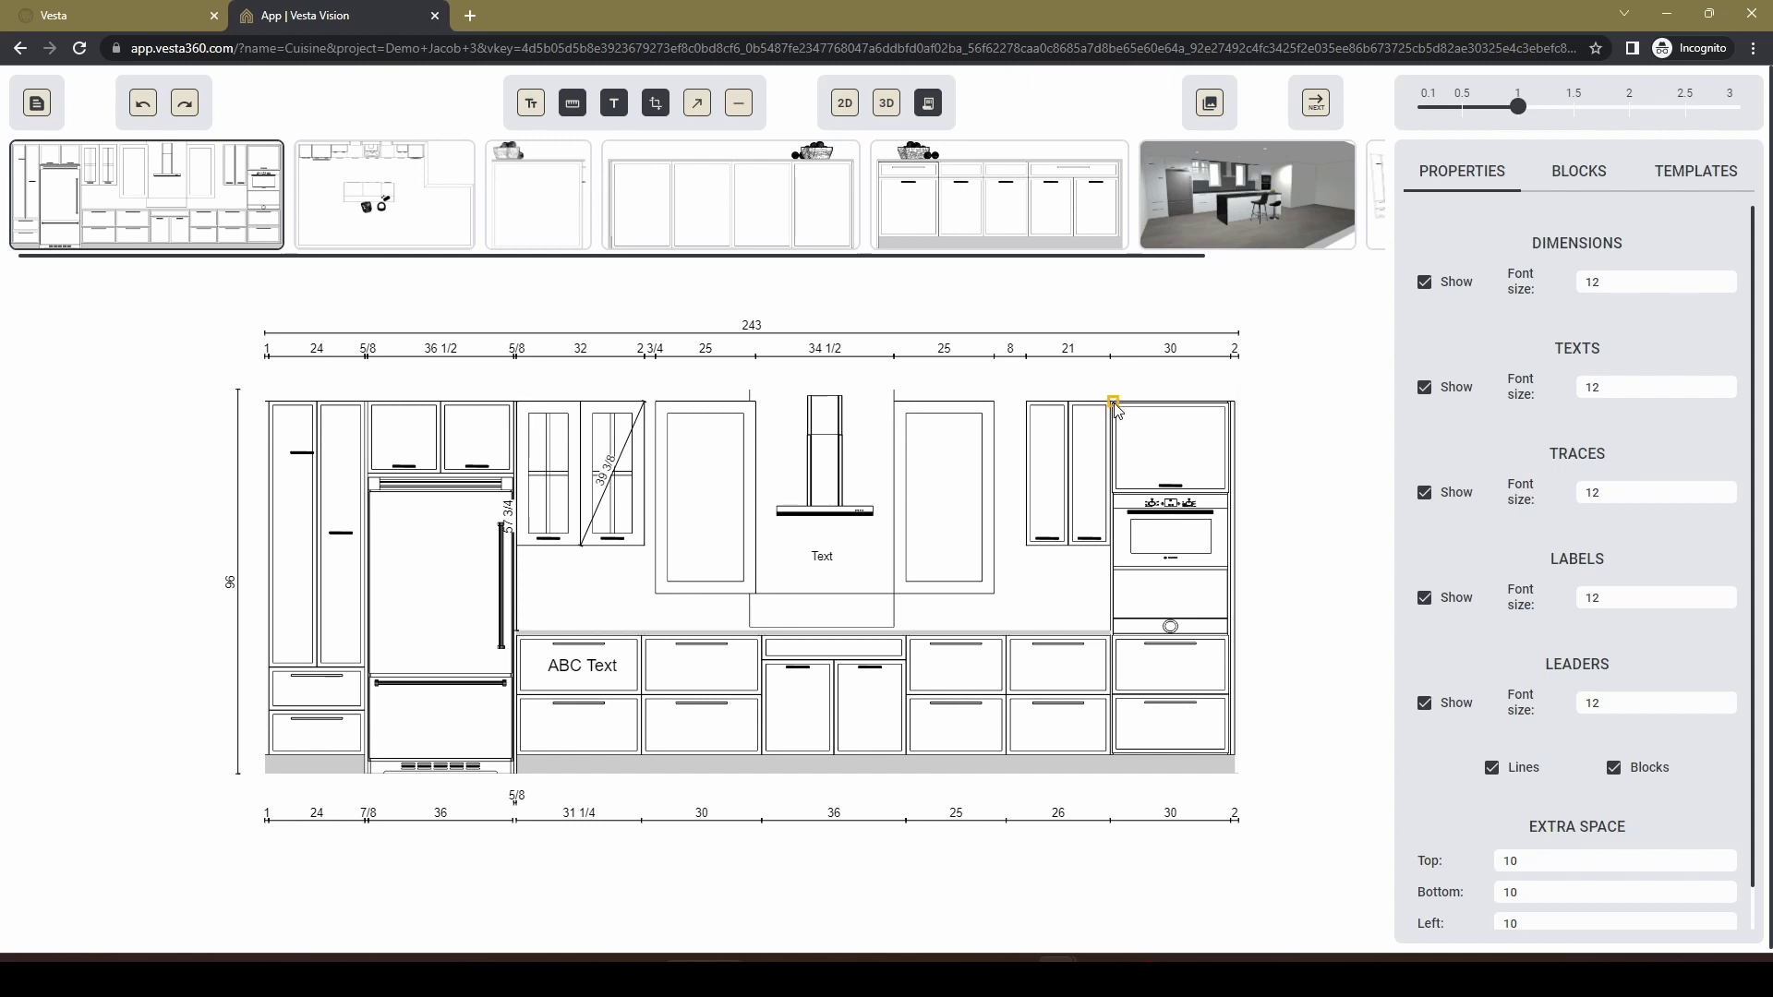
click(1227, 407)
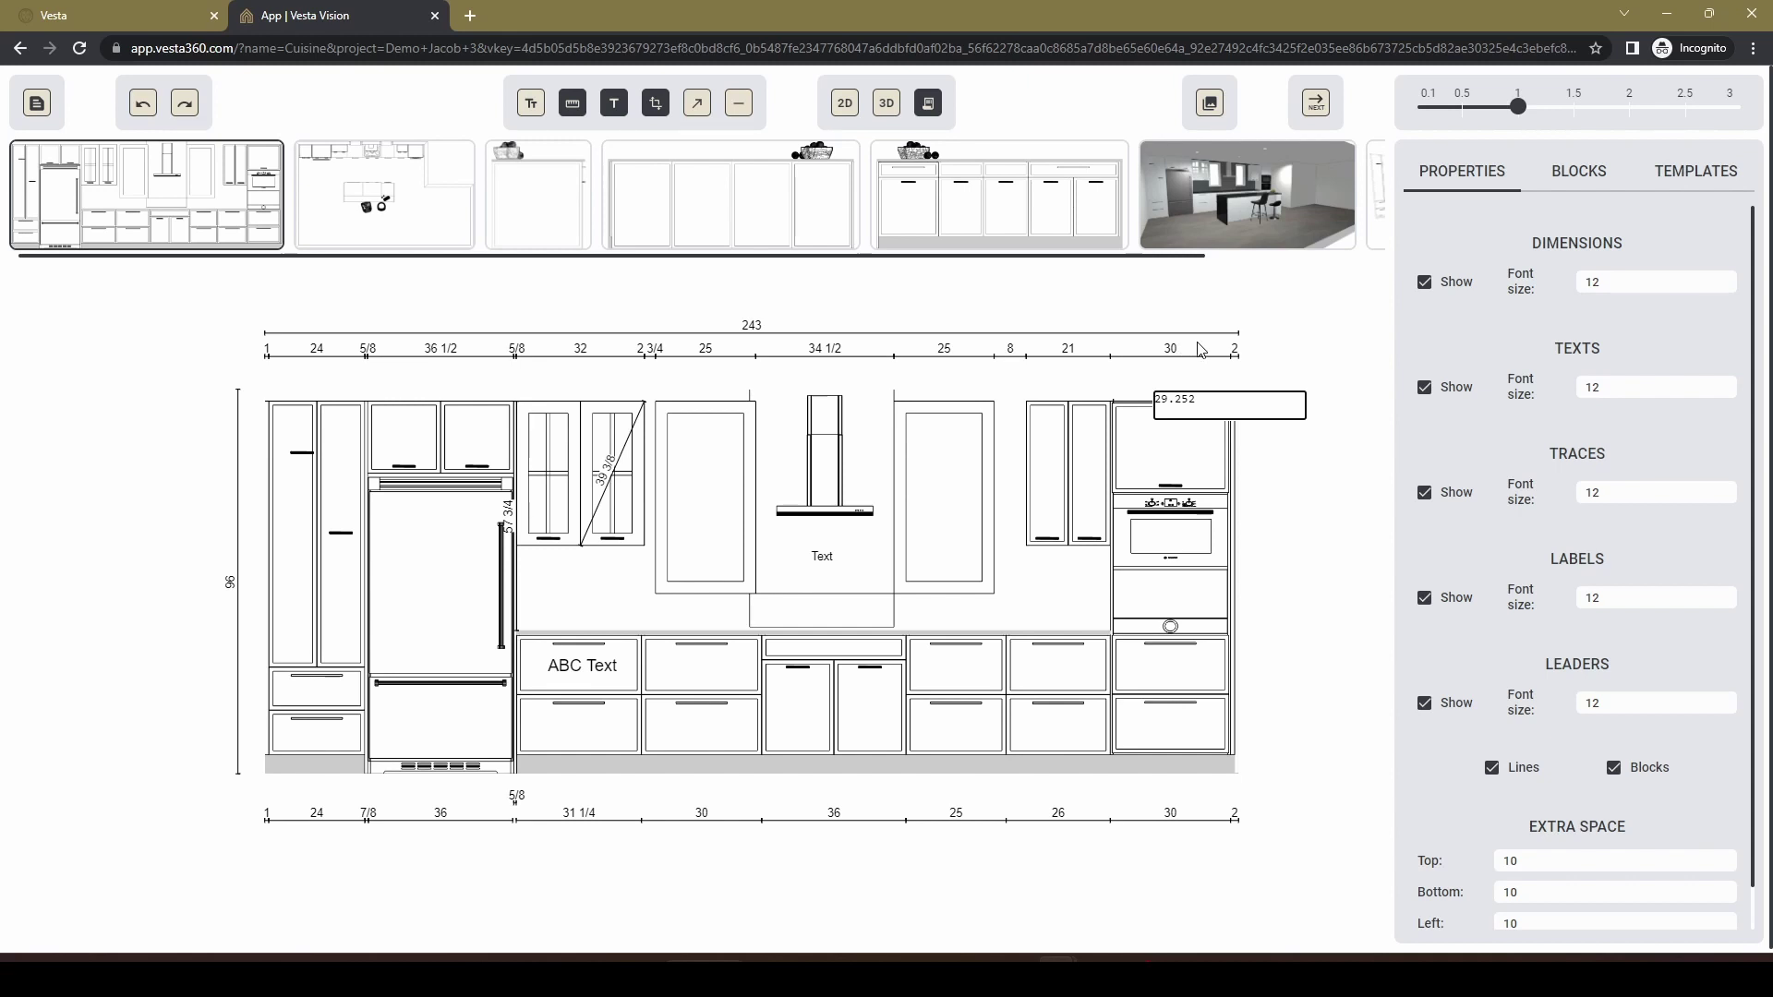
click(1190, 453)
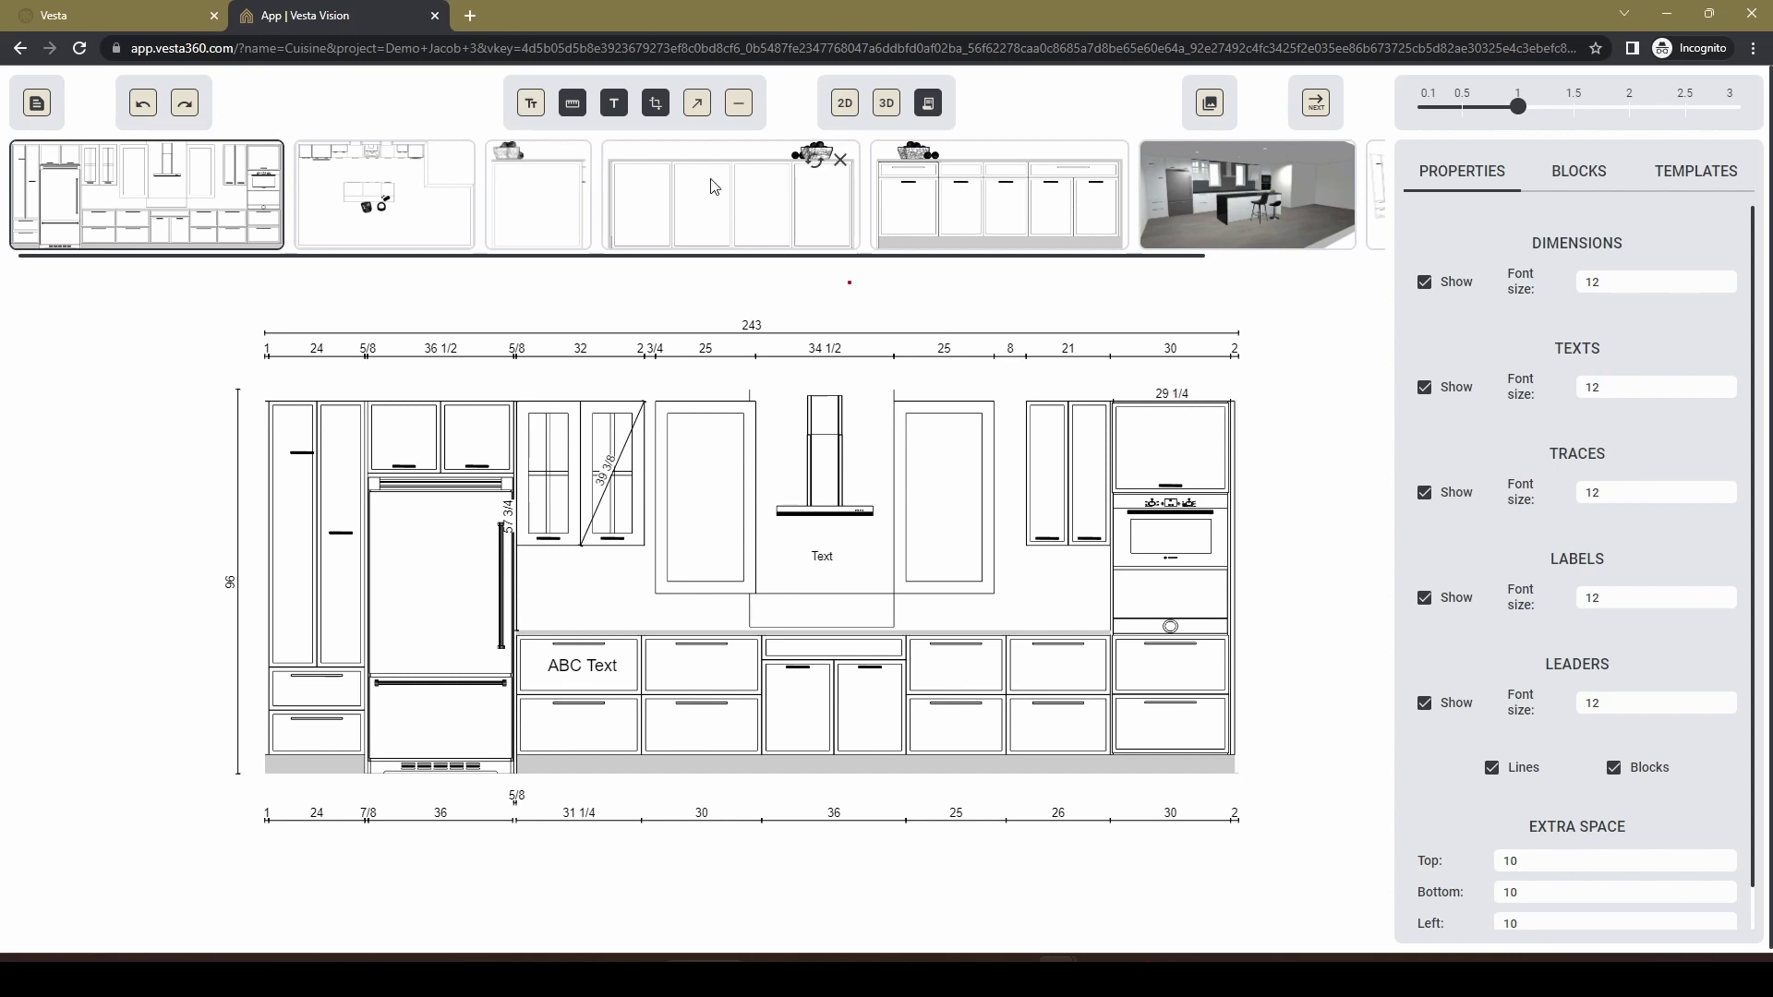
click(574, 106)
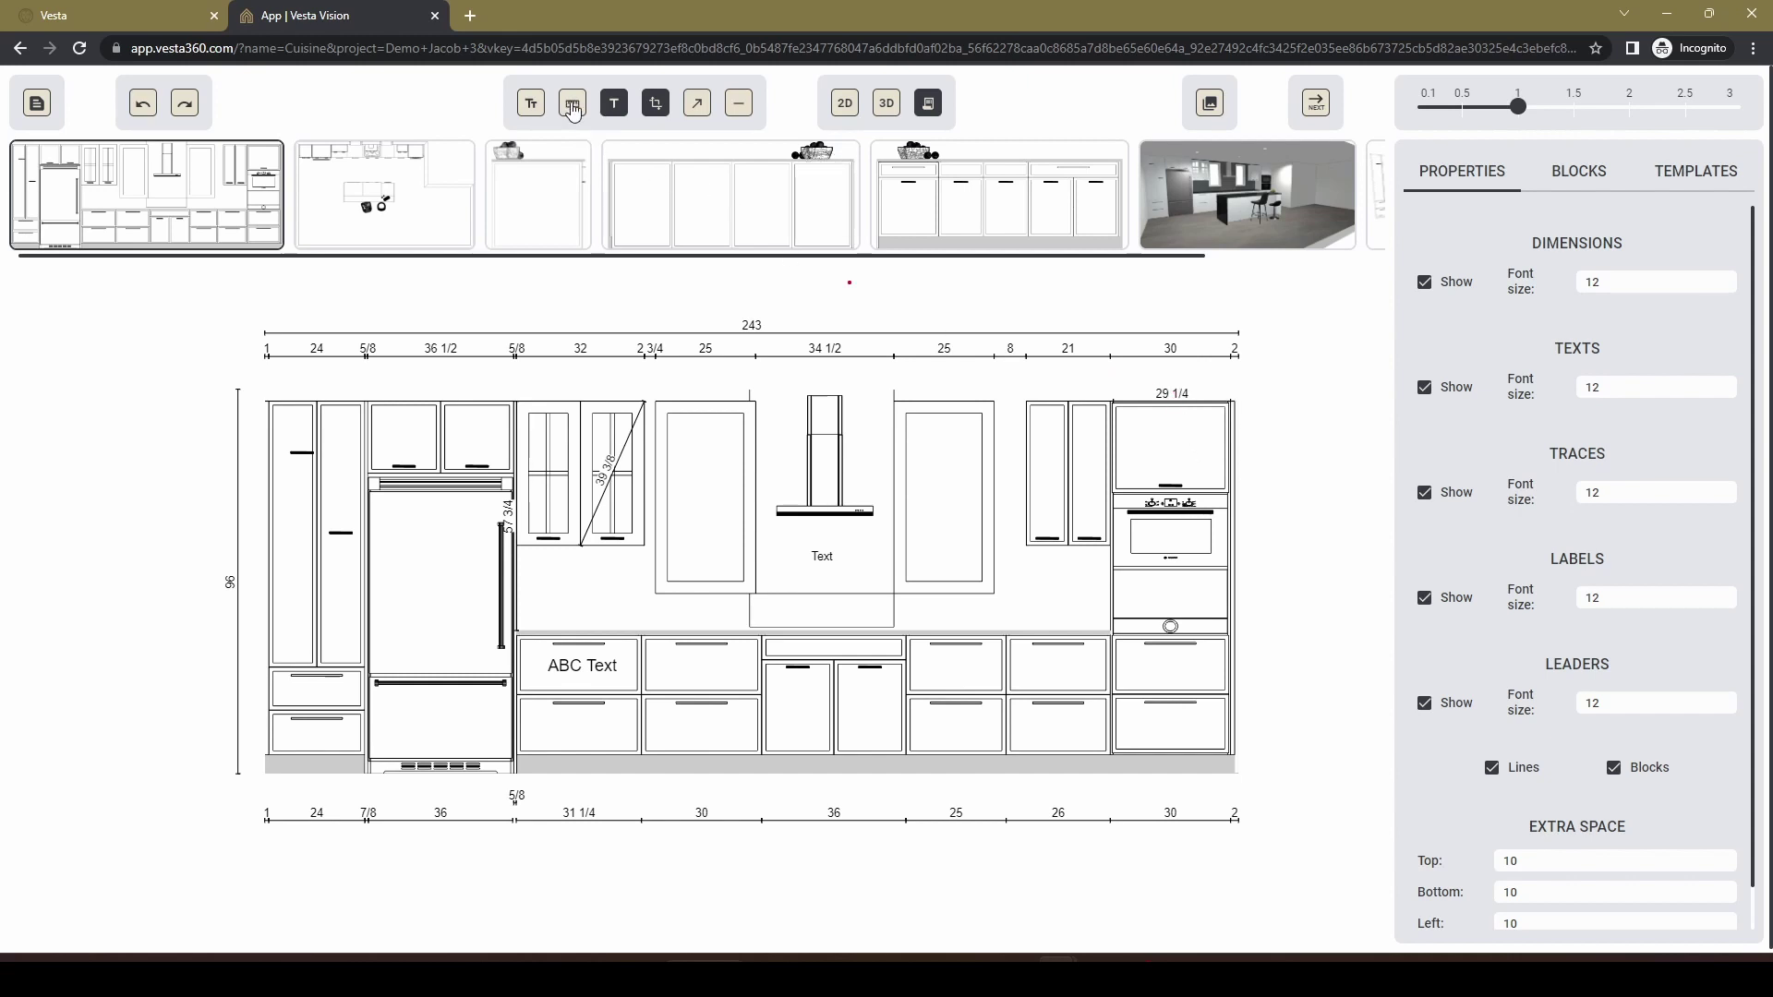
click(1172, 398)
click(1614, 386)
Dimension the width of the tall oven cabinet along its top edge and override the value with 30.
click(573, 105)
click(1114, 405)
click(1228, 403)
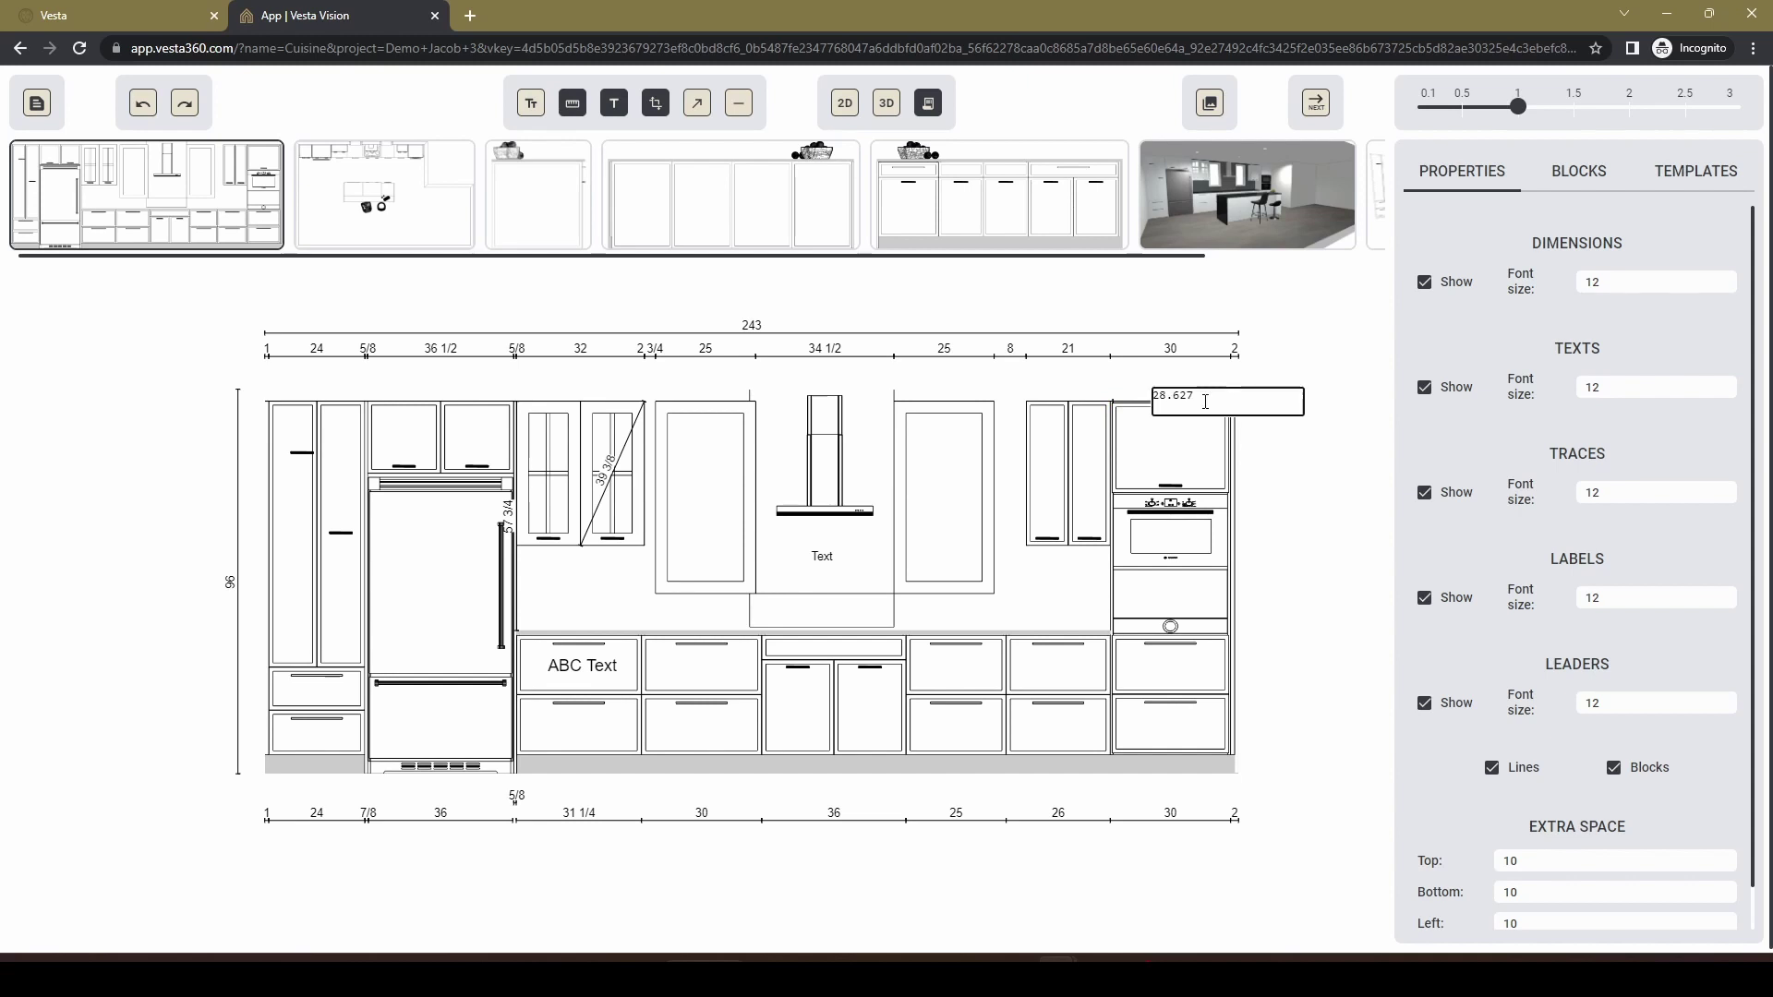
drag(1180, 397, 1154, 397)
text(30)
key(Return)
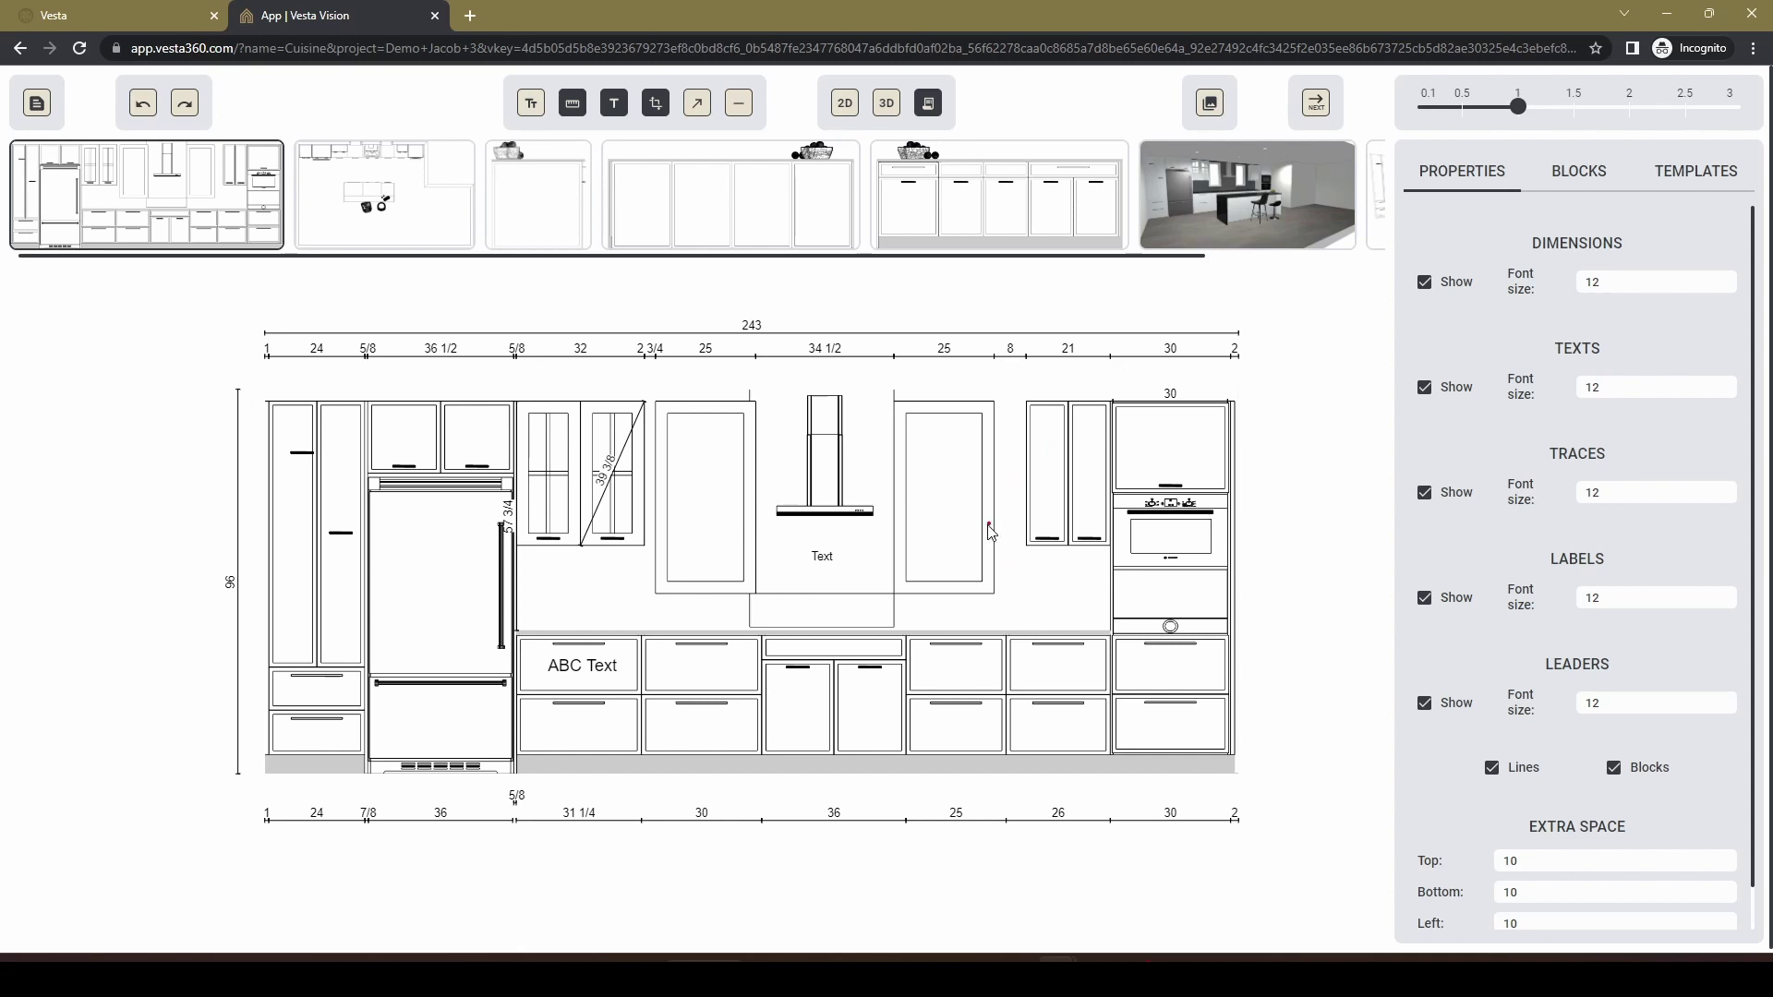
Dimension the width of the two wall cabinets above the refrigerator along their top edge, keeping the measured value.
scroll(991, 532, up, 2)
scroll(991, 533, up, 1)
scroll(982, 551, up, 4)
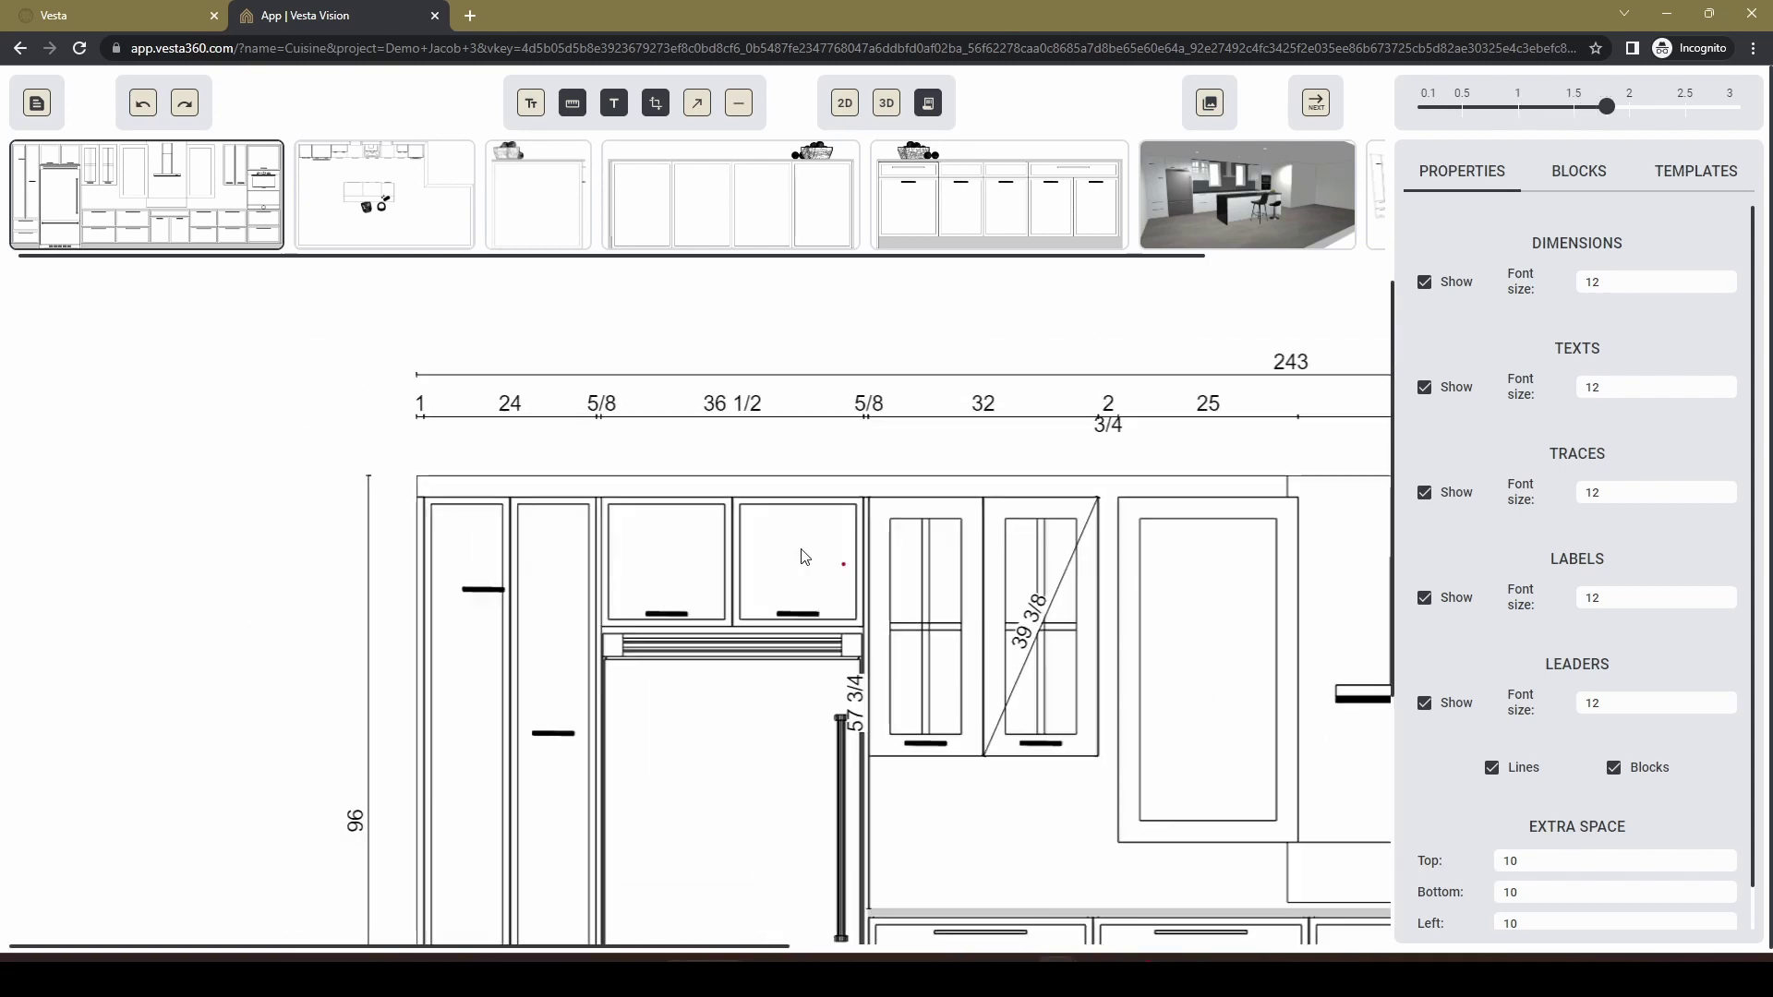
scroll(714, 562, up, 1)
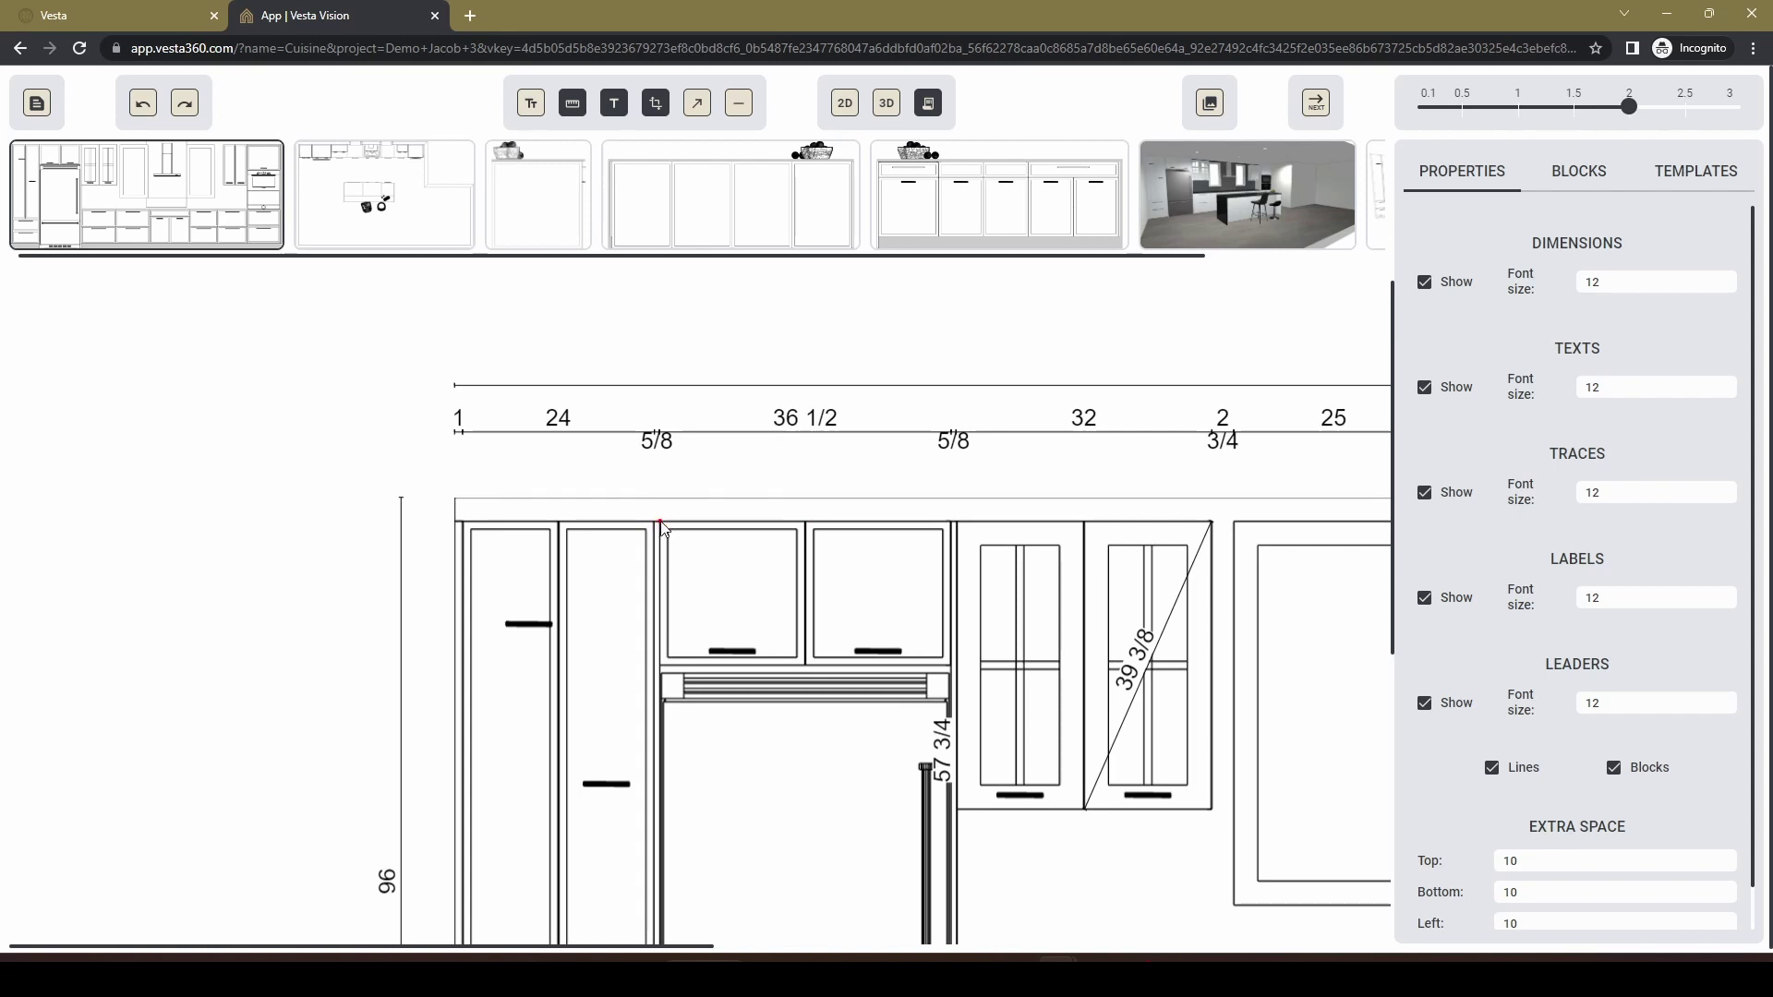
scroll(674, 531, up, 3)
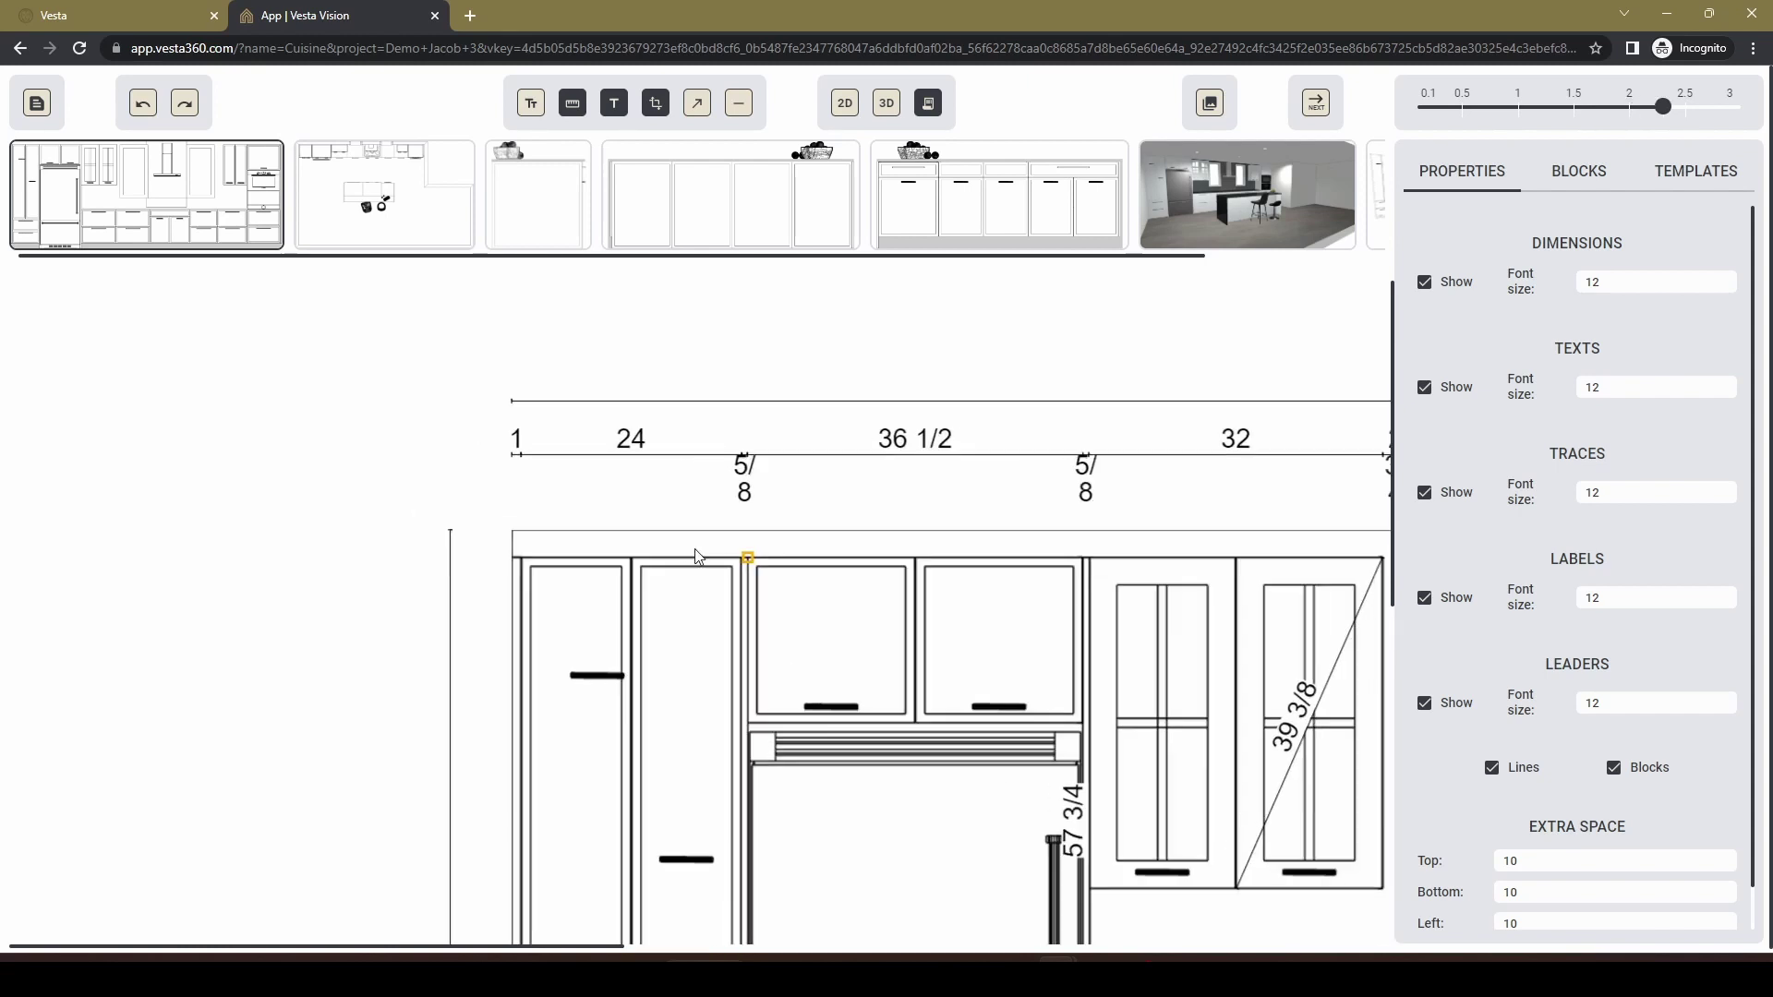
scroll(766, 568, up, 3)
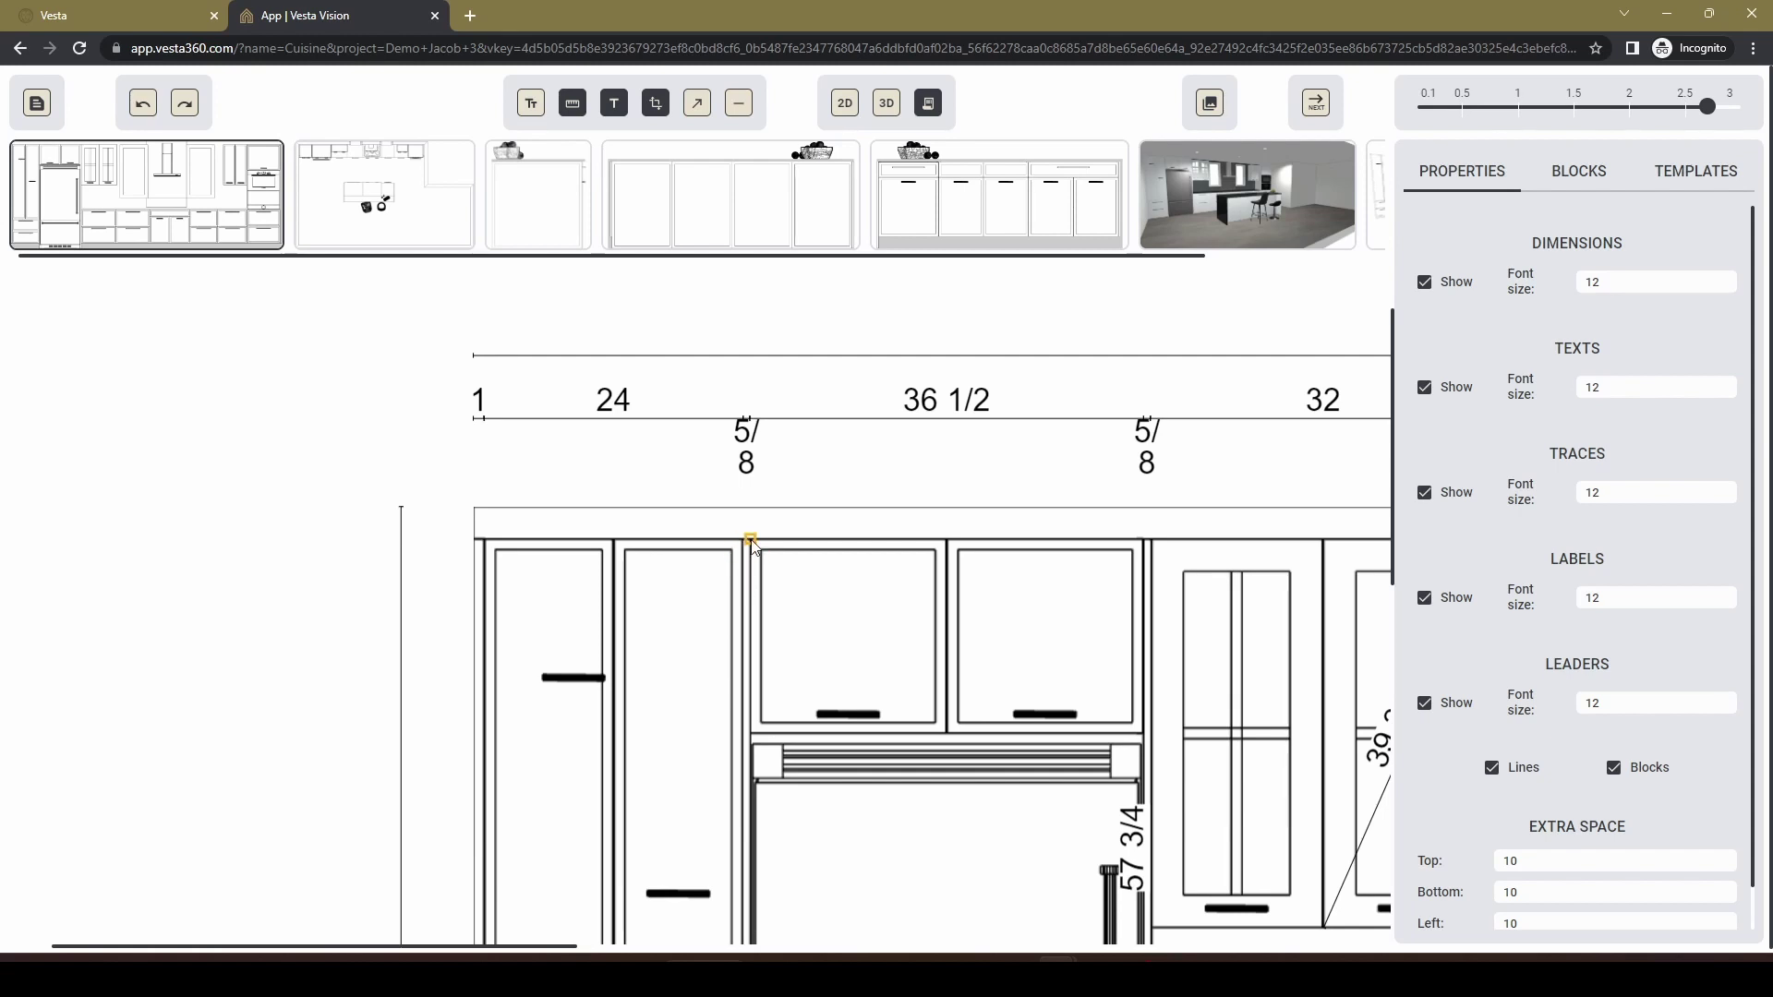
scroll(707, 601, down, 1)
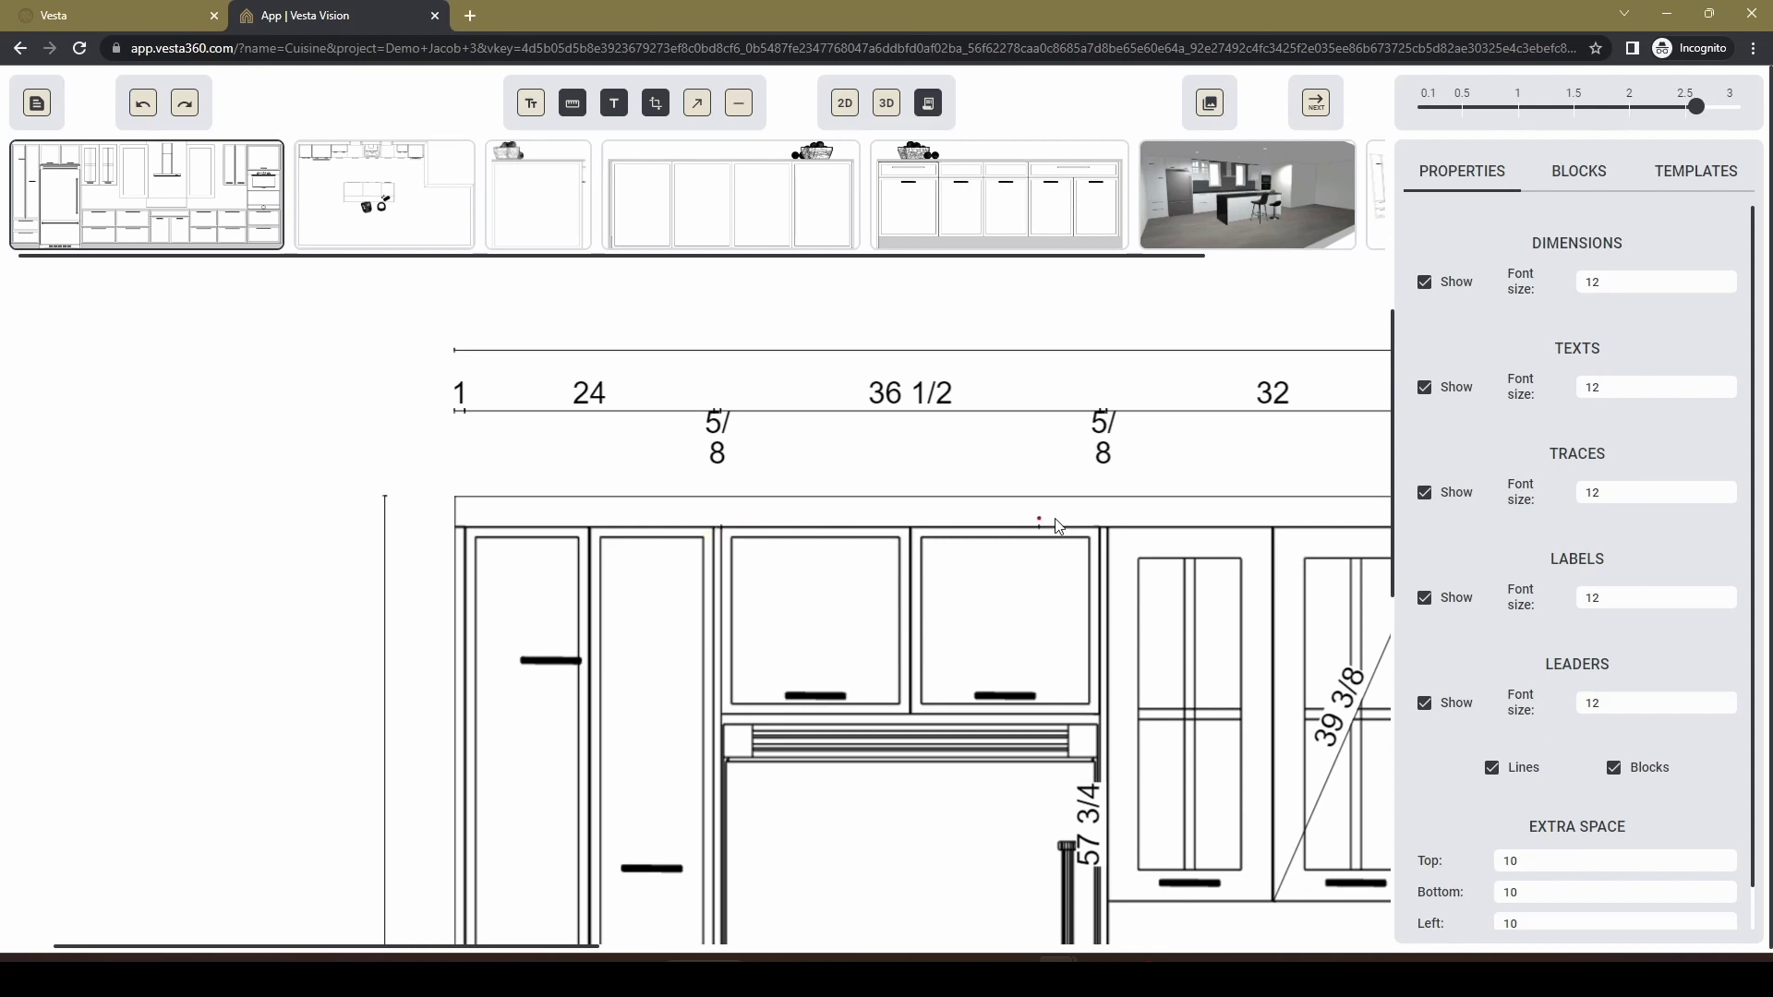
click(1104, 536)
key(Return)
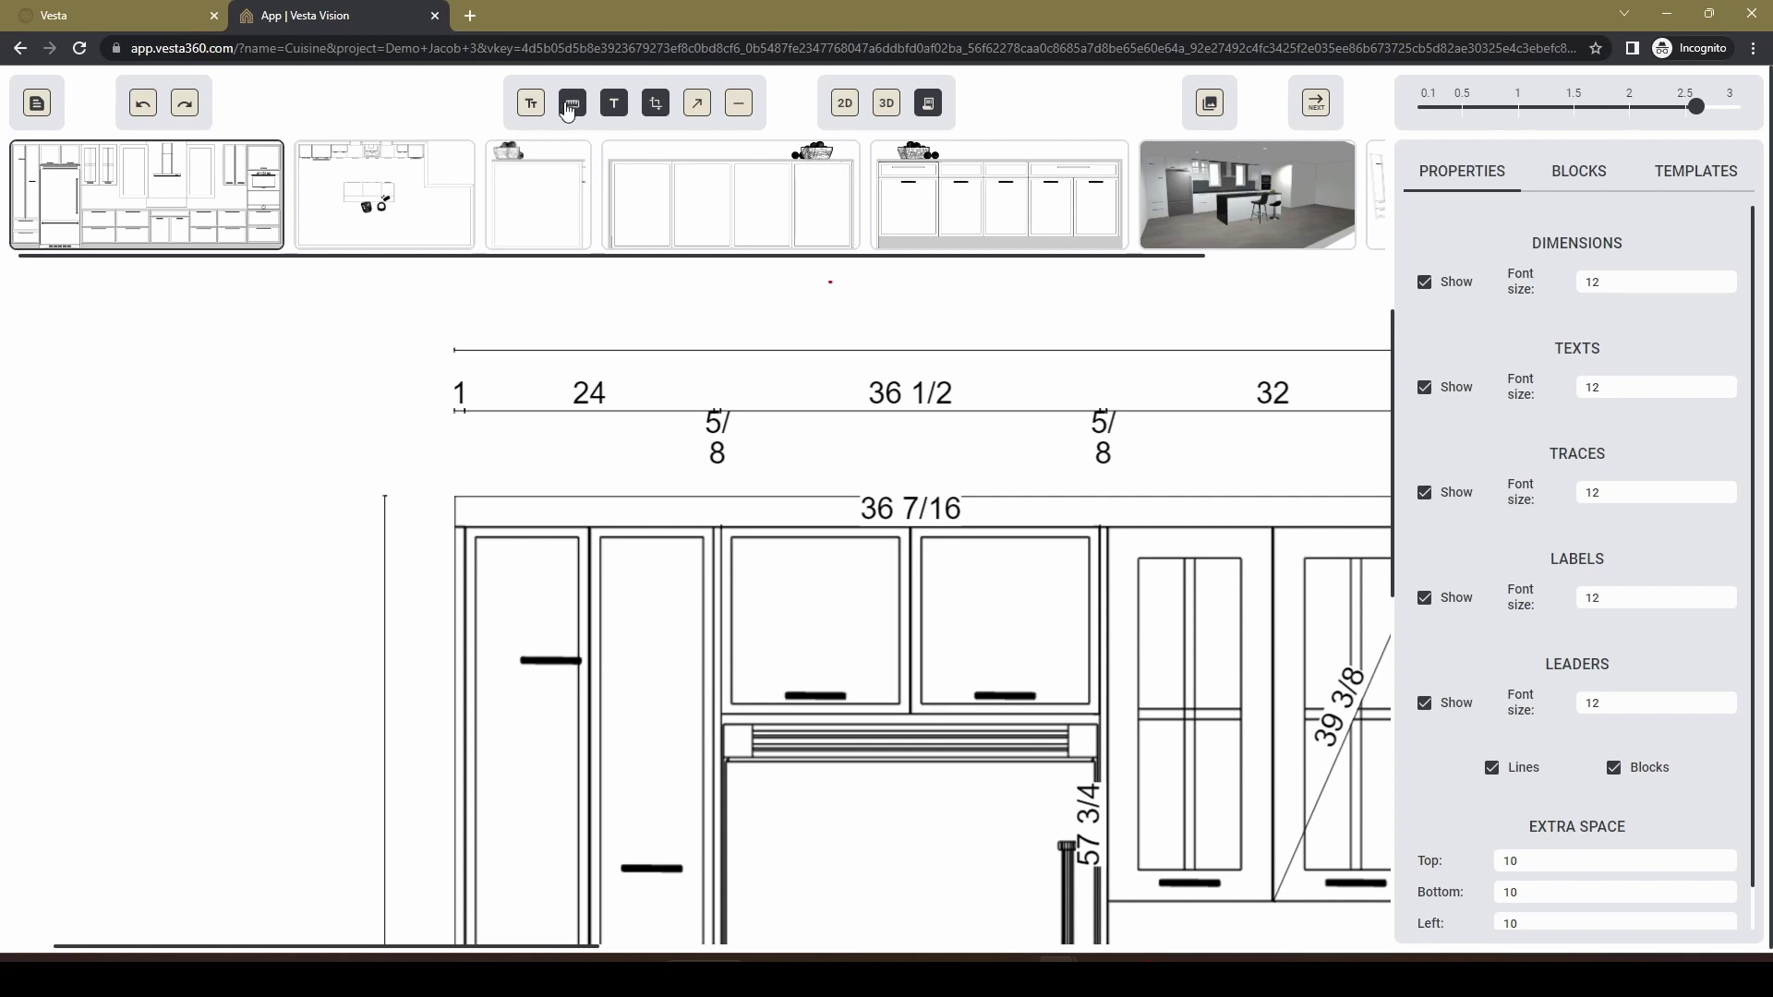
Add a leader labelled "model ABC" pointing to the lower-right corner of the glass-door wall cabinet.
scroll(939, 582, down, 4)
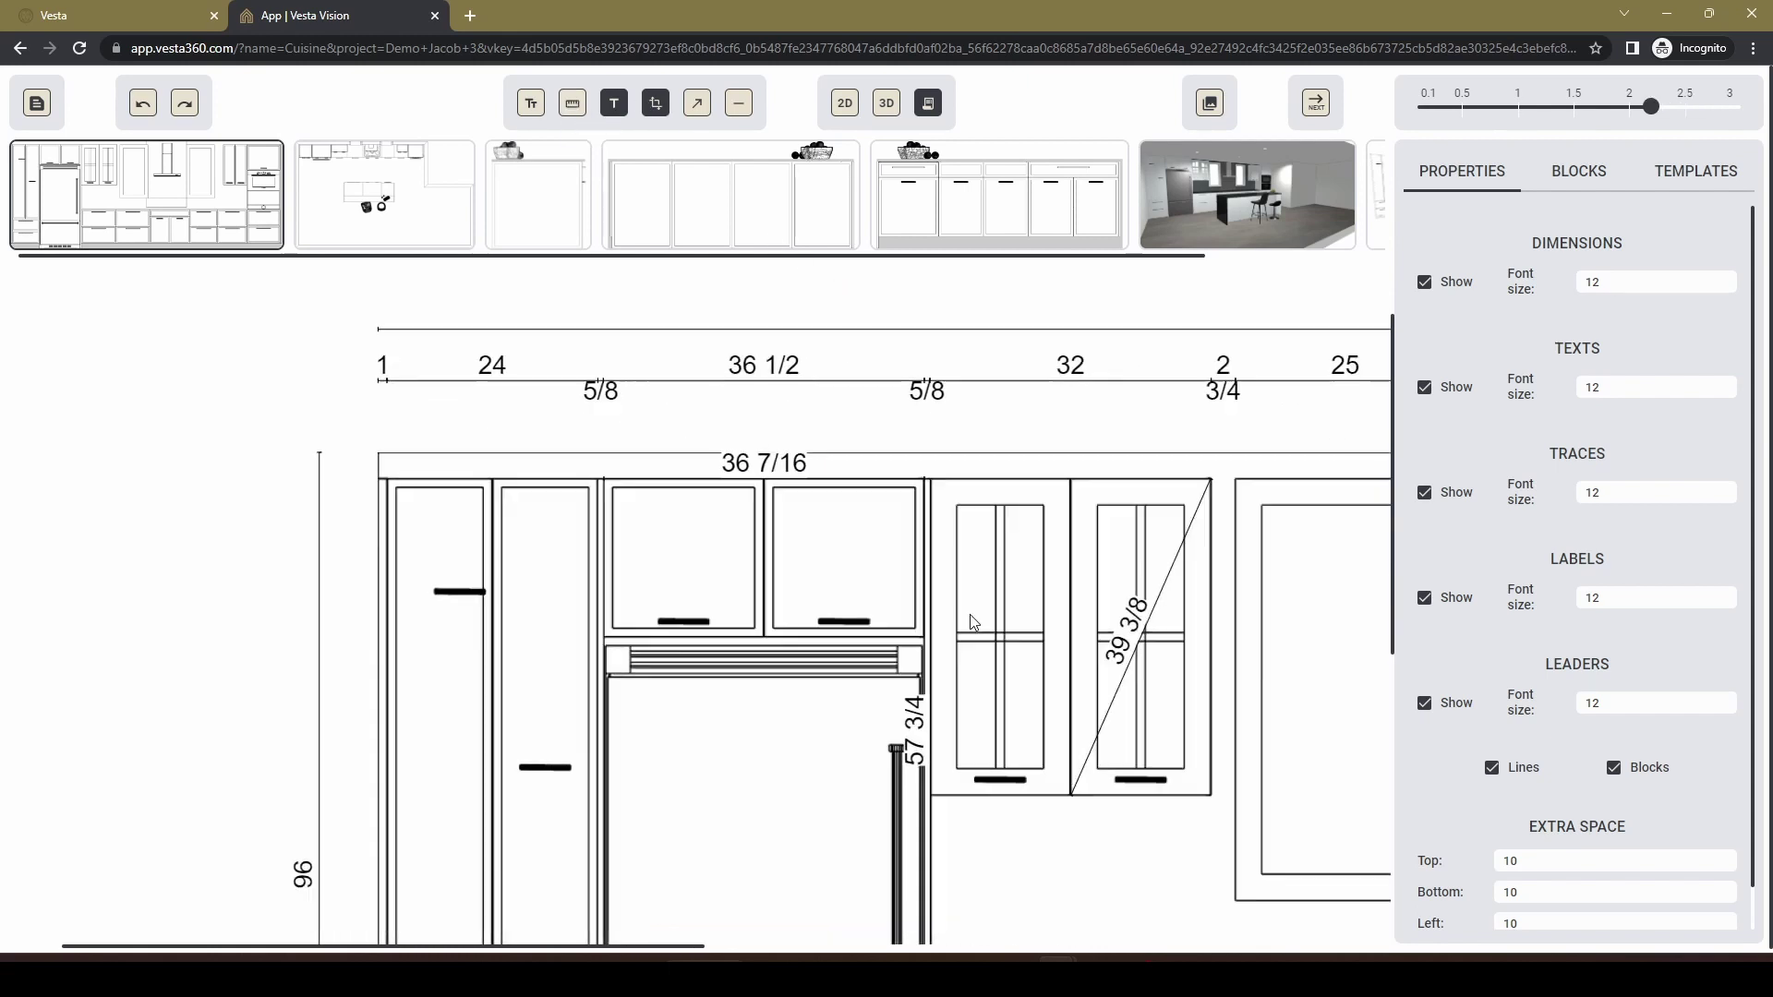
scroll(950, 700, down, 1)
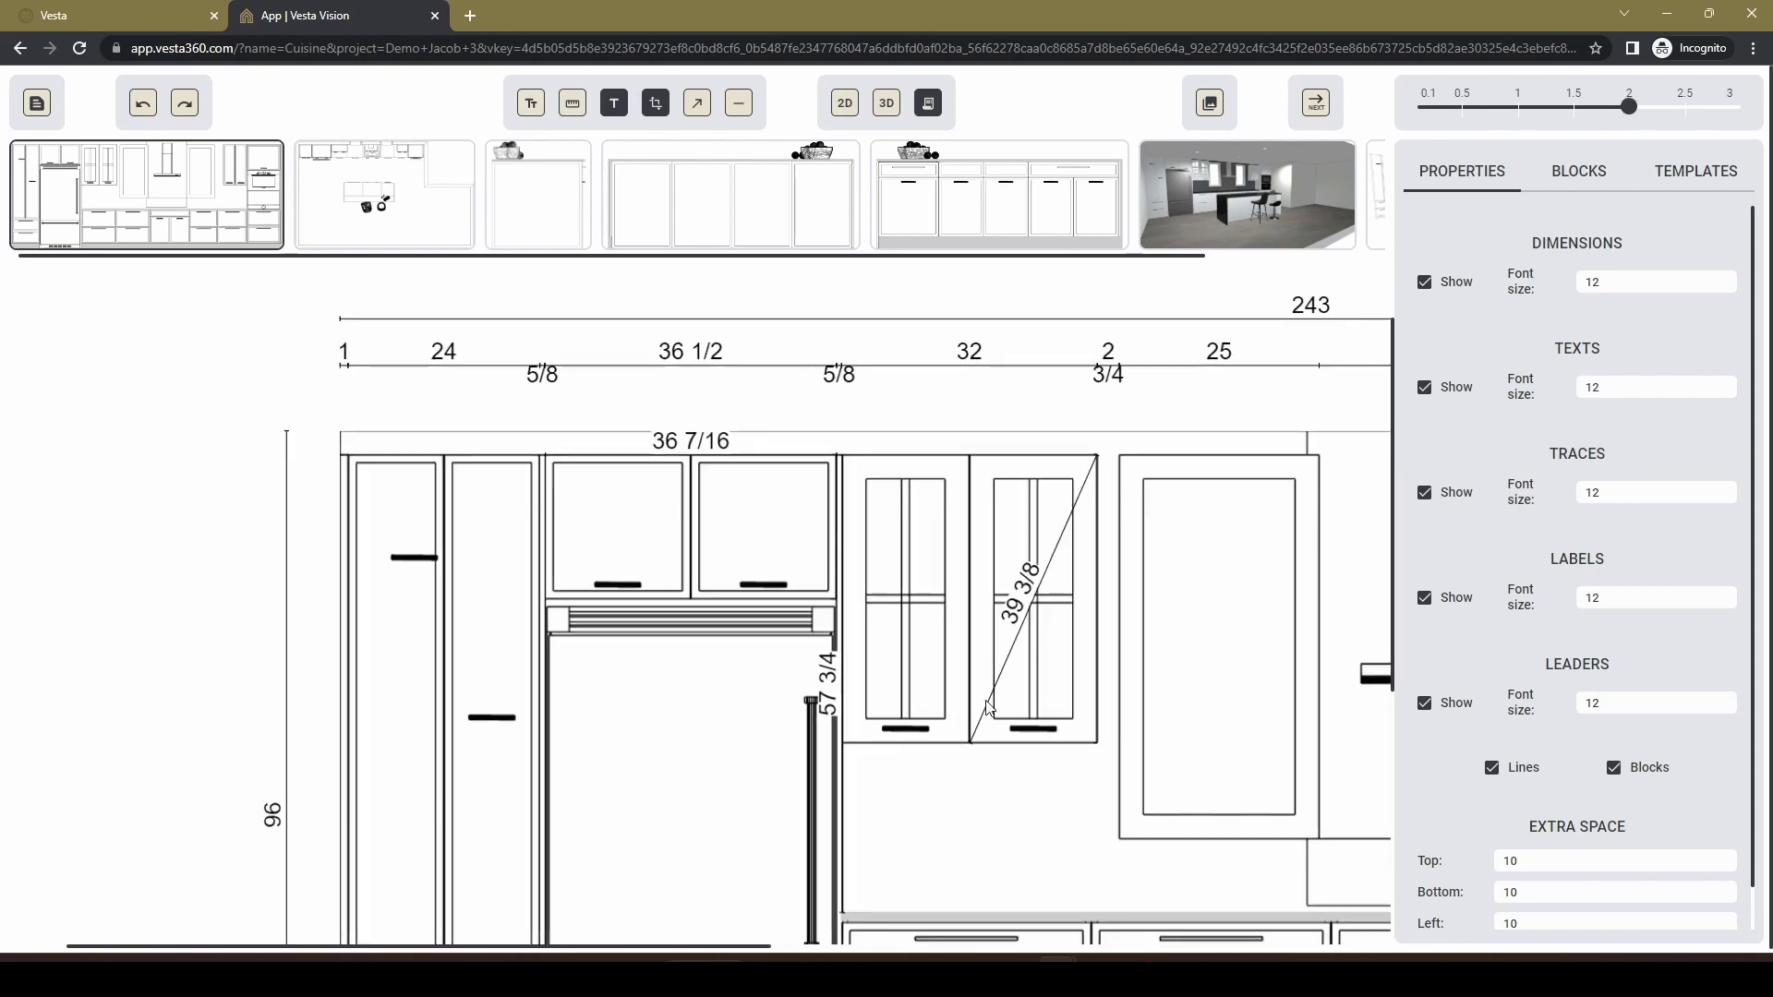
drag(1169, 717, 976, 659)
scroll(979, 665, down, 2)
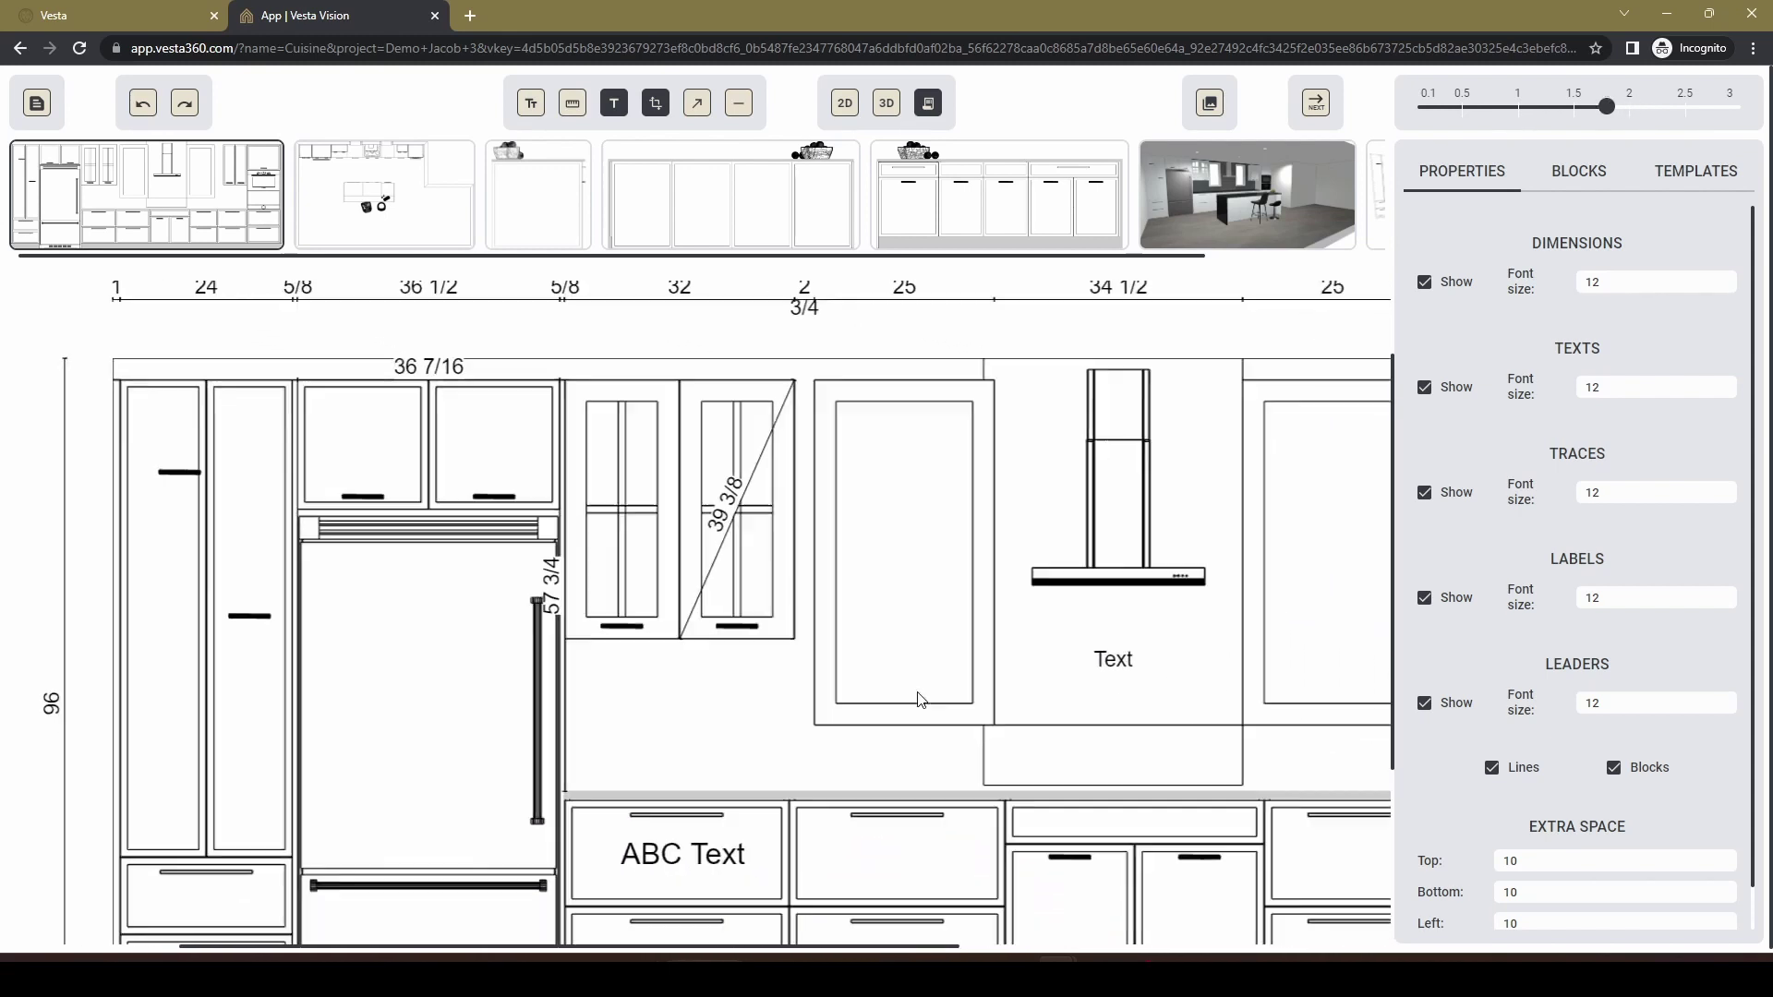
scroll(721, 720, down, 1)
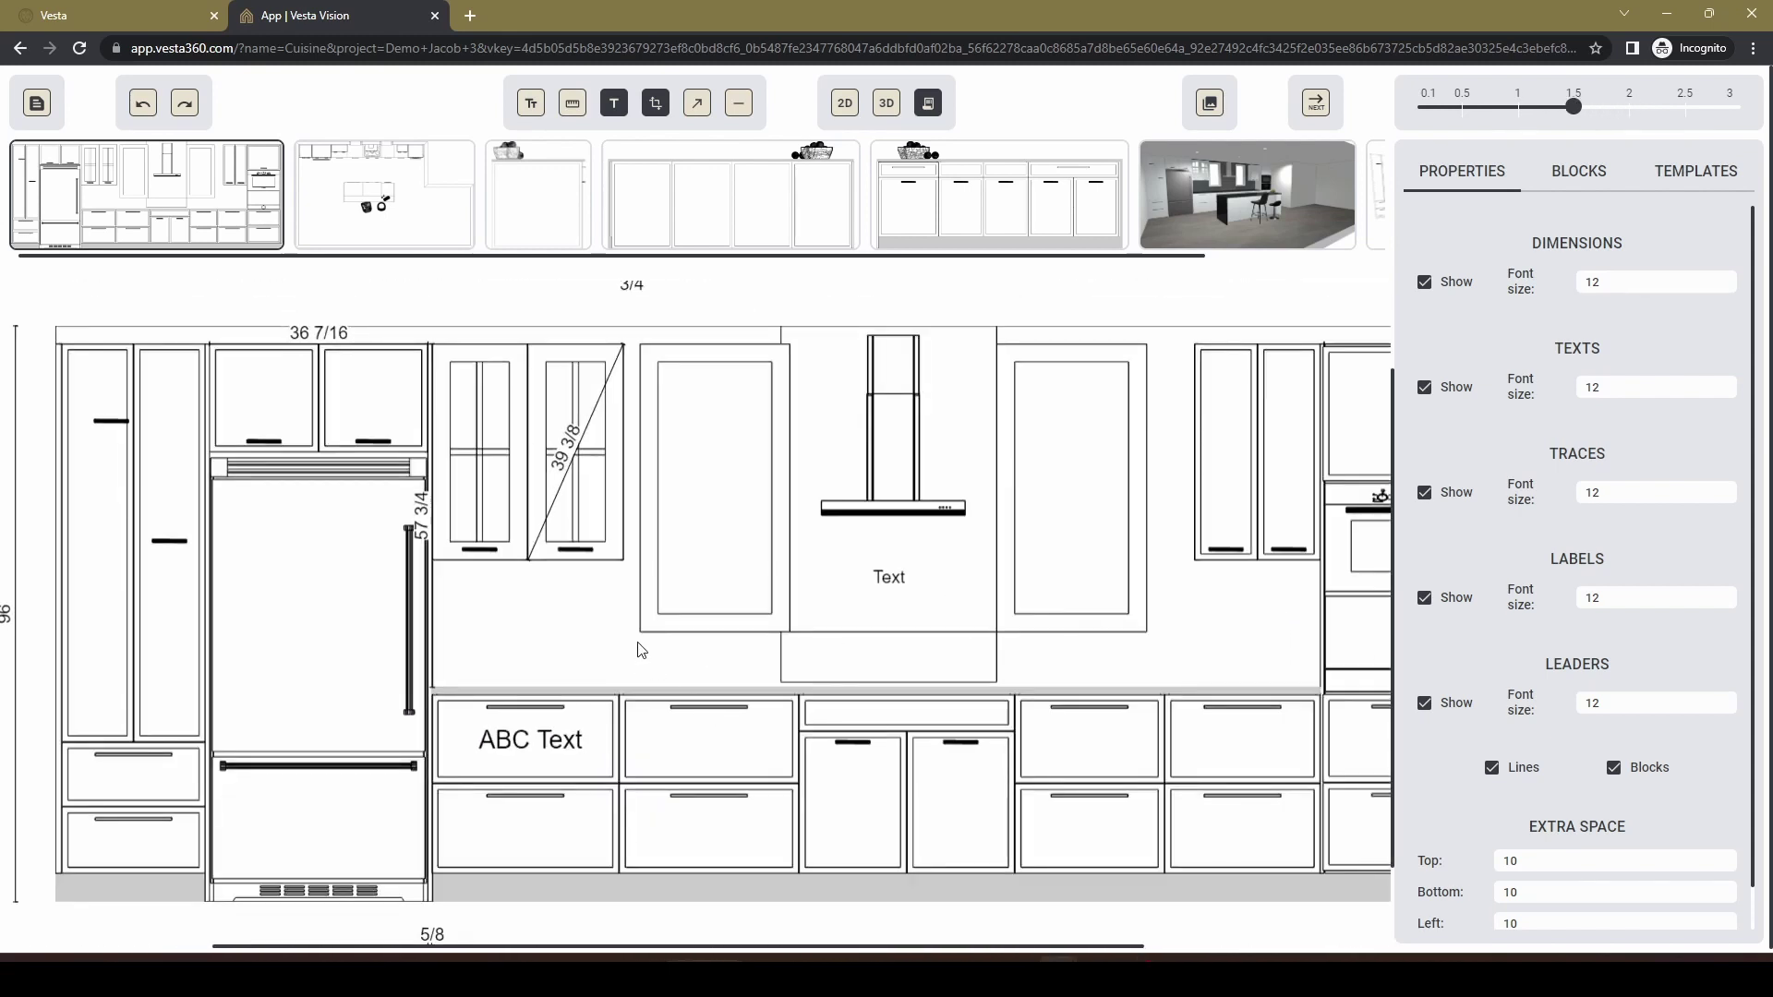
scroll(642, 645, left, 3)
scroll(776, 672, down, 1)
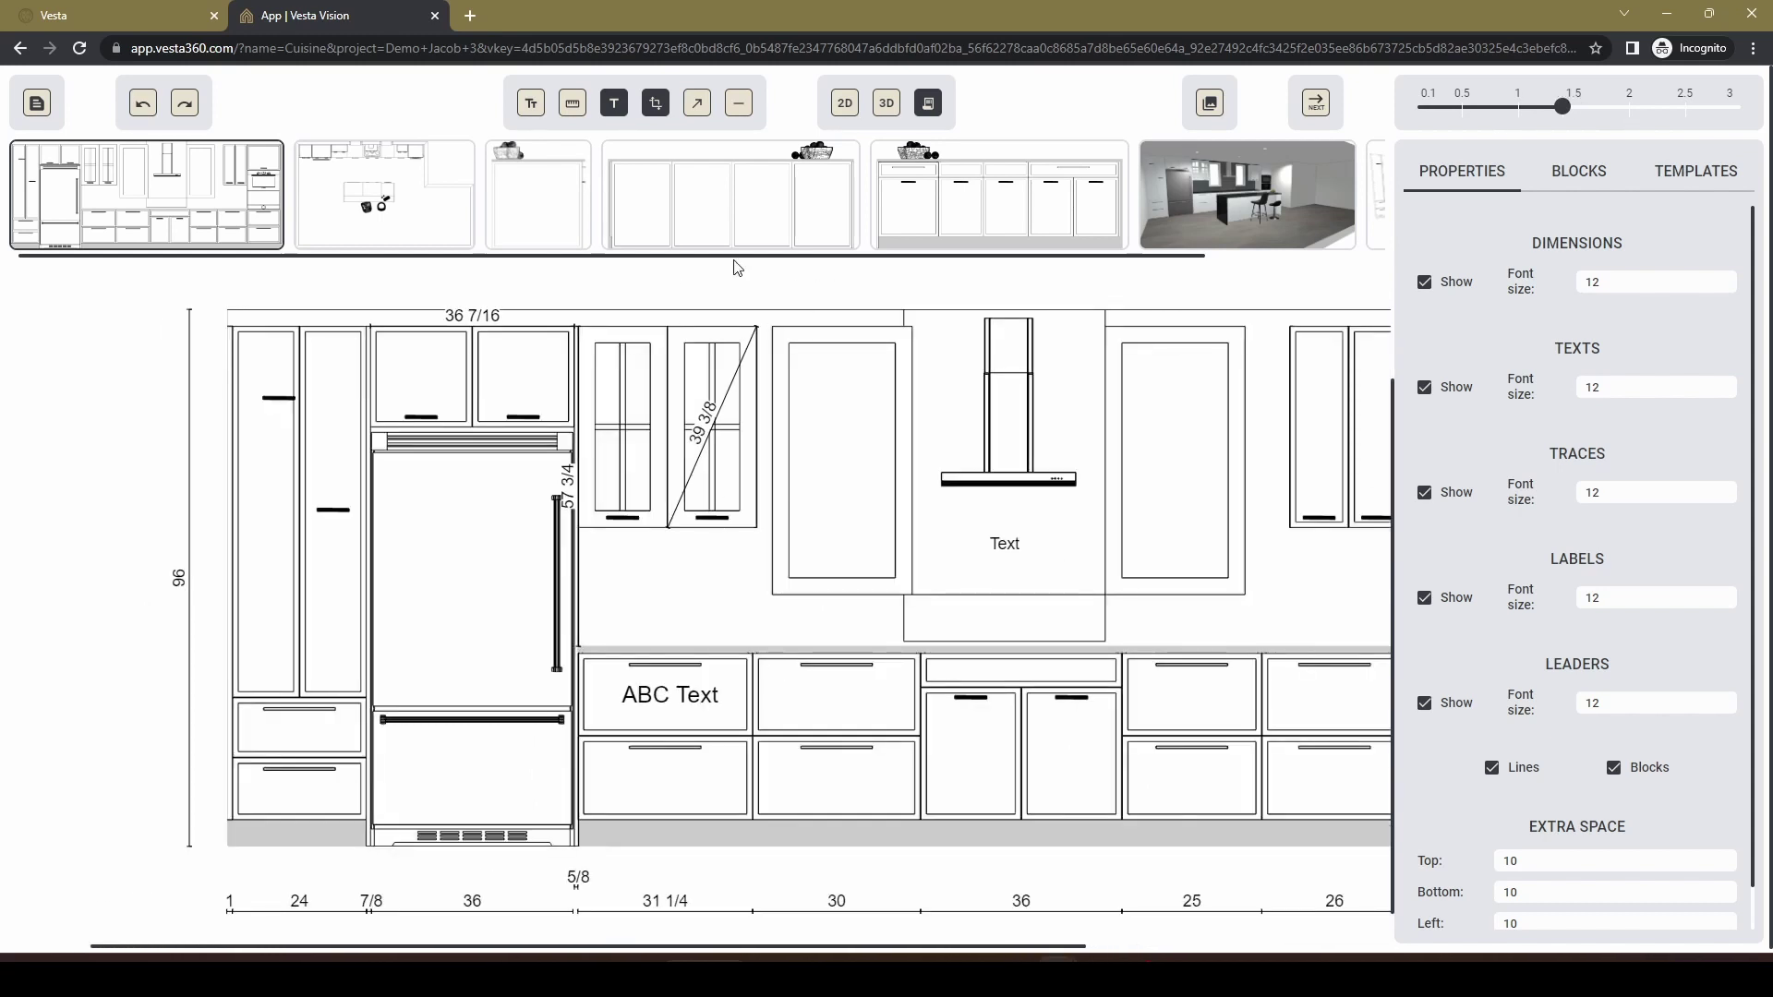
click(573, 103)
click(697, 102)
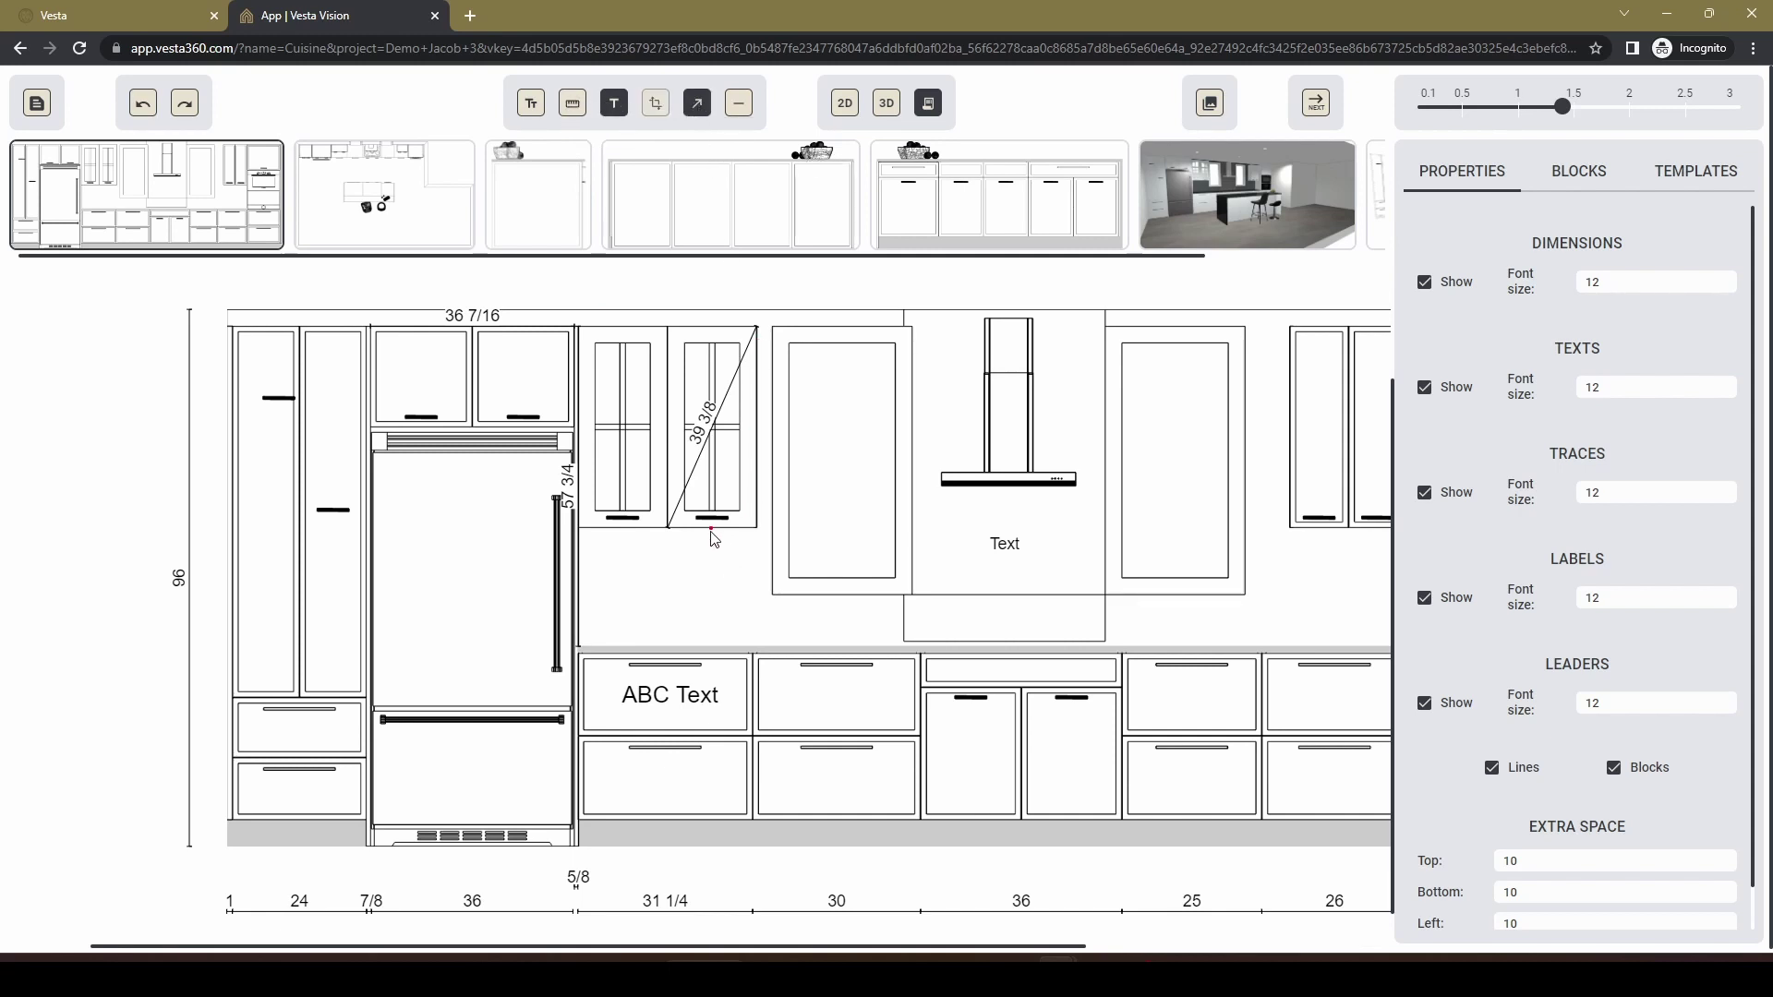
click(756, 528)
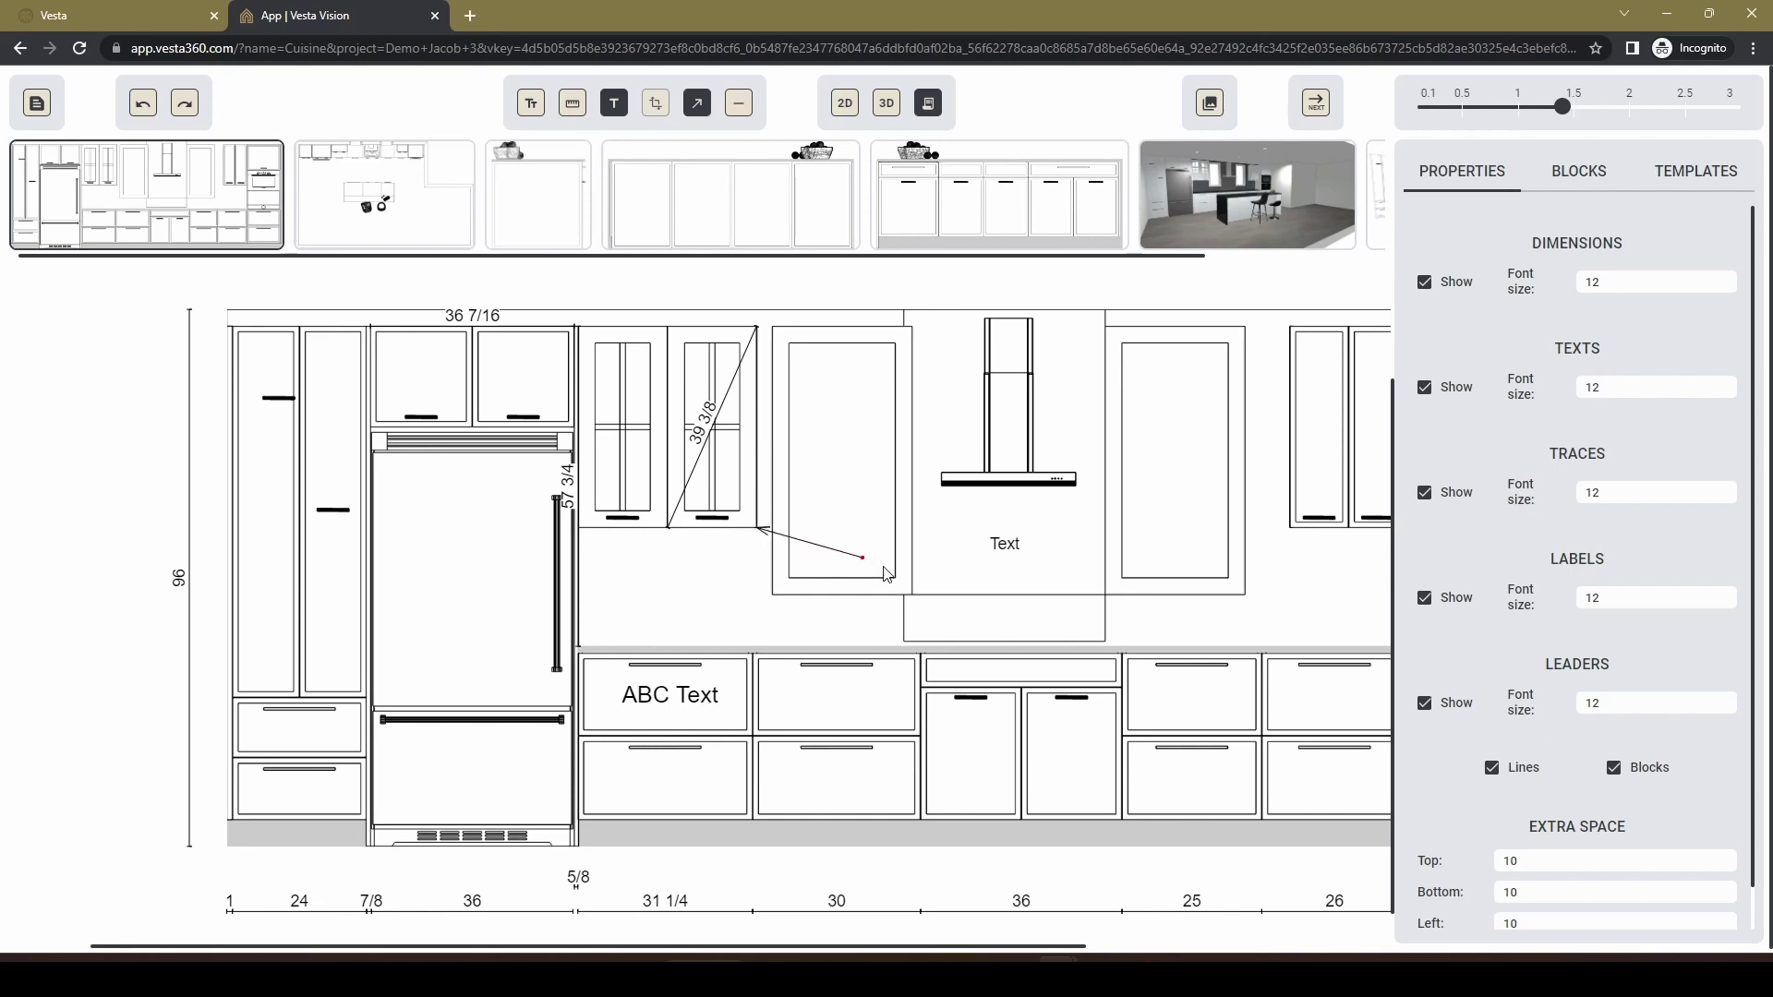
click(962, 613)
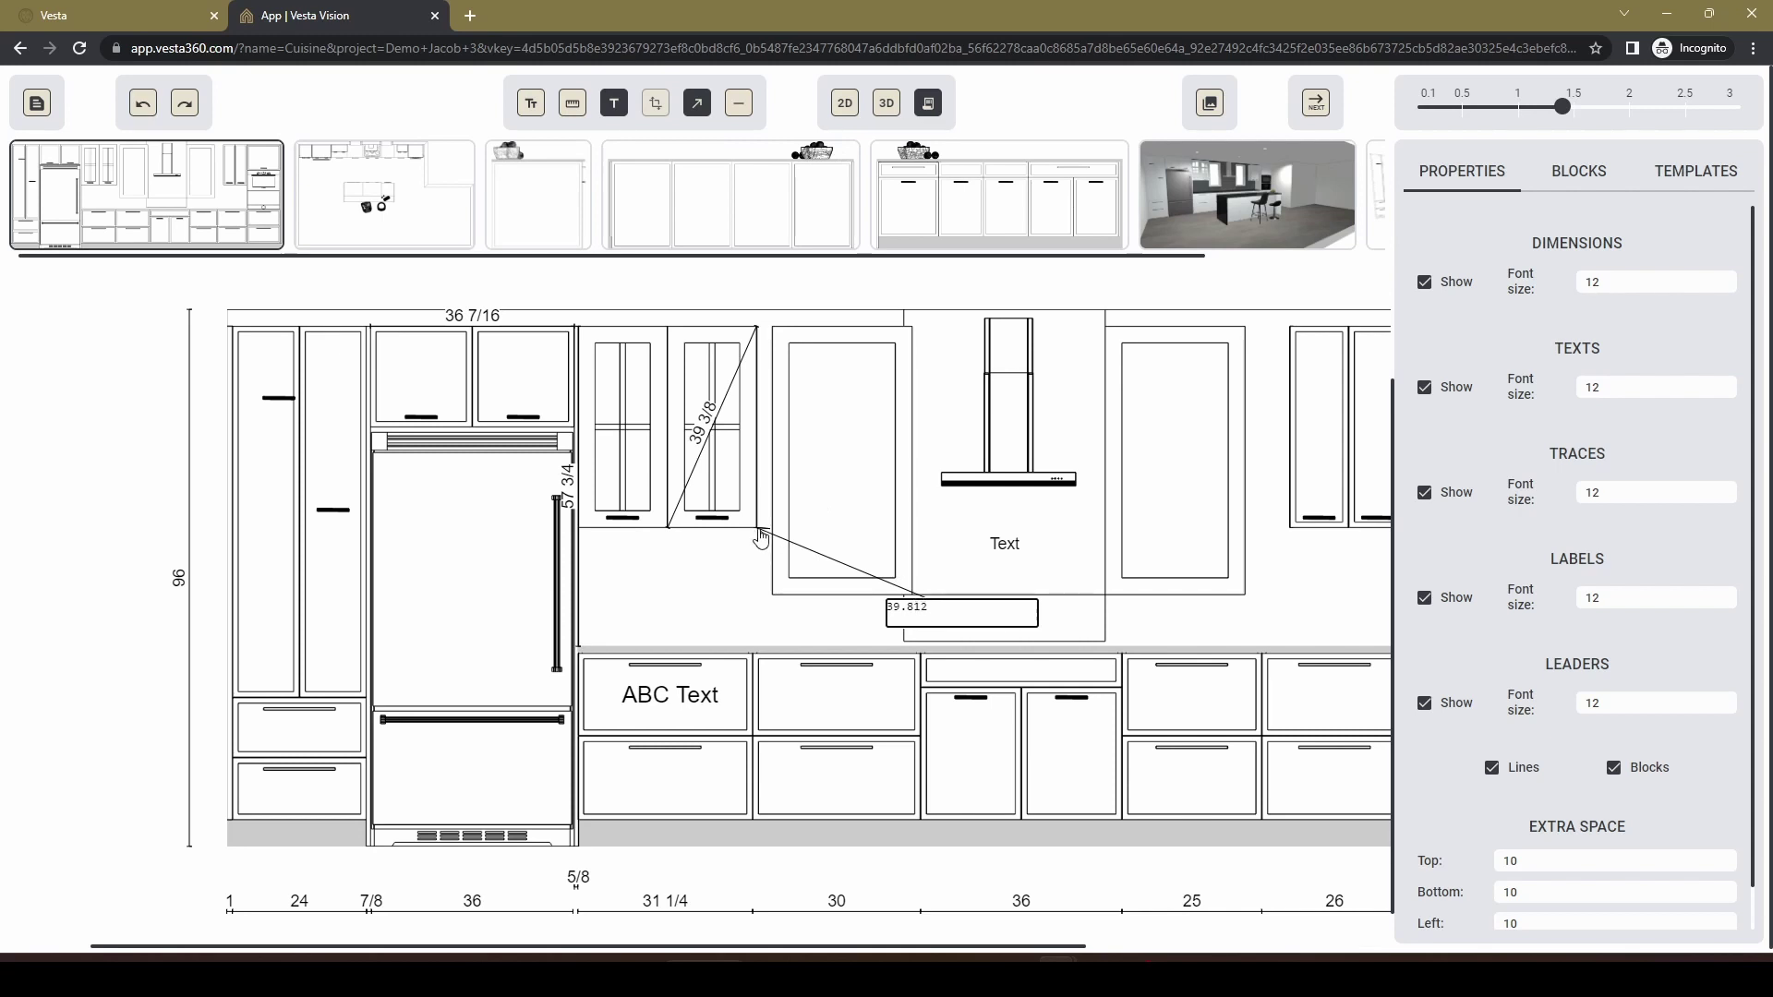
drag(920, 609, 886, 607)
text(10)
key(Return)
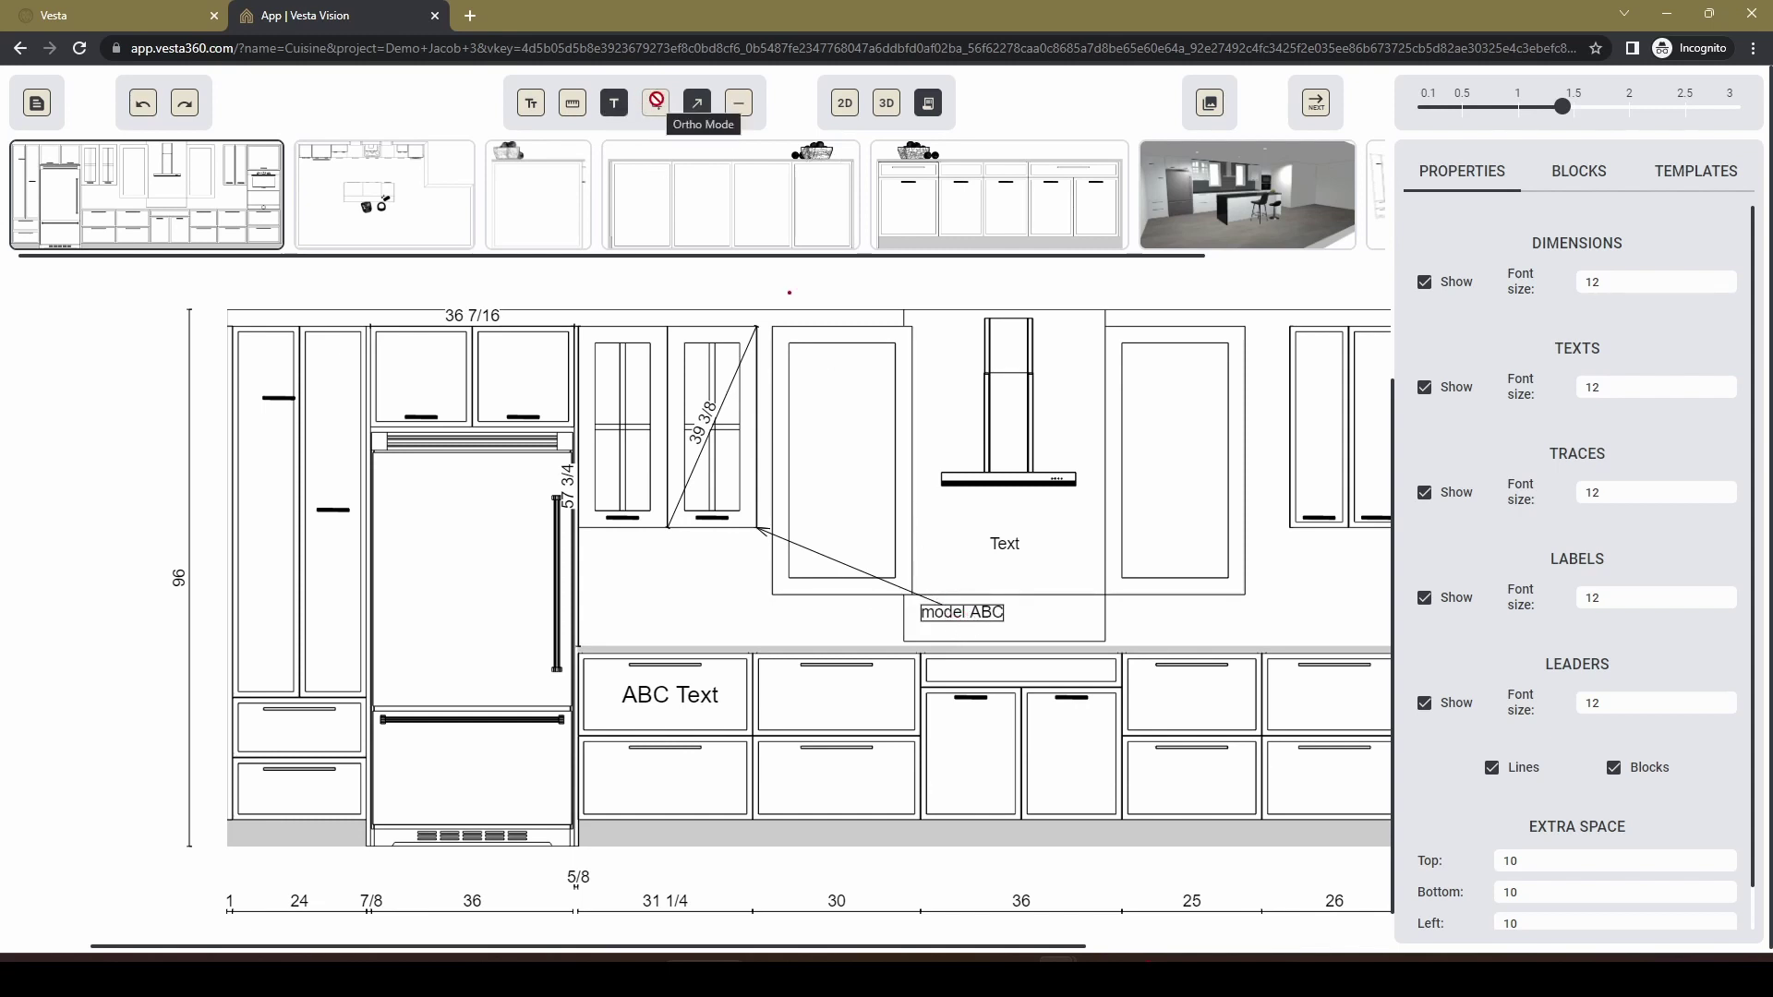
Give the model ABC leader 3 lines and aim the added arrows at the 21-wide wall cabinet and the left door below the hood.
click(979, 616)
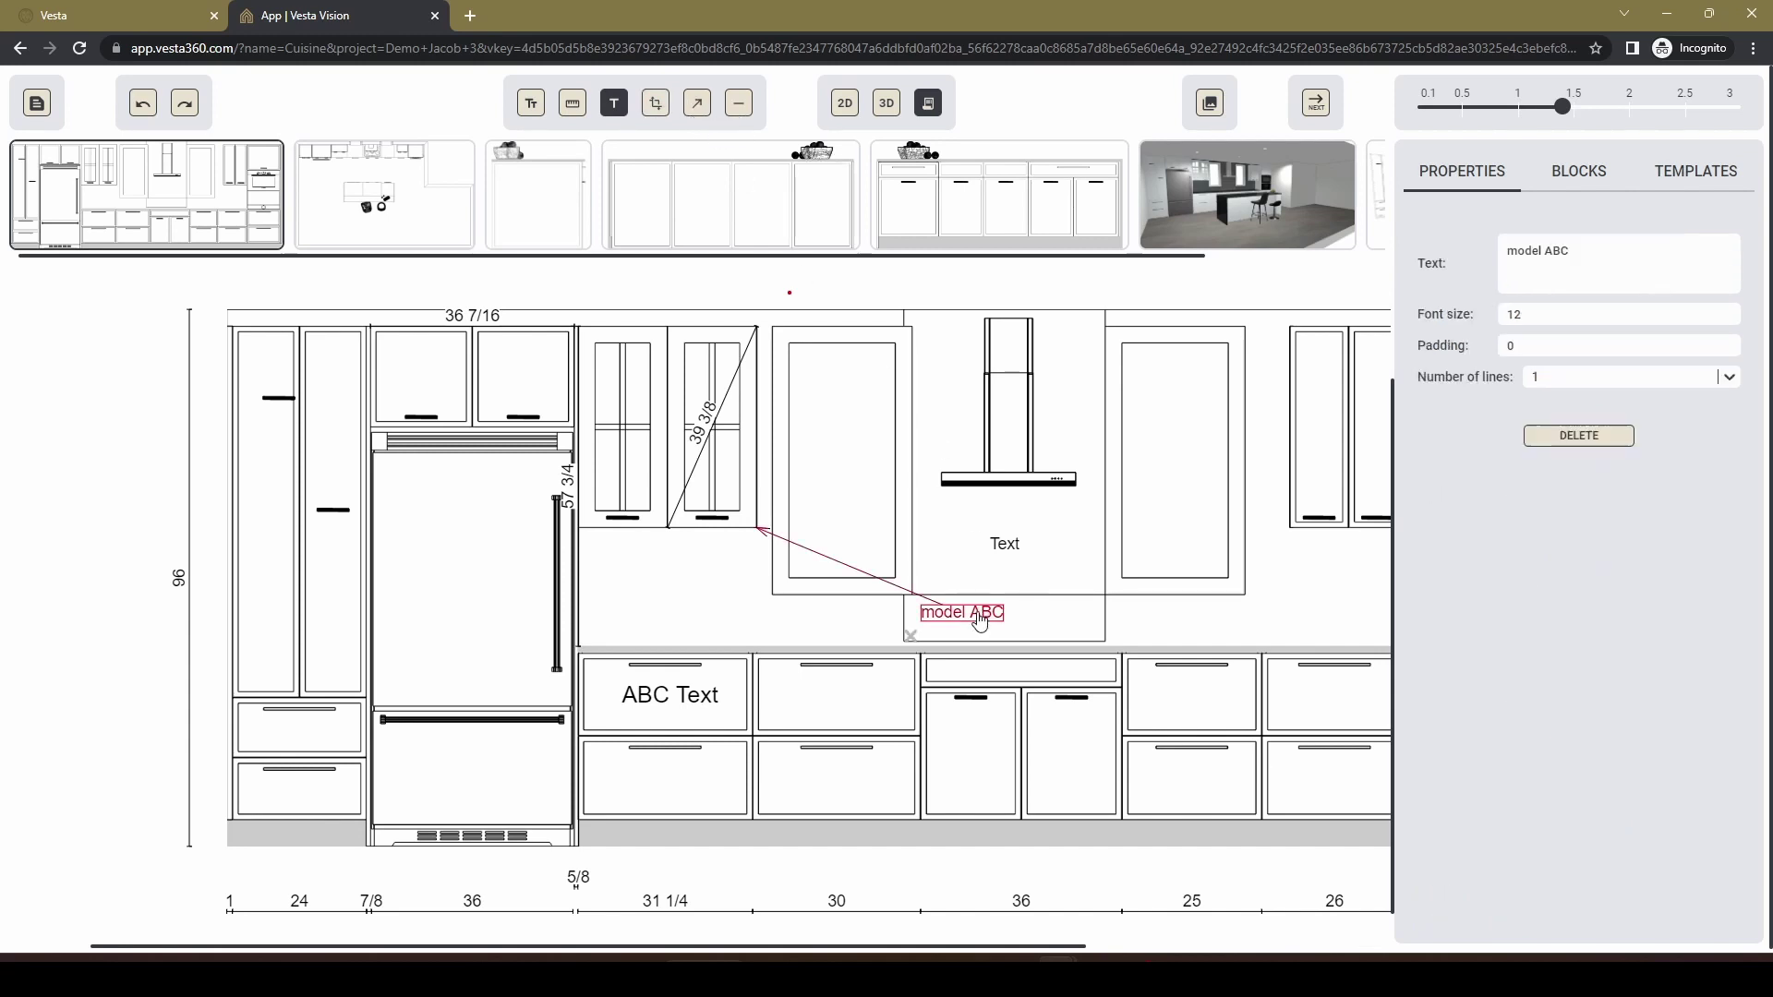
click(1579, 374)
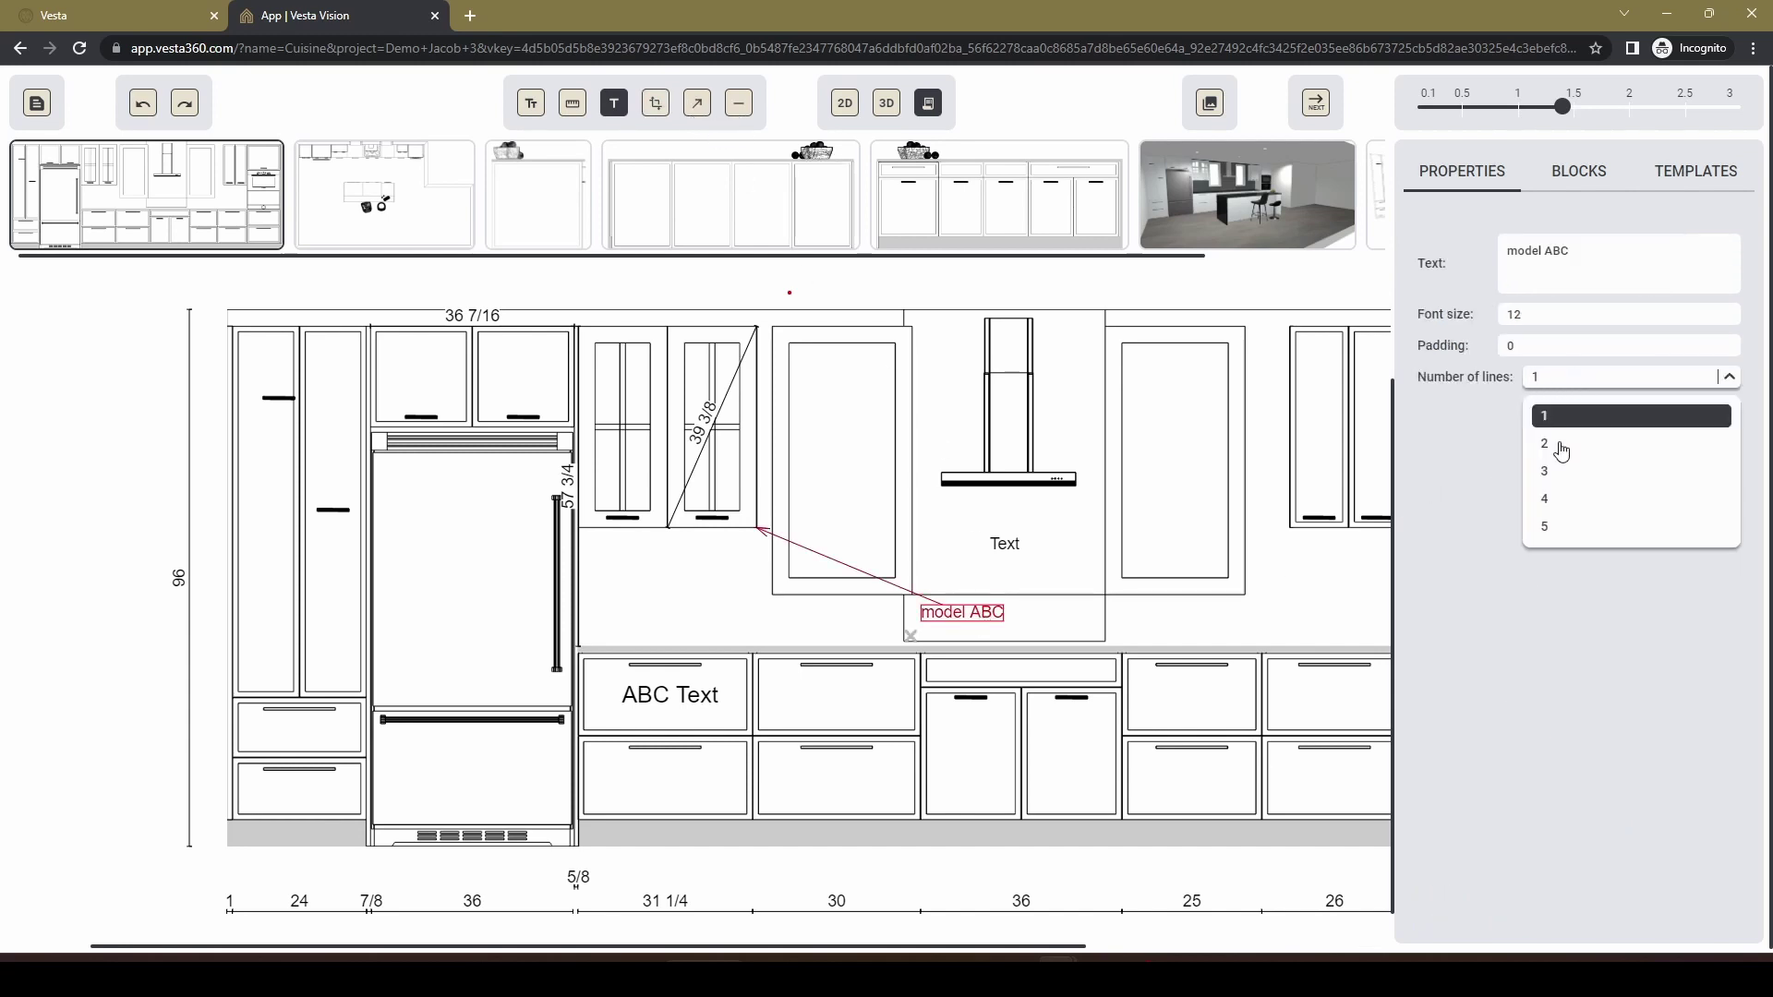
click(1549, 477)
drag(801, 503, 812, 491)
drag(1331, 544, 1332, 540)
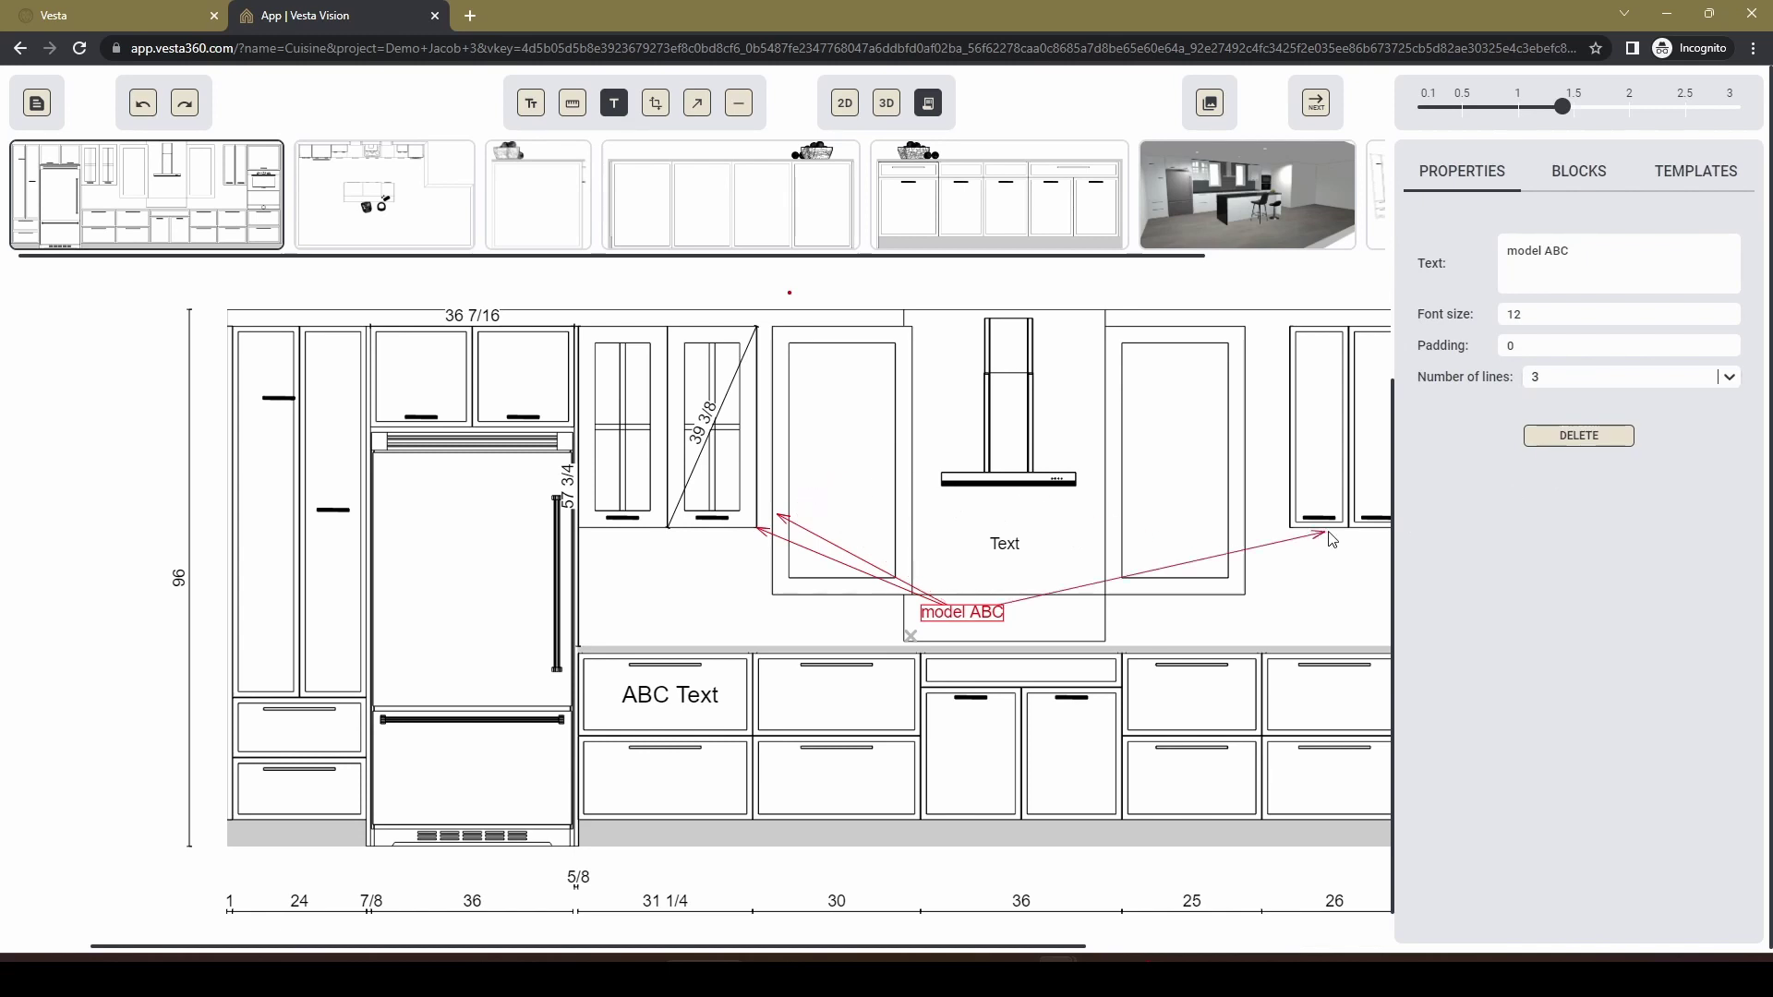
drag(782, 520, 954, 642)
drag(994, 704, 992, 702)
Move the model ABC label beneath the lower dimension line, under the 36-wide base cabinet.
drag(969, 624, 990, 888)
scroll(954, 699, down, 1)
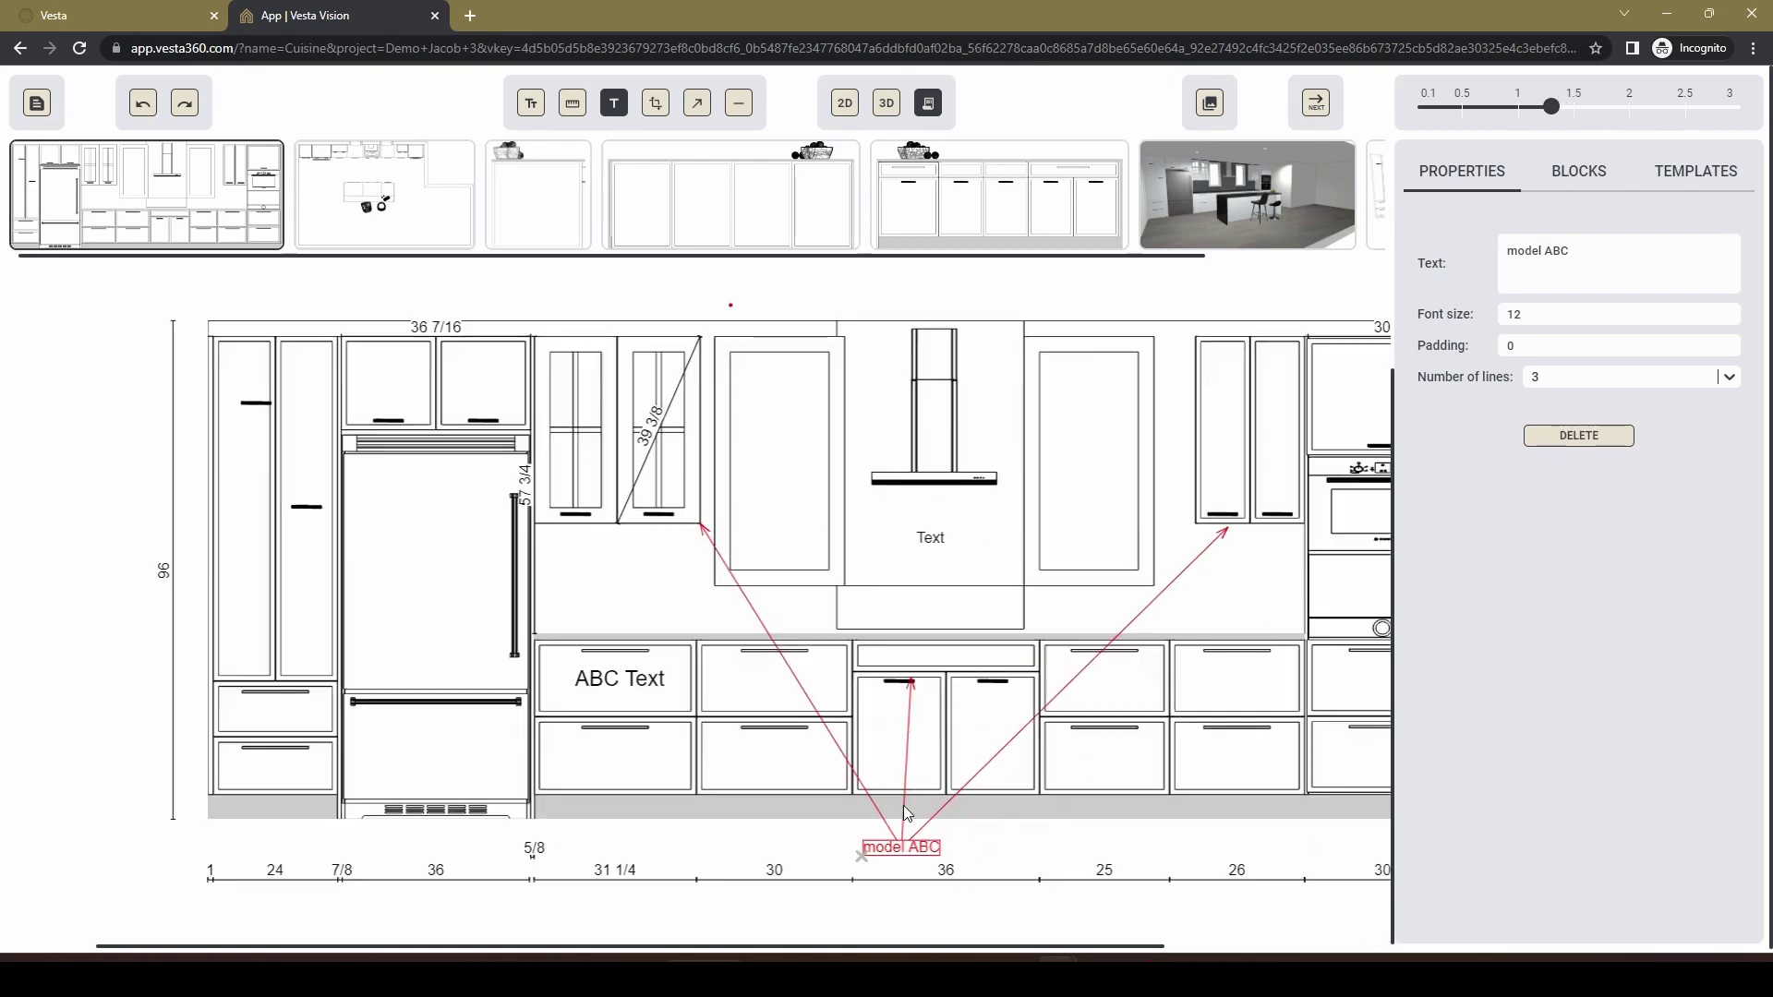
scroll(887, 846, down, 1)
drag(747, 862, 749, 909)
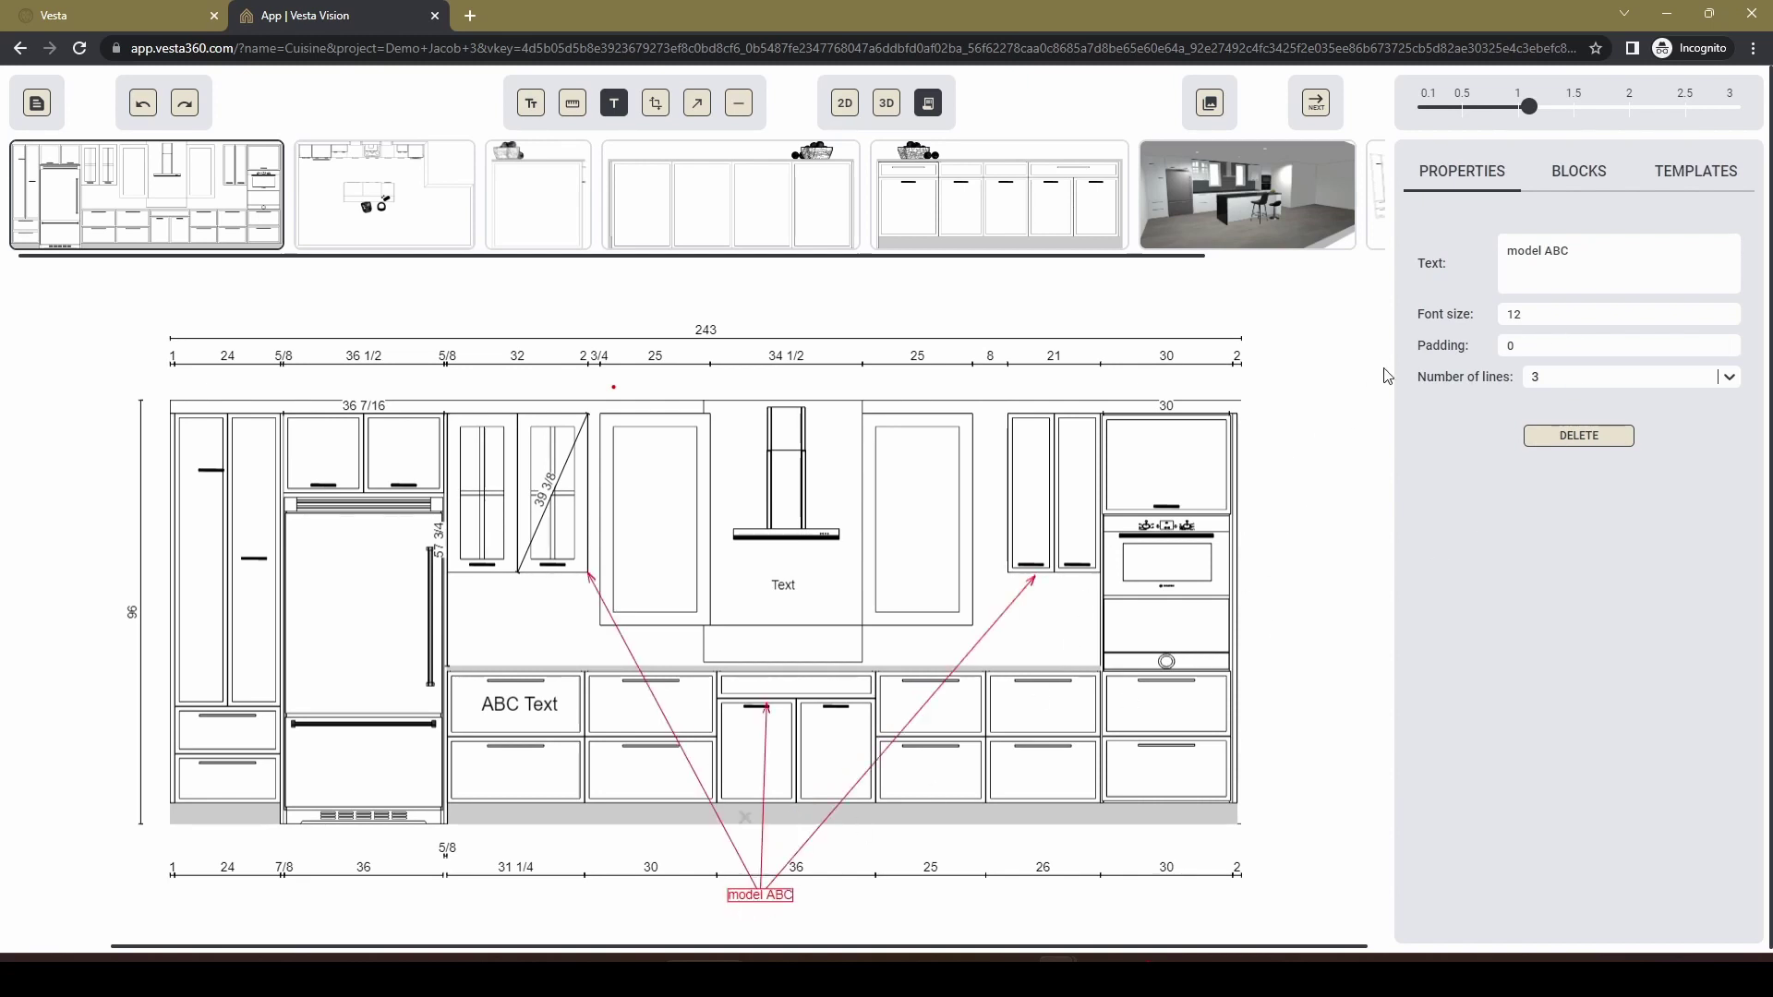
Set the padding of the model ABC leader label to 5.
click(1725, 343)
click(1725, 344)
click(1725, 344)
click(1725, 344)
click(1725, 344)
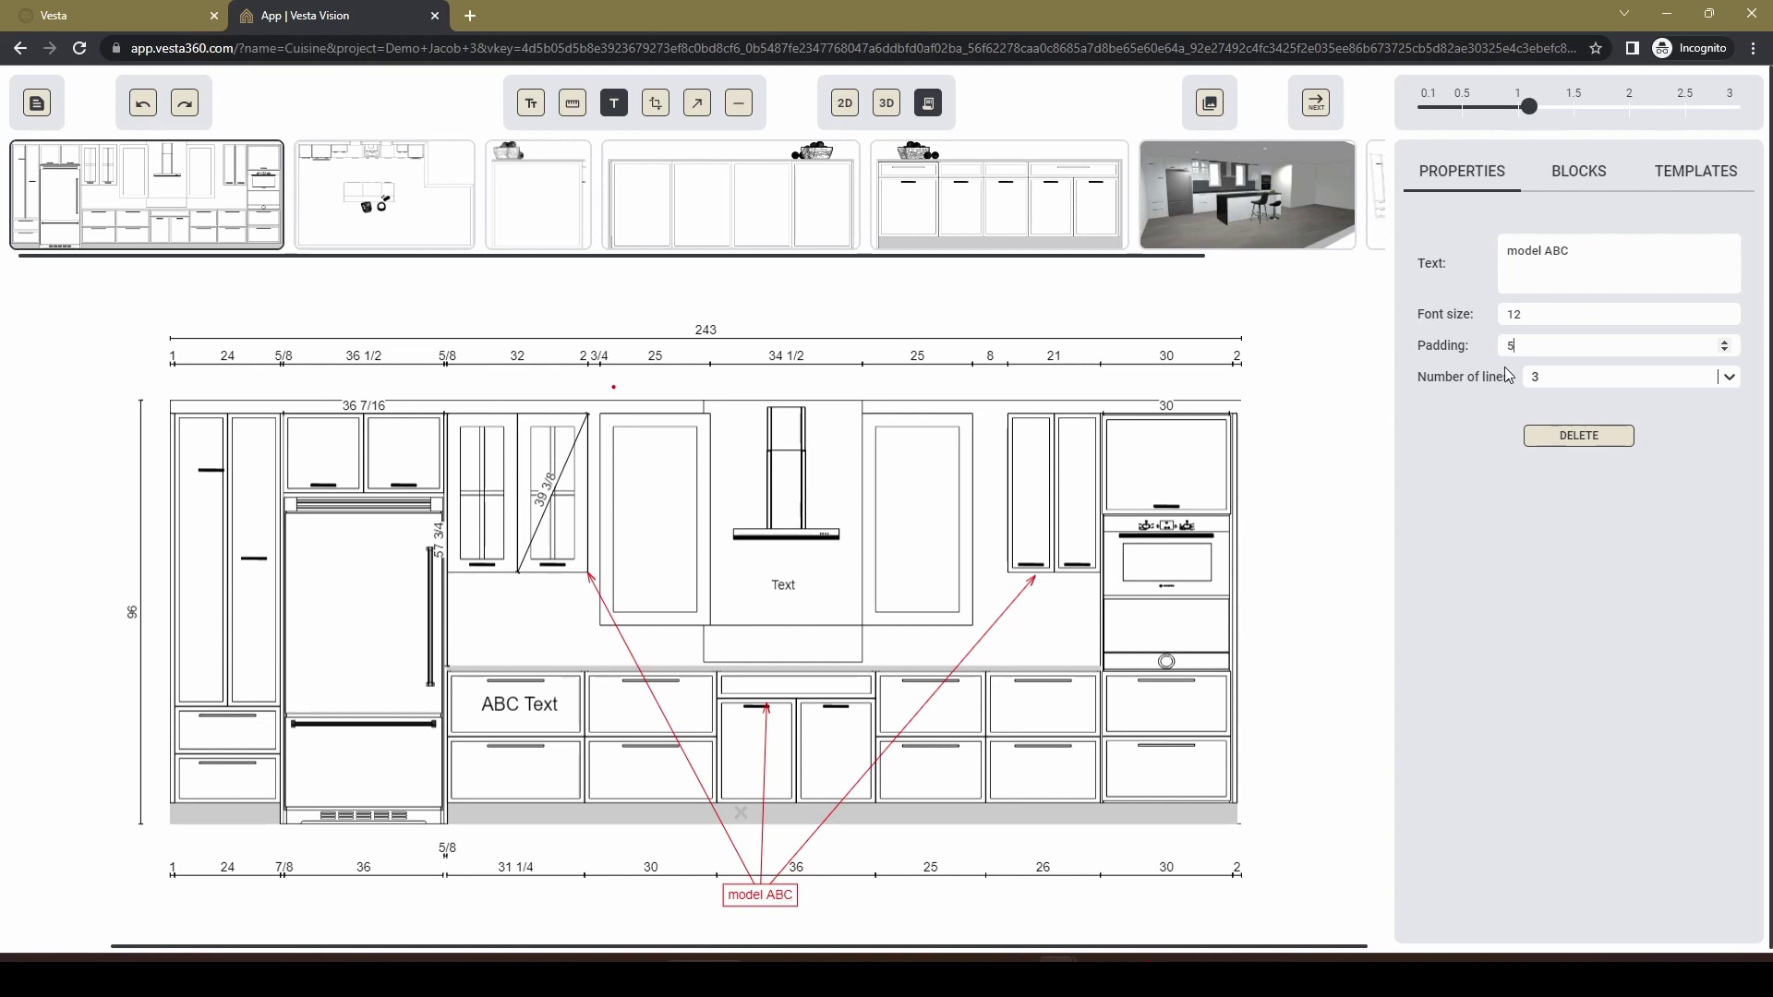
click(984, 792)
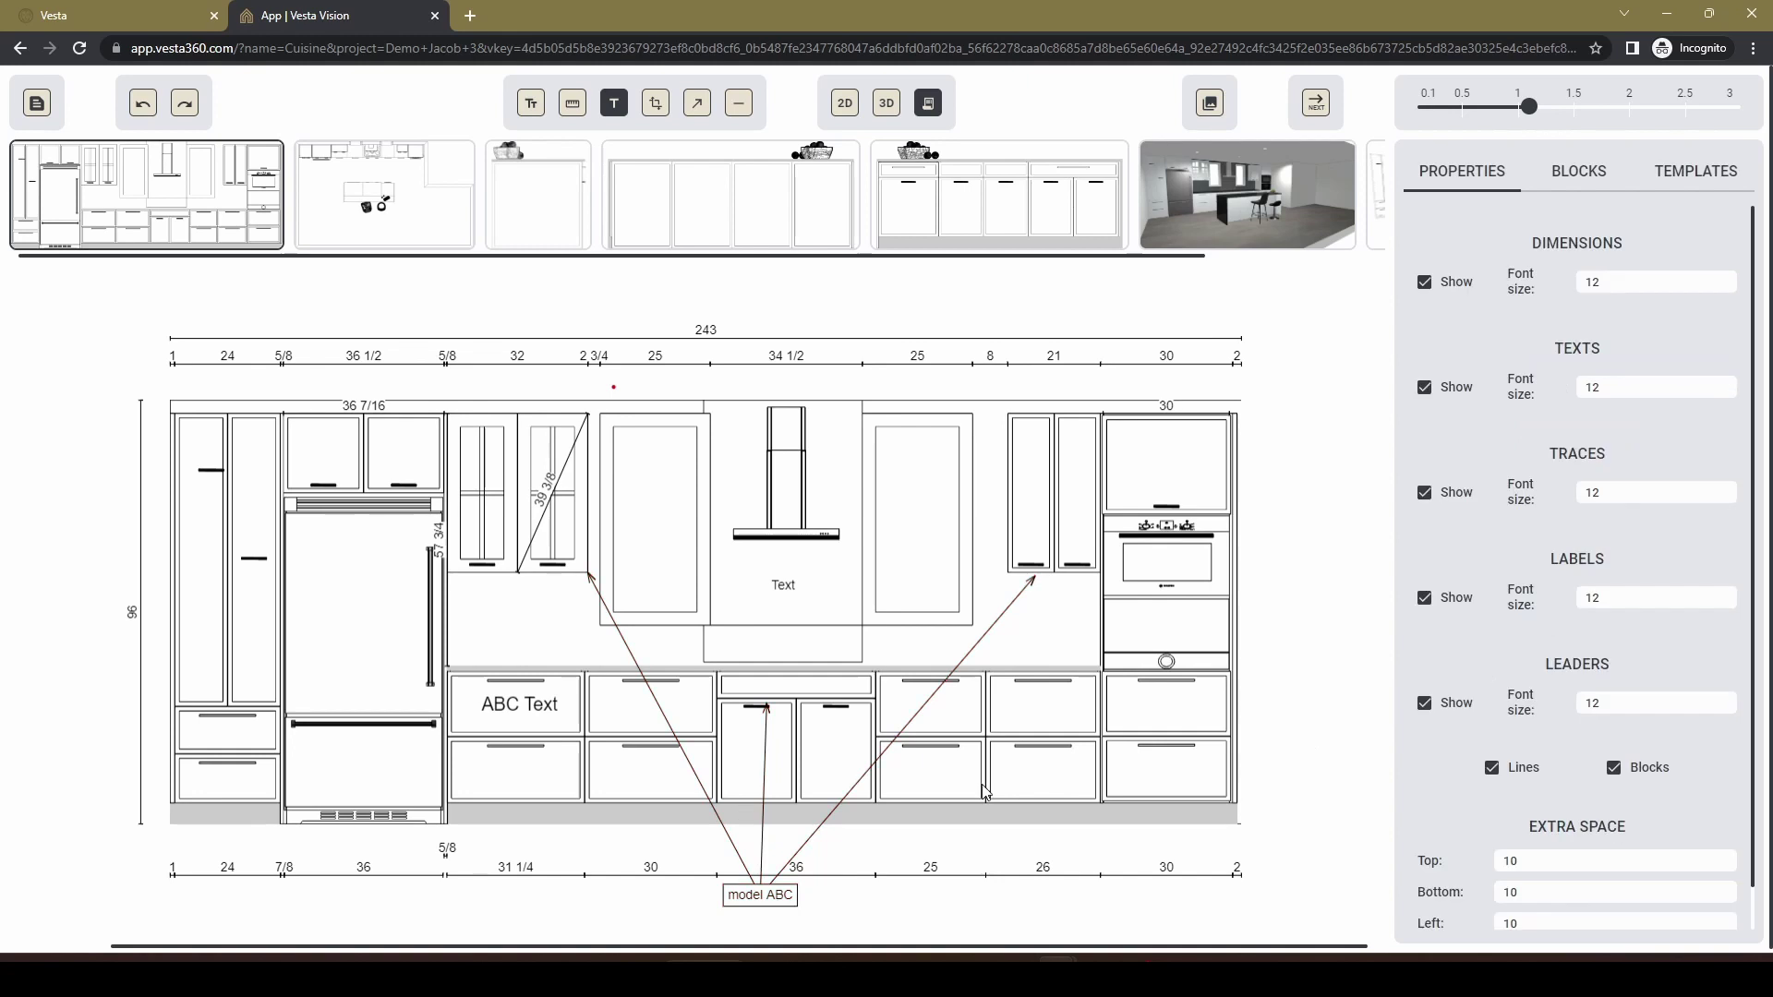
Set the drawing's bottom extra space to 30 and move the model ABC label farther below the lower dimension line.
scroll(982, 837, down, 1)
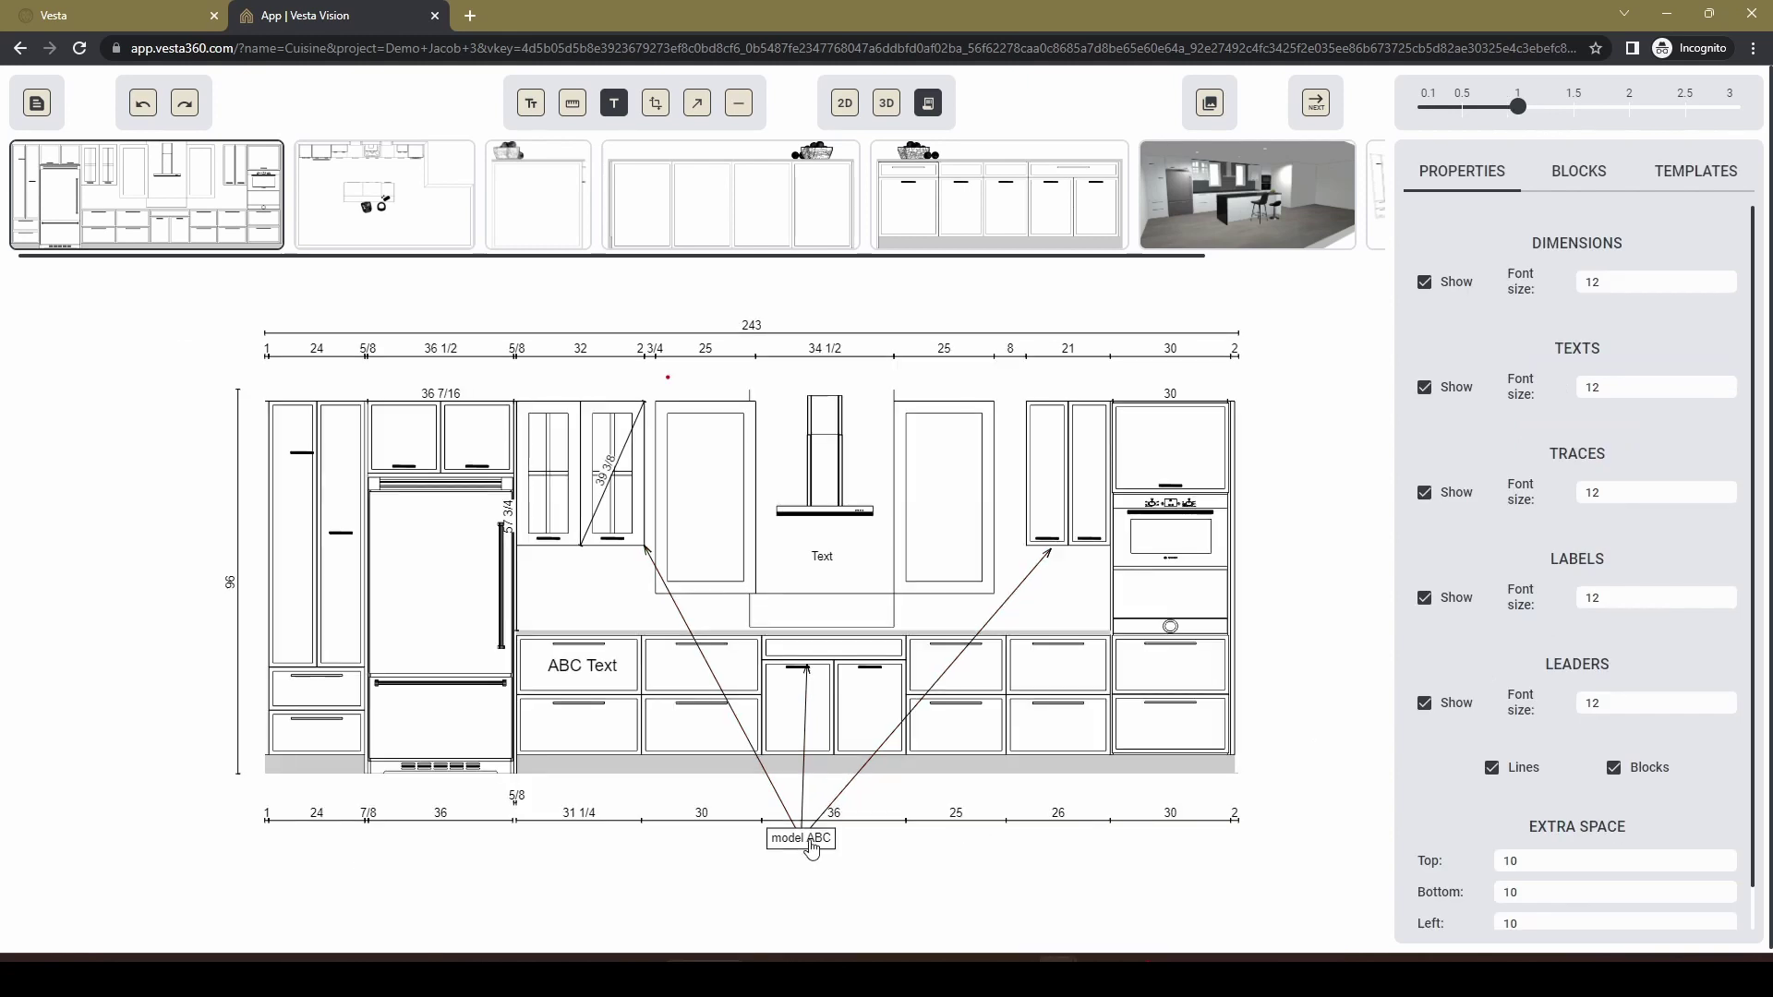
drag(814, 842, 846, 866)
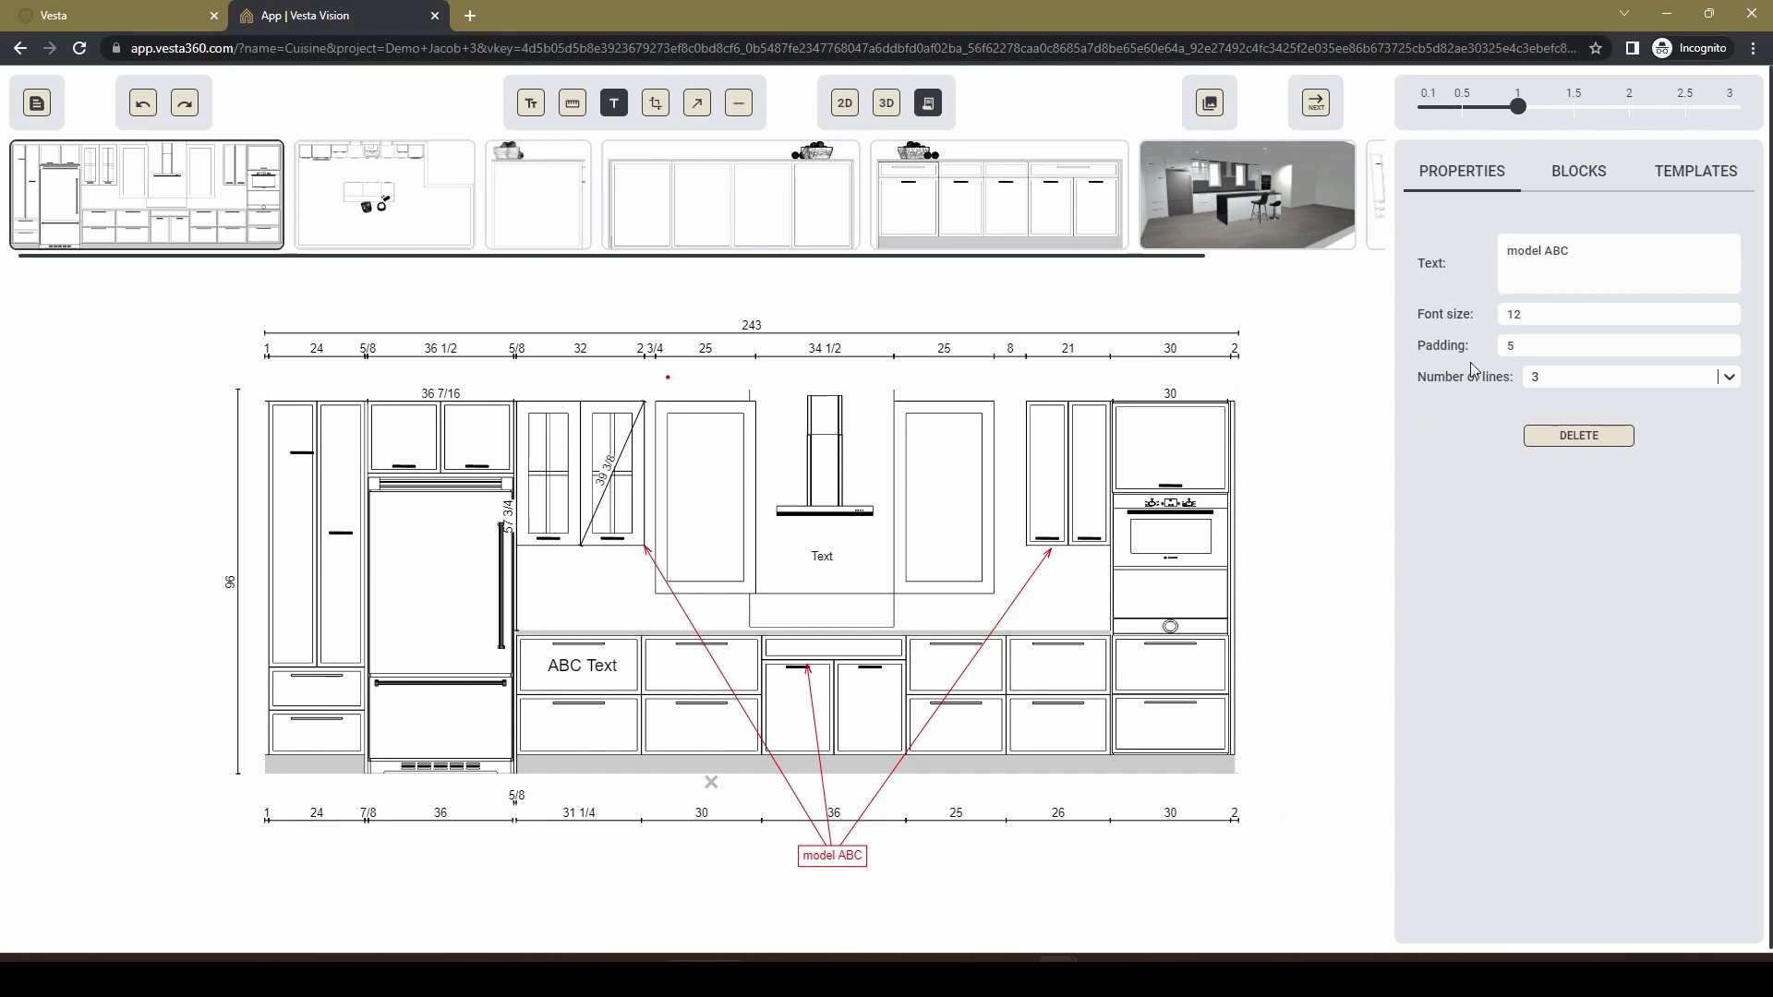
click(1188, 587)
scroll(1547, 757, down, 1)
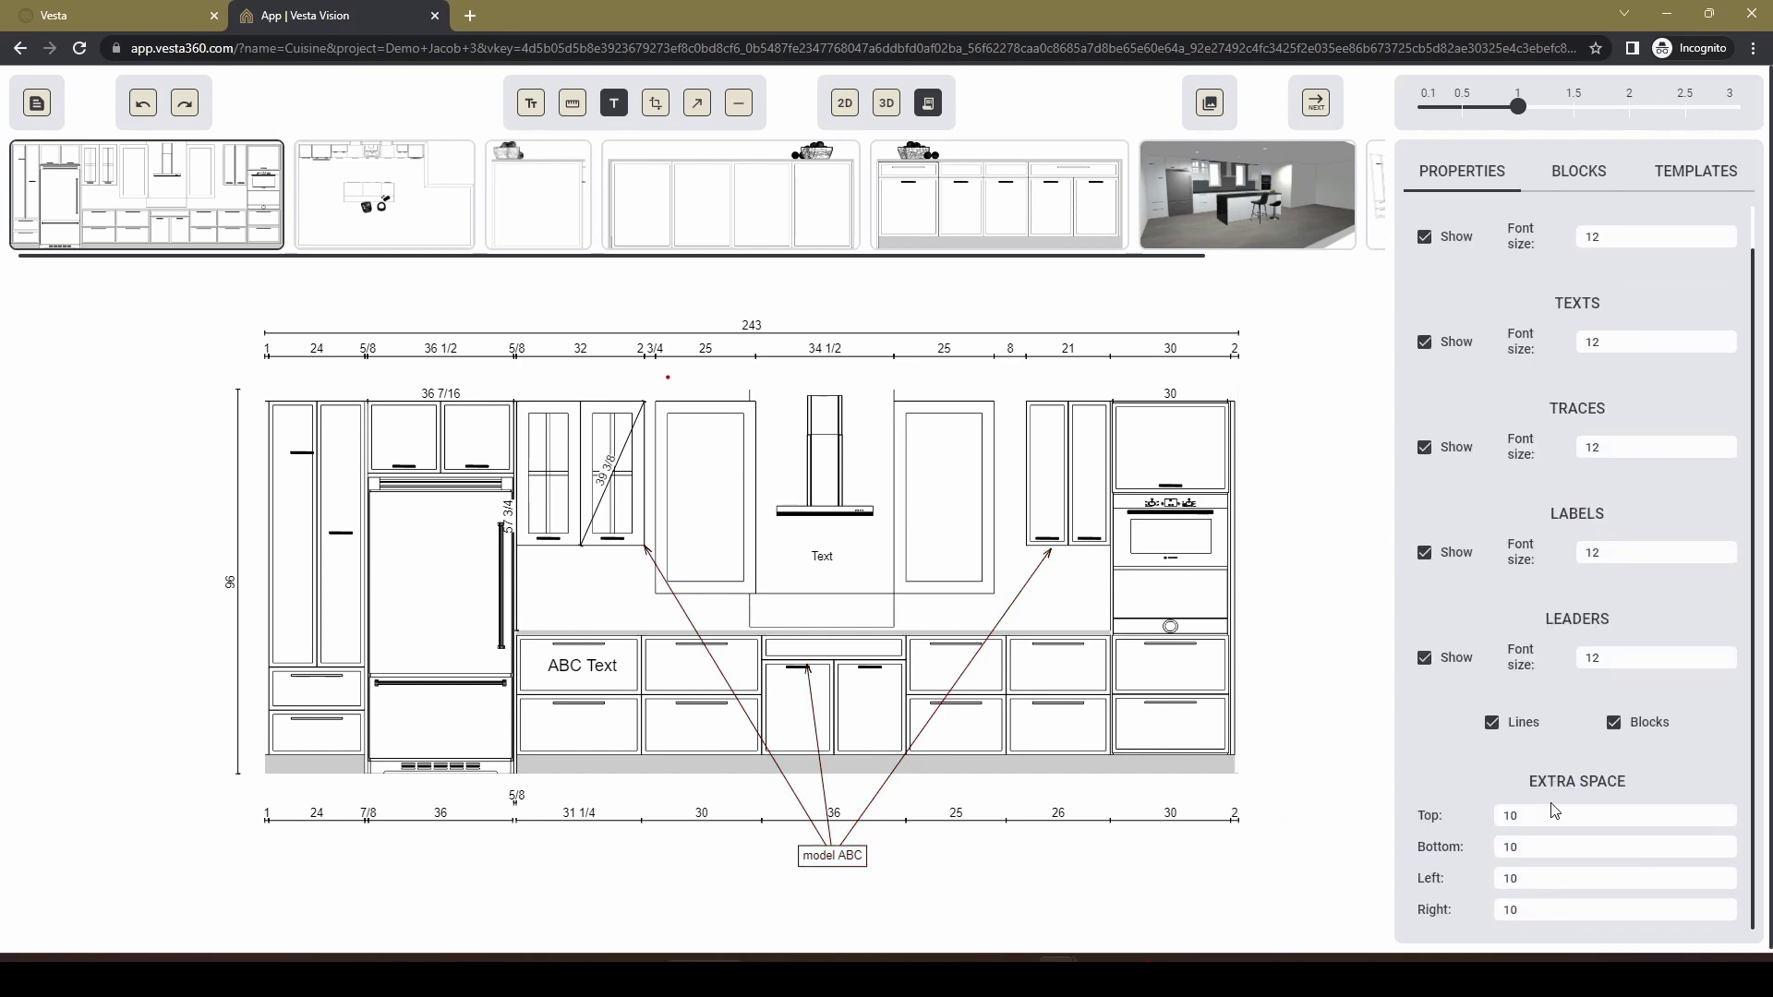
scroll(1516, 816, down, 1)
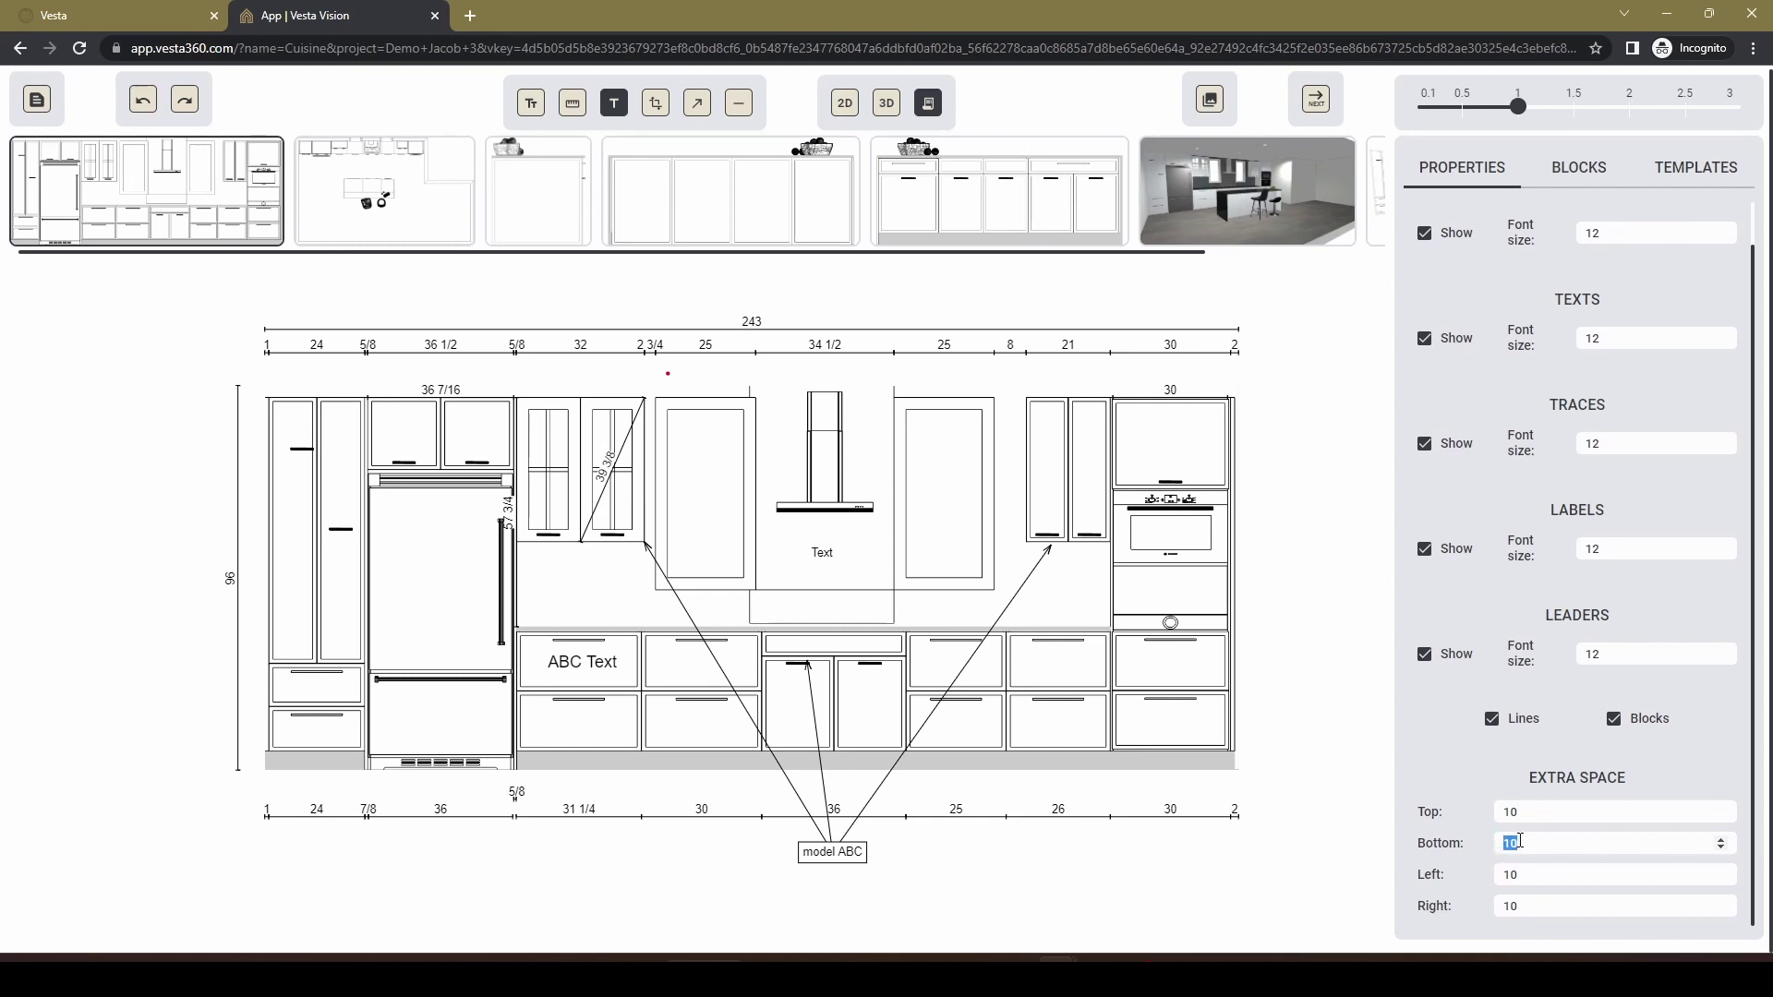
text(3)
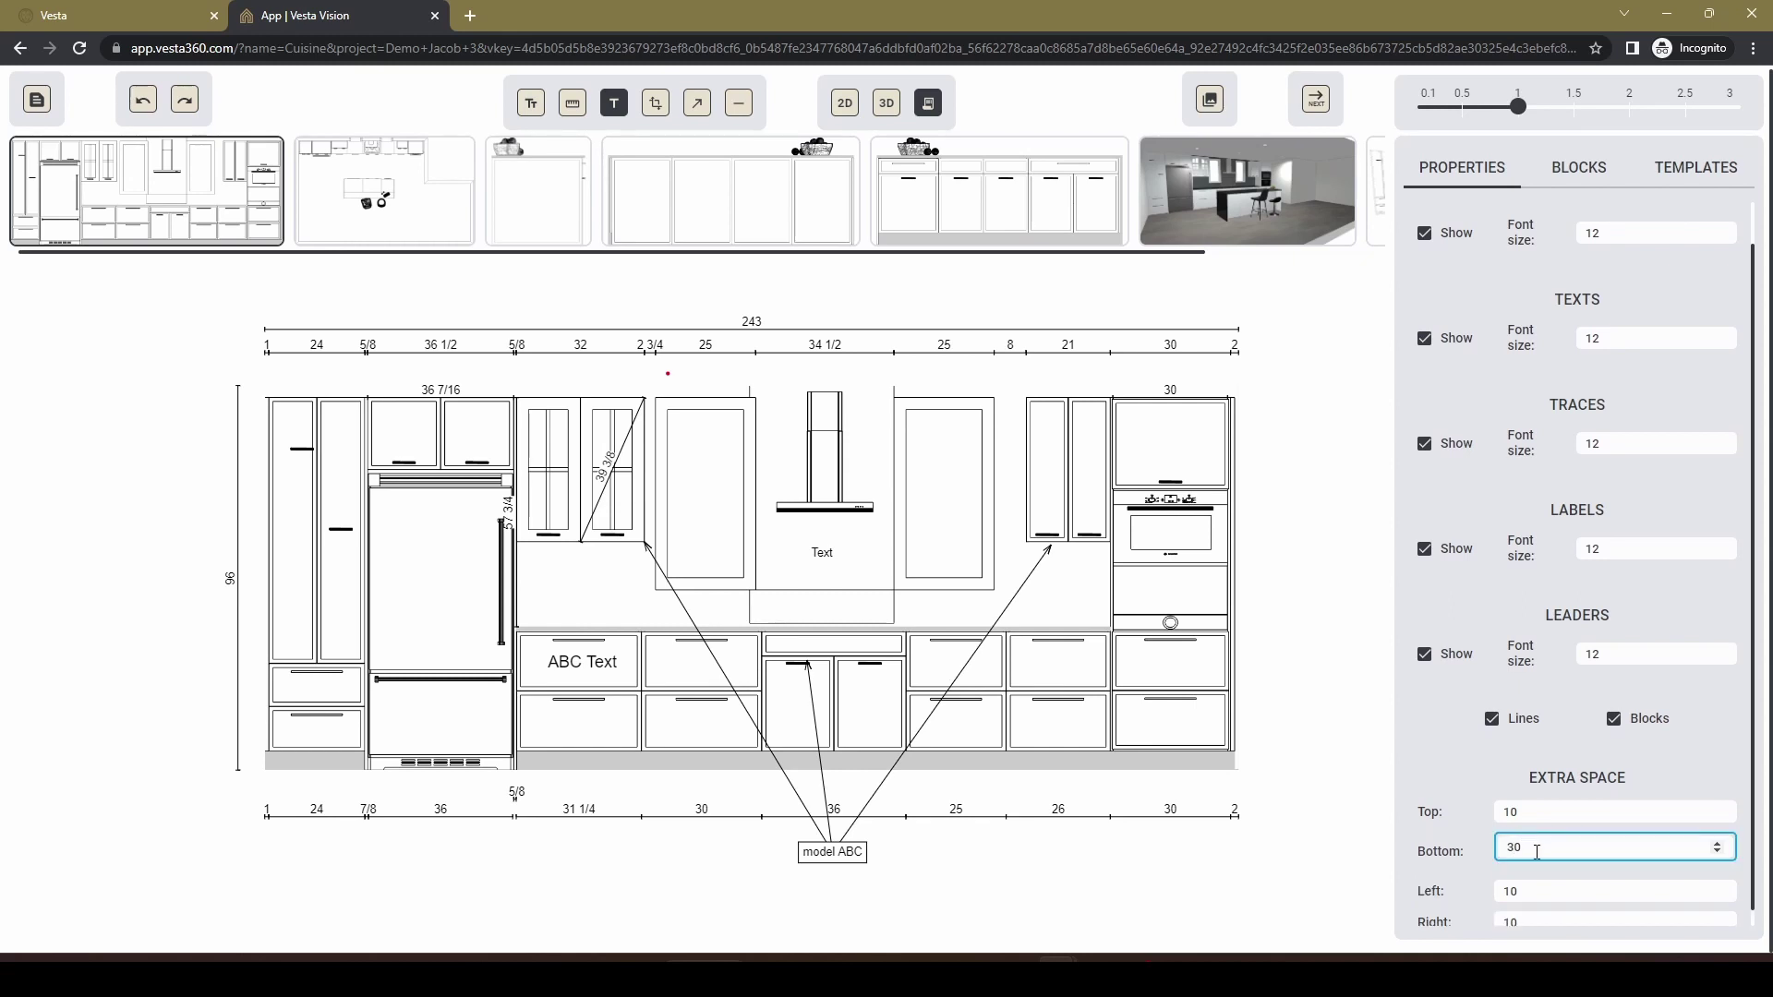
key(Return)
drag(835, 864, 863, 889)
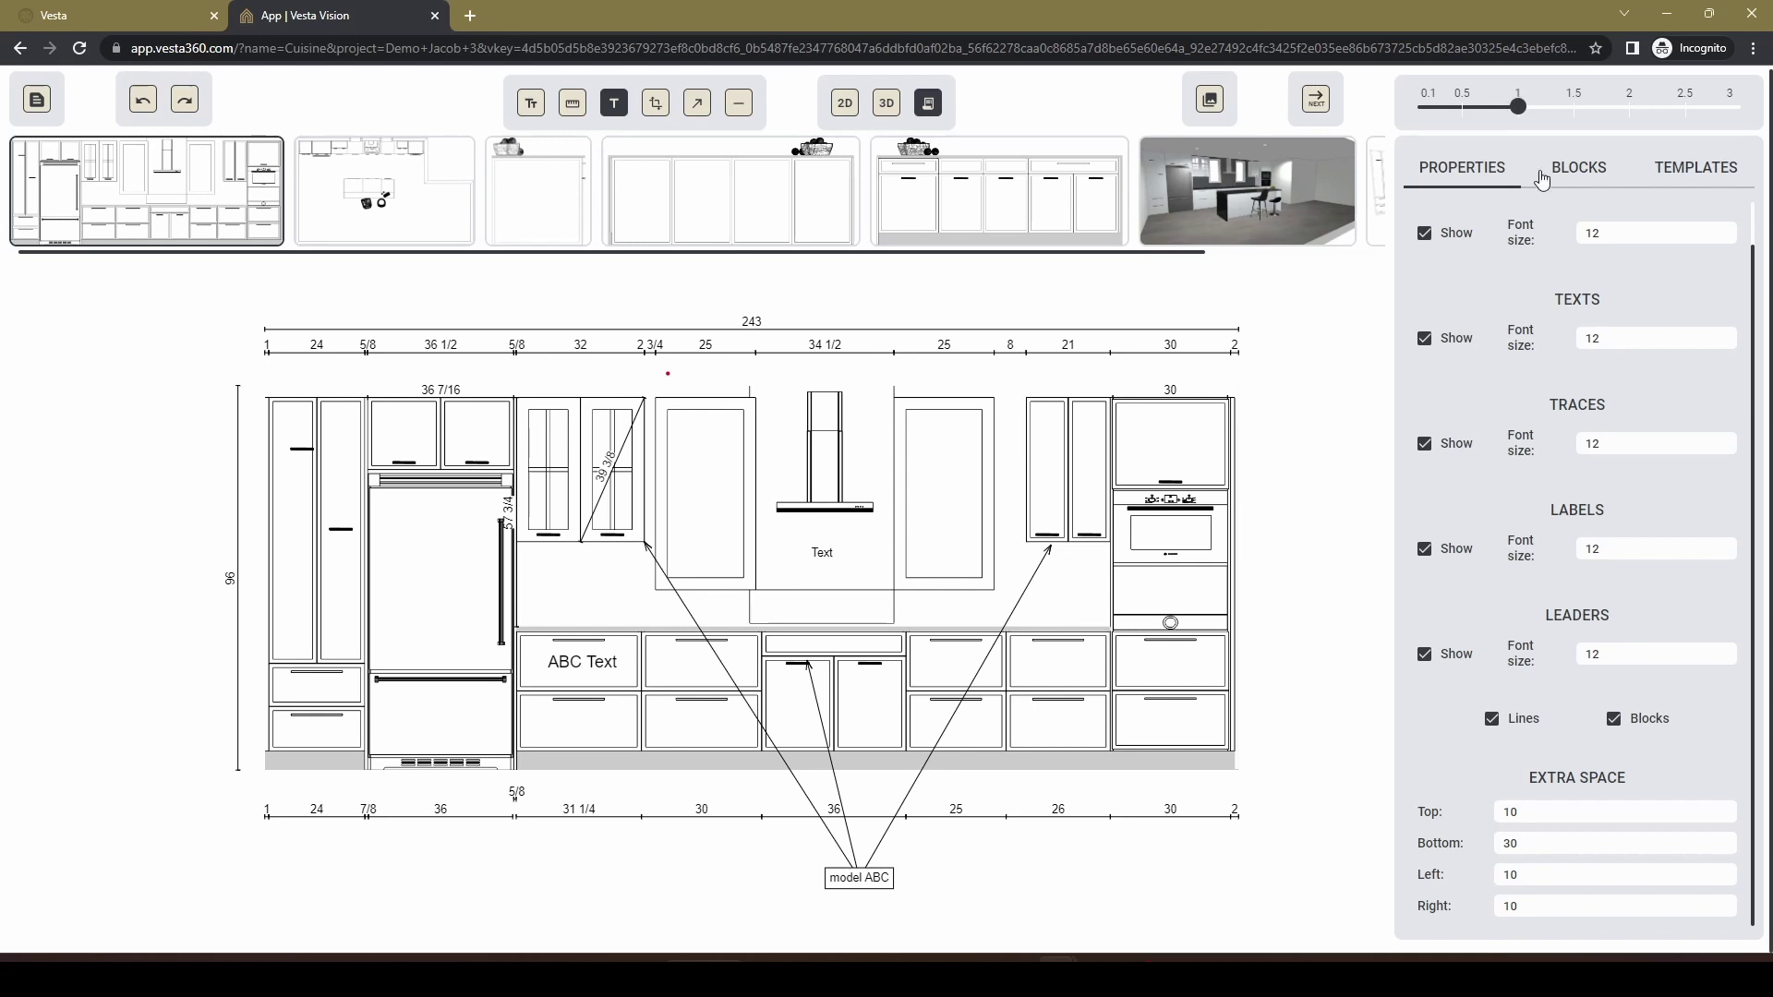
Place the dashed trash bin block on the 36-wide base cabinet and shrink it to fit inside the right door.
click(1580, 171)
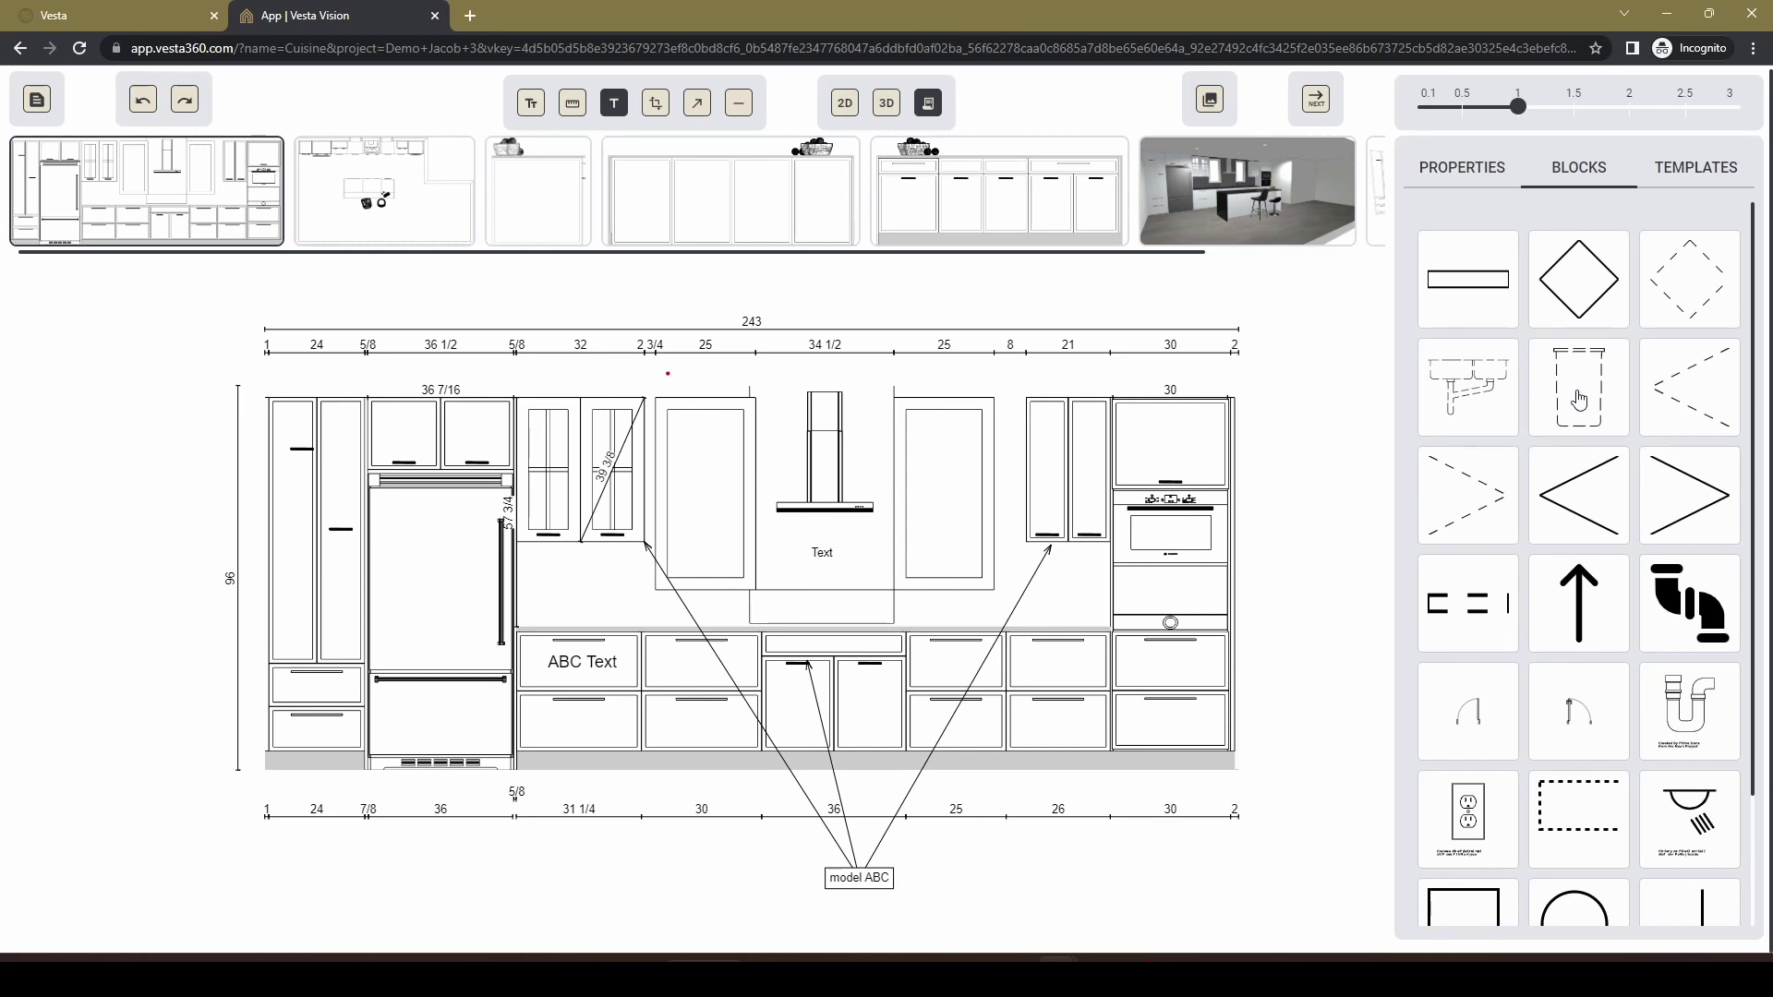
drag(1577, 402, 861, 706)
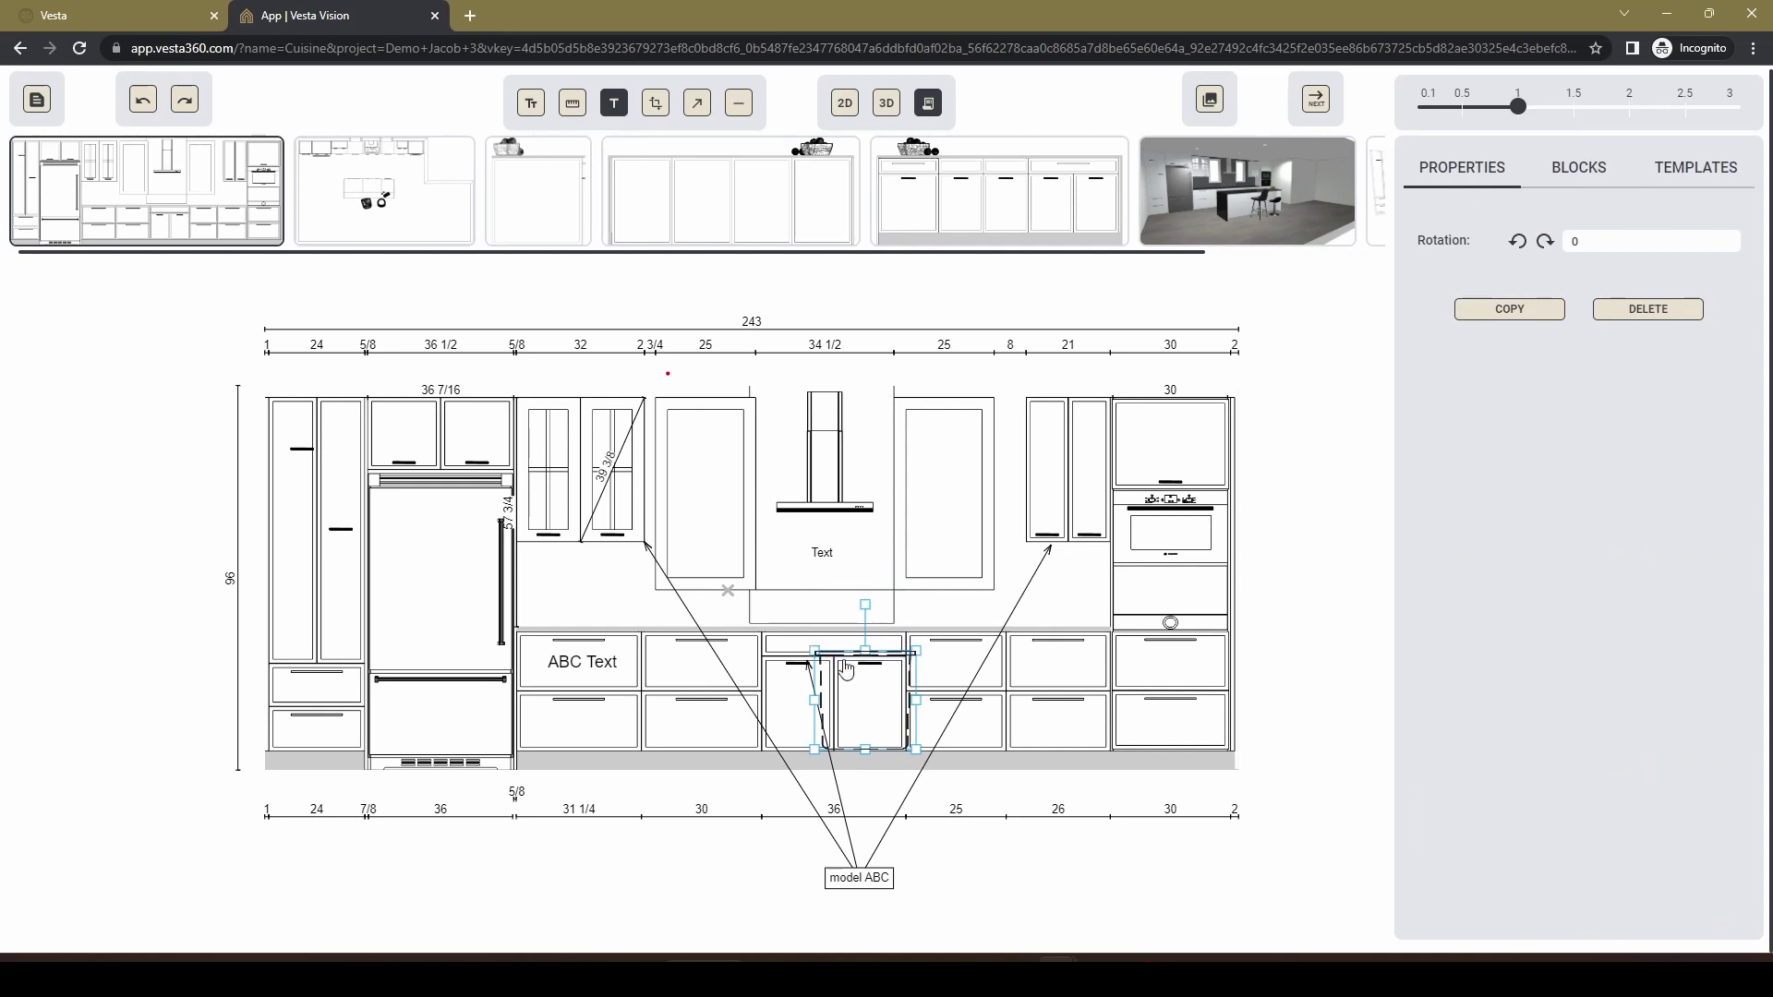
drag(811, 644, 908, 691)
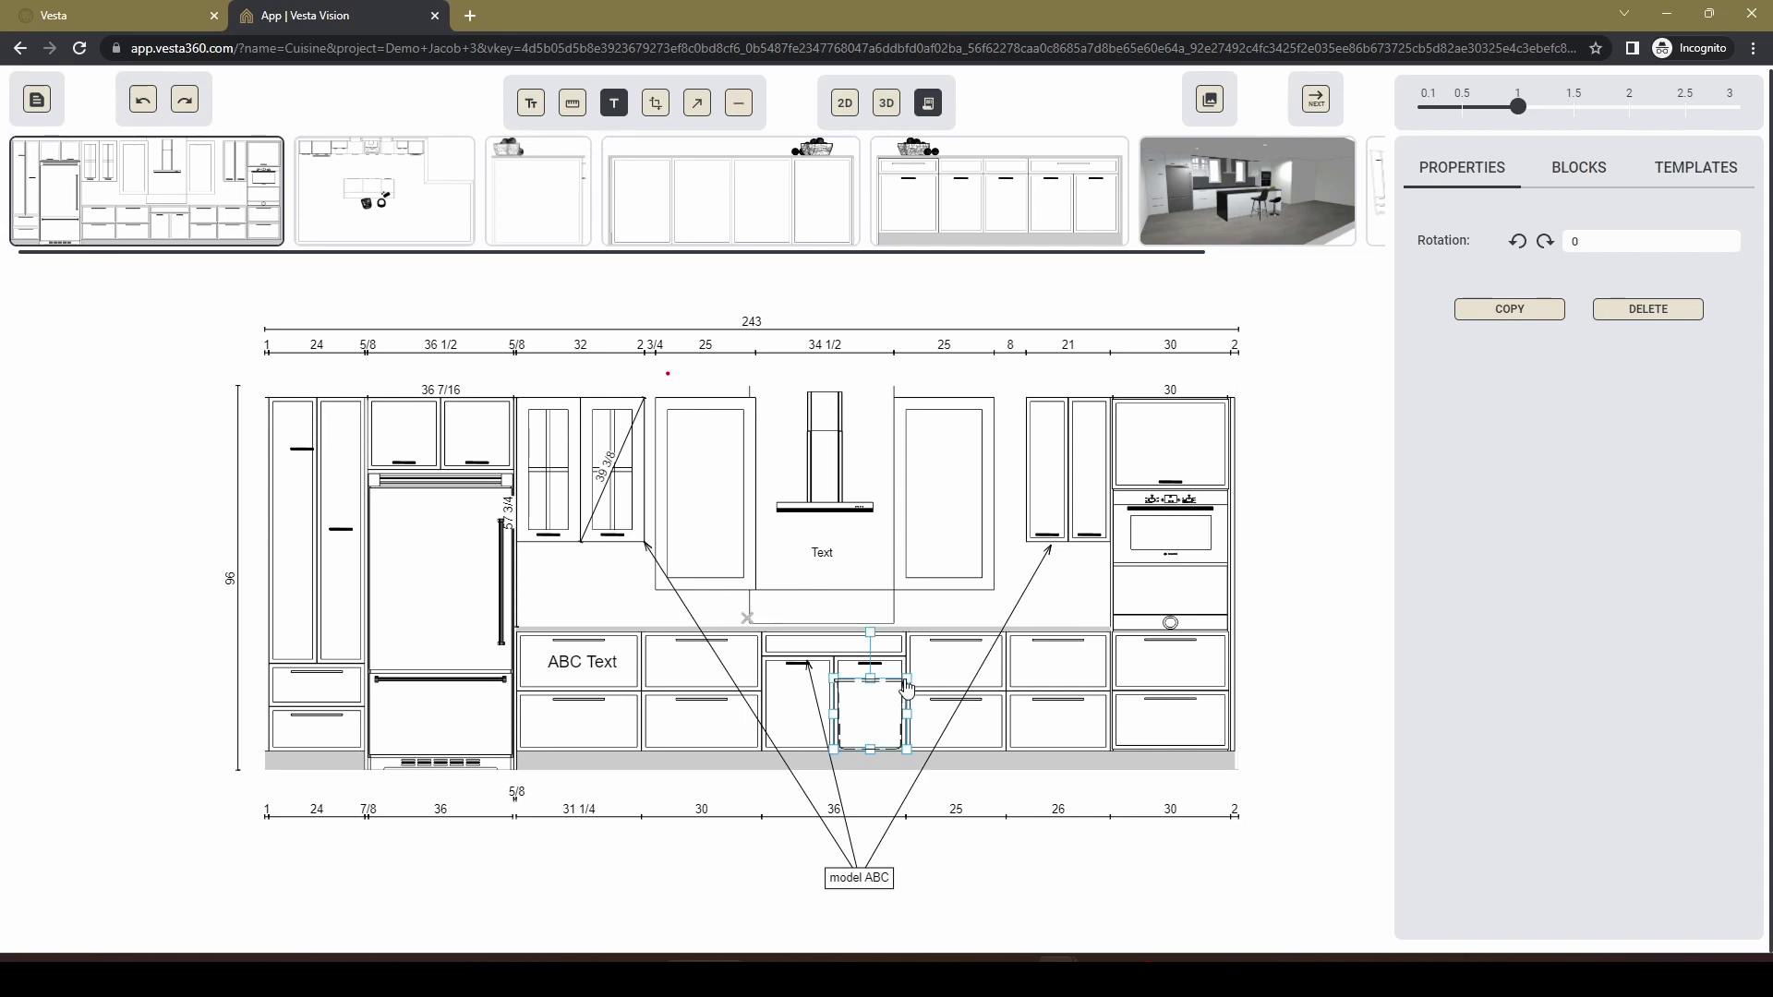
mouse_move(869, 679)
mouse_down()
mouse_move(840, 671)
mouse_move(871, 699)
mouse_up()
click(972, 662)
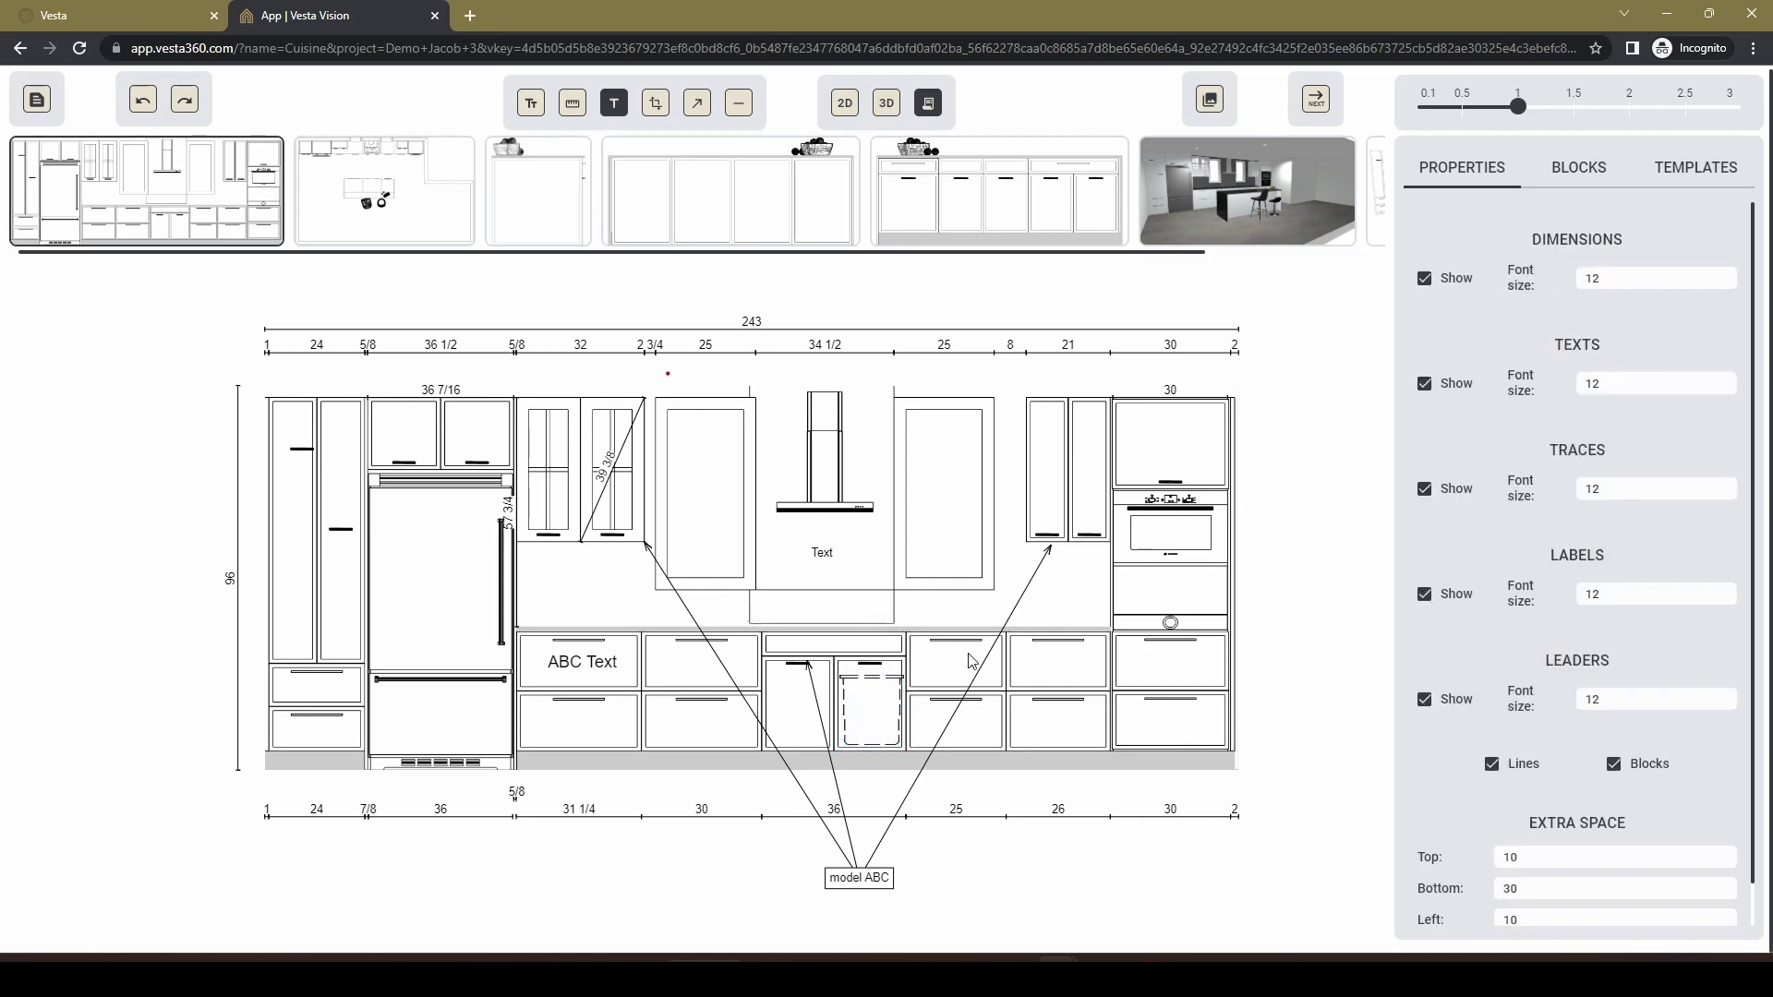
Place the dashed diamond block on the 21-wide wall cabinet and align its upper edge with the cabinet top.
click(1567, 164)
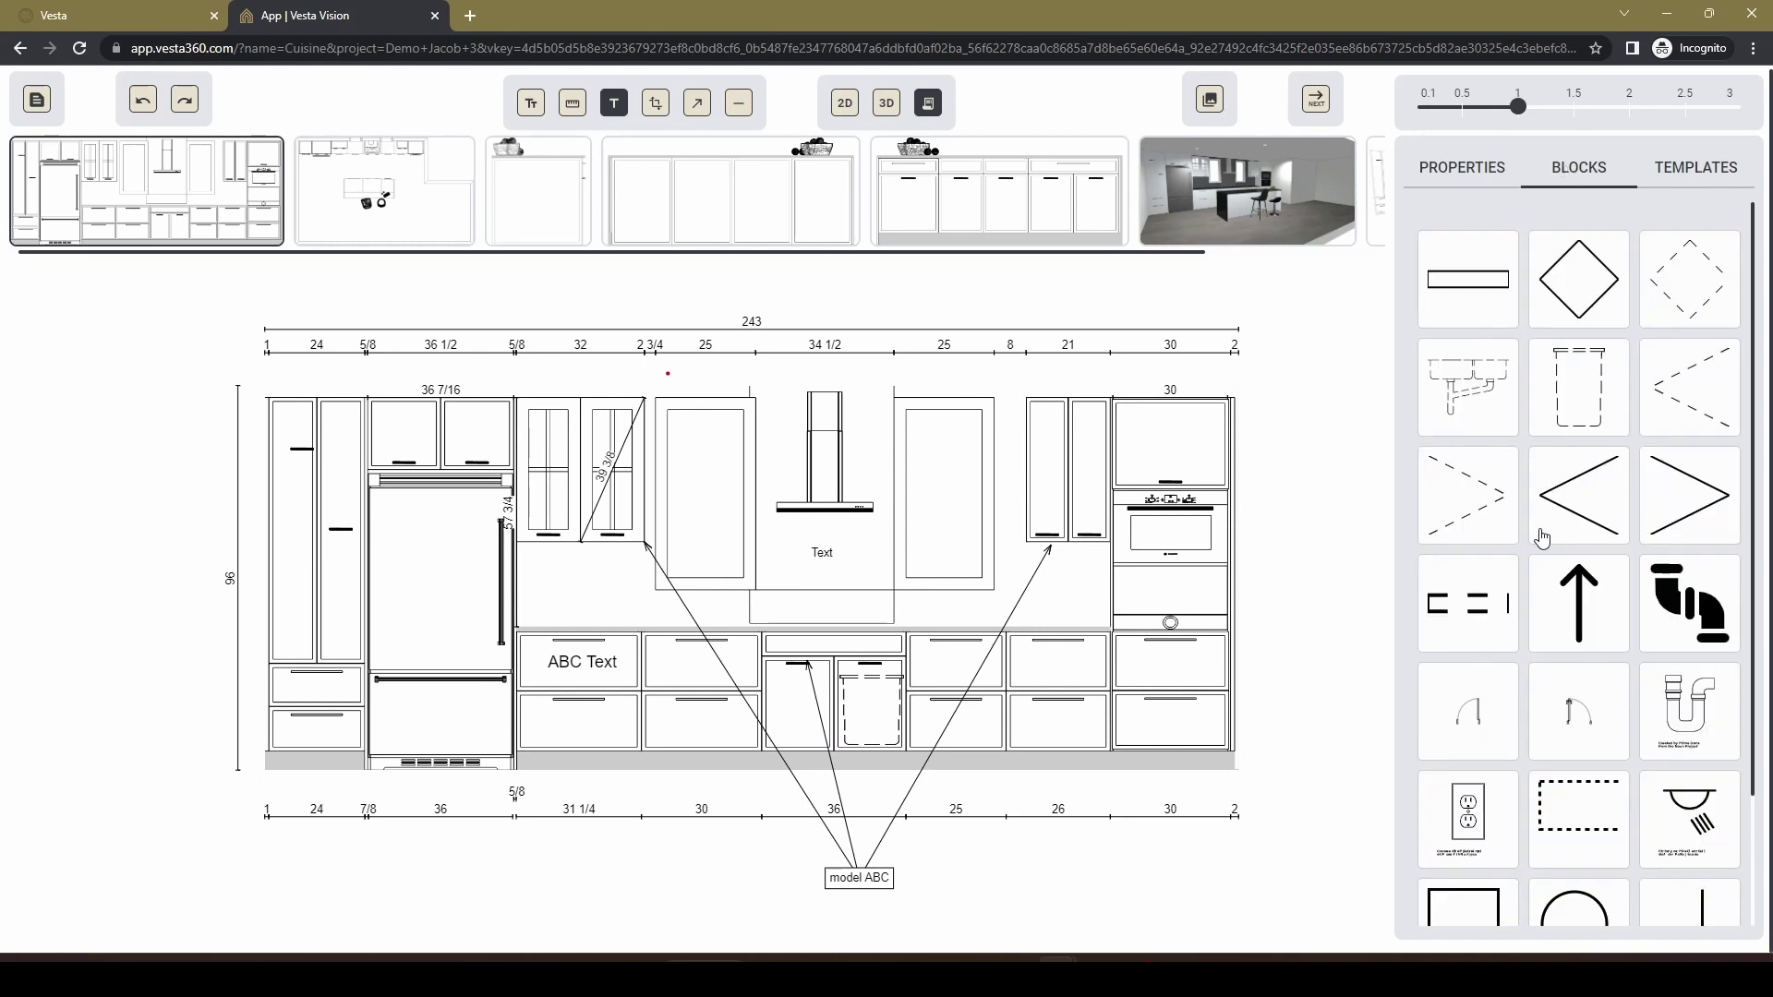
scroll(1496, 600, down, 1)
scroll(1570, 480, up, 1)
drag(1691, 288, 1071, 469)
click(1071, 469)
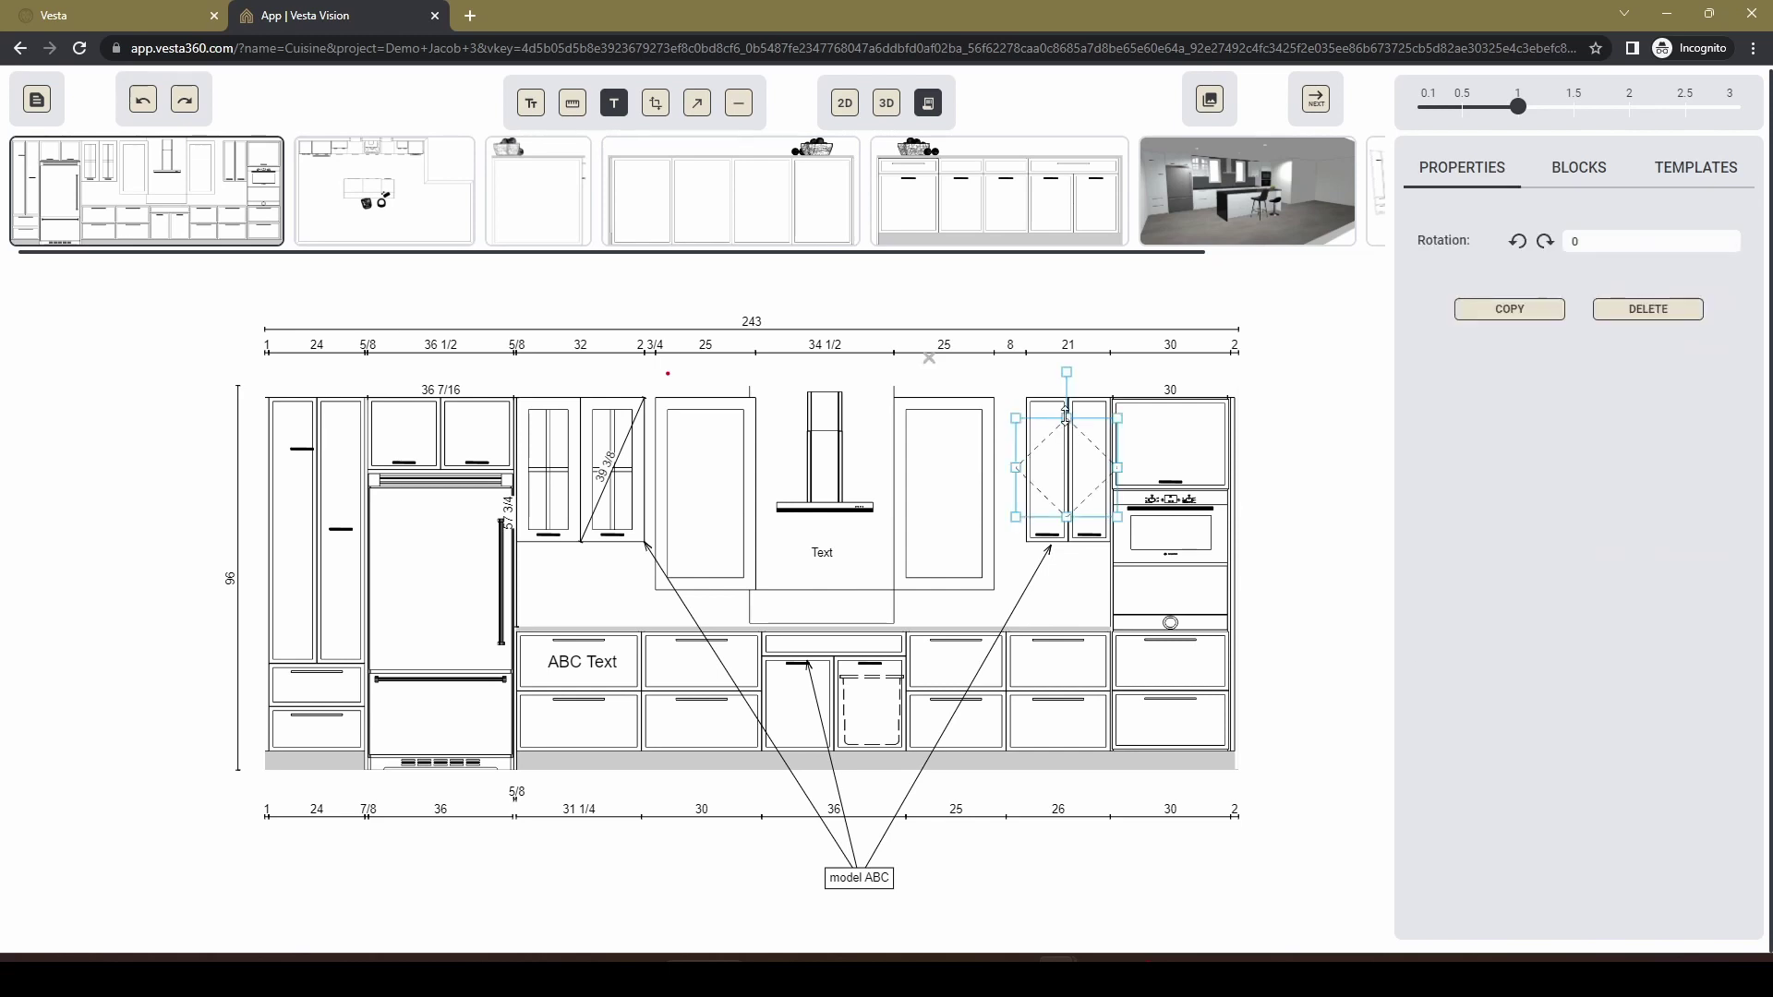
drag(1068, 404, 1068, 398)
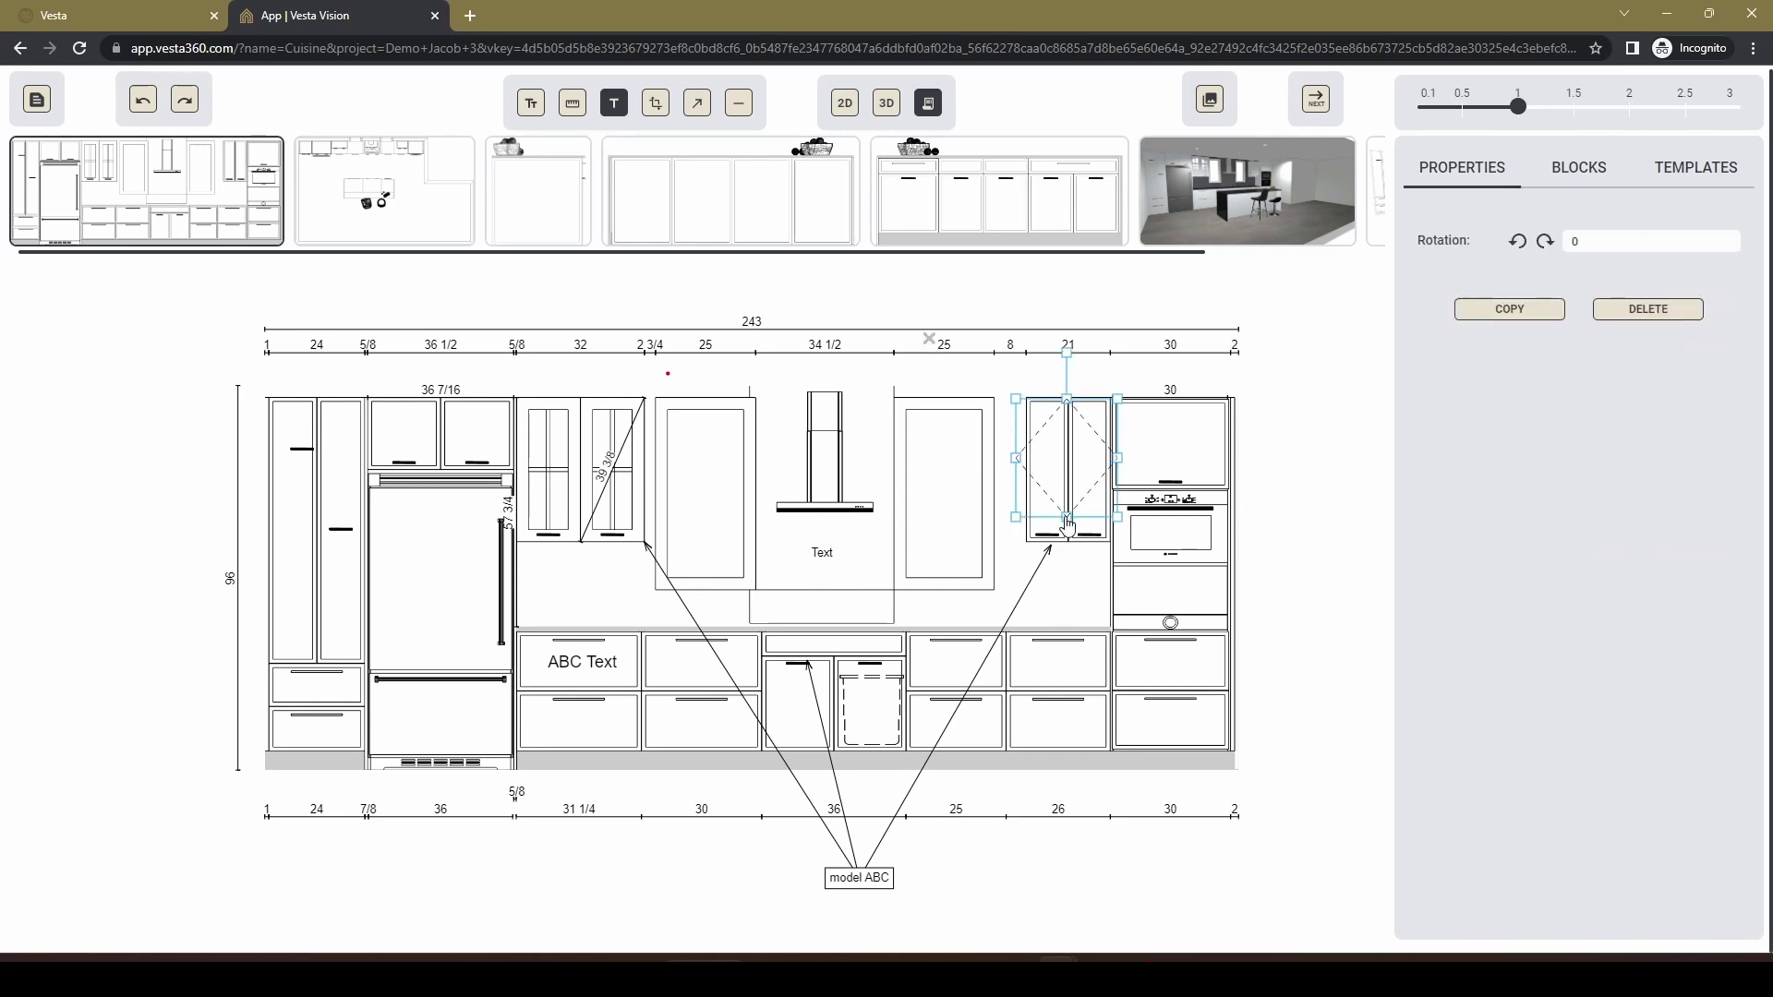
Resize the dashed diamond block to fit the outline of the 21-wide wall cabinet.
drag(1066, 517, 1067, 543)
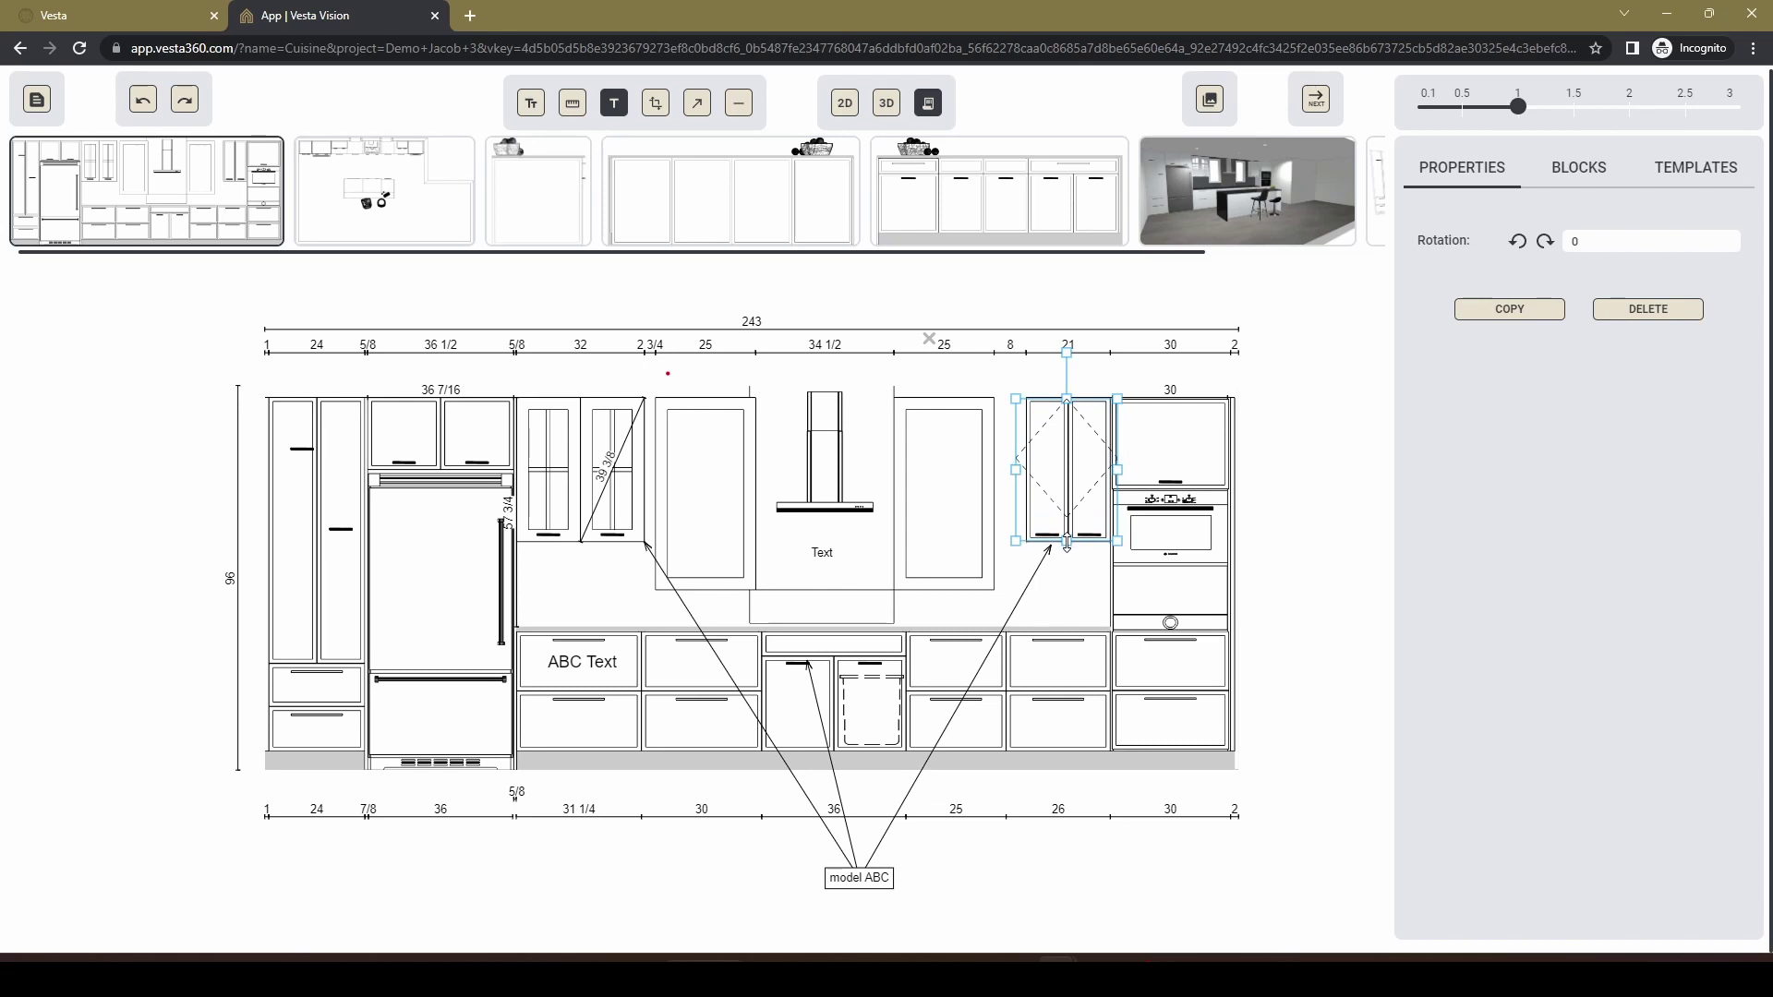
drag(1016, 471, 1028, 480)
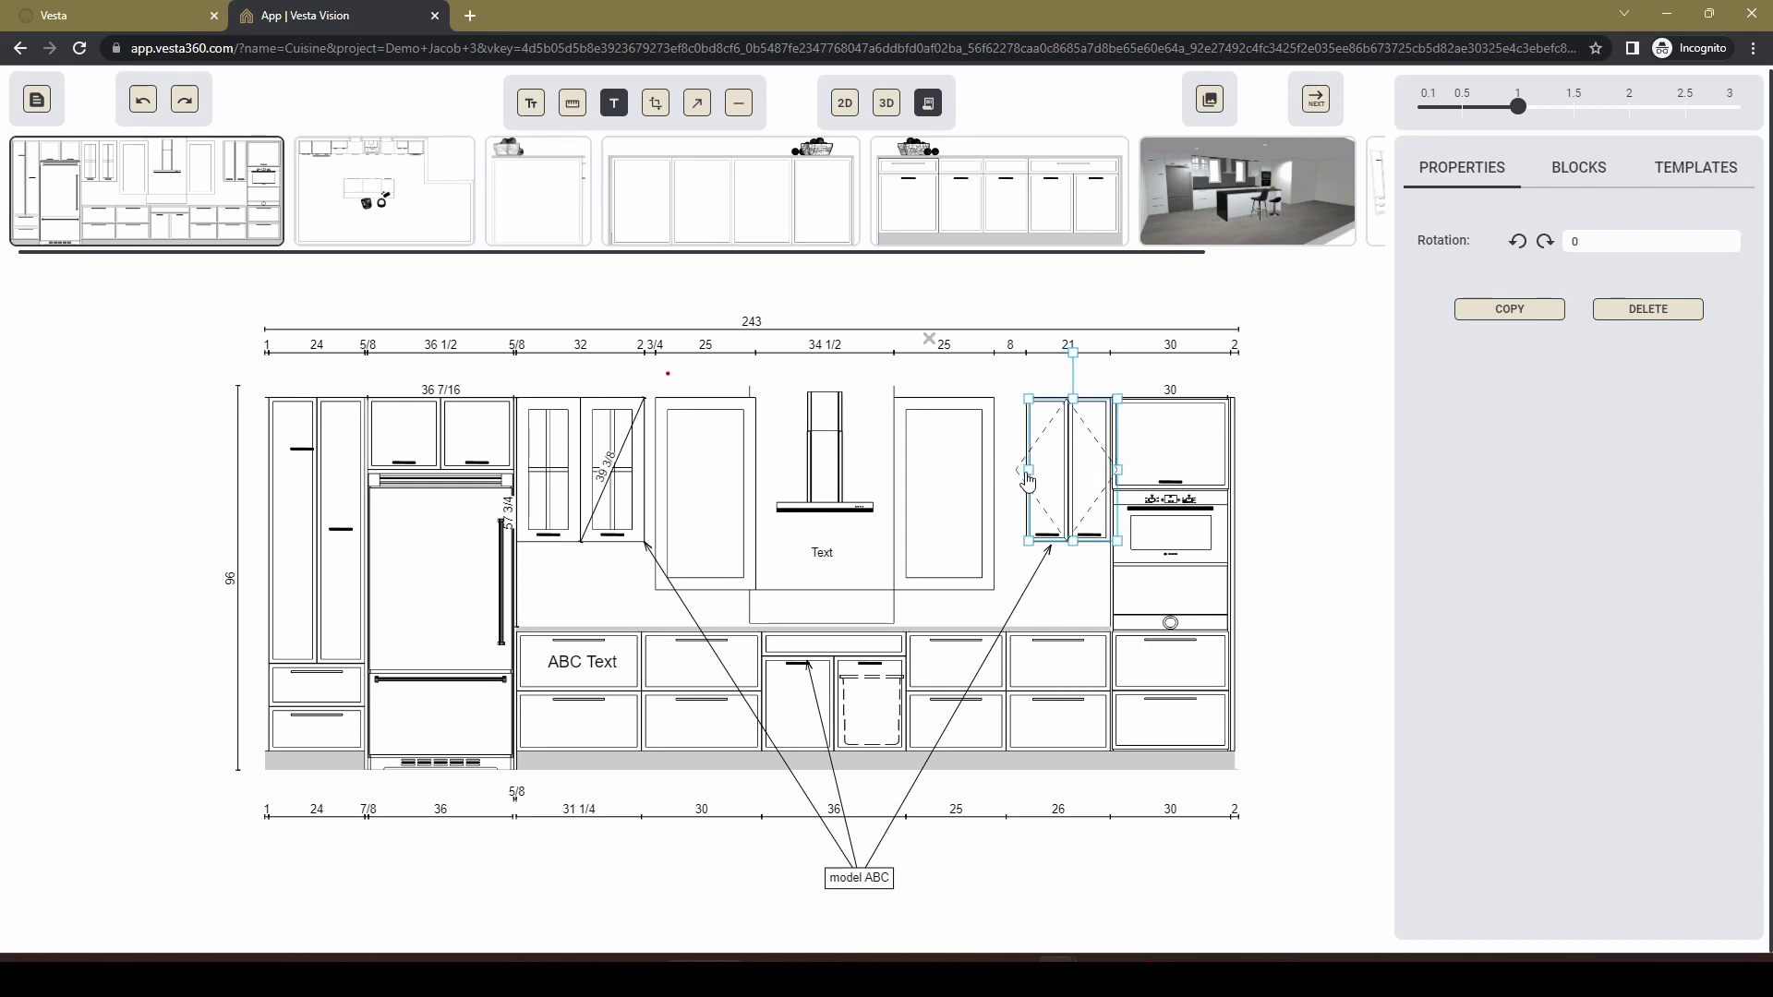
click(1116, 478)
click(1076, 489)
drag(1118, 476, 1114, 477)
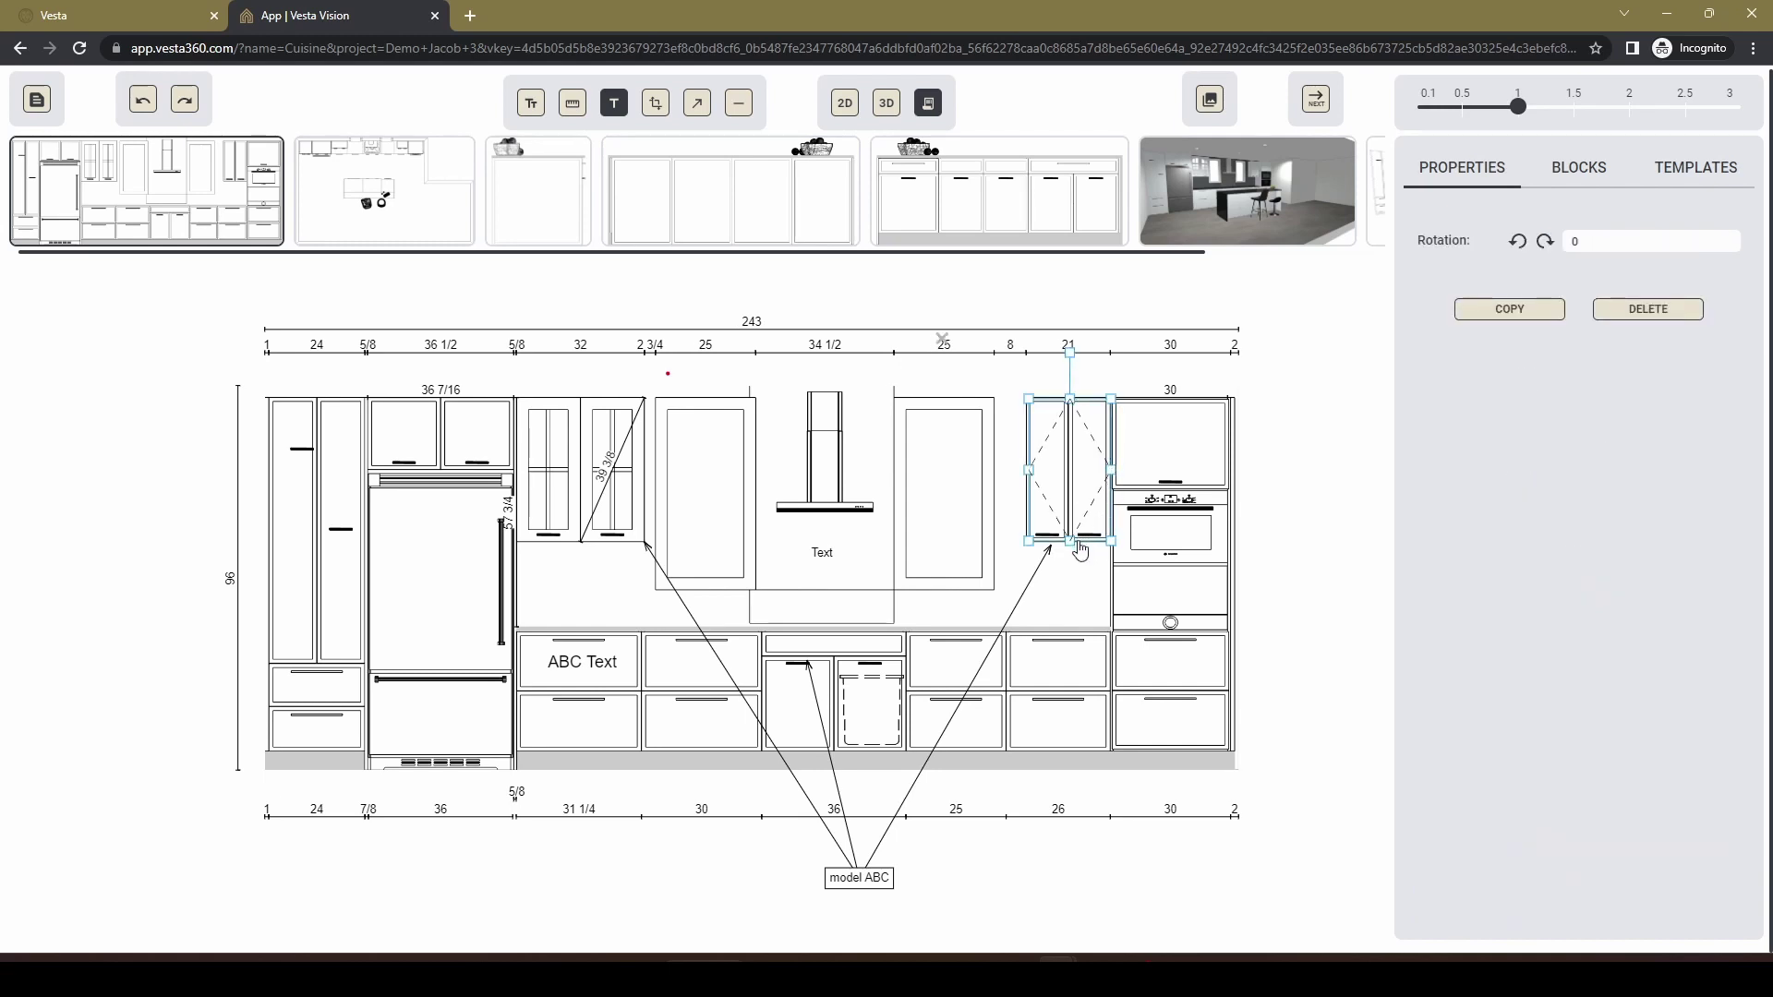
click(1081, 608)
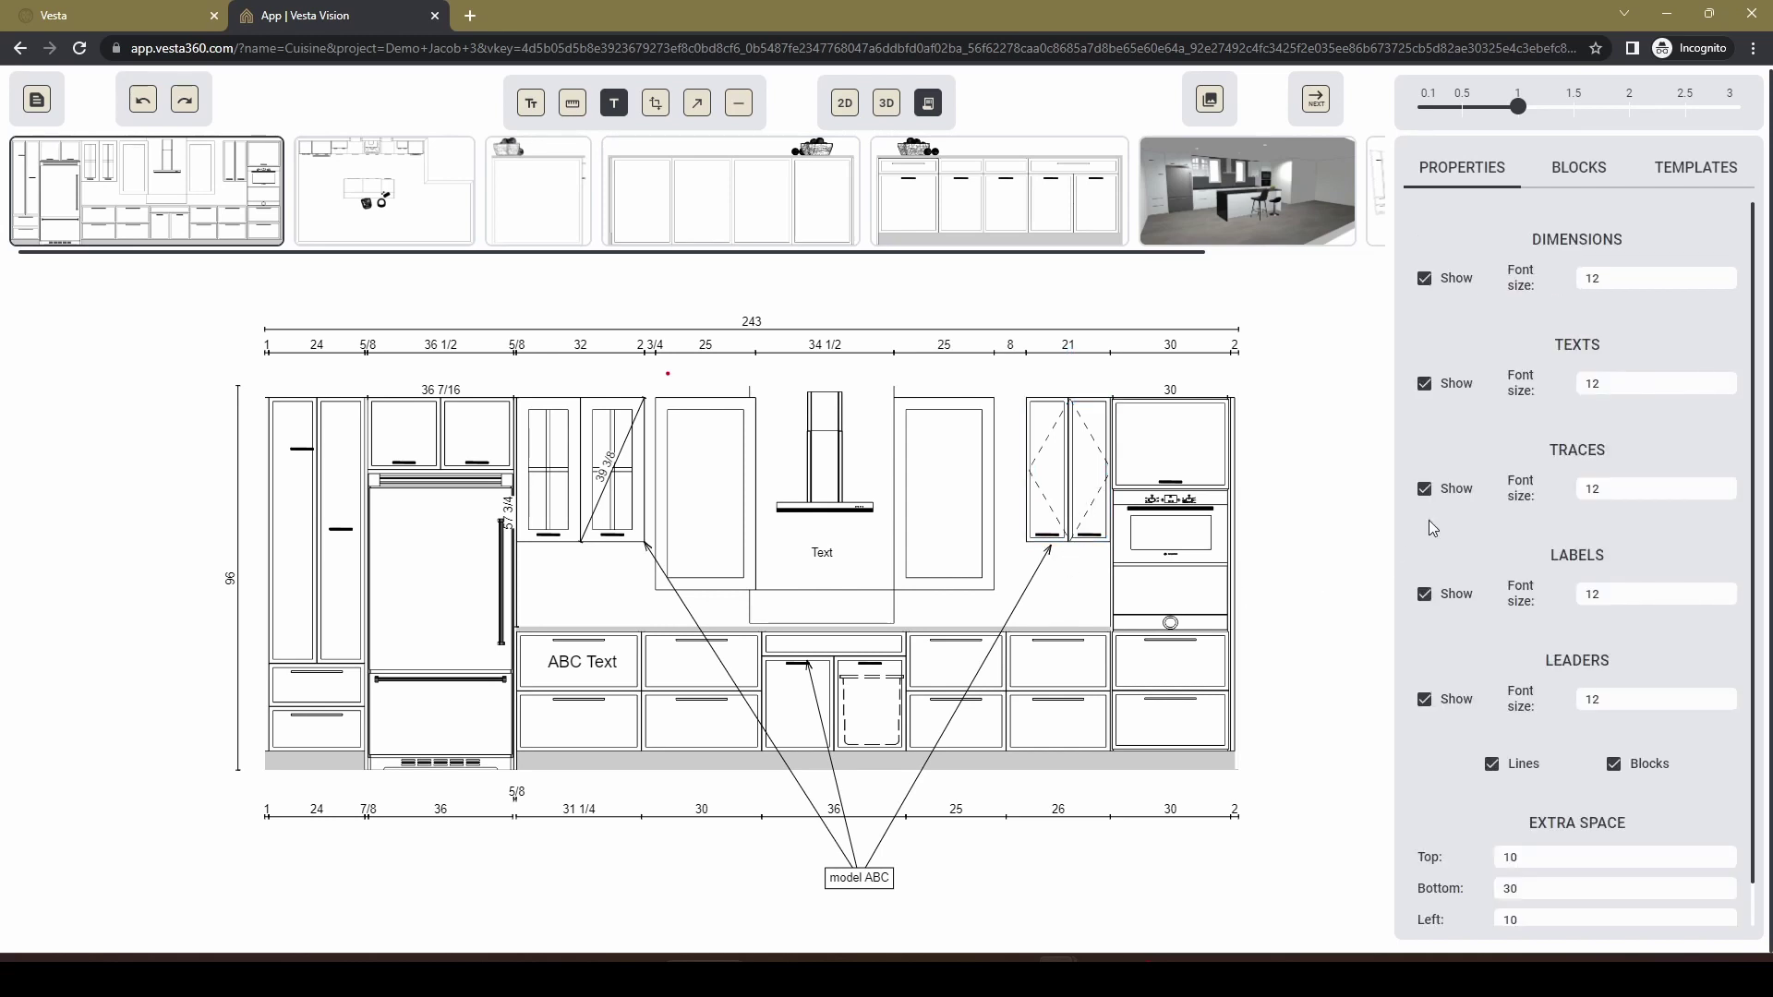
Place the light fixture block at the upper centre of the 32-wide glass-door wall cabinet.
click(1581, 168)
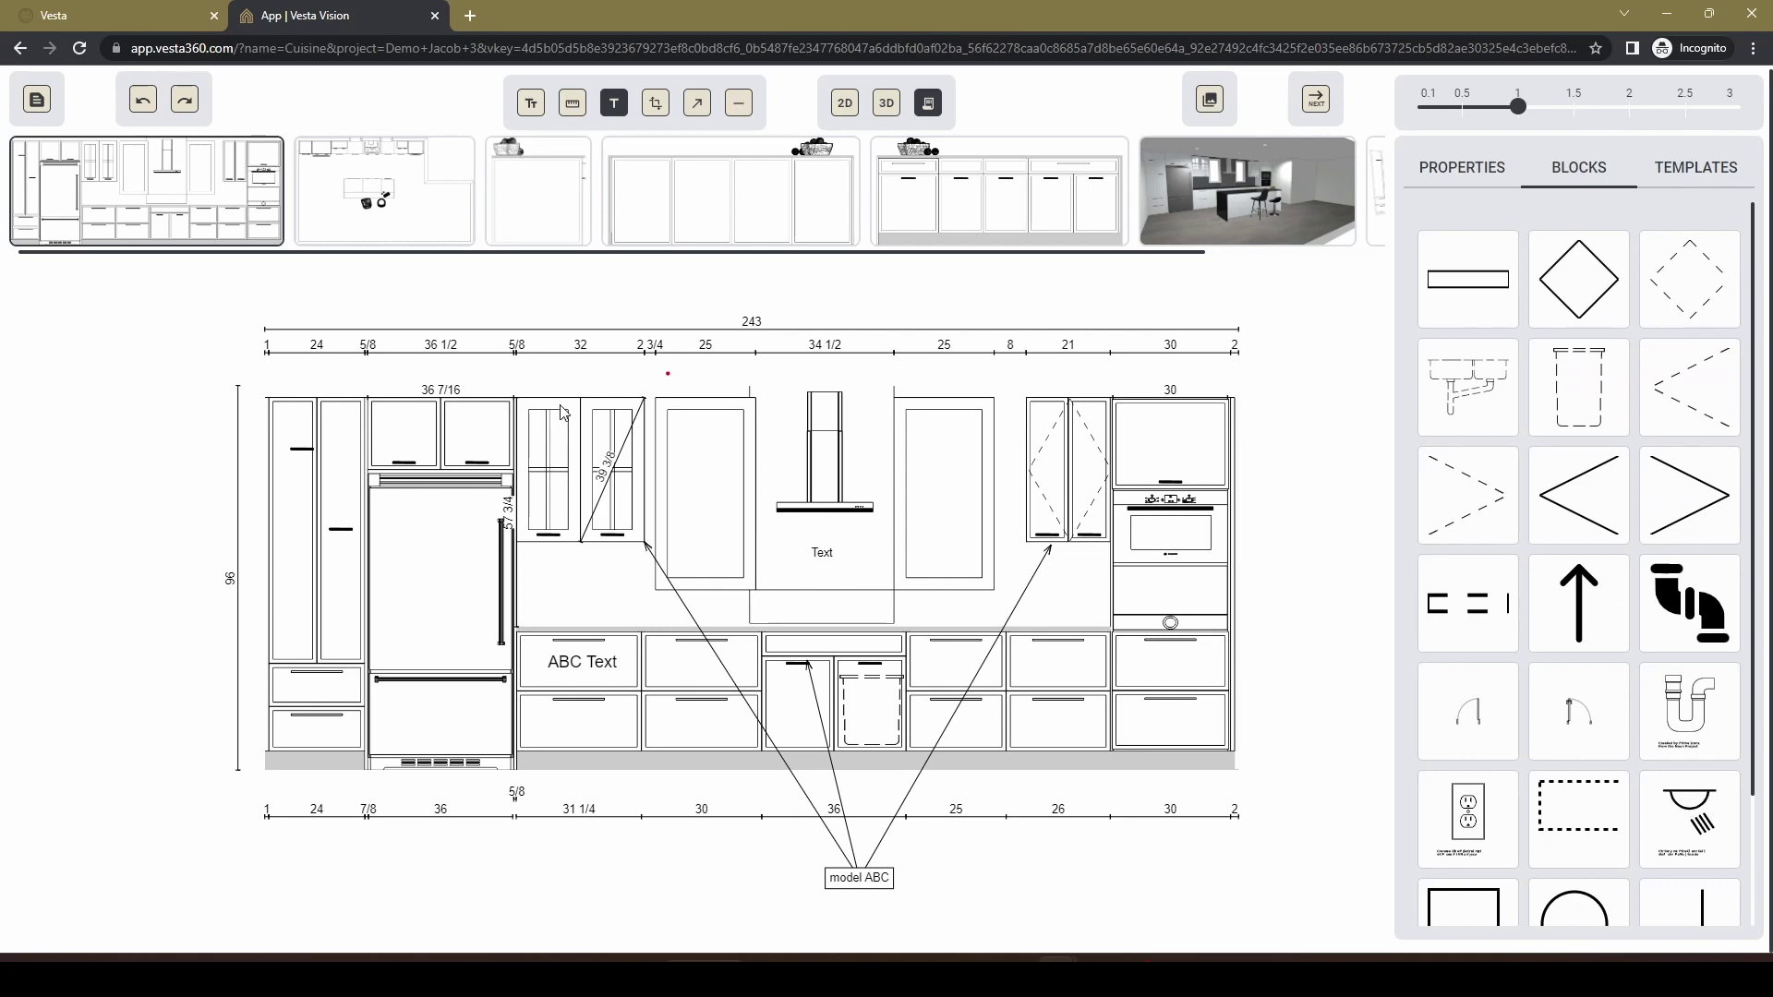
scroll(1596, 651, down, 2)
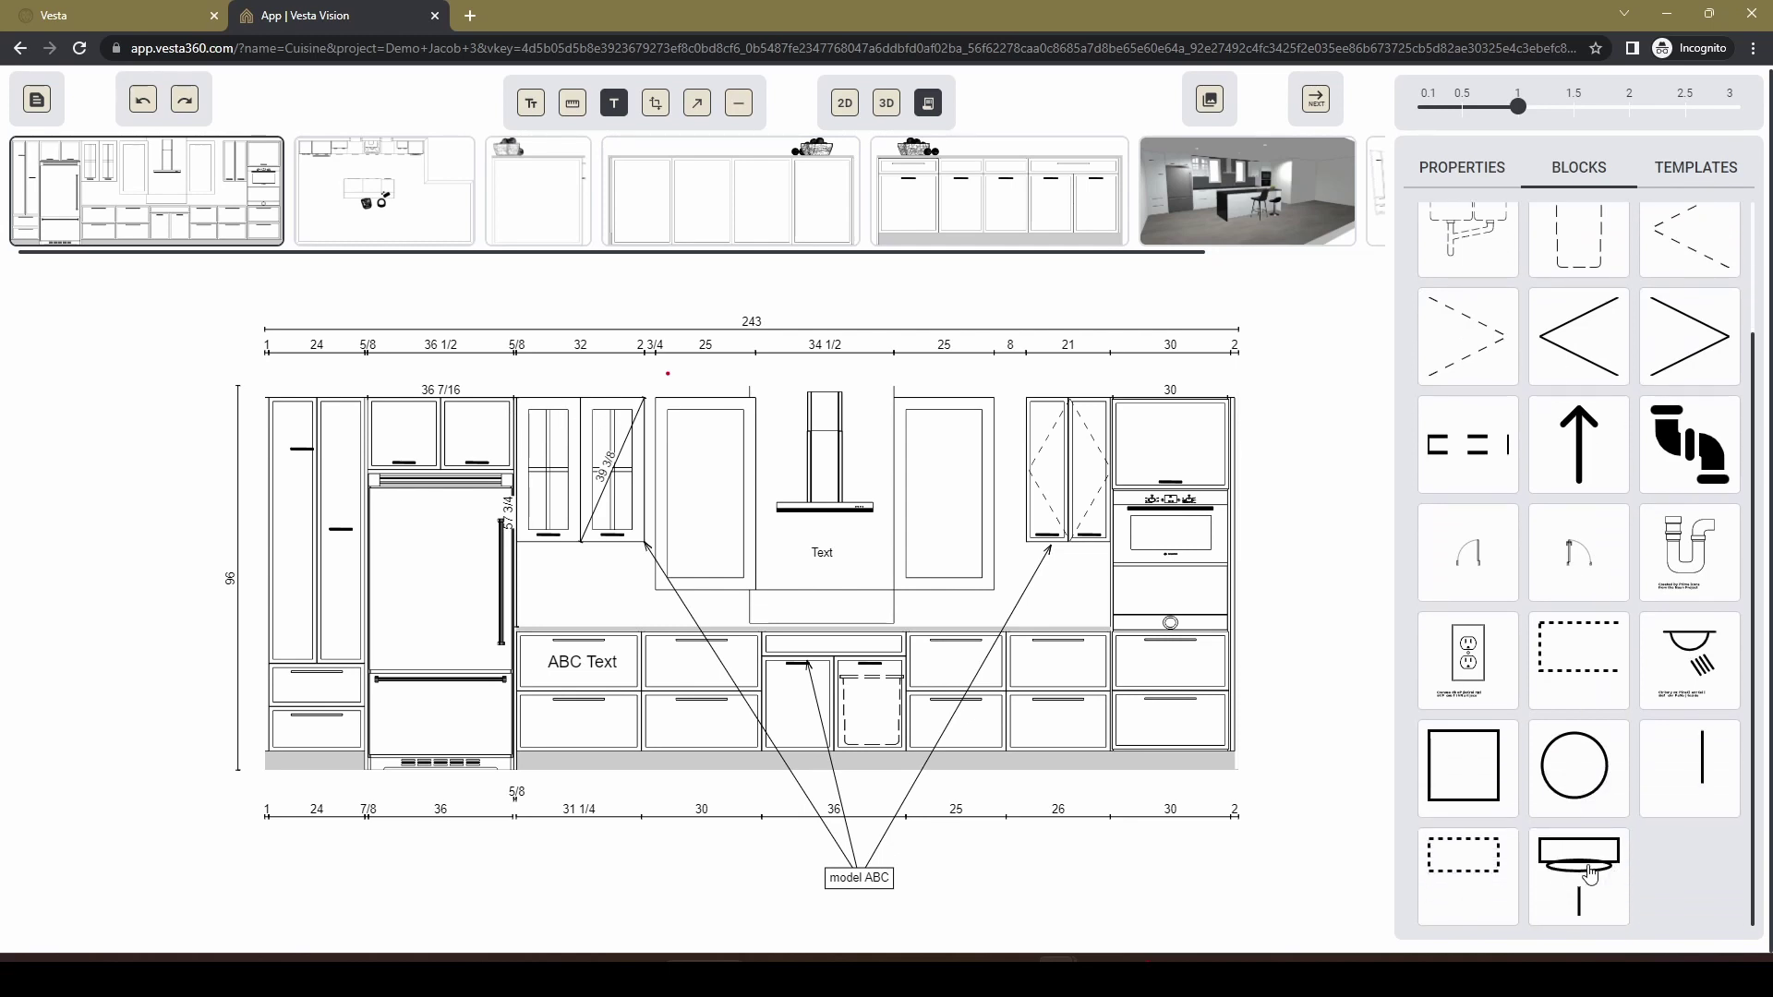
drag(1590, 875, 581, 415)
click(730, 528)
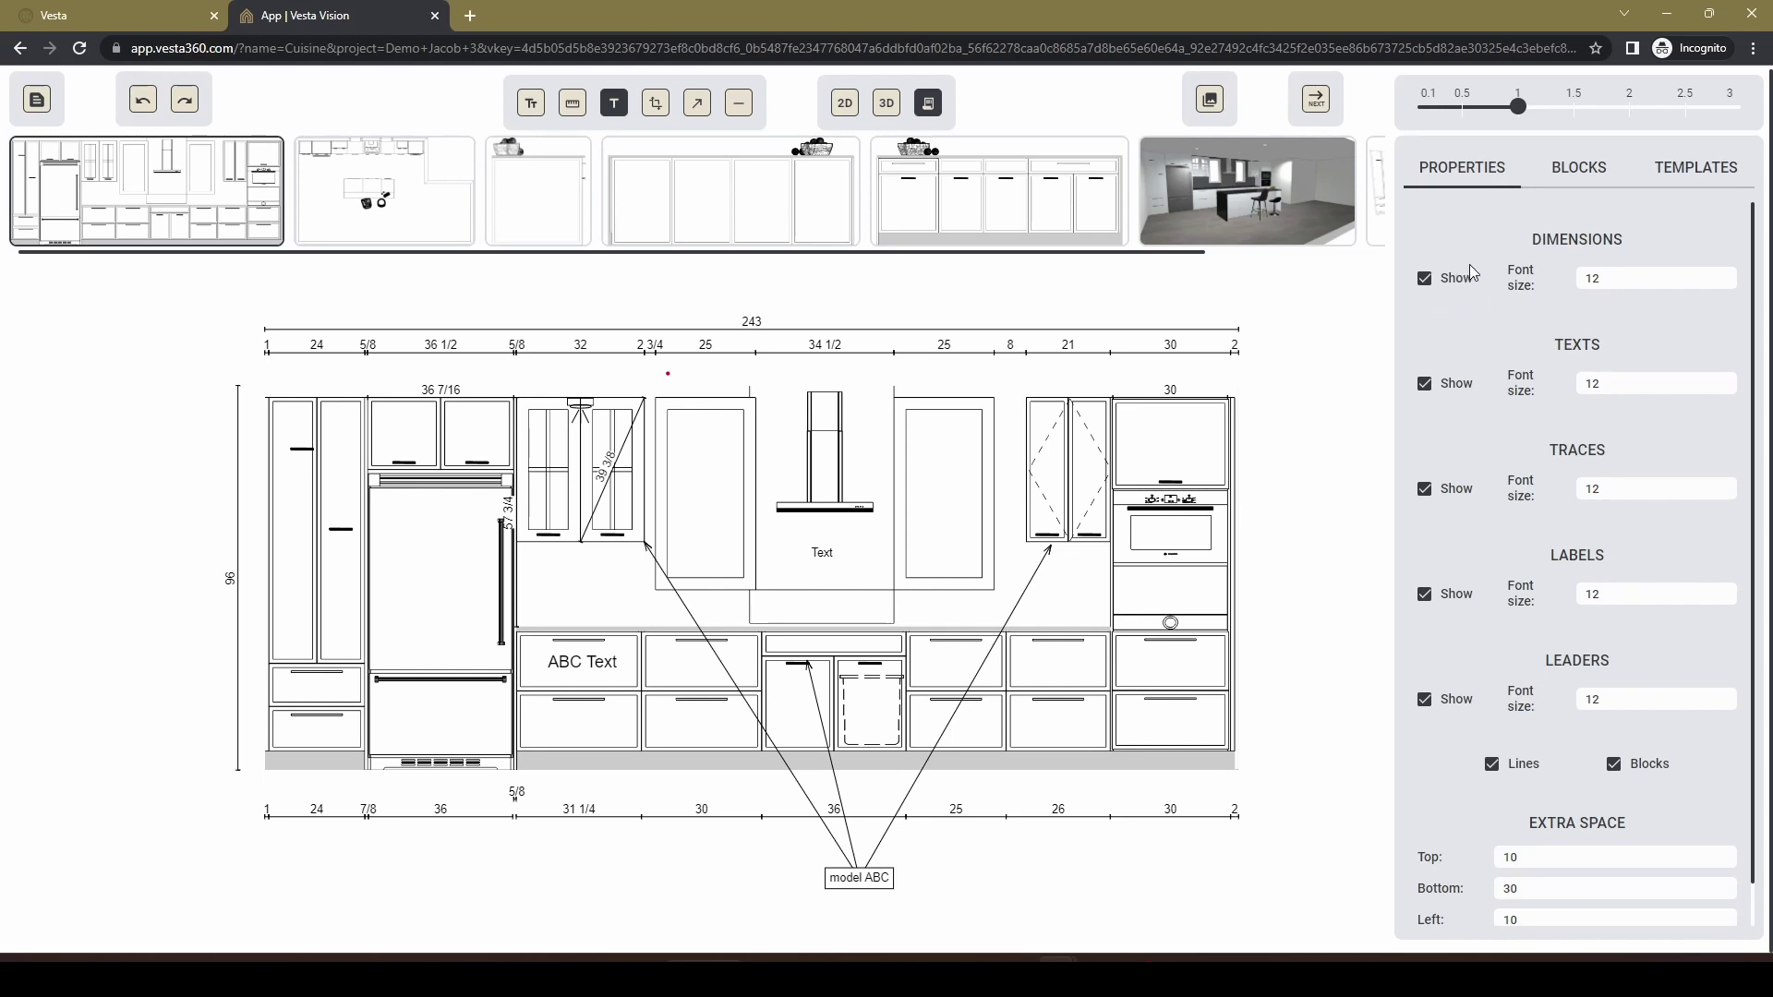
Hide and show again the wall elevation's dimensions, texts, traces and leaders, one category at a time.
click(1425, 279)
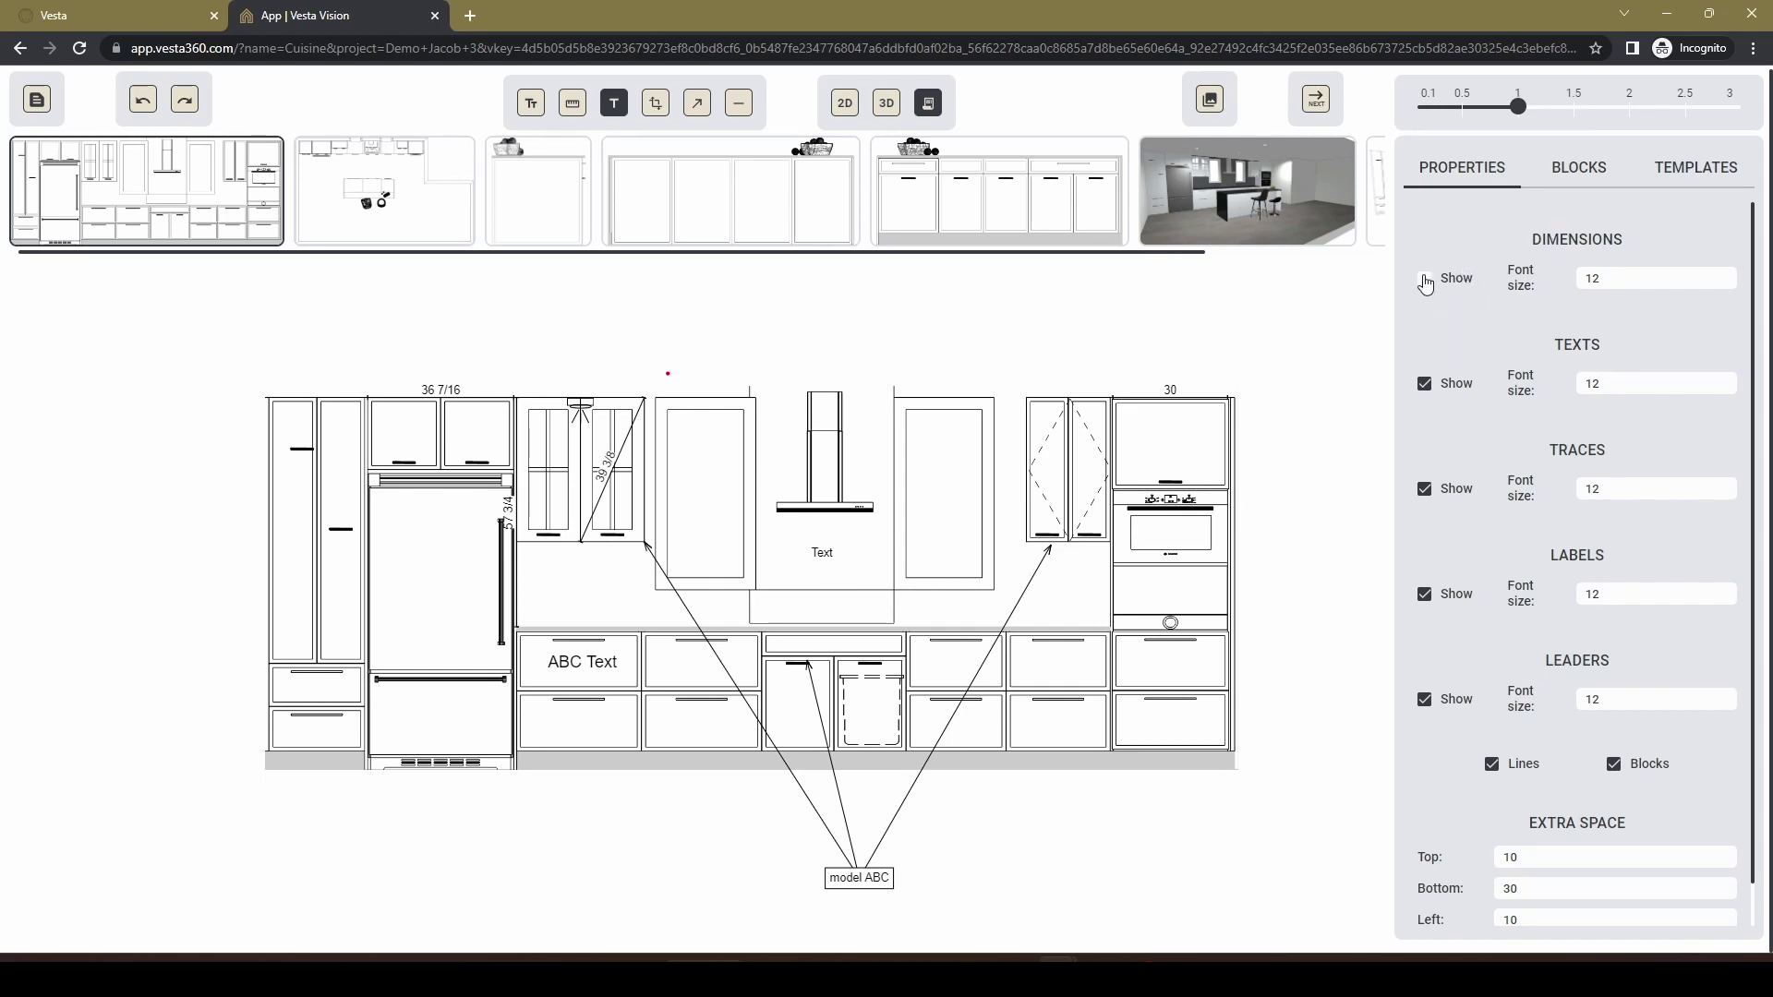
click(1424, 280)
click(1421, 392)
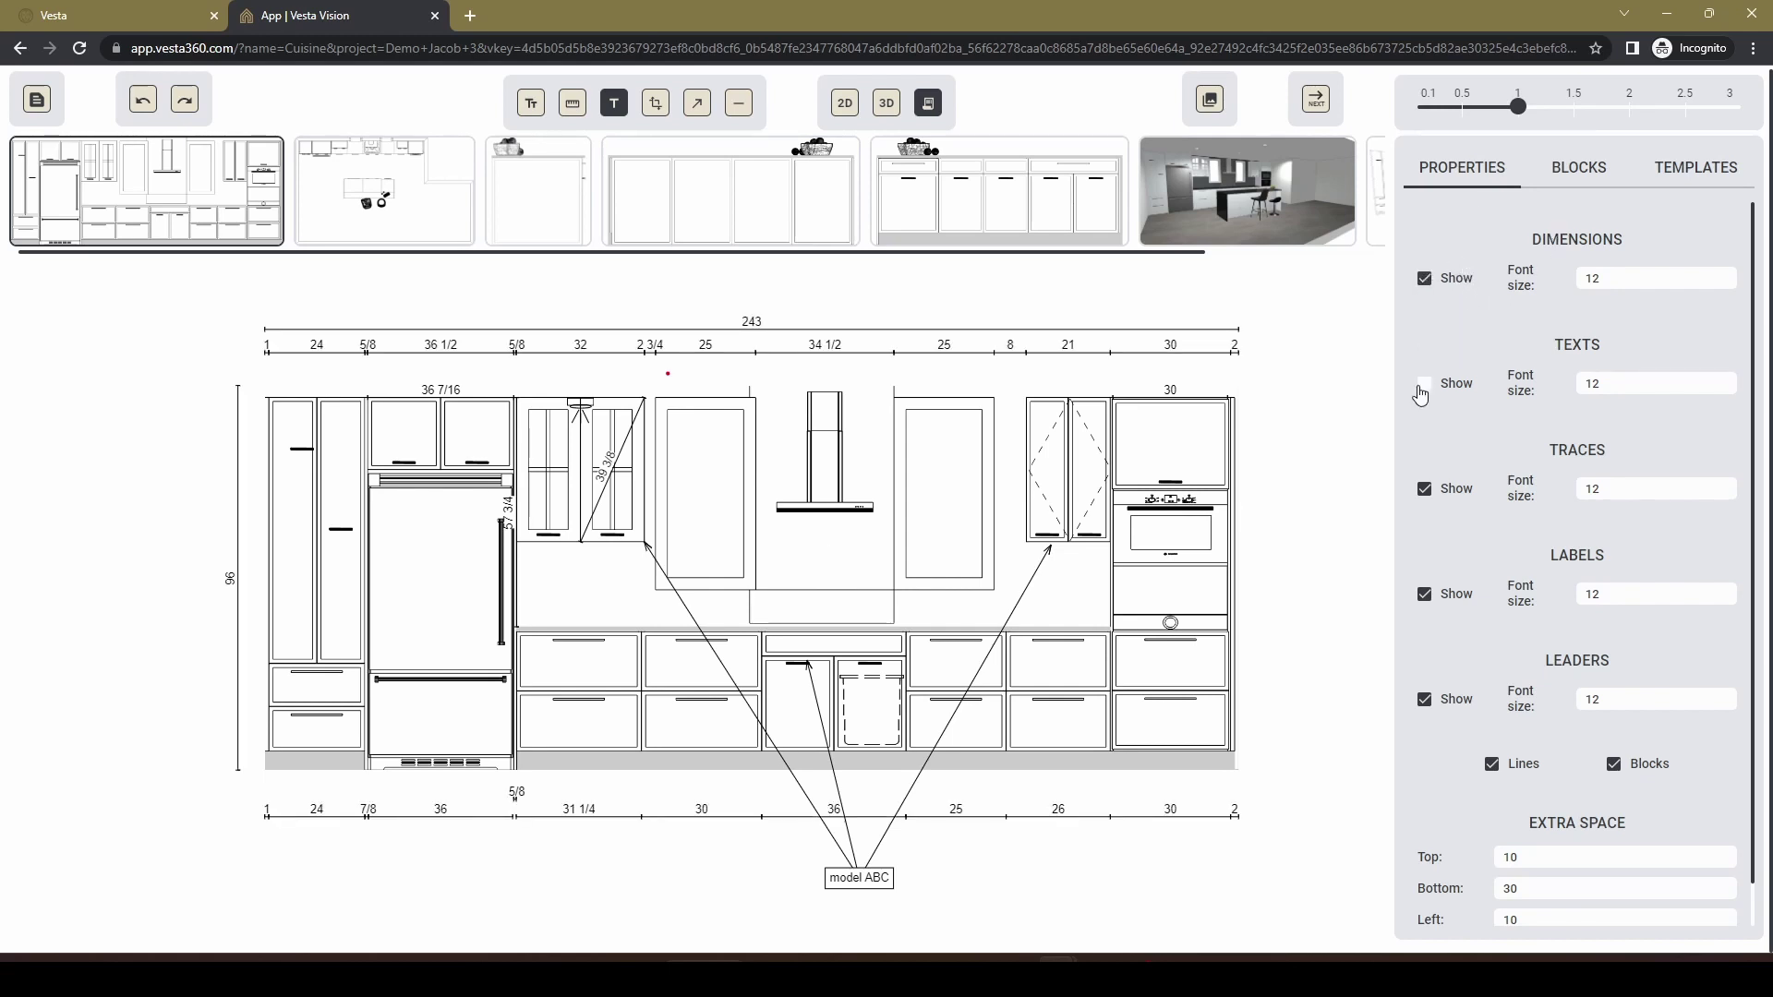
click(1423, 392)
click(1424, 491)
click(1425, 491)
click(1425, 702)
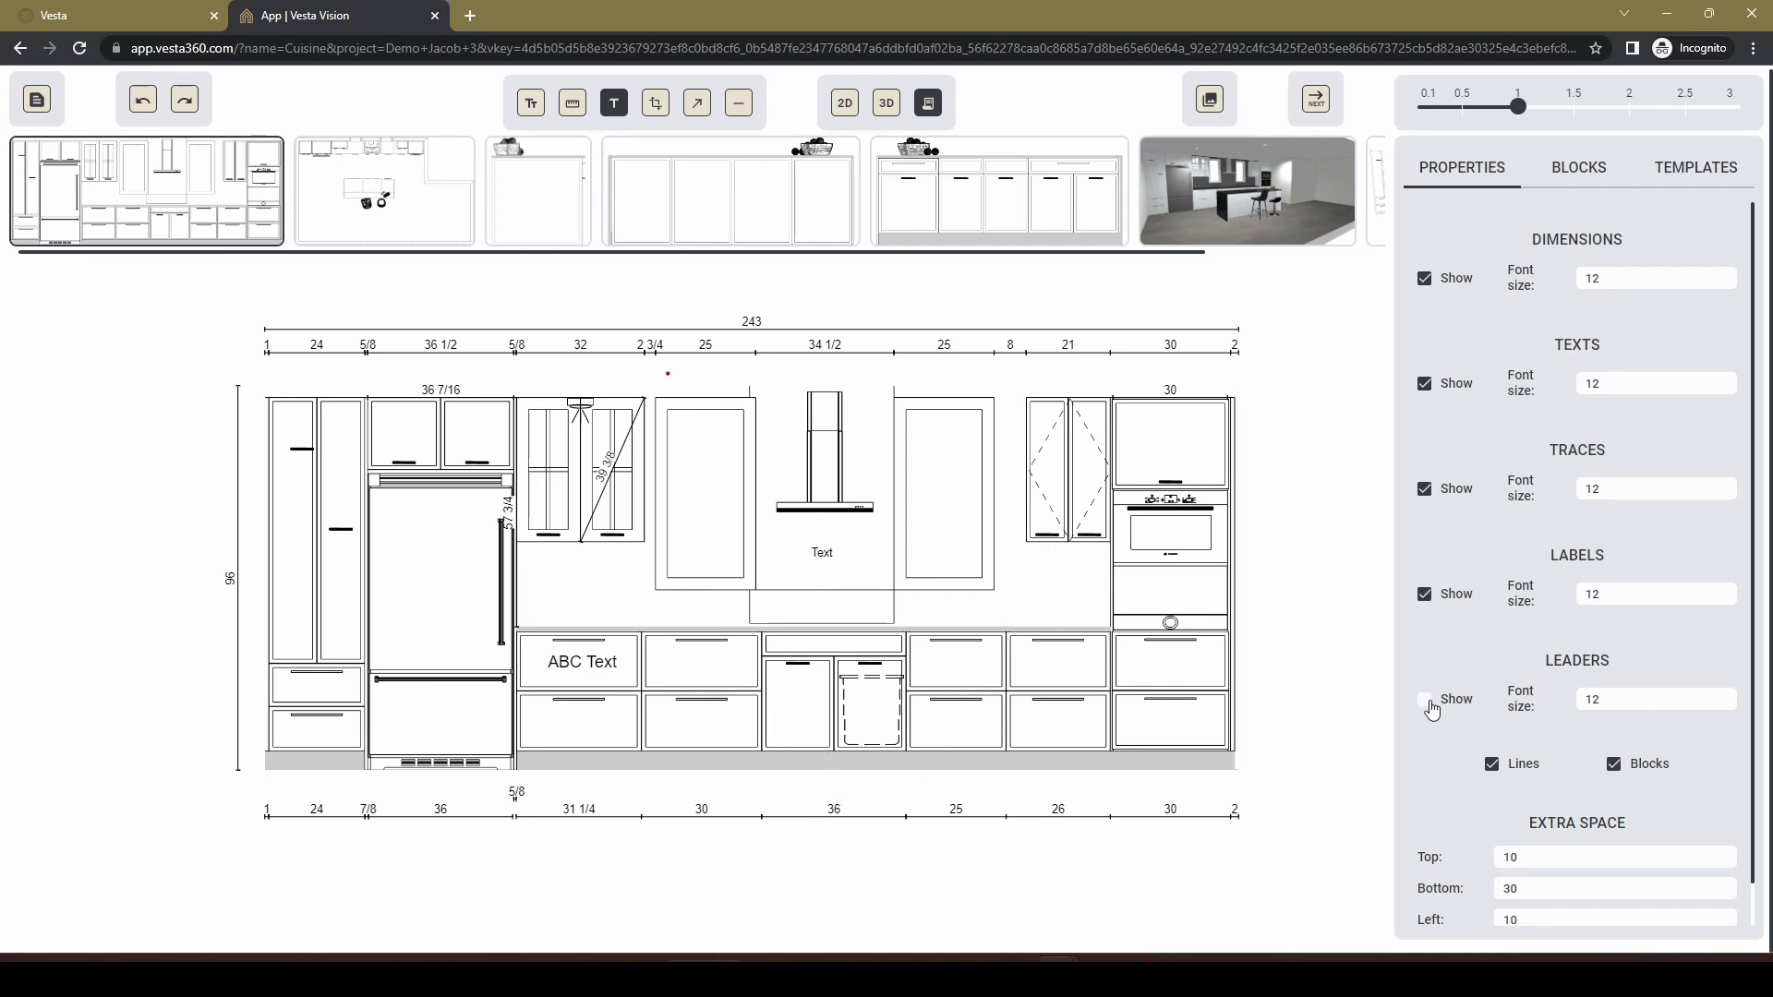
click(1425, 702)
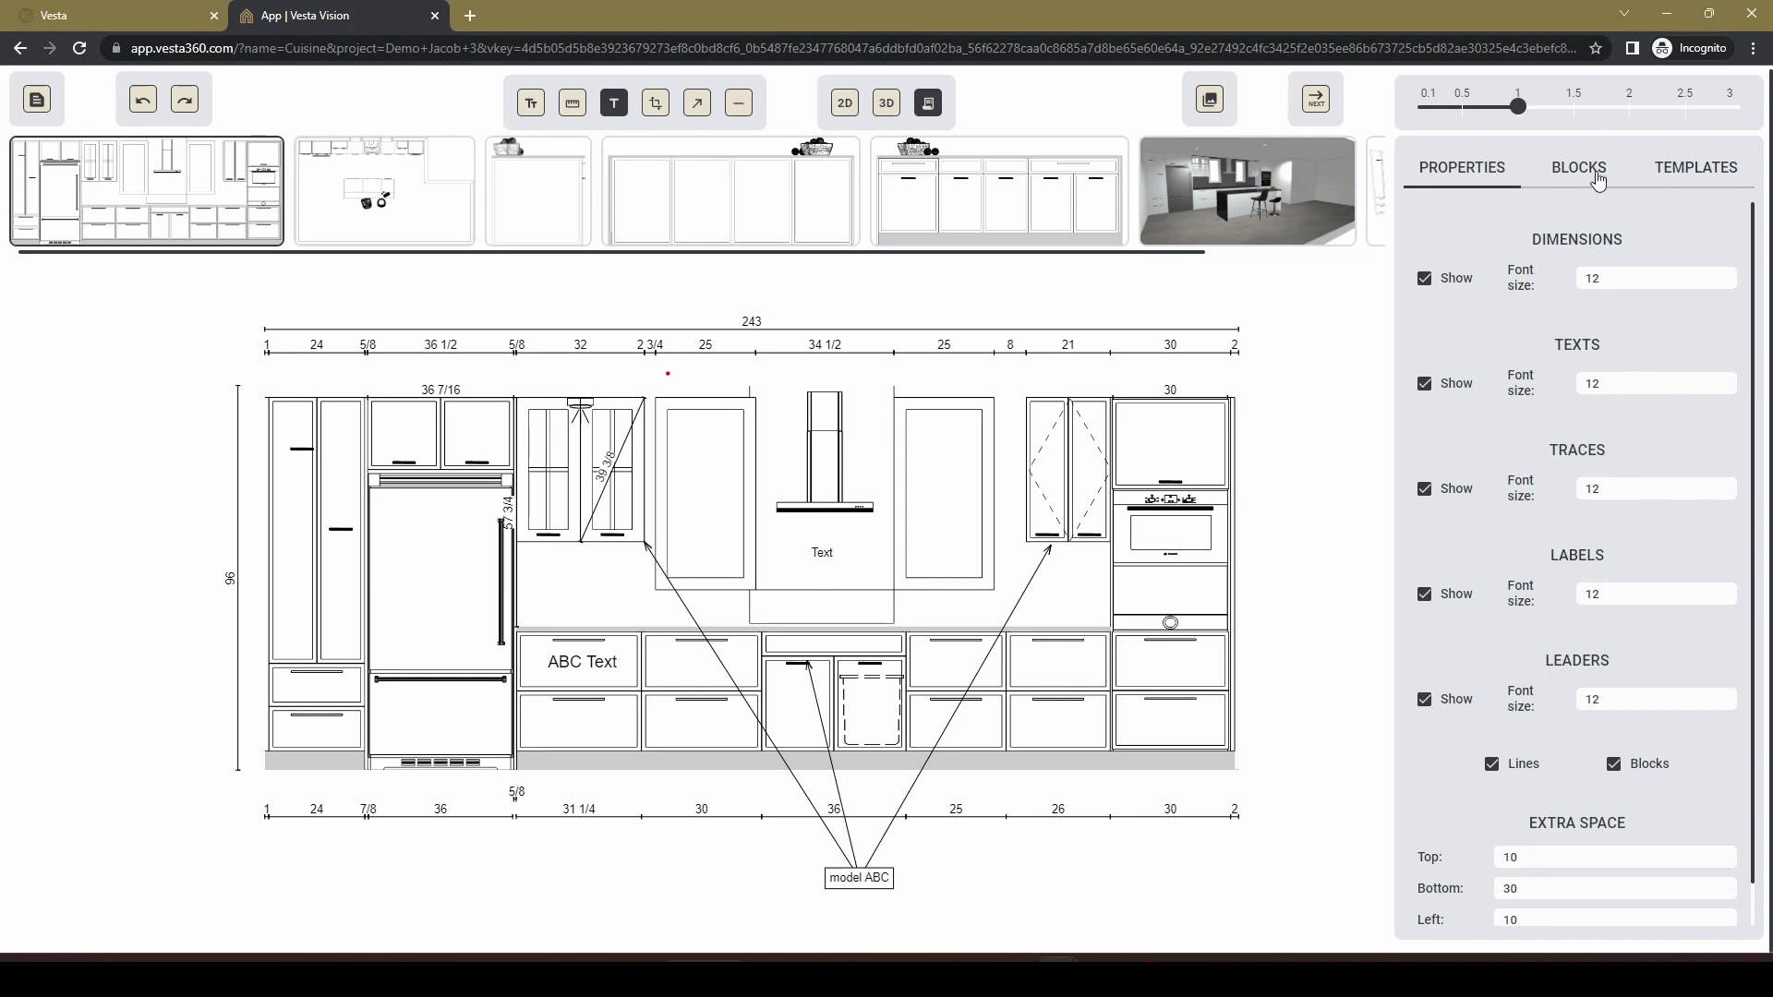
Open the kitchen floor plan and switch its cabinet labels off and on again.
click(388, 217)
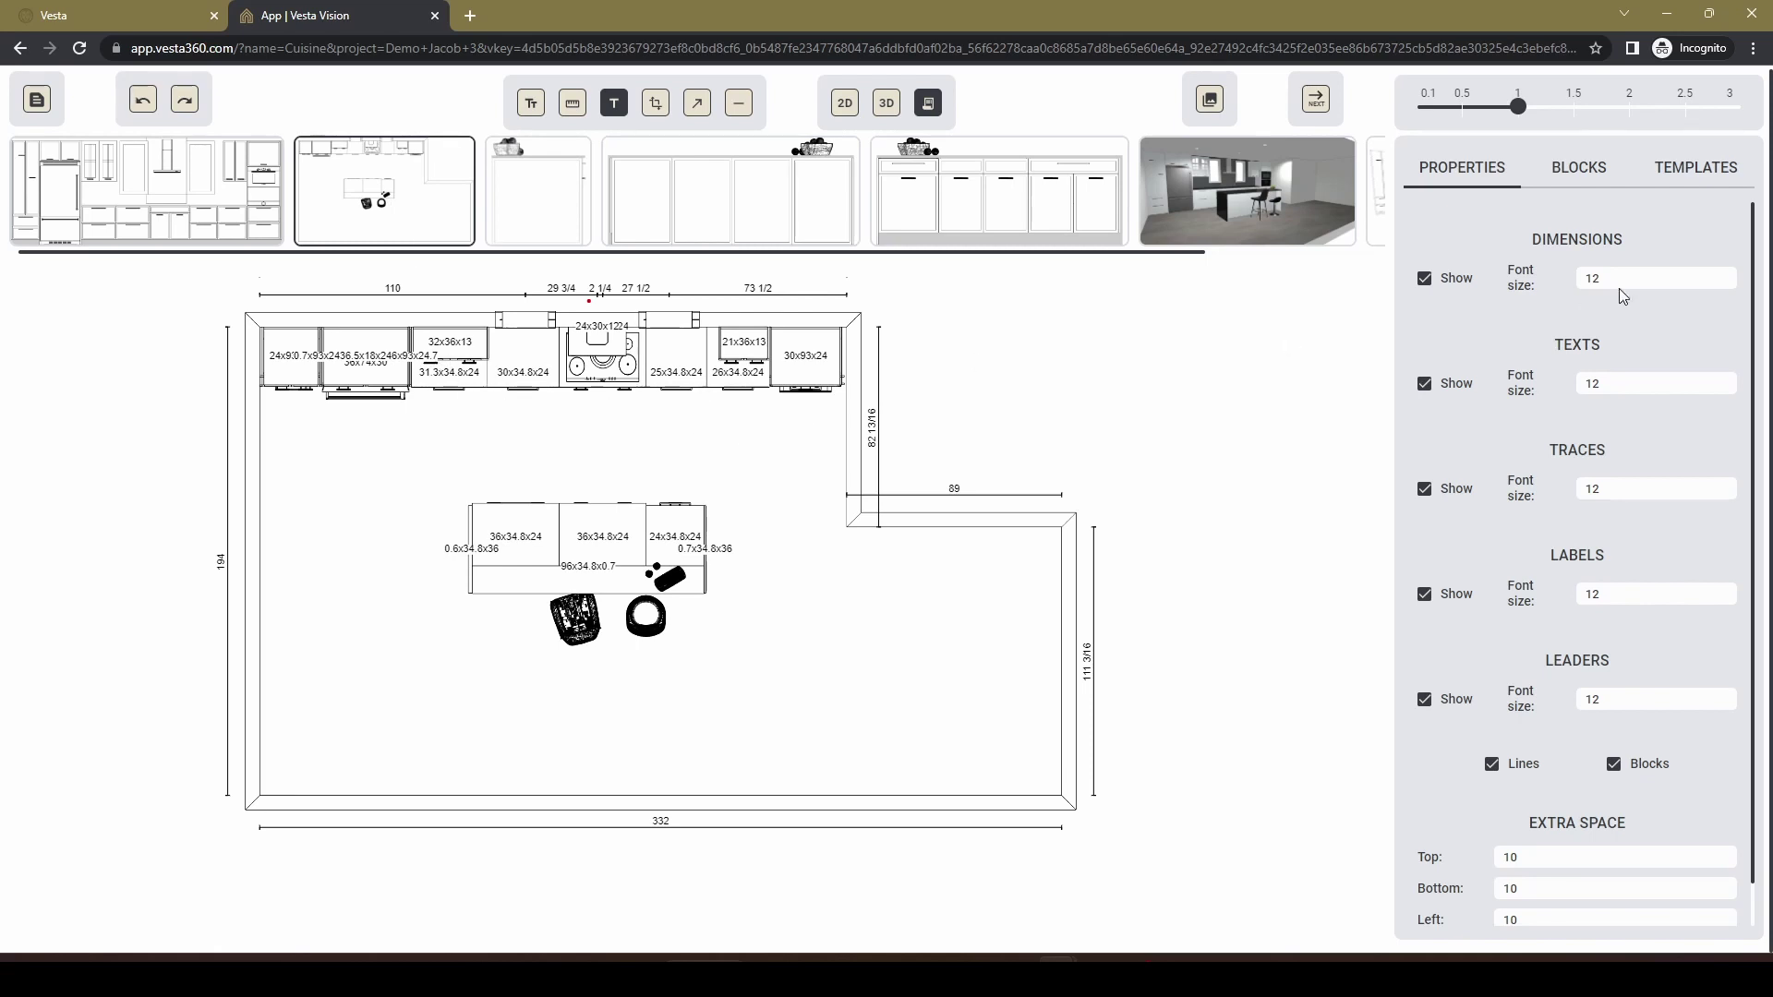
click(1423, 596)
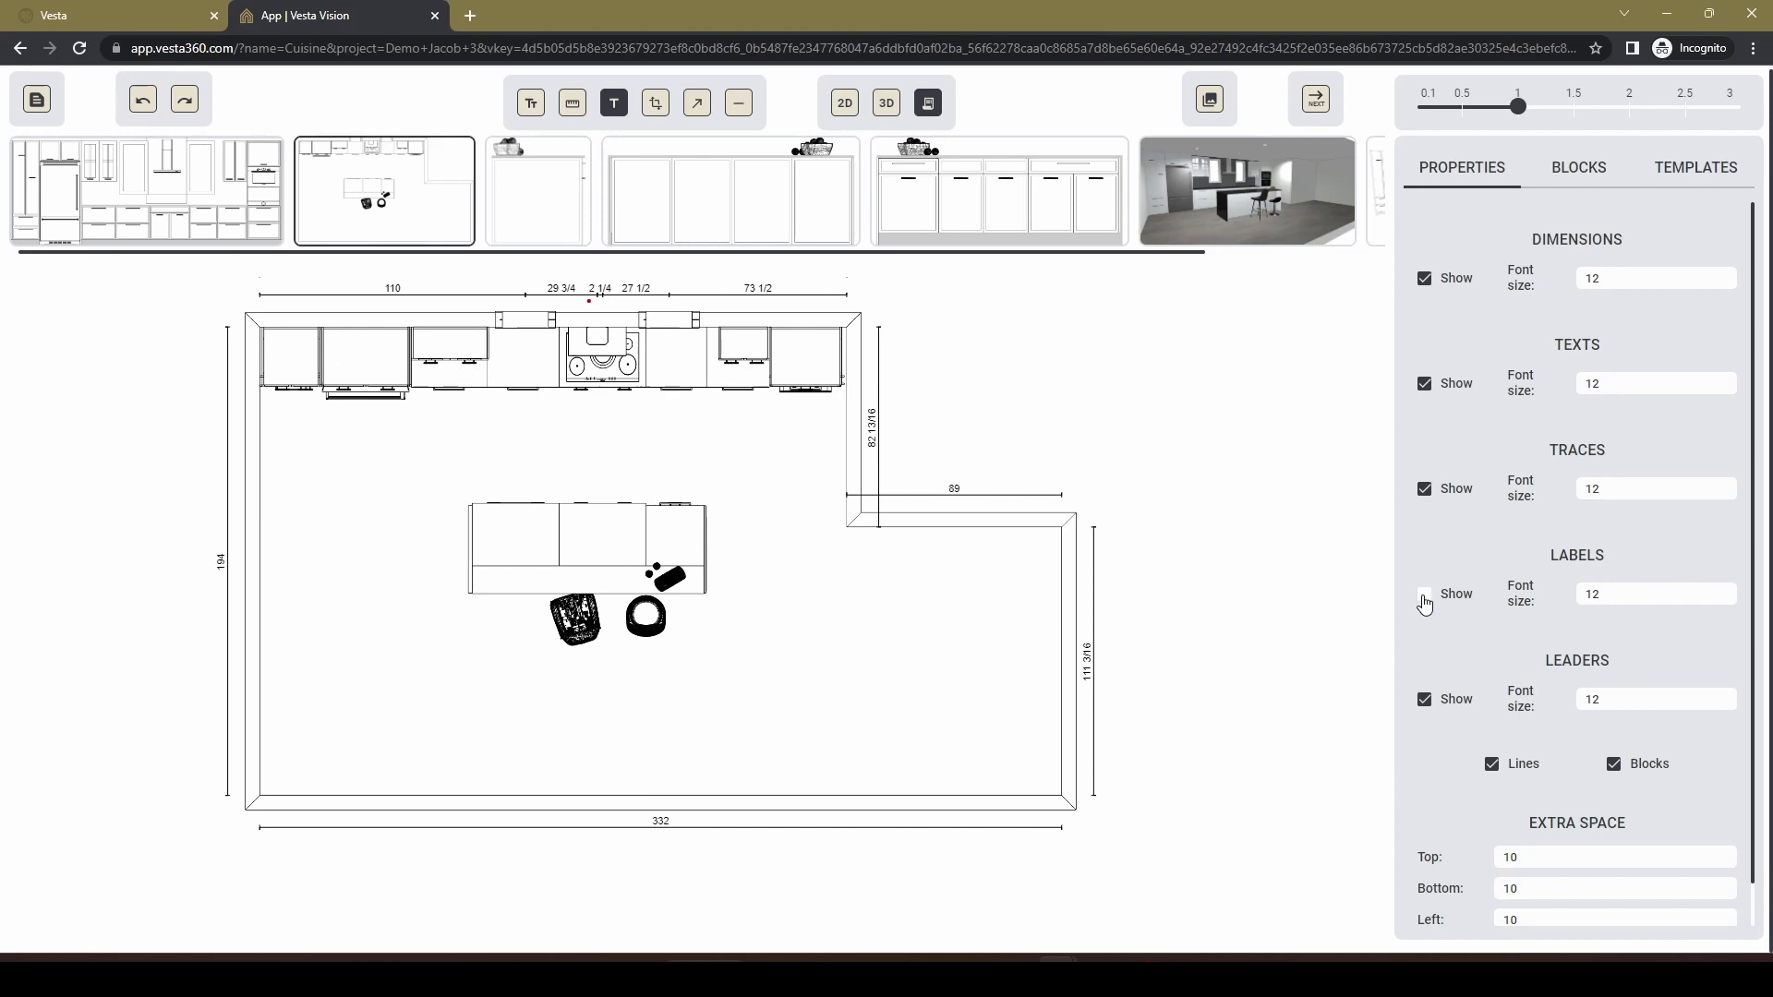
click(1423, 598)
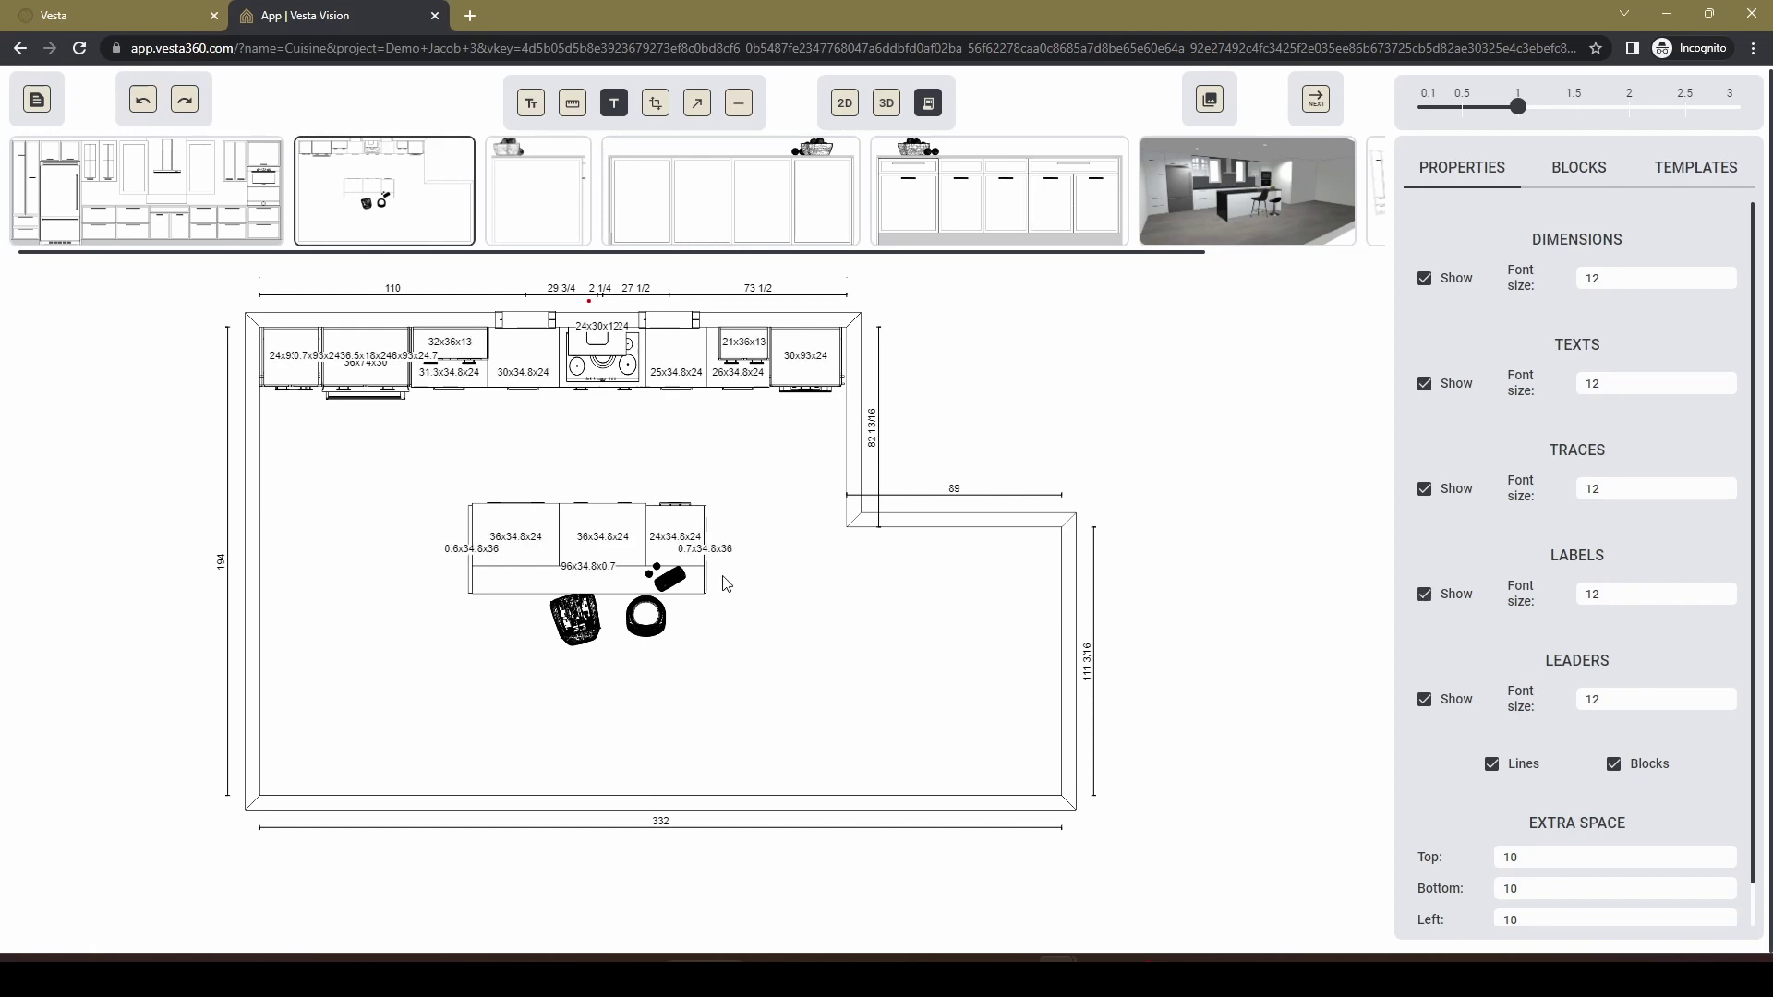
Move the size labels of the three island base cabinets slightly upward in the floor plan.
click(612, 543)
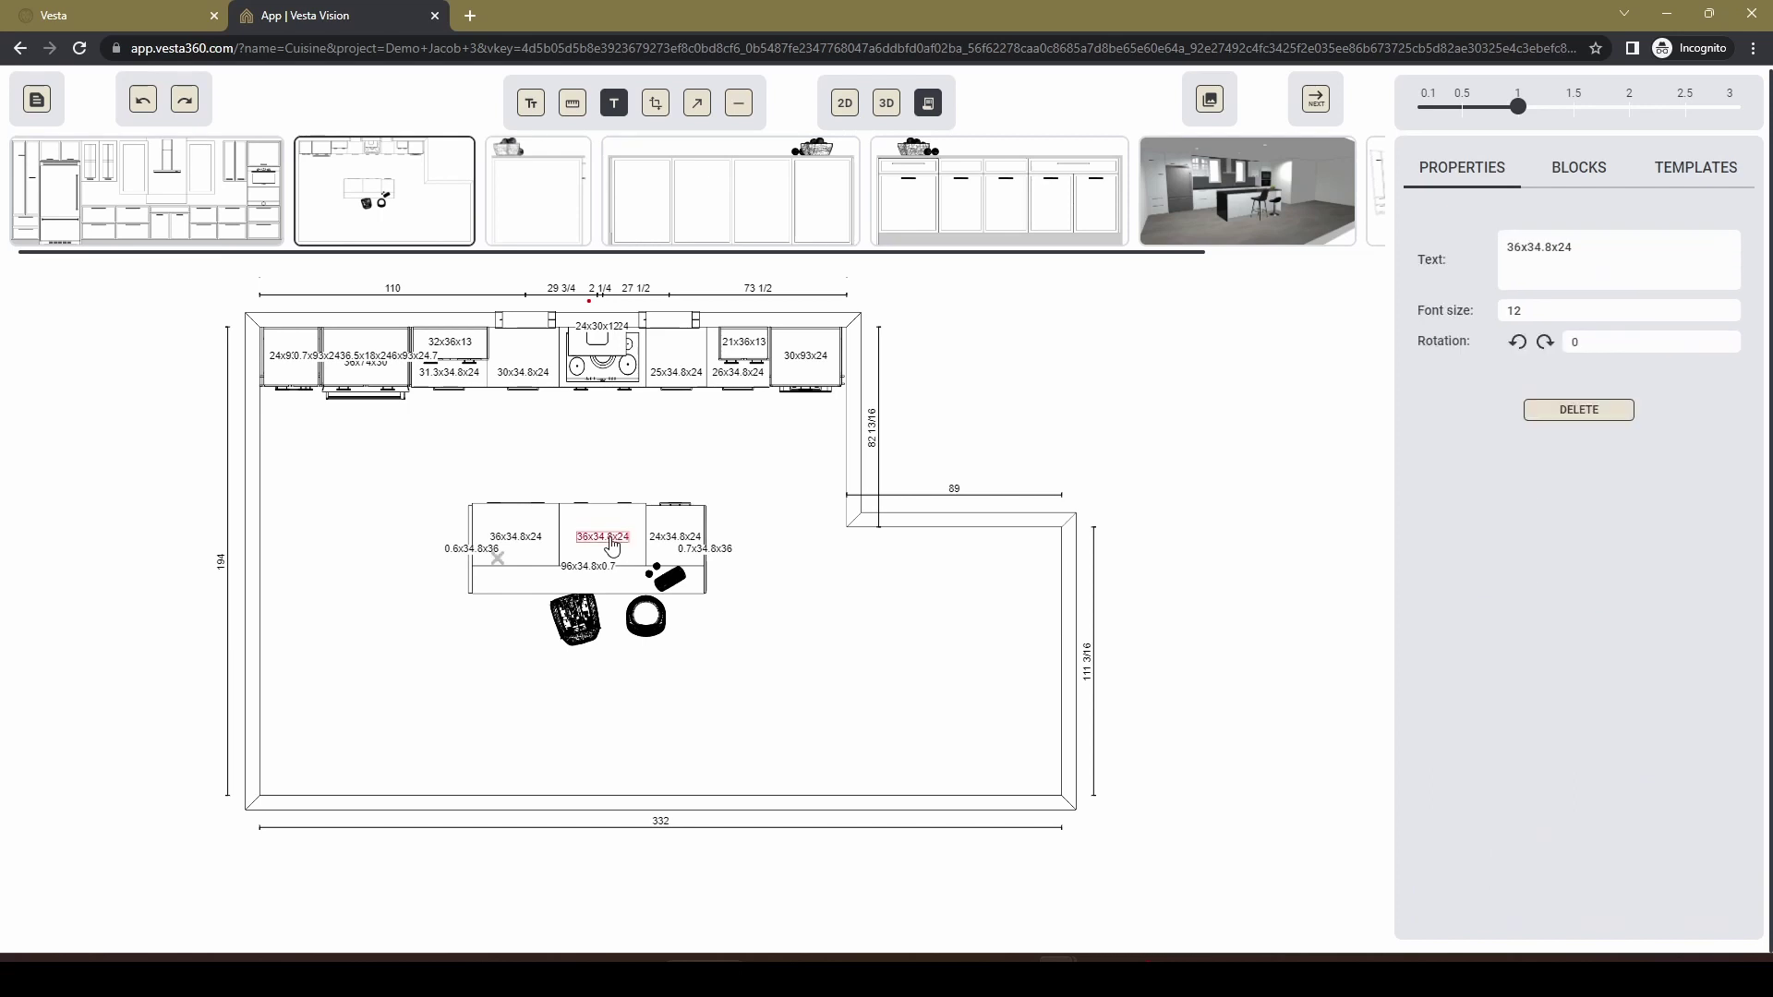
drag(613, 543, 614, 529)
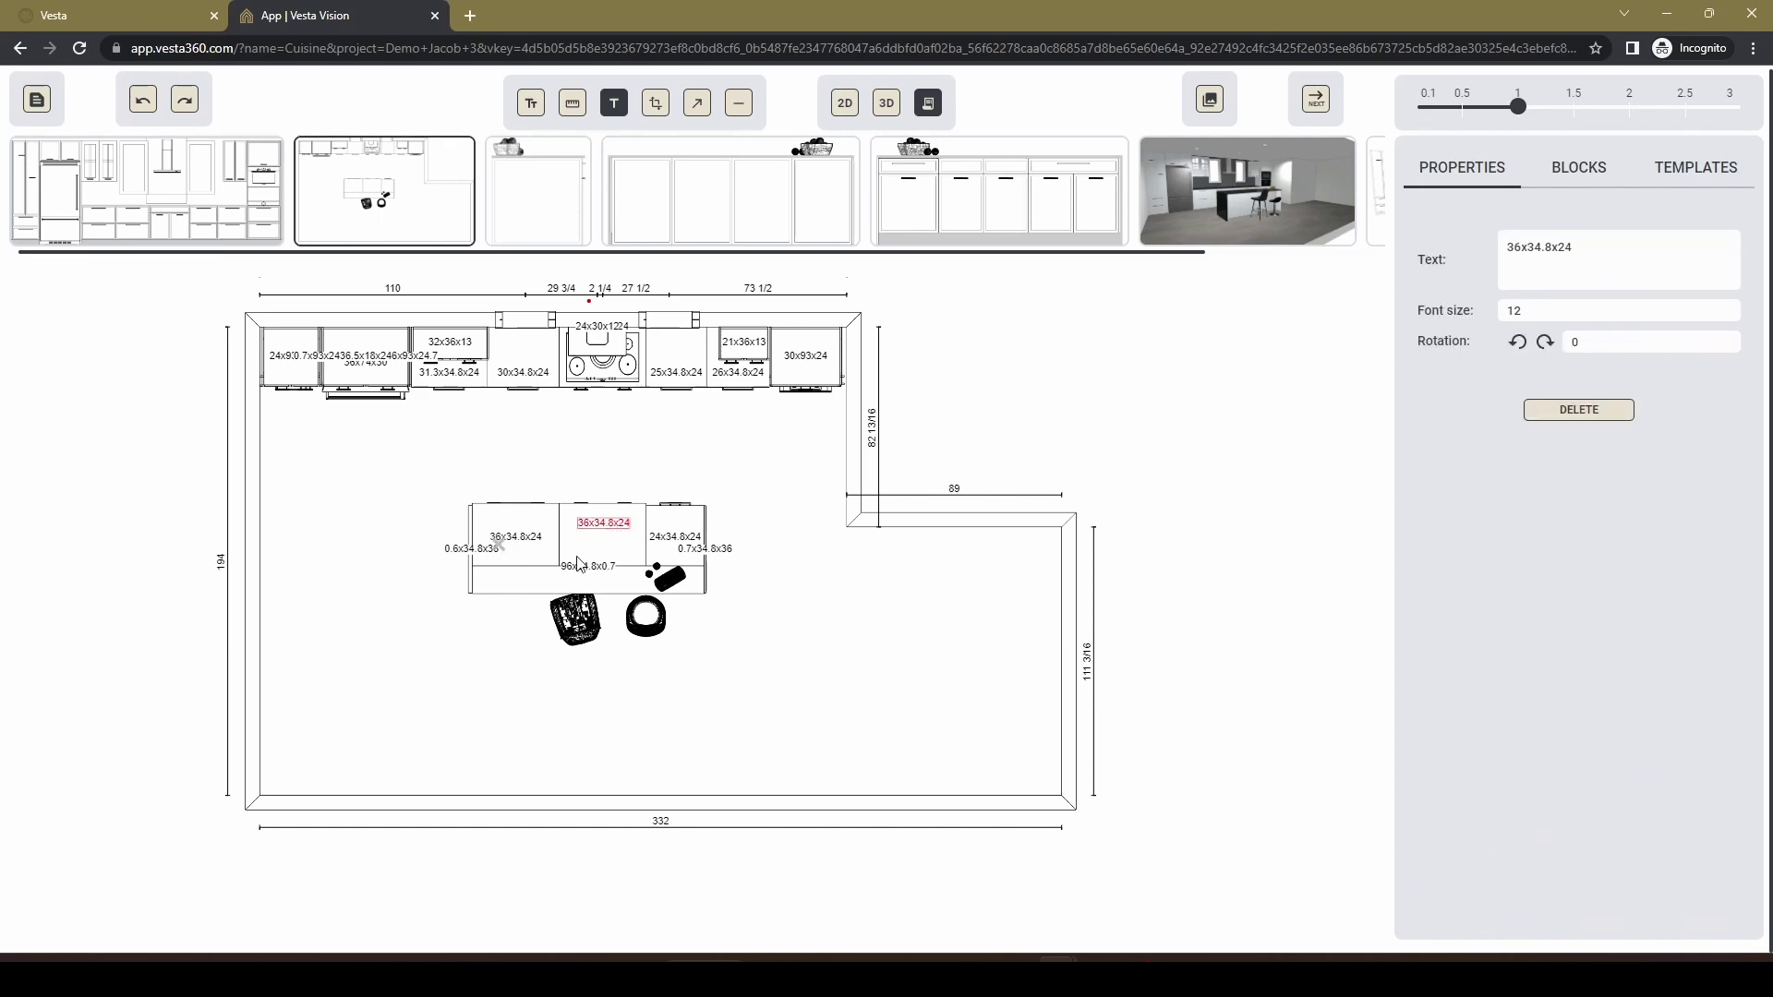
click(522, 538)
click(525, 543)
drag(524, 543, 525, 531)
click(688, 543)
drag(688, 543, 687, 535)
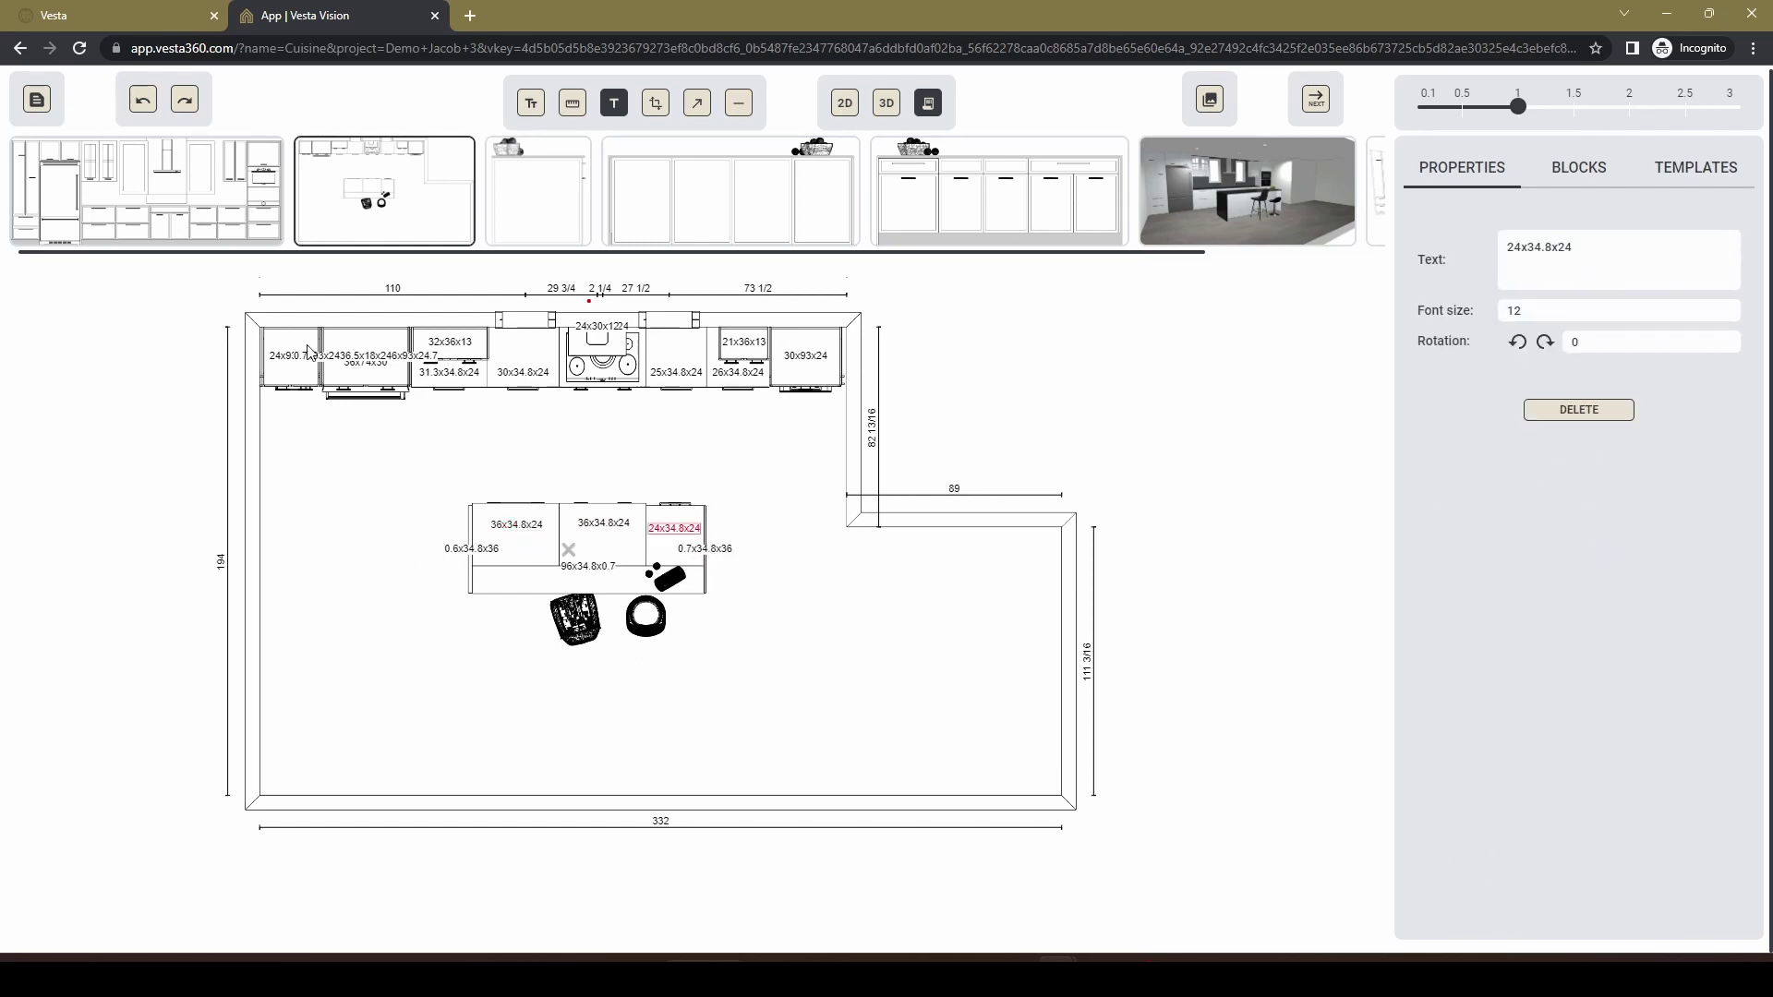
click(835, 612)
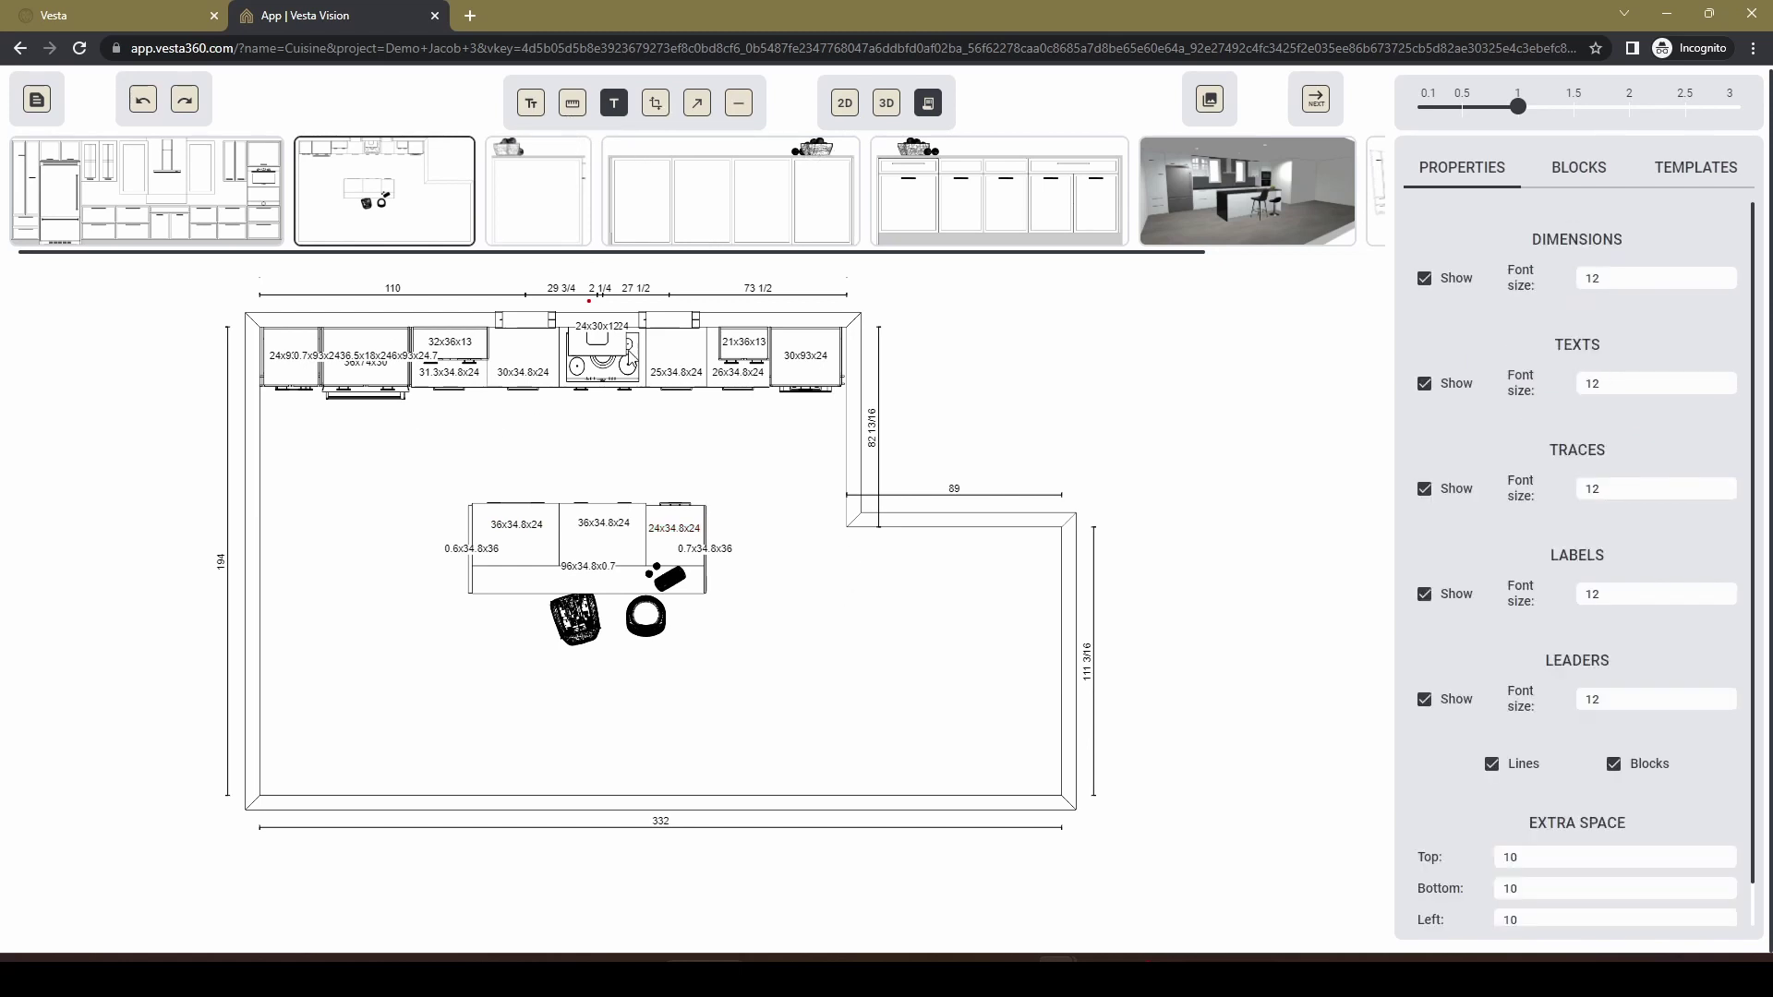
Open the island's side elevation and hide its dimensions.
mouse_move(528, 162)
click(541, 204)
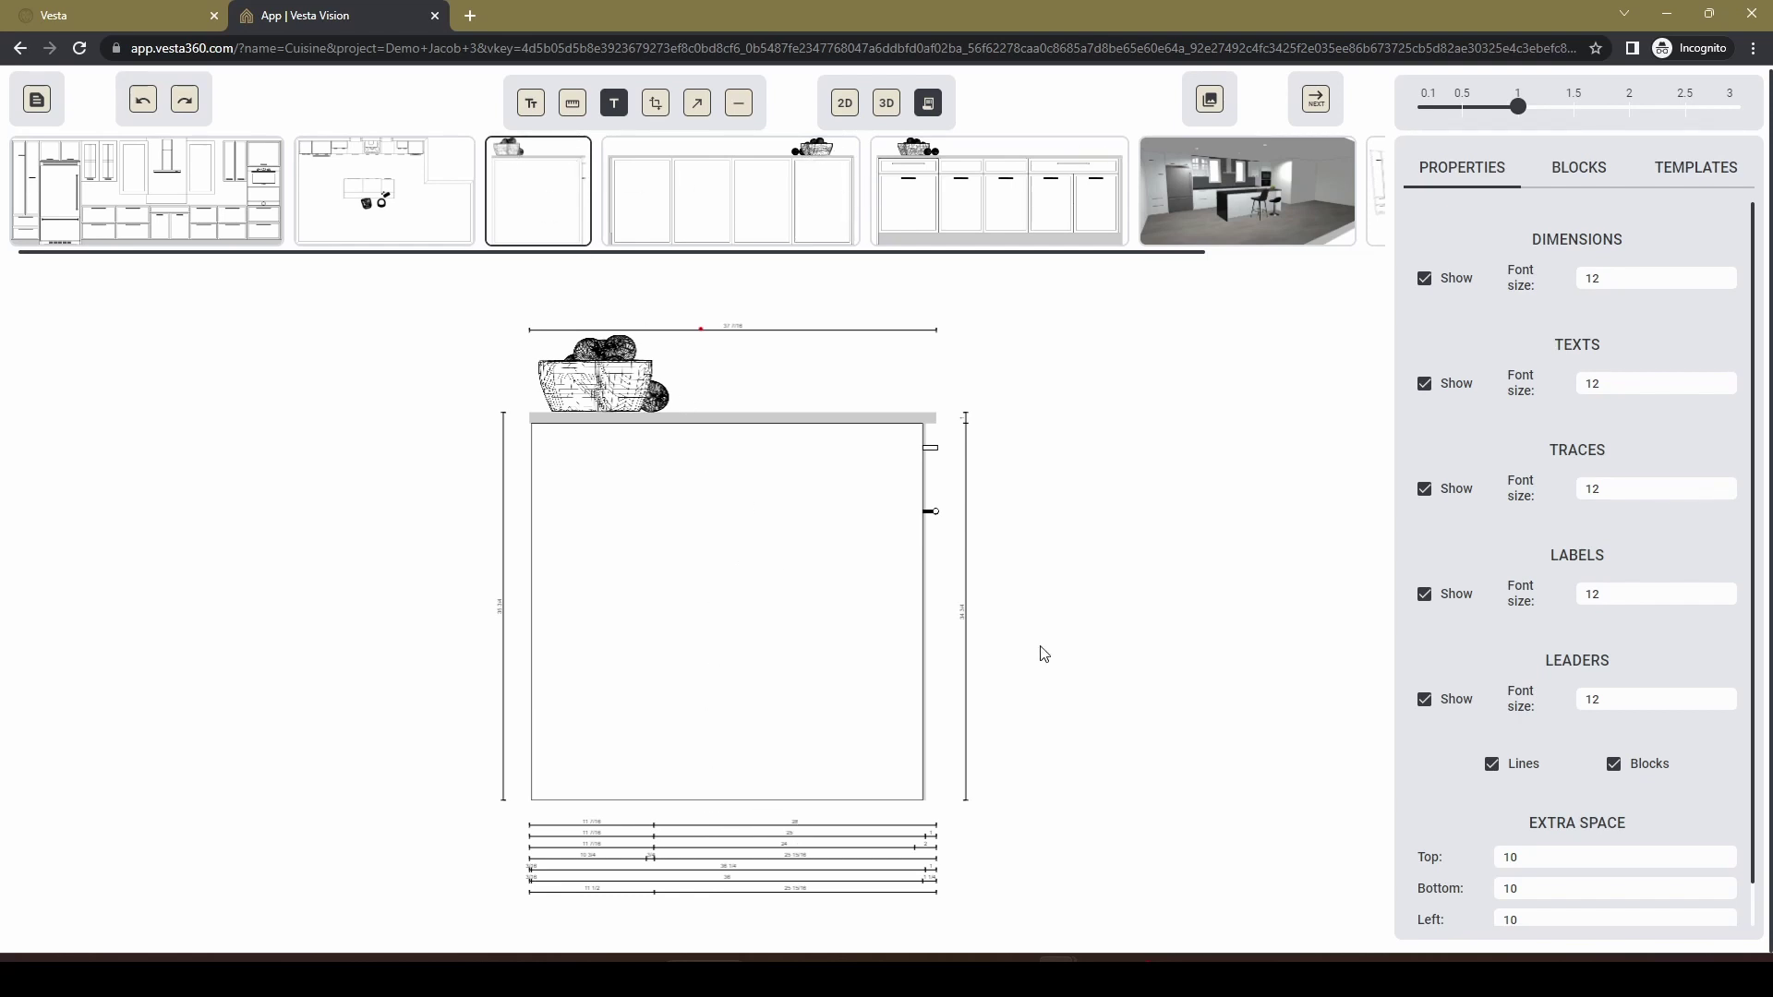
click(1424, 280)
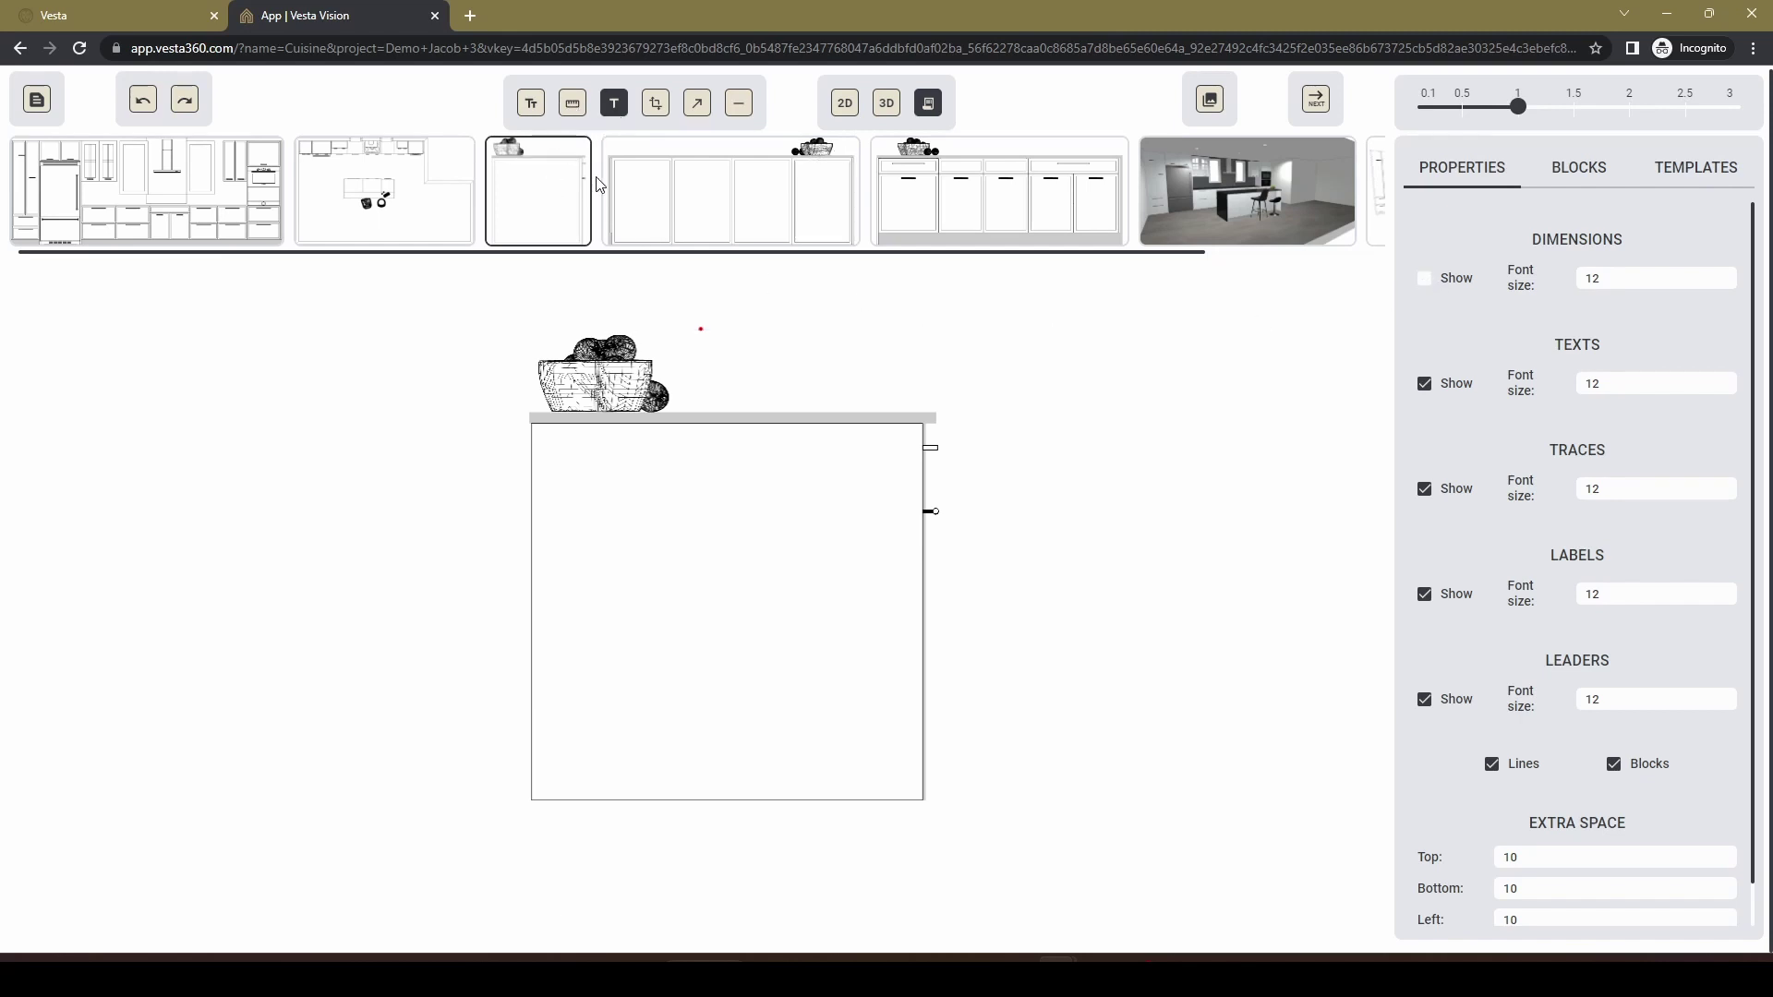
Look through the island's back and front elevations and the 3D kitchen view.
click(732, 191)
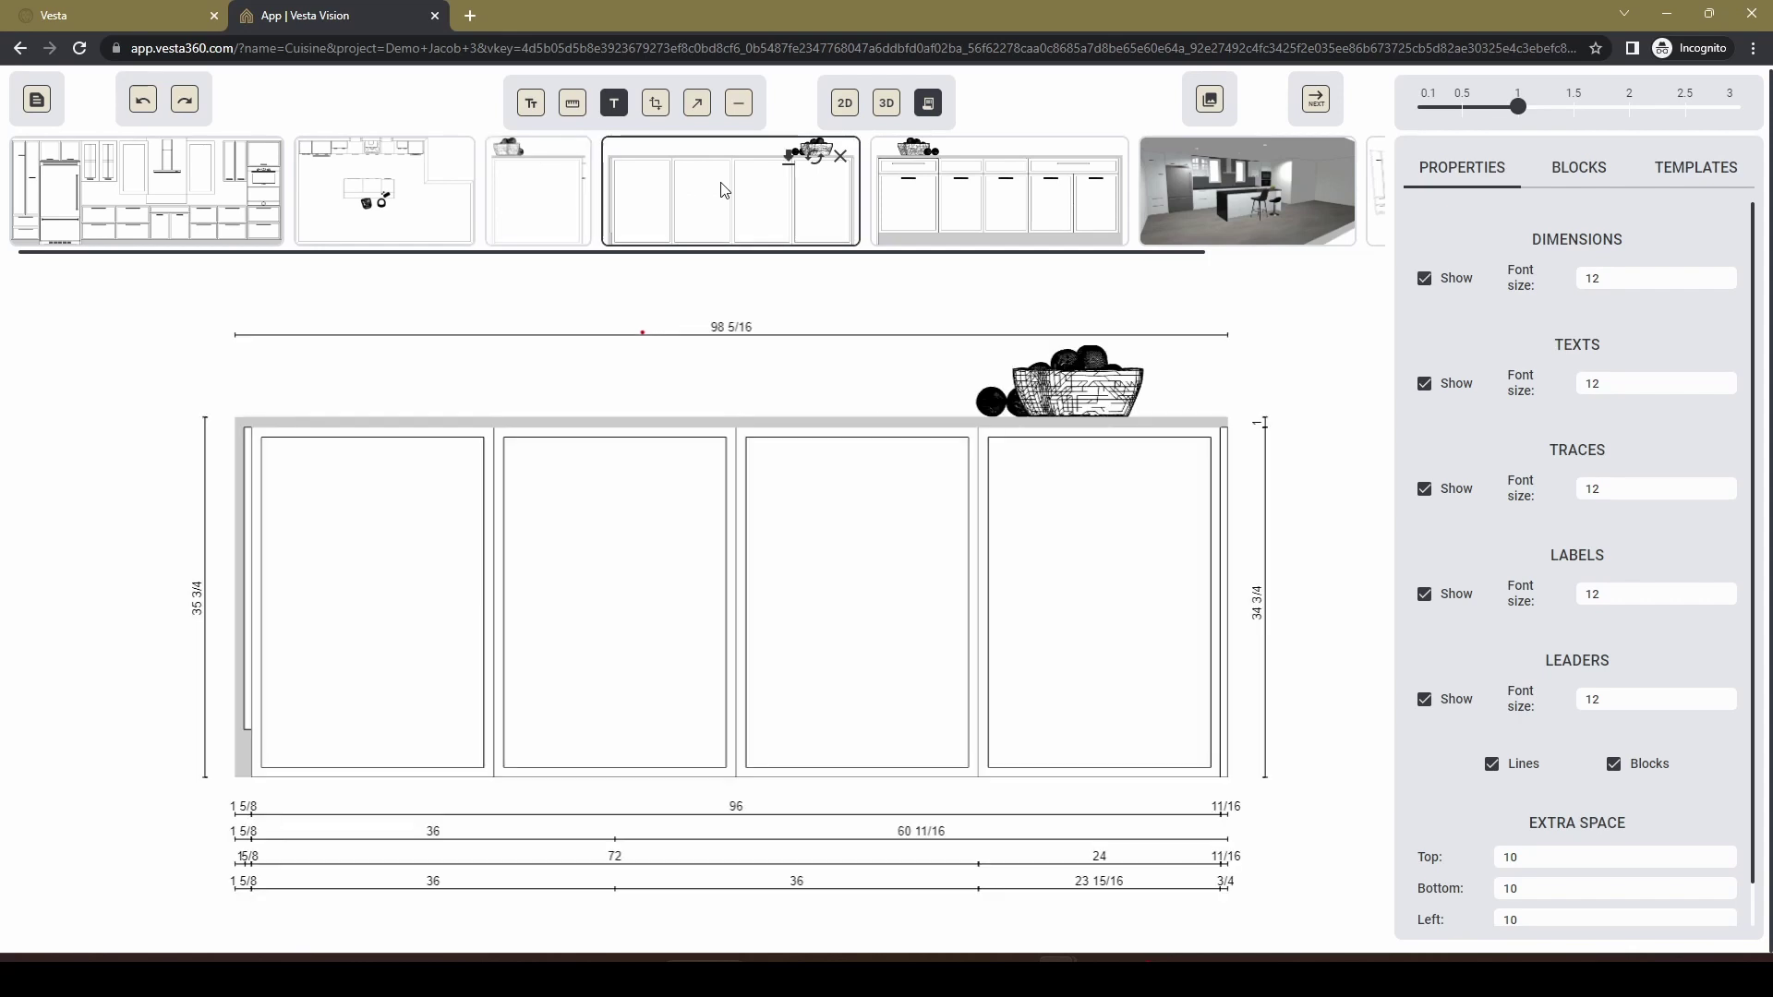
click(980, 214)
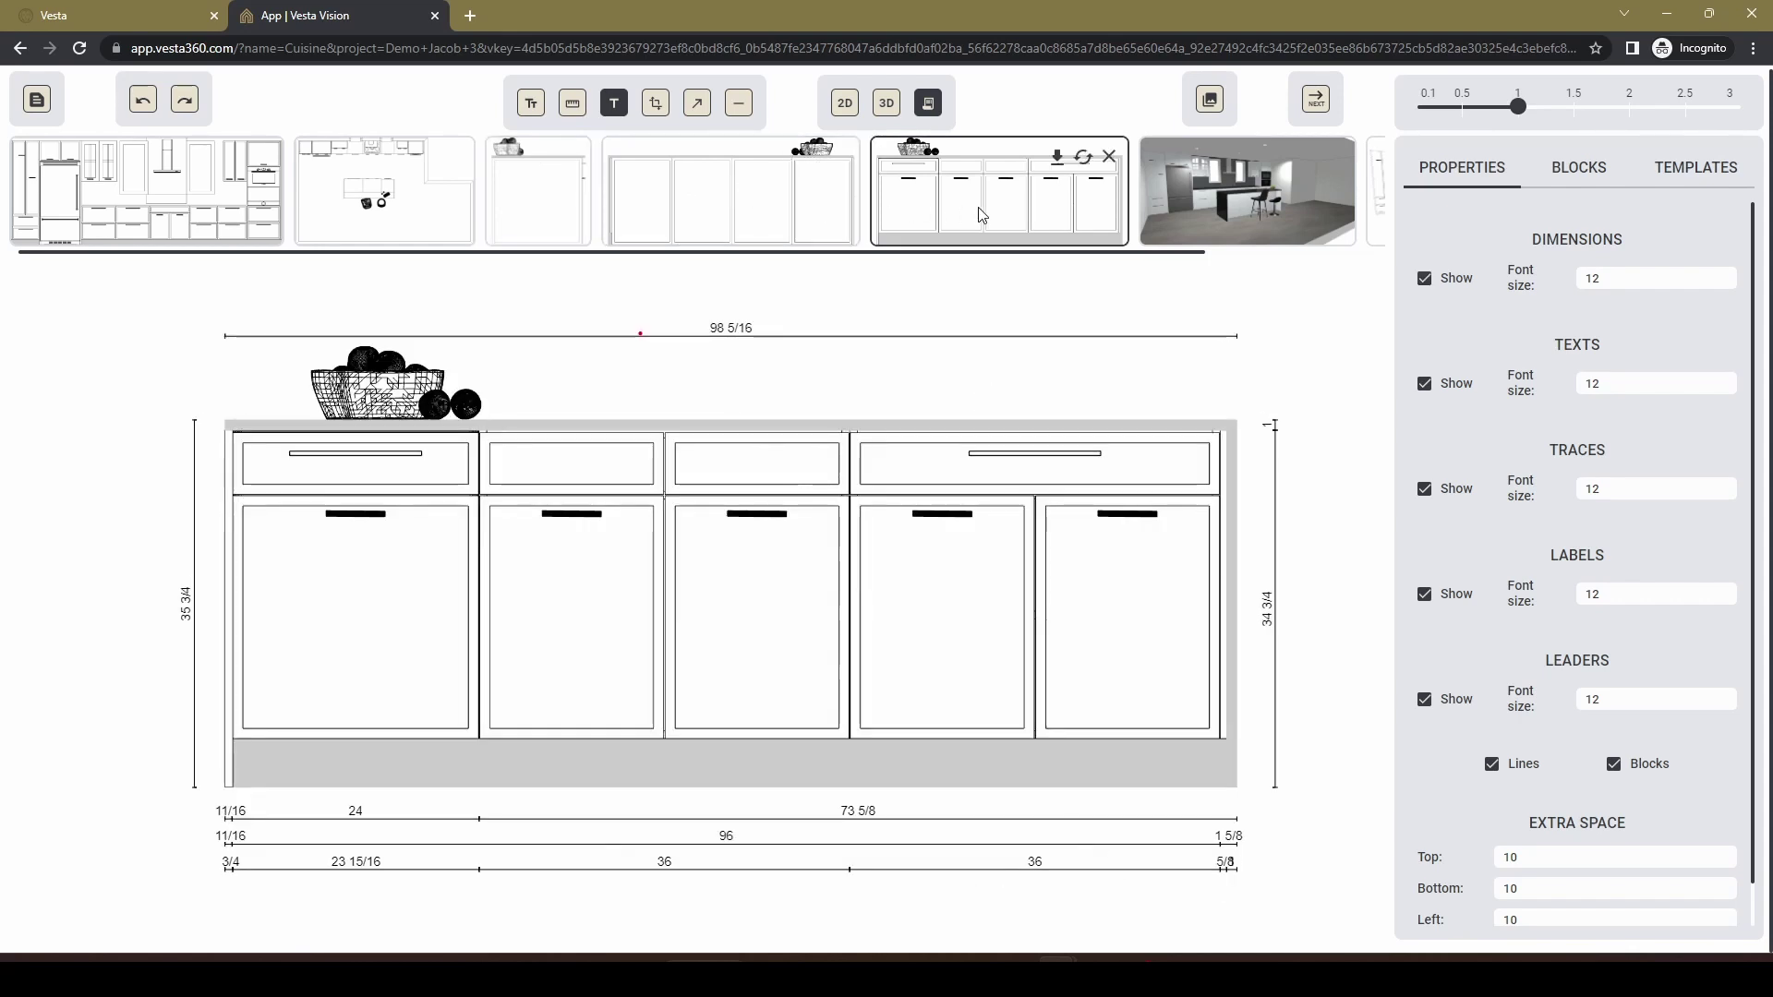
click(1230, 207)
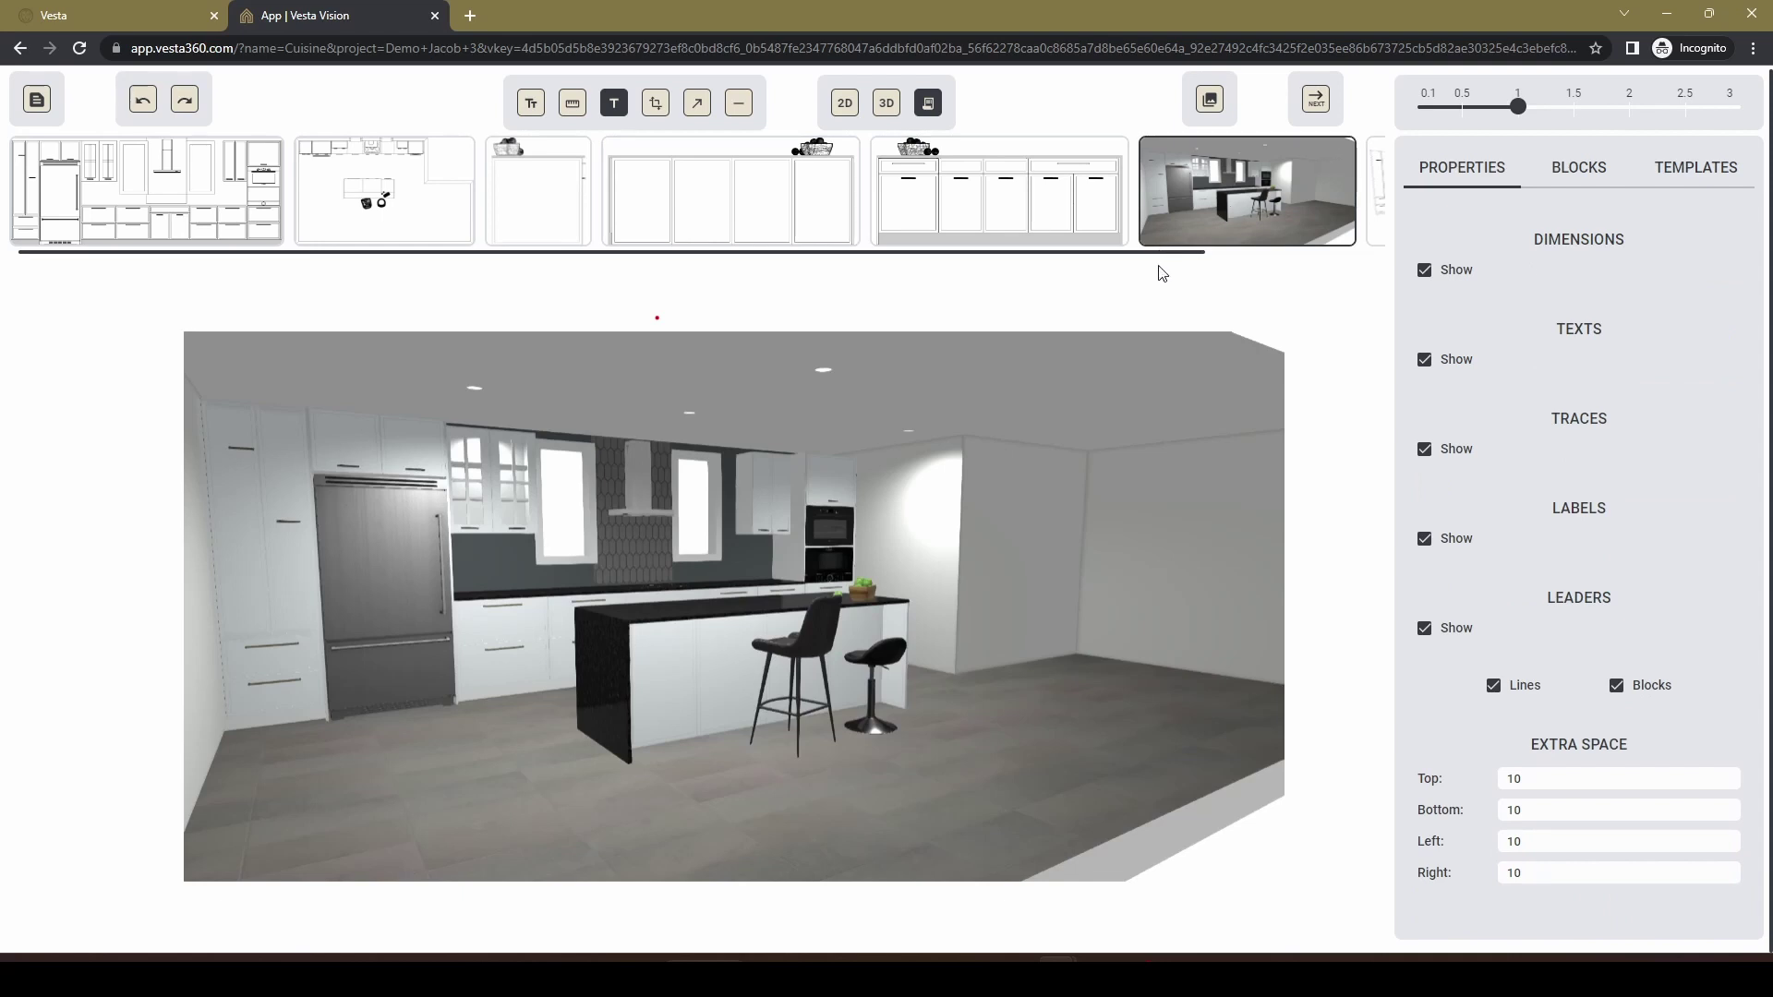
scroll(1157, 255, right, 1)
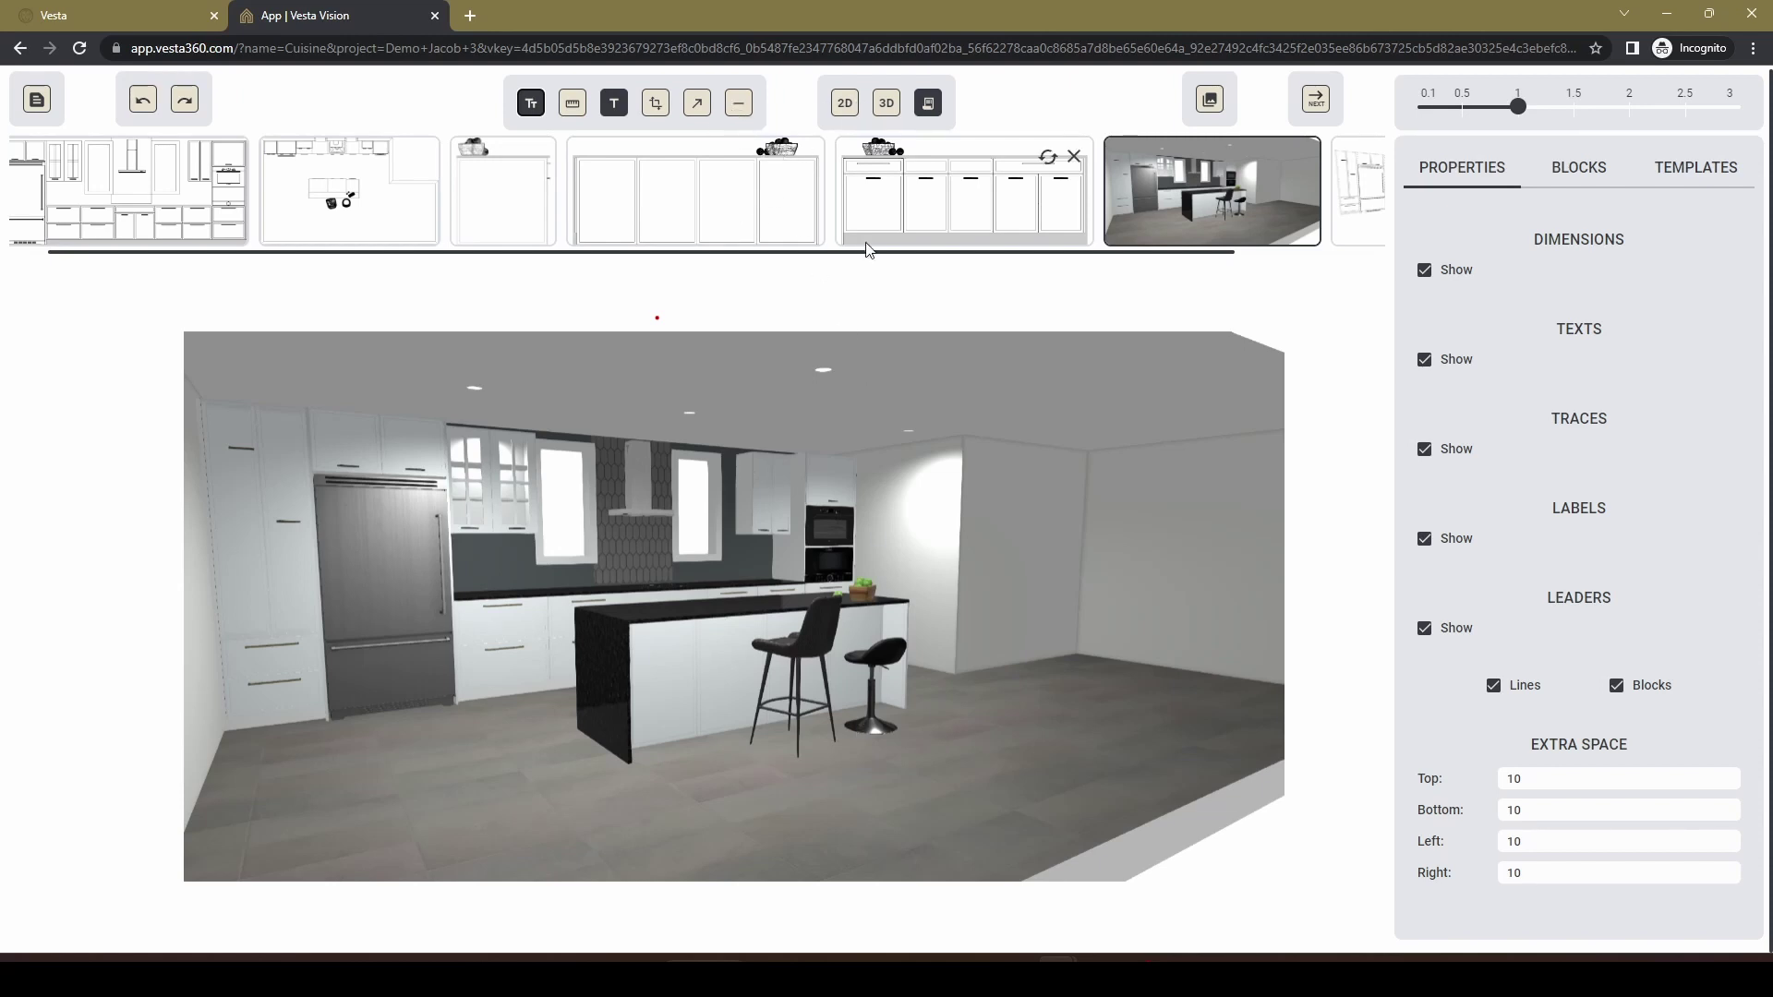
drag(883, 262, 715, 263)
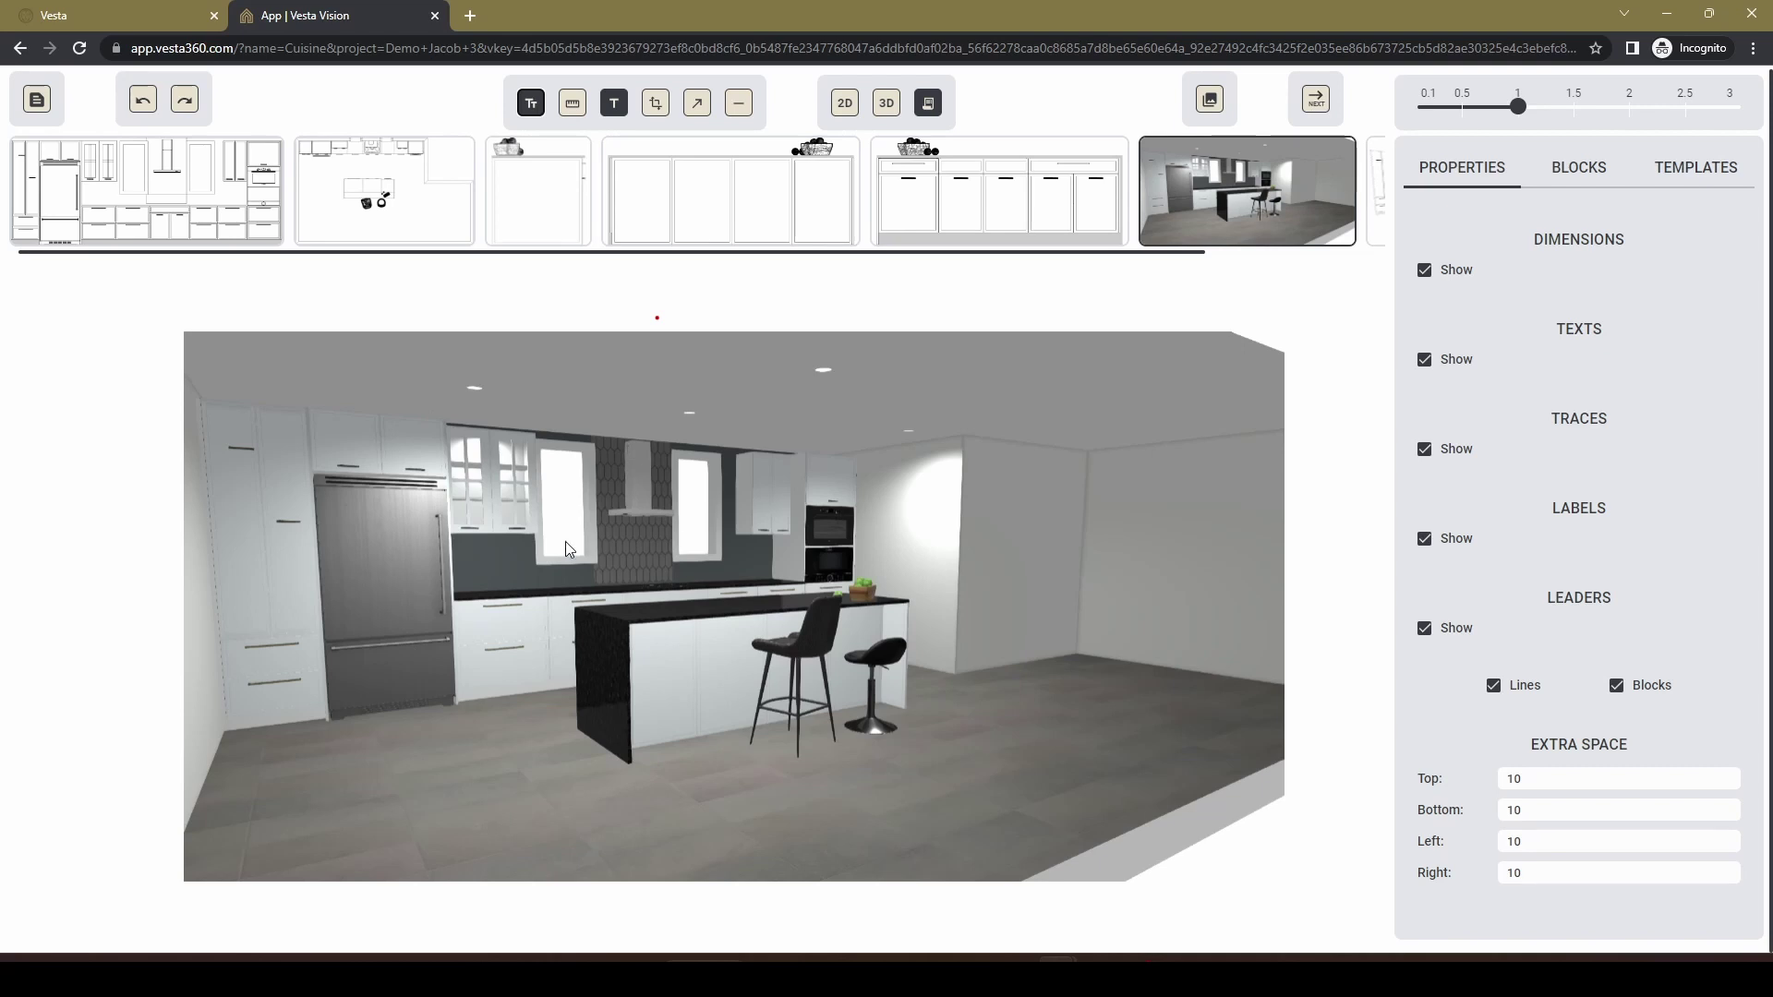
Switch to the page layout and delete pages 2 to 6, keeping only page 1.
click(1316, 101)
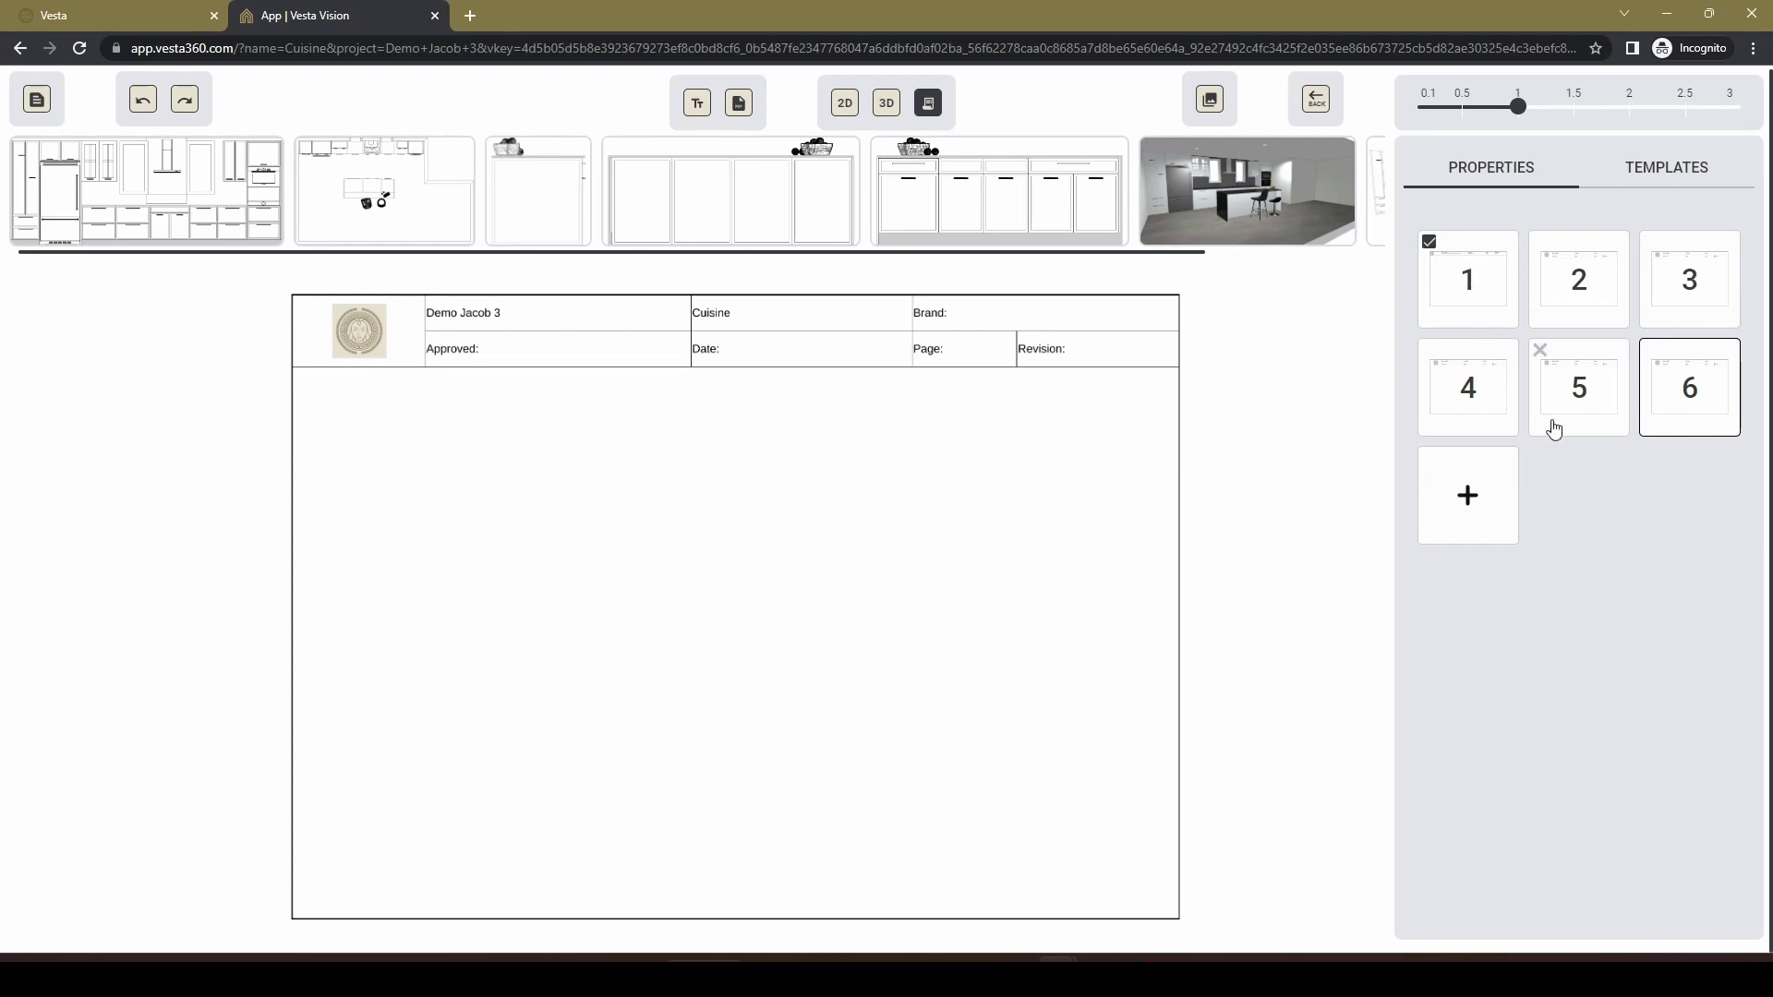
click(1540, 243)
click(1540, 243)
click(1540, 243)
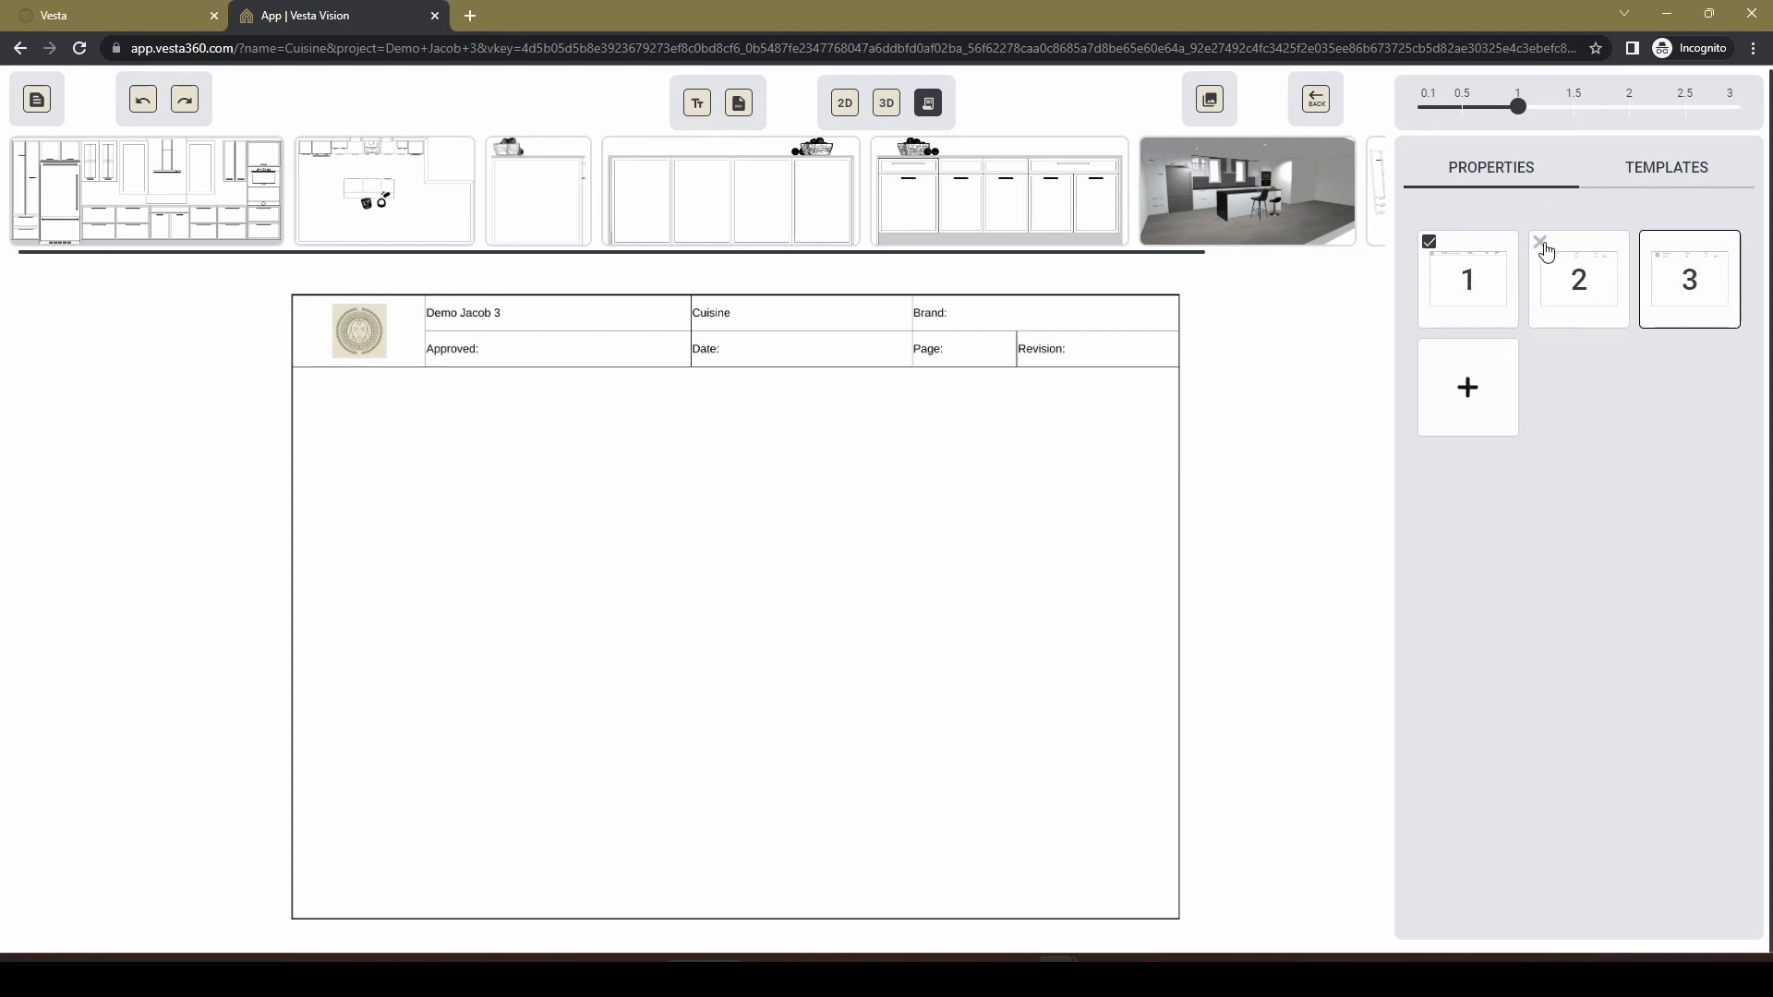
click(1541, 243)
click(1541, 243)
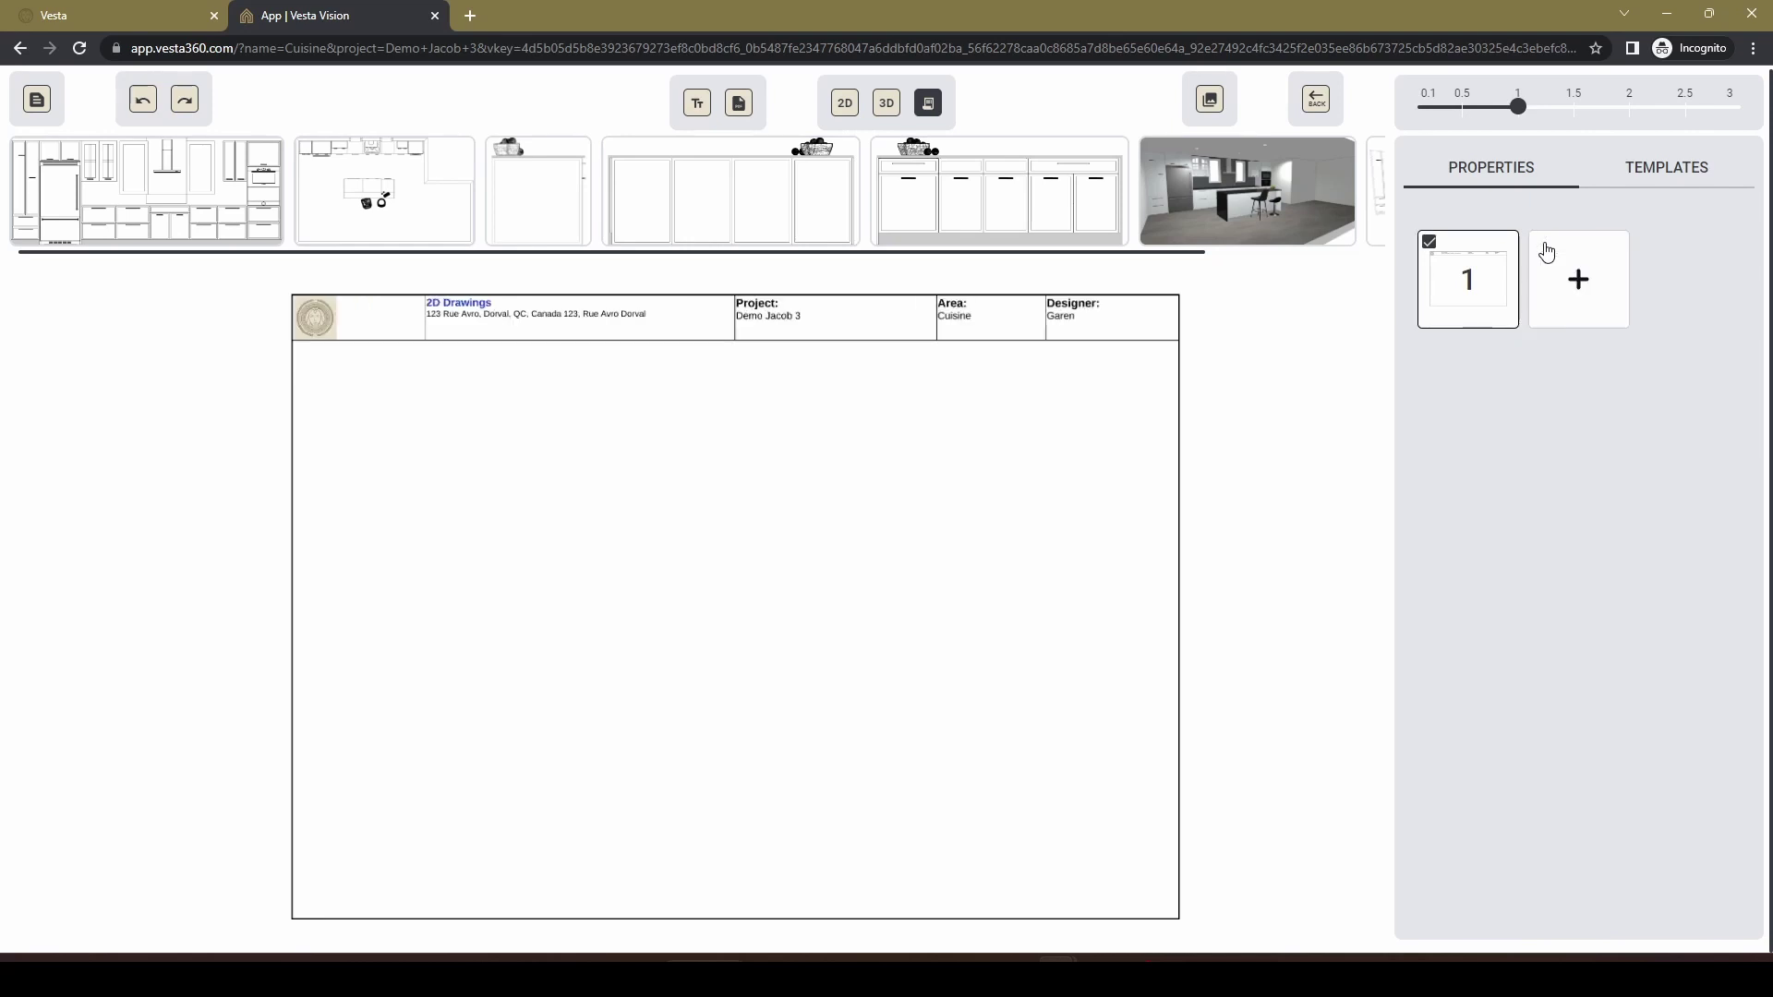
Place the 3D kitchen view on page 1, enlarge it and centre it beneath the title block.
click(1429, 244)
click(1429, 244)
drag(1256, 198, 1048, 942)
click(610, 552)
drag(902, 796, 778, 704)
click(788, 791)
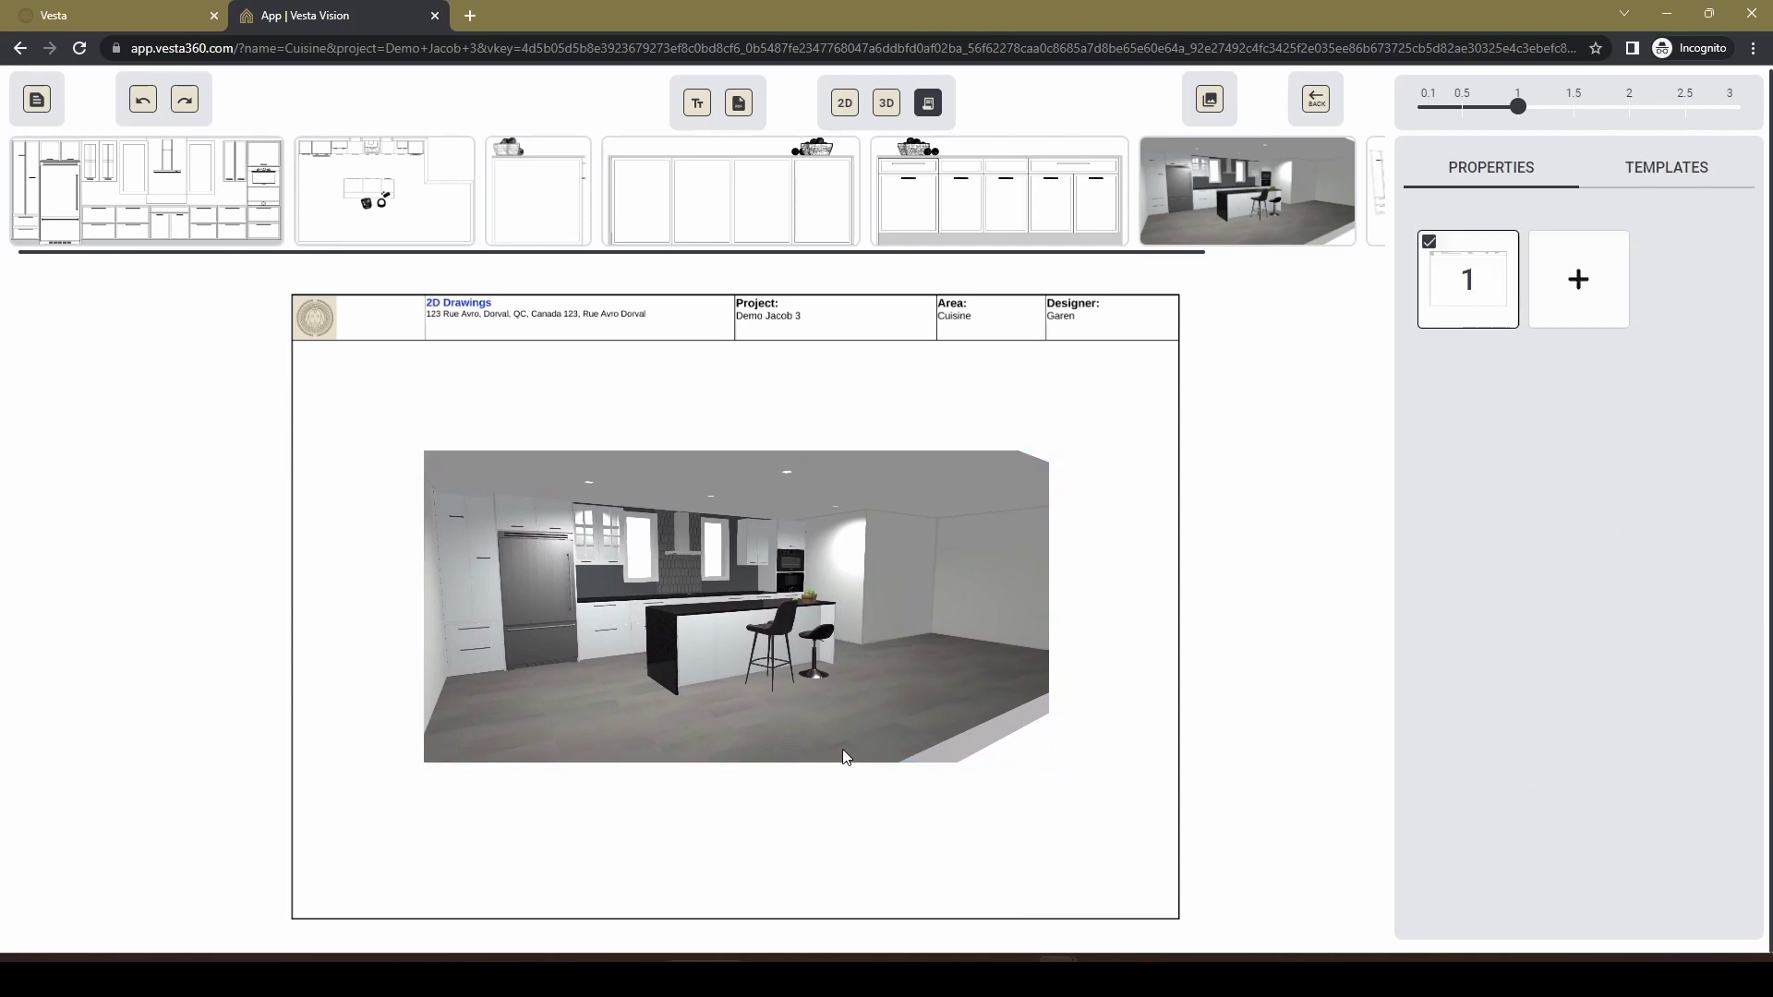
Add a second page and place the annotated wall elevation on it.
click(1579, 278)
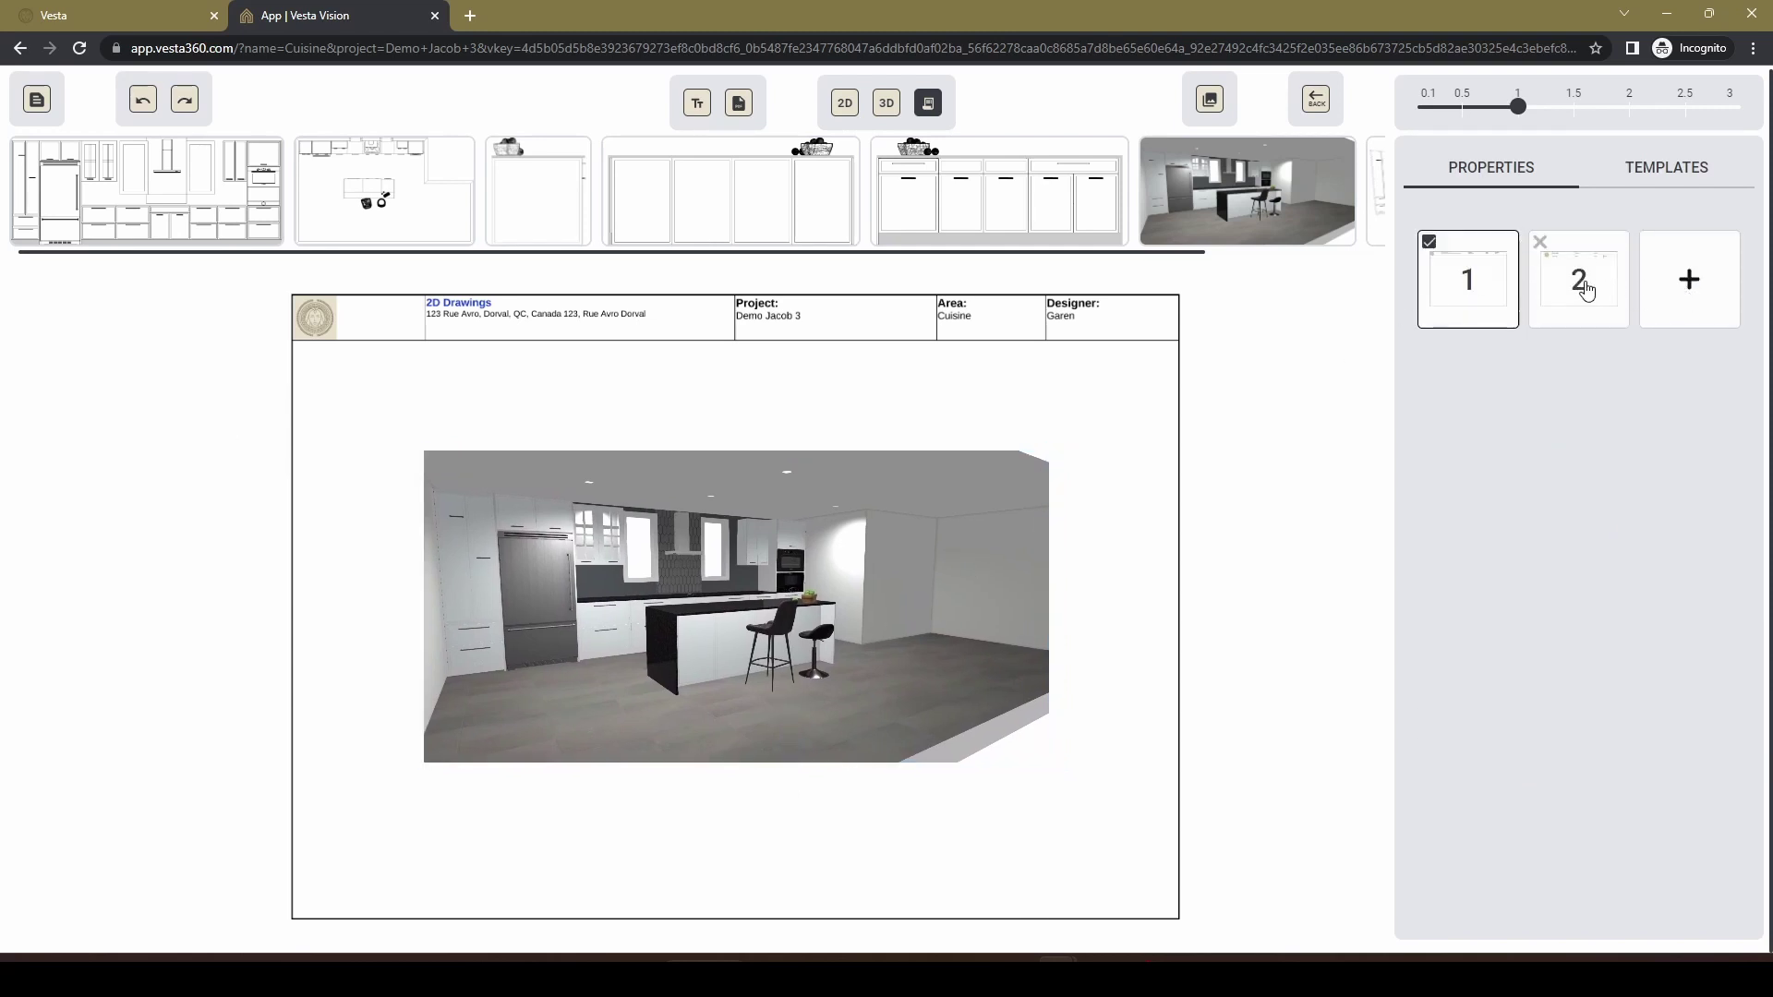
click(1581, 287)
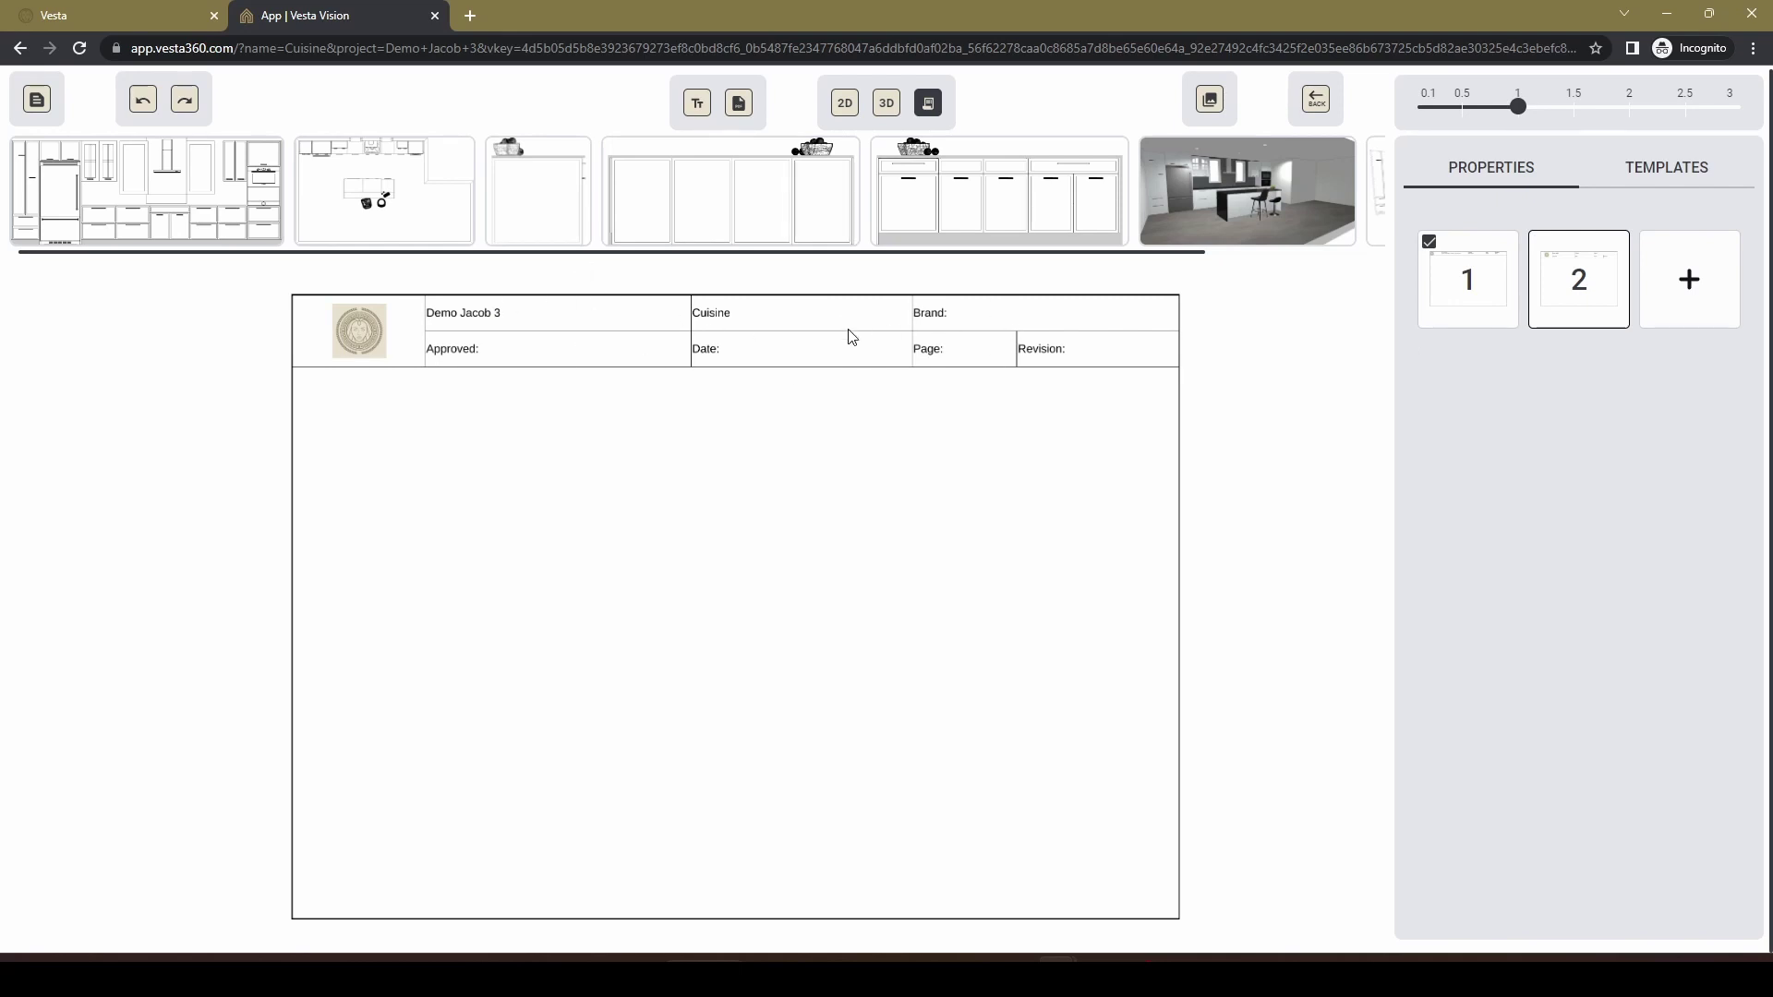
mouse_move(147, 226)
mouse_down()
mouse_move(151, 257)
mouse_move(558, 570)
mouse_up()
click(496, 524)
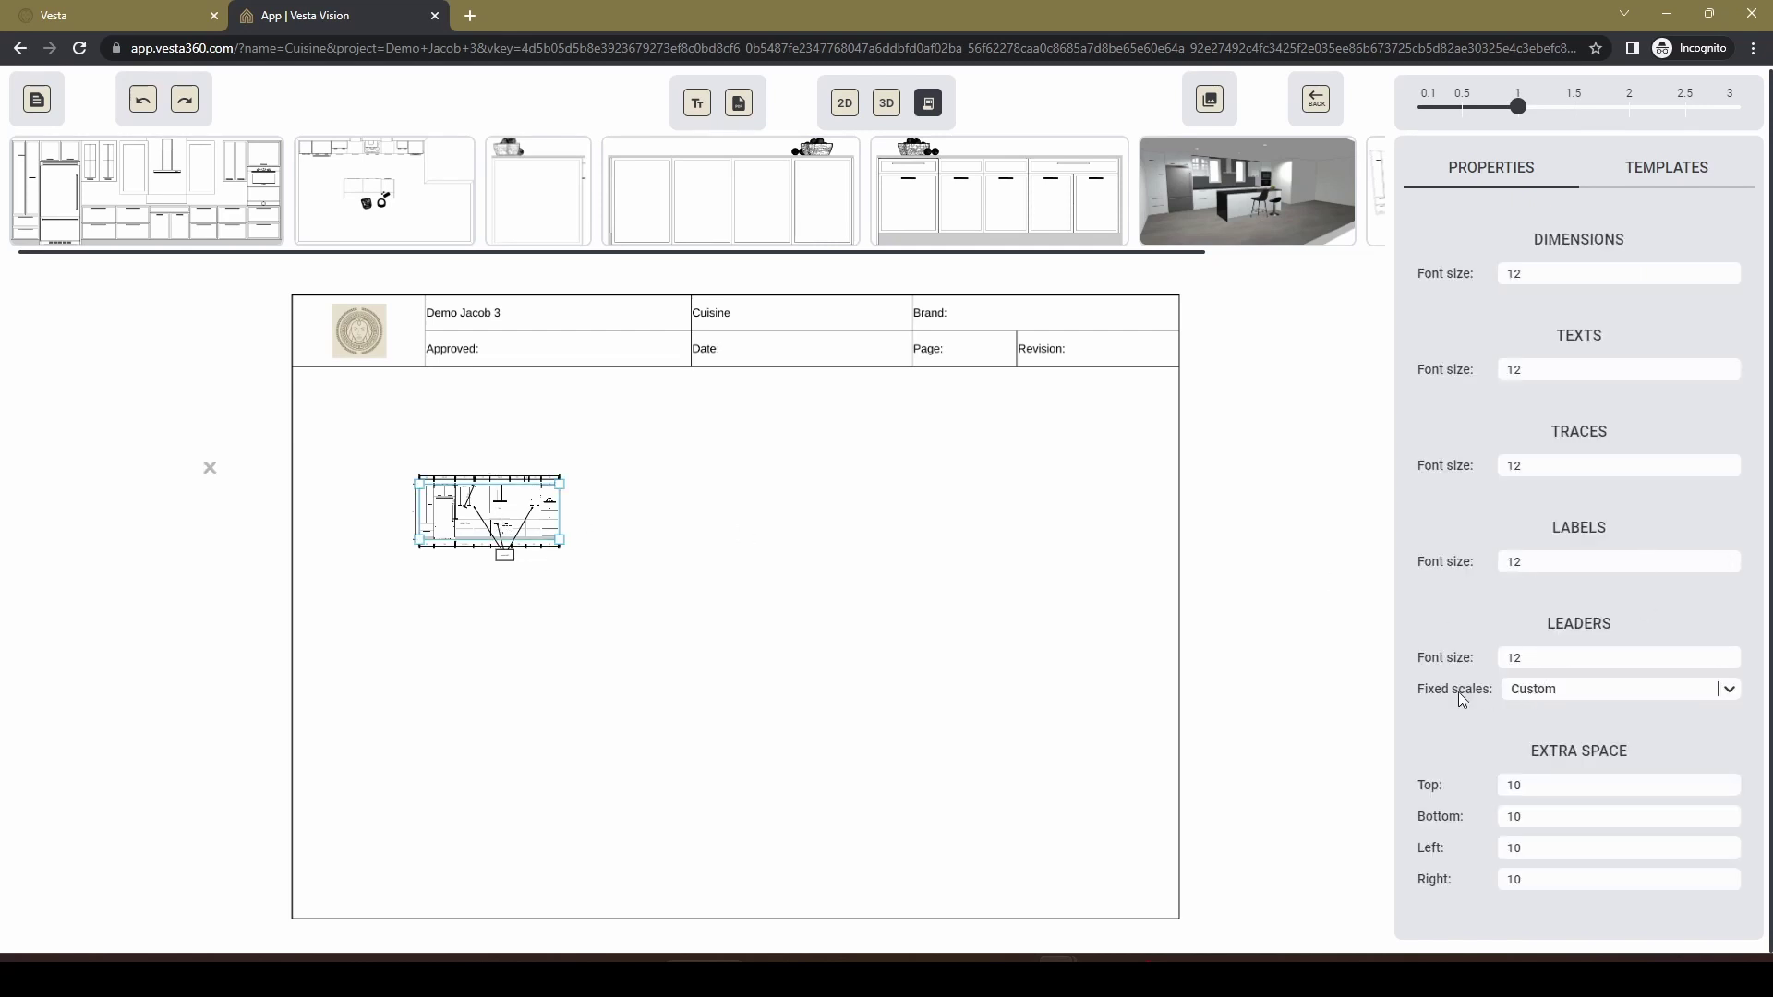
Set the wall elevation's fixed scale to 1:32 and centre it on page 2 beneath the title block.
click(1731, 691)
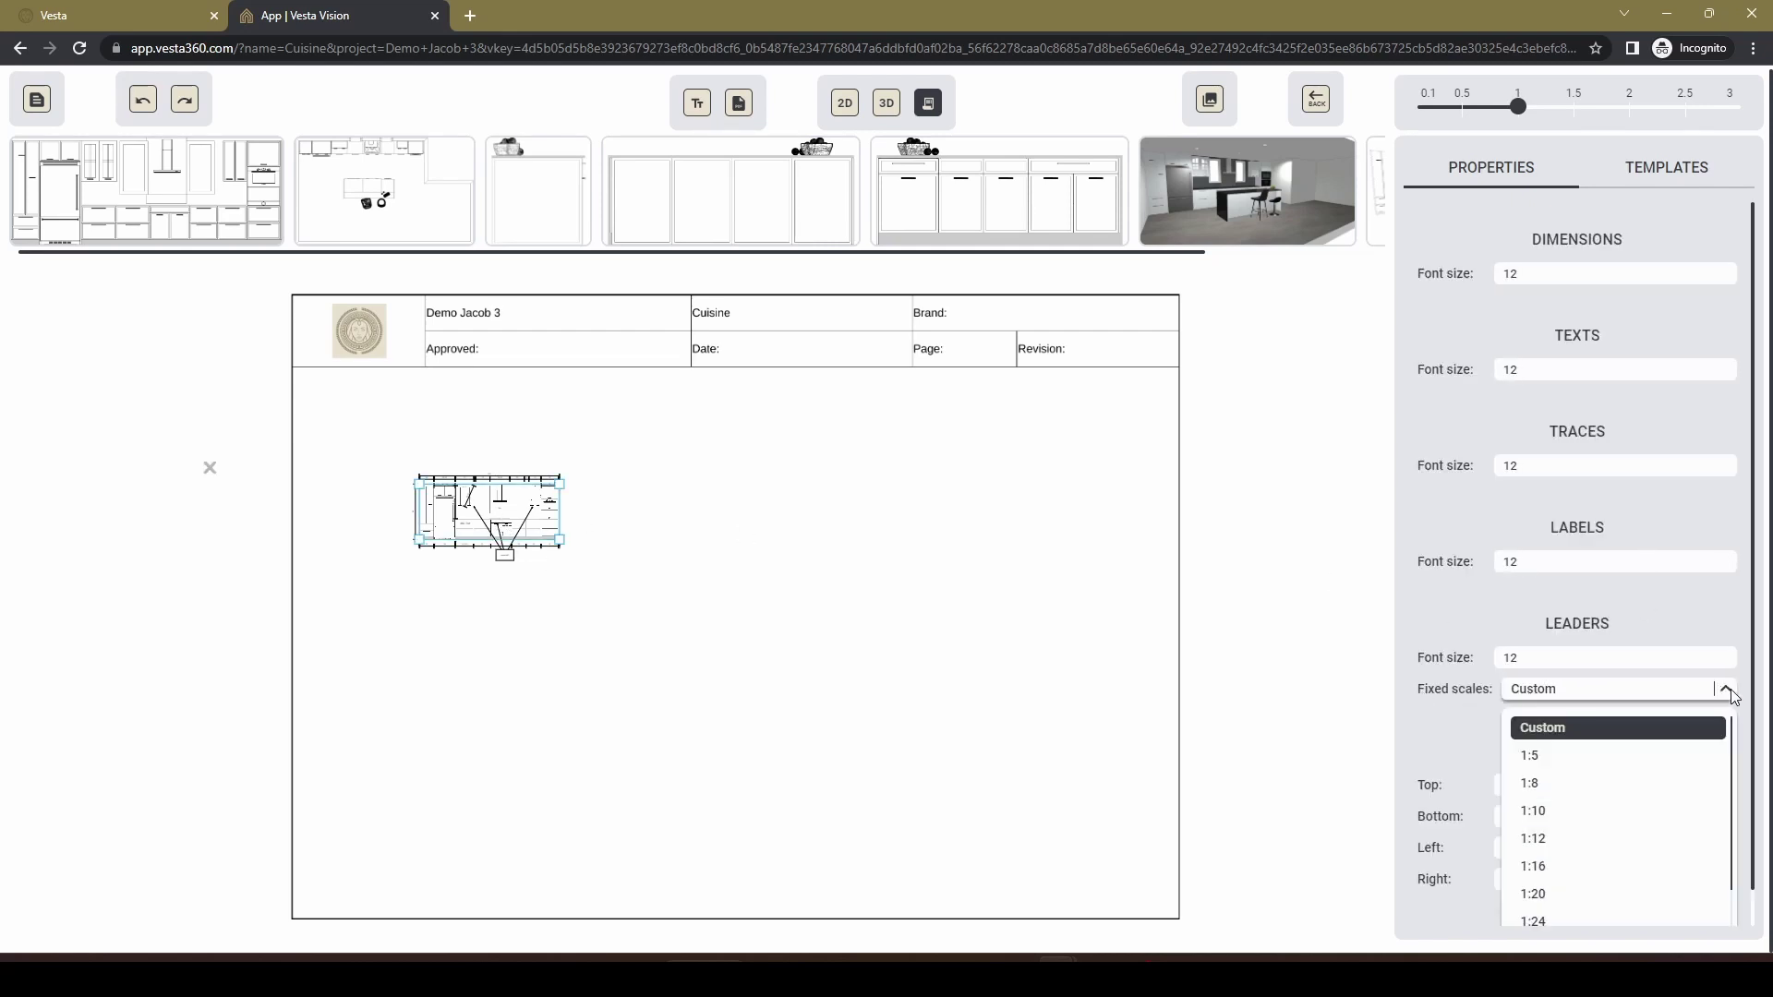
scroll(1658, 739, down, 2)
click(1541, 858)
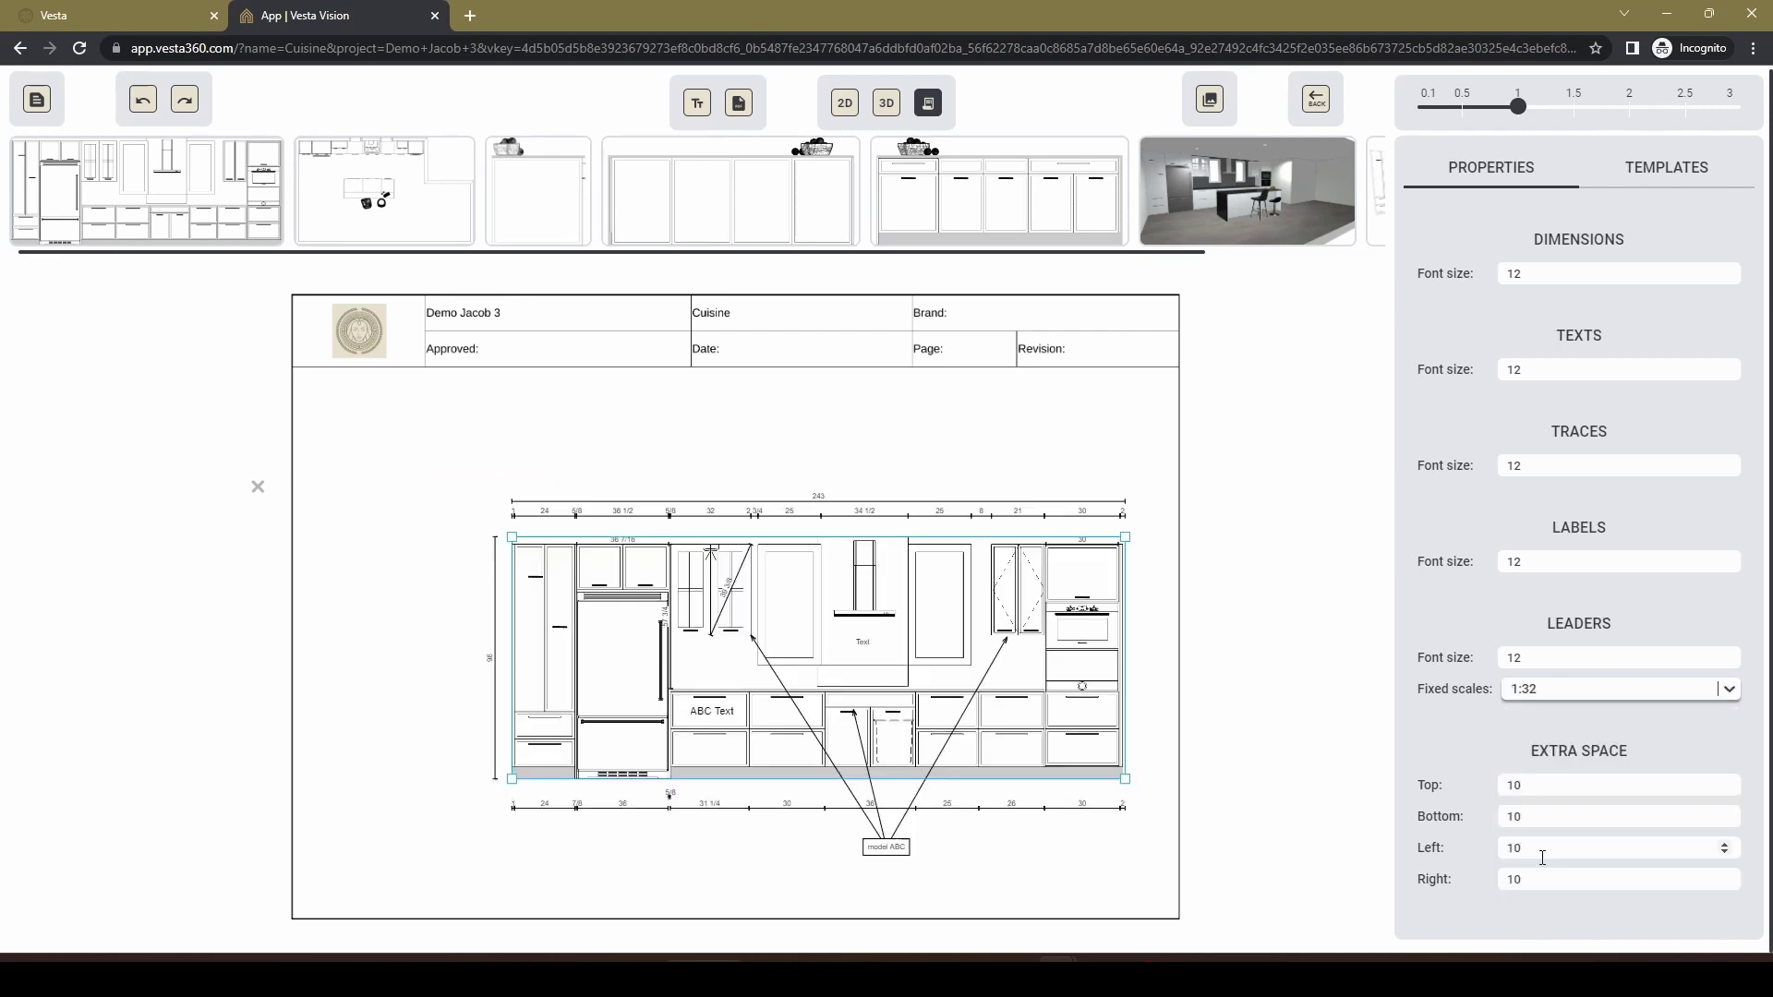
drag(842, 656, 768, 585)
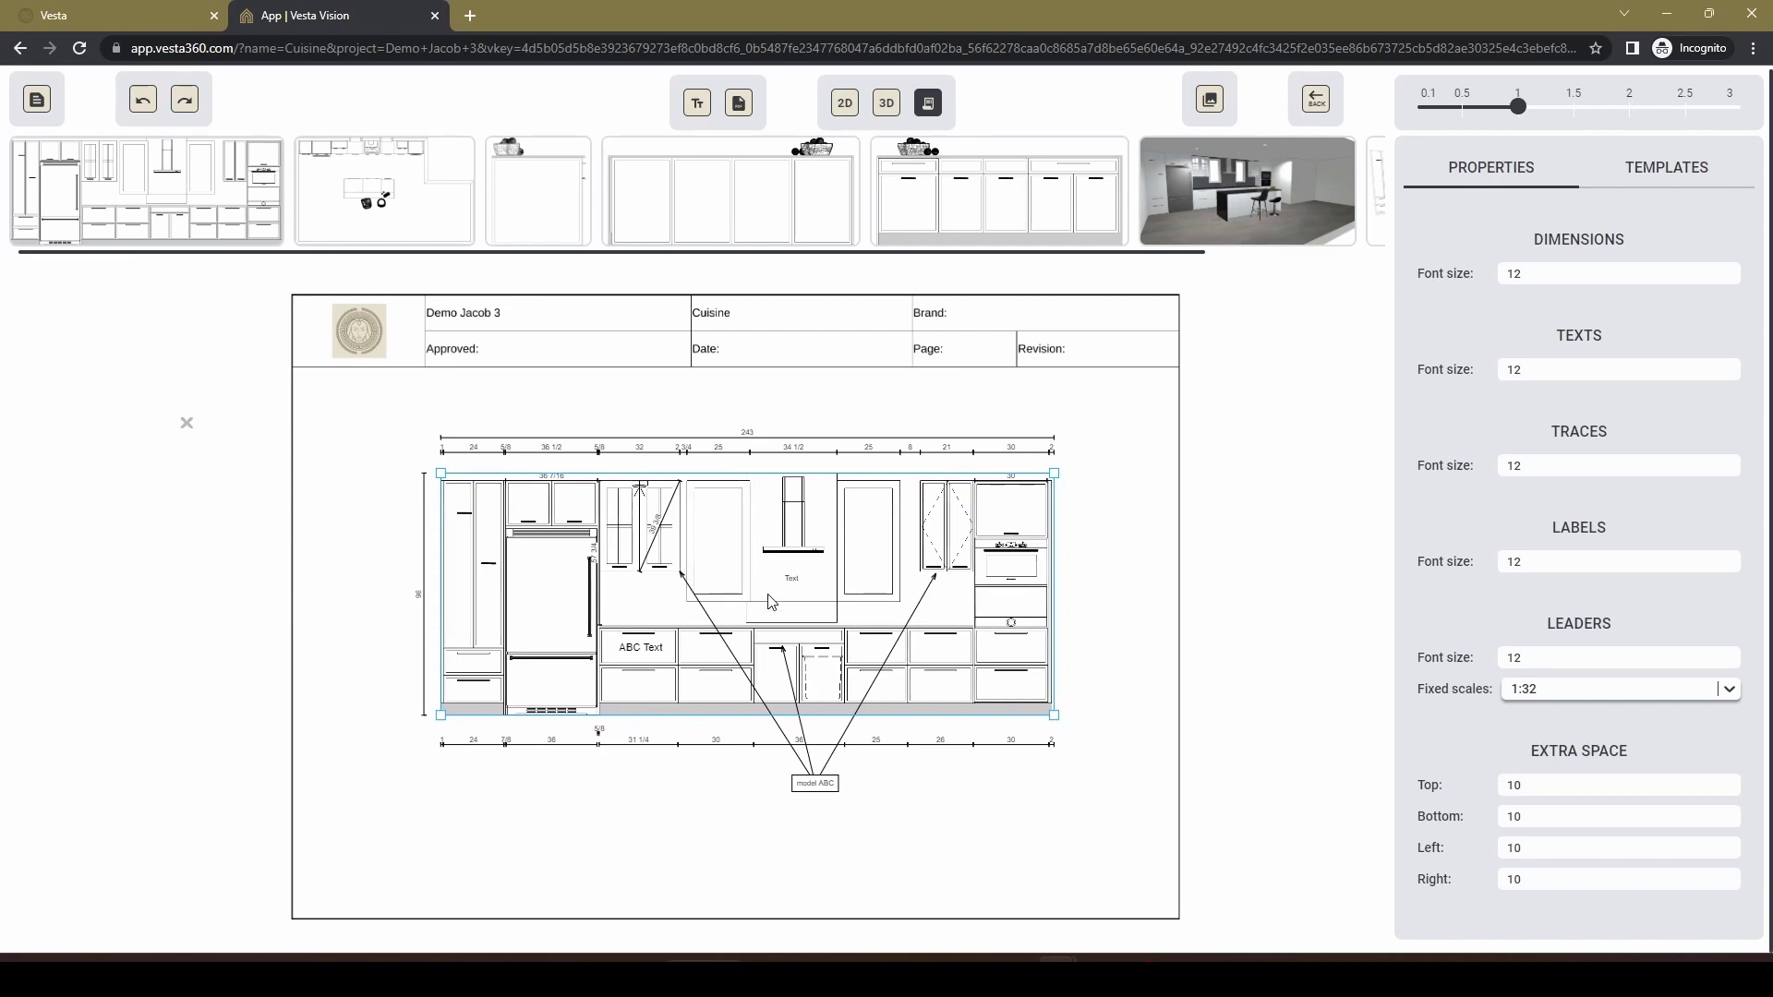
click(697, 810)
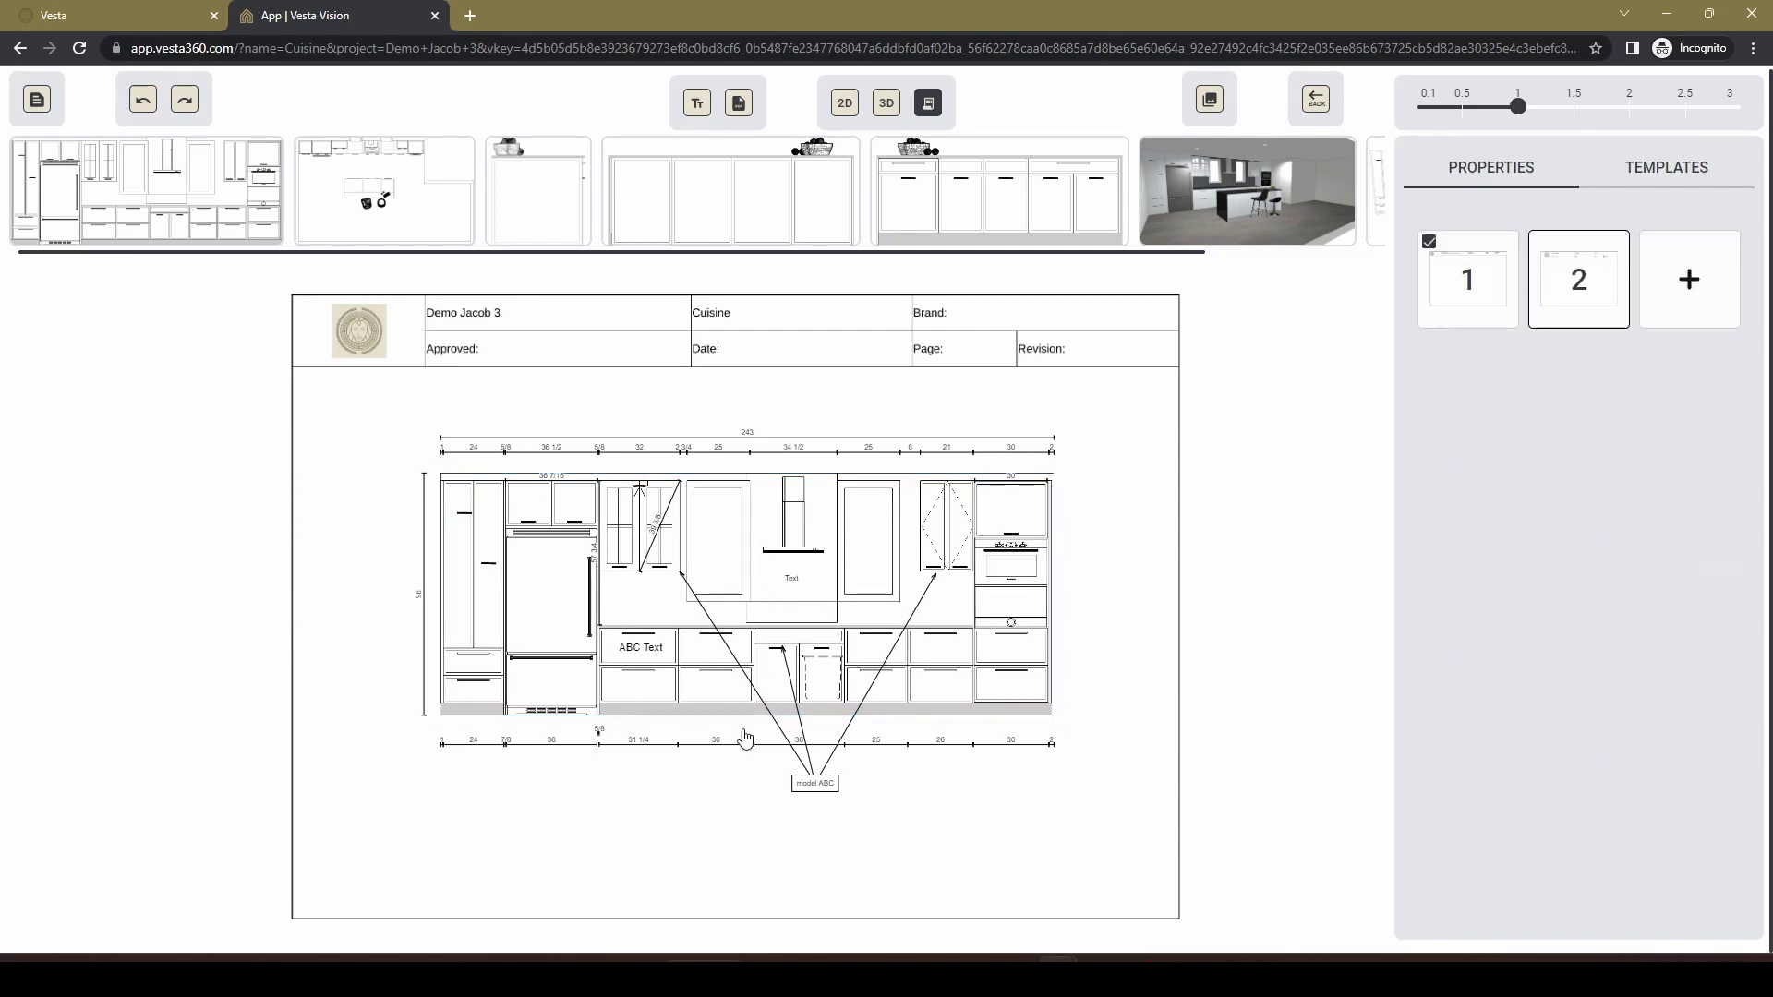
Add a third page and place the island's back elevation in the upper-left area of the sheet.
click(1675, 290)
click(1681, 294)
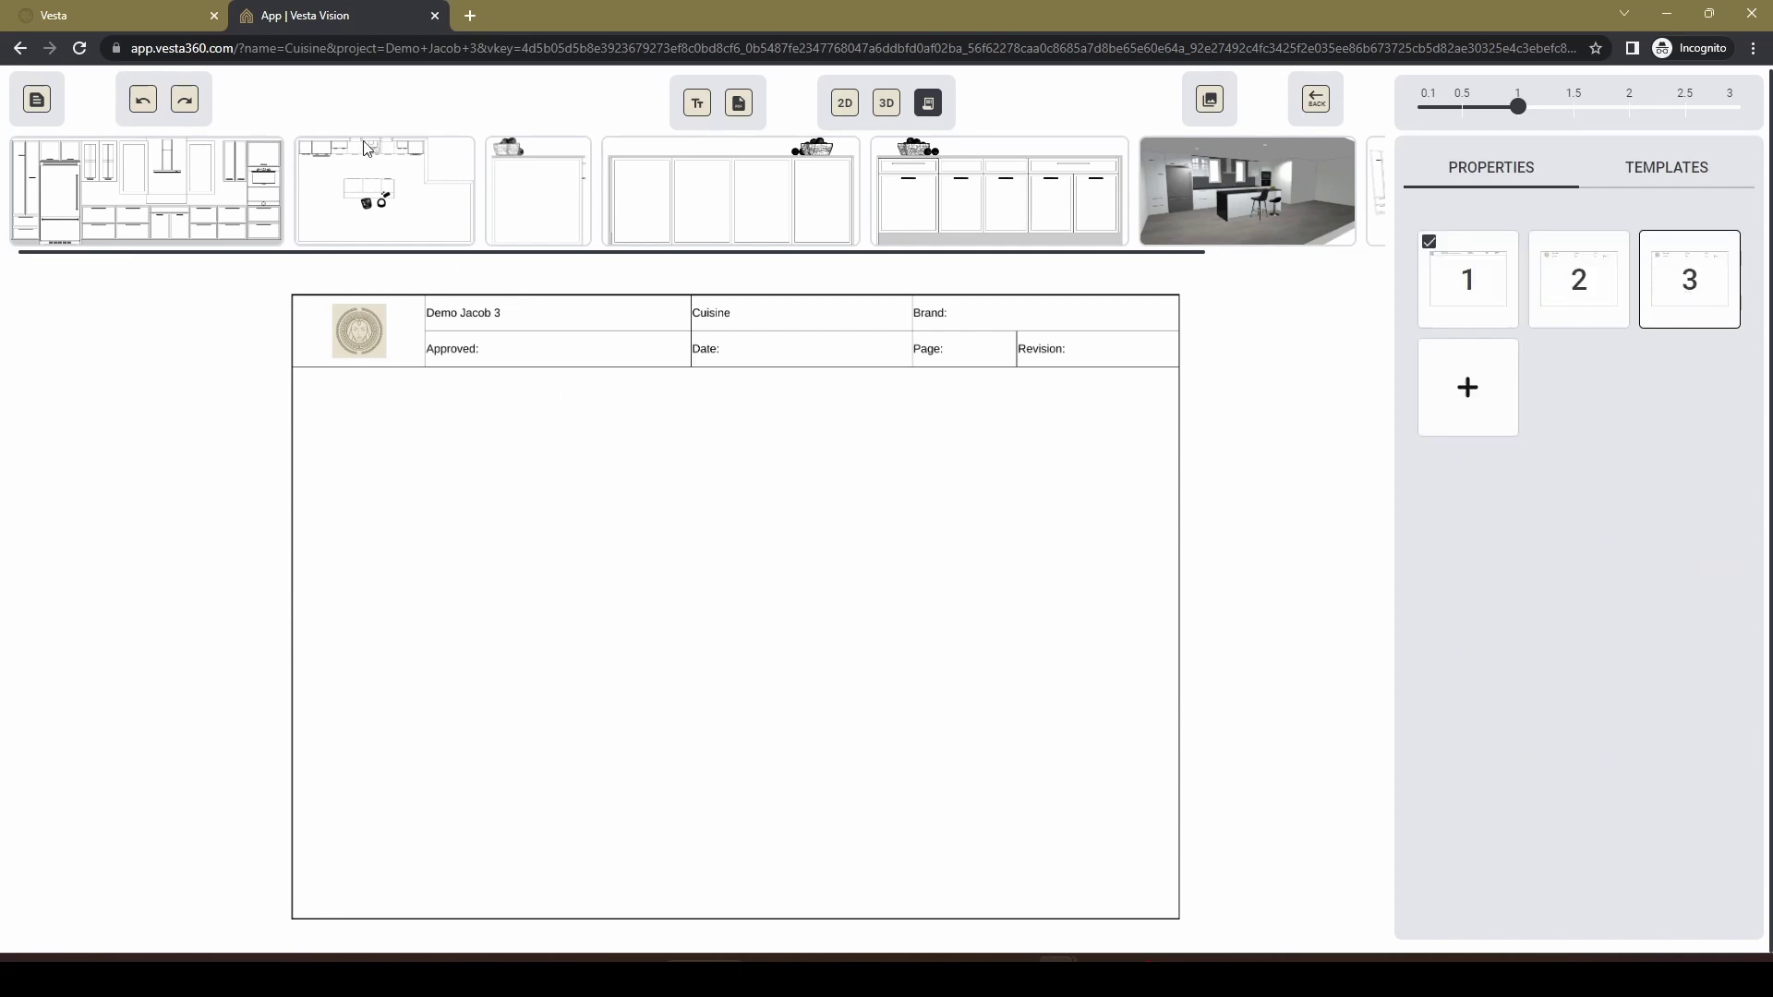
mouse_move(697, 205)
mouse_down()
mouse_move(709, 277)
mouse_move(532, 526)
mouse_move(704, 596)
mouse_up()
click(487, 505)
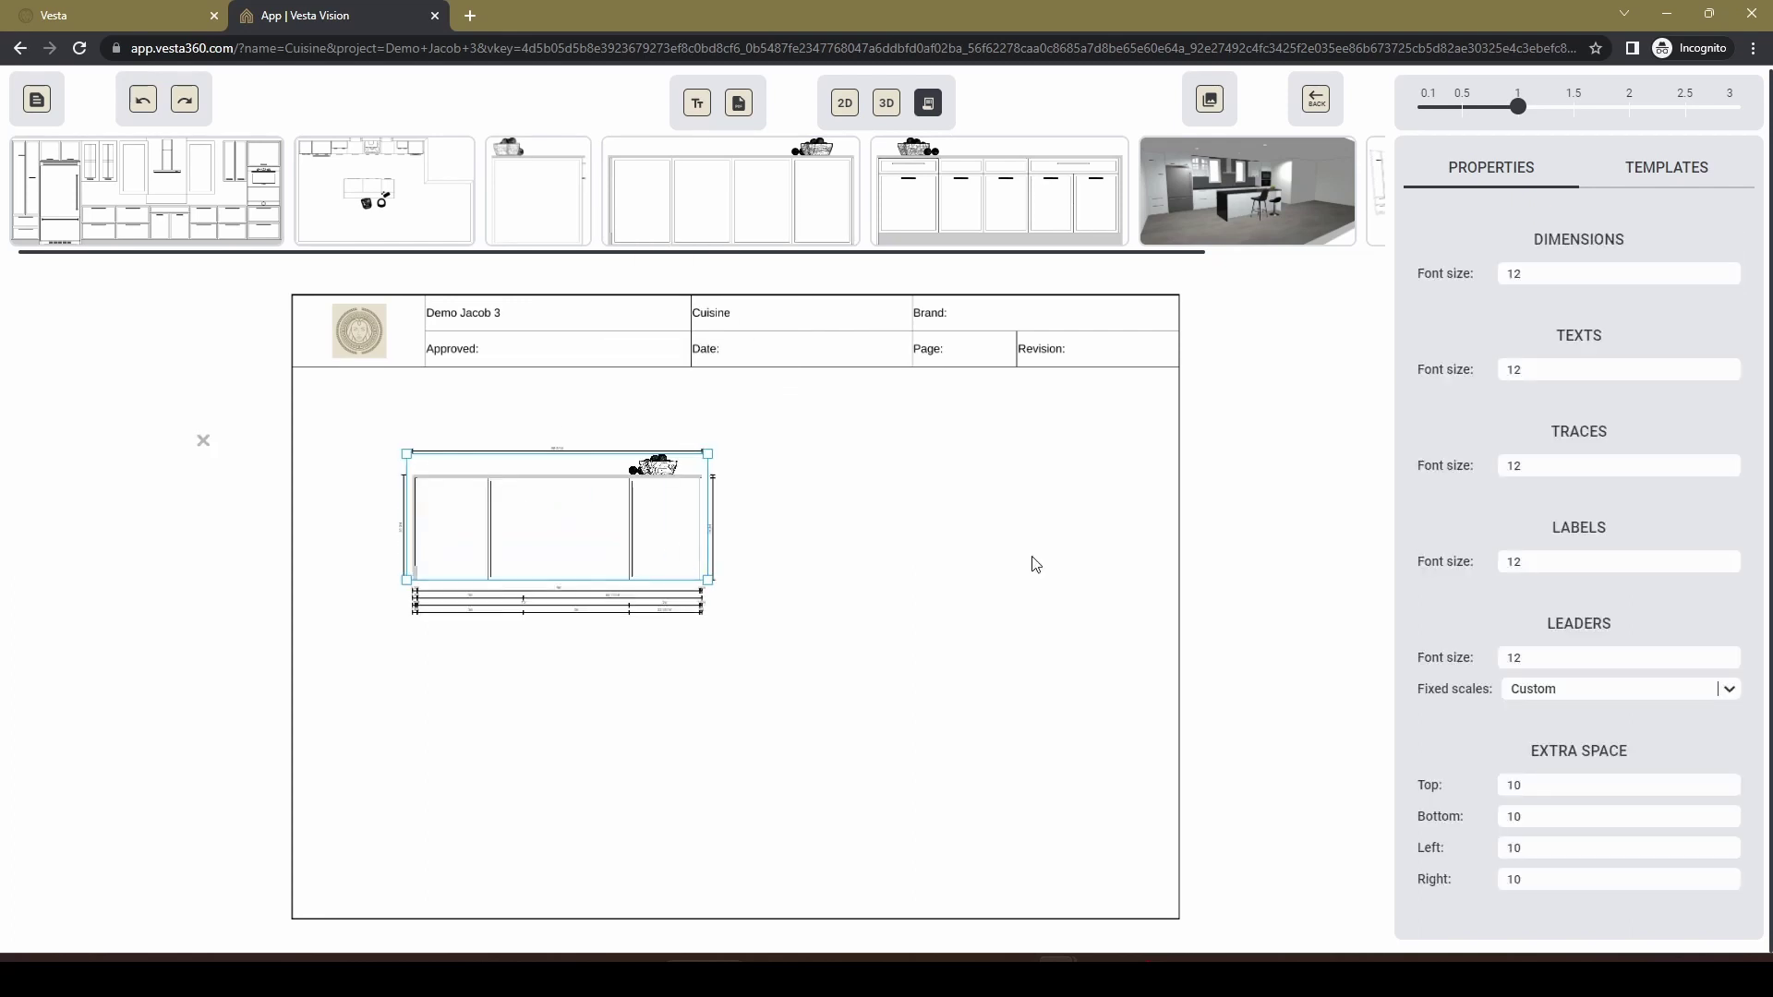
Try a fixed scale of 1:40 on the island's back elevation.
click(1727, 700)
scroll(1543, 864, down, 2)
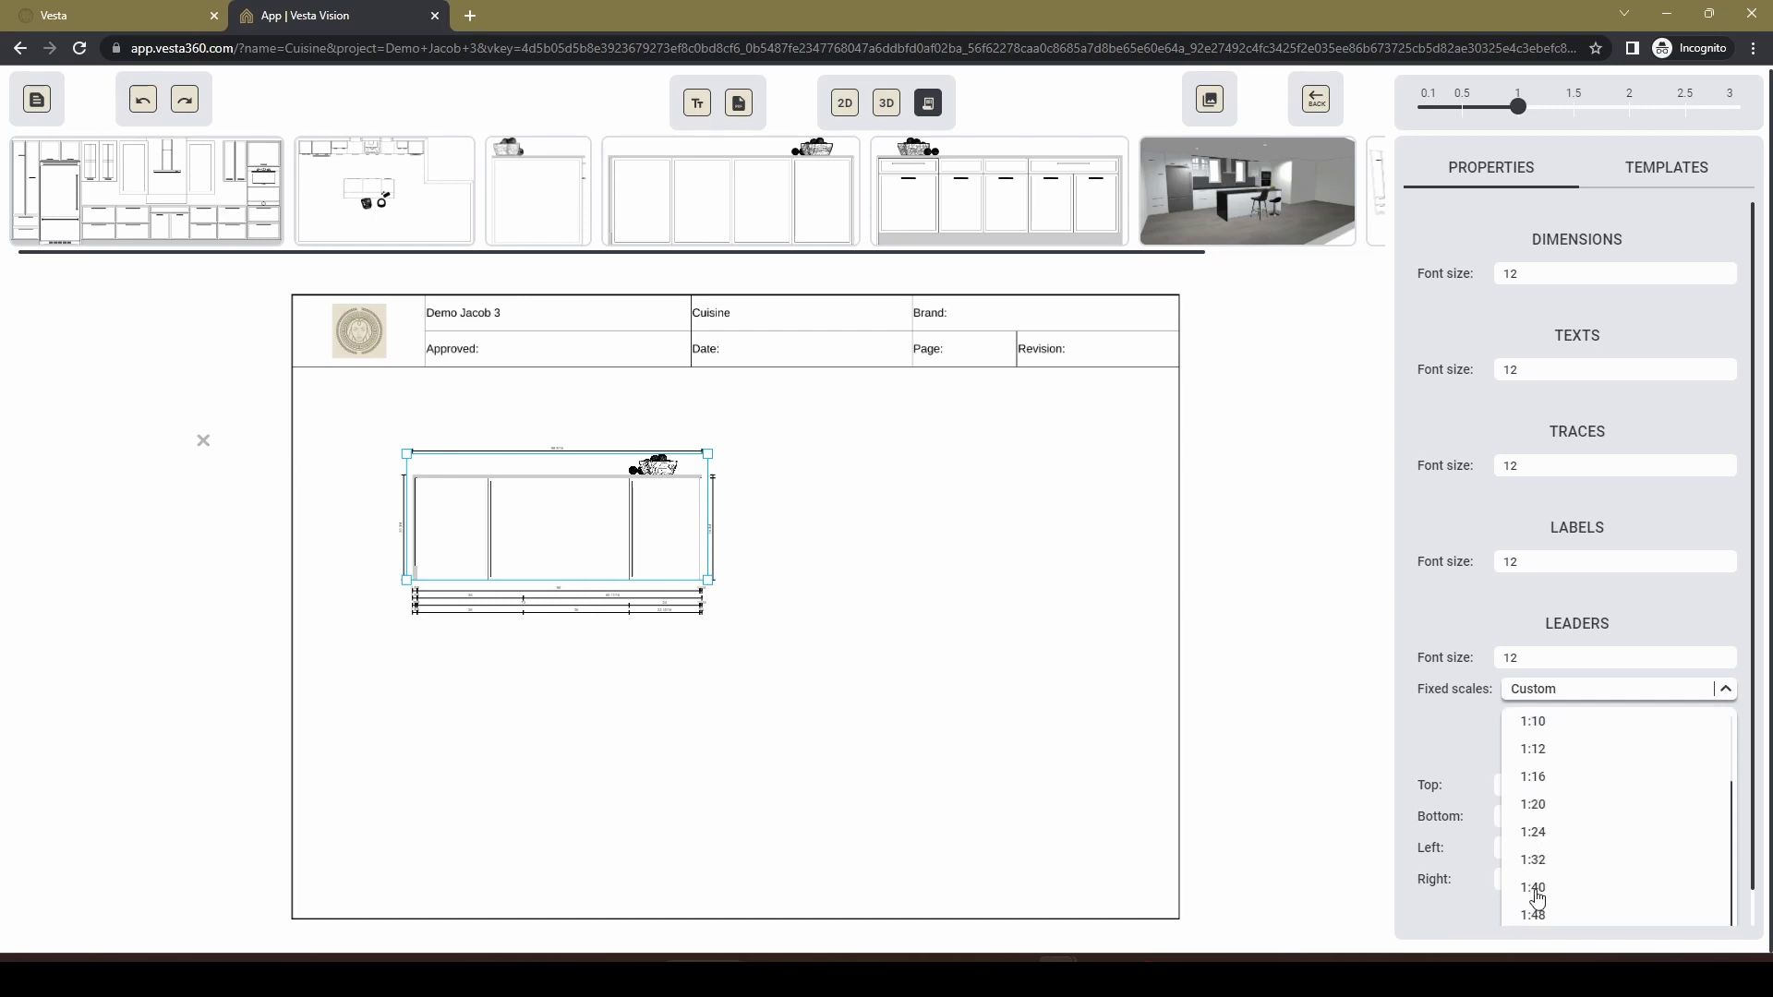
click(1534, 888)
Set the fixed scale of the island's back elevation to 1:32.
click(1729, 694)
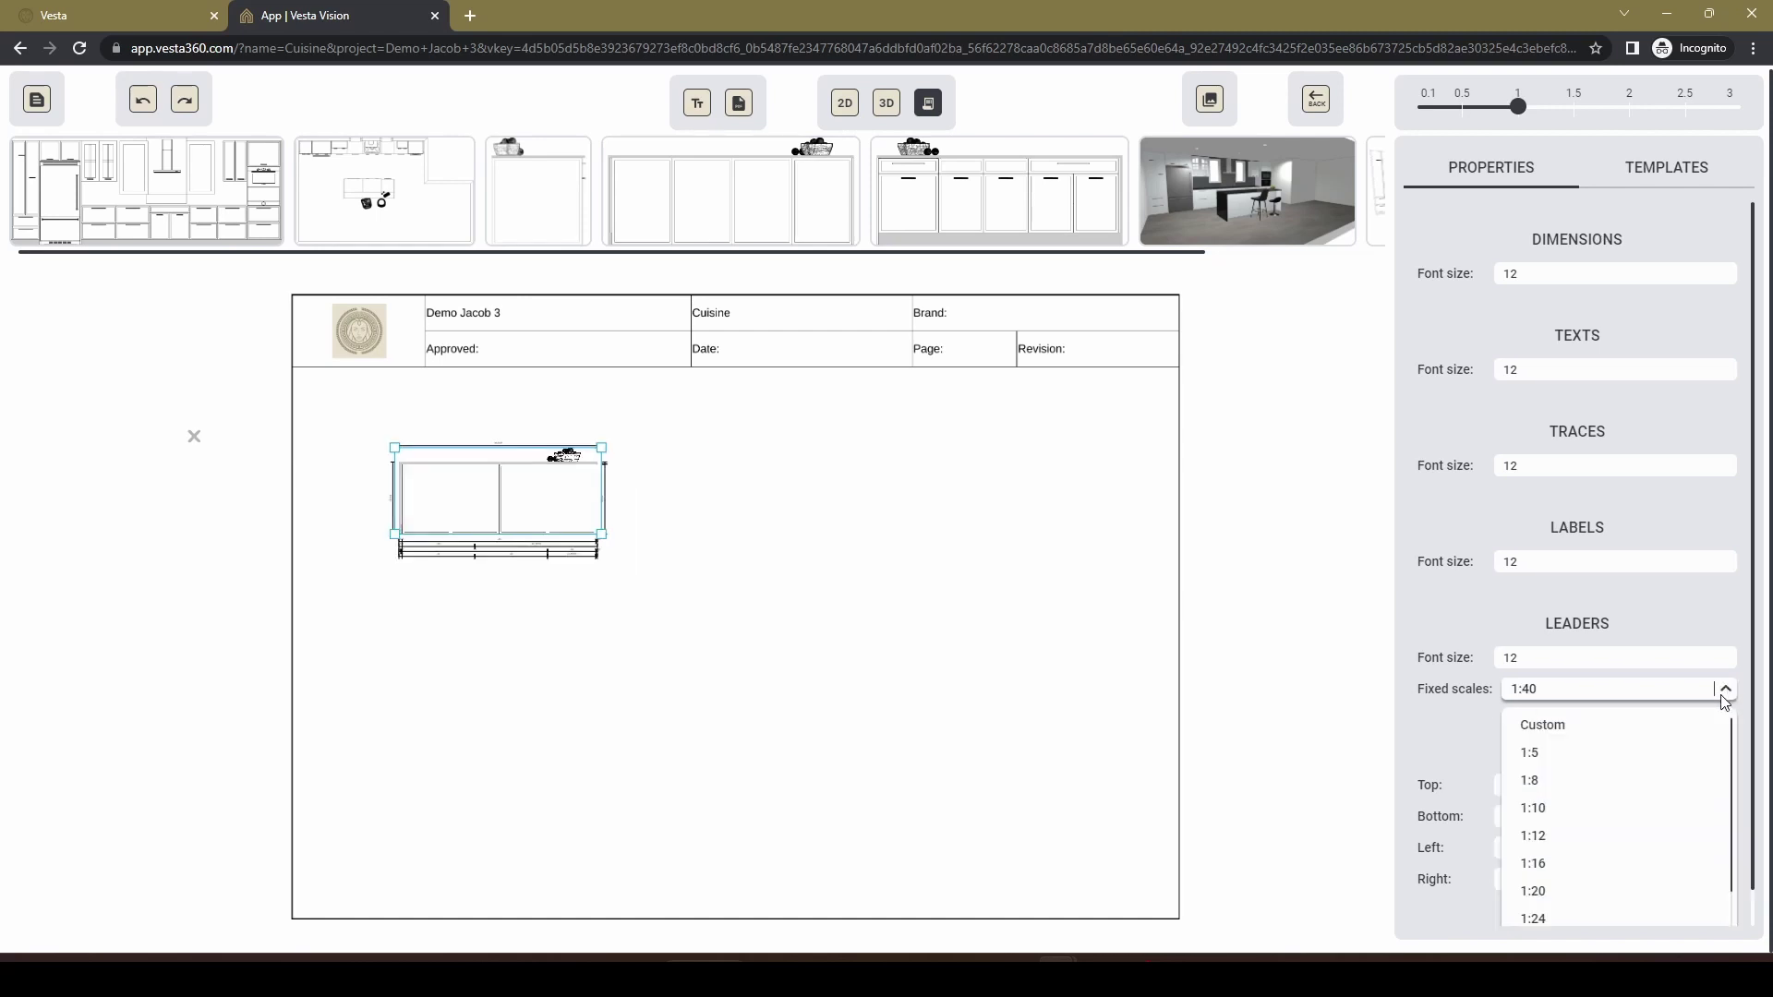
scroll(1533, 910, down, 2)
click(1535, 862)
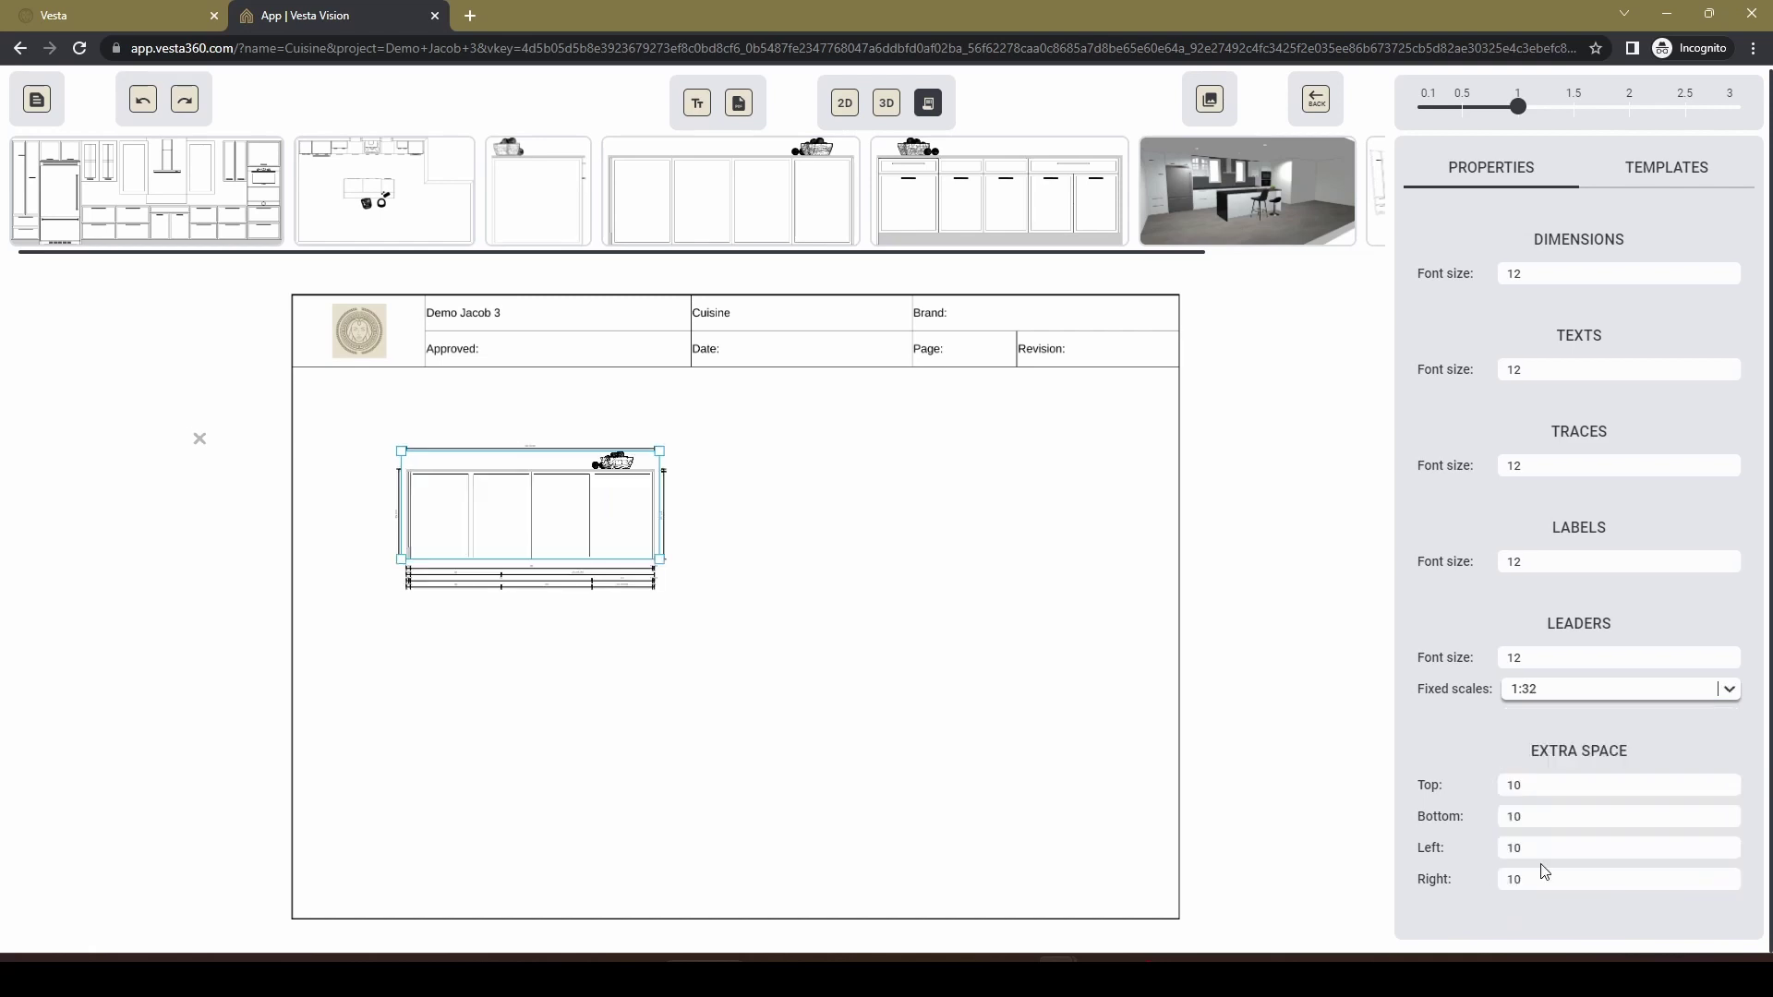
Place the island's front elevation below the back elevation on page 3 and set its fixed scale to 1:32.
drag(1028, 210, 497, 694)
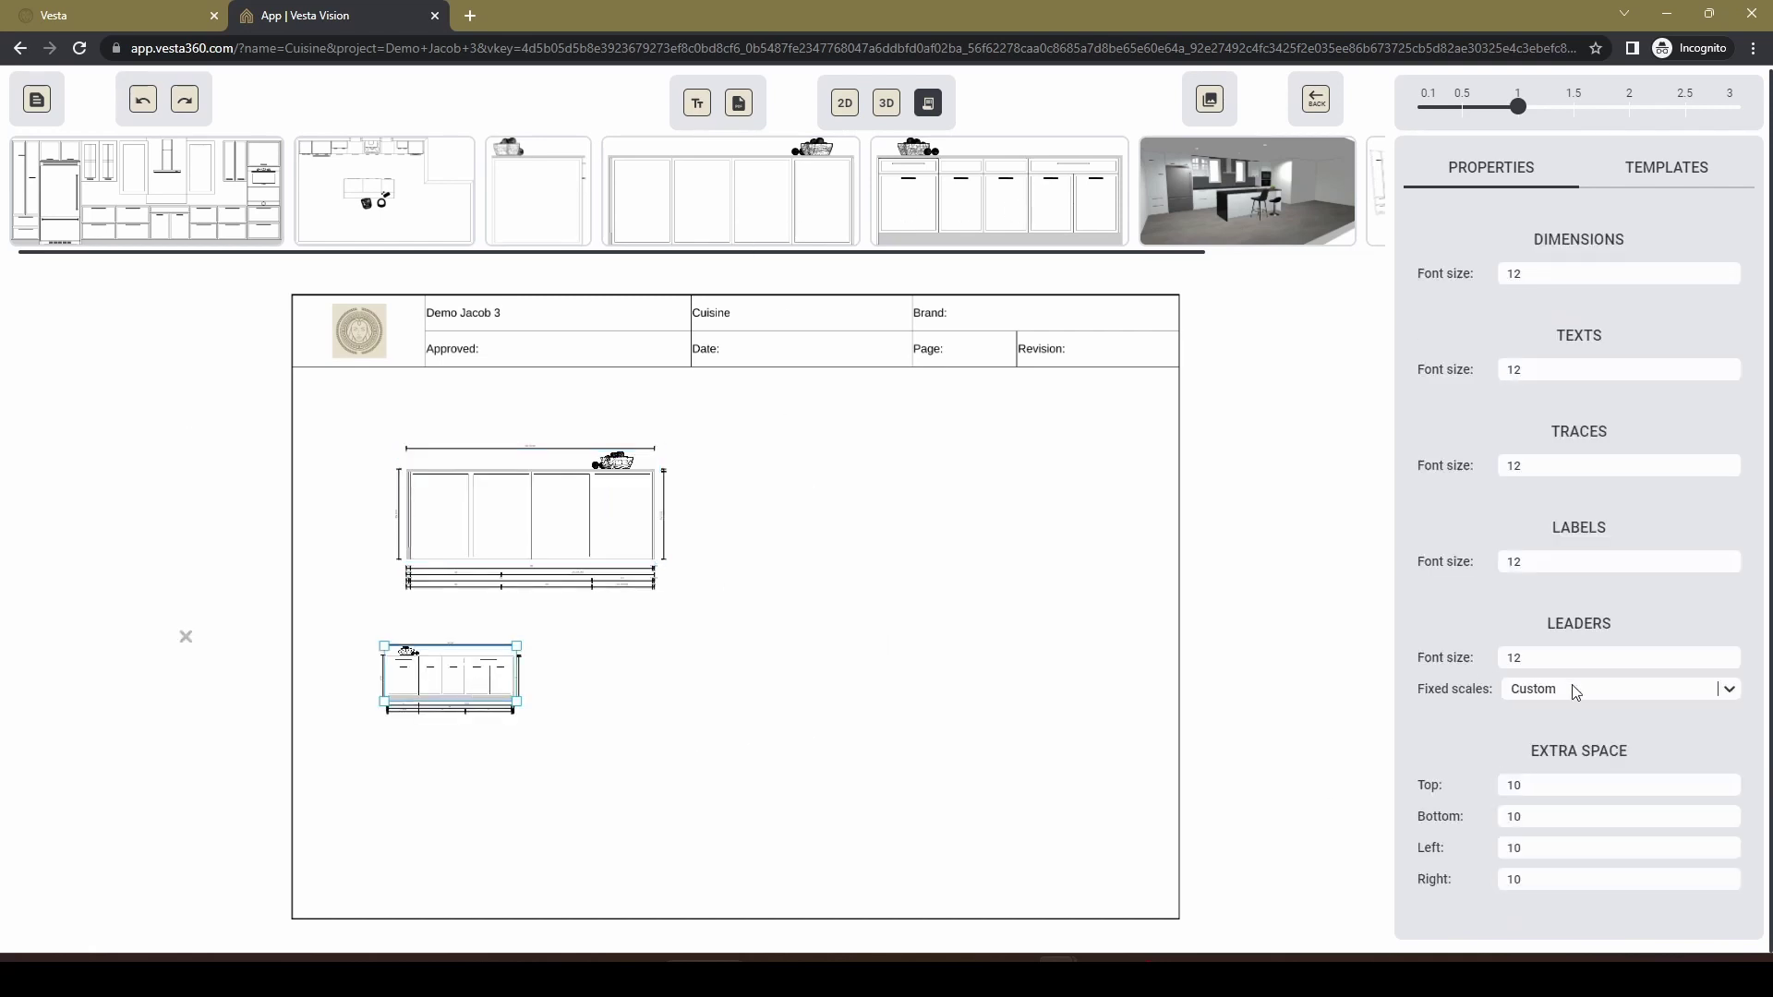
click(1725, 694)
scroll(1580, 822, down, 2)
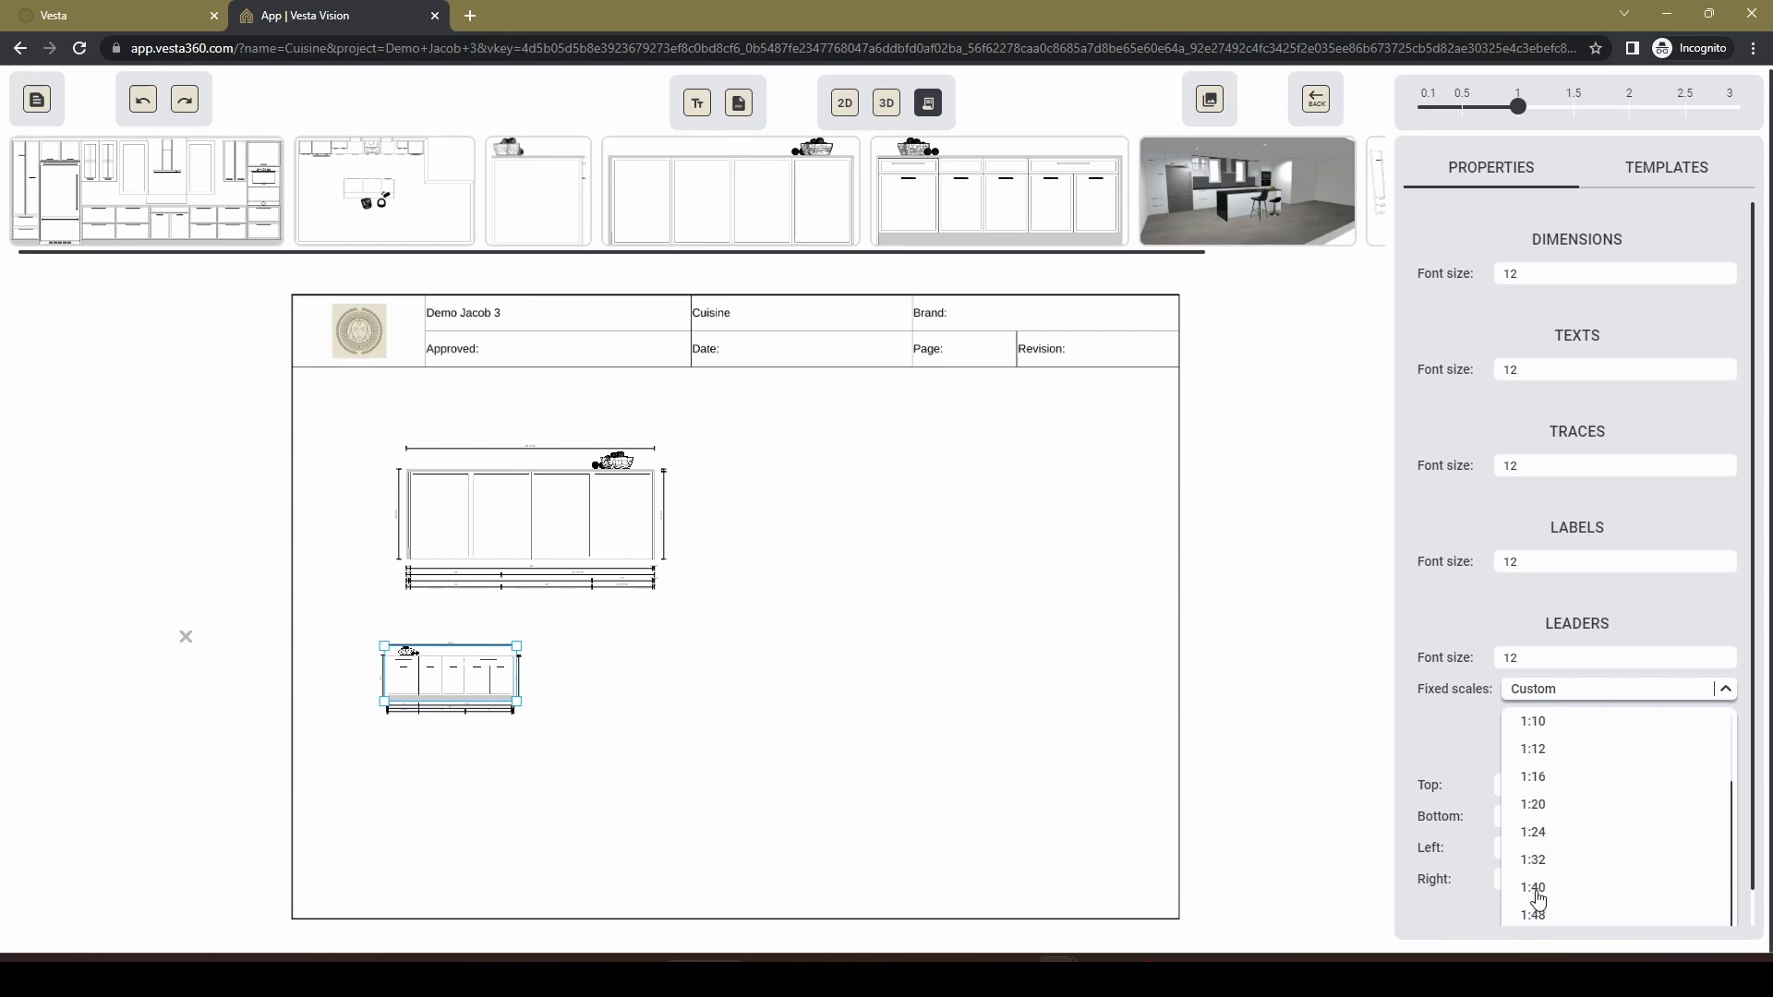
click(1547, 868)
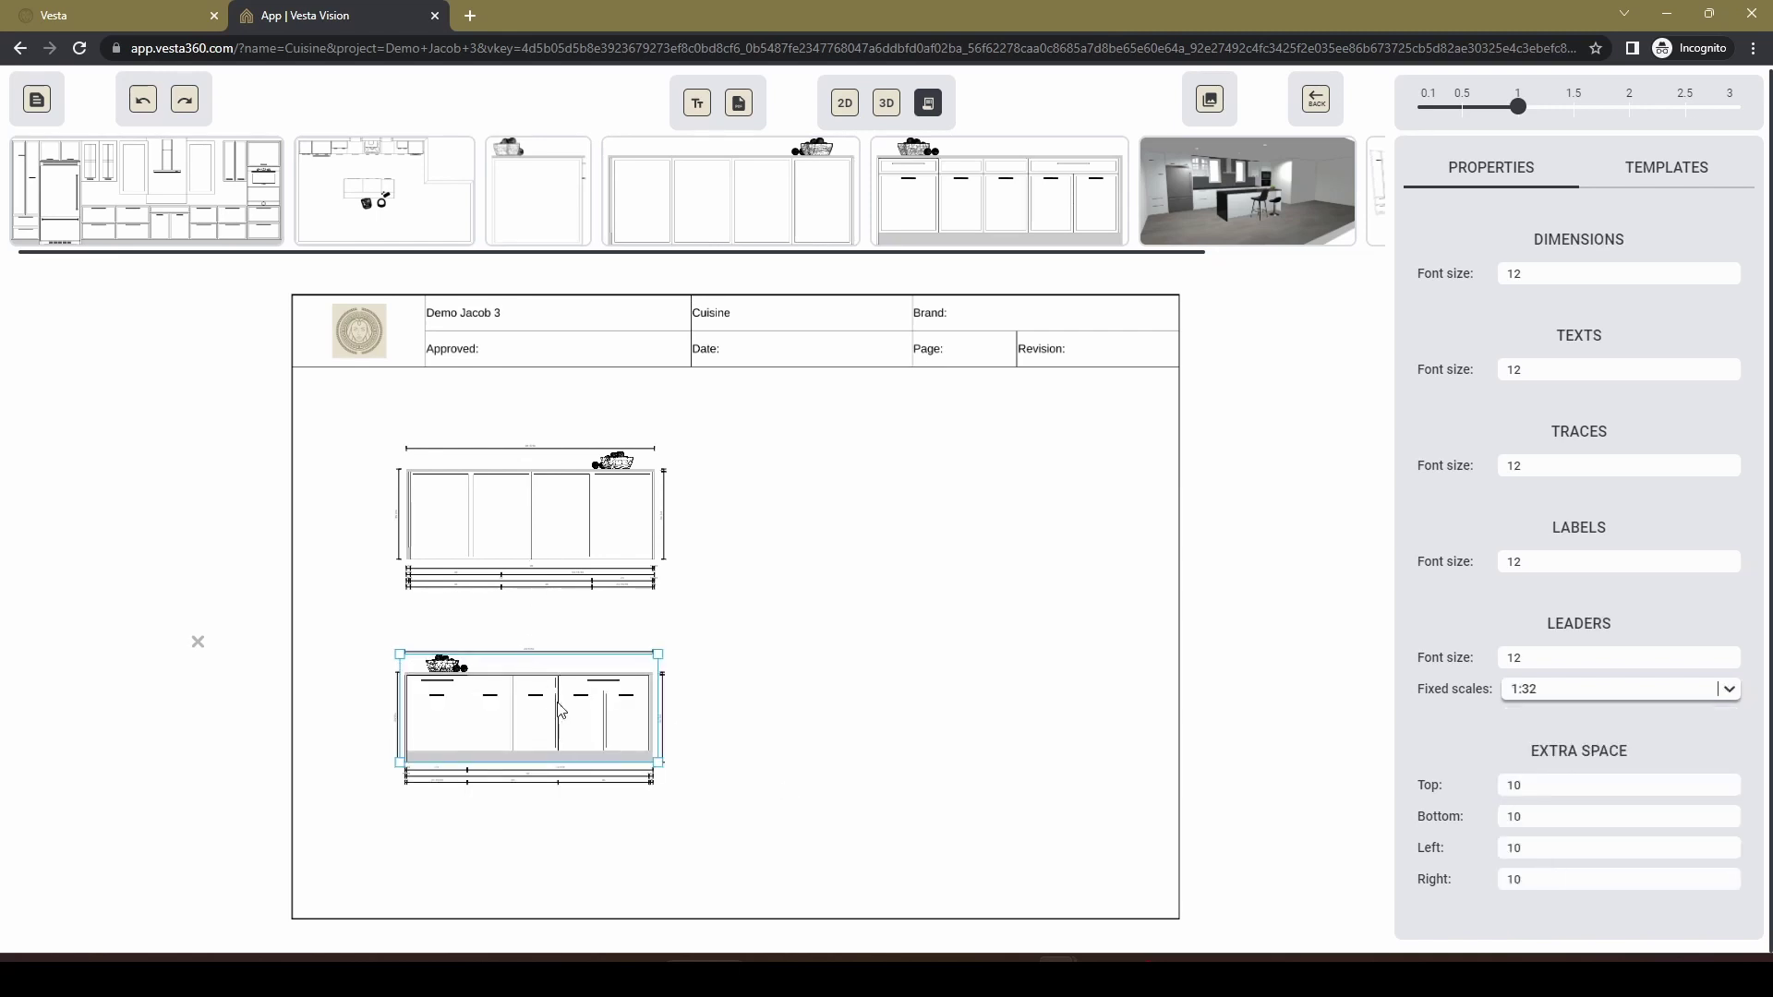
click(829, 620)
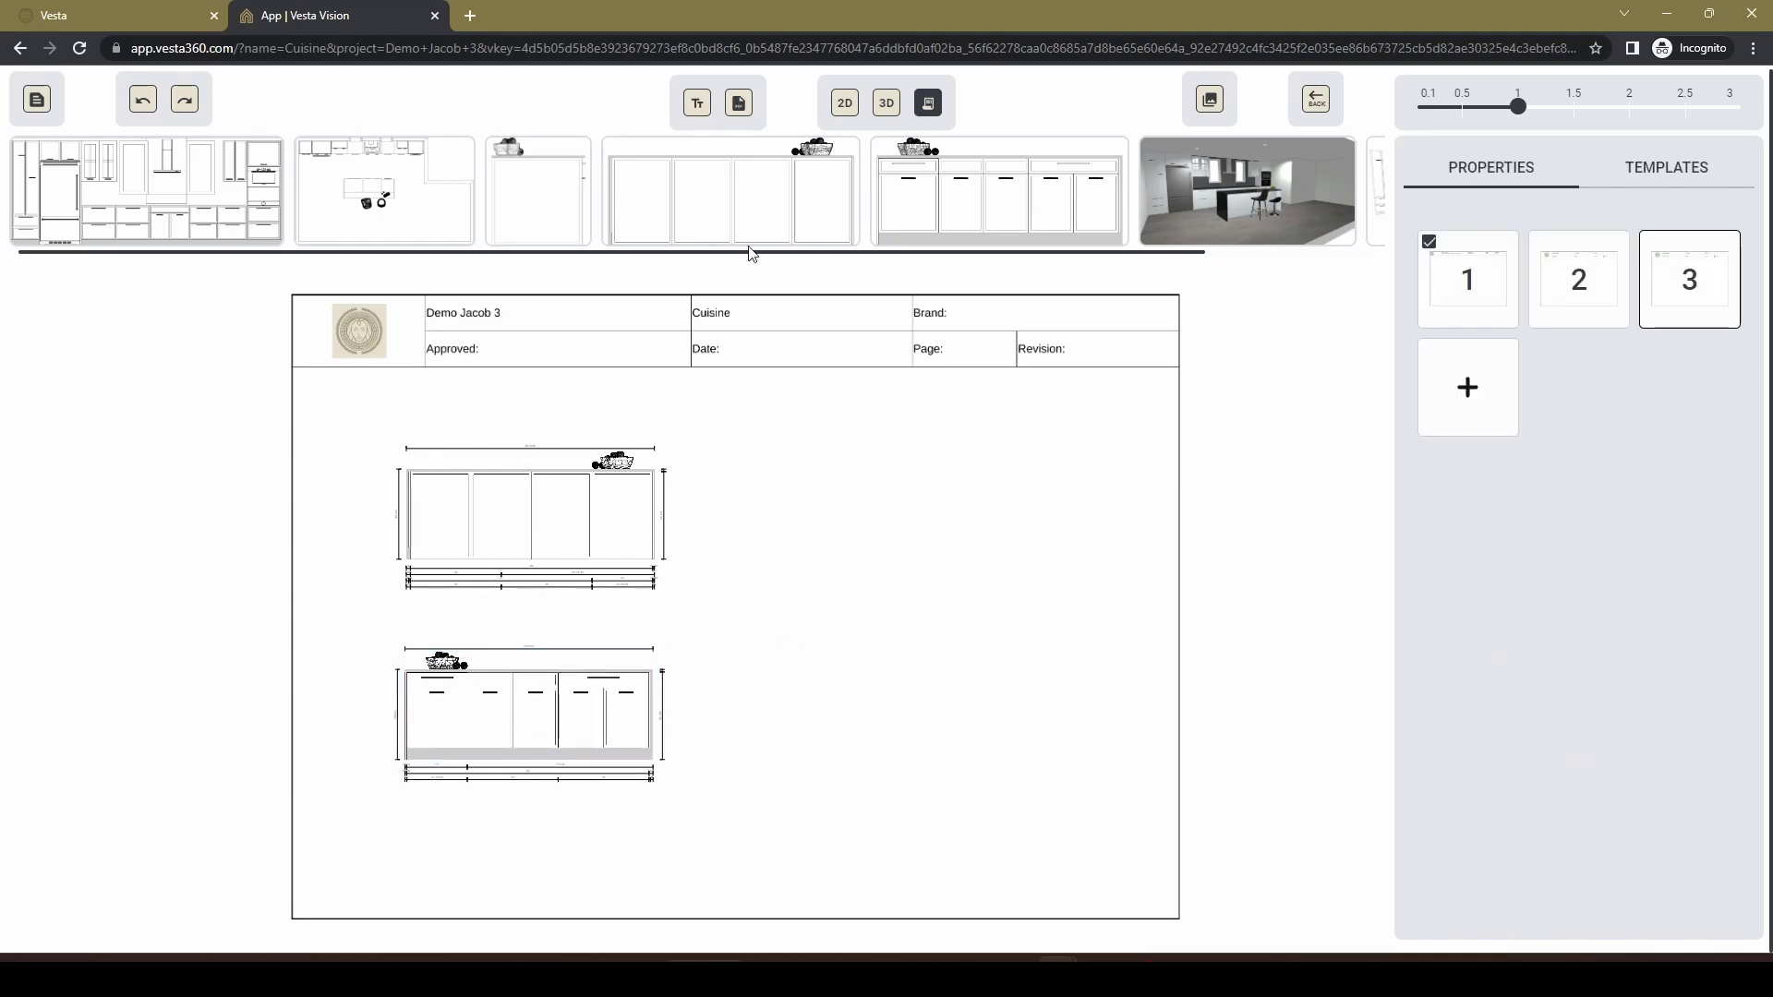
Place the island's side elevation at fixed scale 1:32 on page 3, level with the back elevation on its right.
mouse_move(533, 205)
mouse_down()
mouse_move(673, 376)
mouse_move(871, 535)
mouse_up()
click(855, 511)
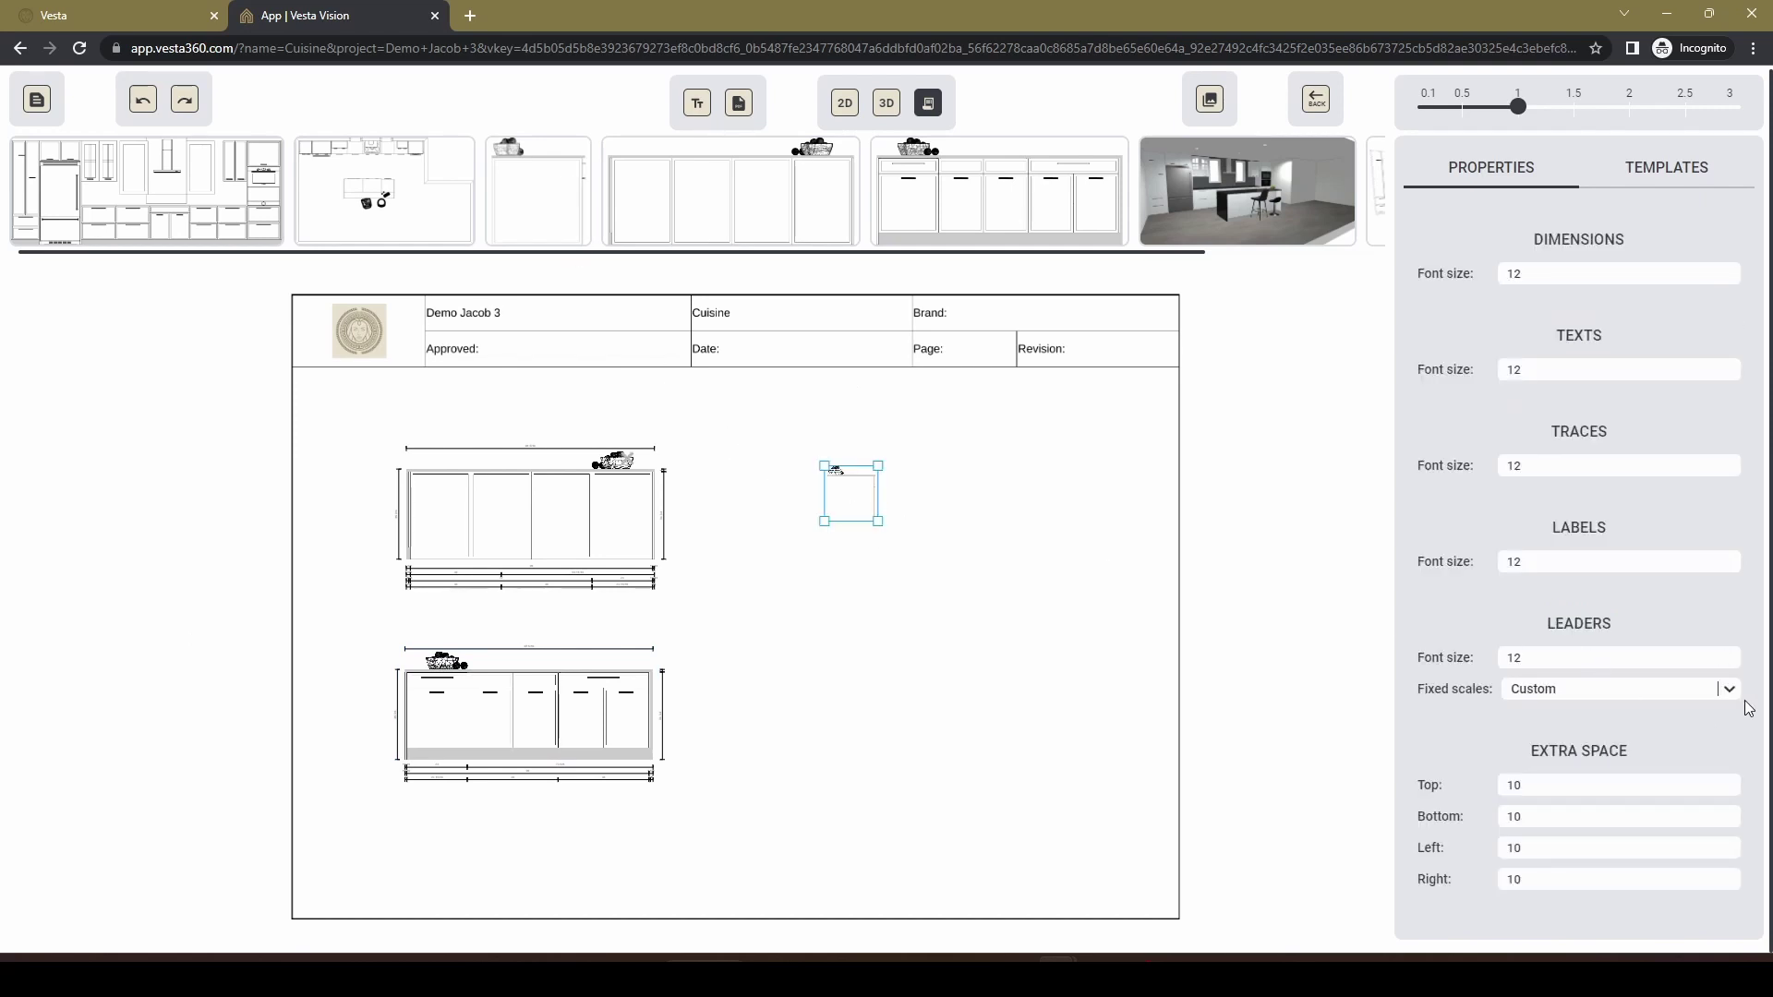
click(1729, 691)
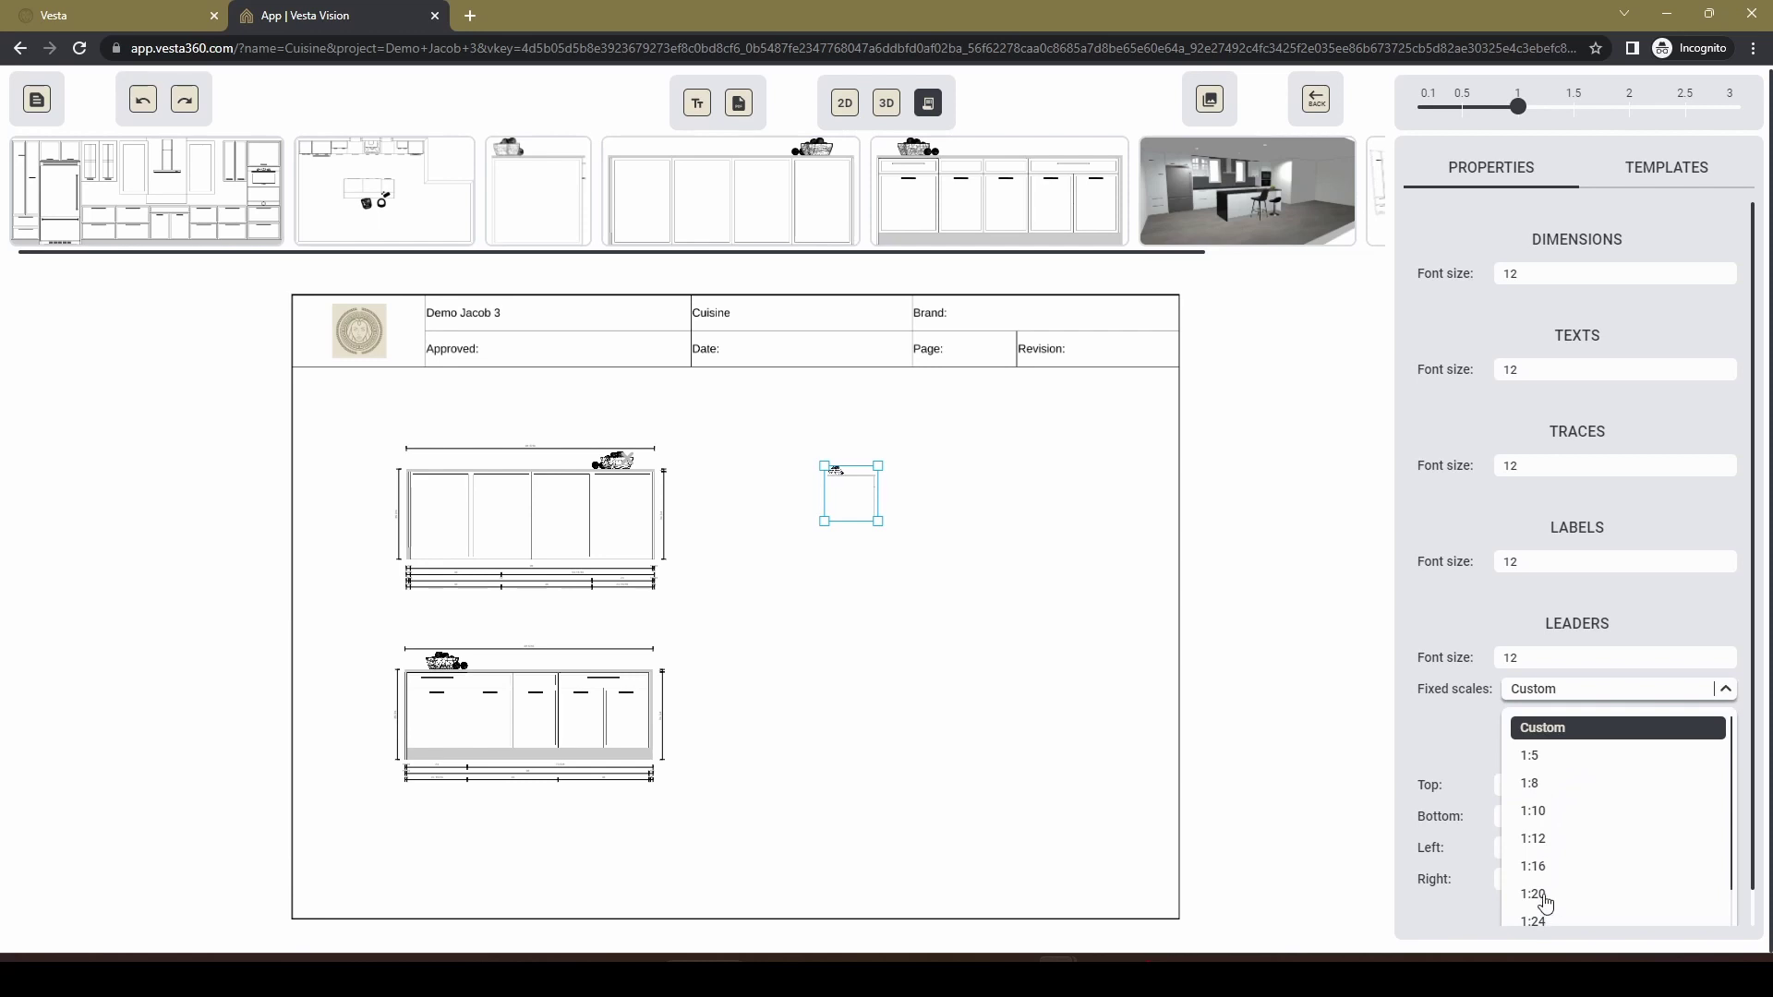
scroll(1541, 897, down, 1)
click(1535, 861)
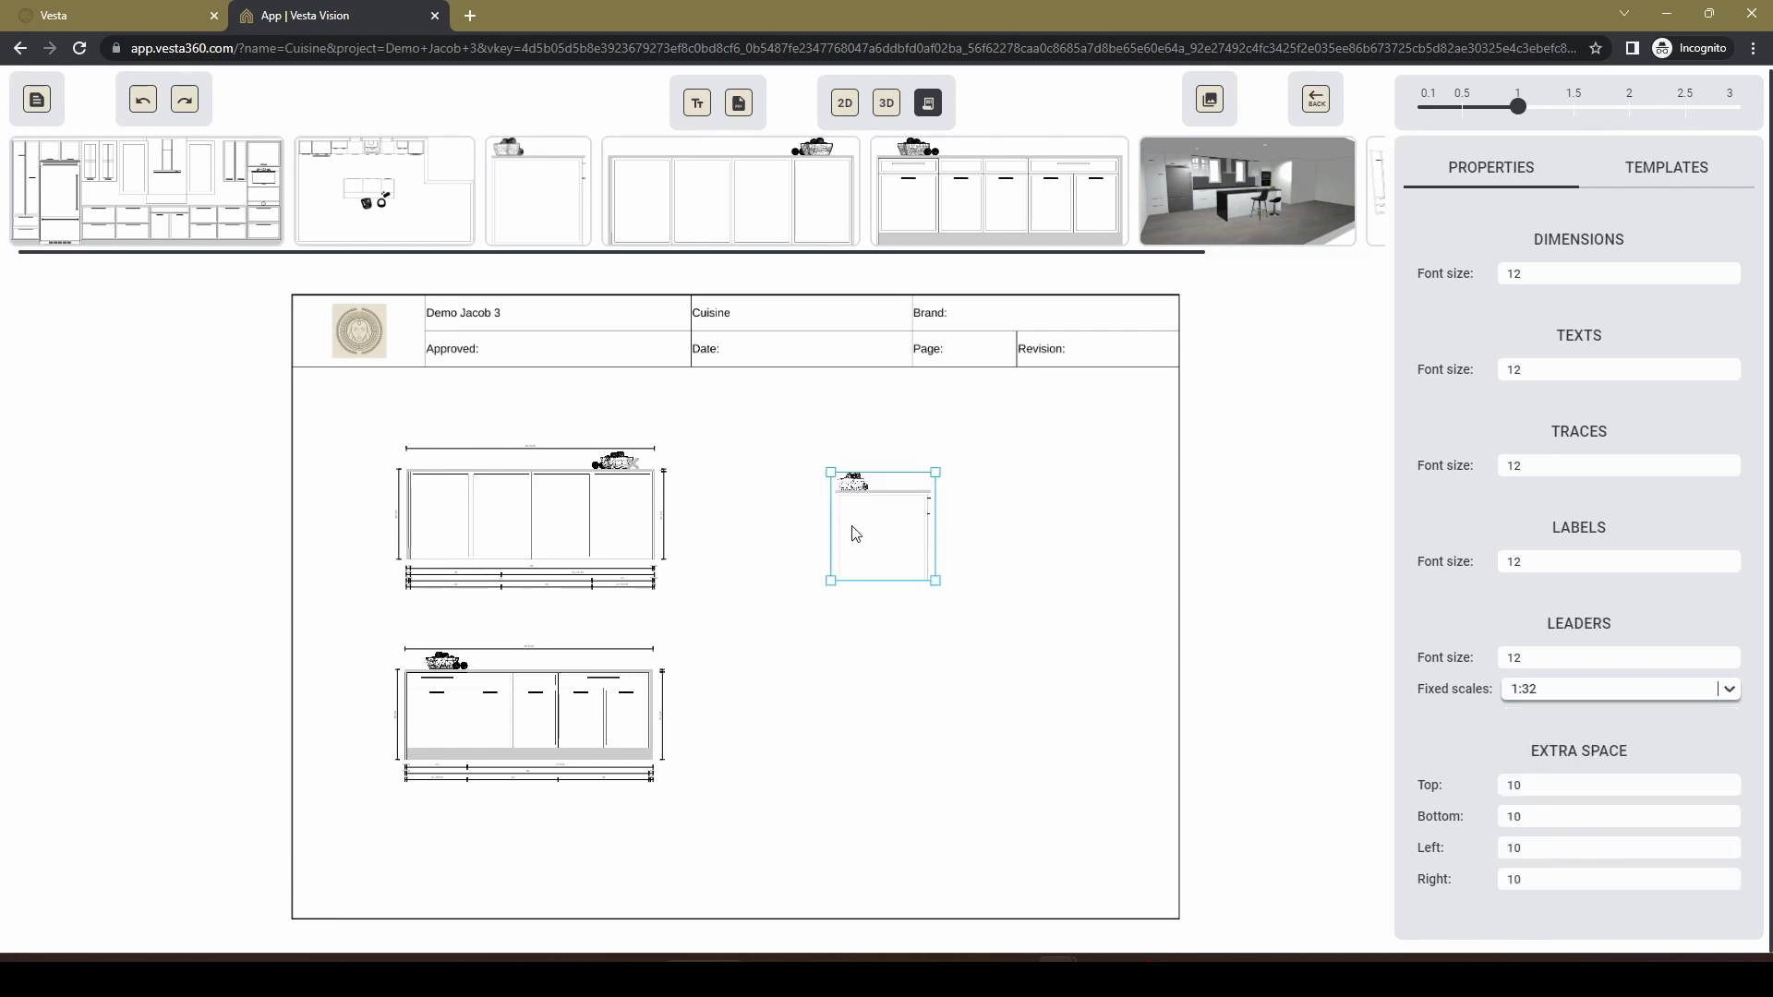
drag(894, 557, 903, 533)
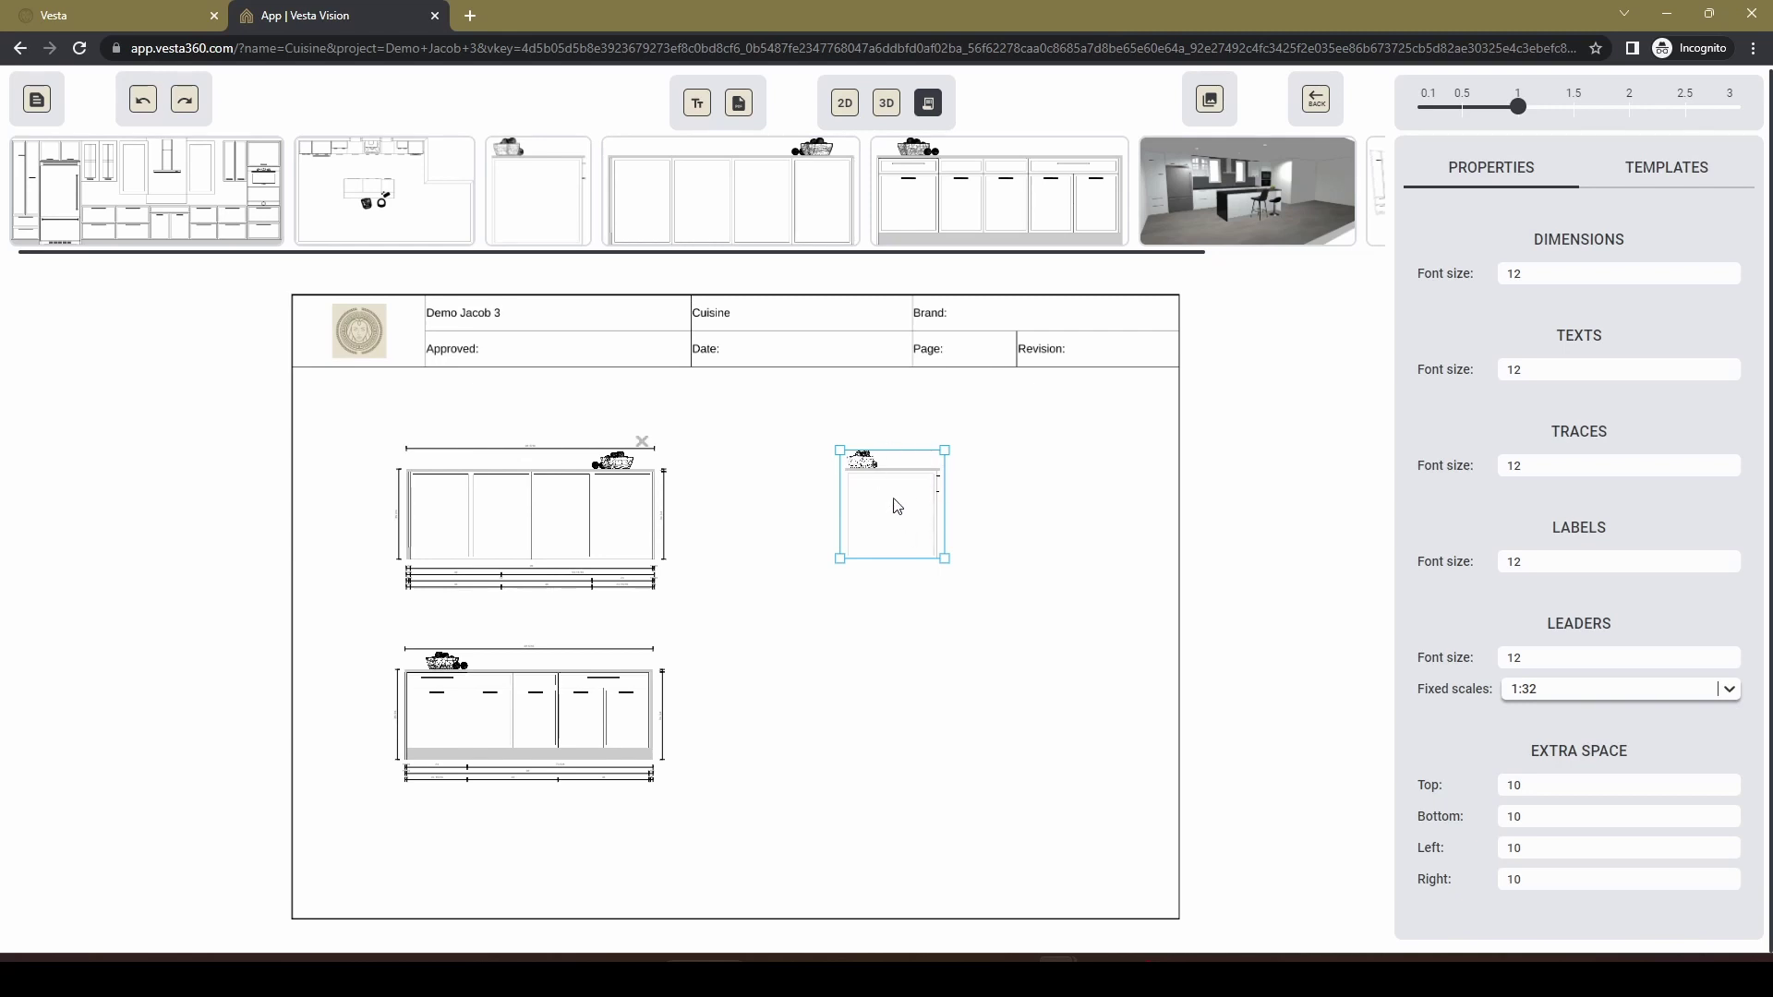
click(1031, 570)
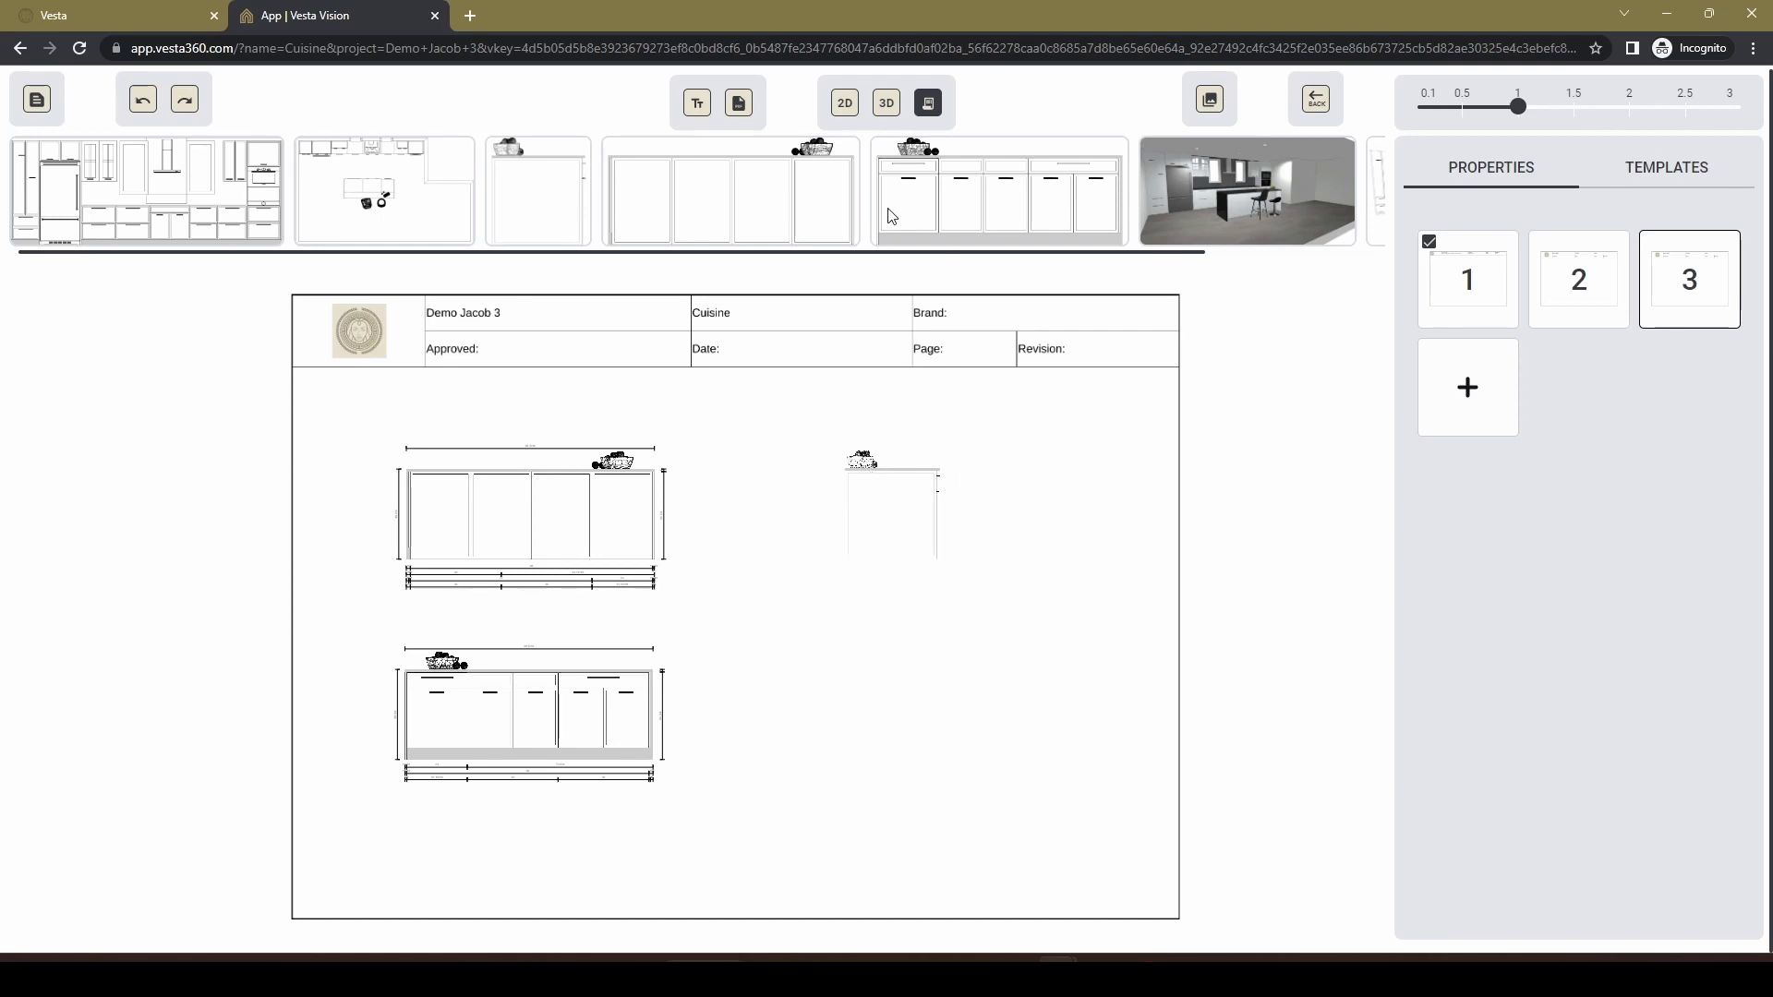
Add a fourth page and place the kitchen floor plan on it, sized to fill most of the sheet.
click(1468, 388)
click(1474, 395)
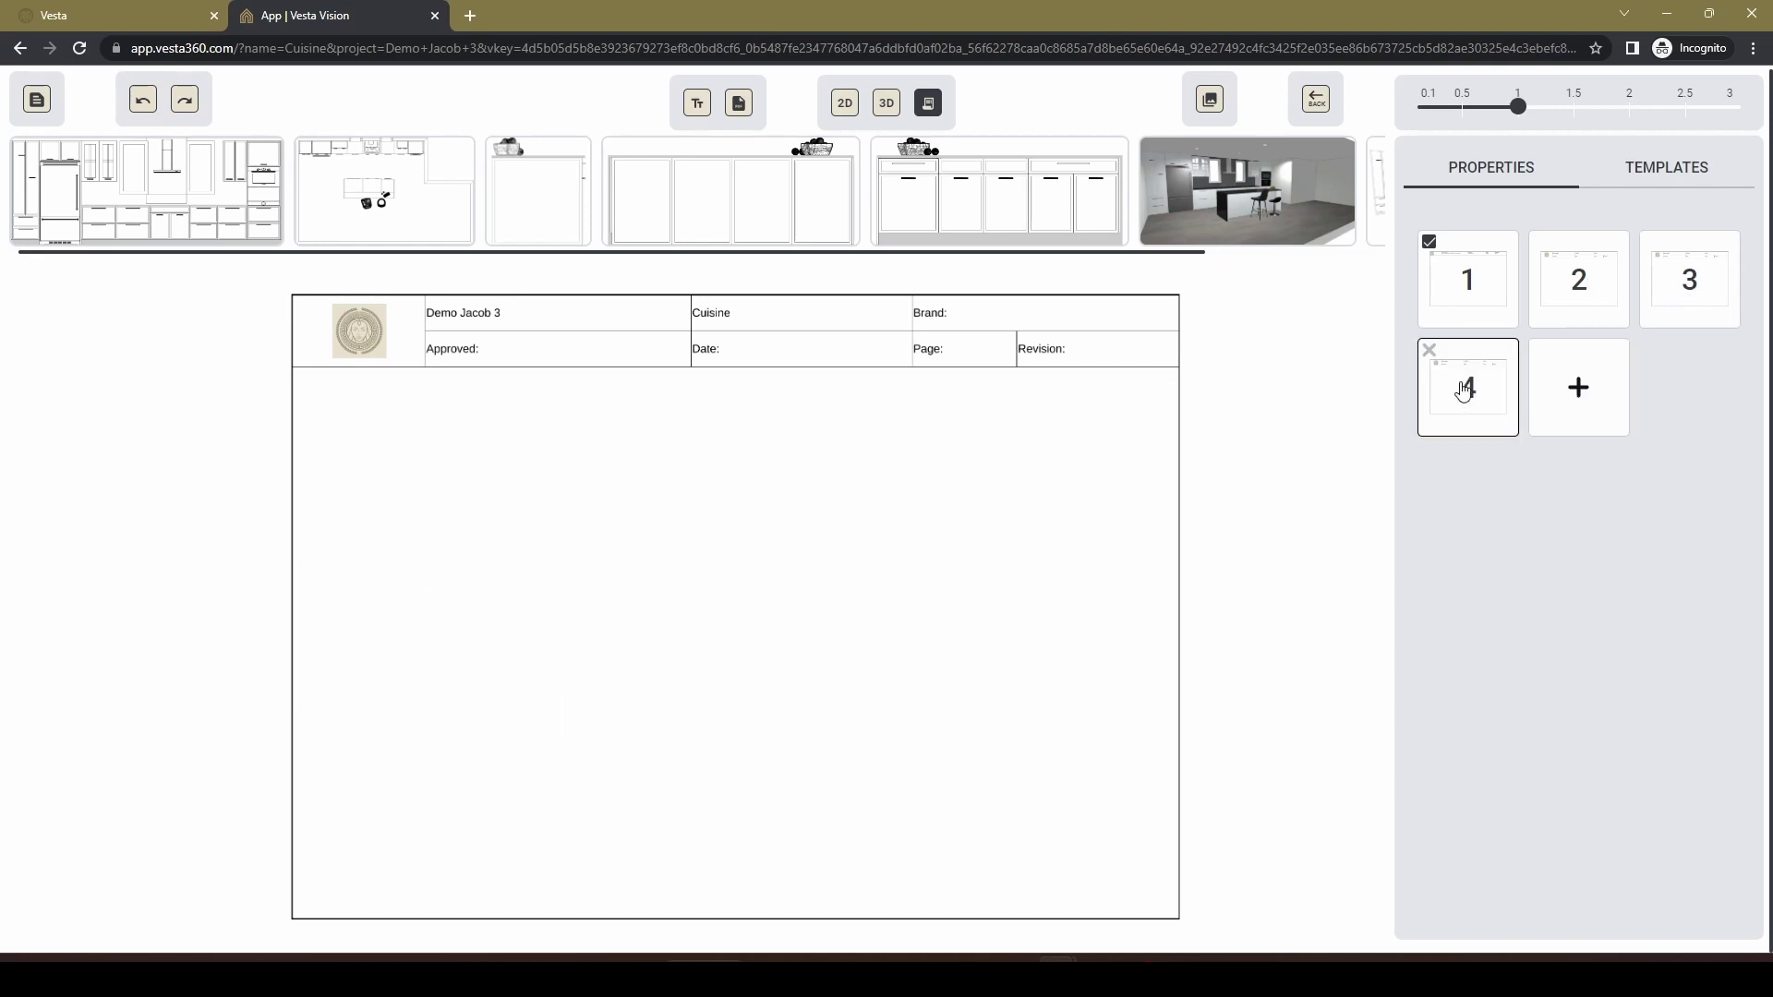
mouse_move(1036, 253)
mouse_down()
mouse_move(1071, 254)
mouse_move(1015, 253)
mouse_up()
mouse_move(378, 189)
mouse_down()
mouse_move(530, 539)
mouse_move(573, 545)
mouse_move(1133, 875)
mouse_up()
click(546, 540)
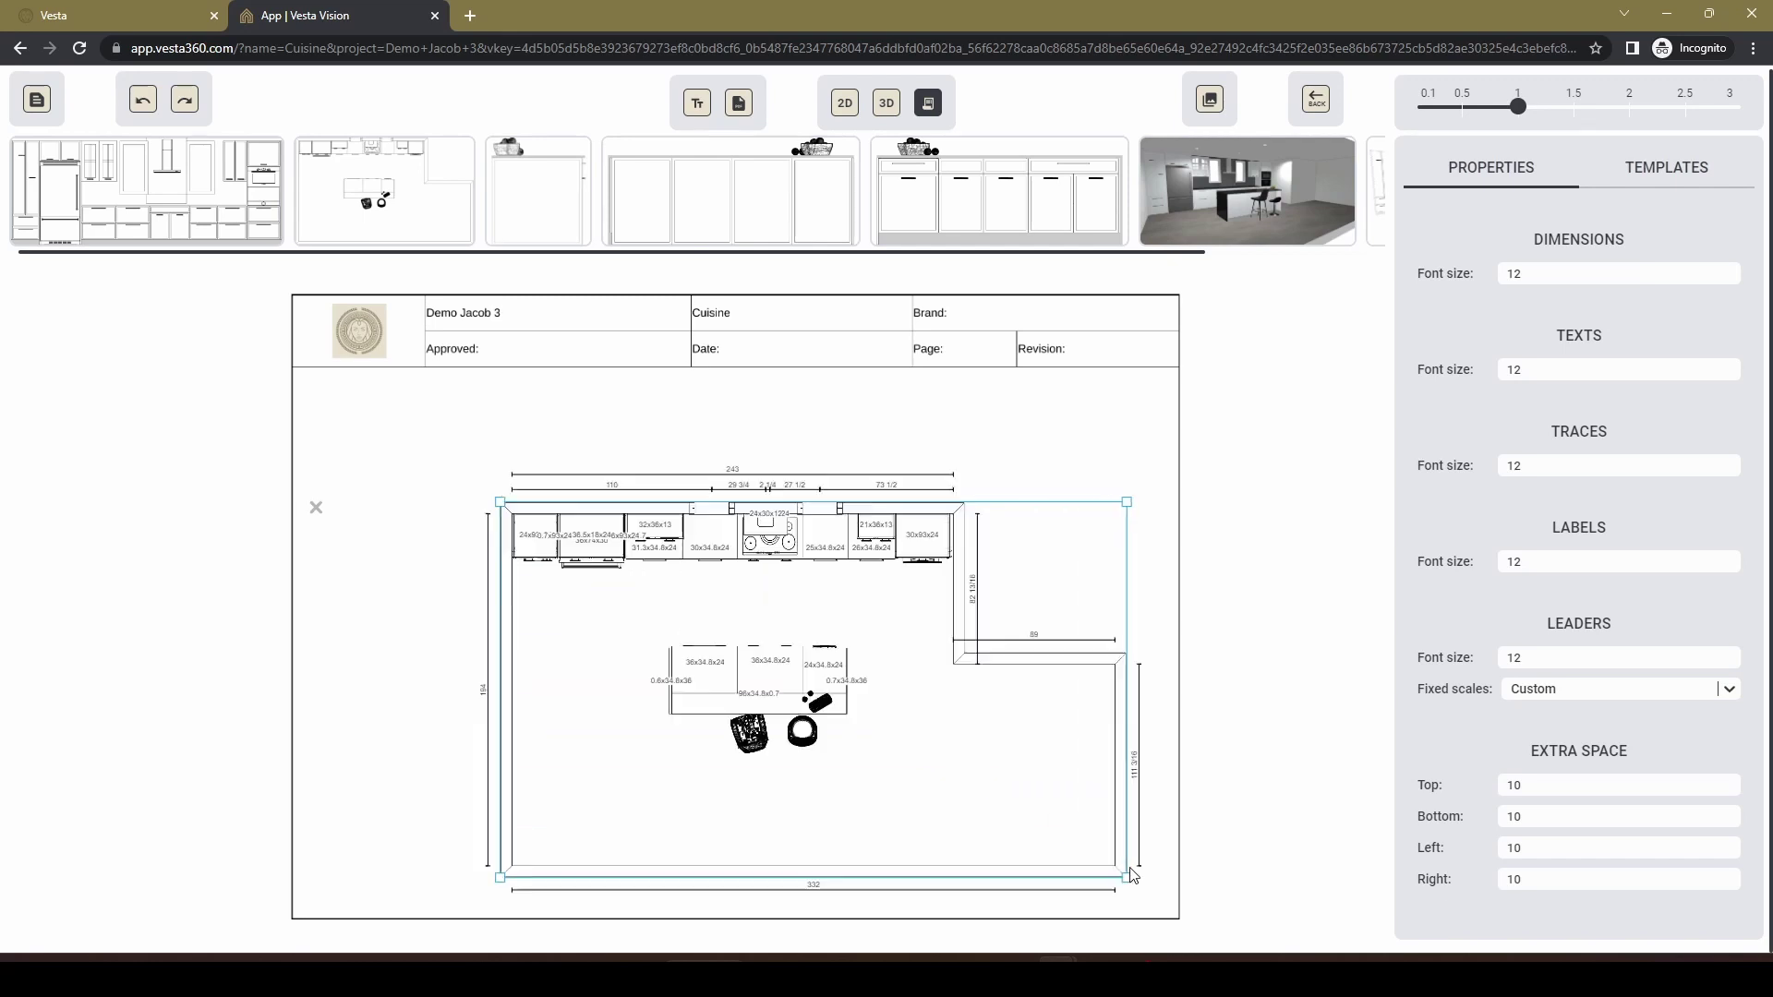
drag(859, 719, 796, 665)
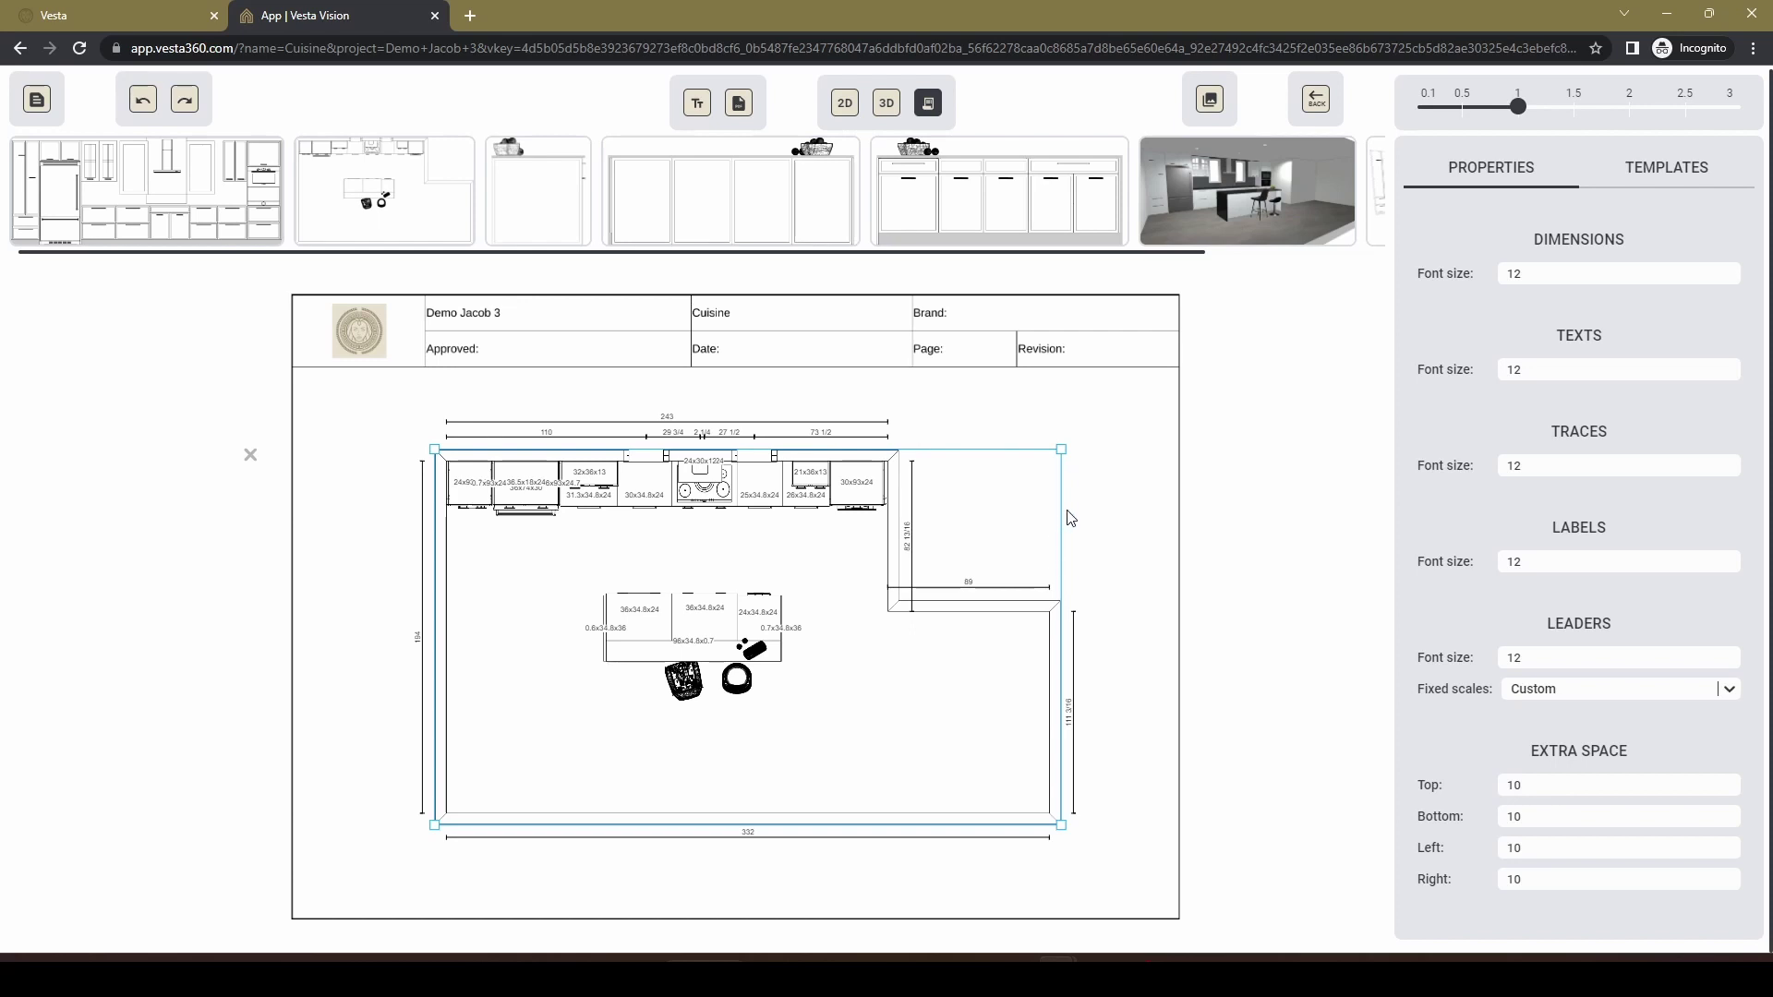
click(1118, 513)
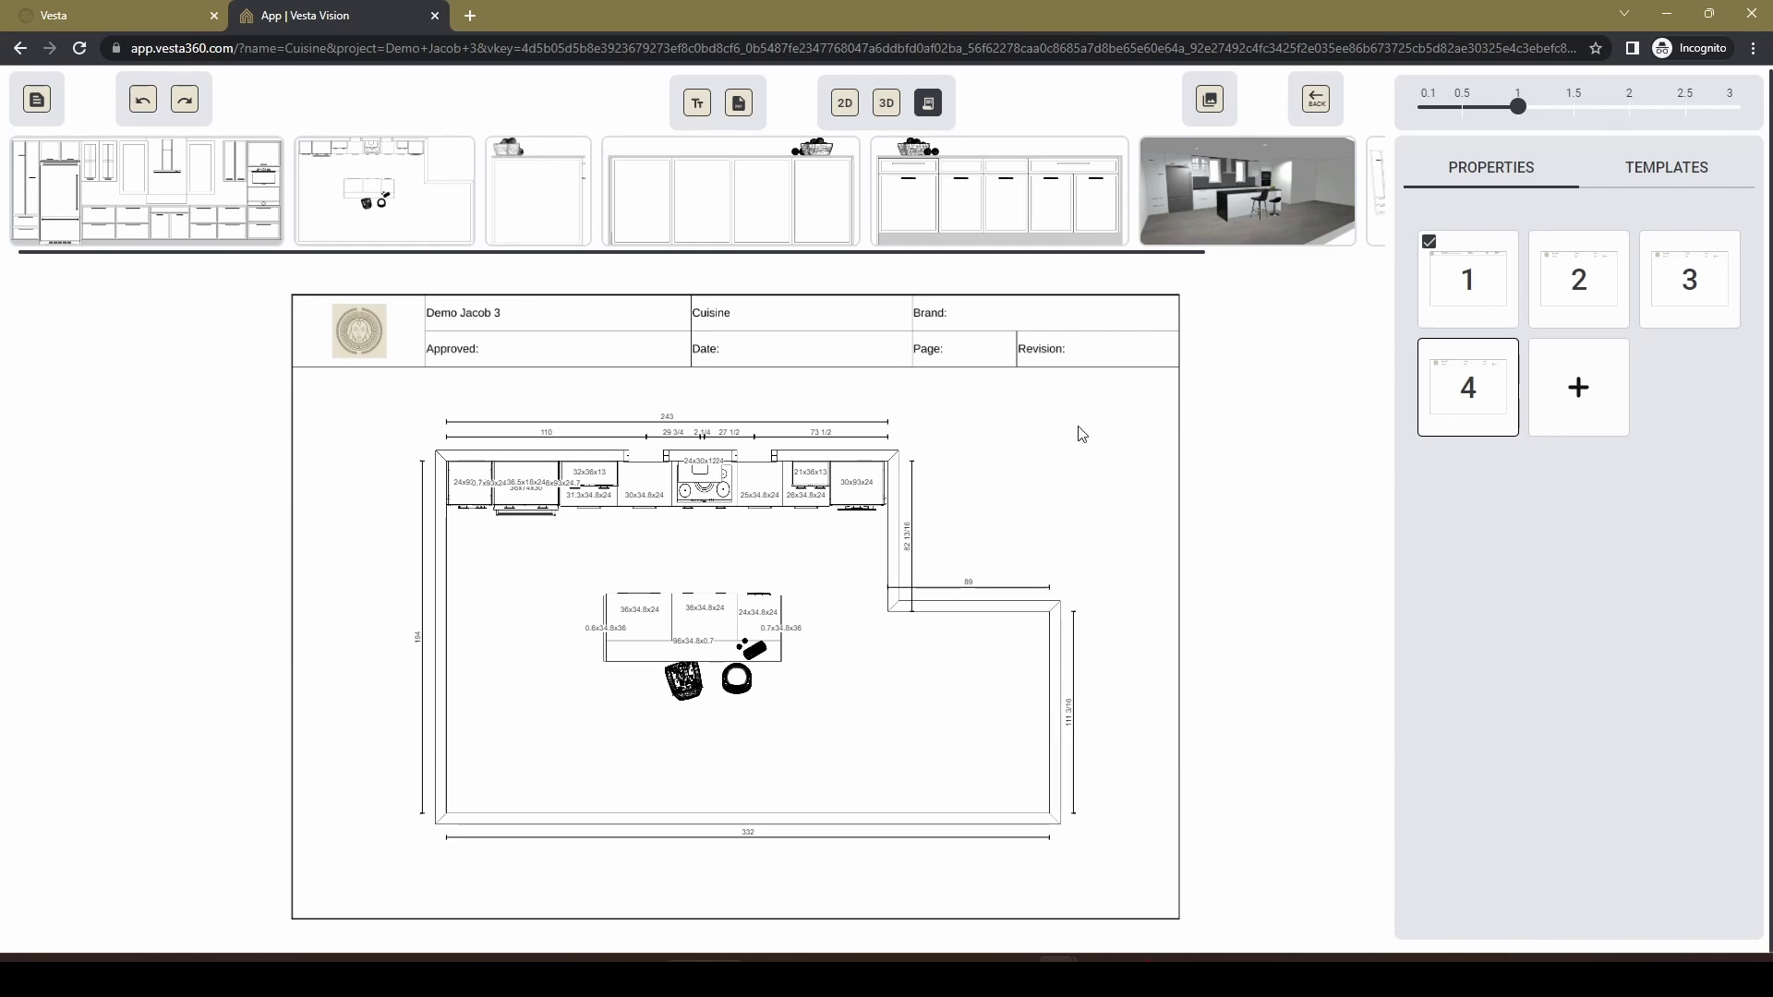
Reposition the floor plan so it sits centred on page 4 beneath the title block.
click(698, 595)
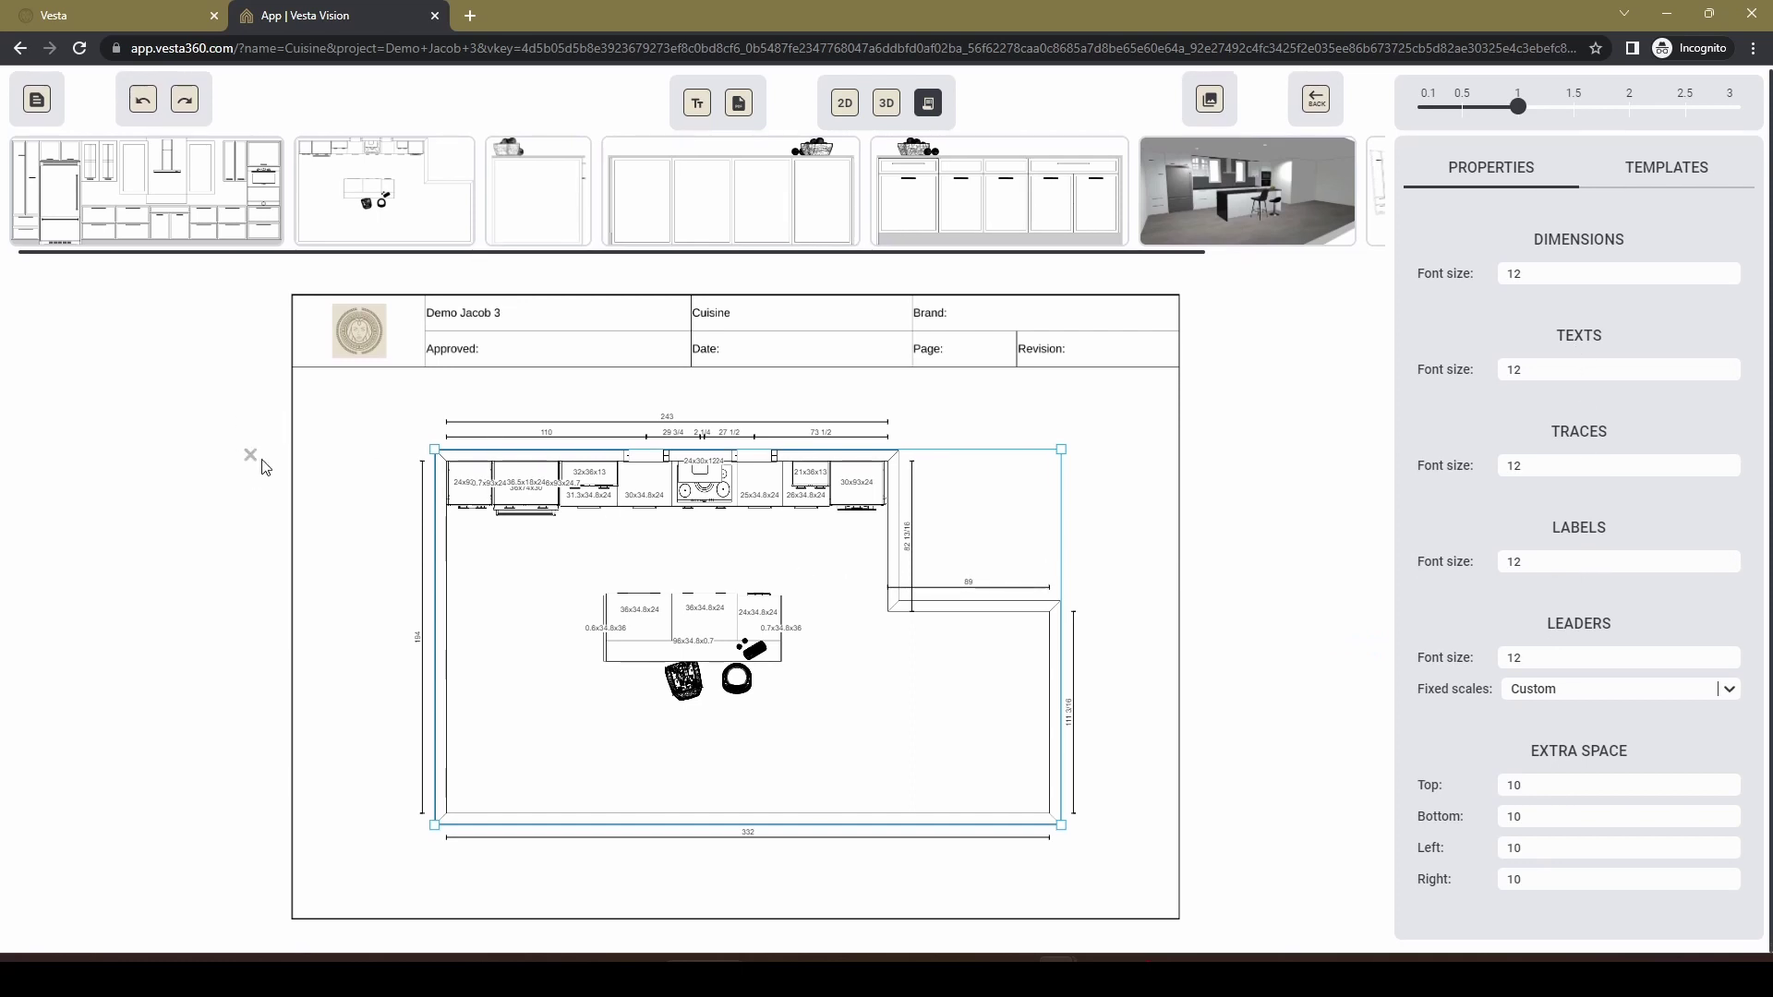
mouse_move(573, 532)
mouse_down()
mouse_move(697, 546)
mouse_move(736, 581)
mouse_move(506, 533)
mouse_move(527, 549)
mouse_up()
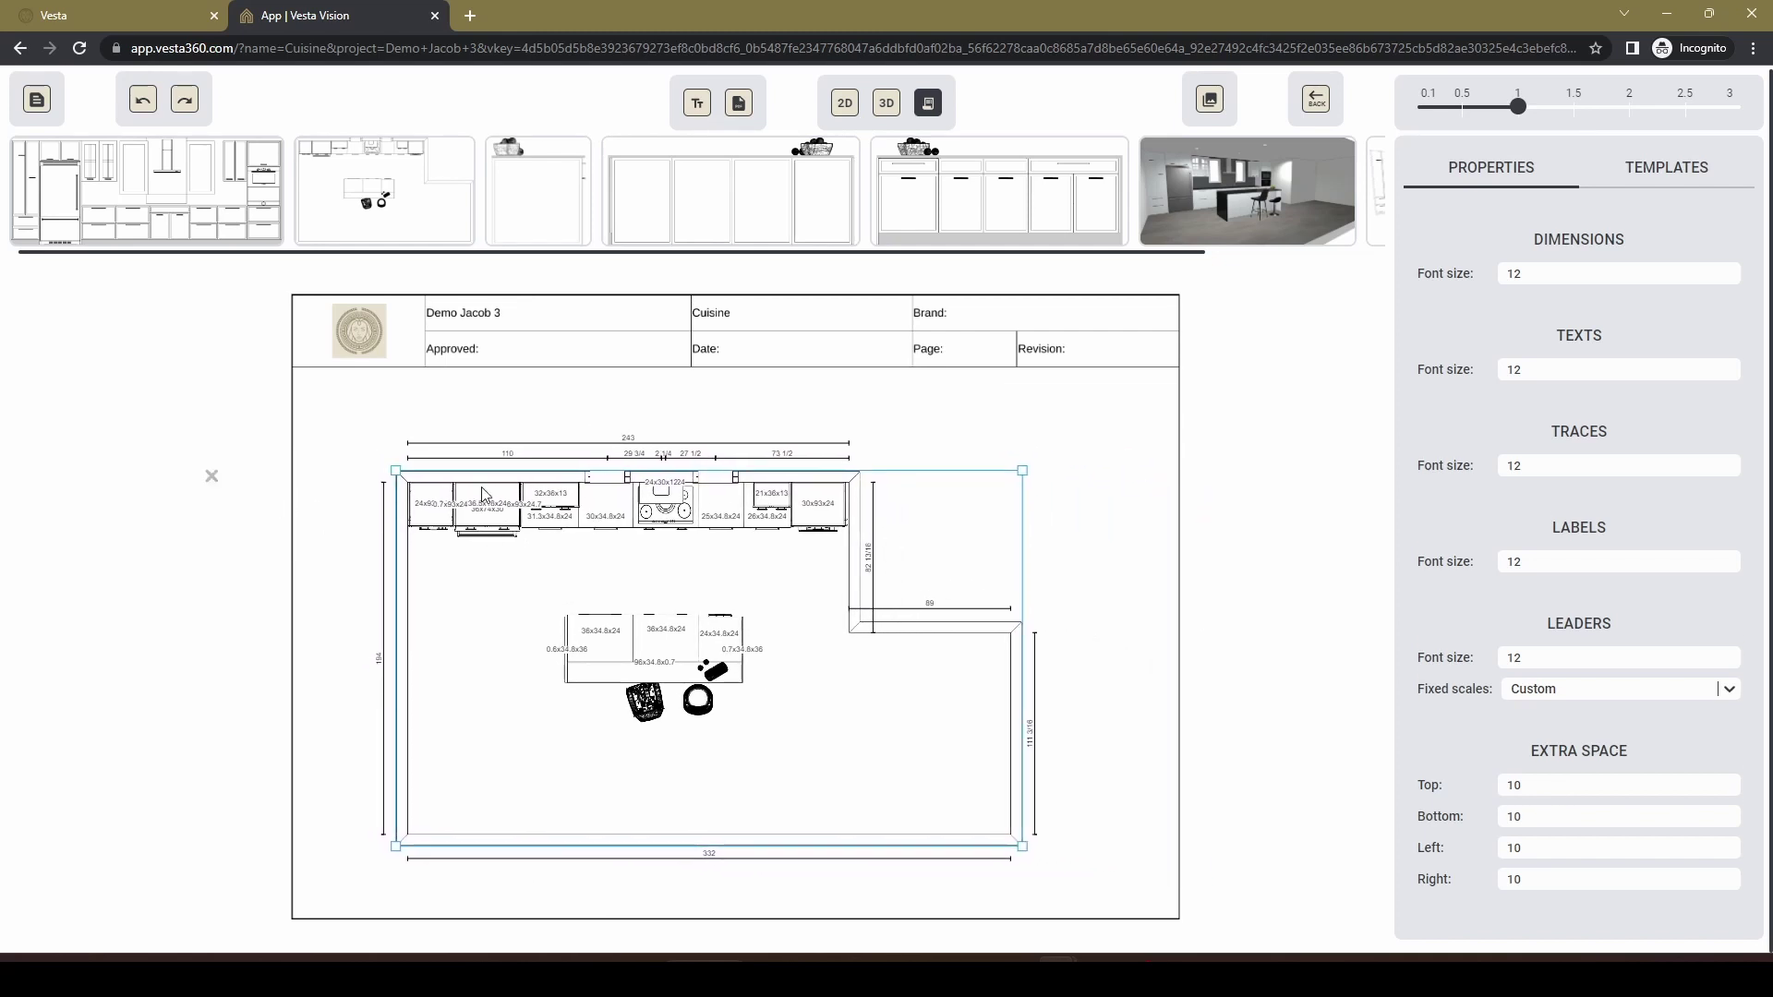
drag(847, 554, 871, 548)
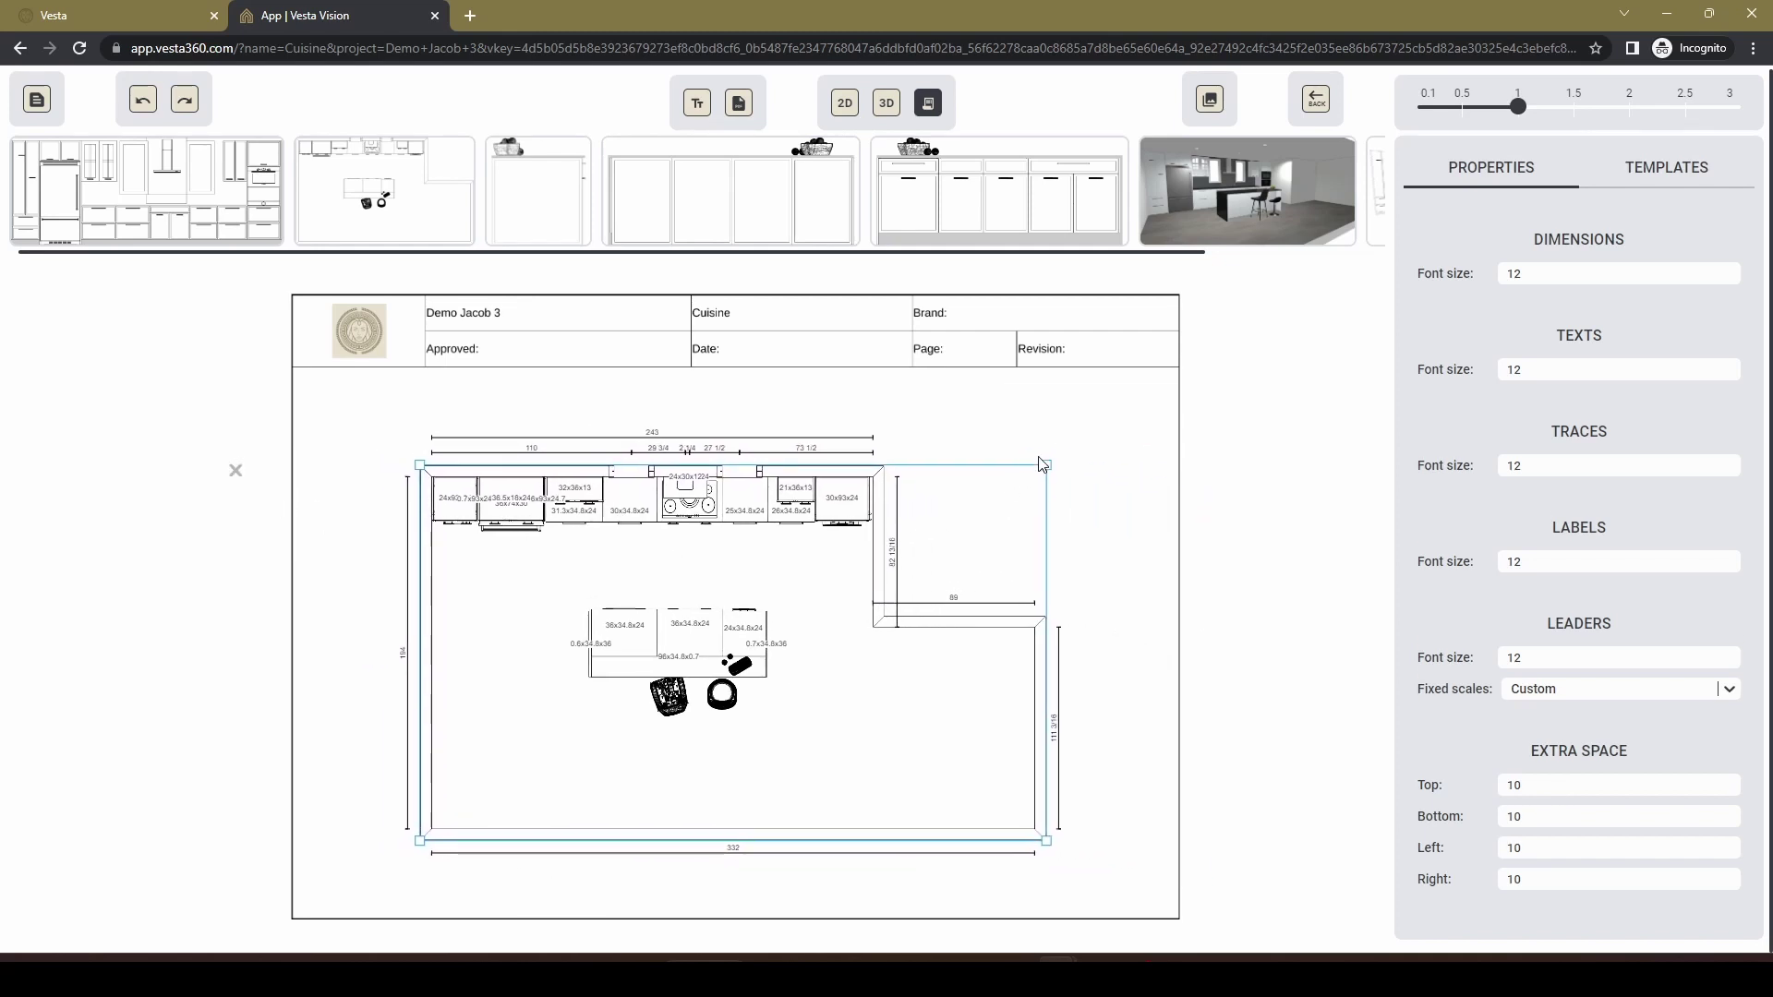
click(1064, 428)
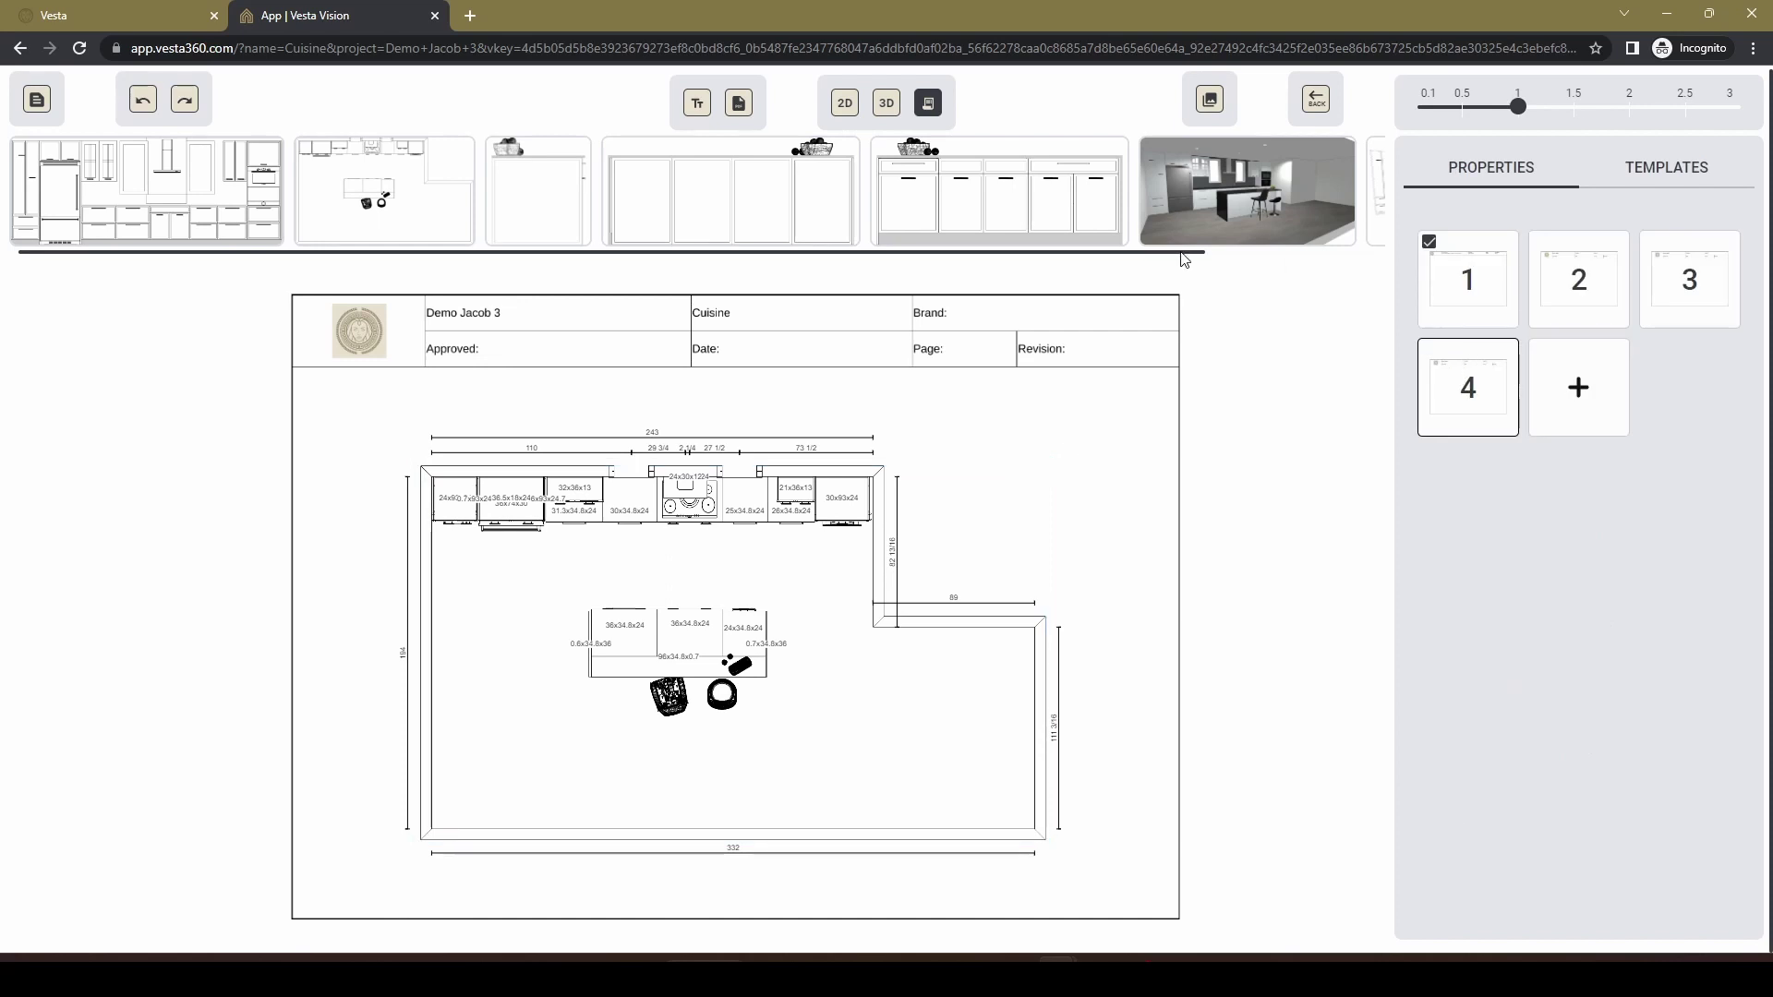
Add a fifth page and place the black-and-white line version of the 3D kitchen view near its centre.
drag(1184, 259, 1318, 261)
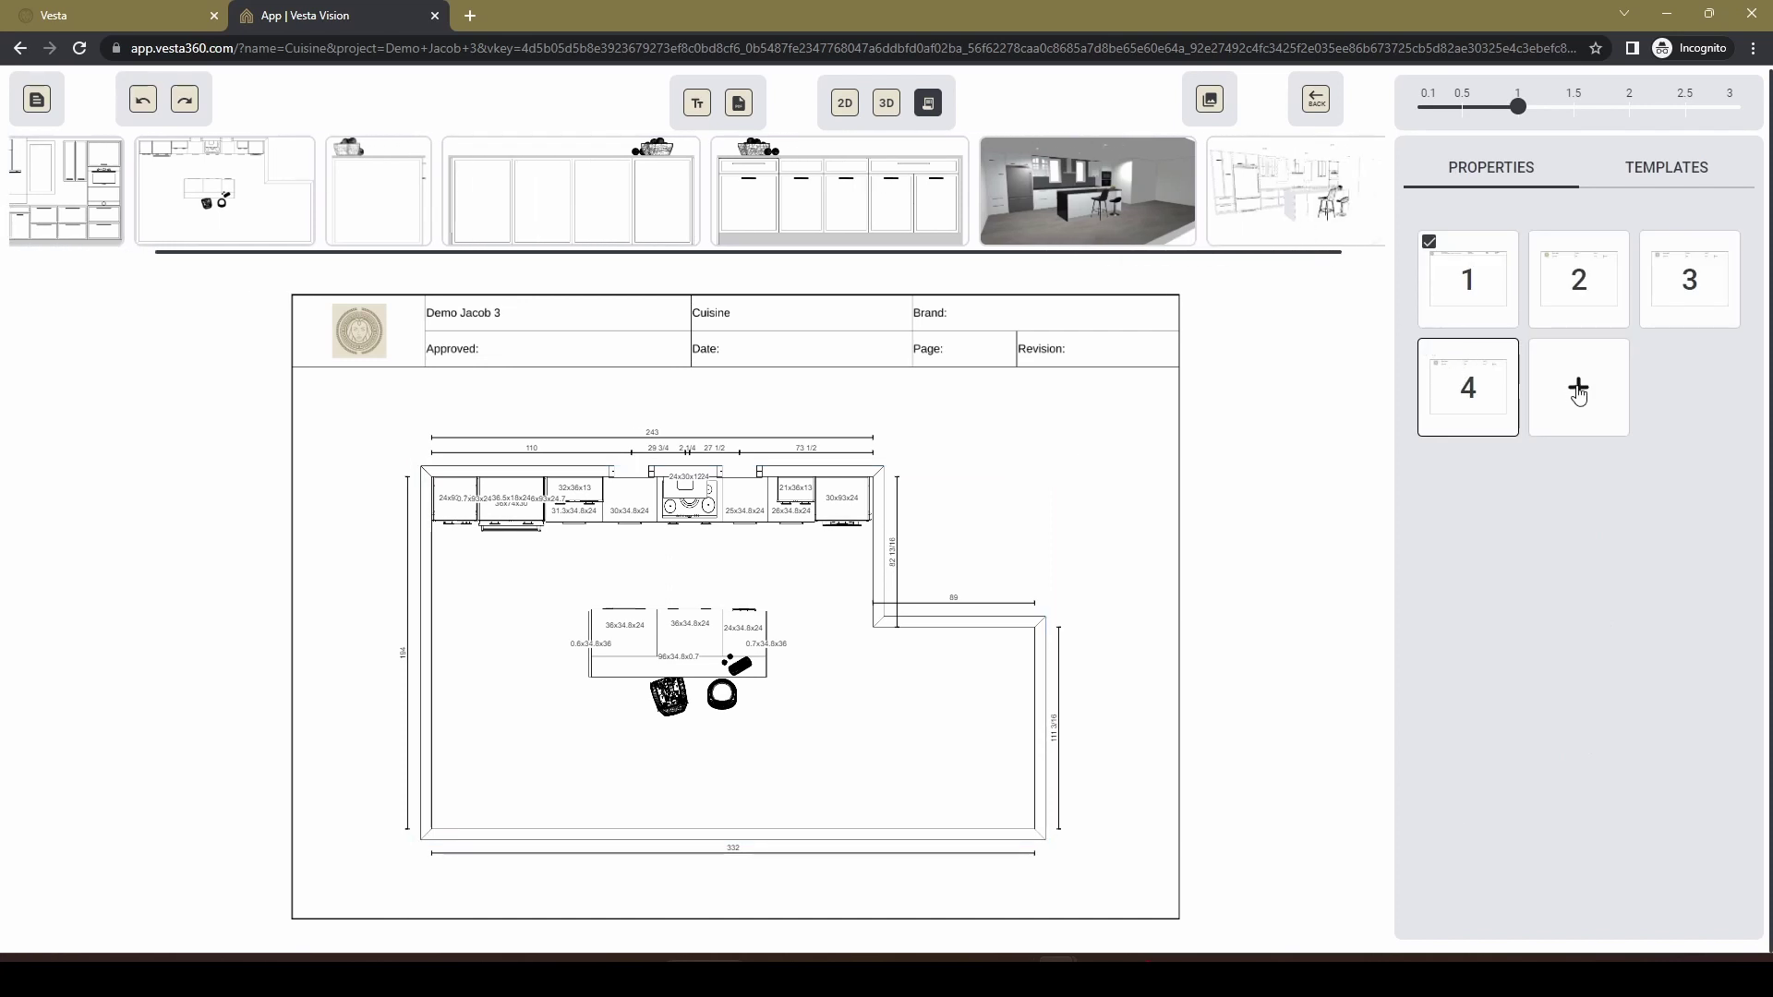
click(1579, 392)
click(1595, 399)
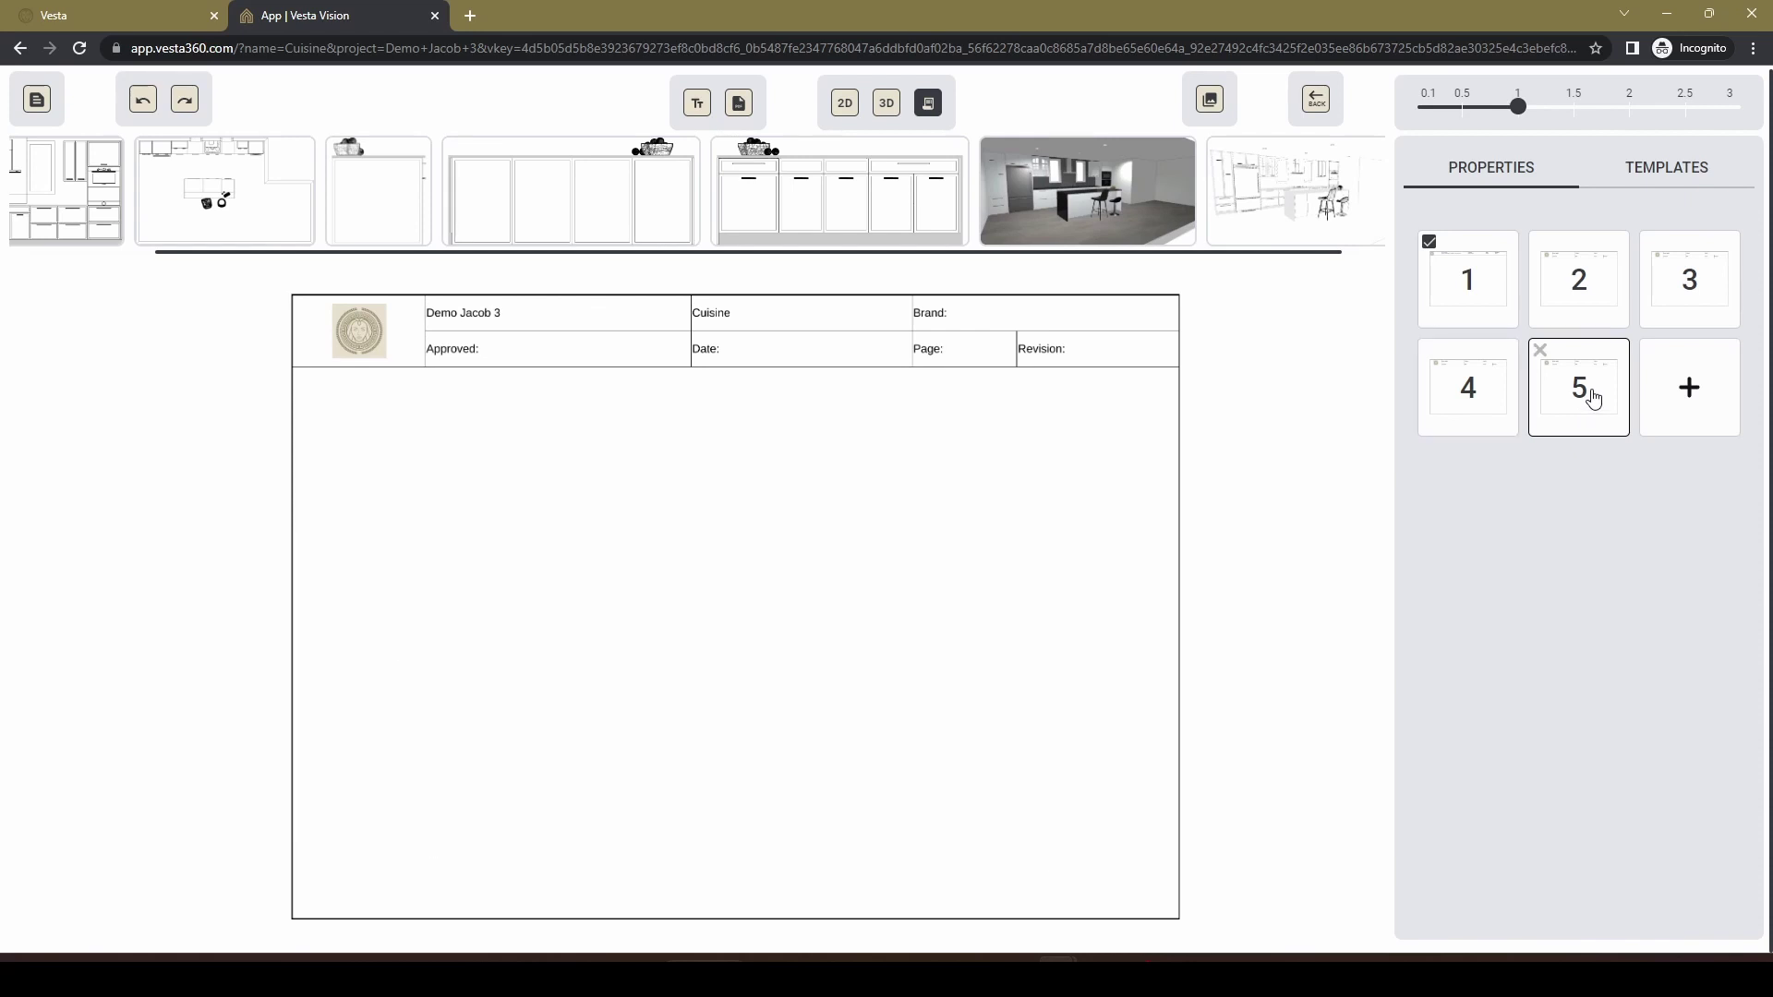
mouse_move(1288, 202)
mouse_down()
mouse_move(976, 502)
mouse_move(625, 558)
mouse_move(615, 523)
mouse_move(1086, 877)
mouse_up()
drag(920, 735, 774, 705)
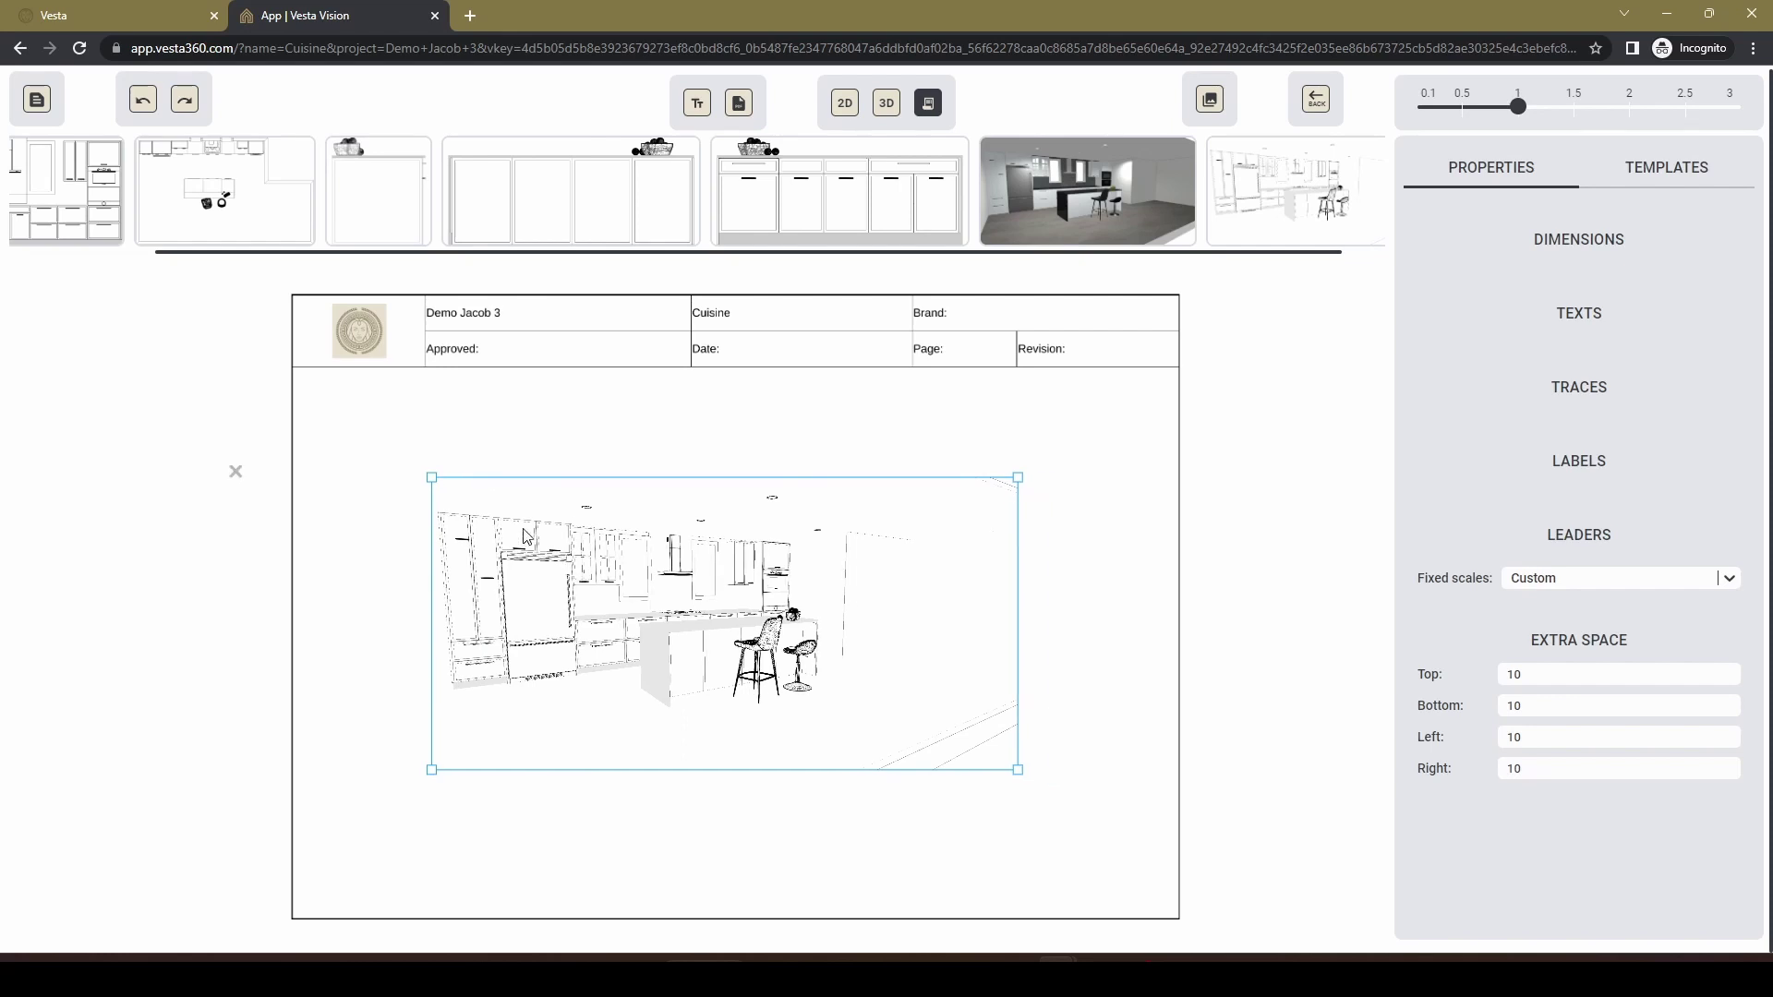
Enlarge the line-drawn 3D kitchen view to span nearly the full width of page 5.
drag(426, 472, 345, 383)
drag(1020, 772, 1150, 866)
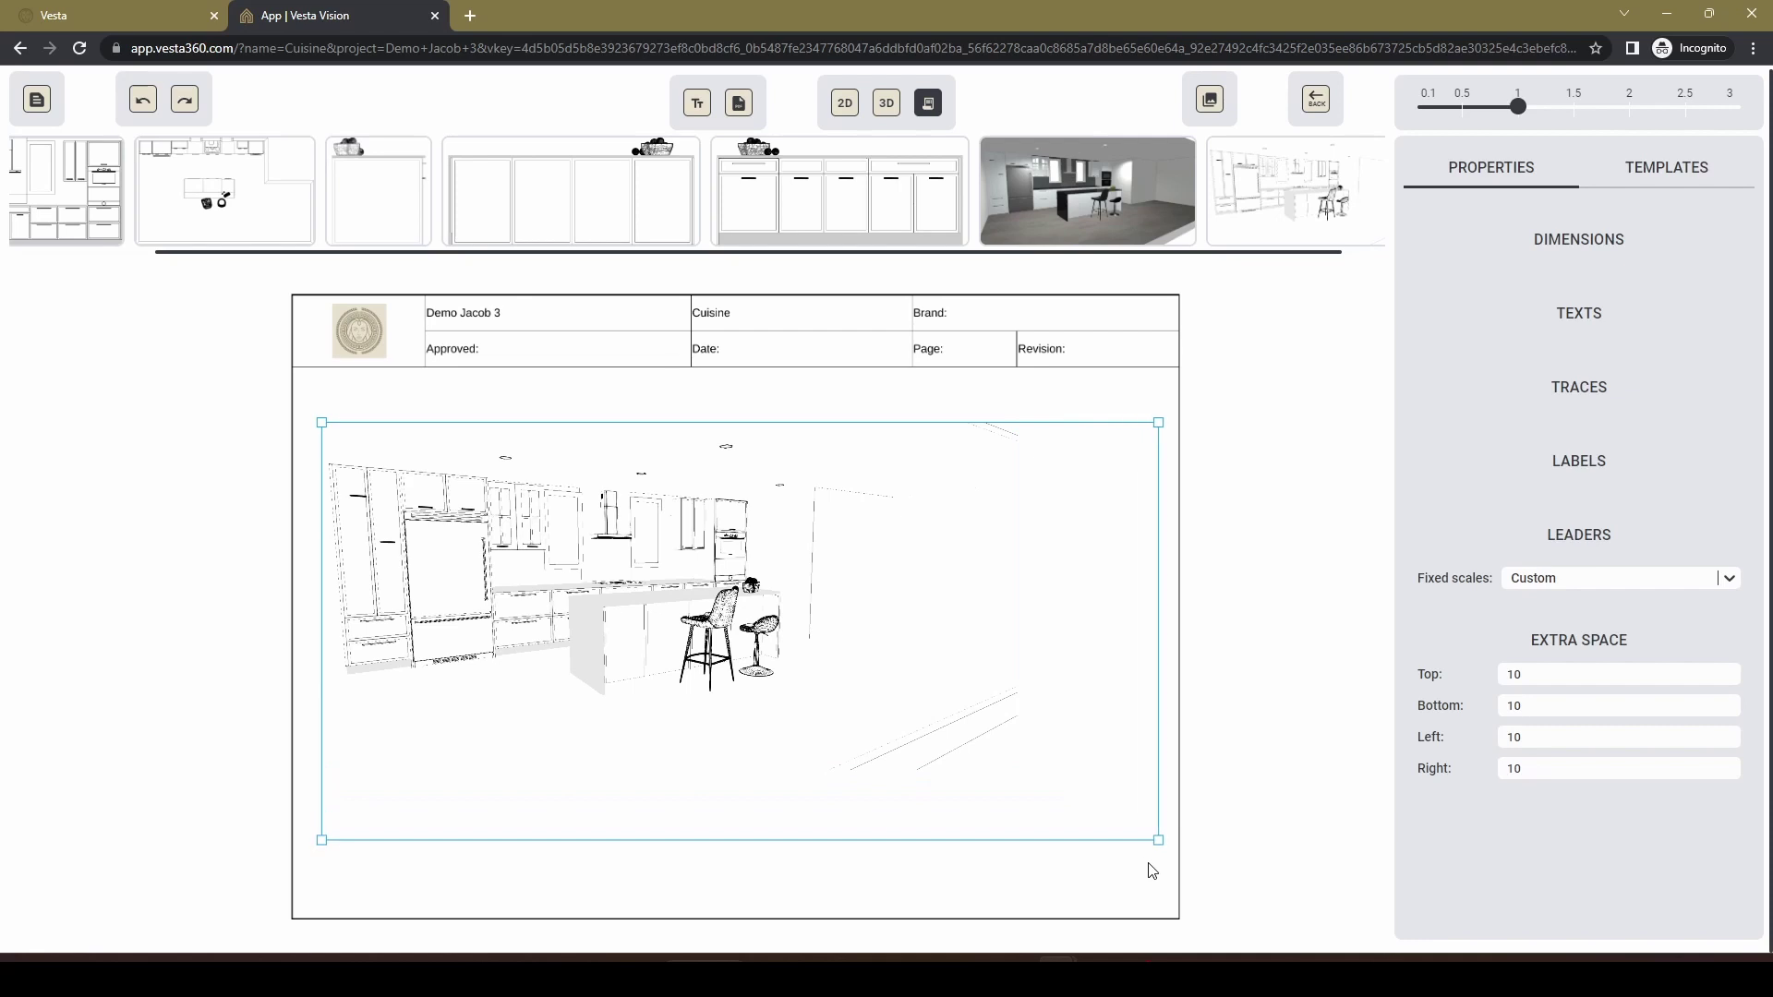
click(816, 390)
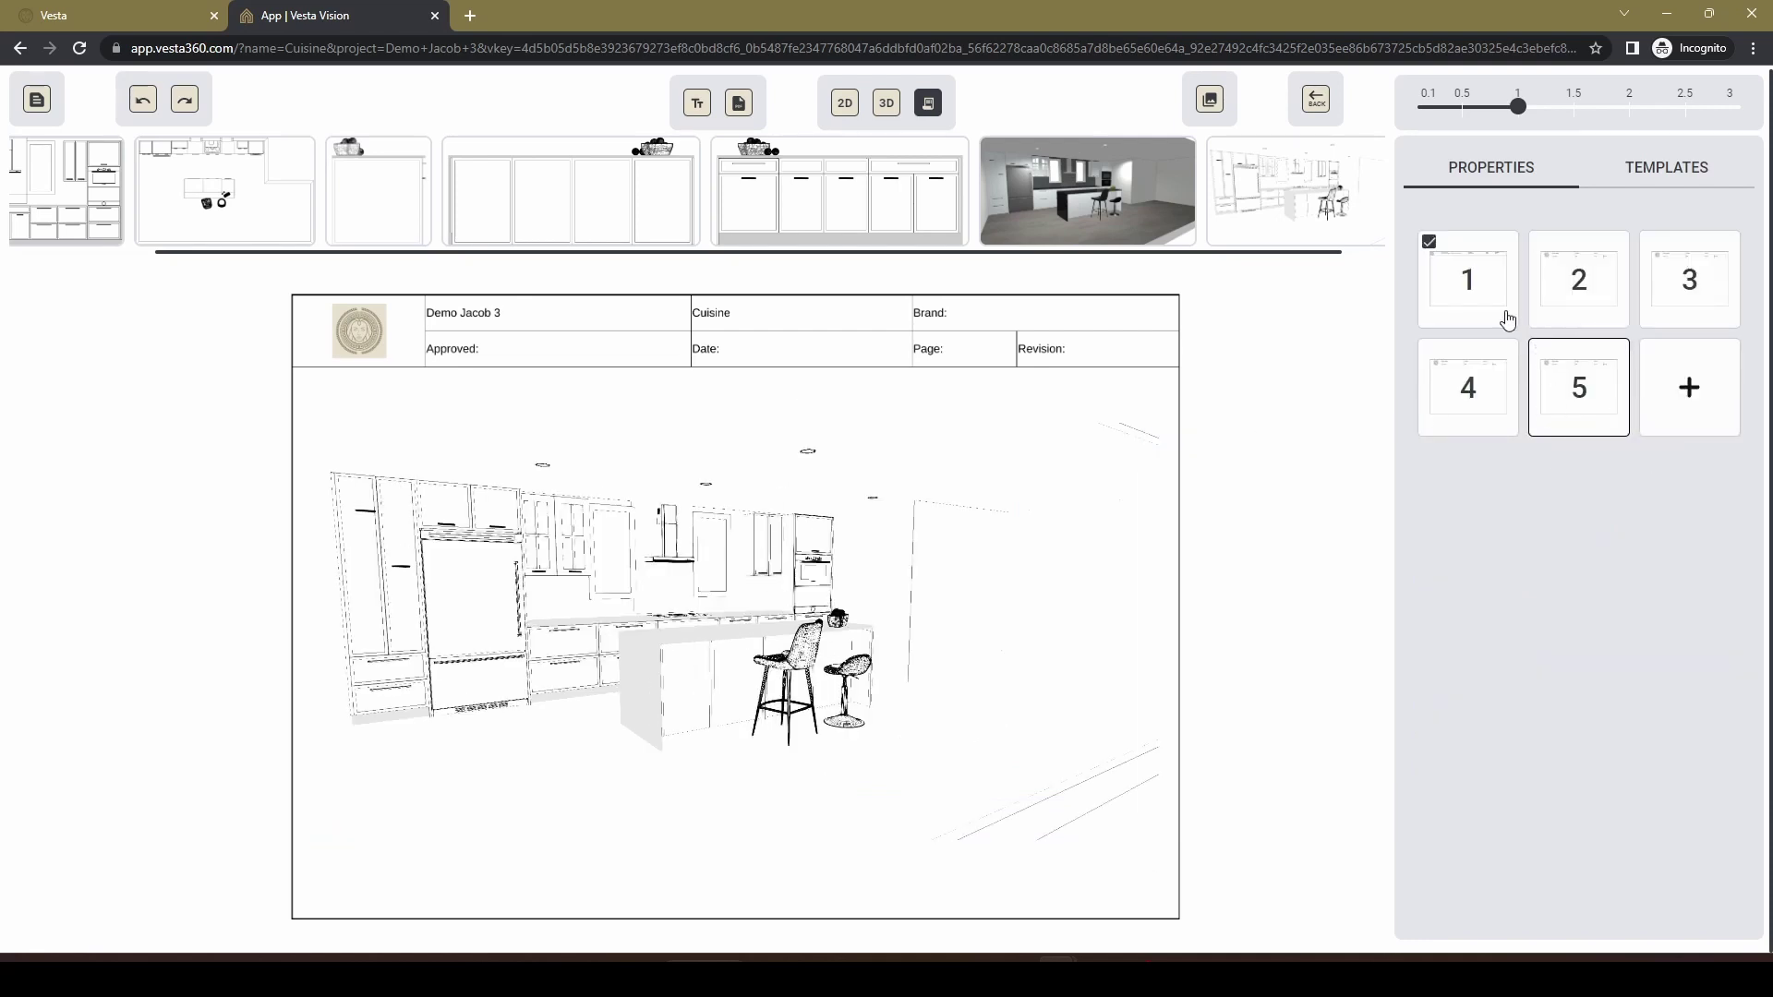
Move page 5 to second place in the page order and go through all five pages to check the sequence.
mouse_move(1578, 395)
drag(1582, 393, 1541, 298)
click(1467, 291)
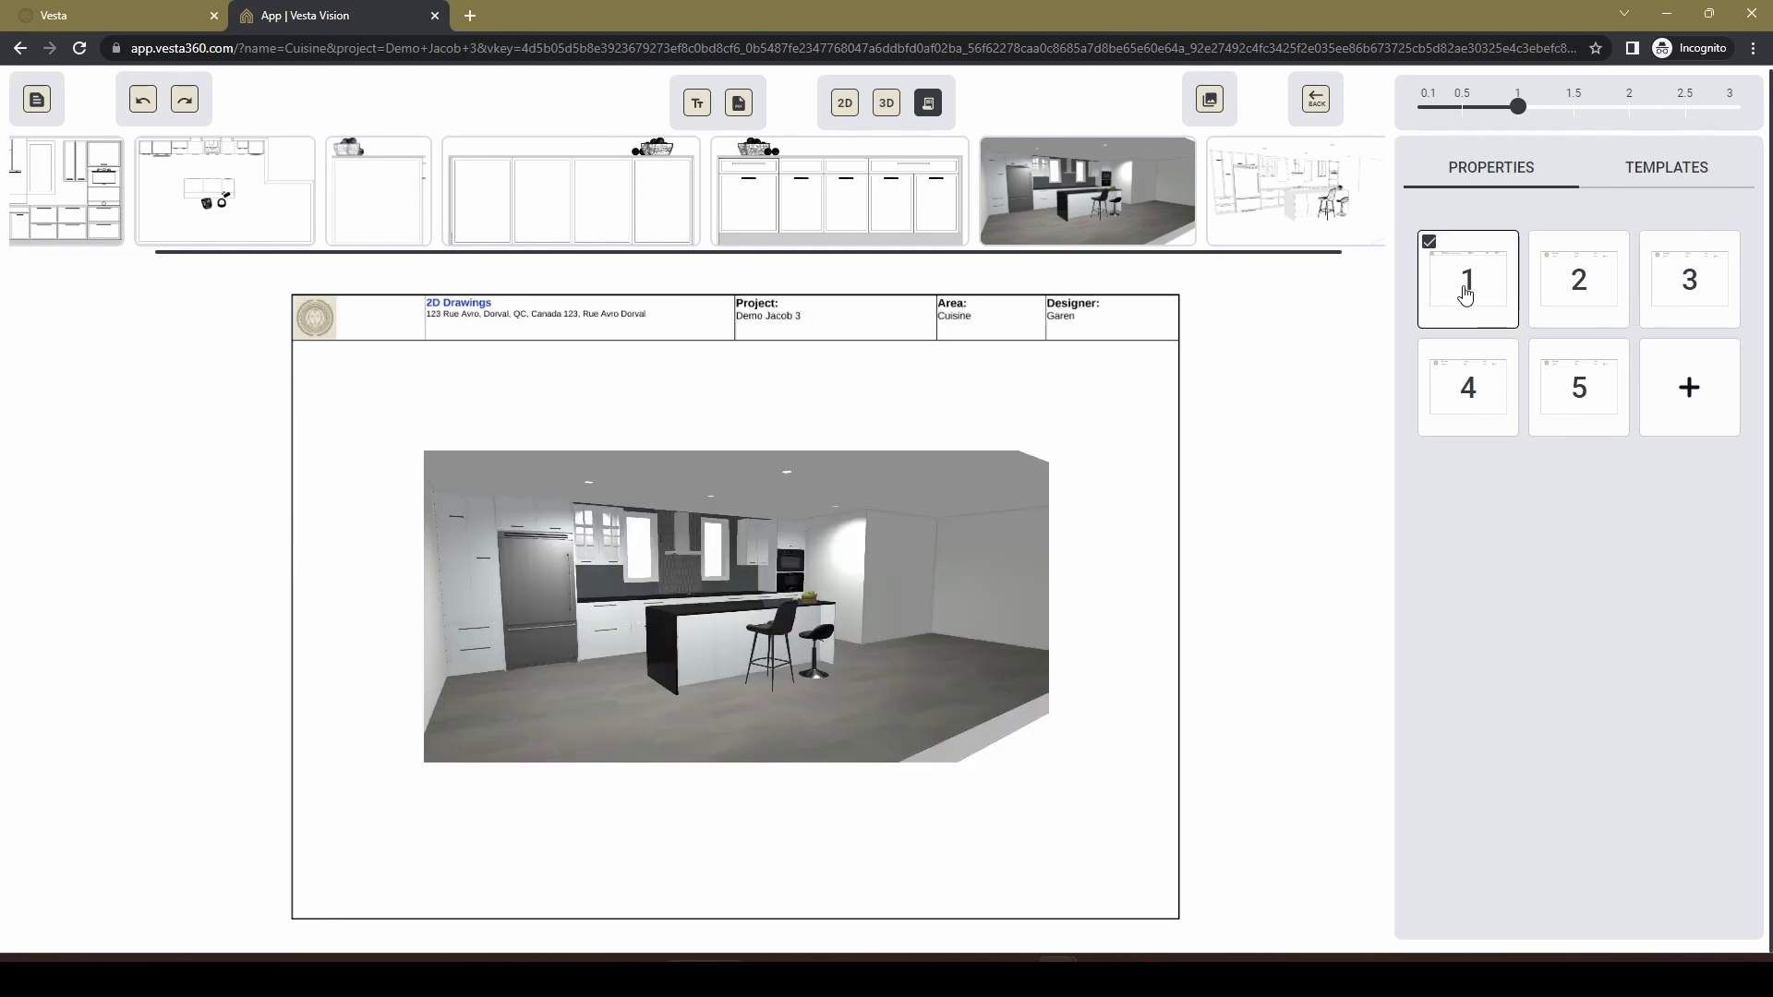
click(1579, 290)
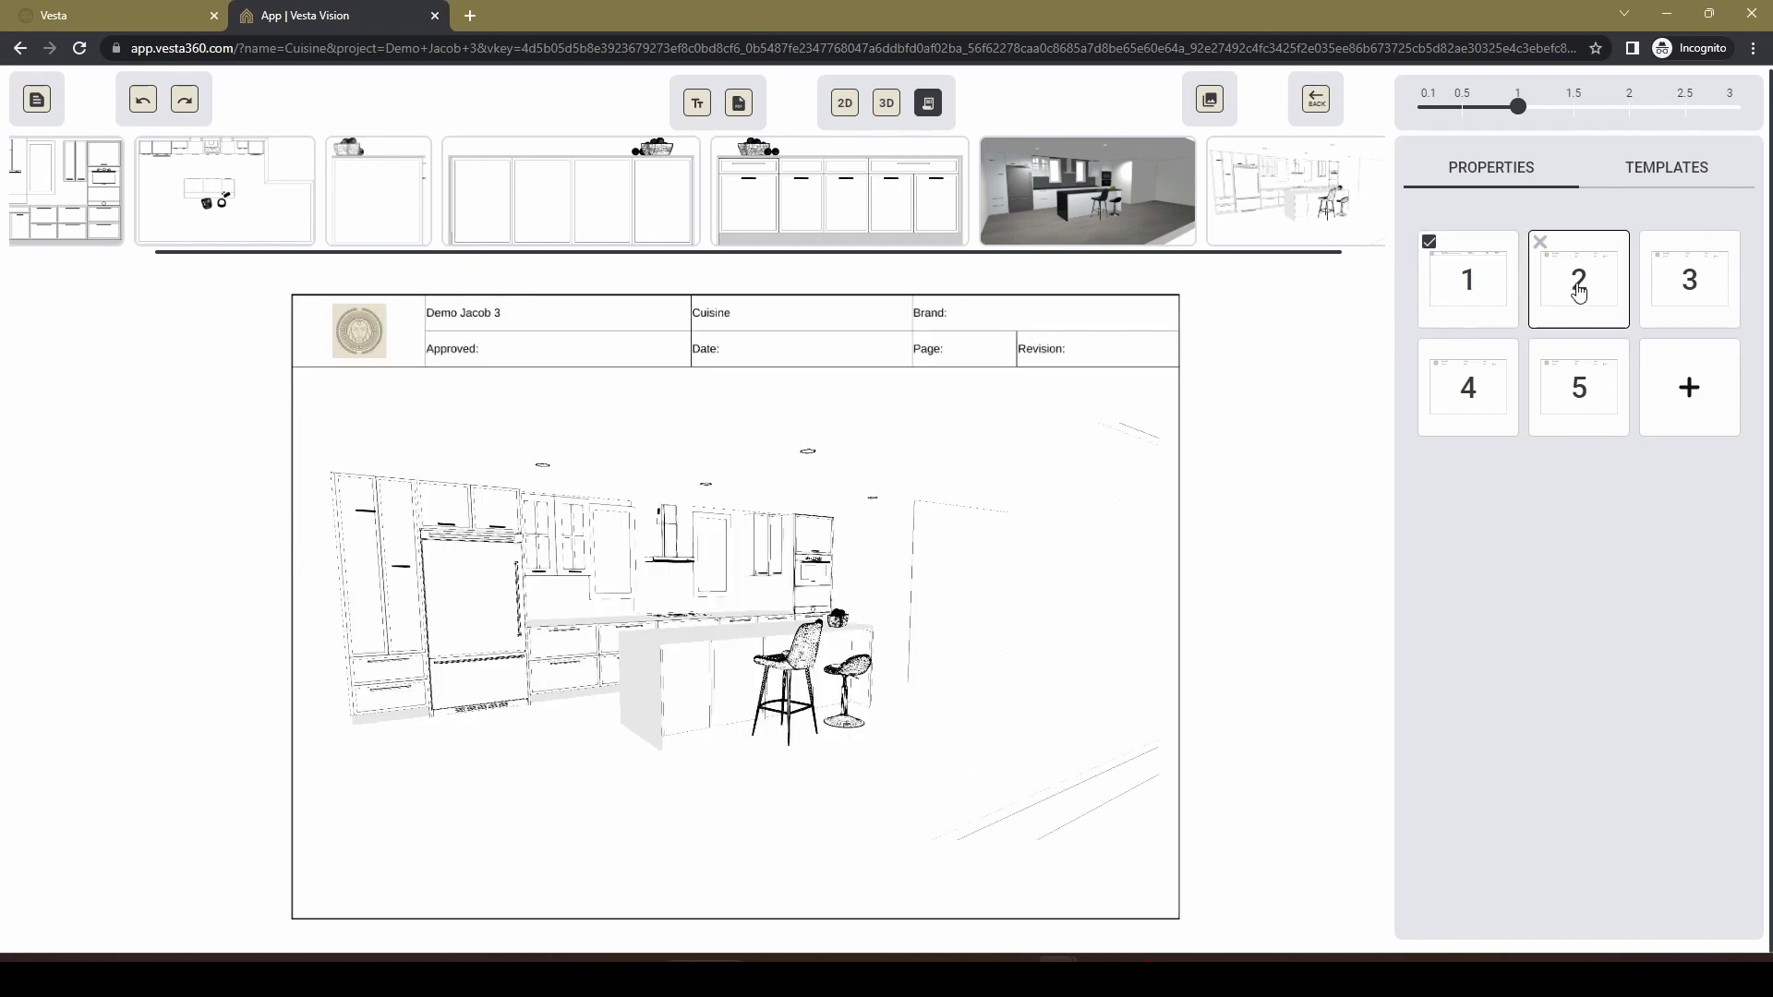
click(1696, 288)
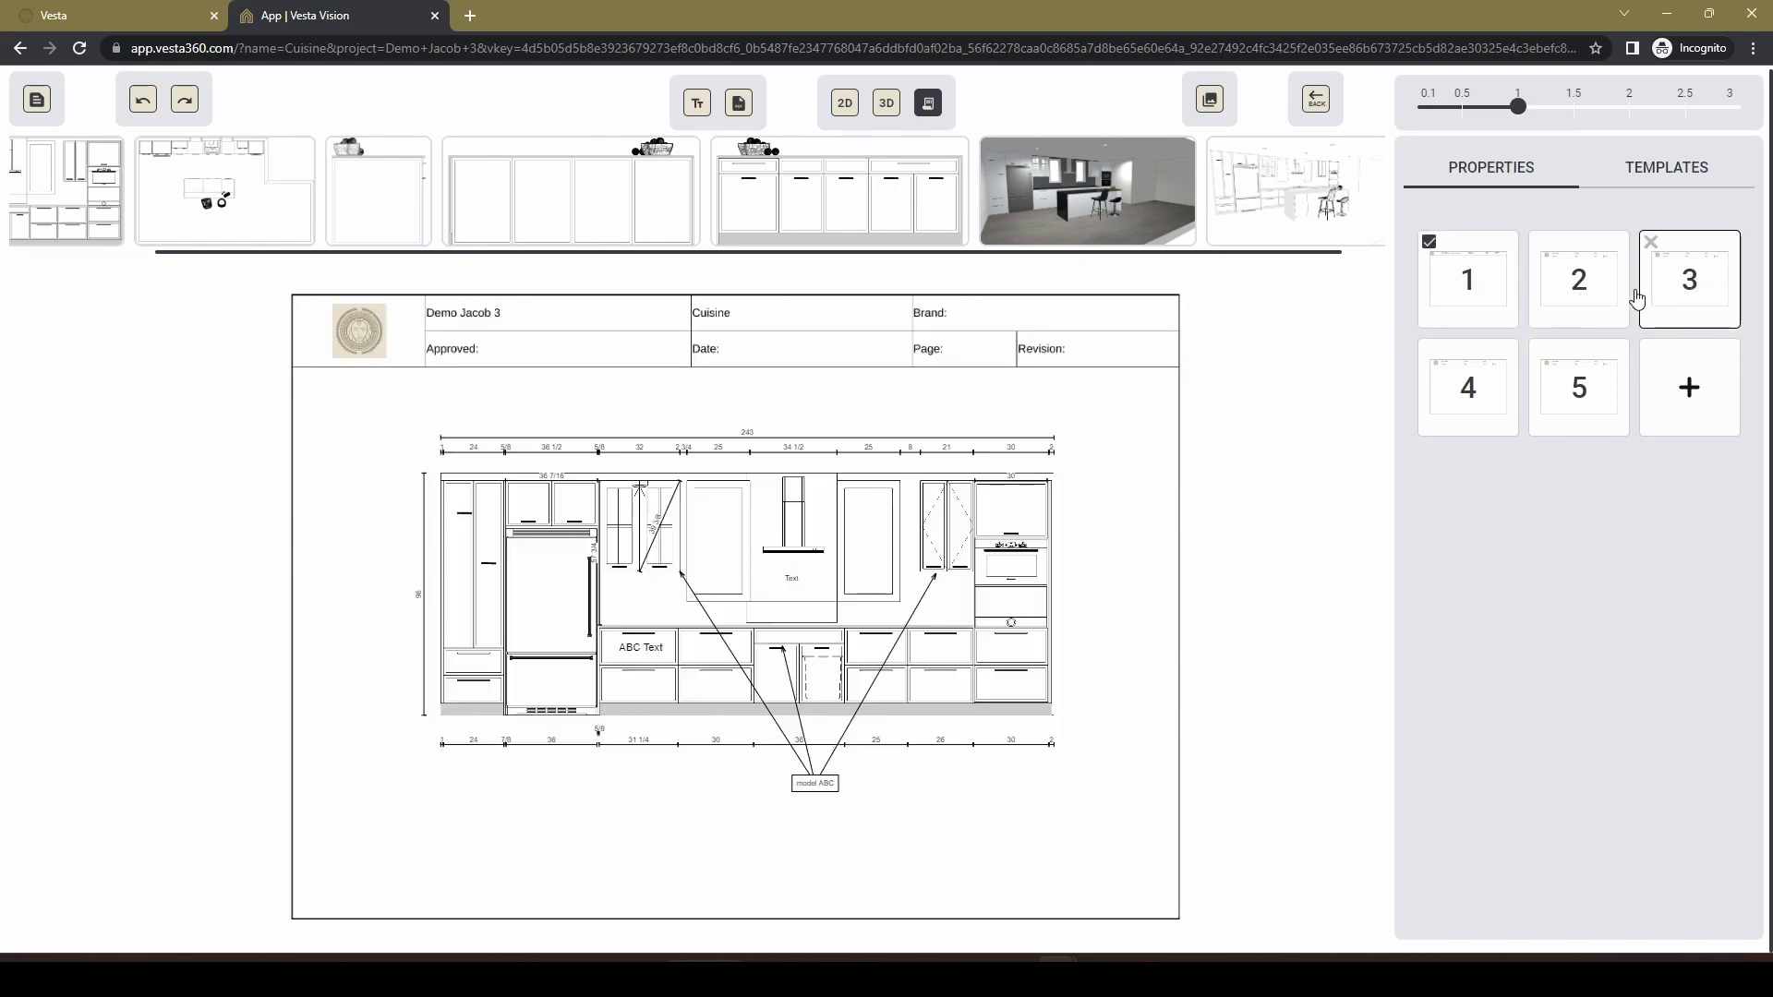
click(1471, 396)
click(1581, 393)
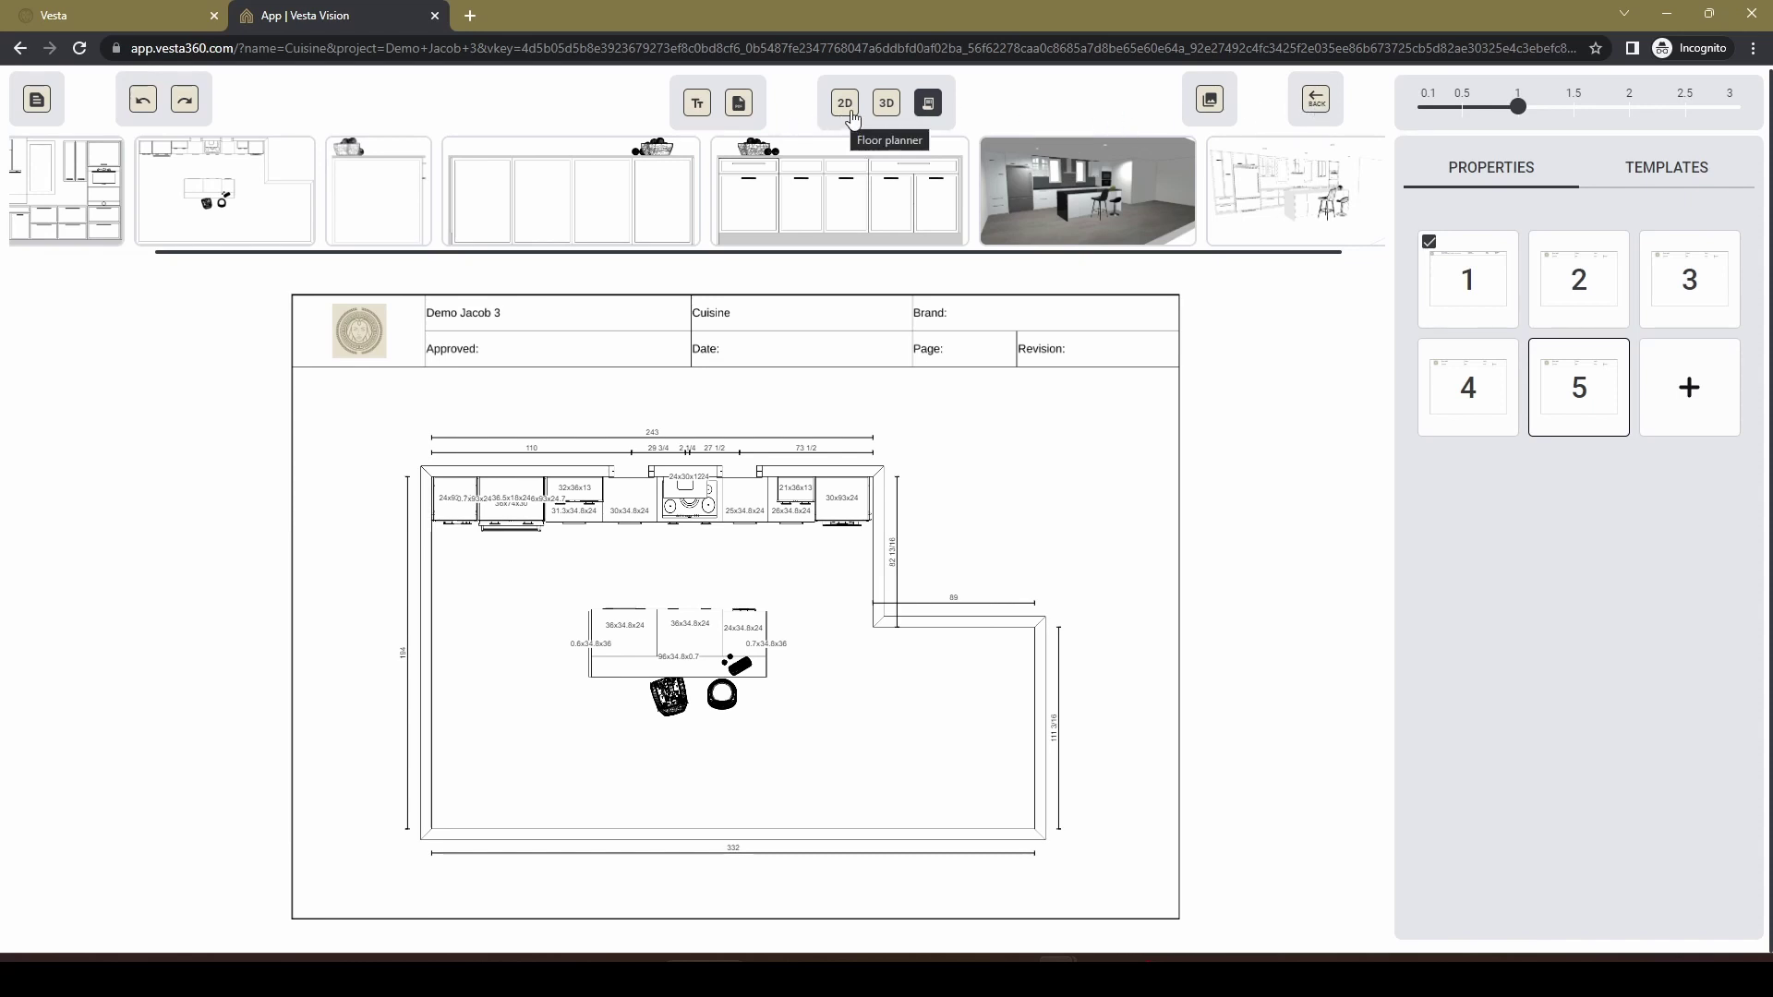
Switch to the 3D model of the kitchen and save the project.
click(887, 104)
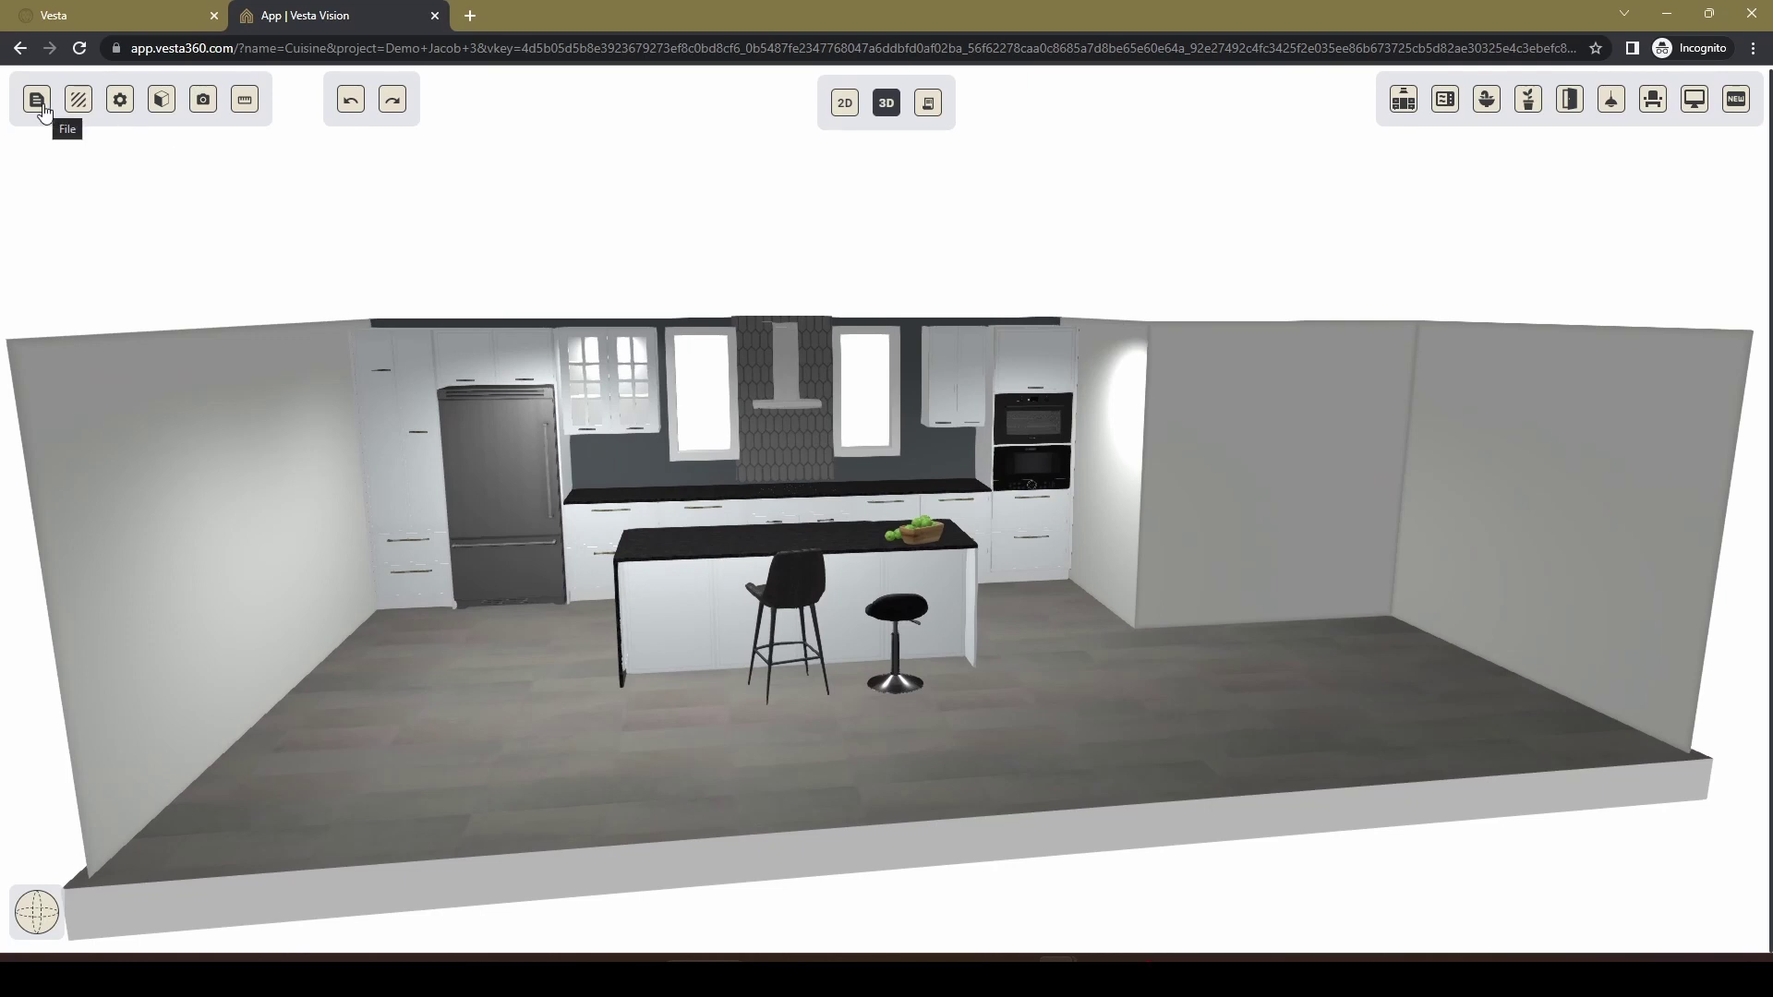
click(39, 101)
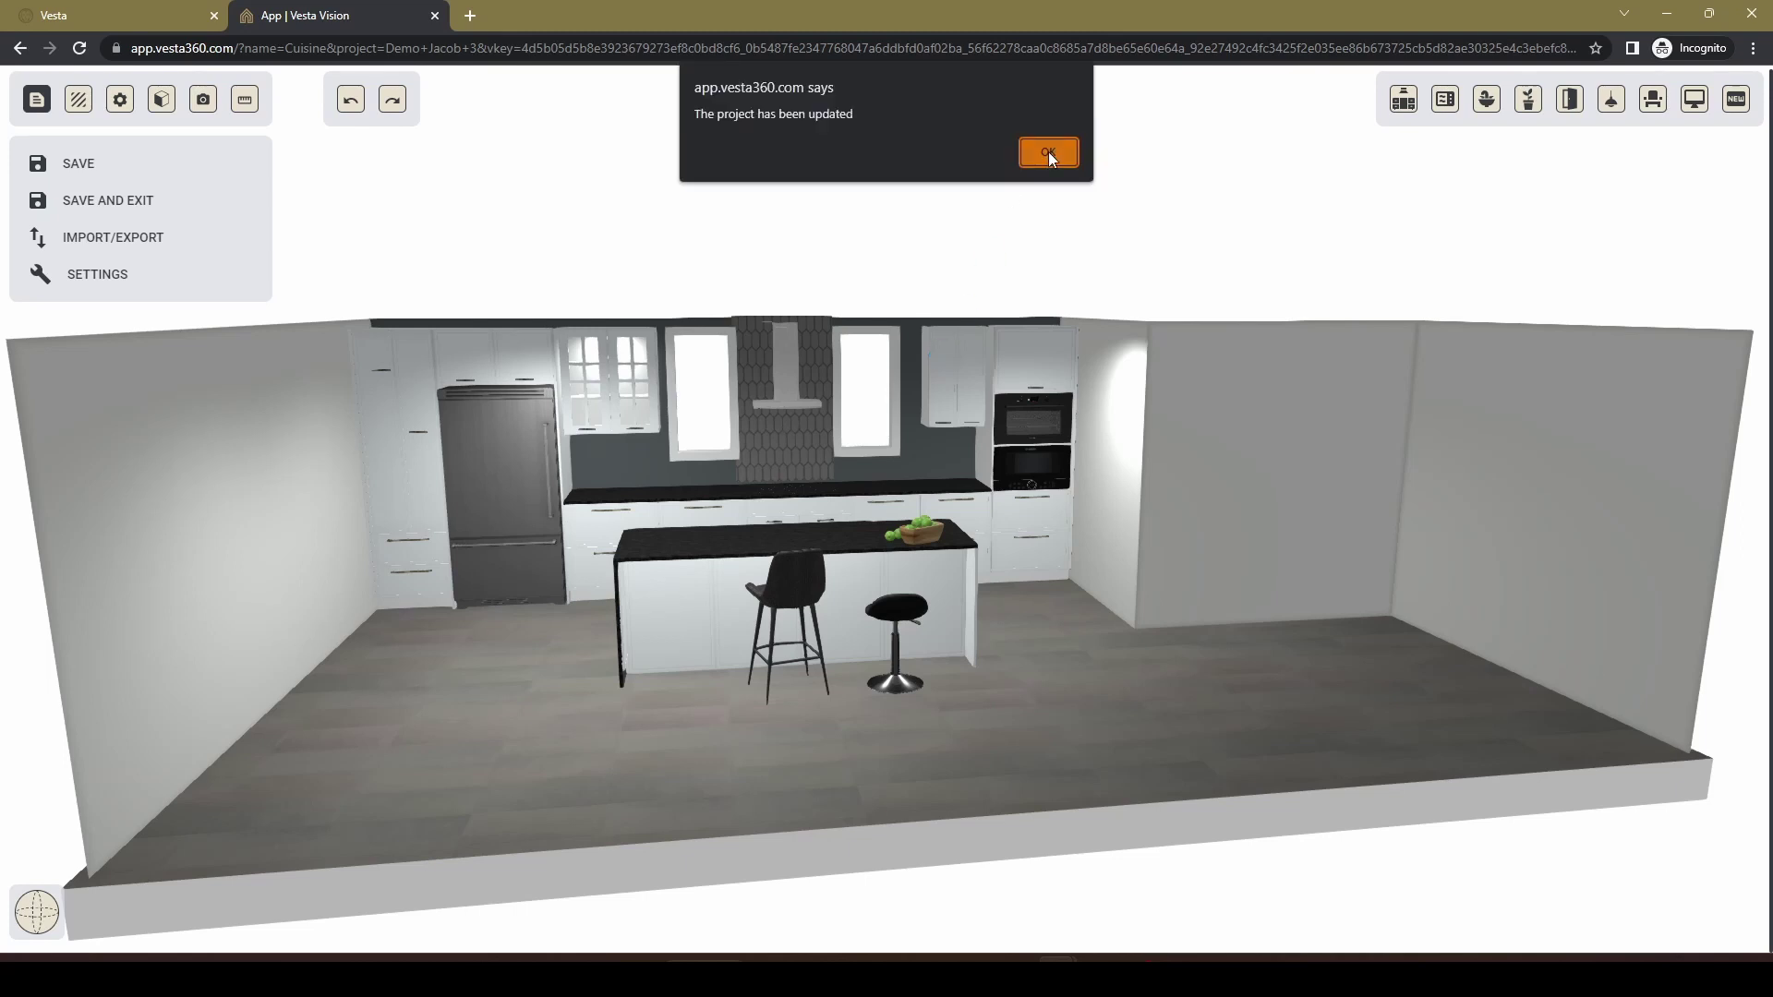
click(1049, 150)
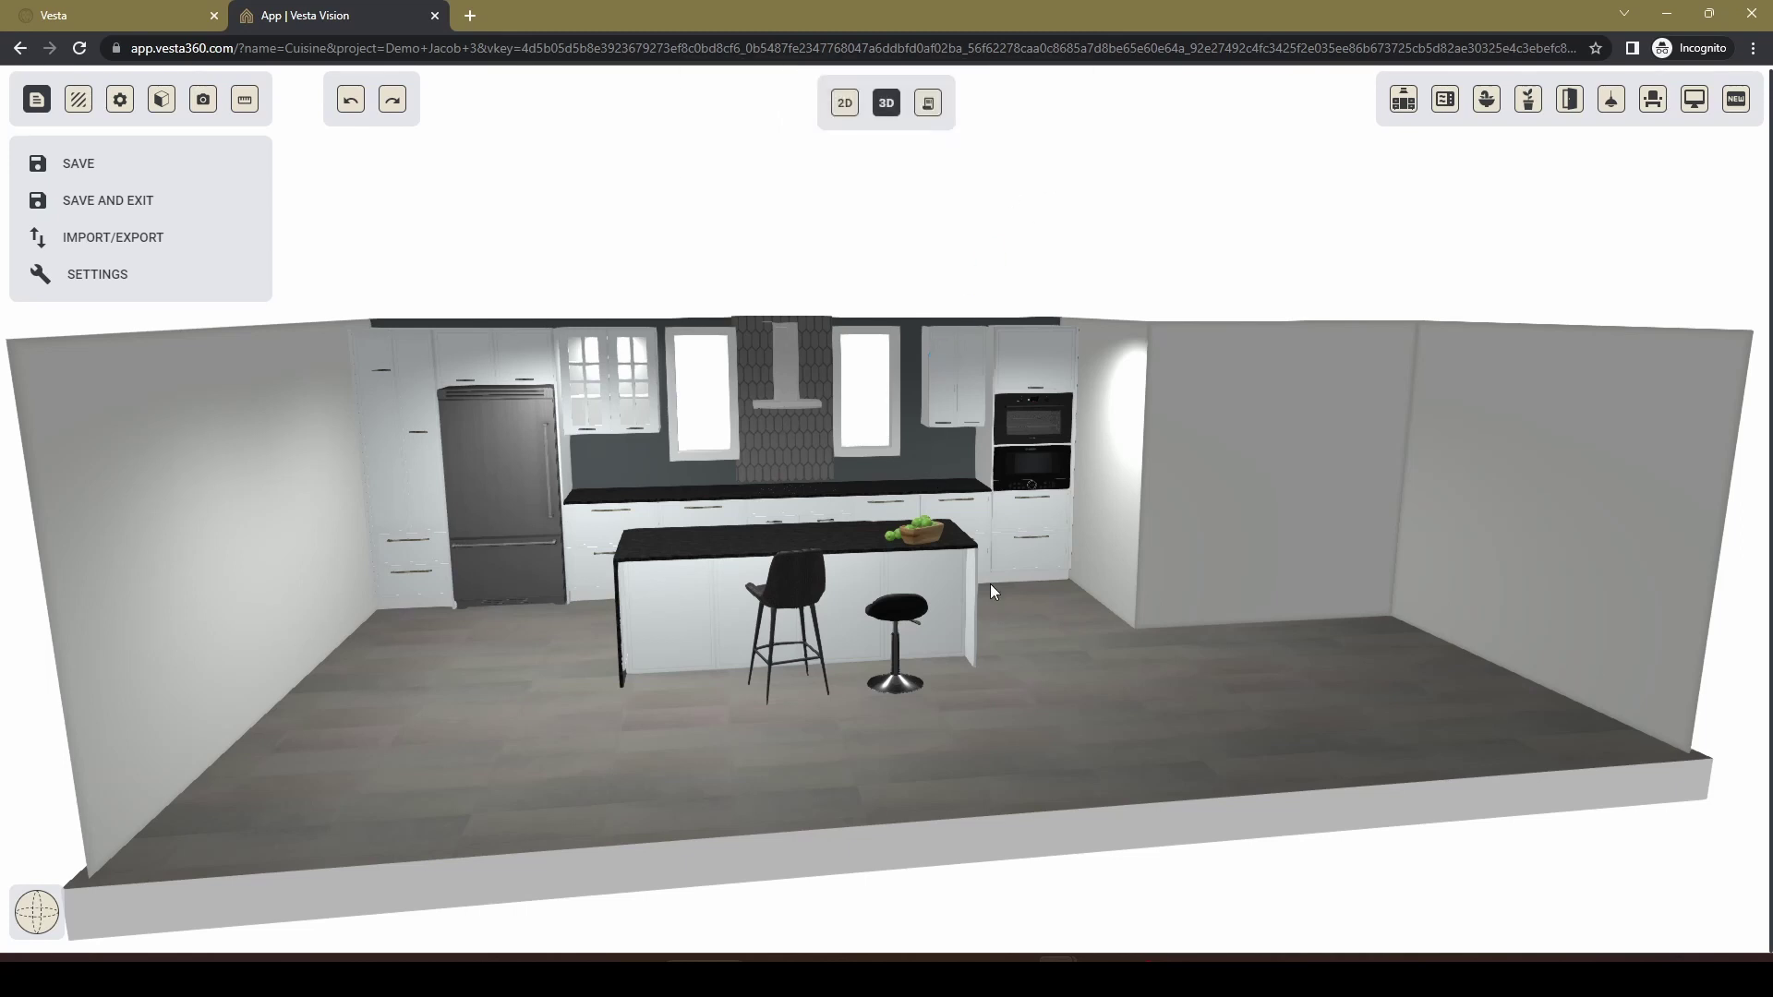
Change the exterior doors of the two-door upper cabinet beside the wall ovens to MDF 2x2 Glass in 300 Classic White Blanc.
scroll(990, 583, up, 5)
scroll(909, 495, up, 8)
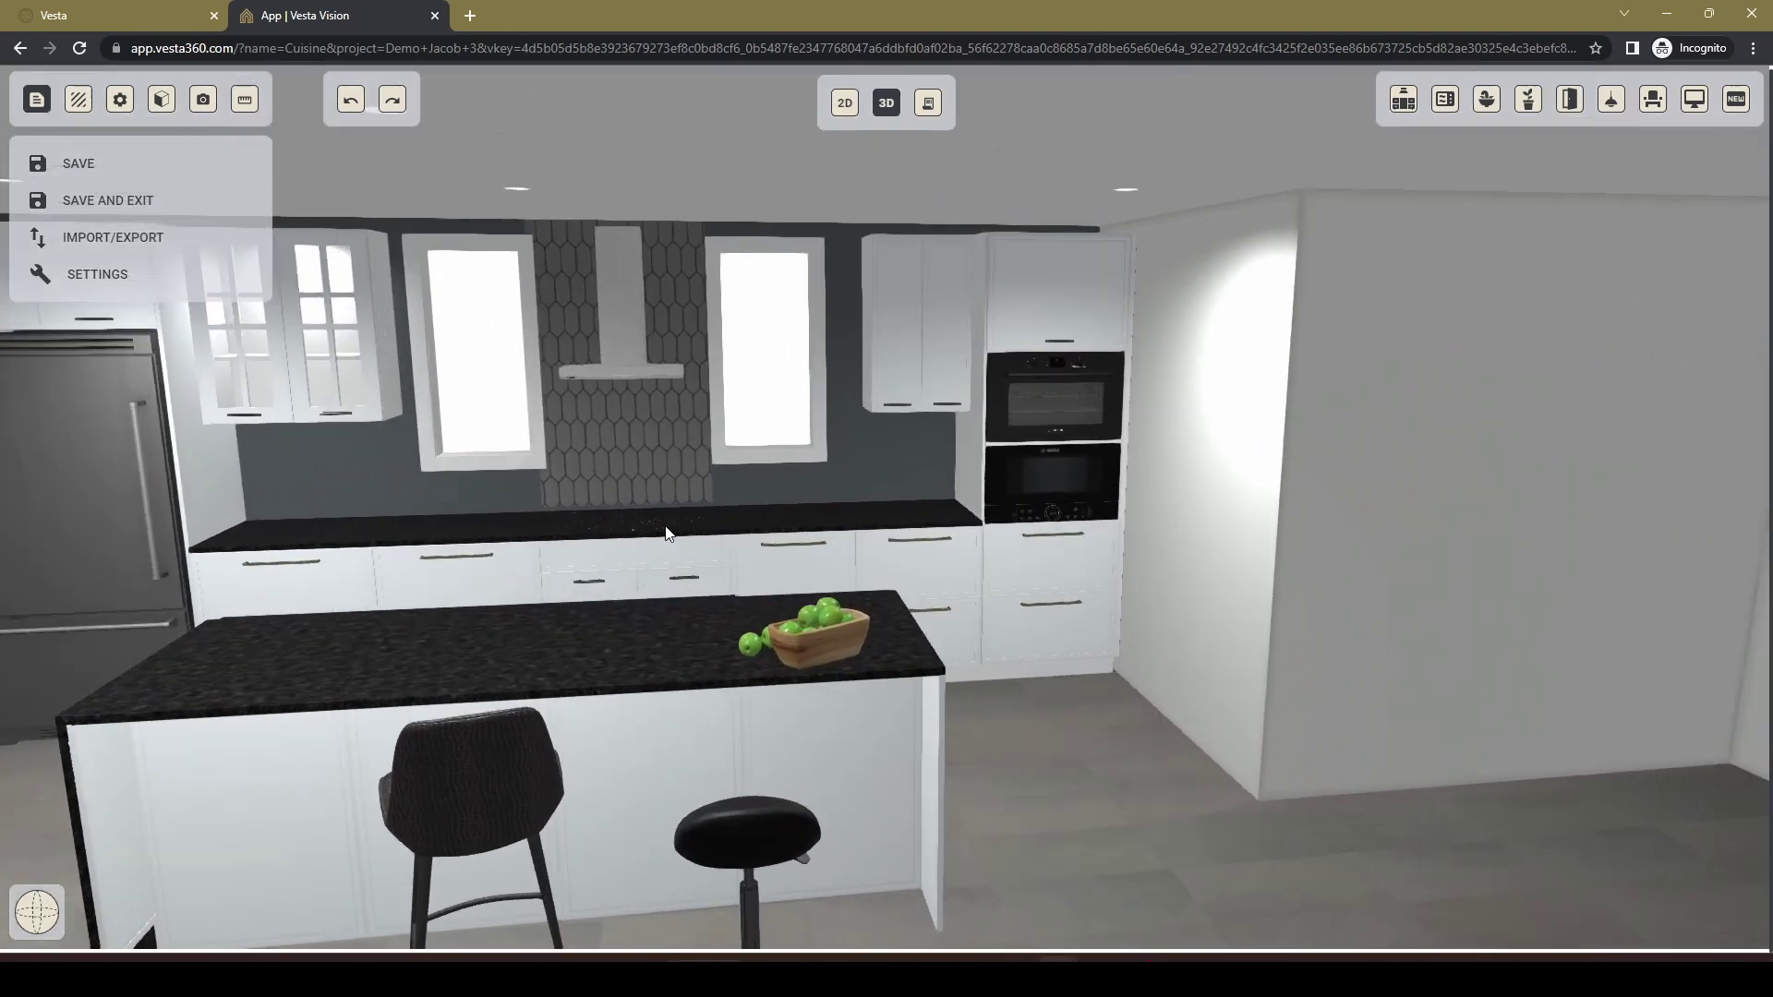
right_drag(914, 309, 835, 343)
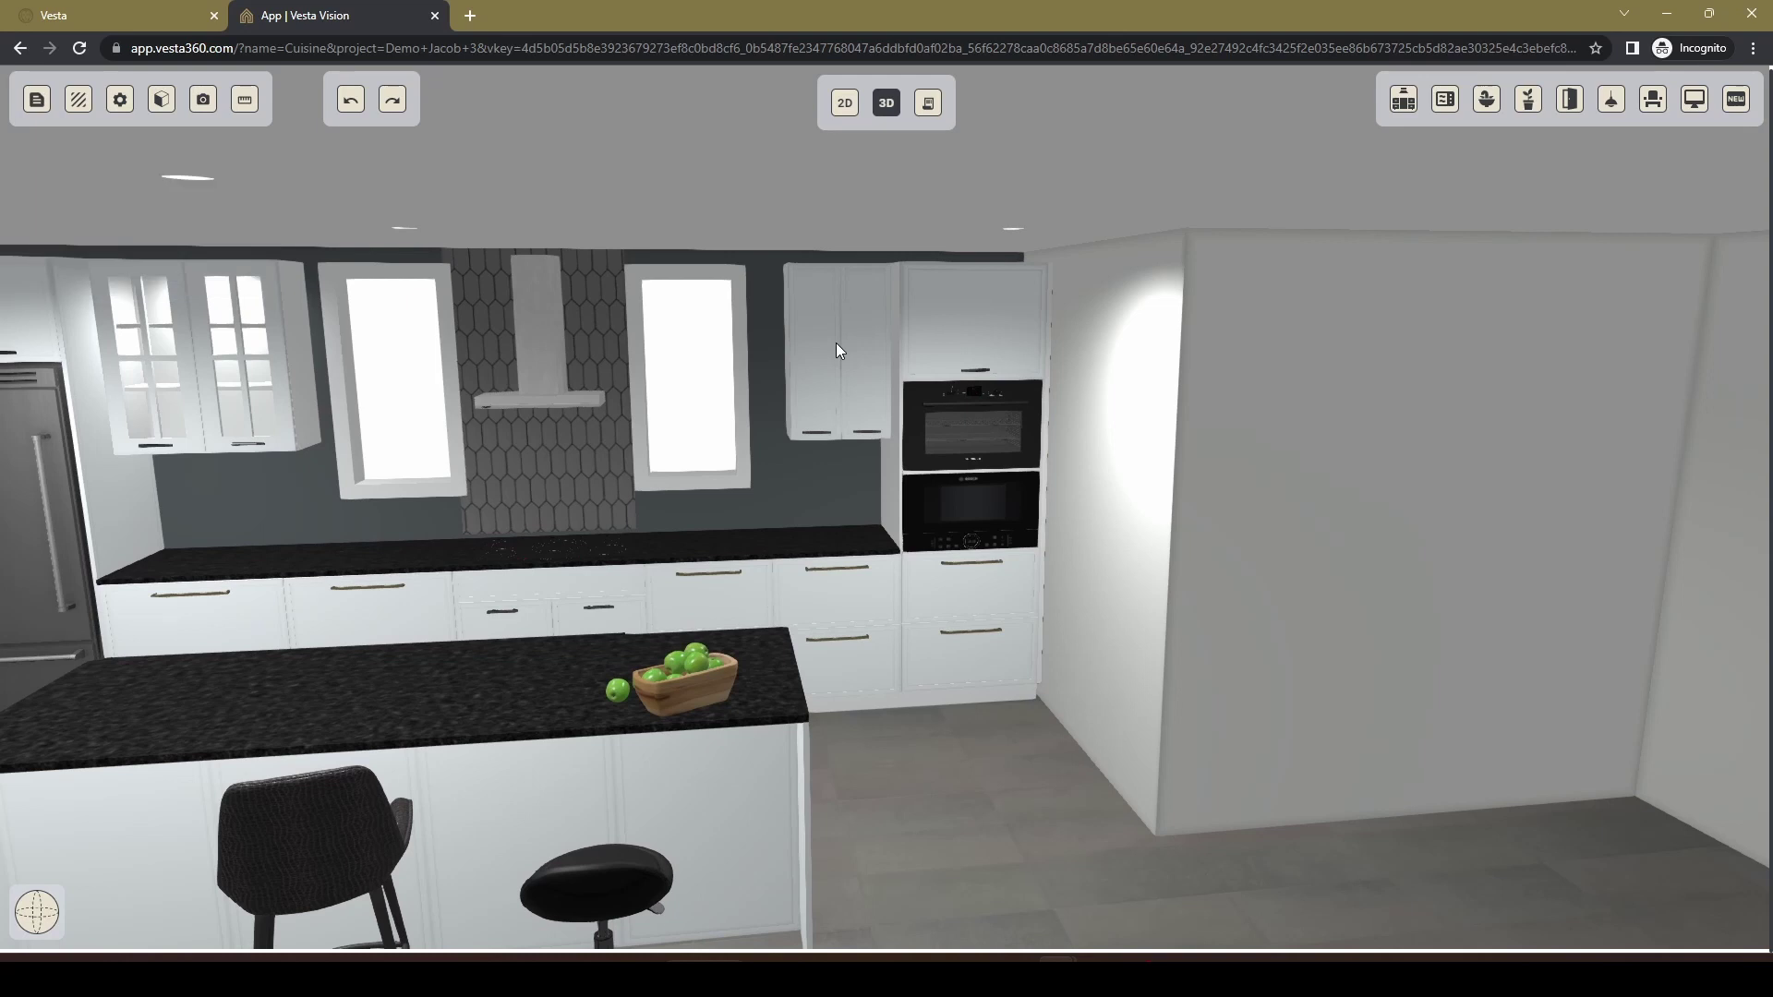
click(836, 343)
click(891, 263)
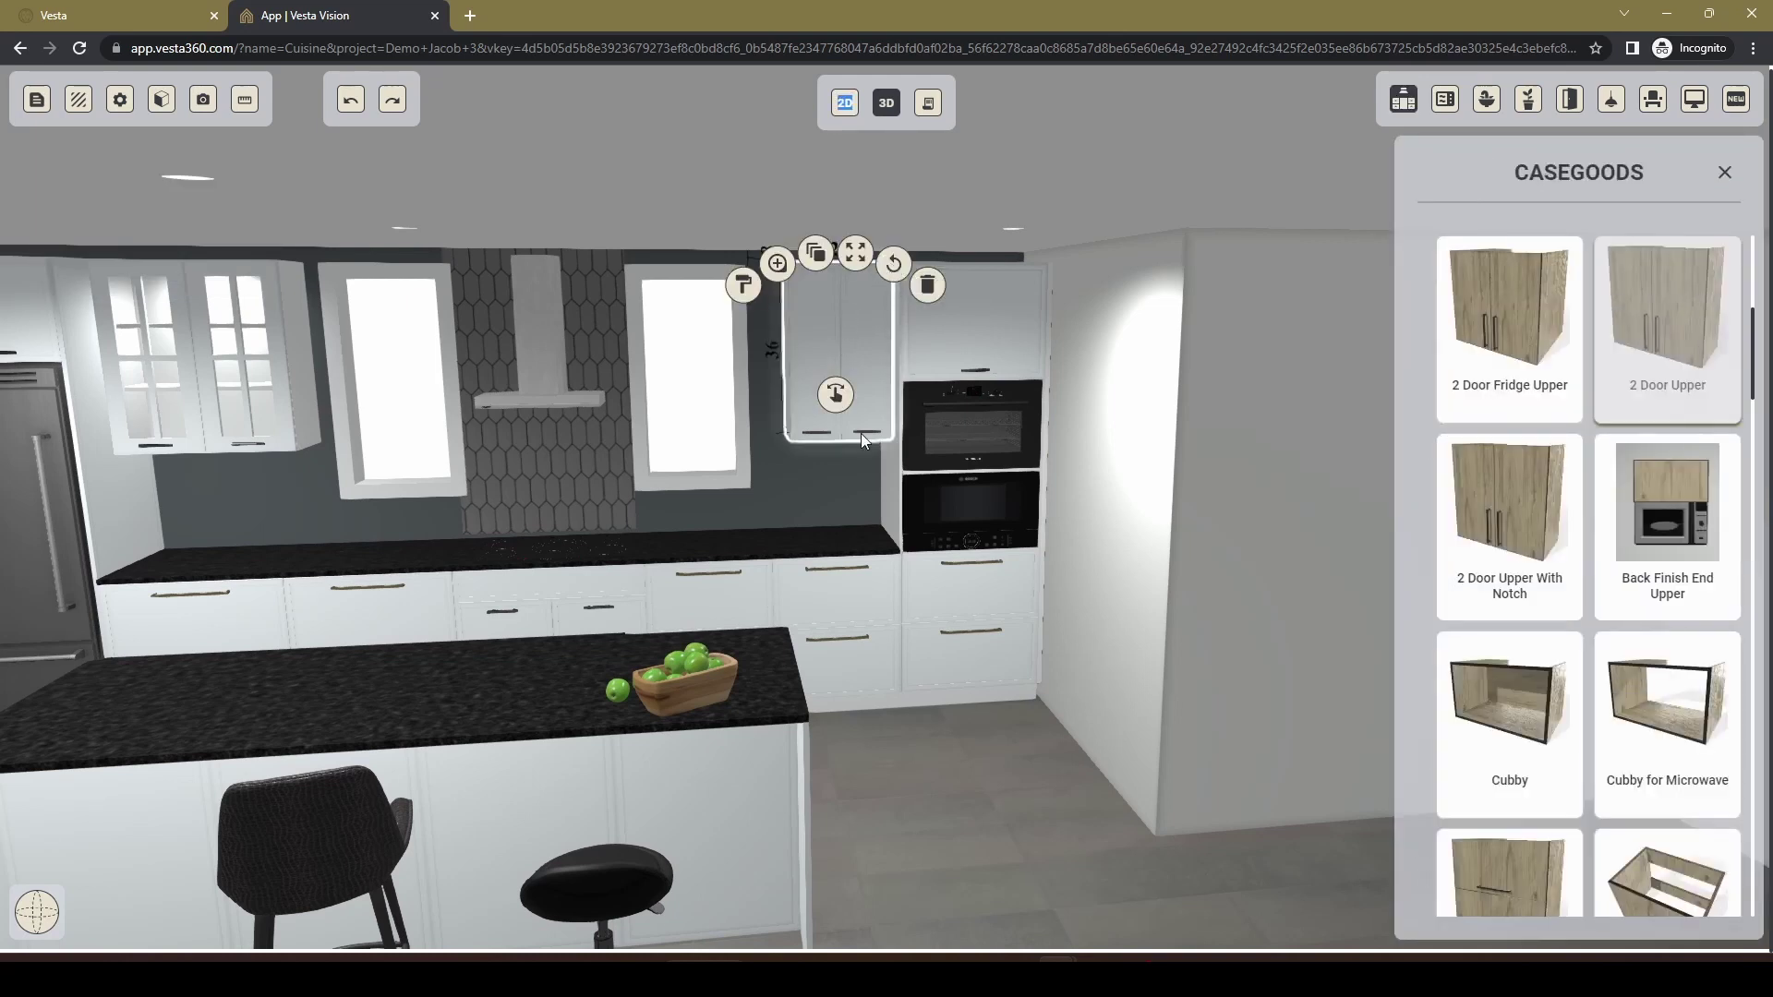
click(833, 338)
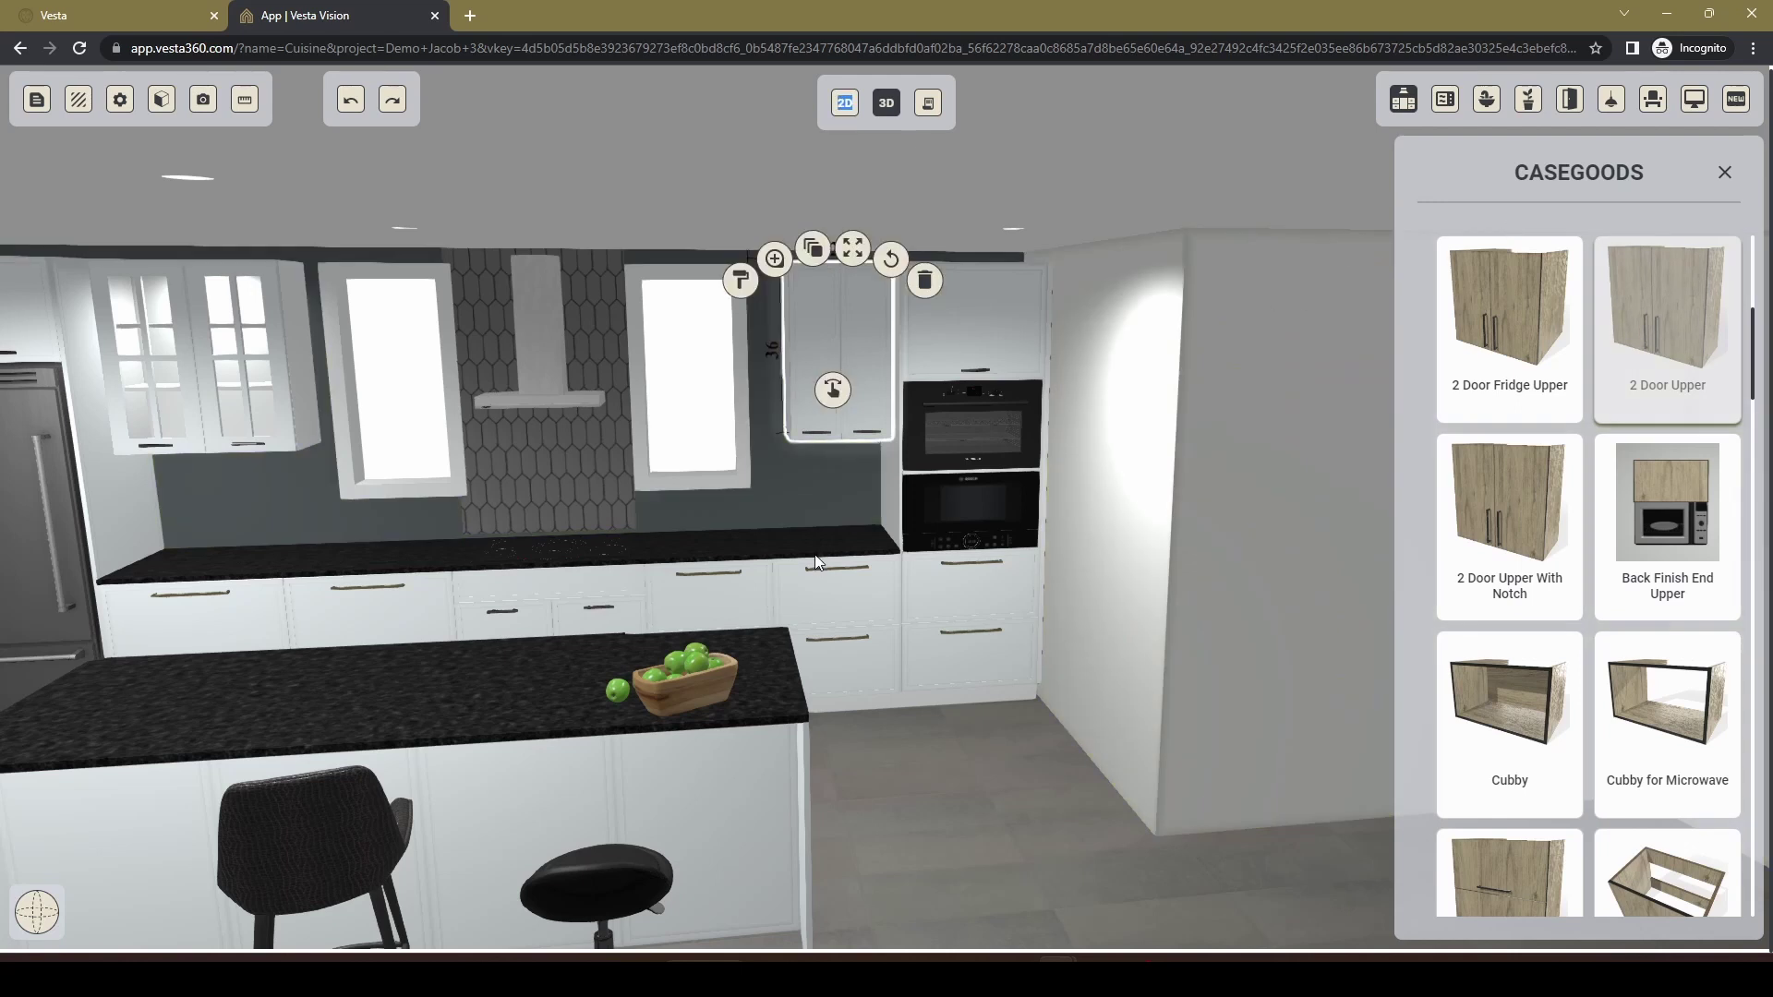
click(833, 504)
click(865, 373)
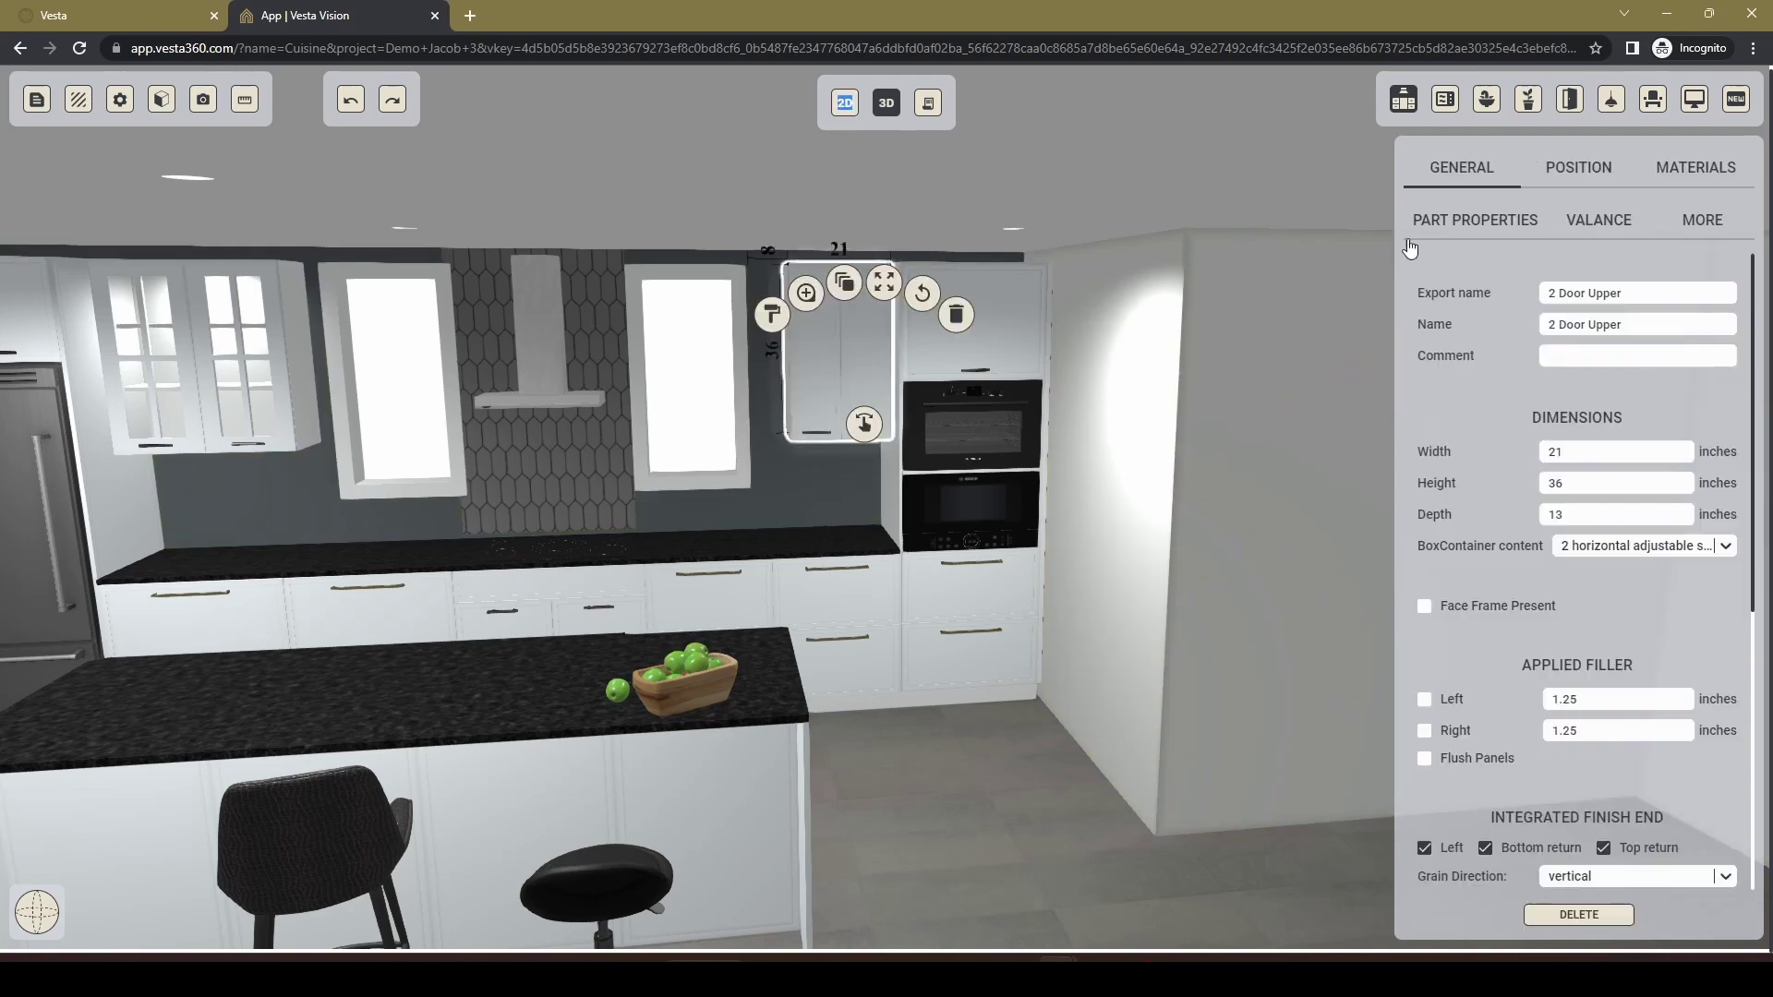
click(1497, 224)
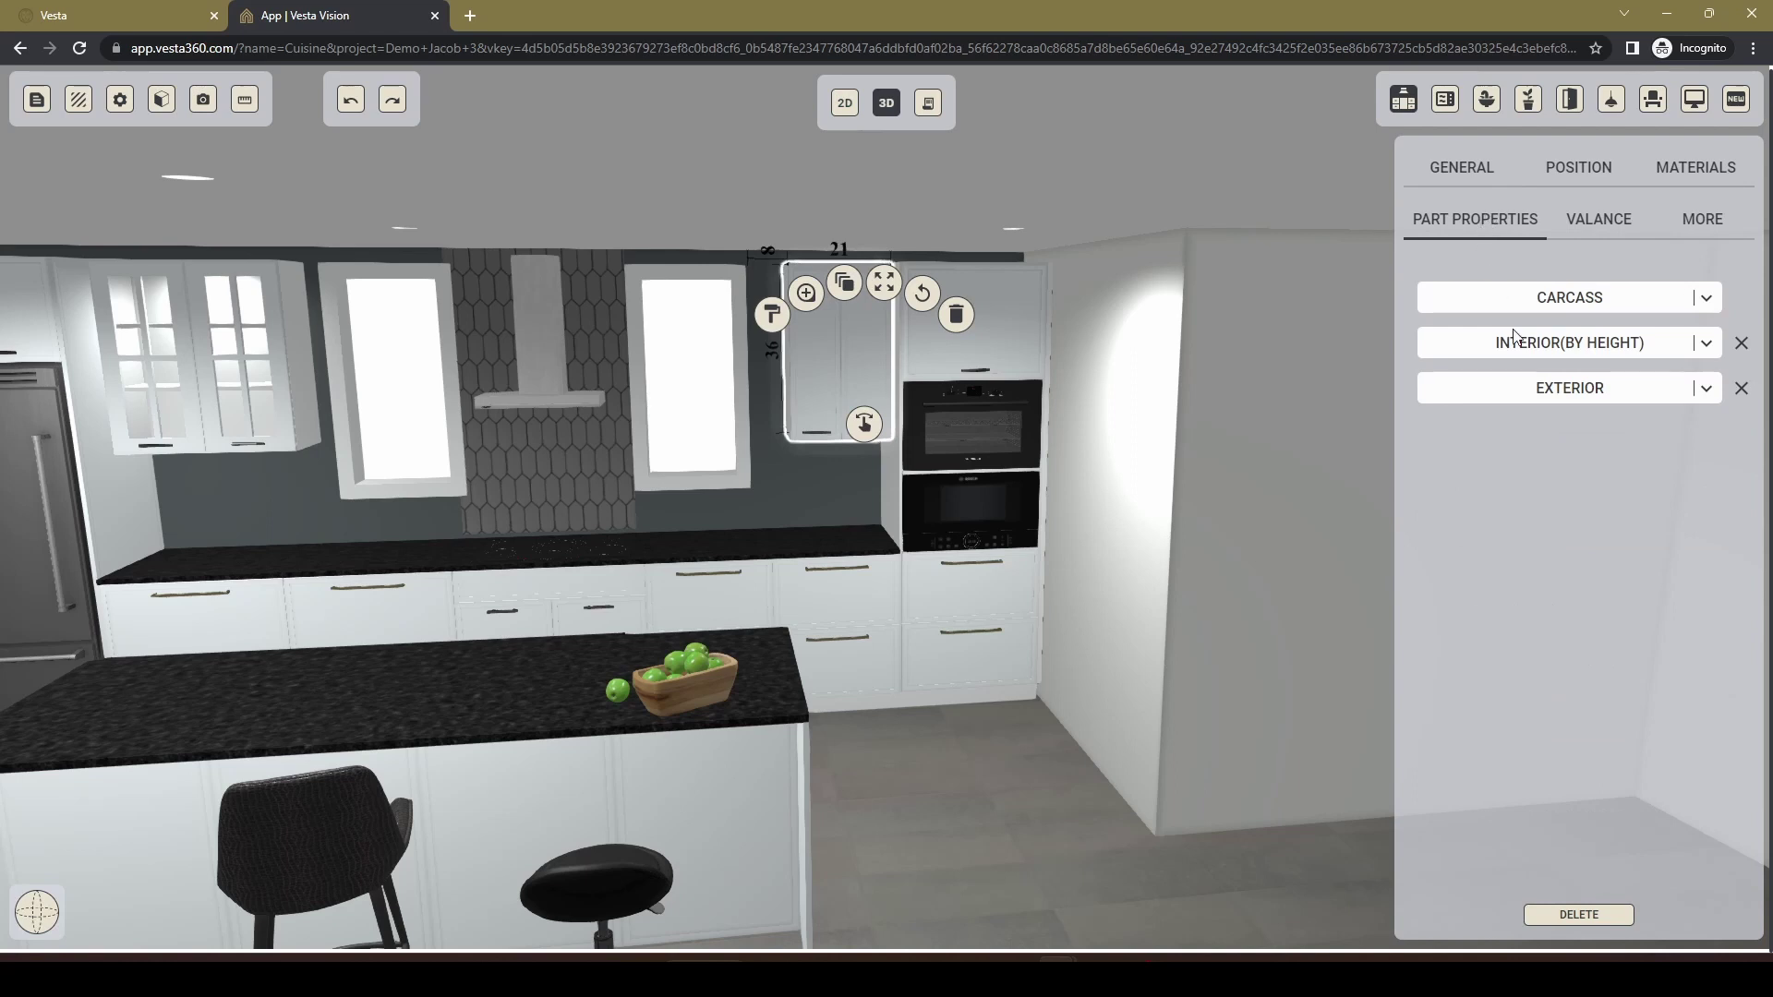
click(1570, 388)
click(1551, 443)
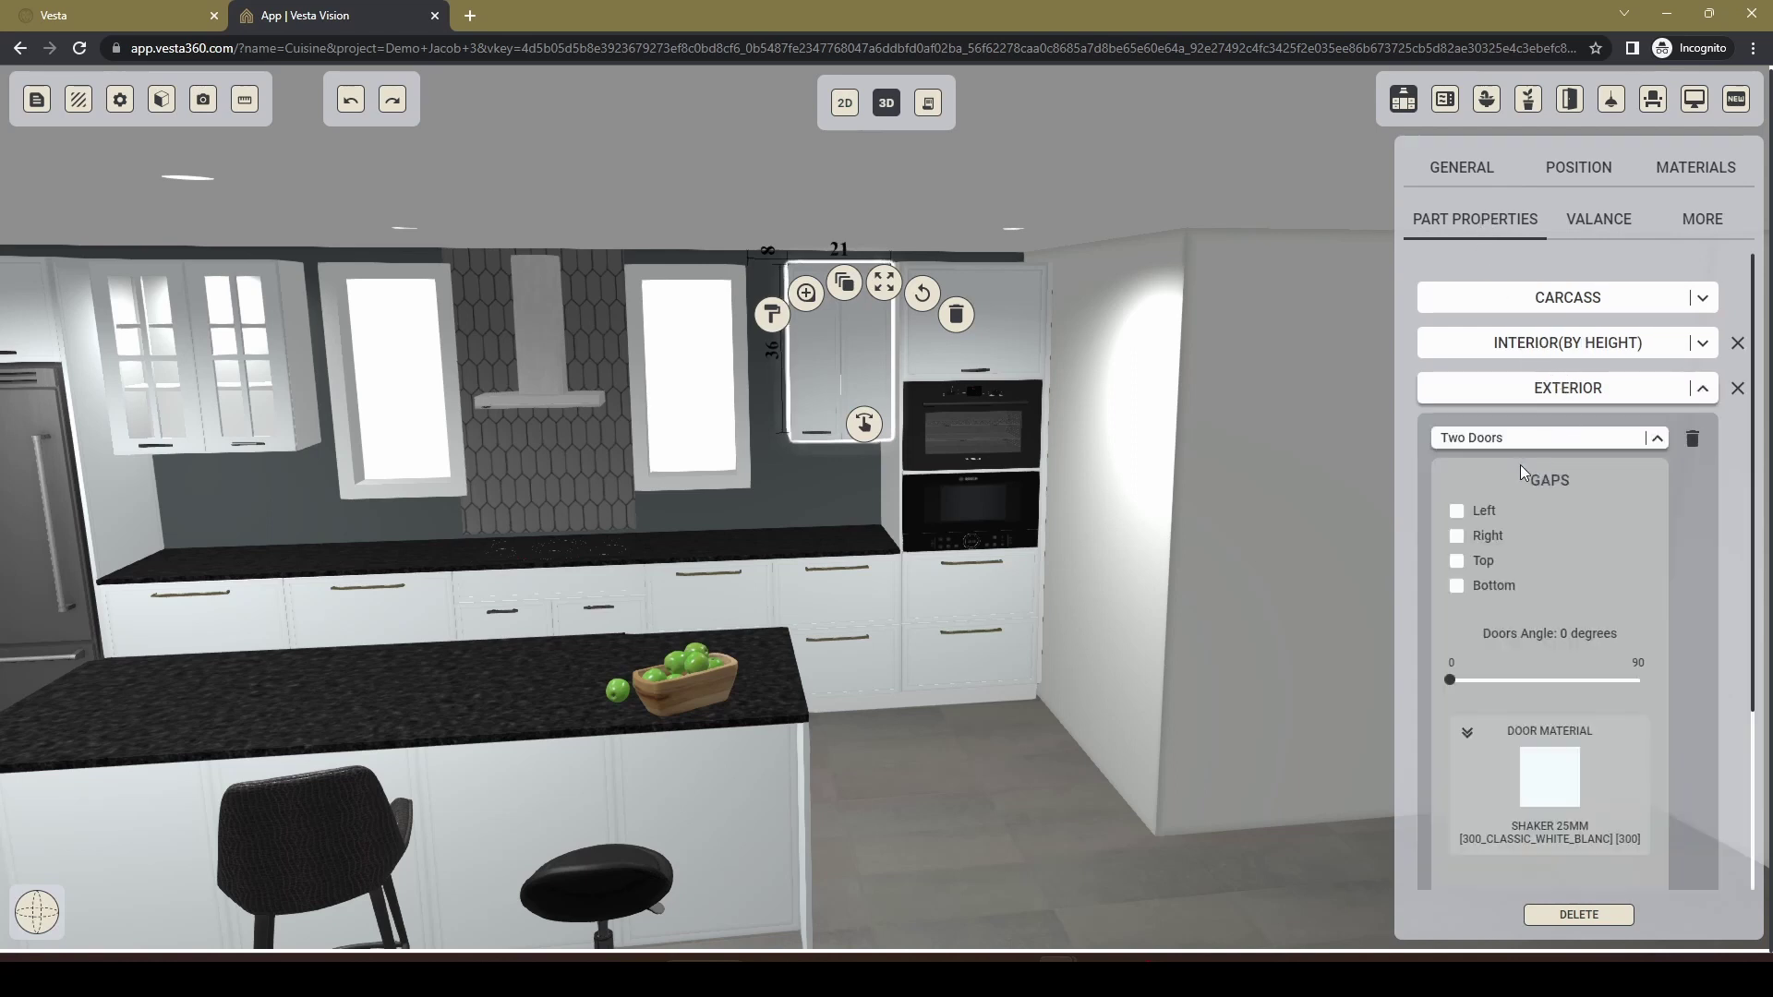
scroll(1515, 693, down, 1)
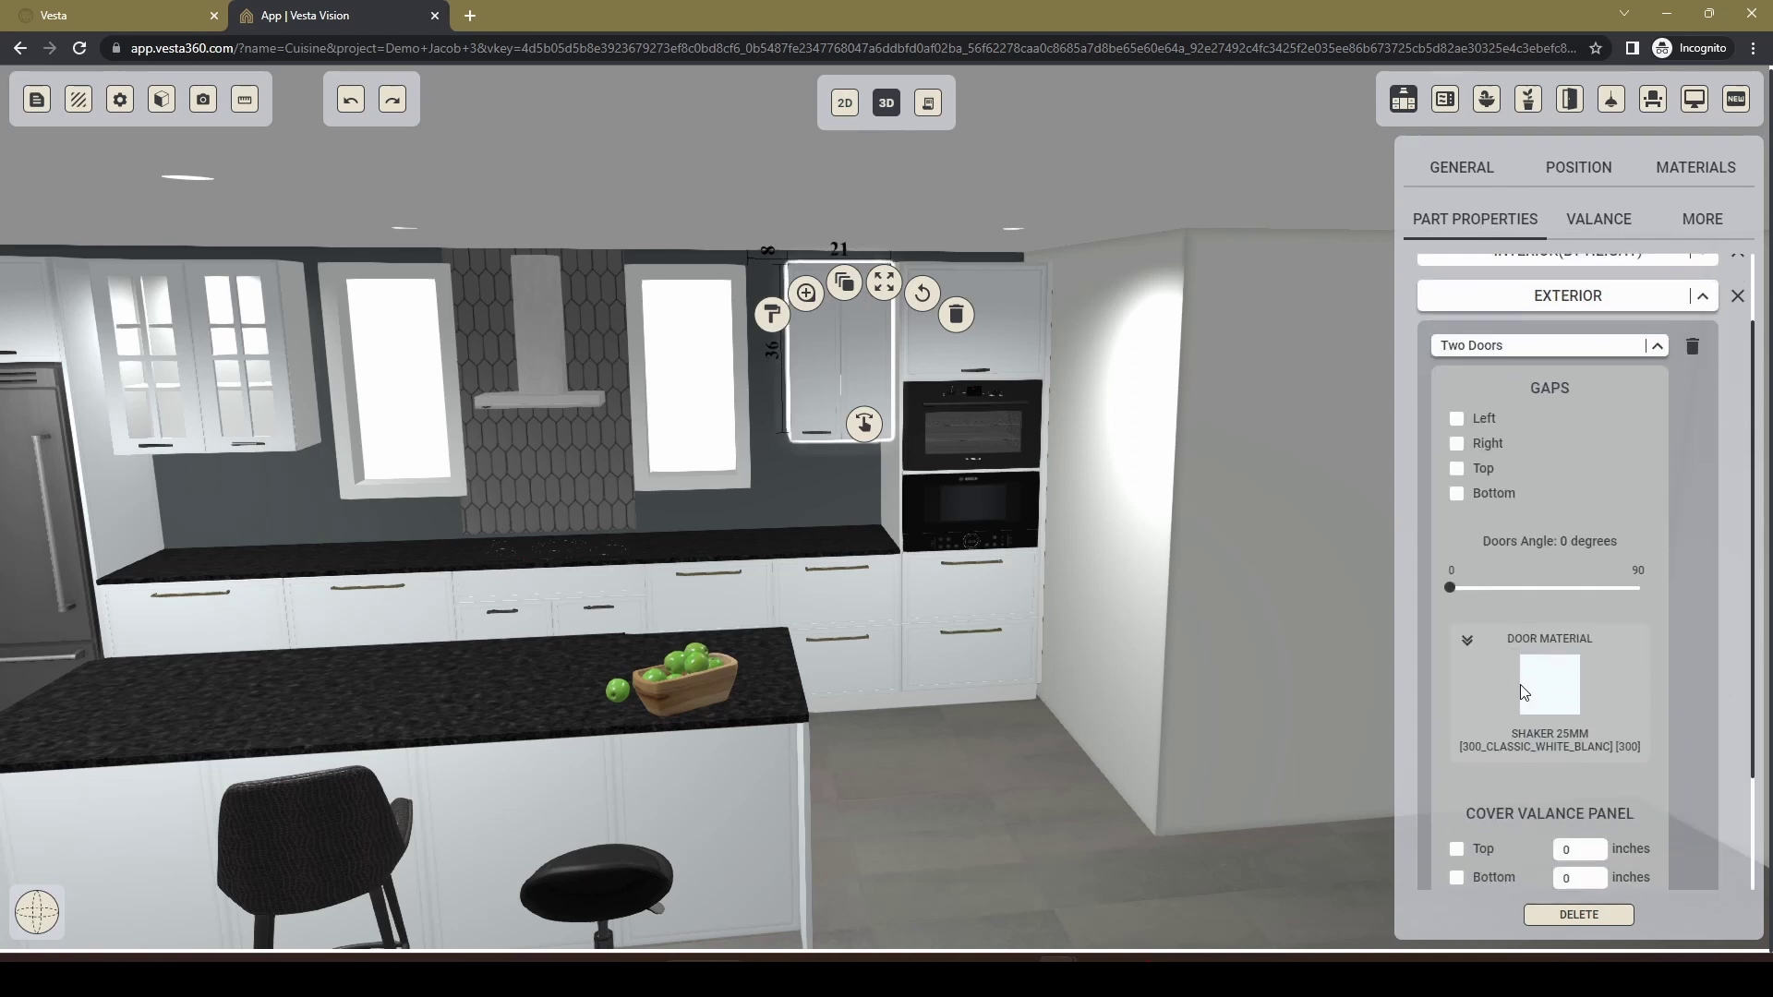
click(1548, 685)
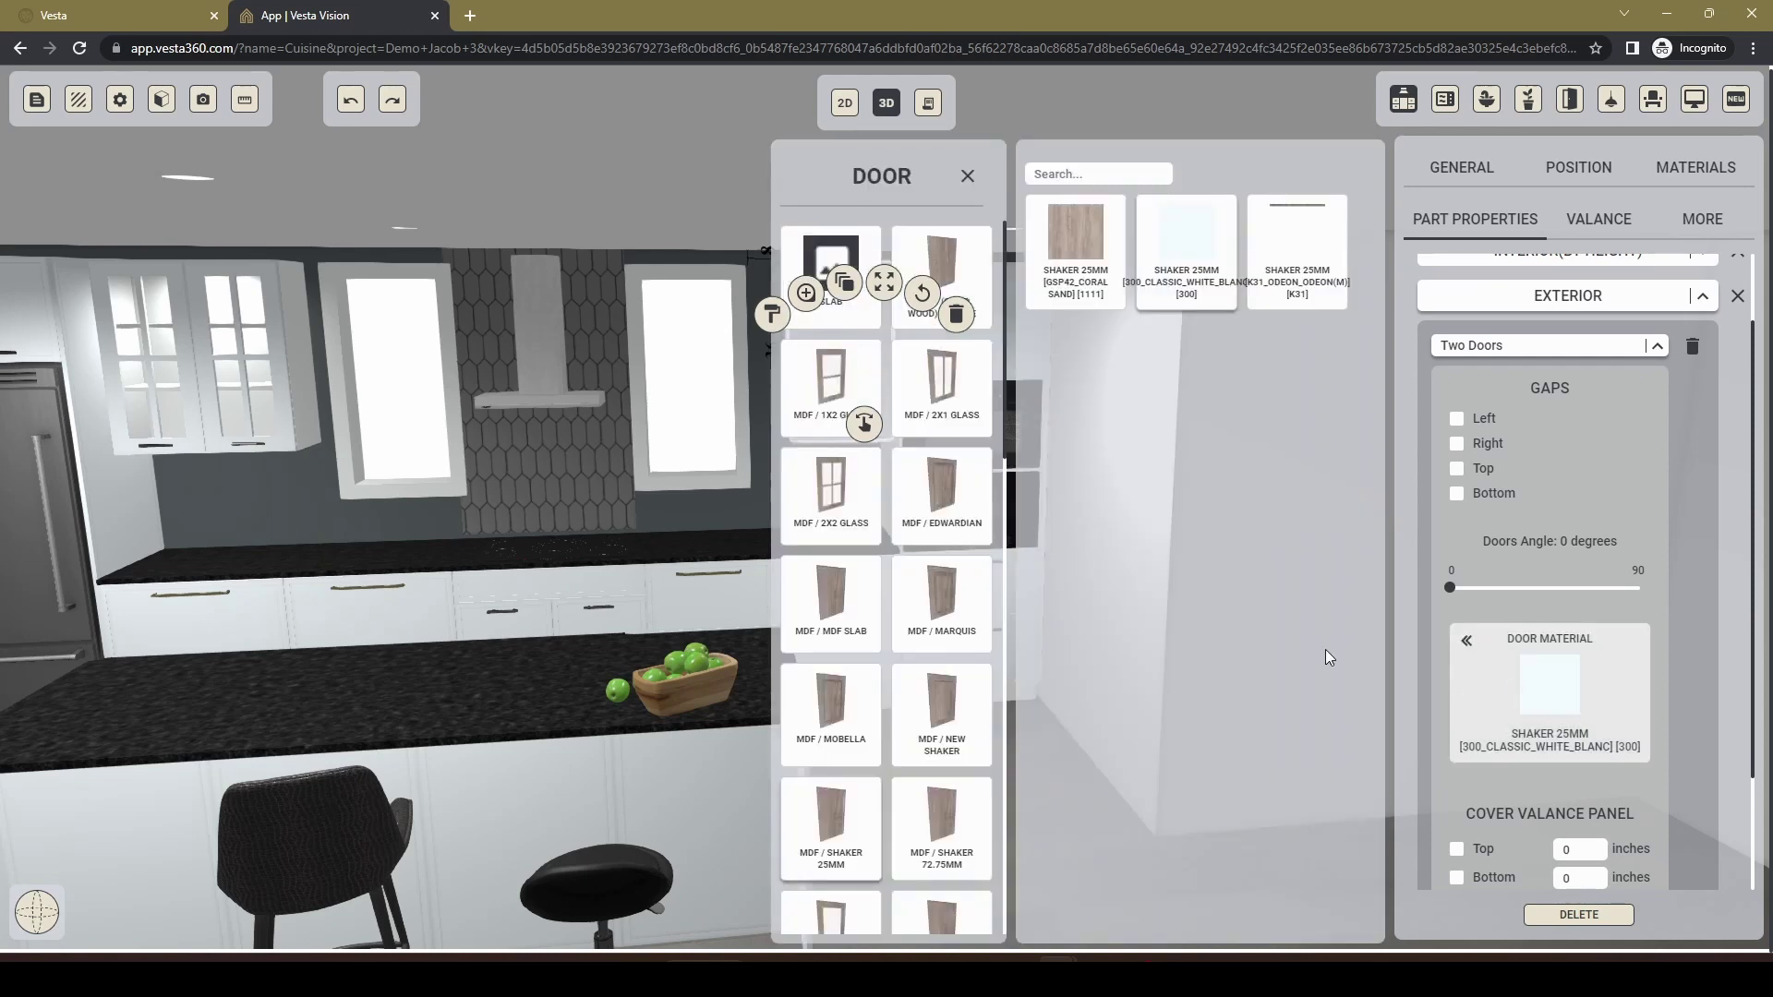
click(826, 496)
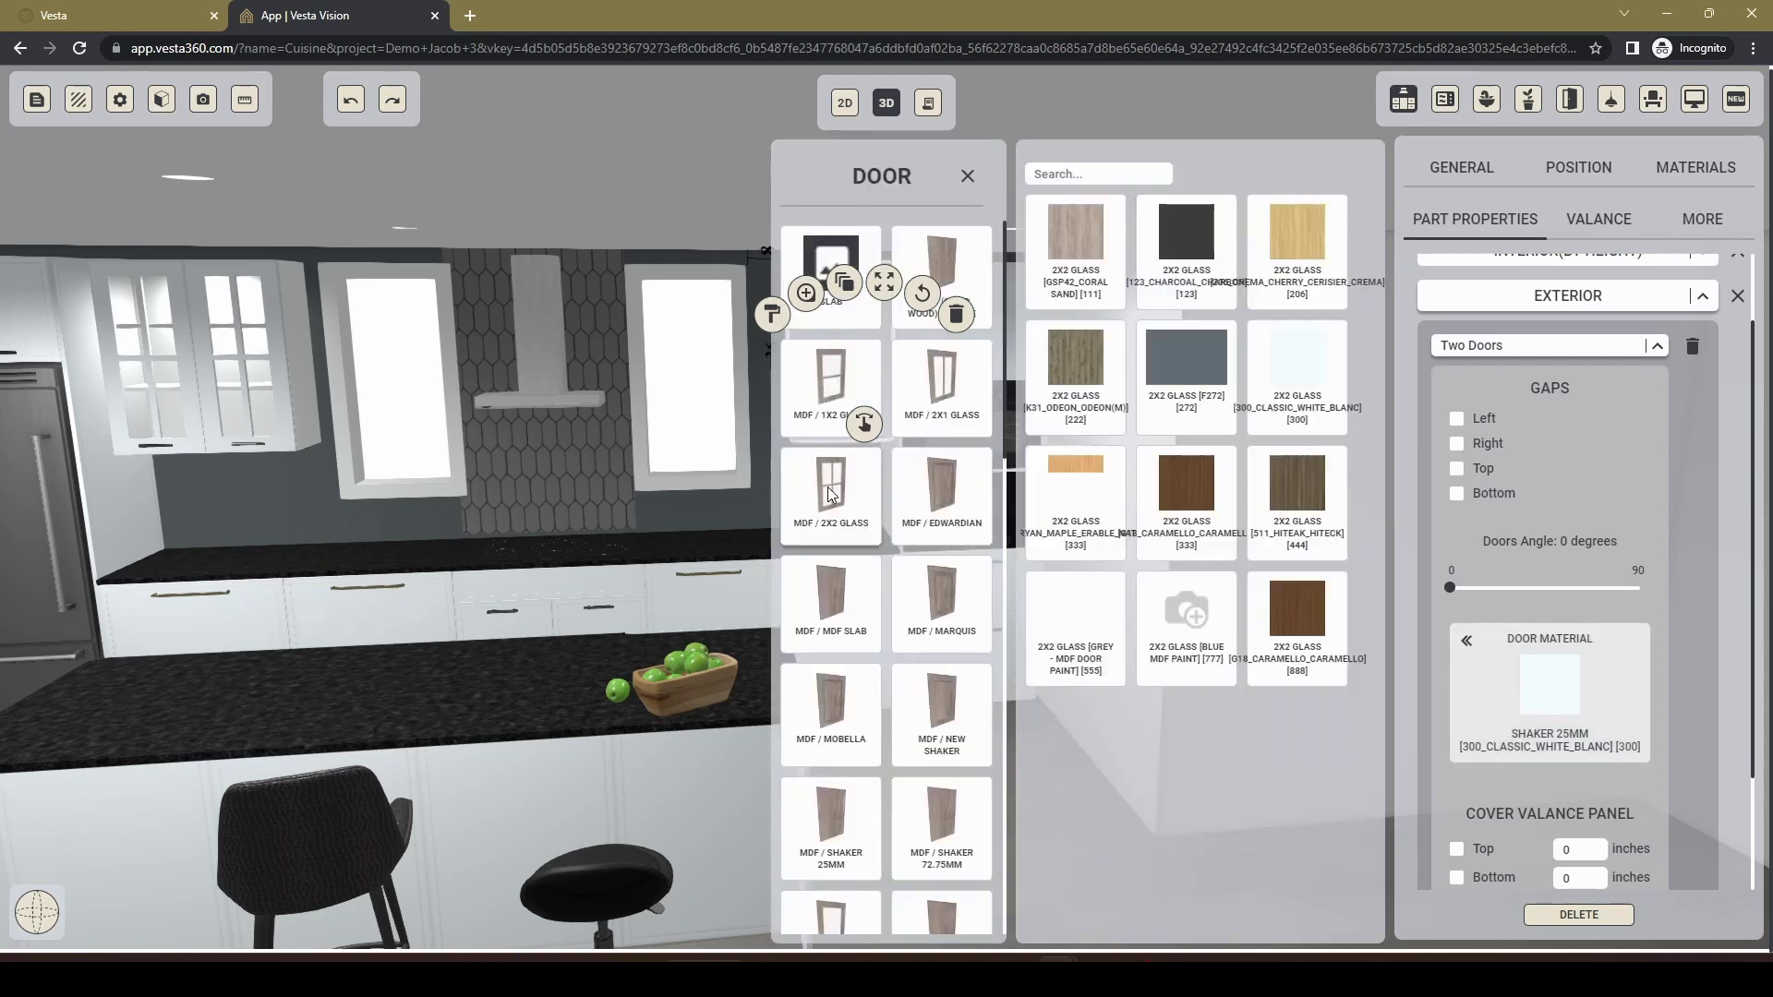
click(1302, 369)
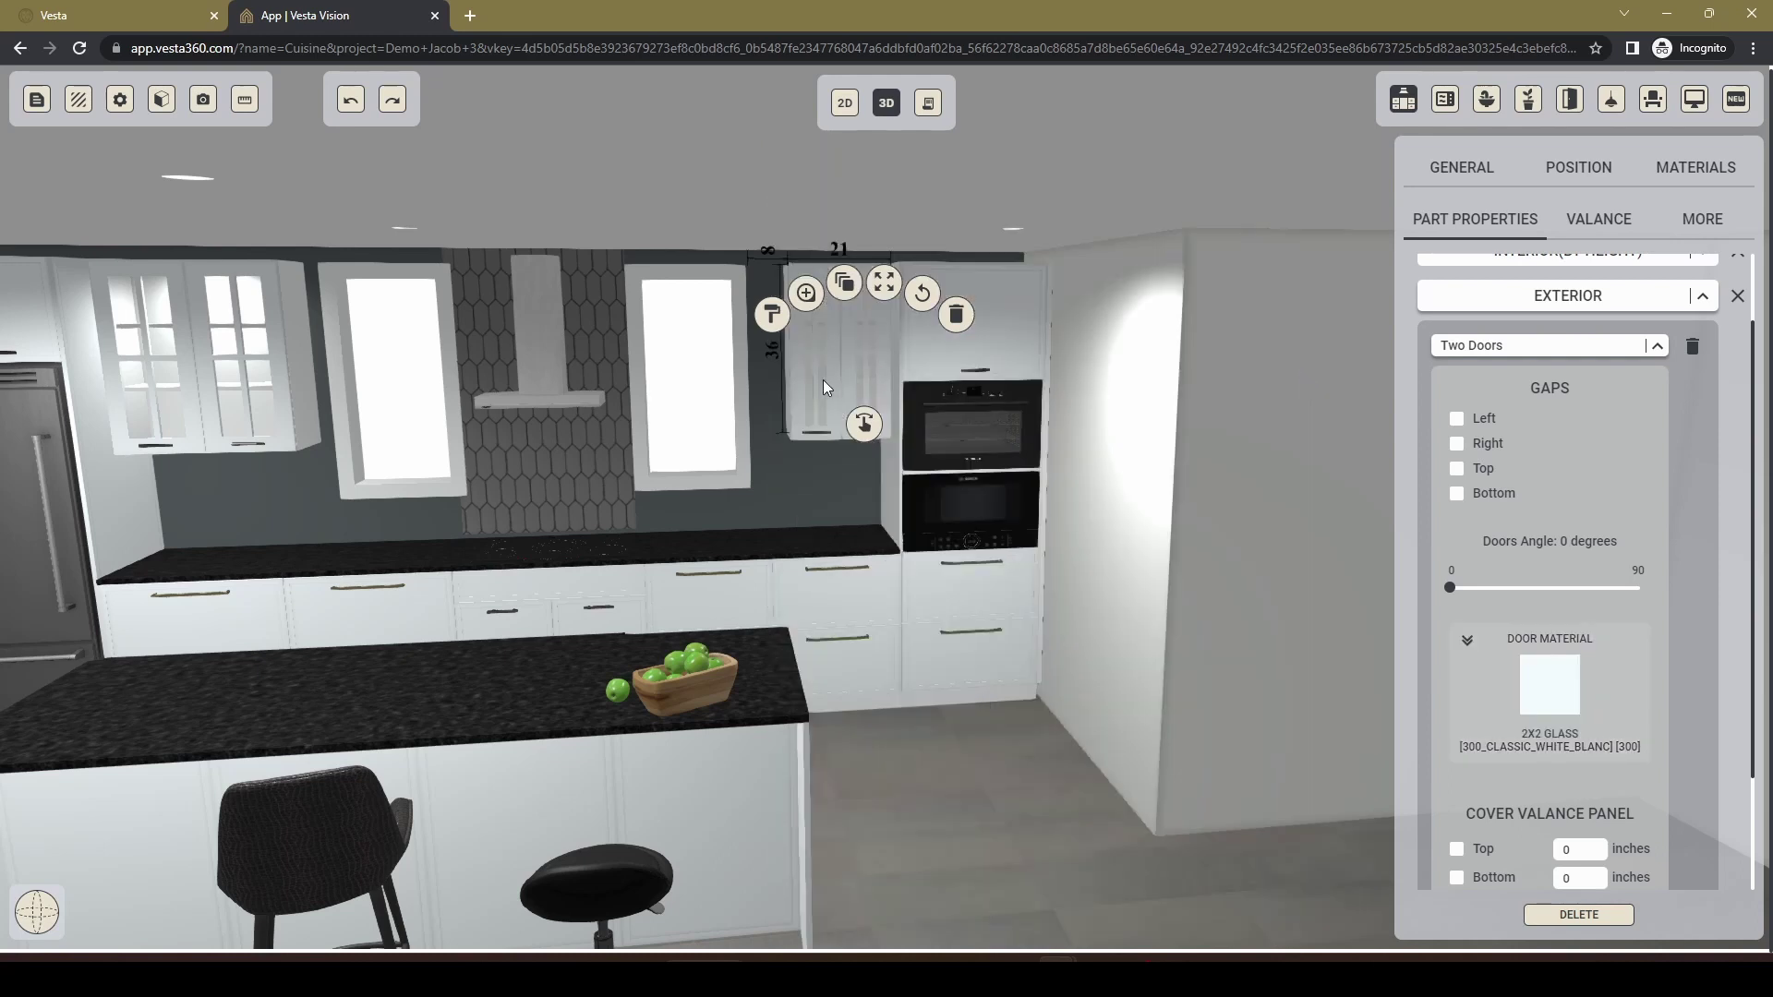
Set the width of the glass-door upper cabinet beside the ovens to 27 inches and deselect it.
click(1477, 180)
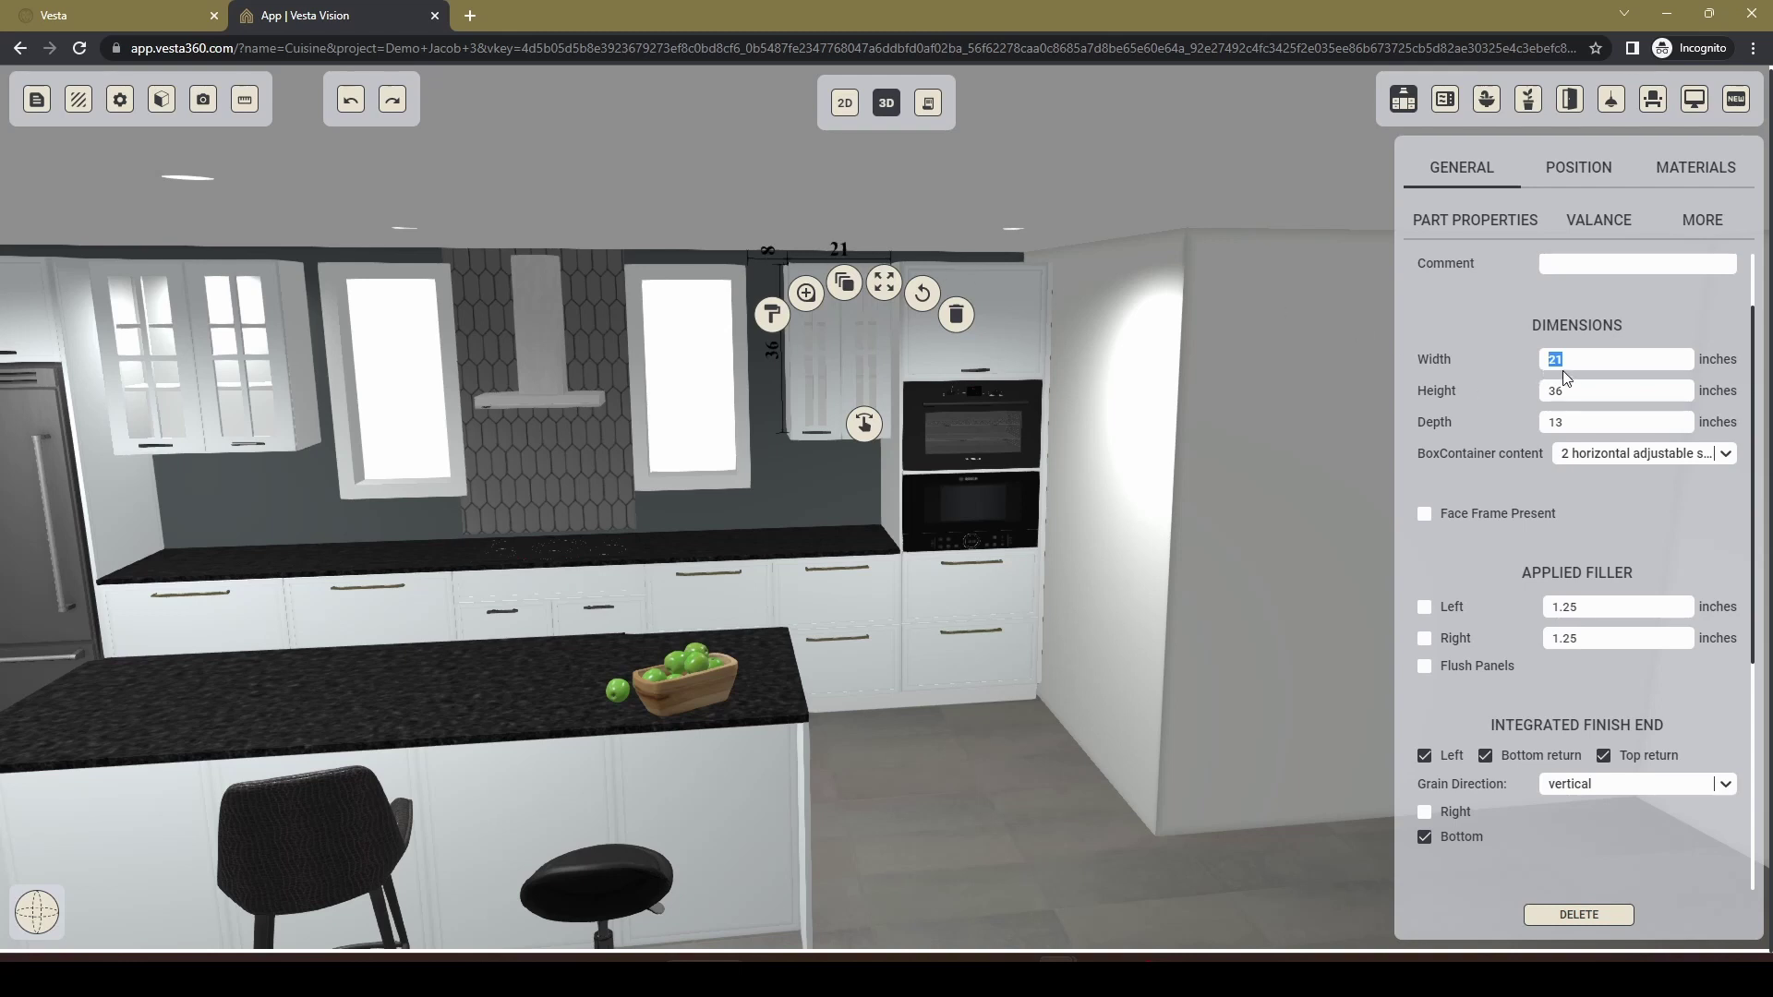
text(27)
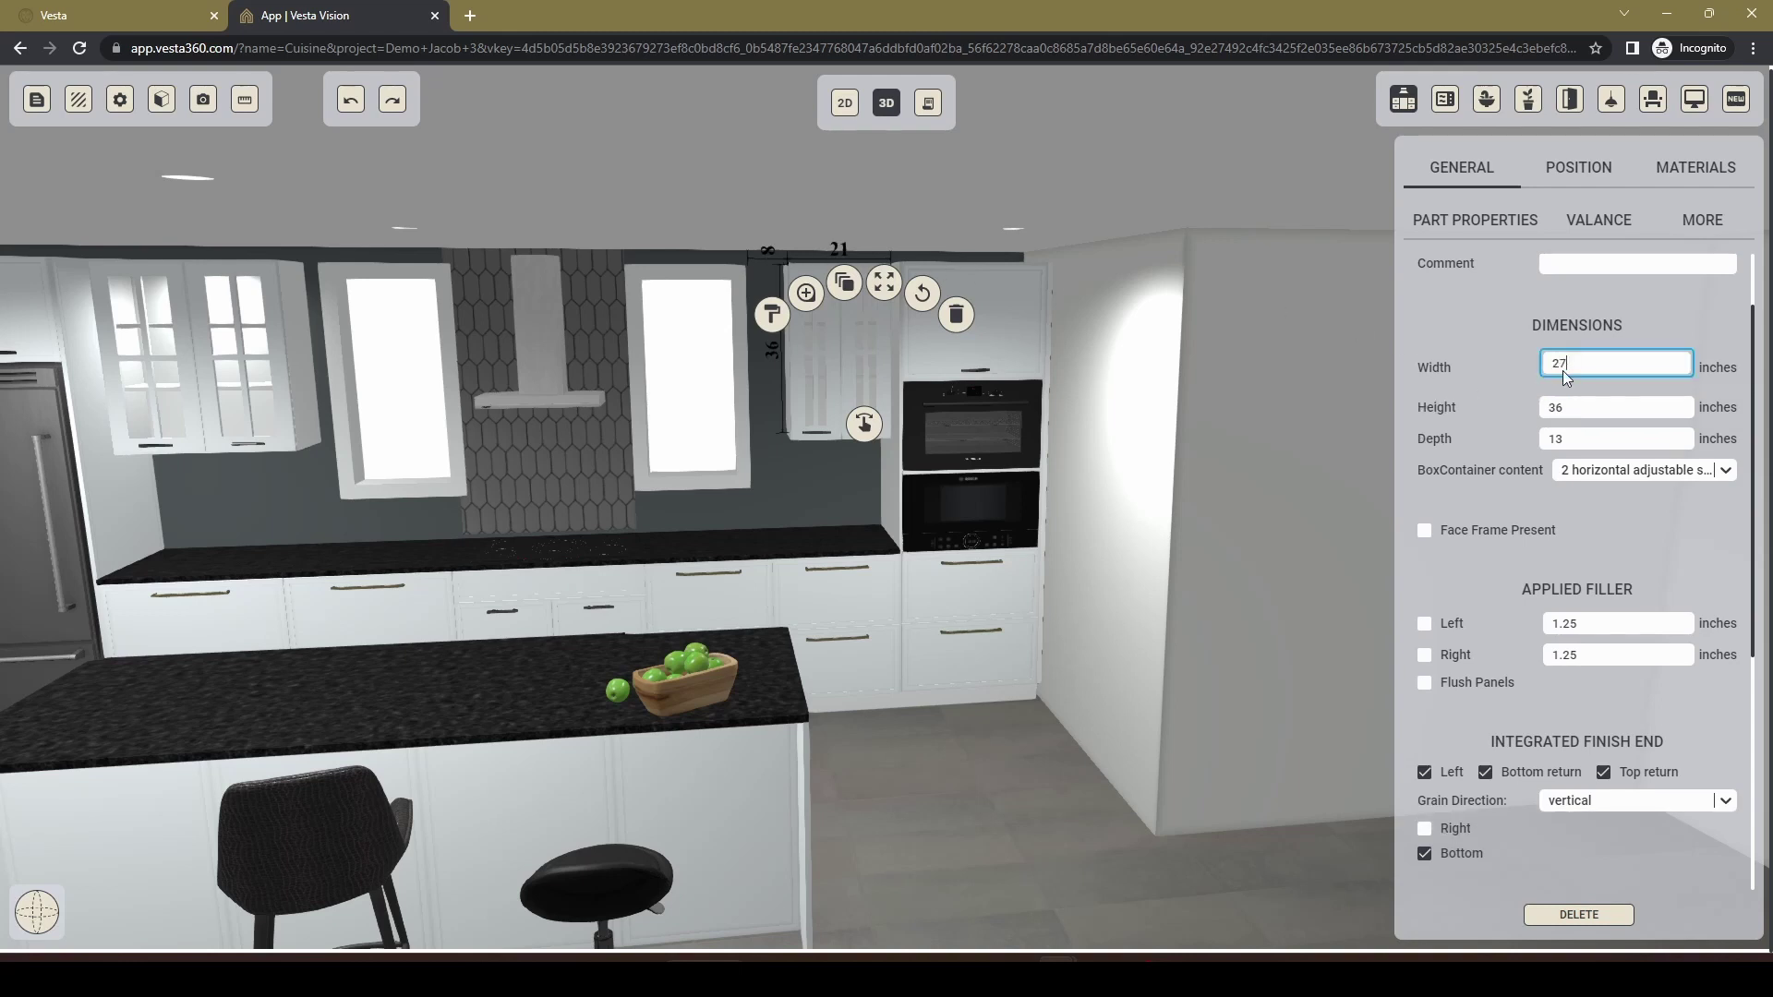
key(Return)
click(813, 505)
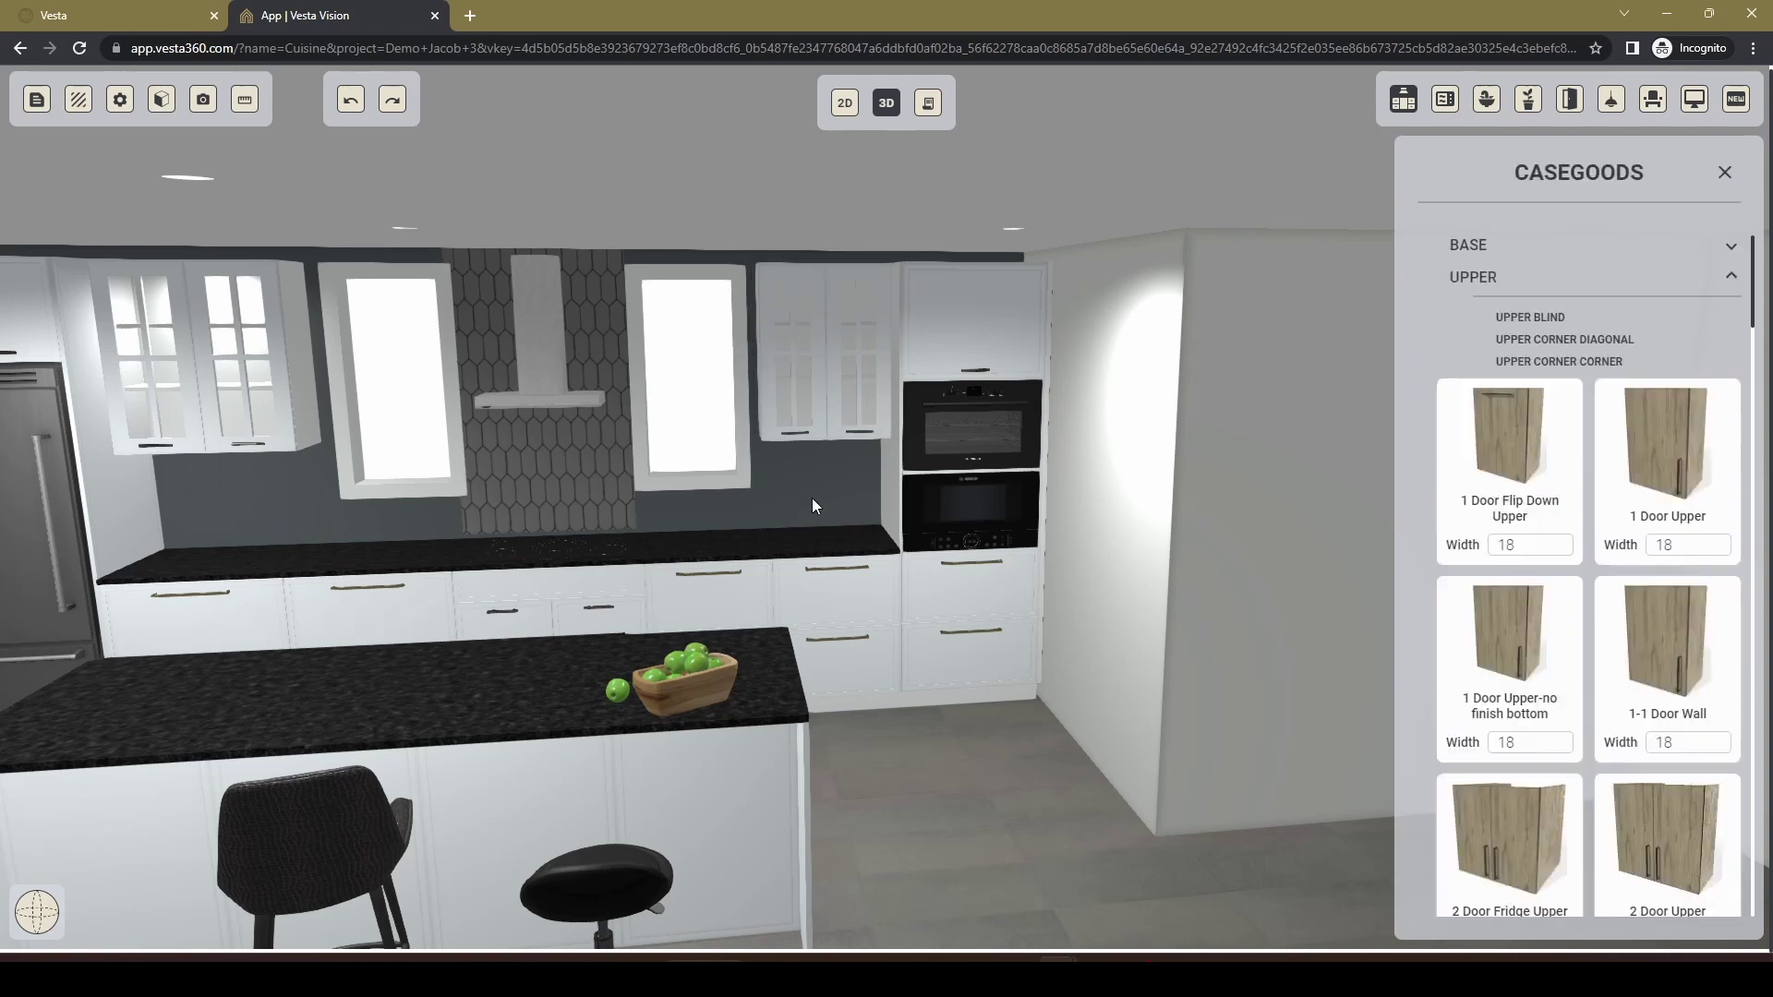
Return to the drawing views and update the main wall elevation from the changed 3D model.
click(926, 104)
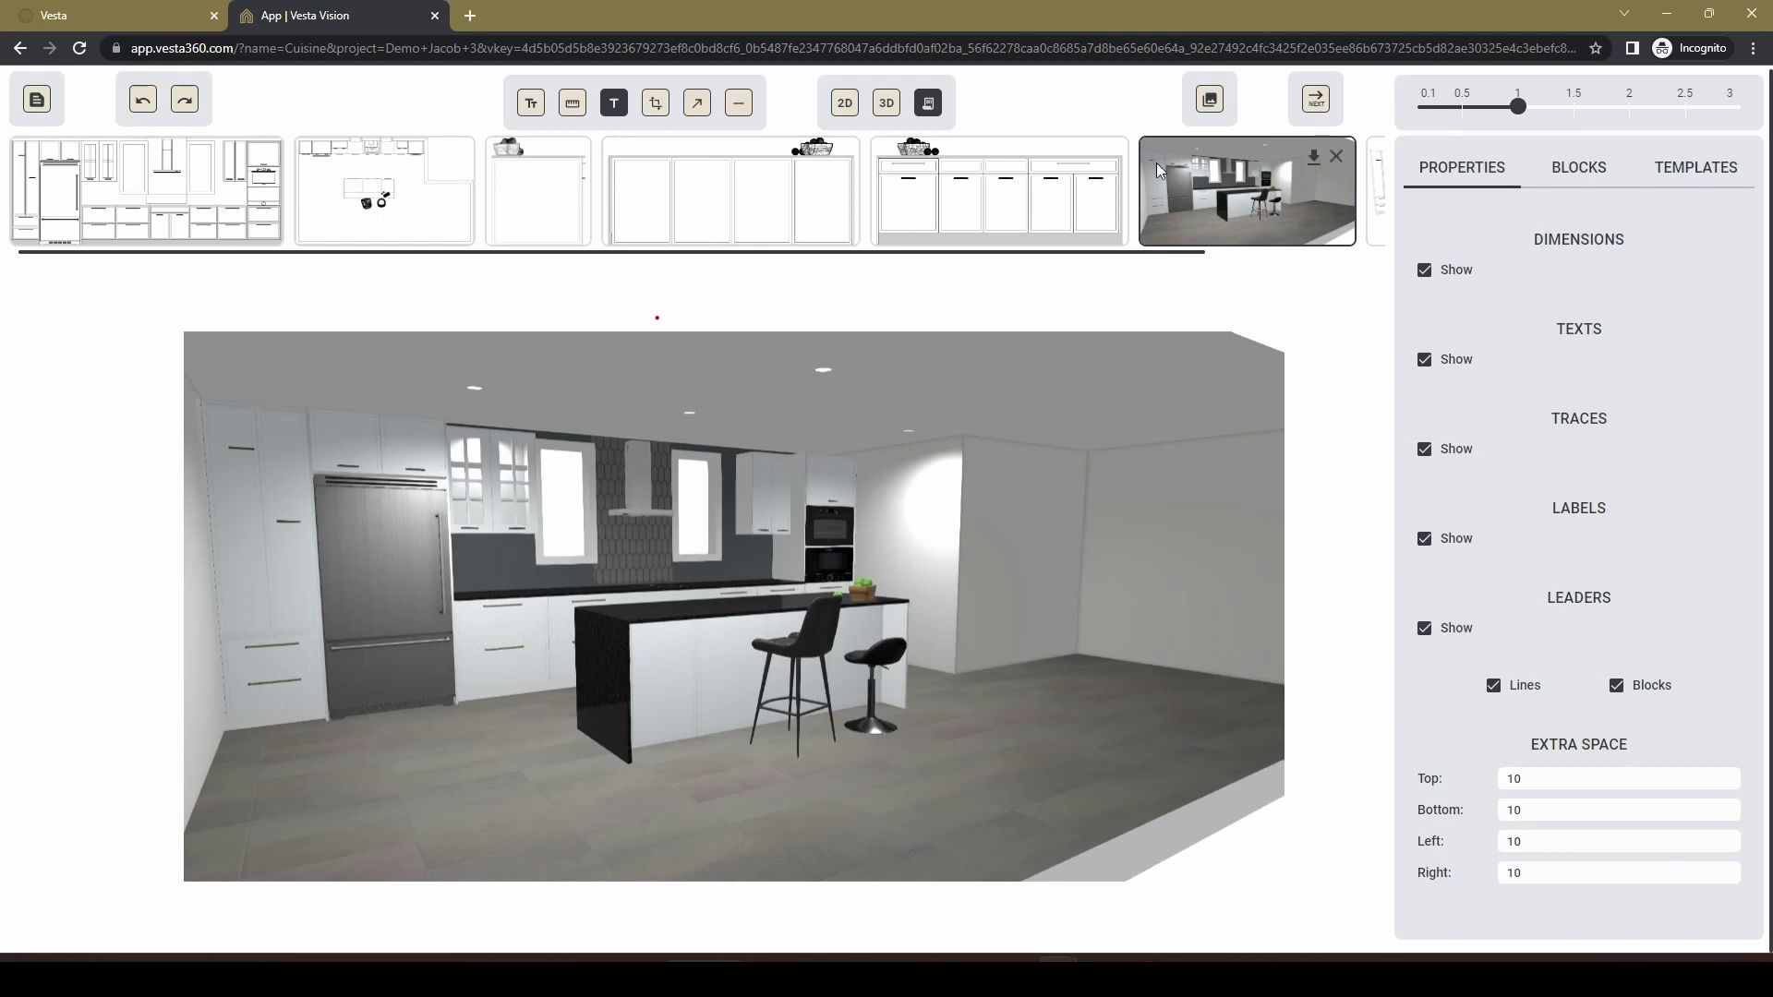
click(166, 209)
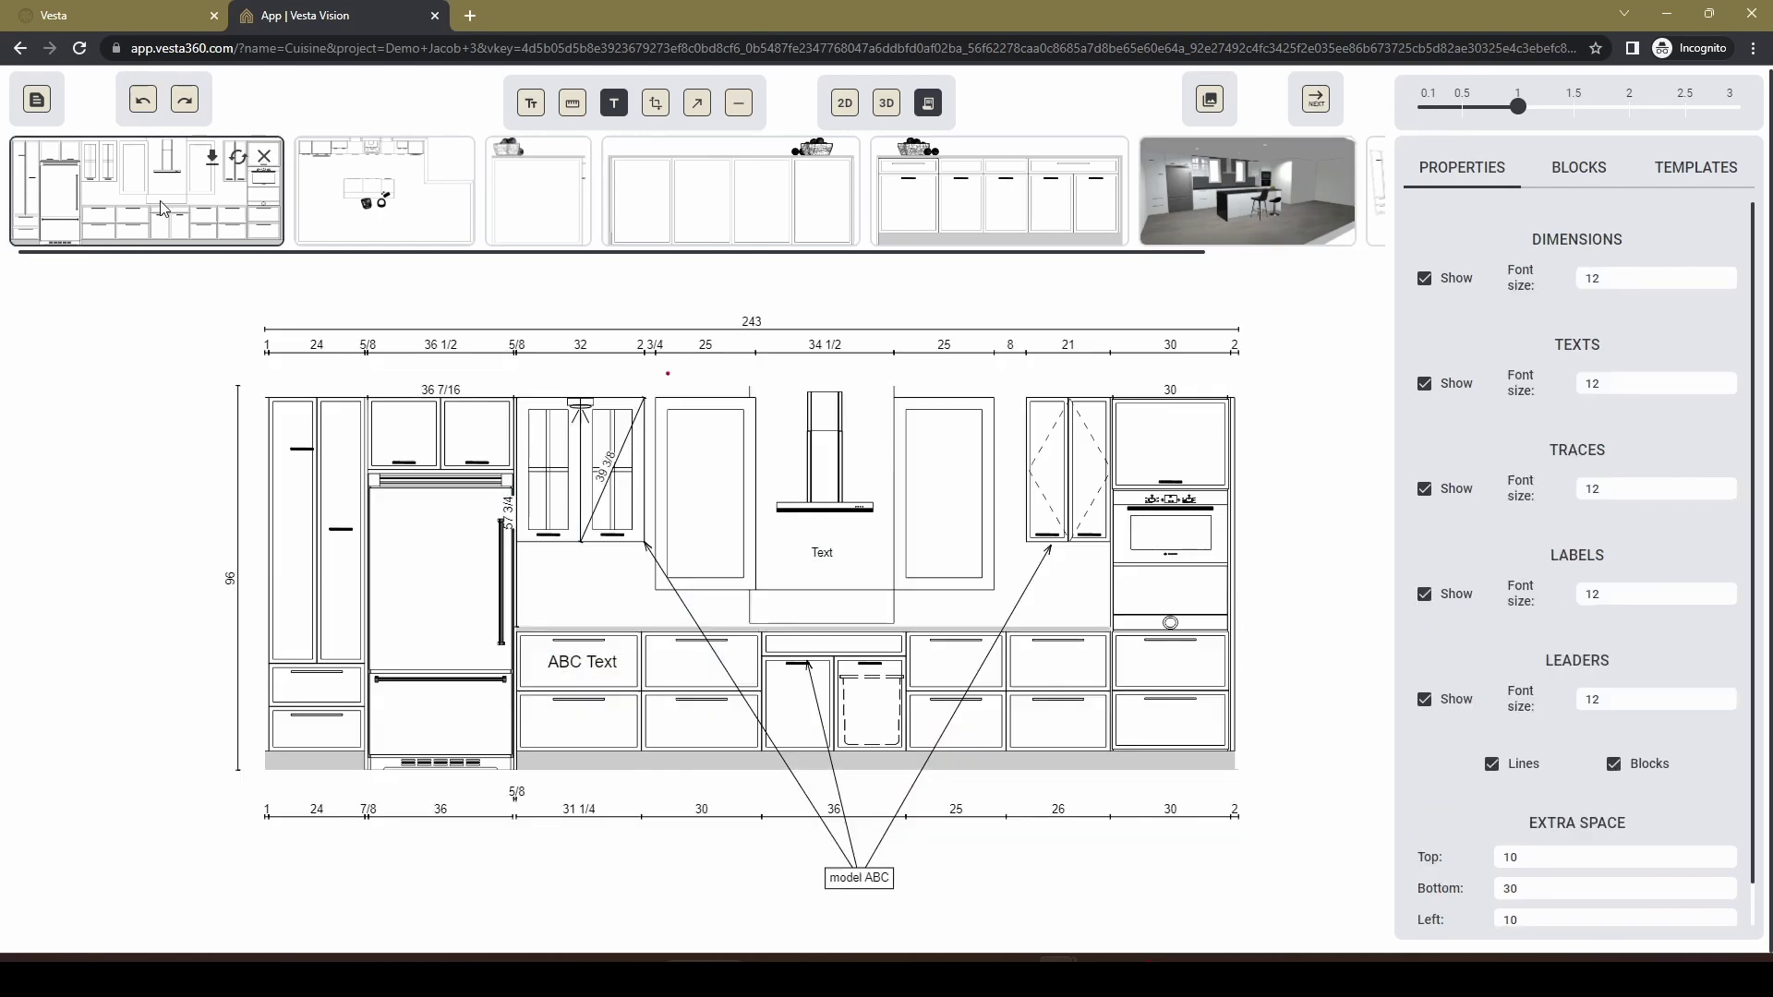
mouse_move(193, 235)
click(239, 161)
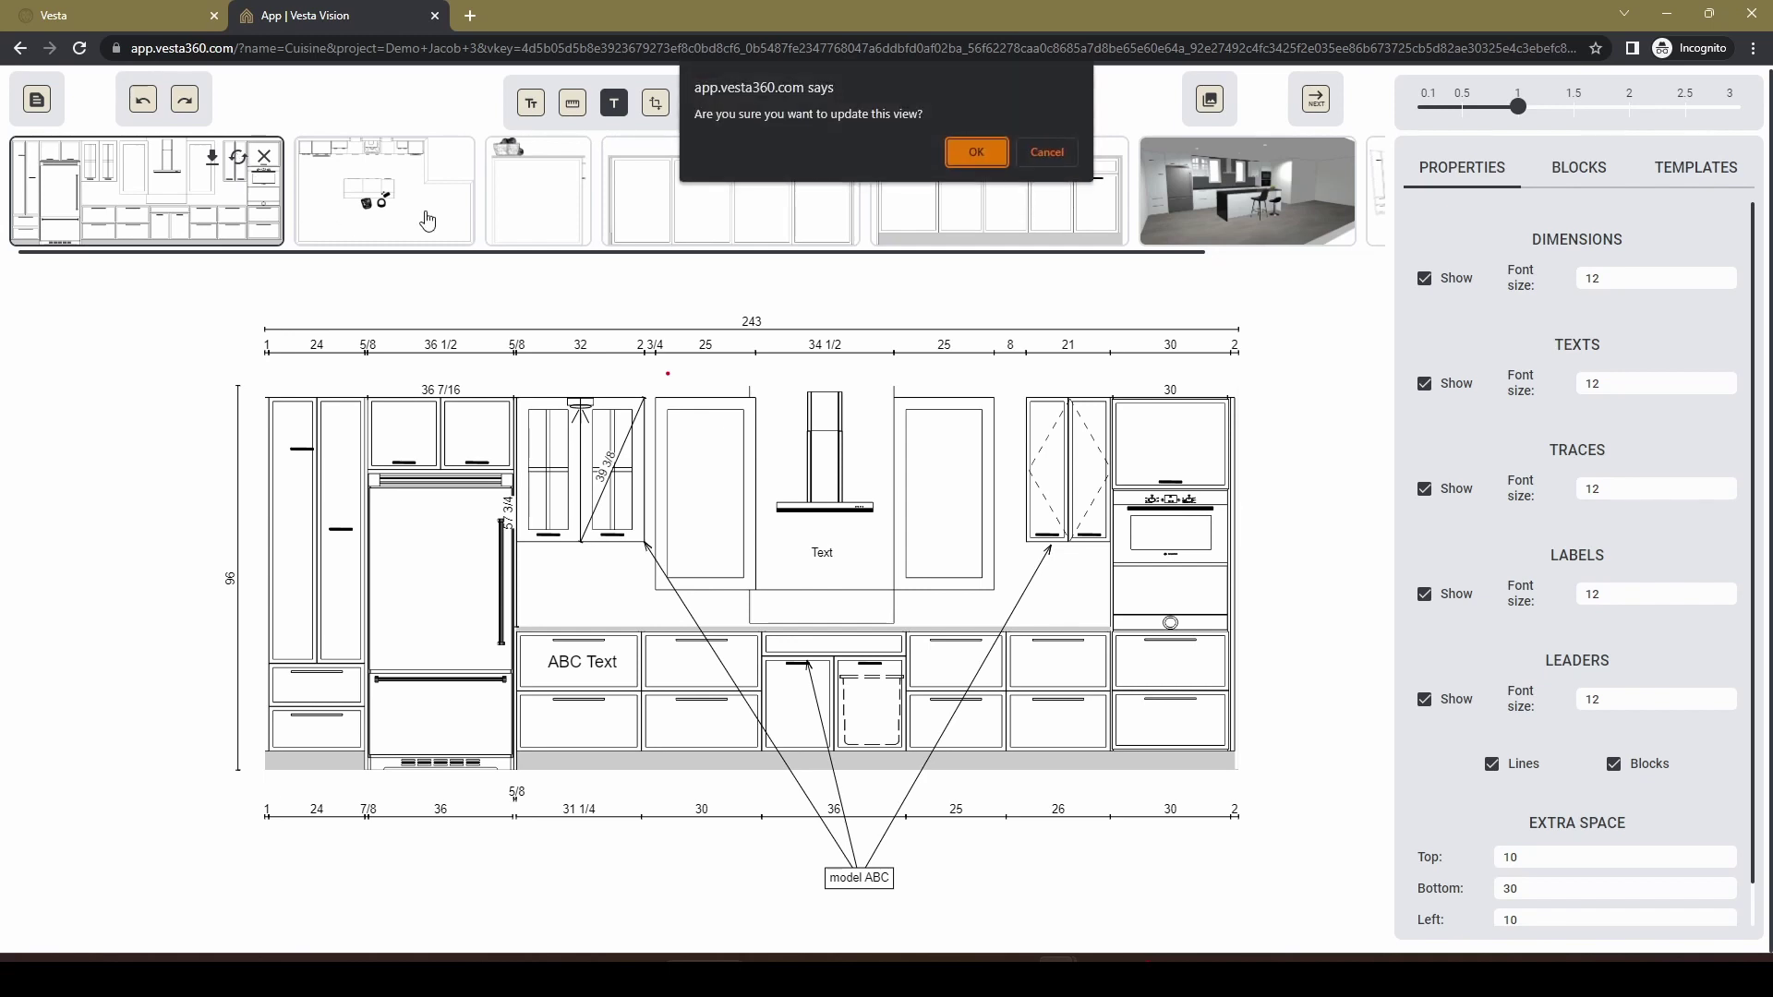
click(983, 153)
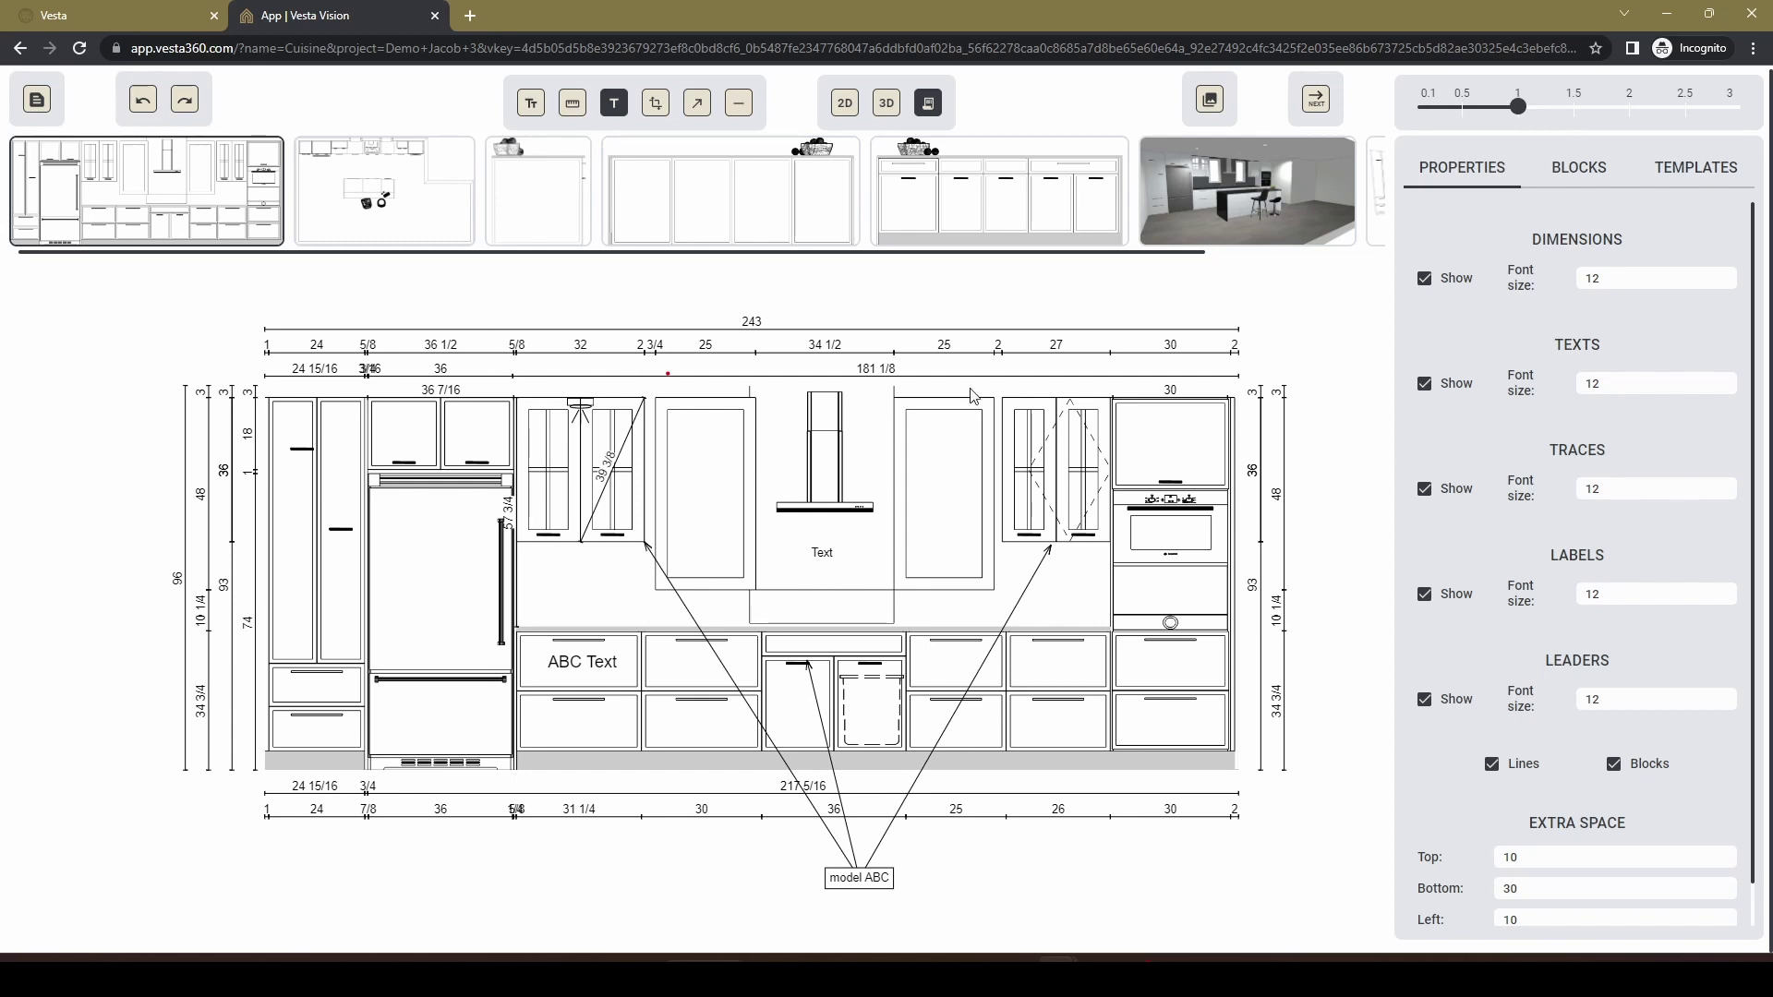
Delete the three vertical dimension rows between the tall cabinet's left side and the overall 96-inch height dimension.
click(224, 592)
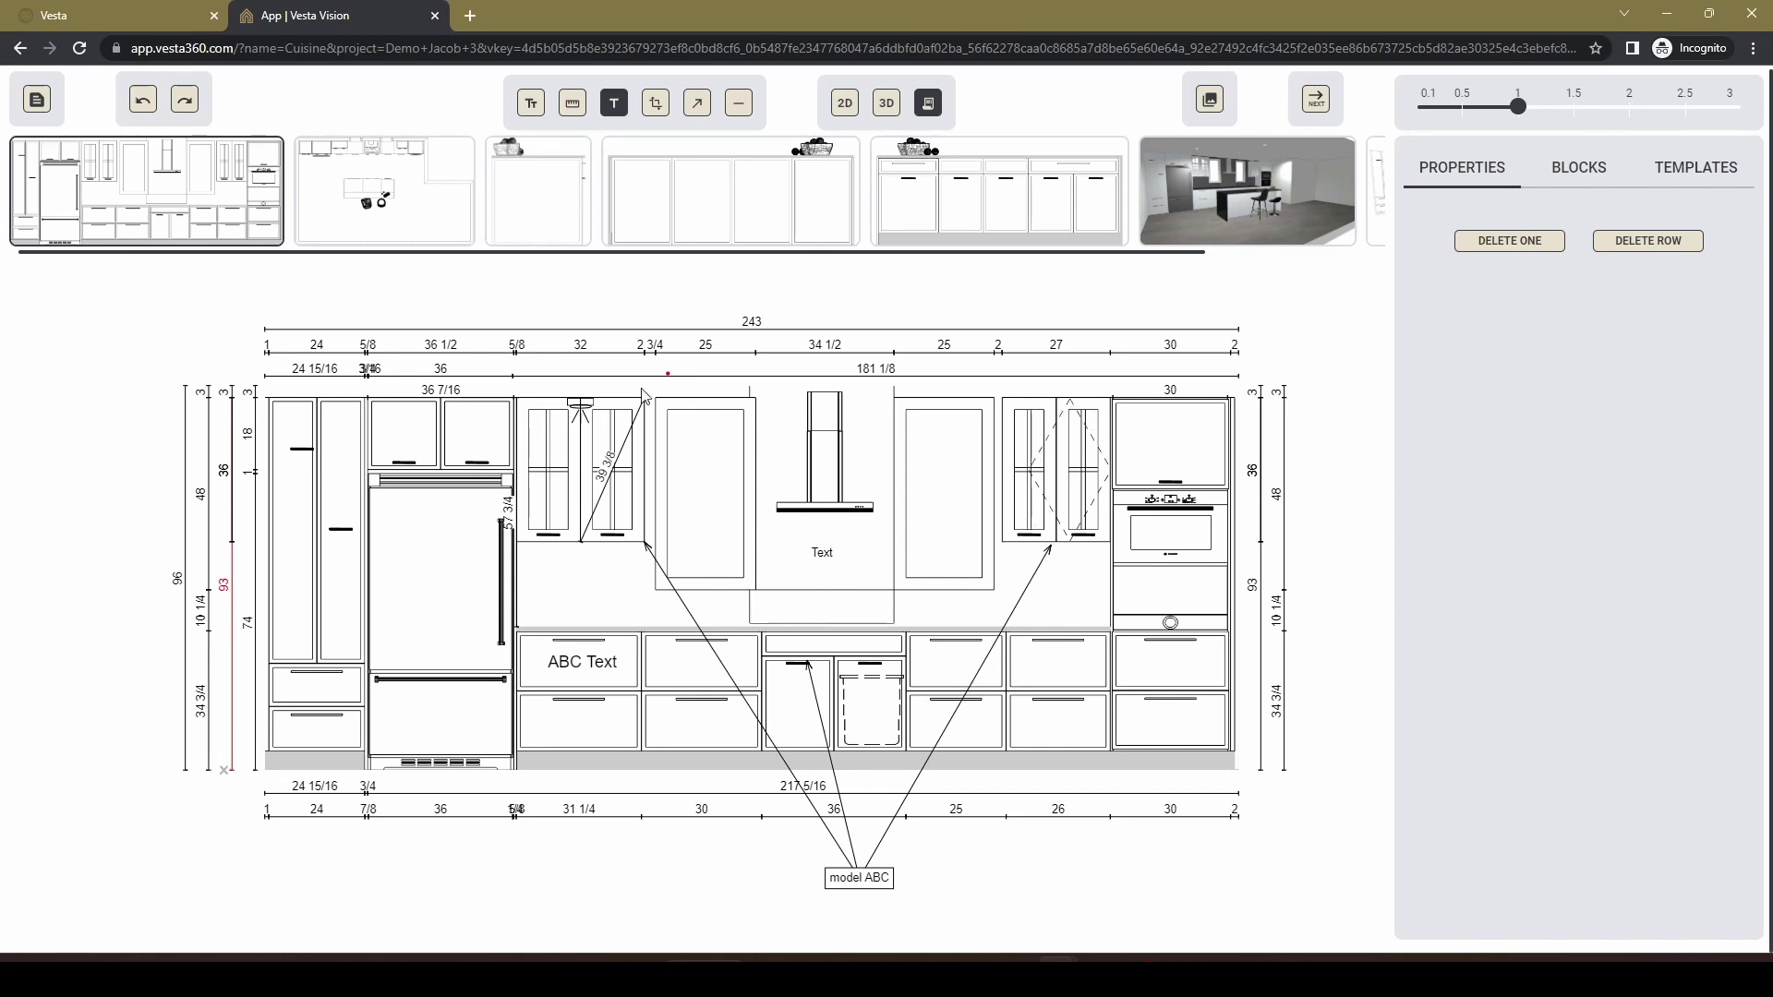
click(1649, 242)
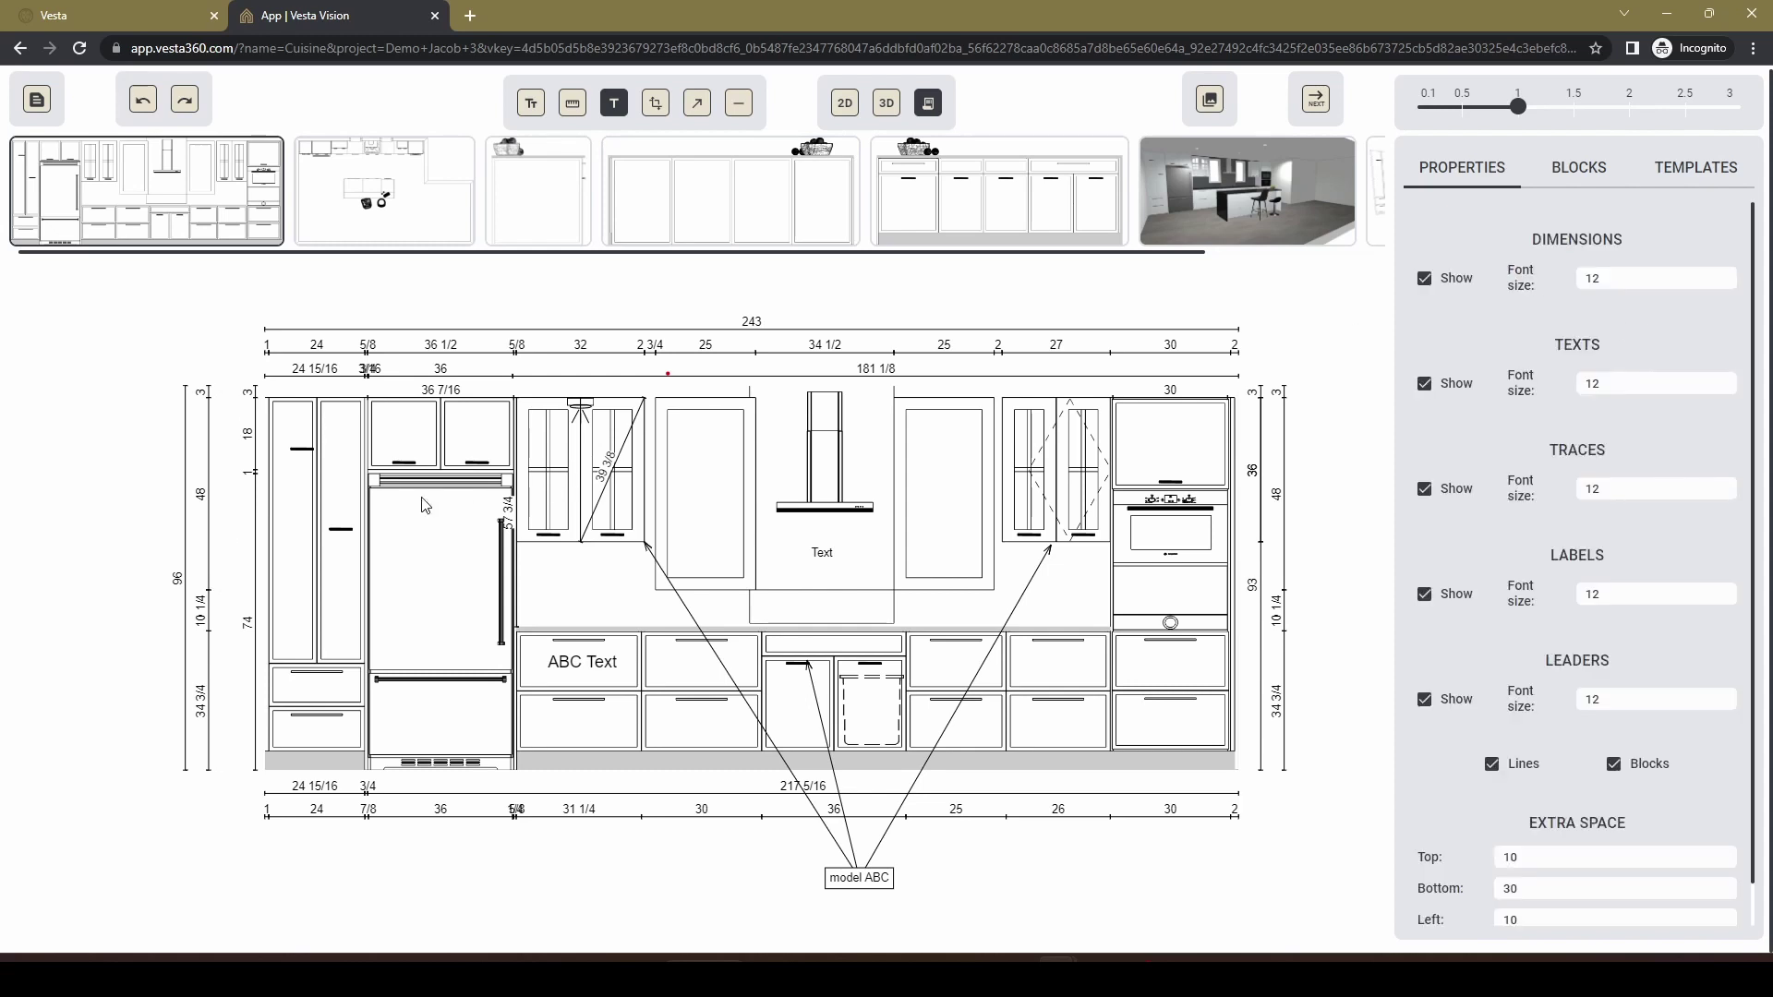
click(201, 499)
click(1649, 242)
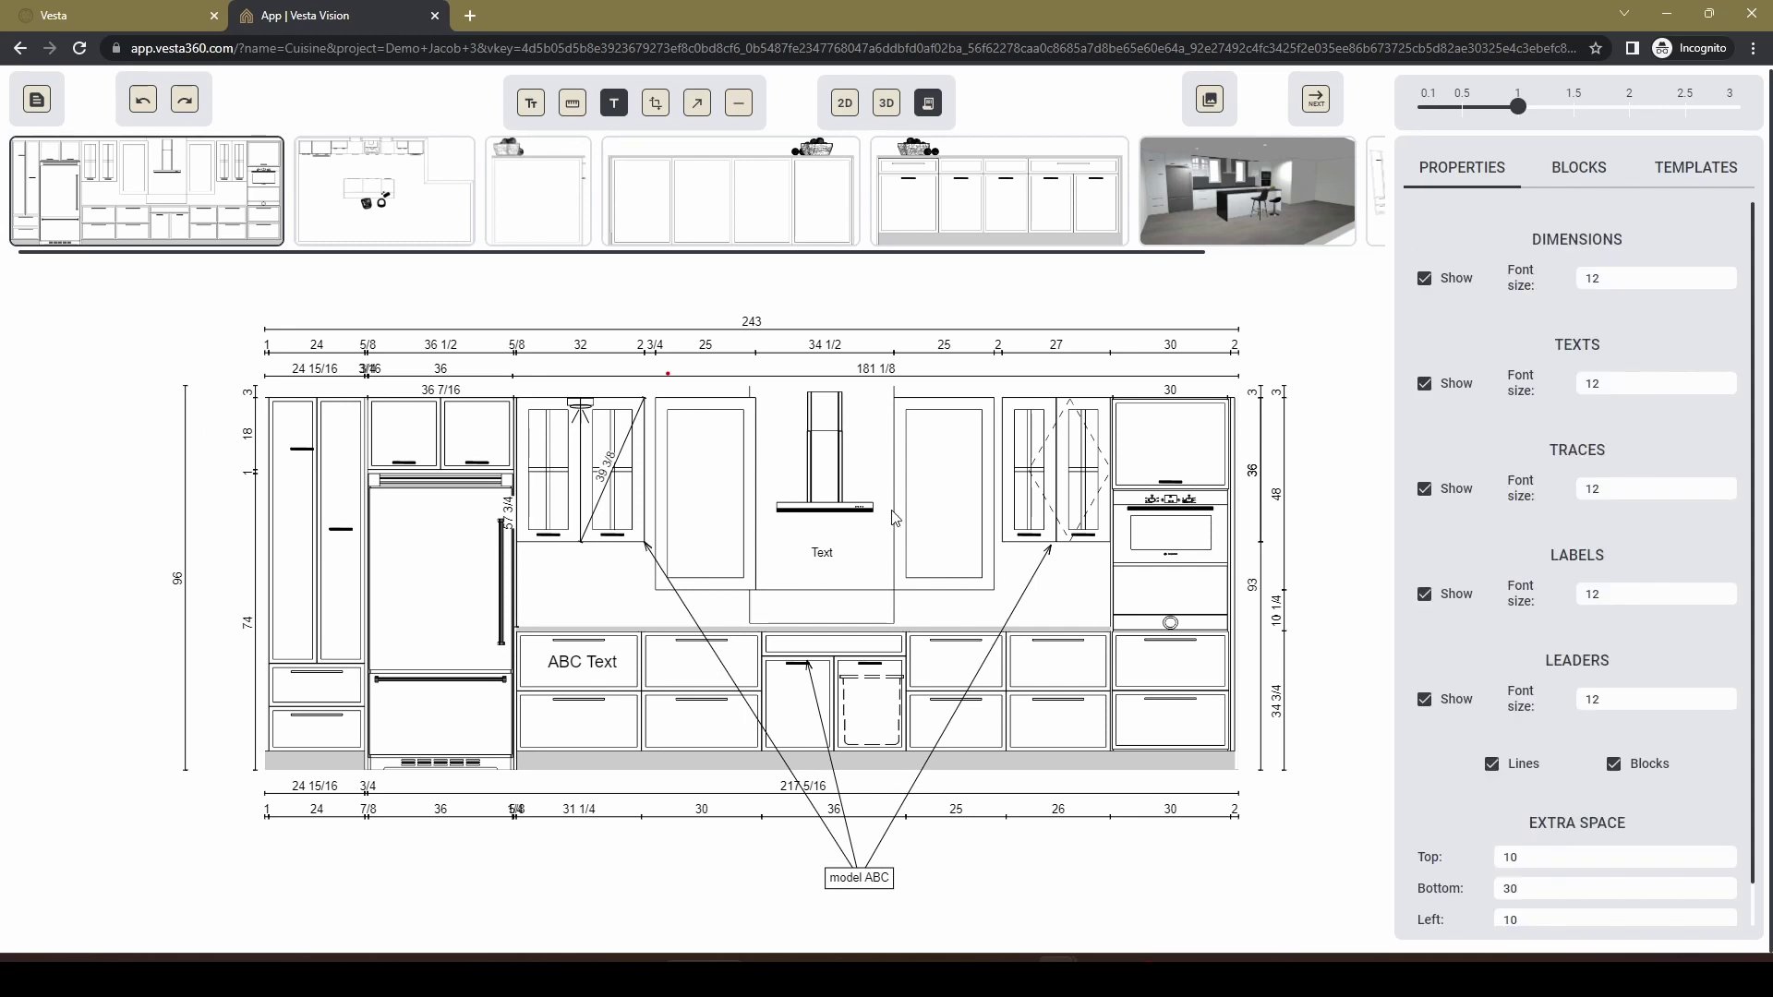
click(247, 637)
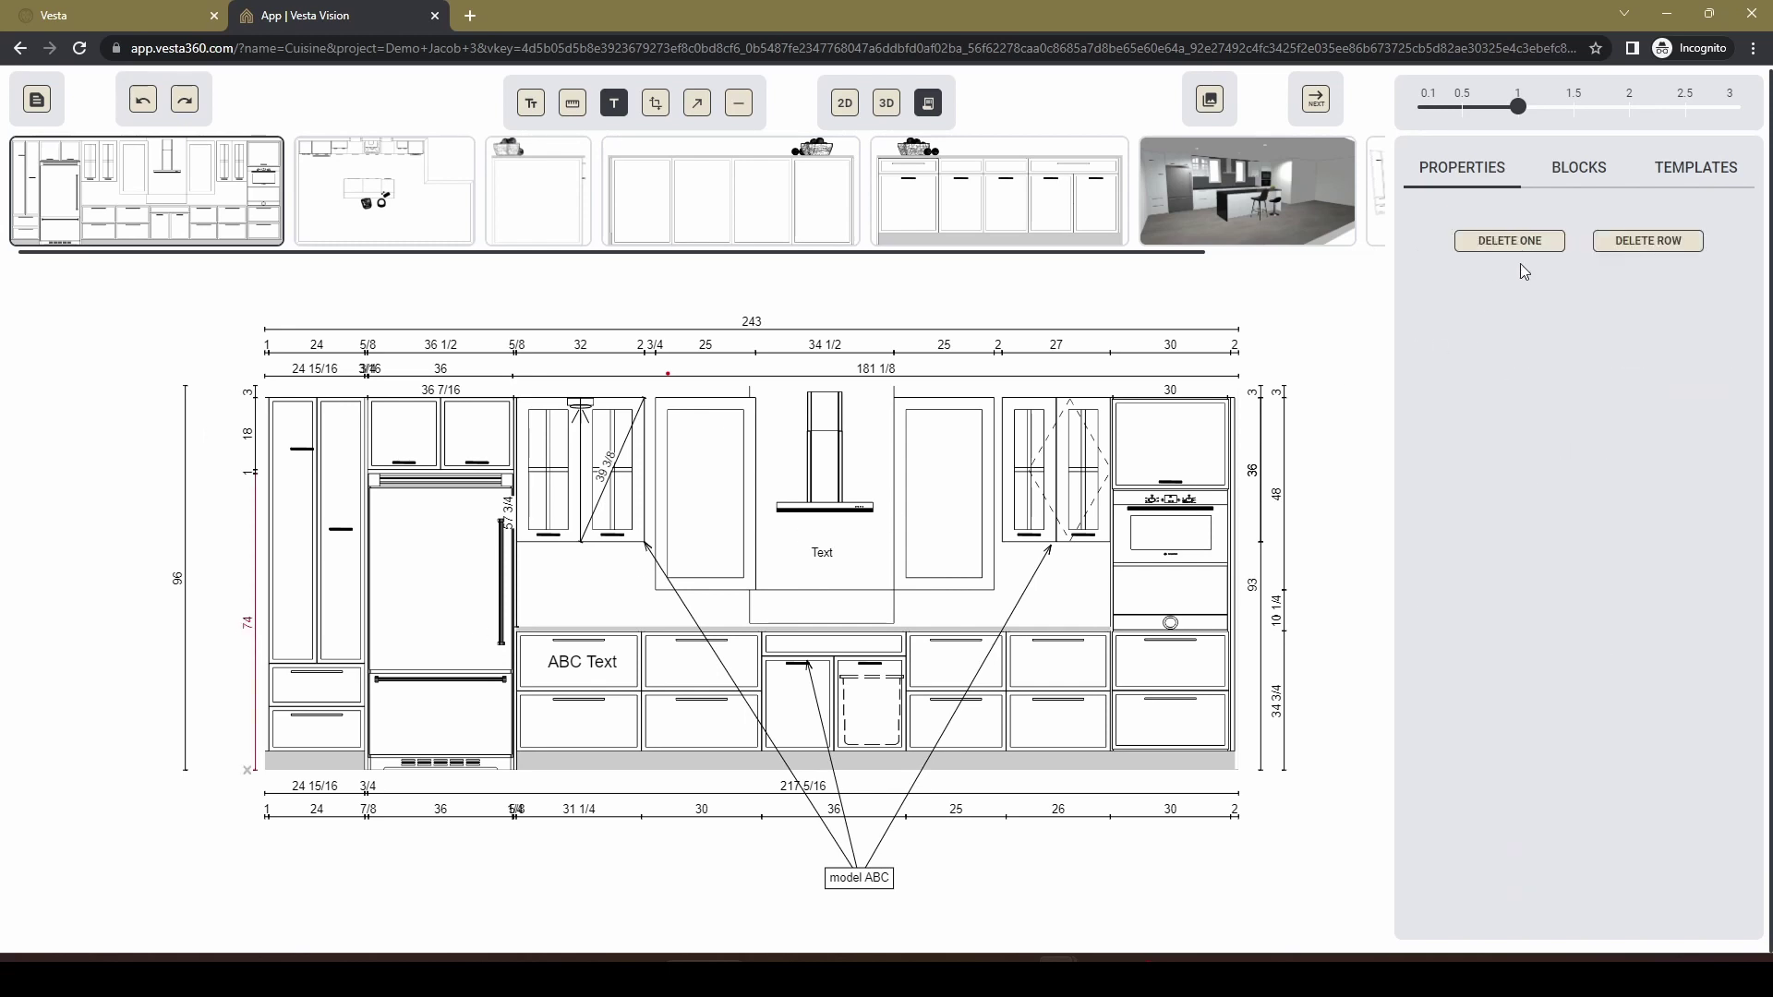
click(1635, 243)
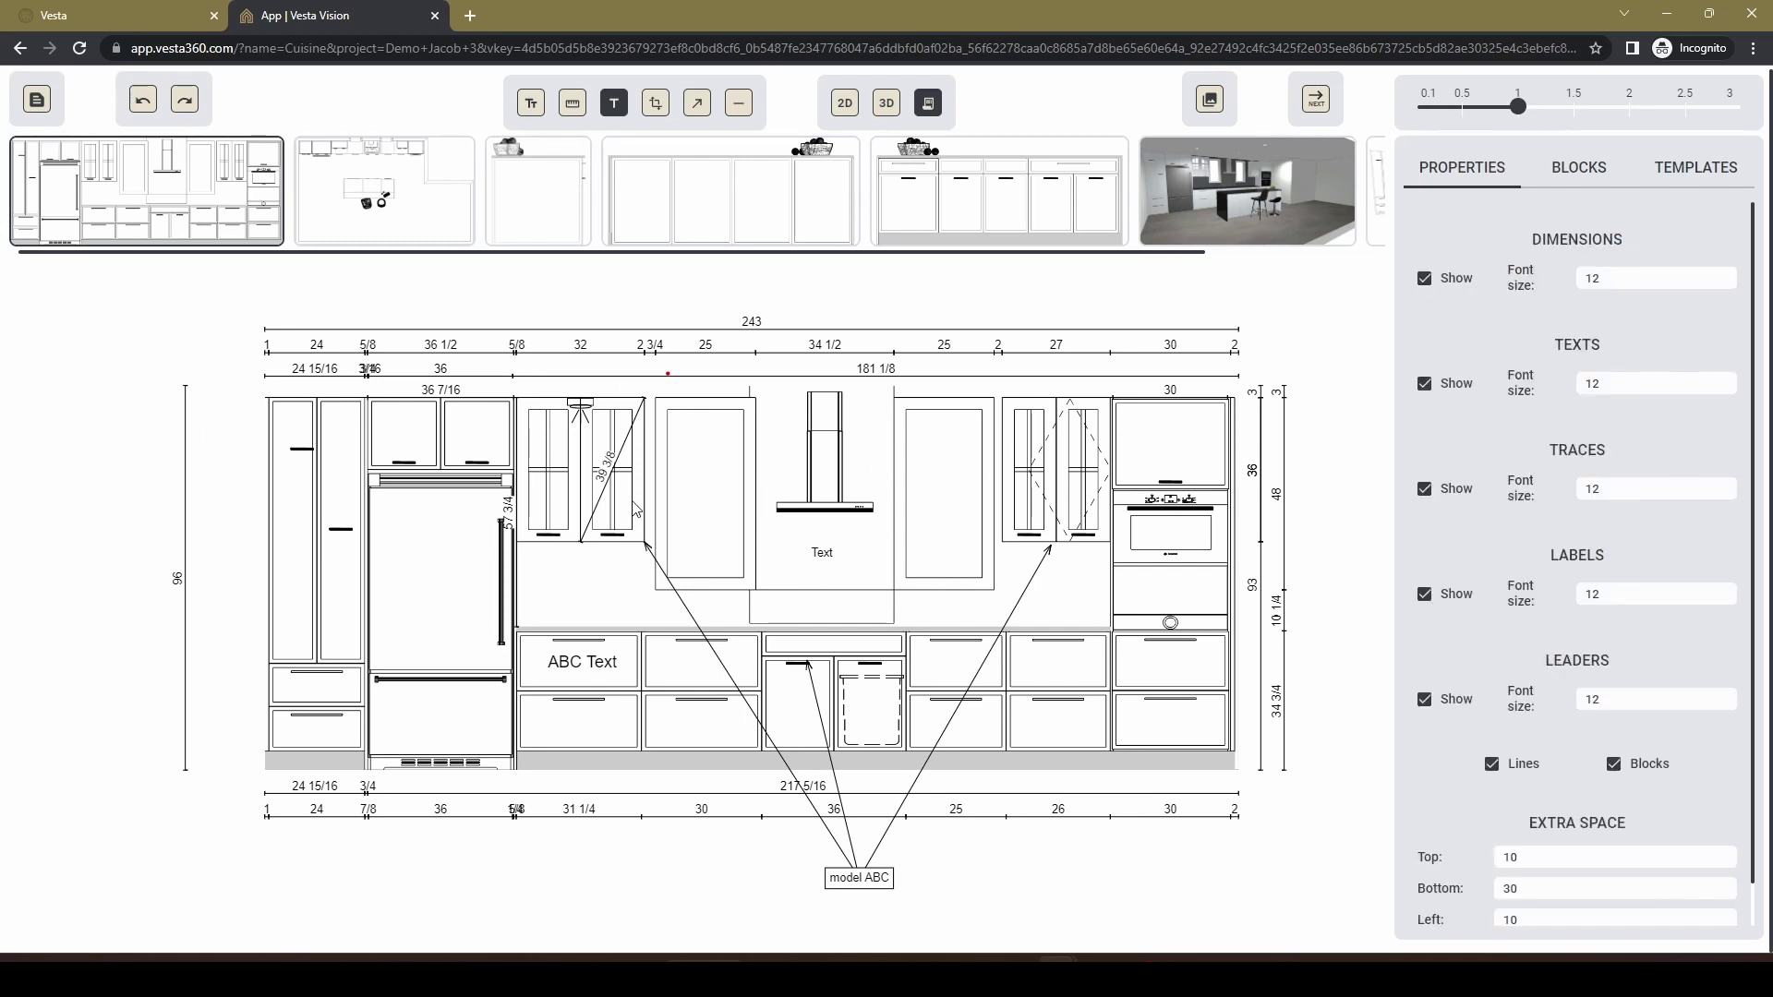
Go to the page layouts and check pages 2 and 3 for the updated drawings.
click(1319, 106)
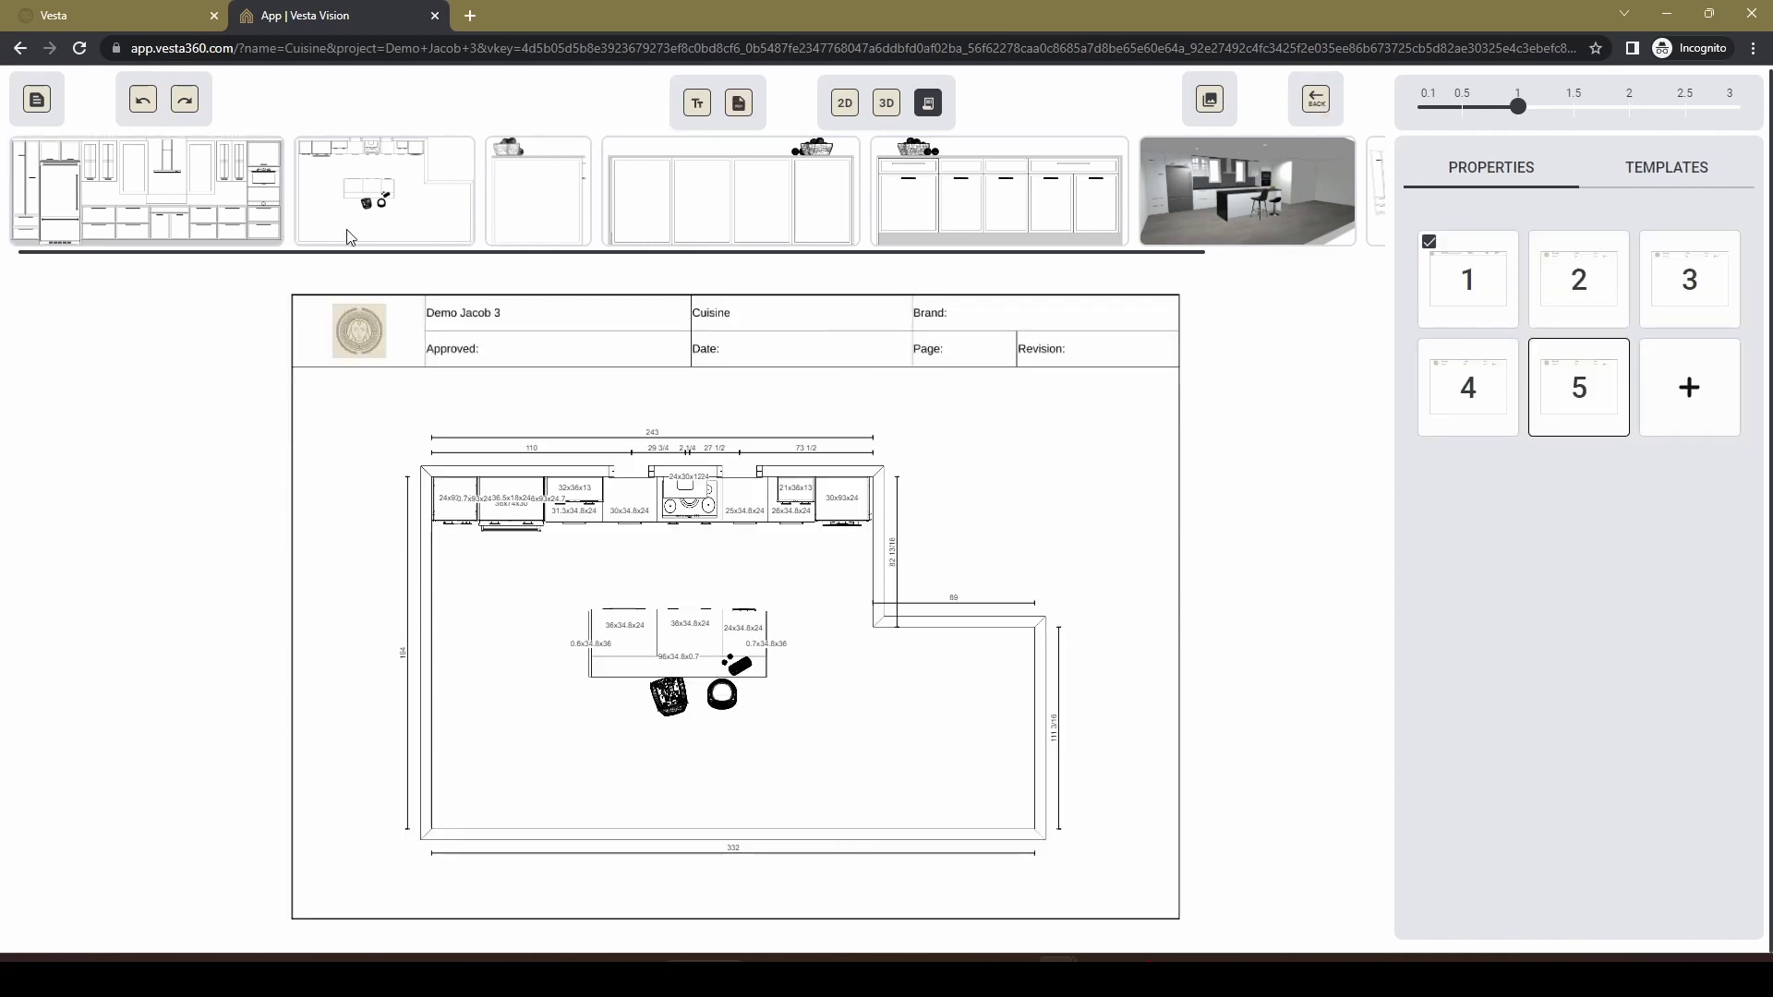
click(1579, 291)
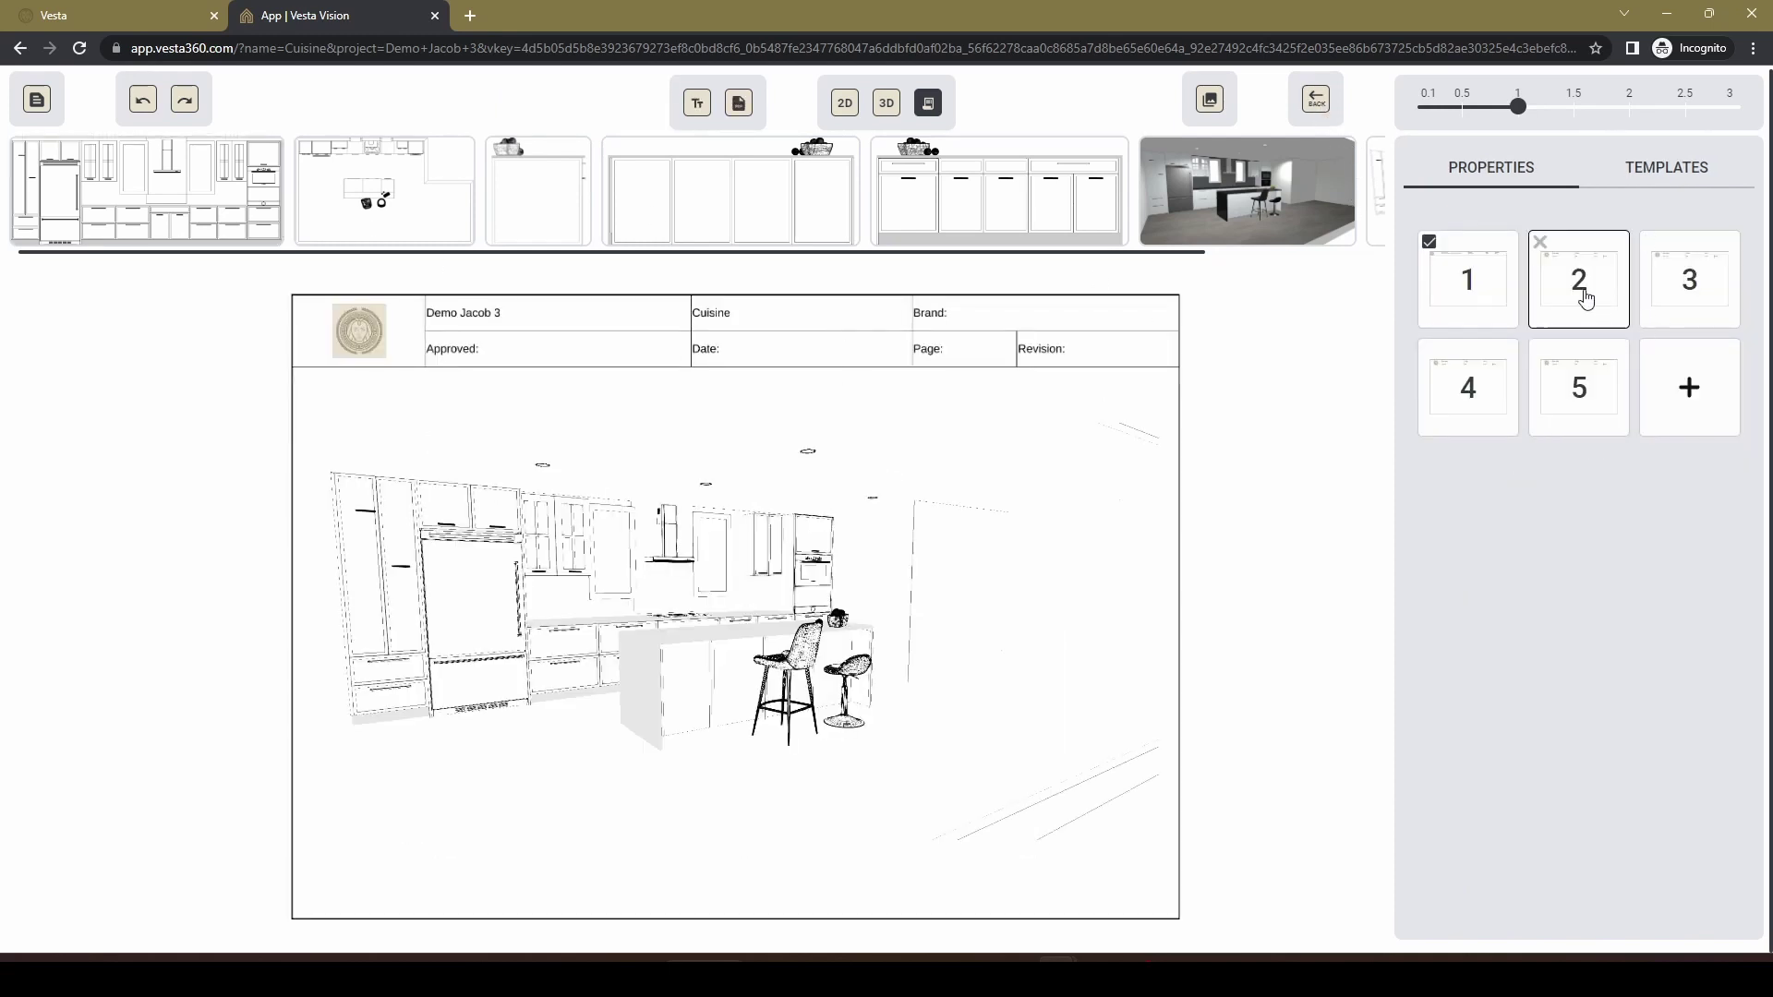
click(1681, 296)
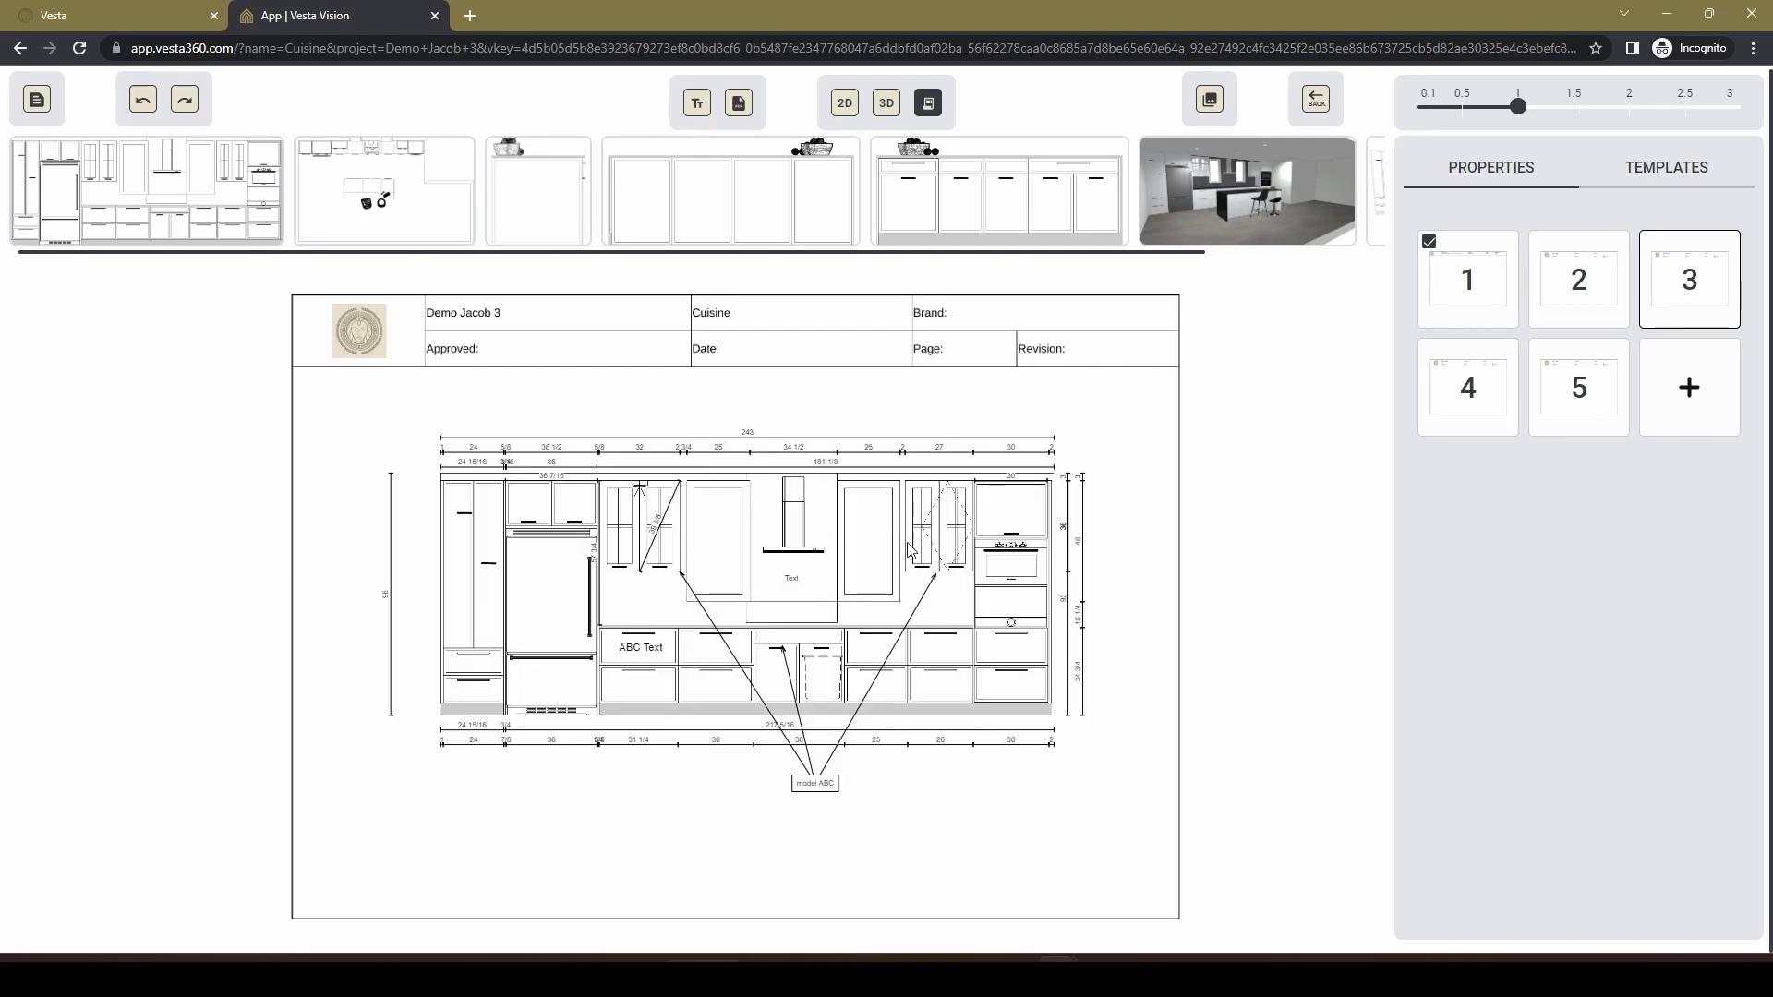
Return to the wall elevation and stretch the dashed door-opening symbol across the full width of the glass upper cabinet beside the ovens.
click(1315, 97)
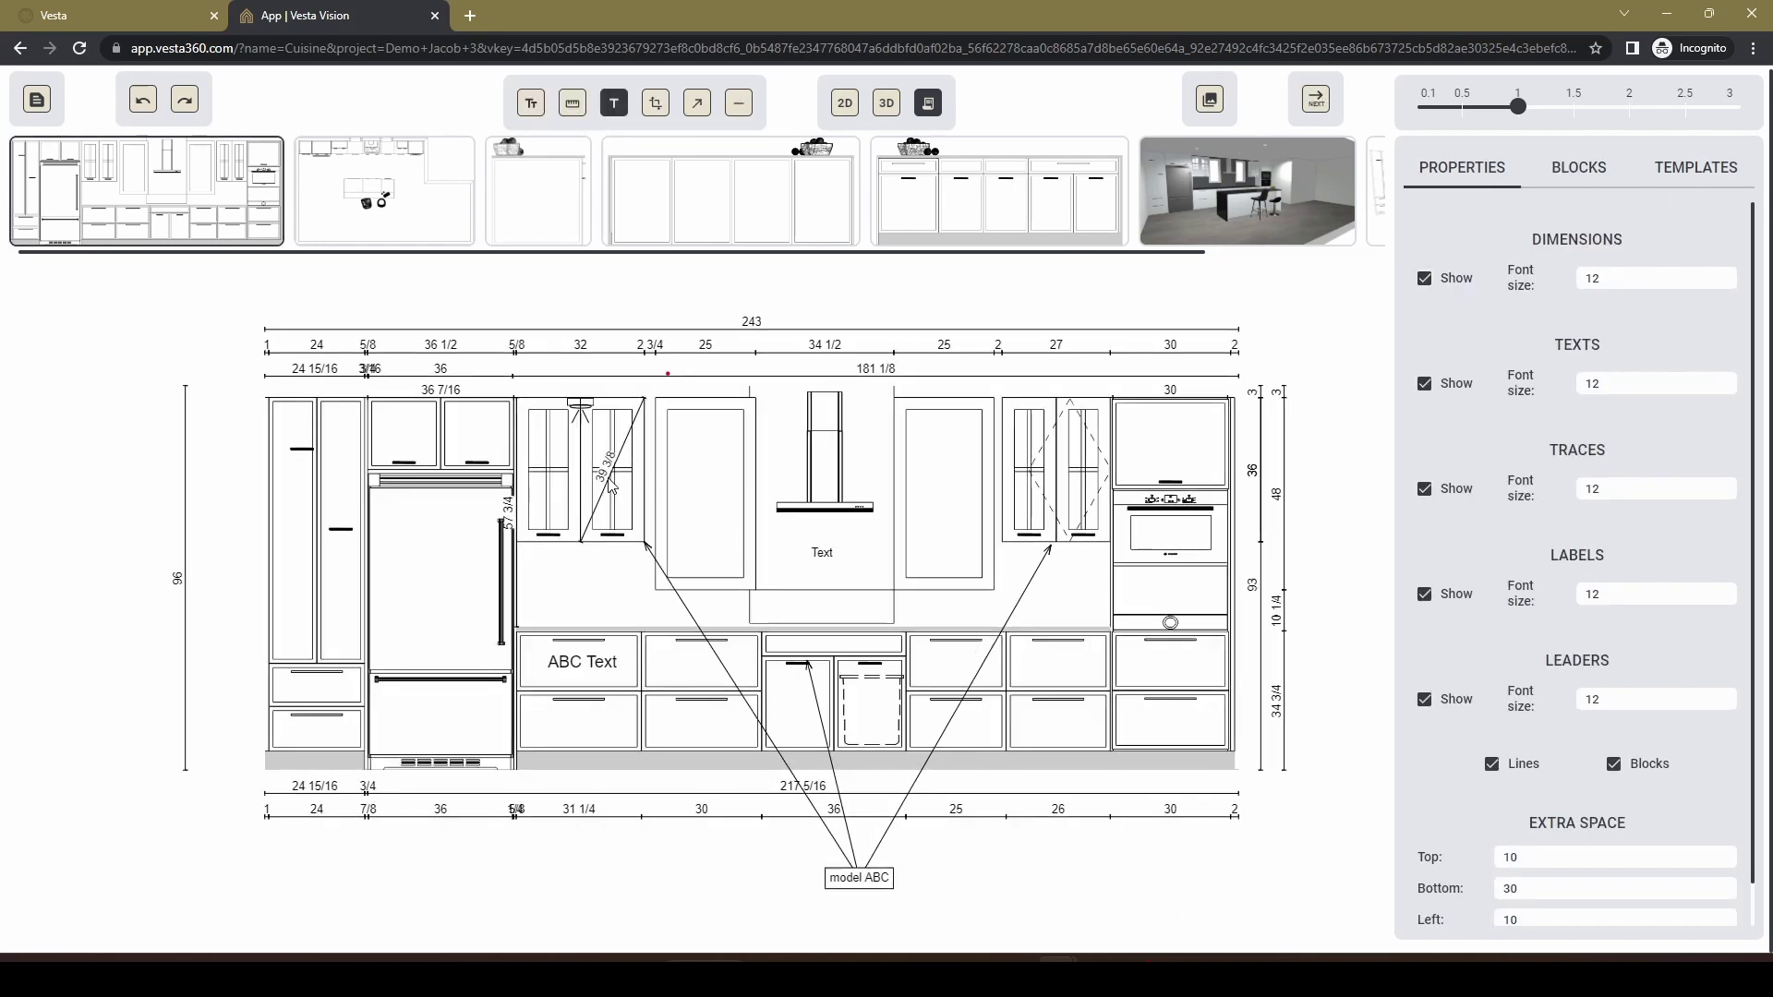
click(1033, 477)
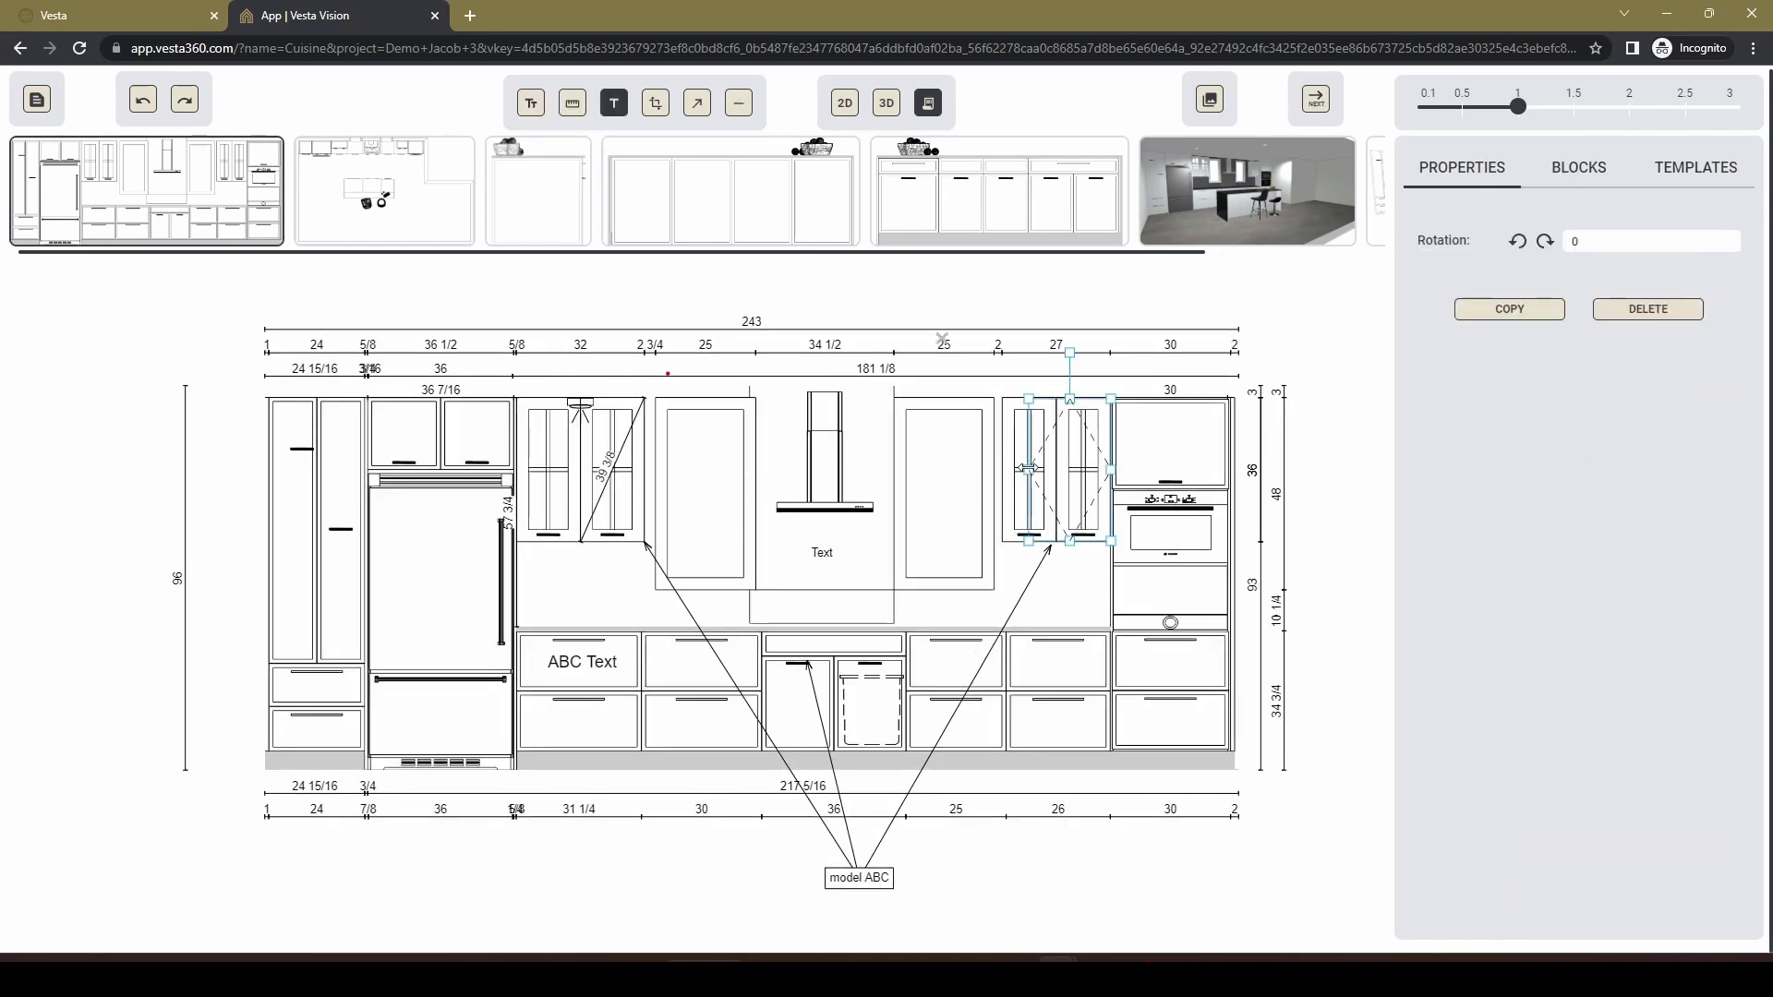
drag(1029, 471, 1006, 470)
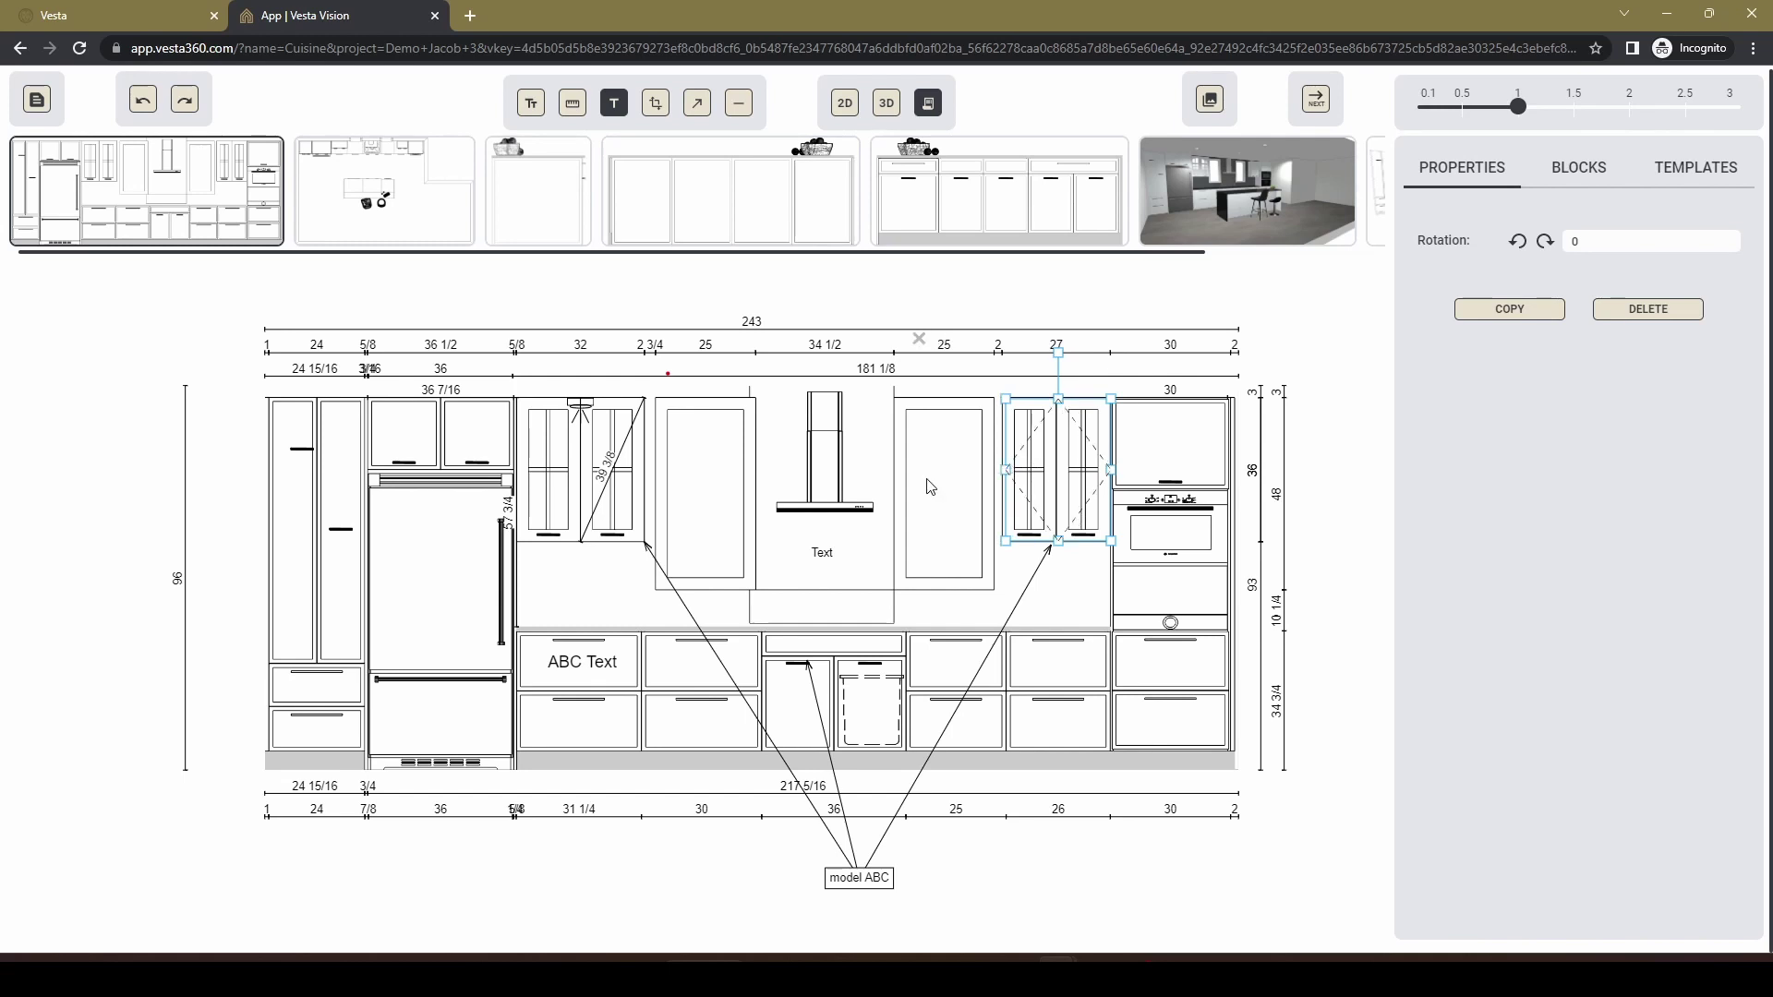
Delete the horizontal dimension row containing 181 1/8 above the cabinets and return to the layout of page 3.
click(438, 374)
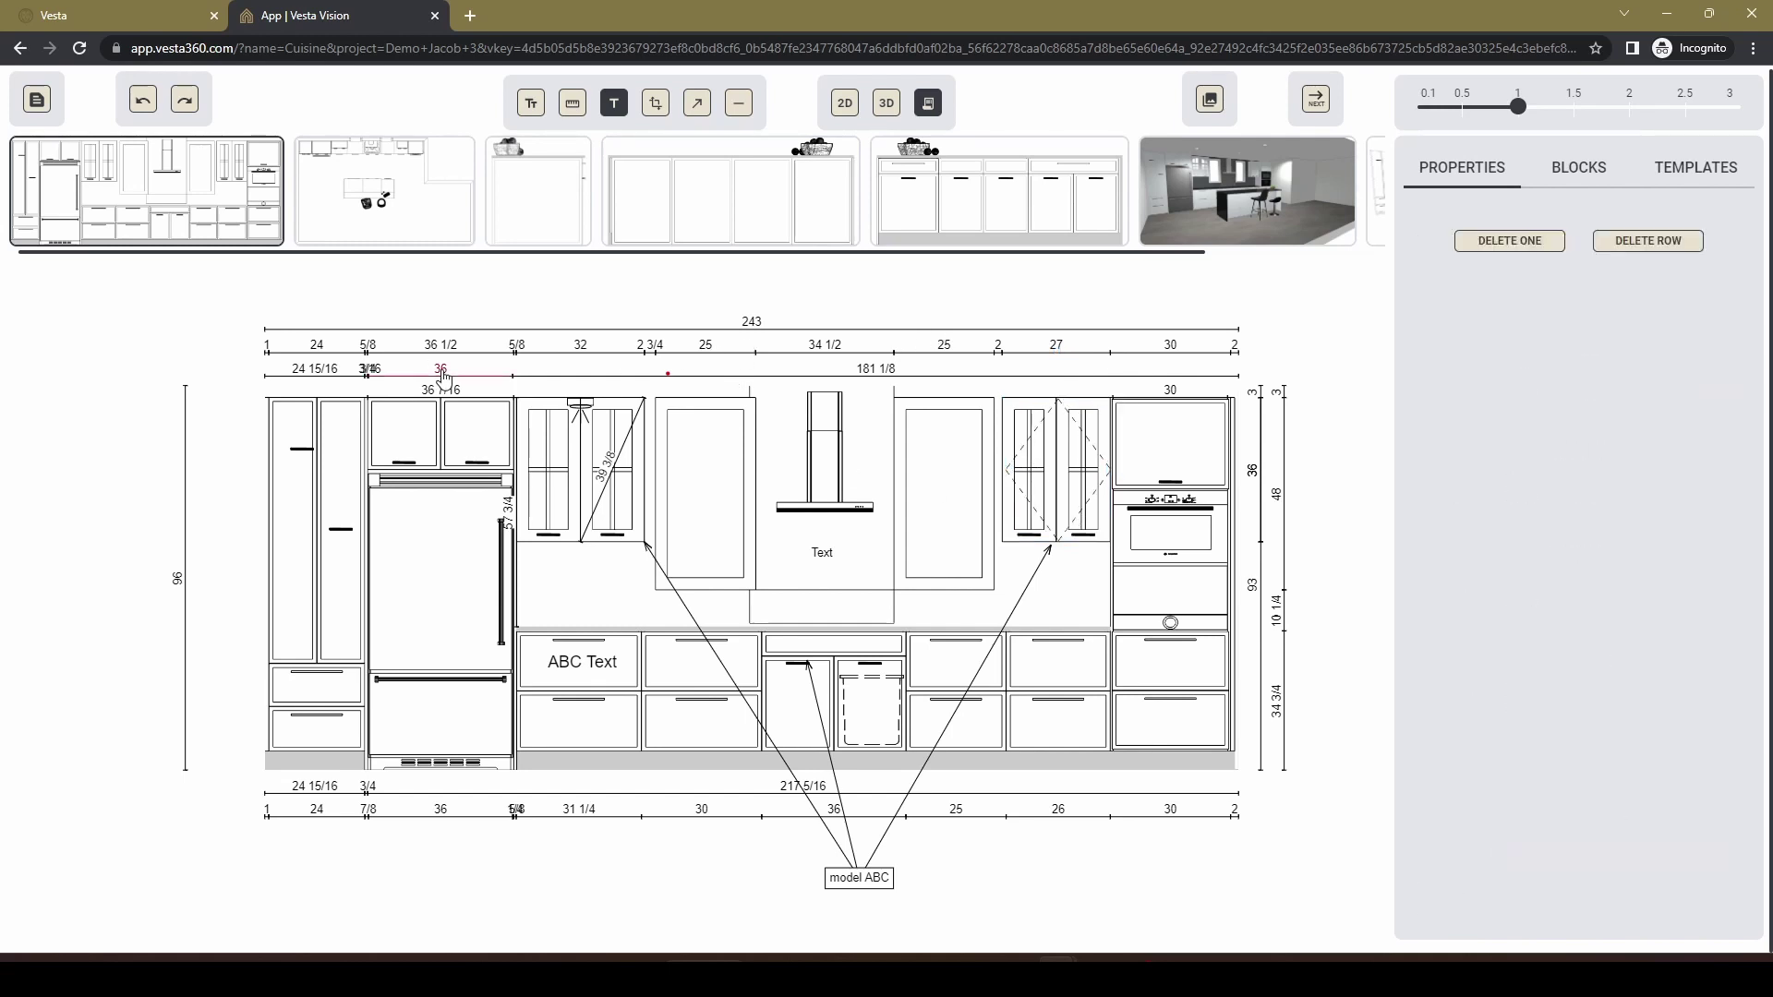
click(1644, 242)
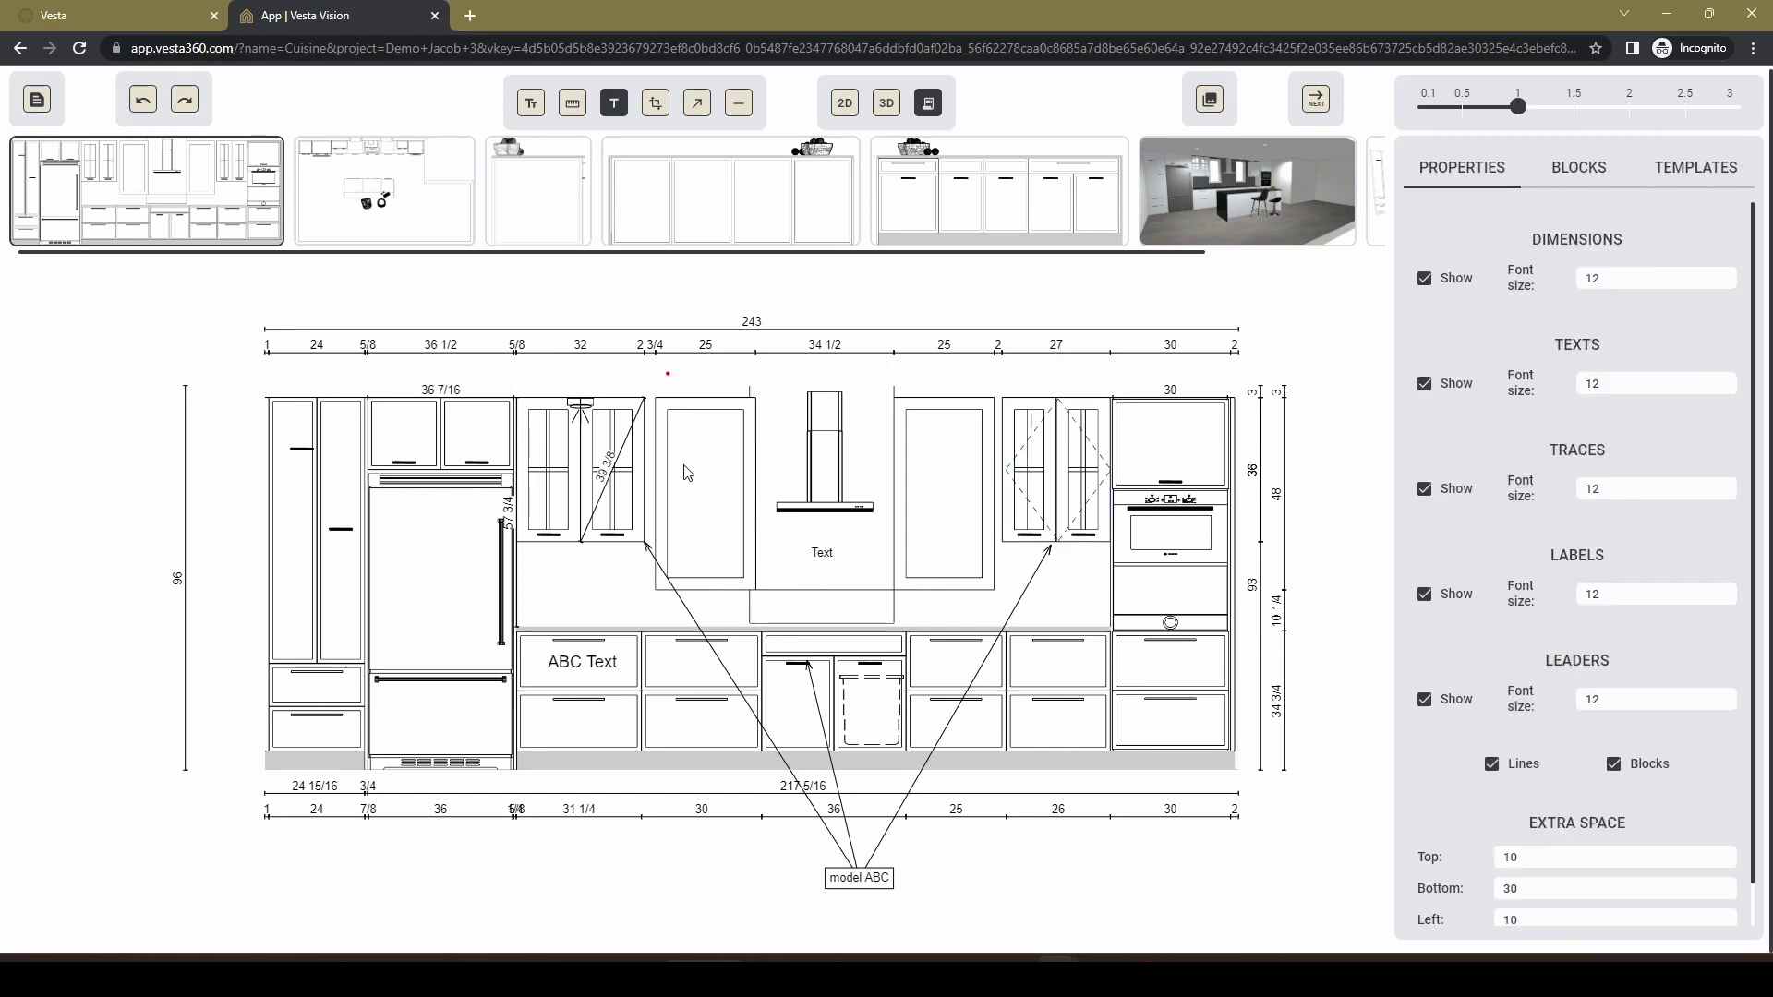
click(1316, 99)
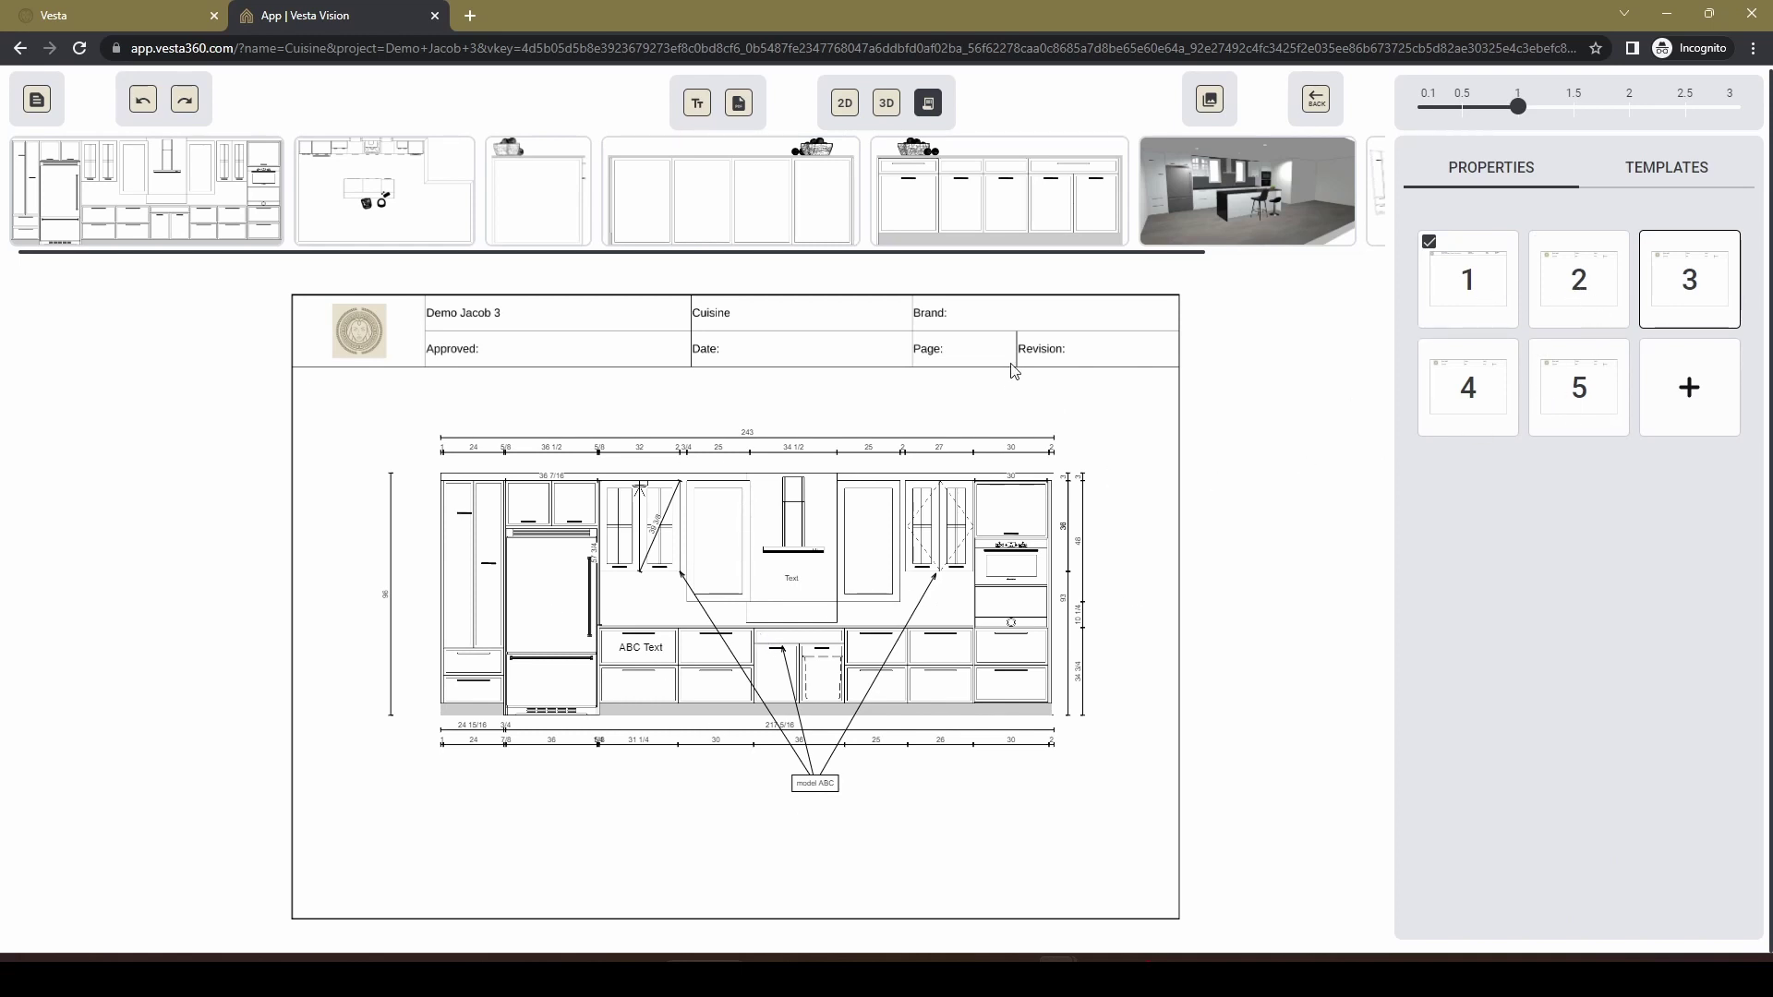
Save the page layouts as a PDF document, and save and exit the Cuisine design to its project page.
click(739, 105)
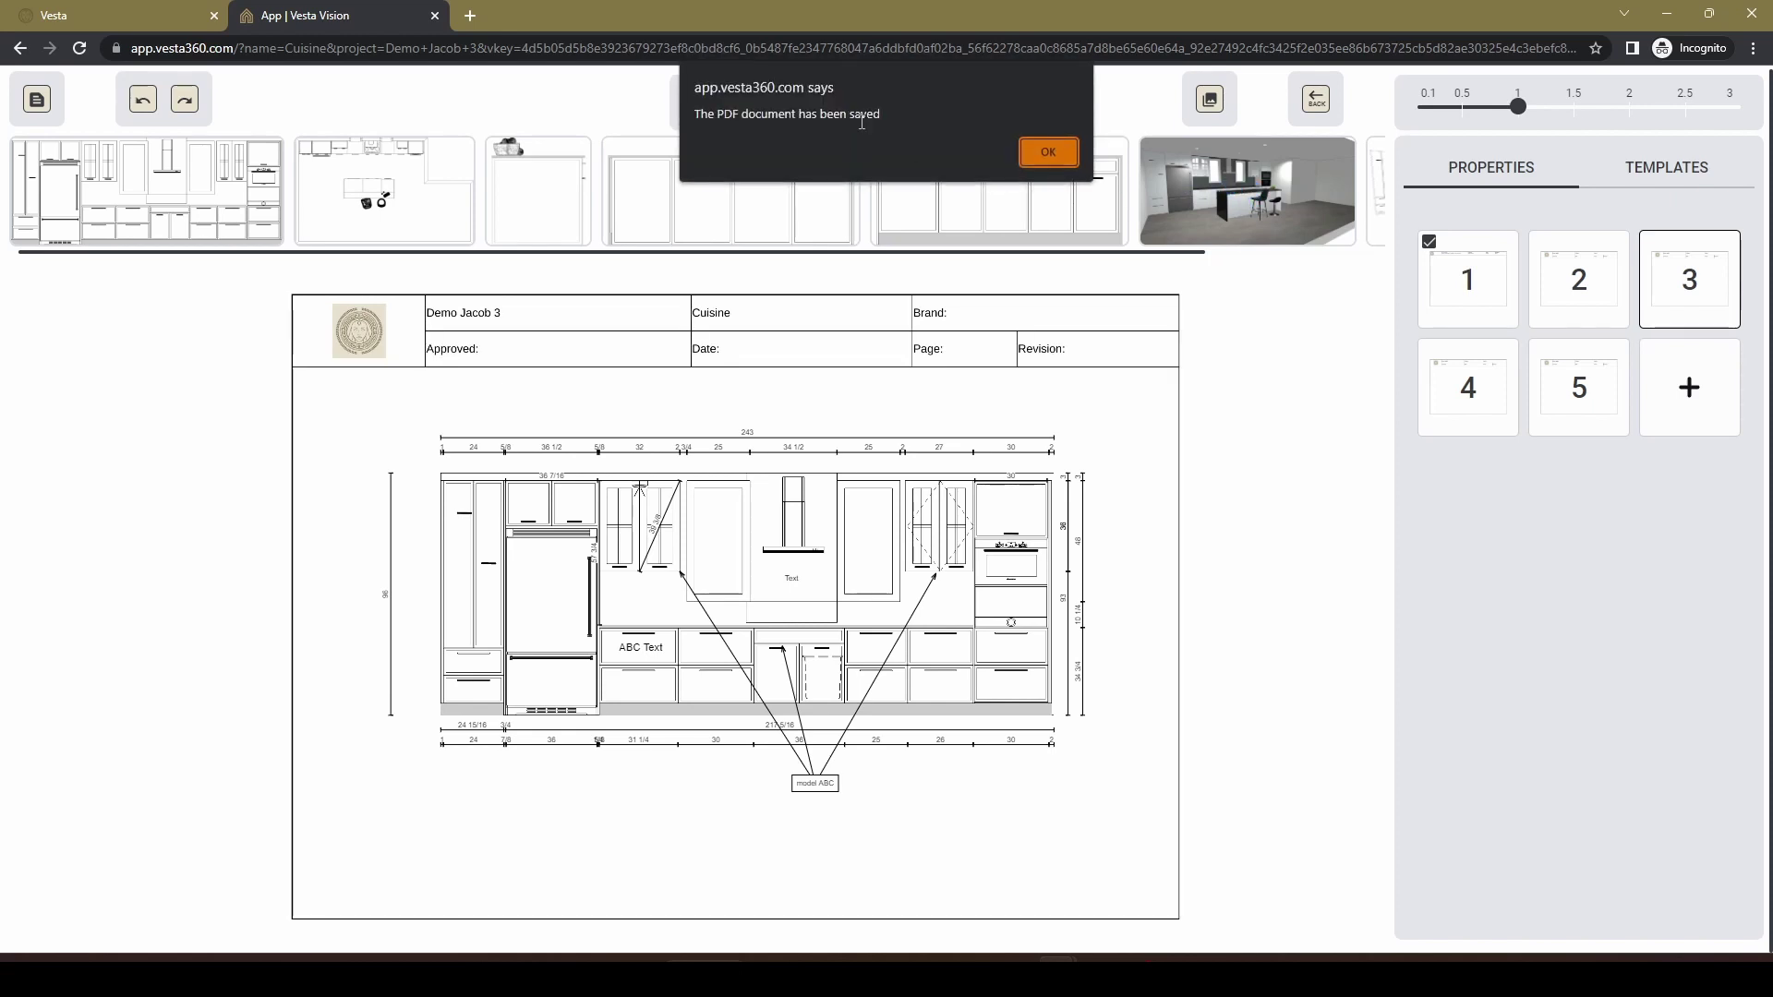
click(1049, 152)
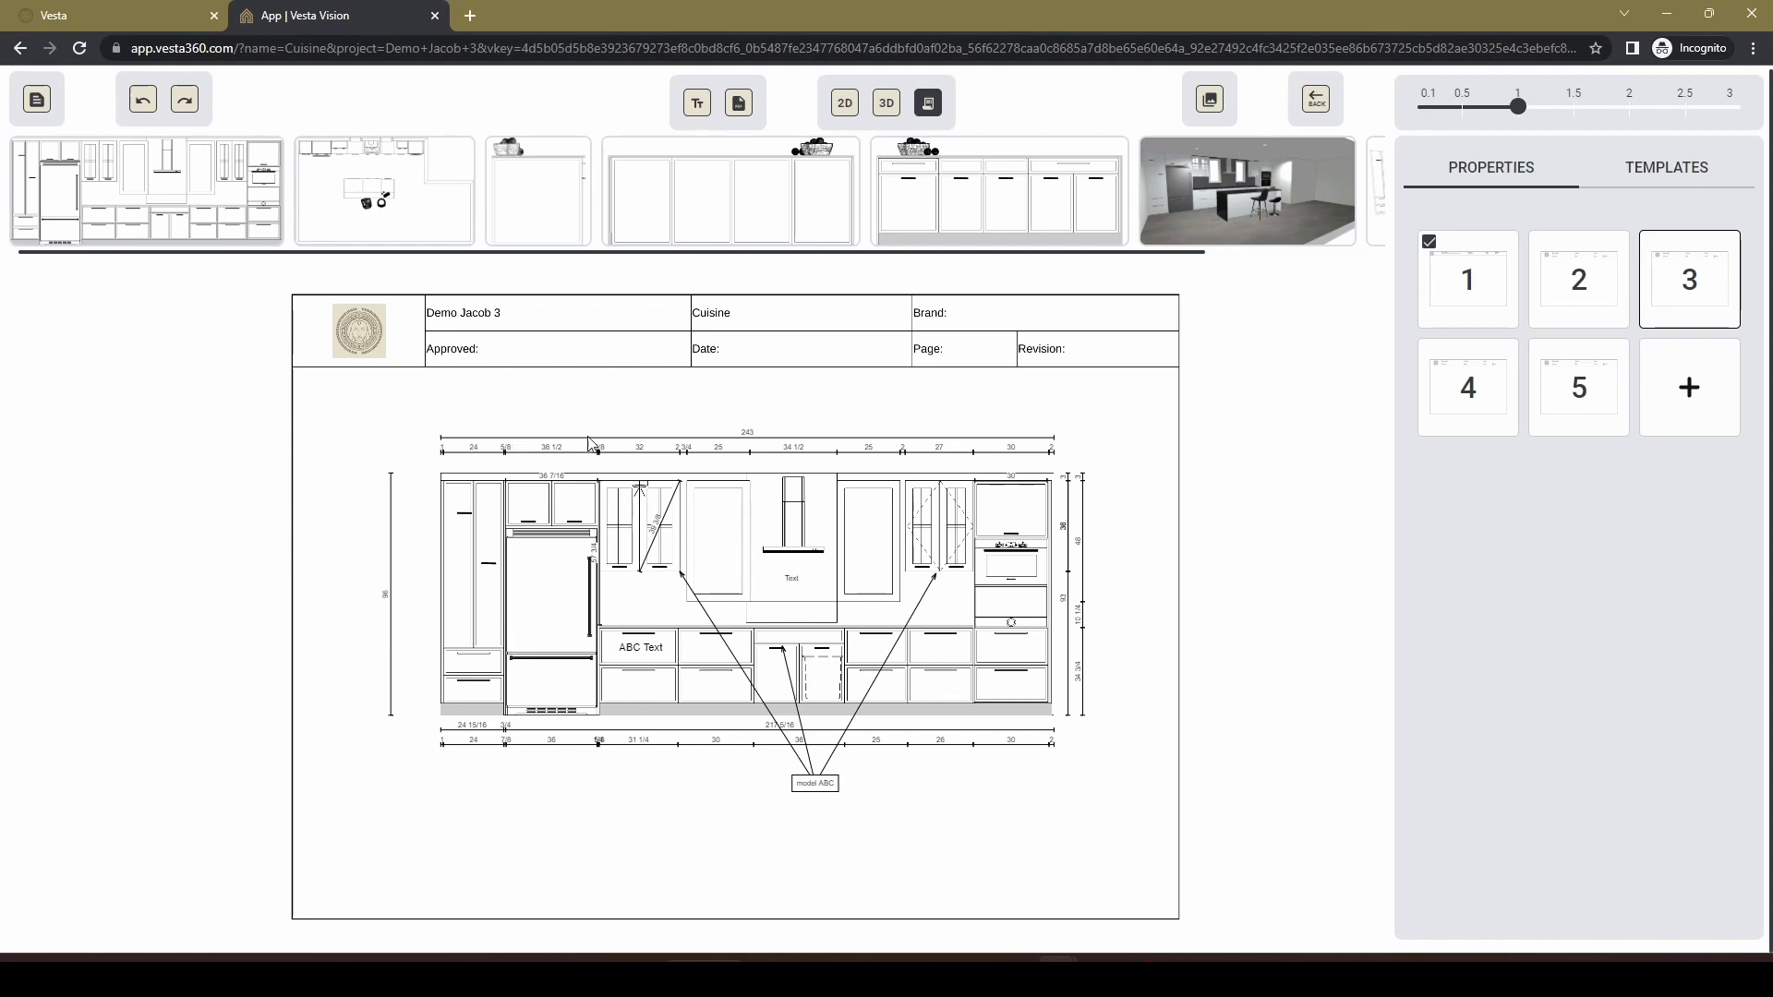
click(37, 99)
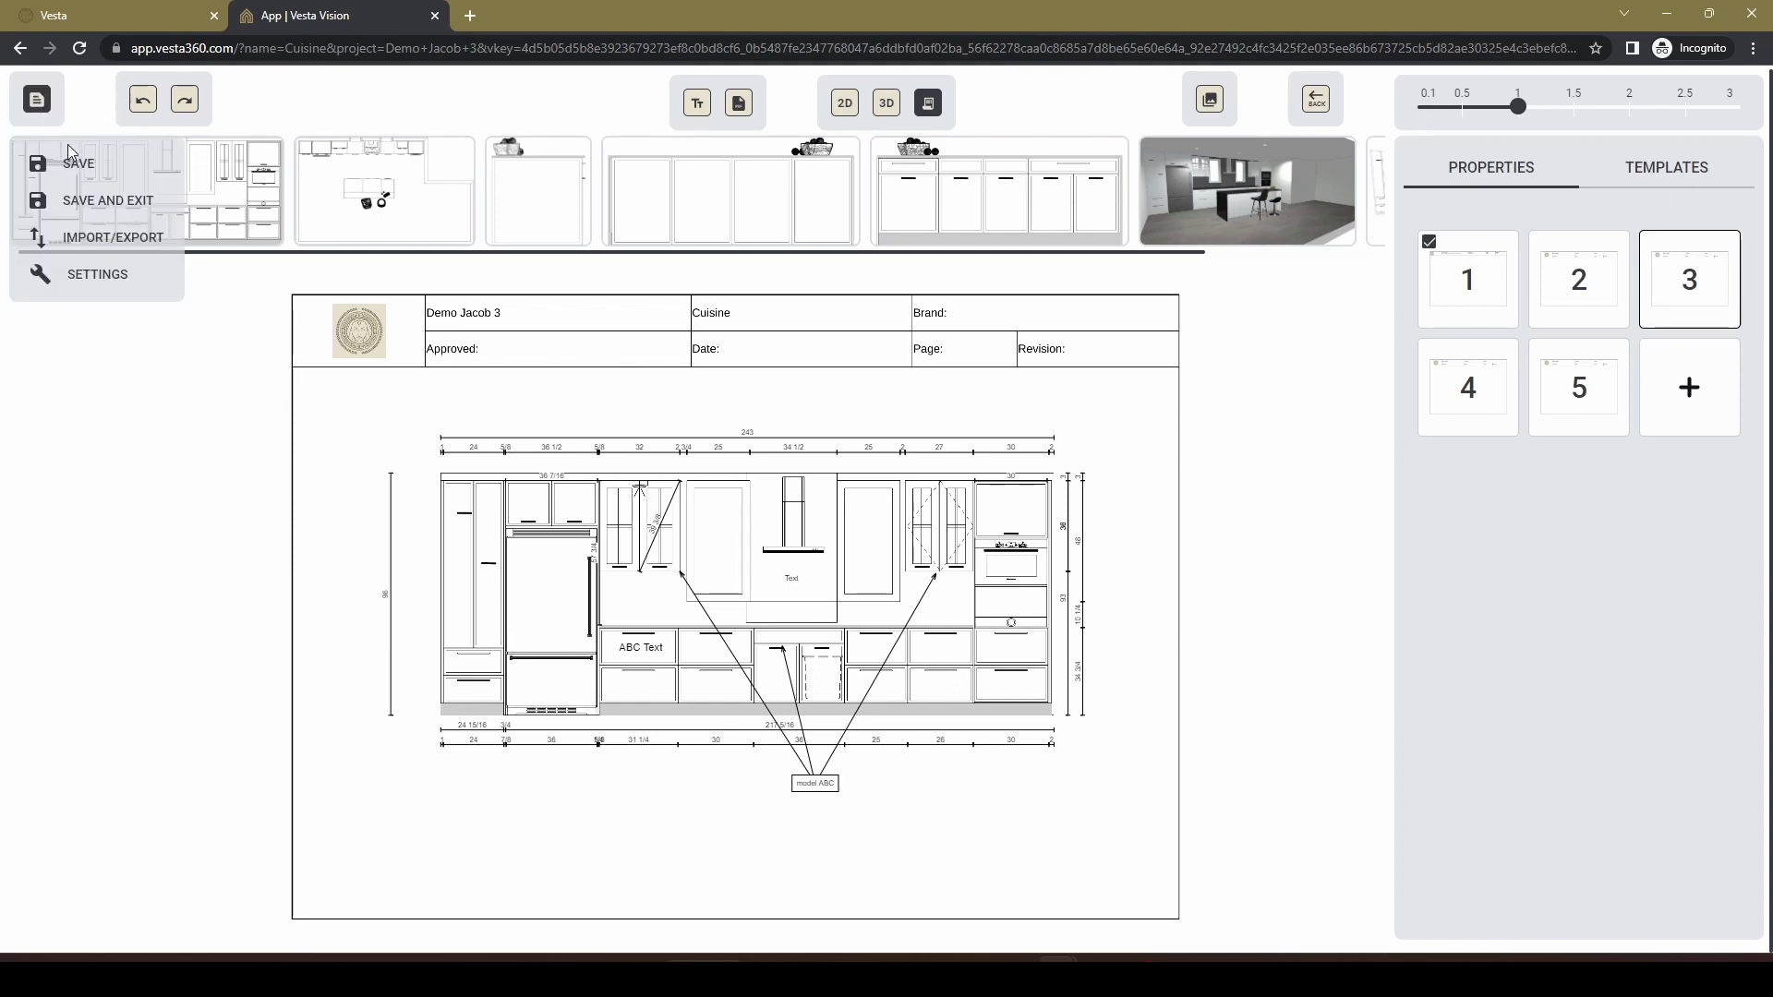
click(92, 202)
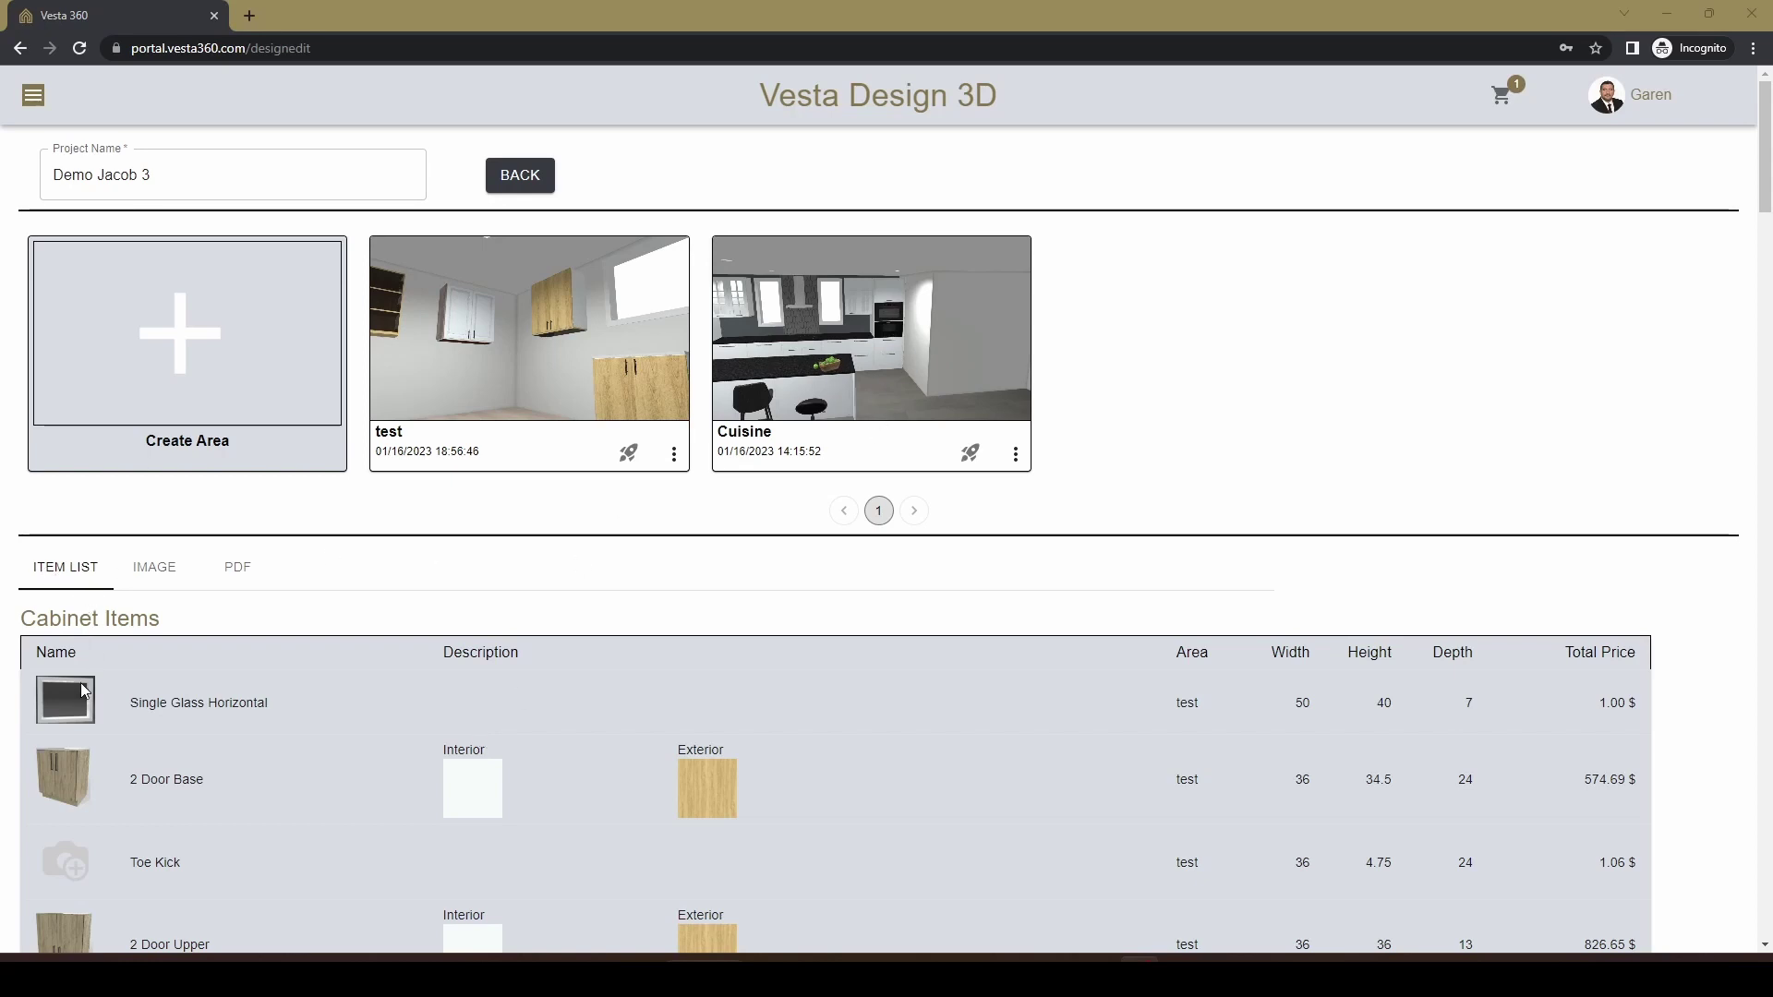
Look through the project's item list and images, and download the Cuisine doc.pdf dated 03/01/2023 from its PDF files.
scroll(79, 607, down, 2)
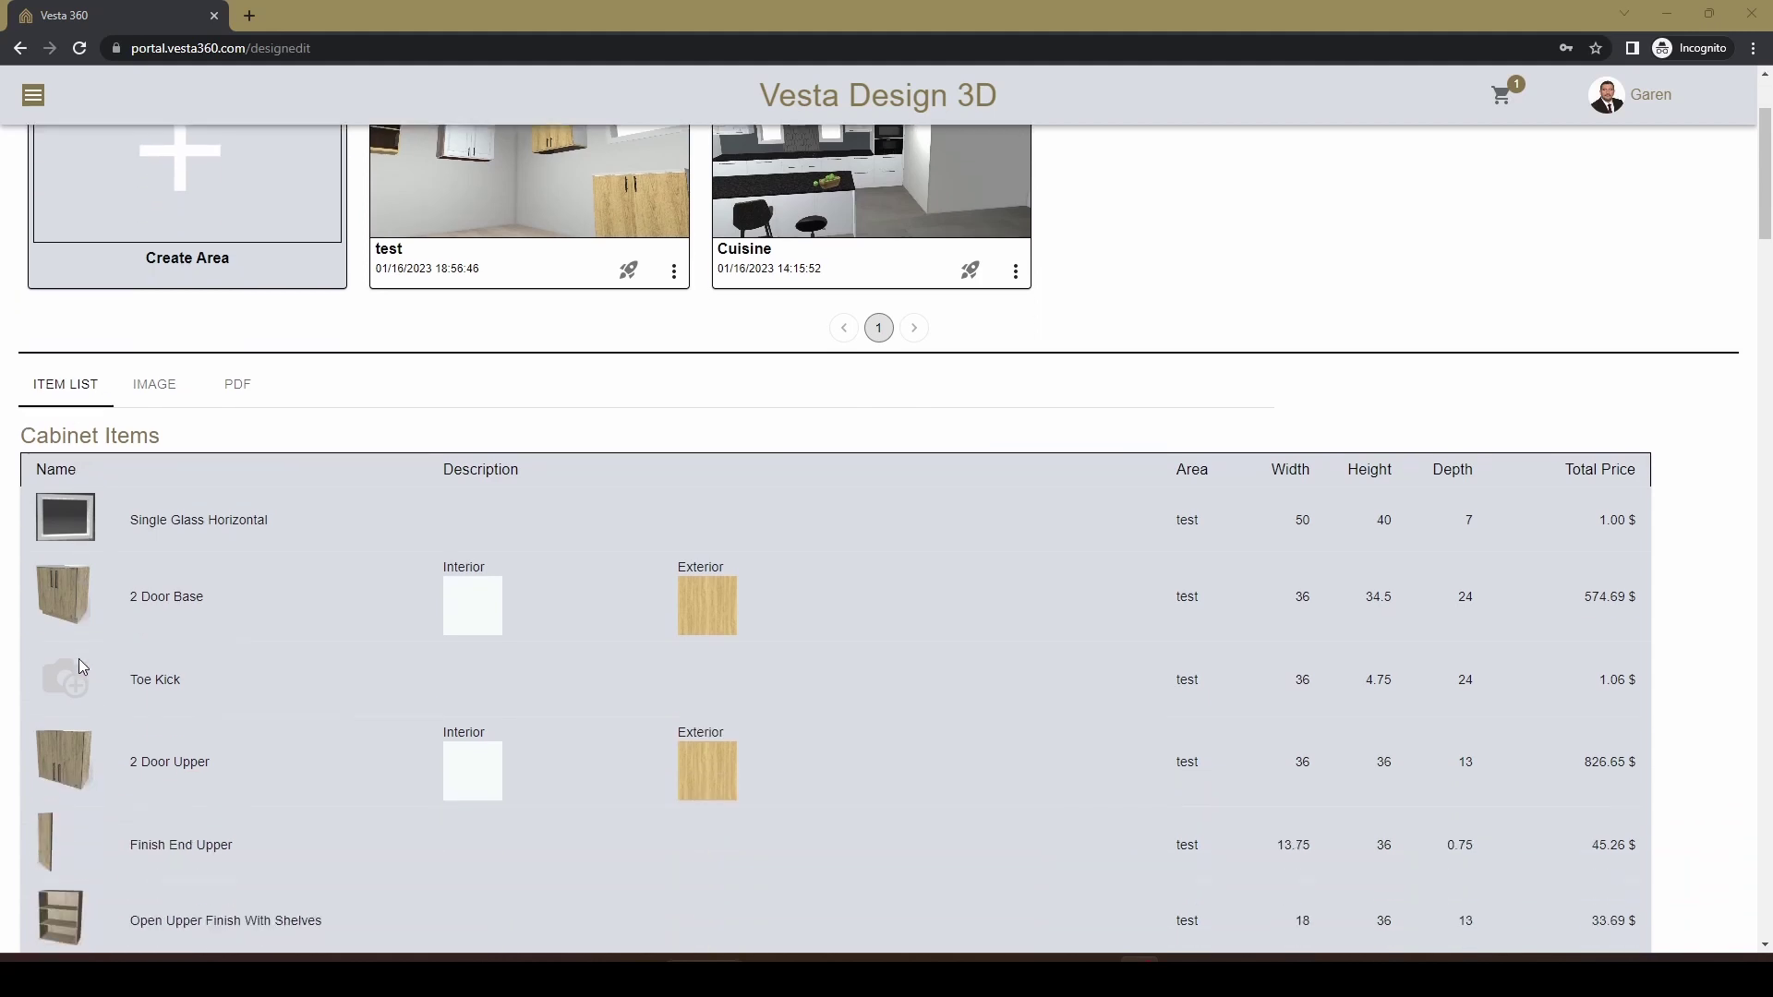
scroll(83, 591, up, 2)
click(155, 569)
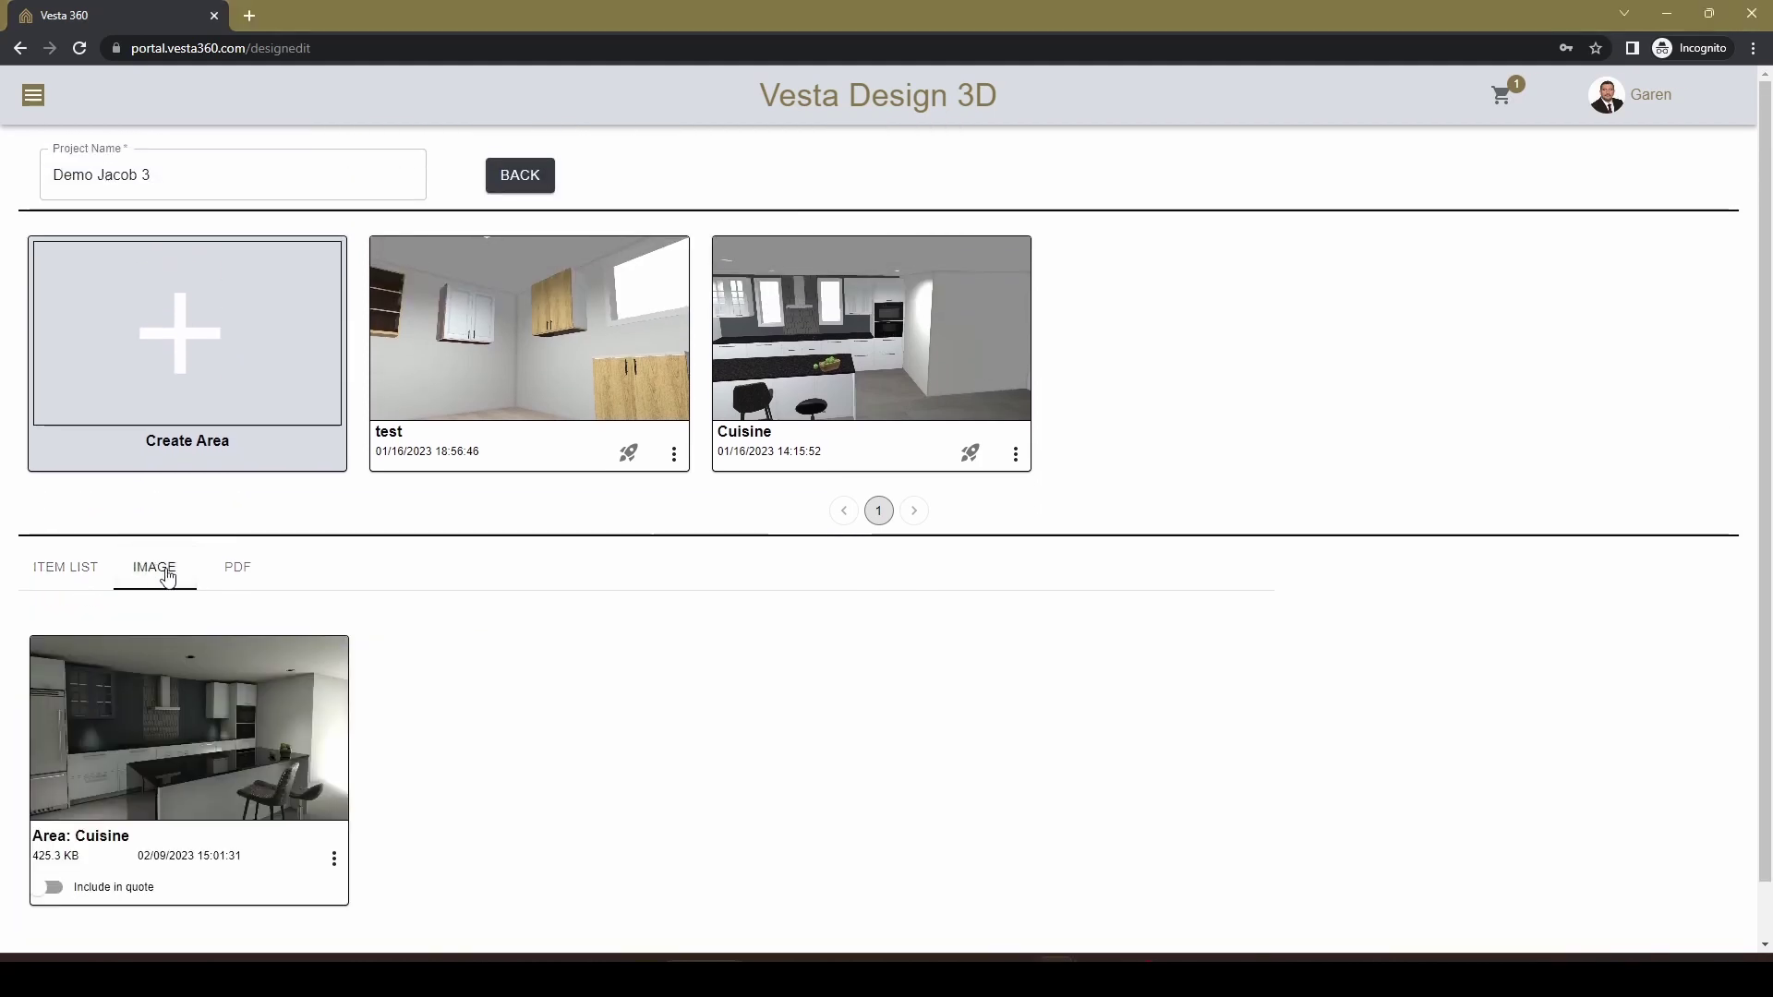
click(251, 571)
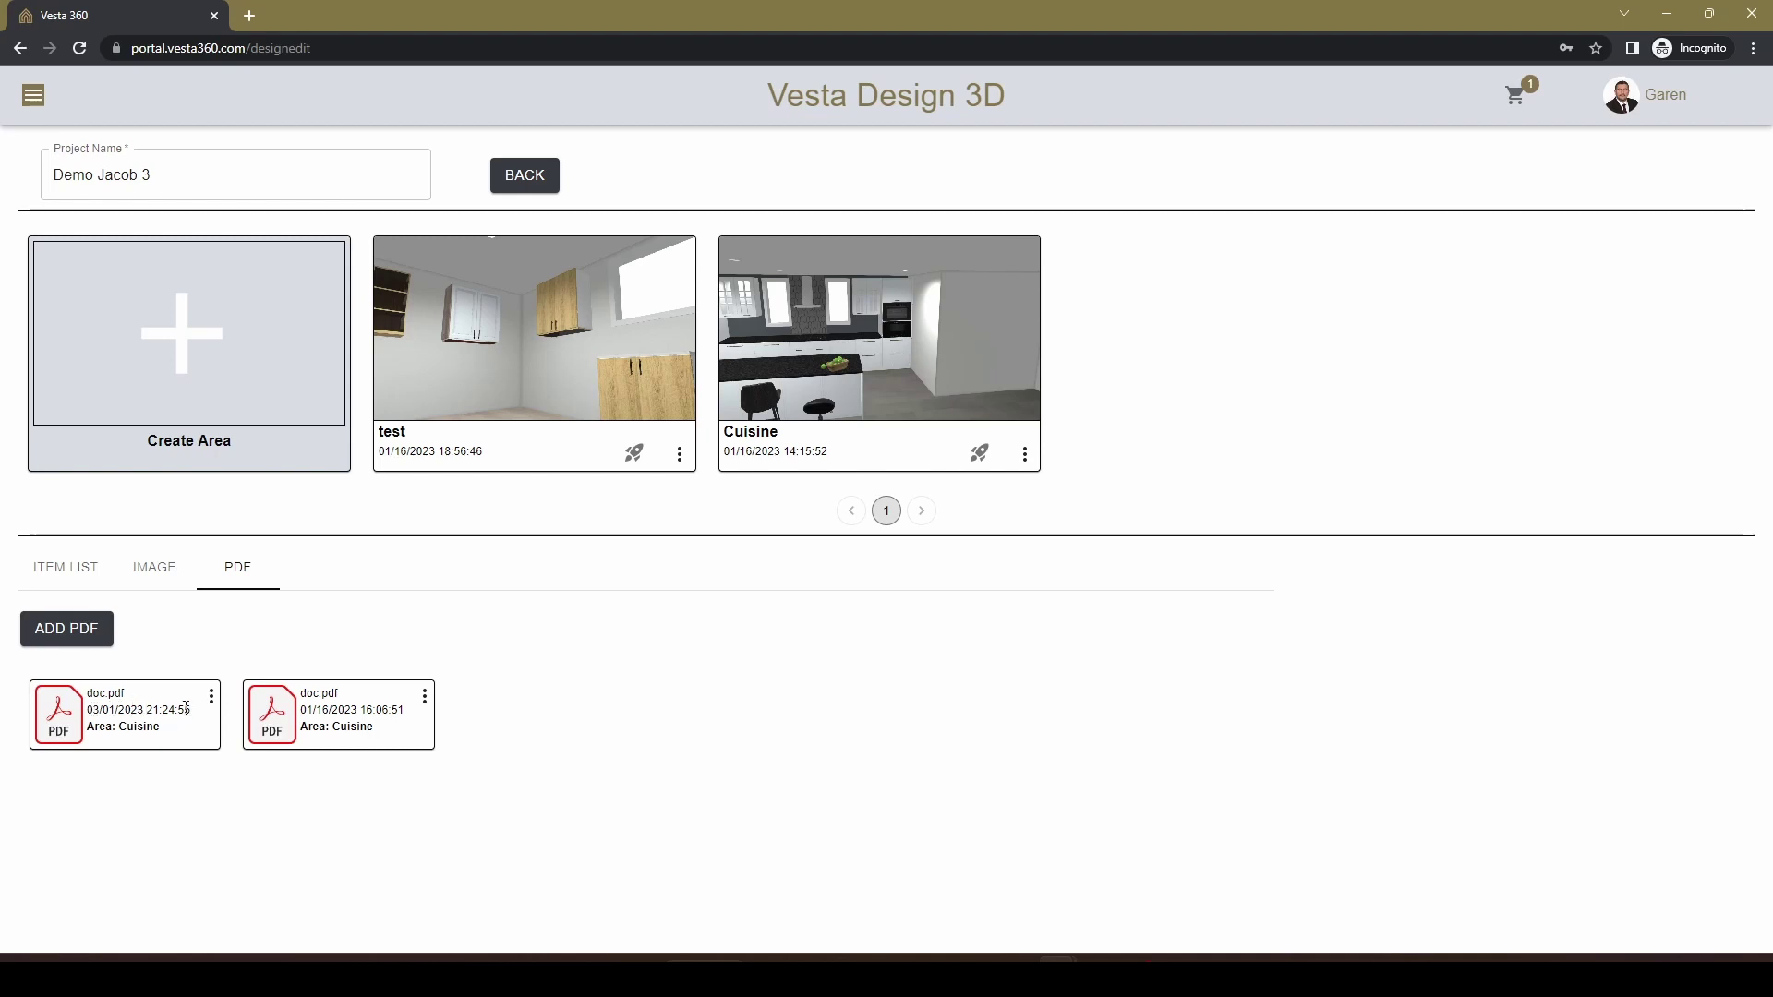
click(212, 696)
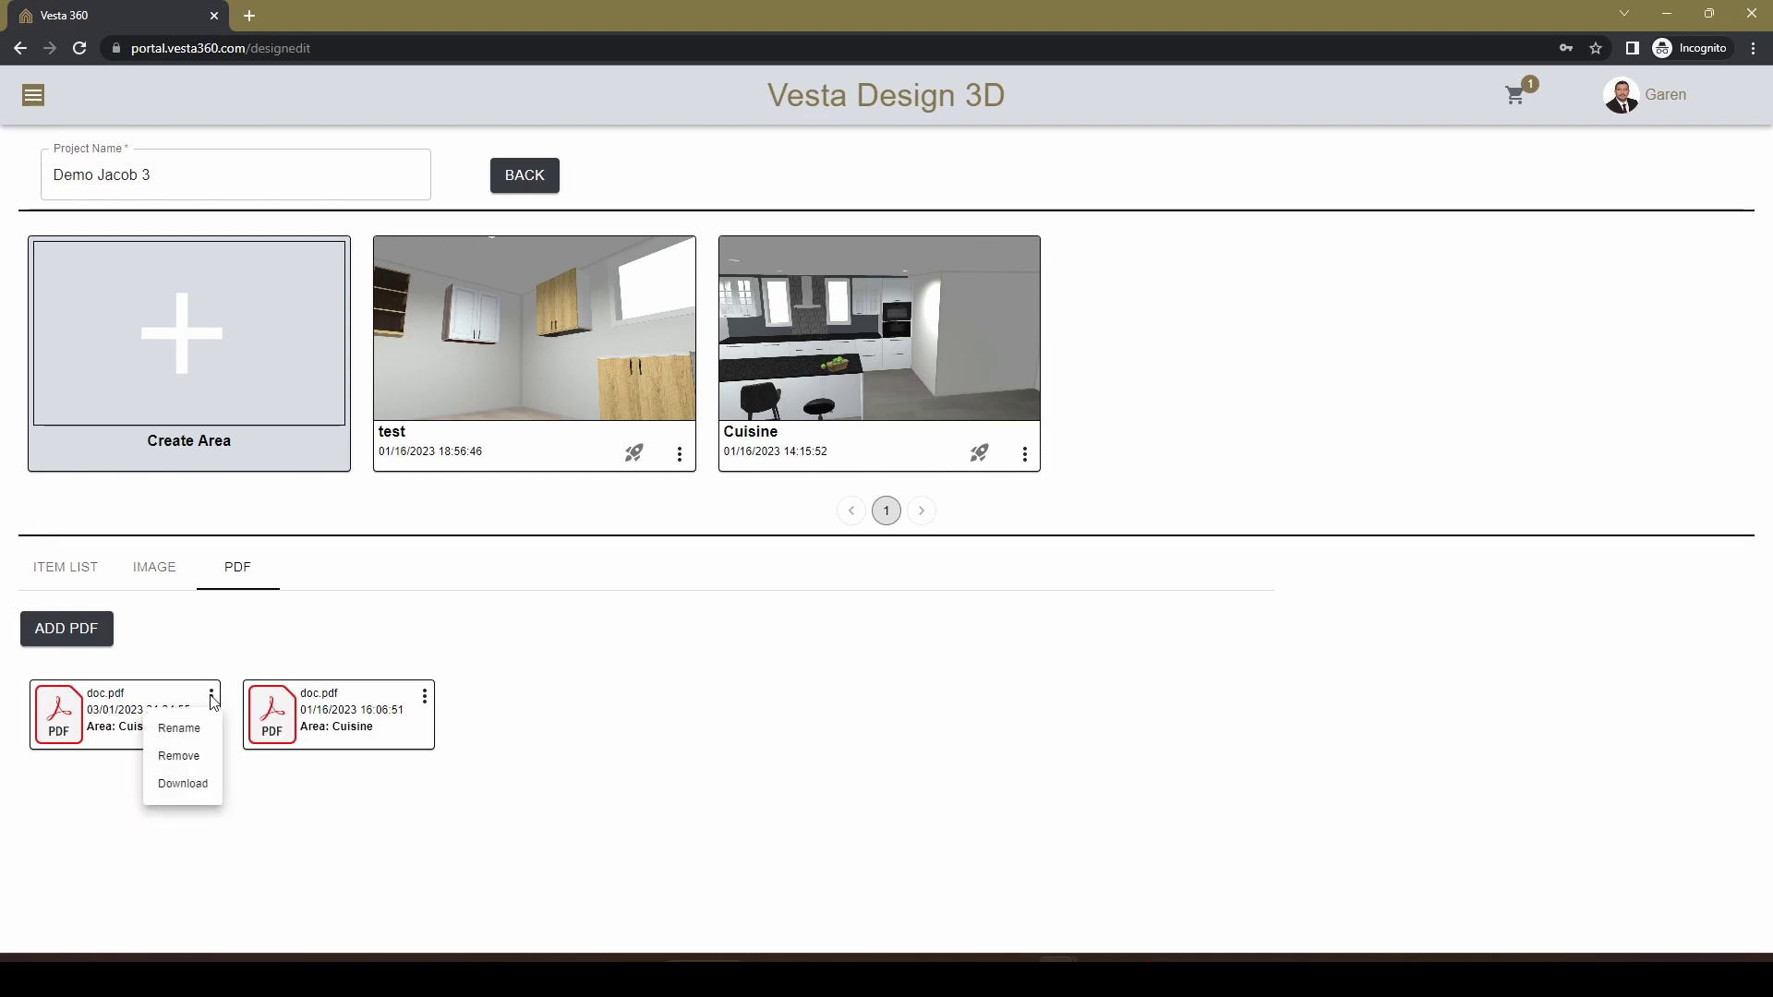
click(184, 787)
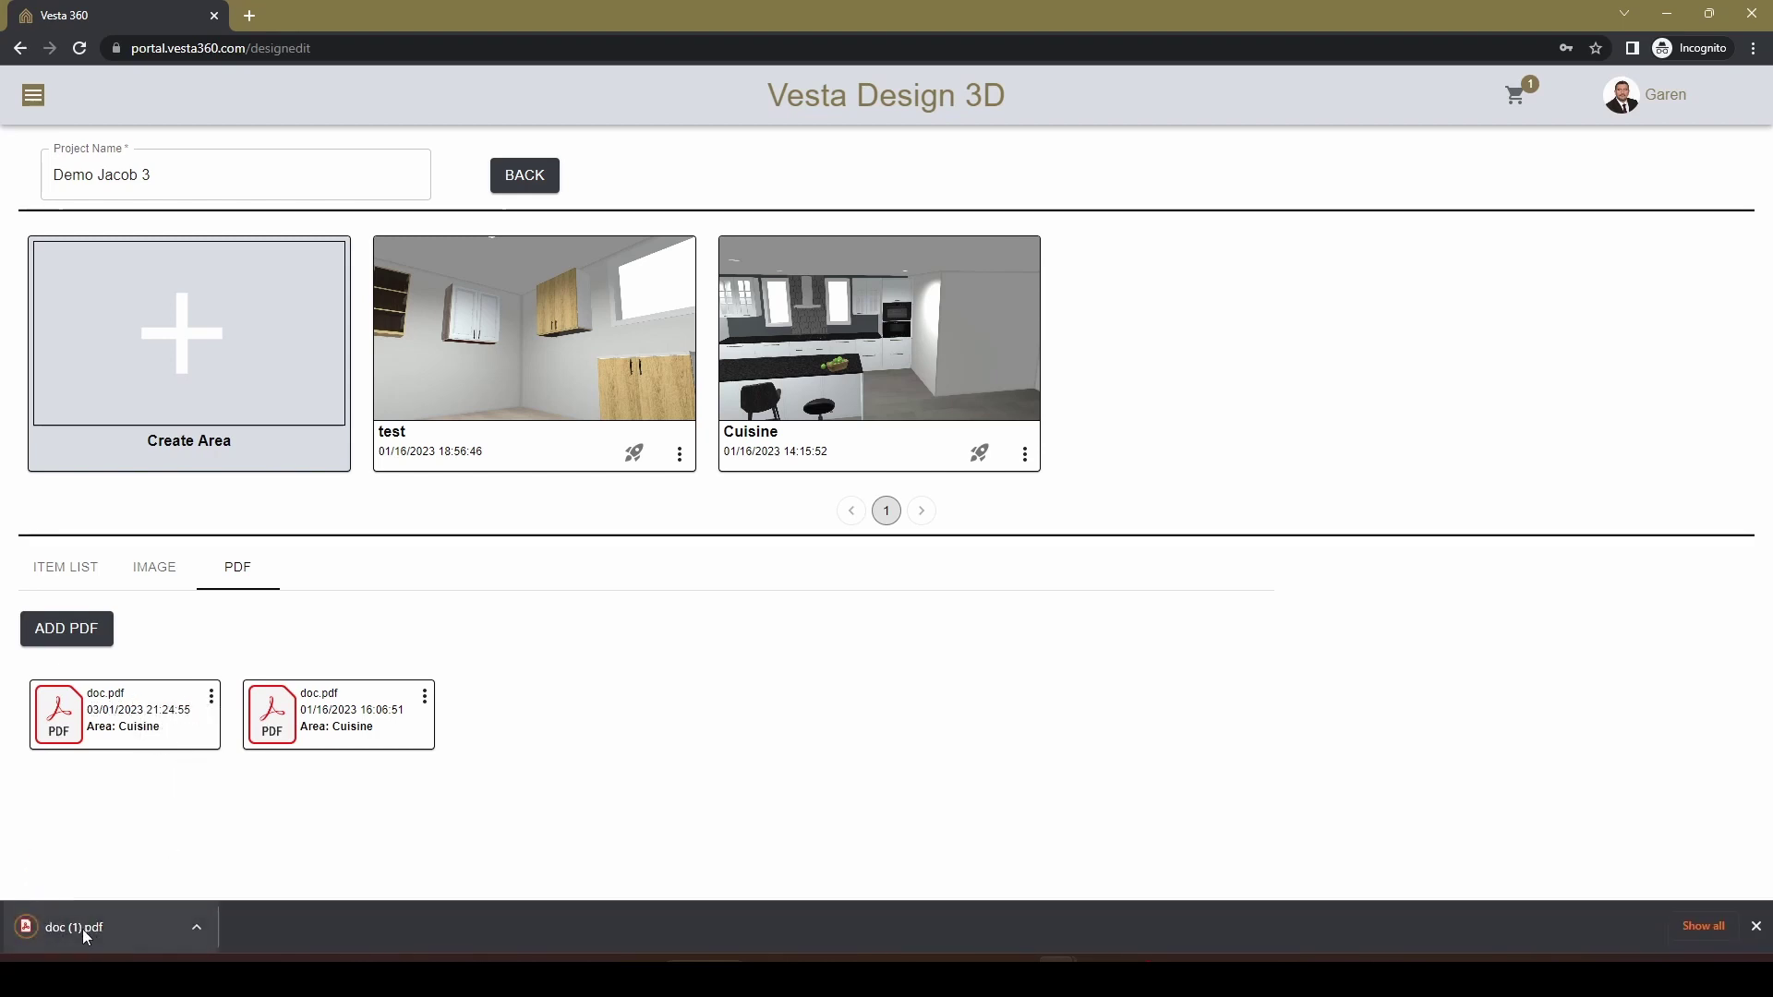
Open the downloaded doc (1).pdf, review pages 1 through 5, and close it to return to the project page.
click(79, 928)
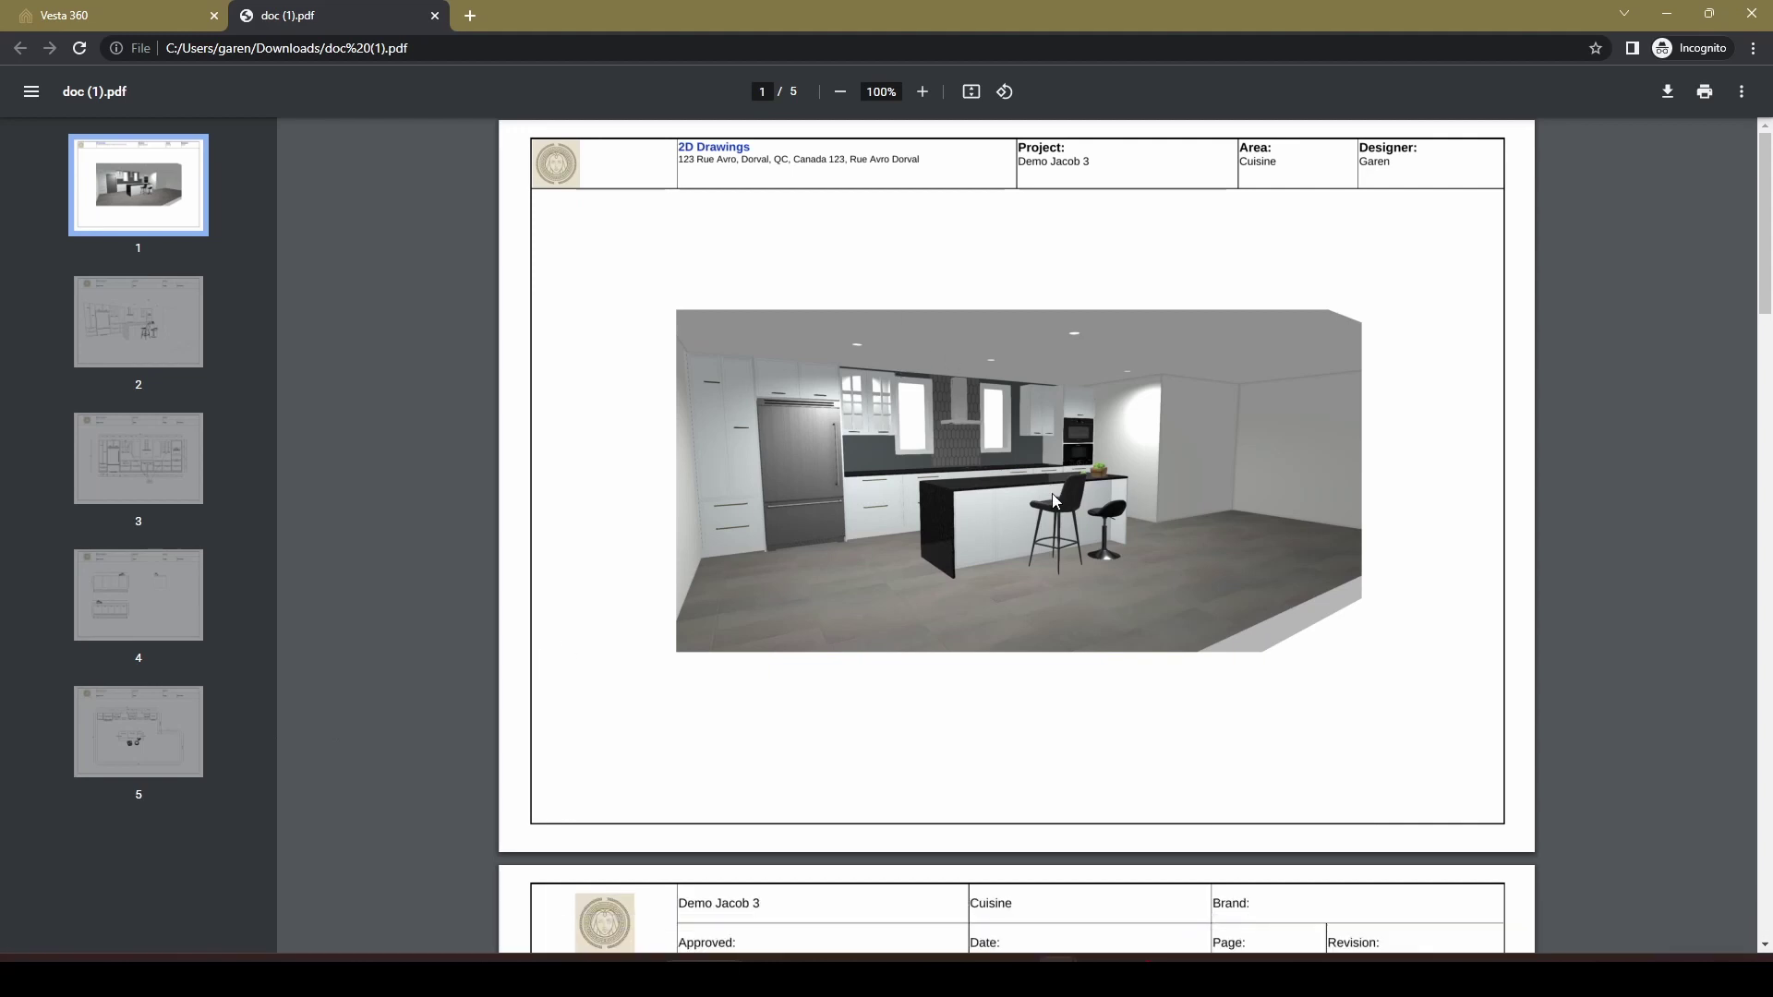
scroll(1051, 494, down, 7)
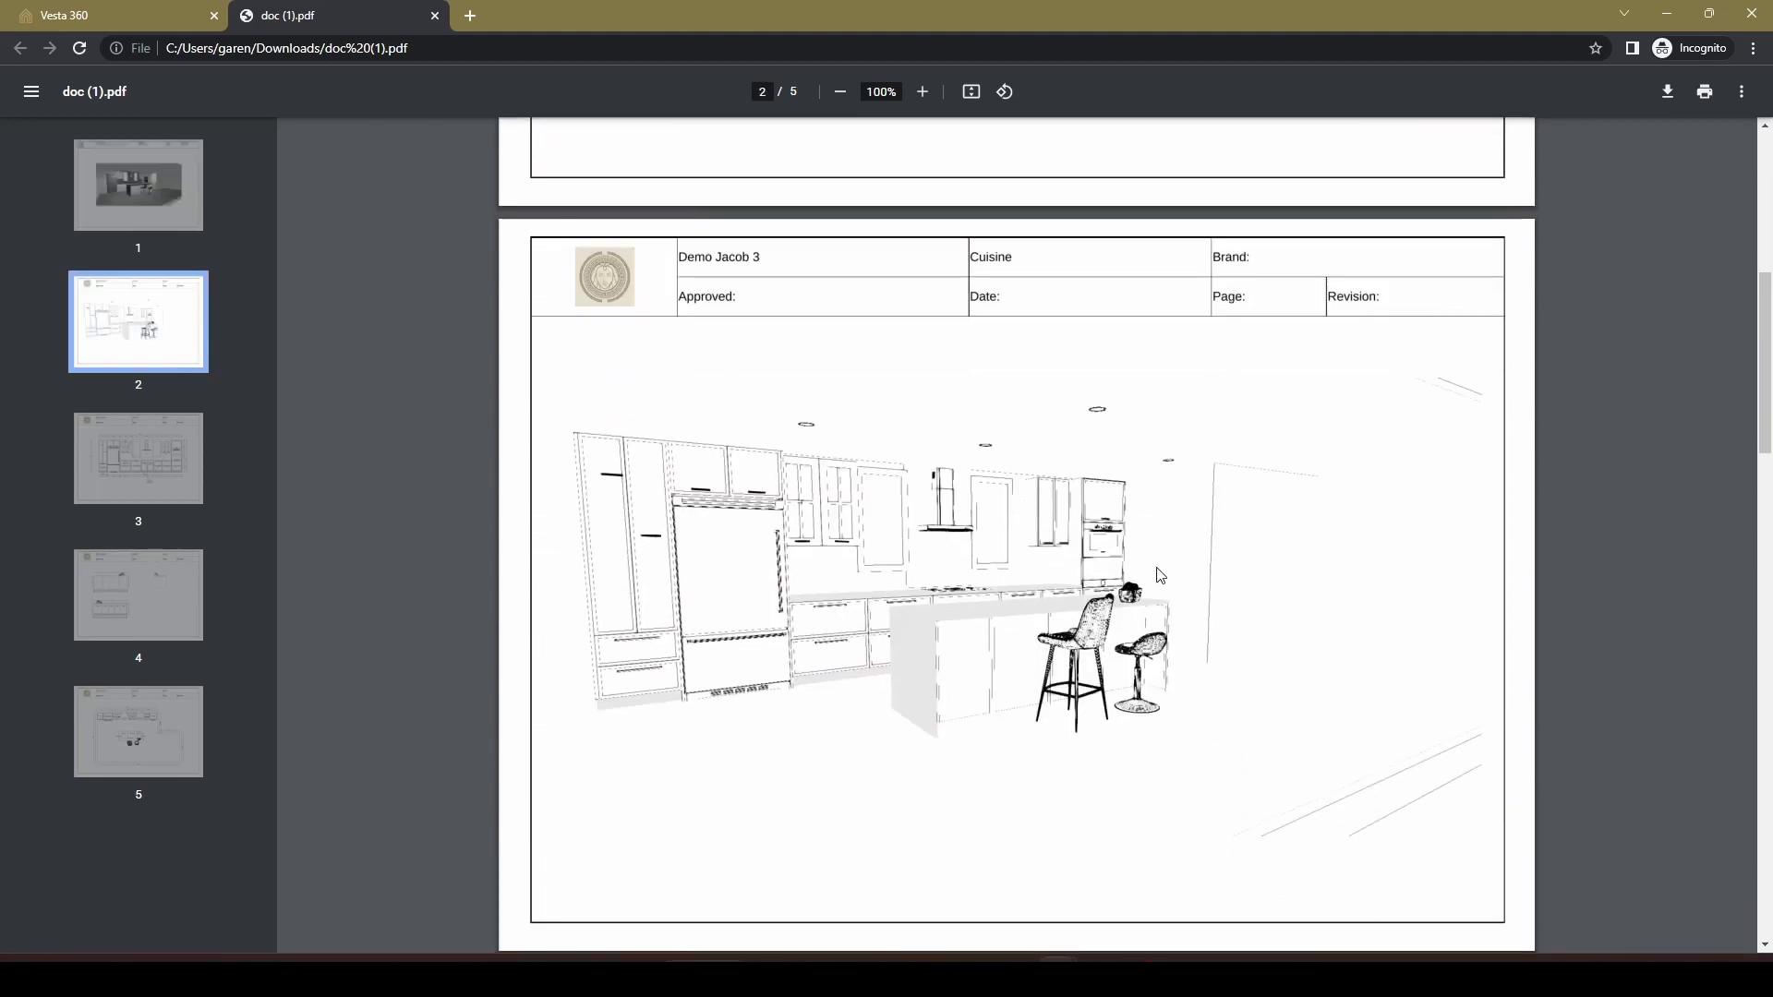
scroll(1160, 574, down, 10)
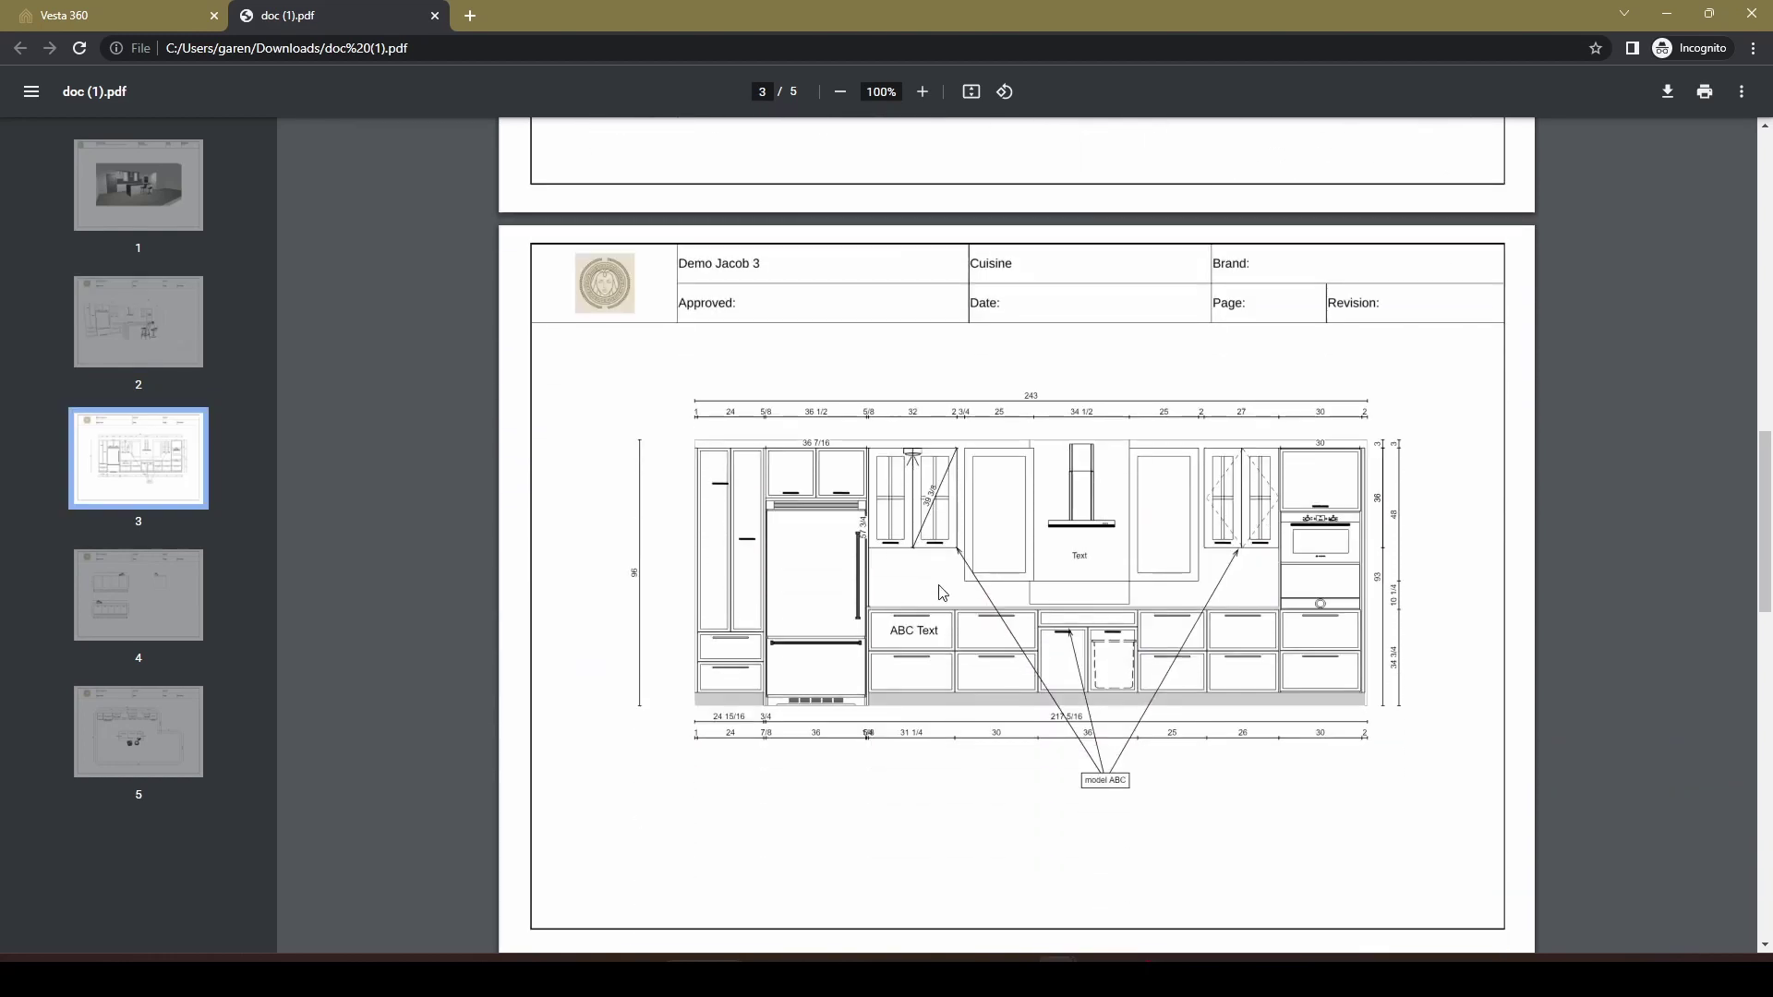
scroll(942, 592, down, 10)
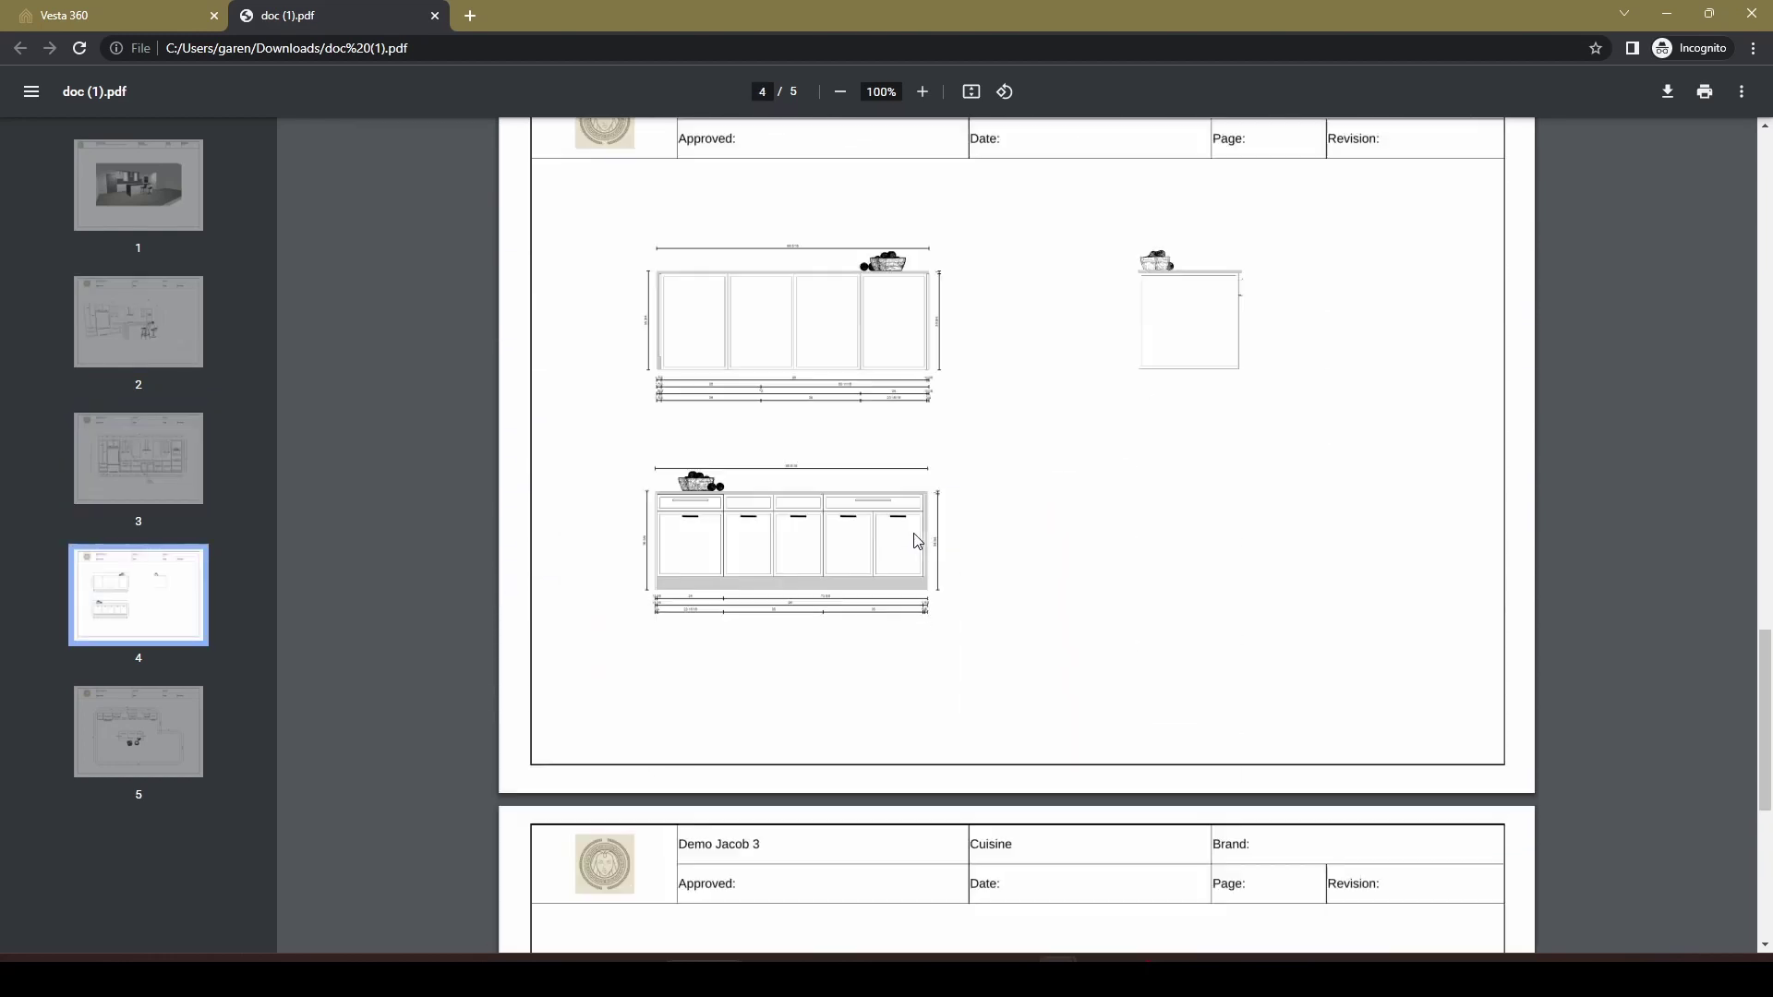
scroll(1053, 546, down, 7)
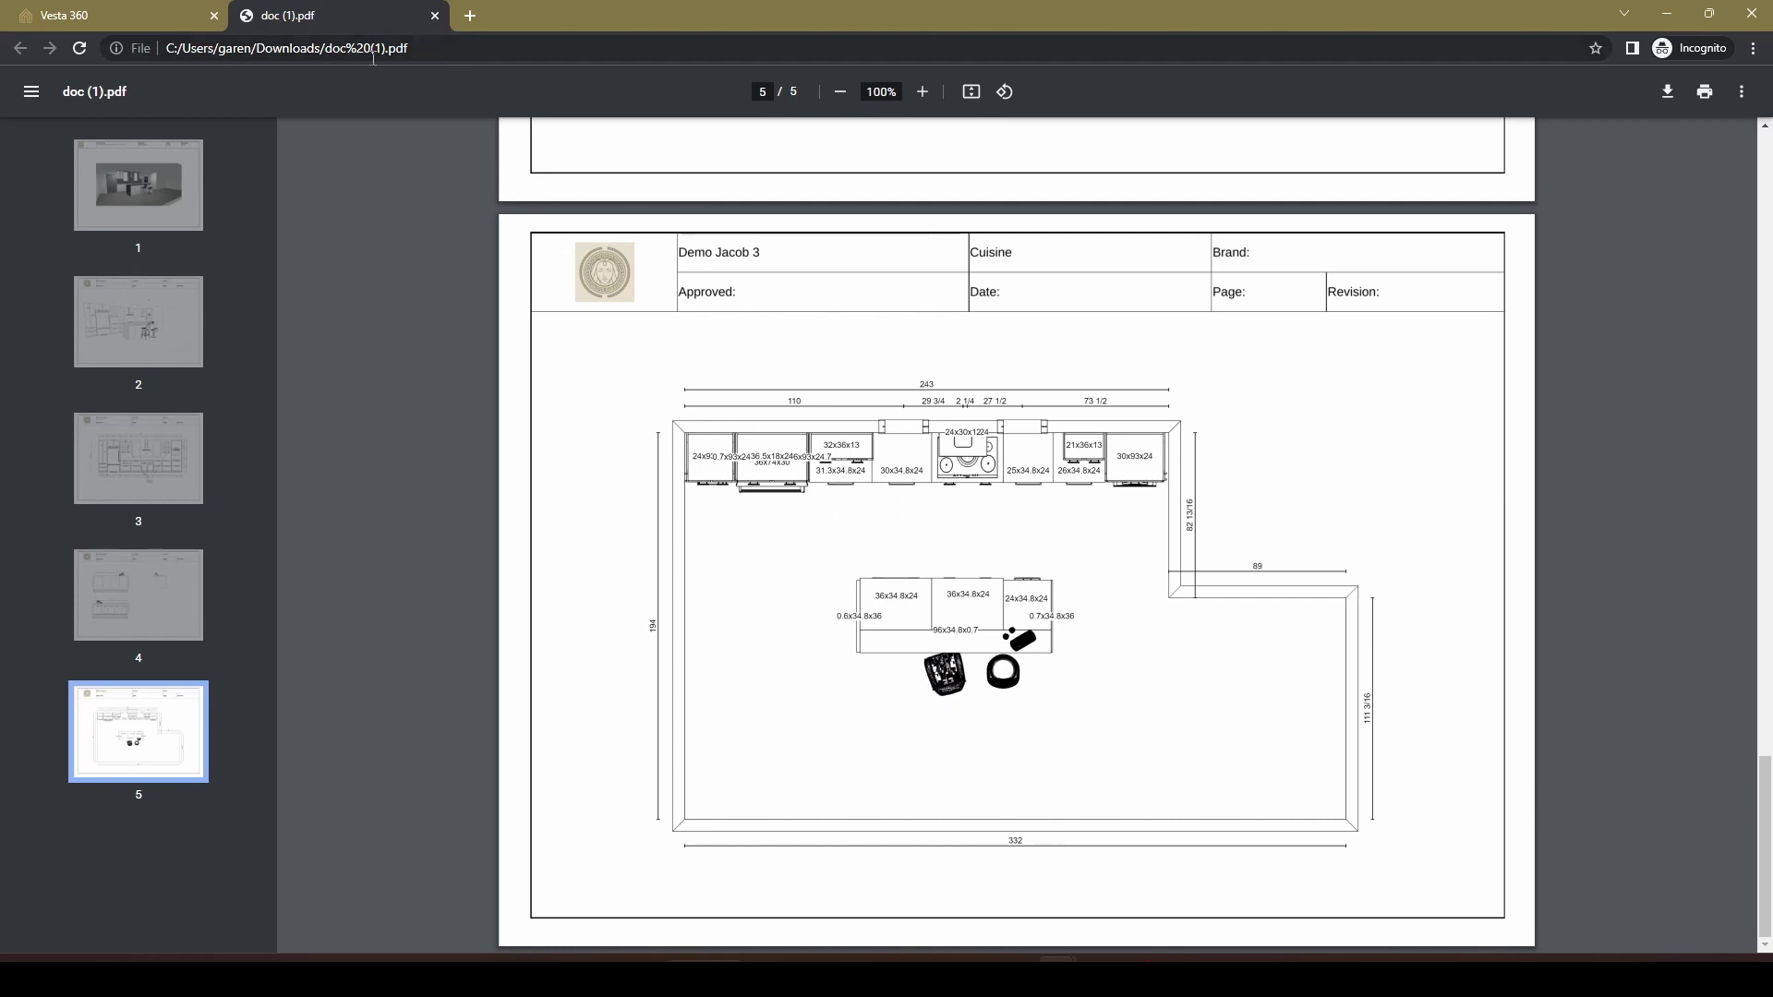
scroll(480, 139, up, 1)
click(436, 17)
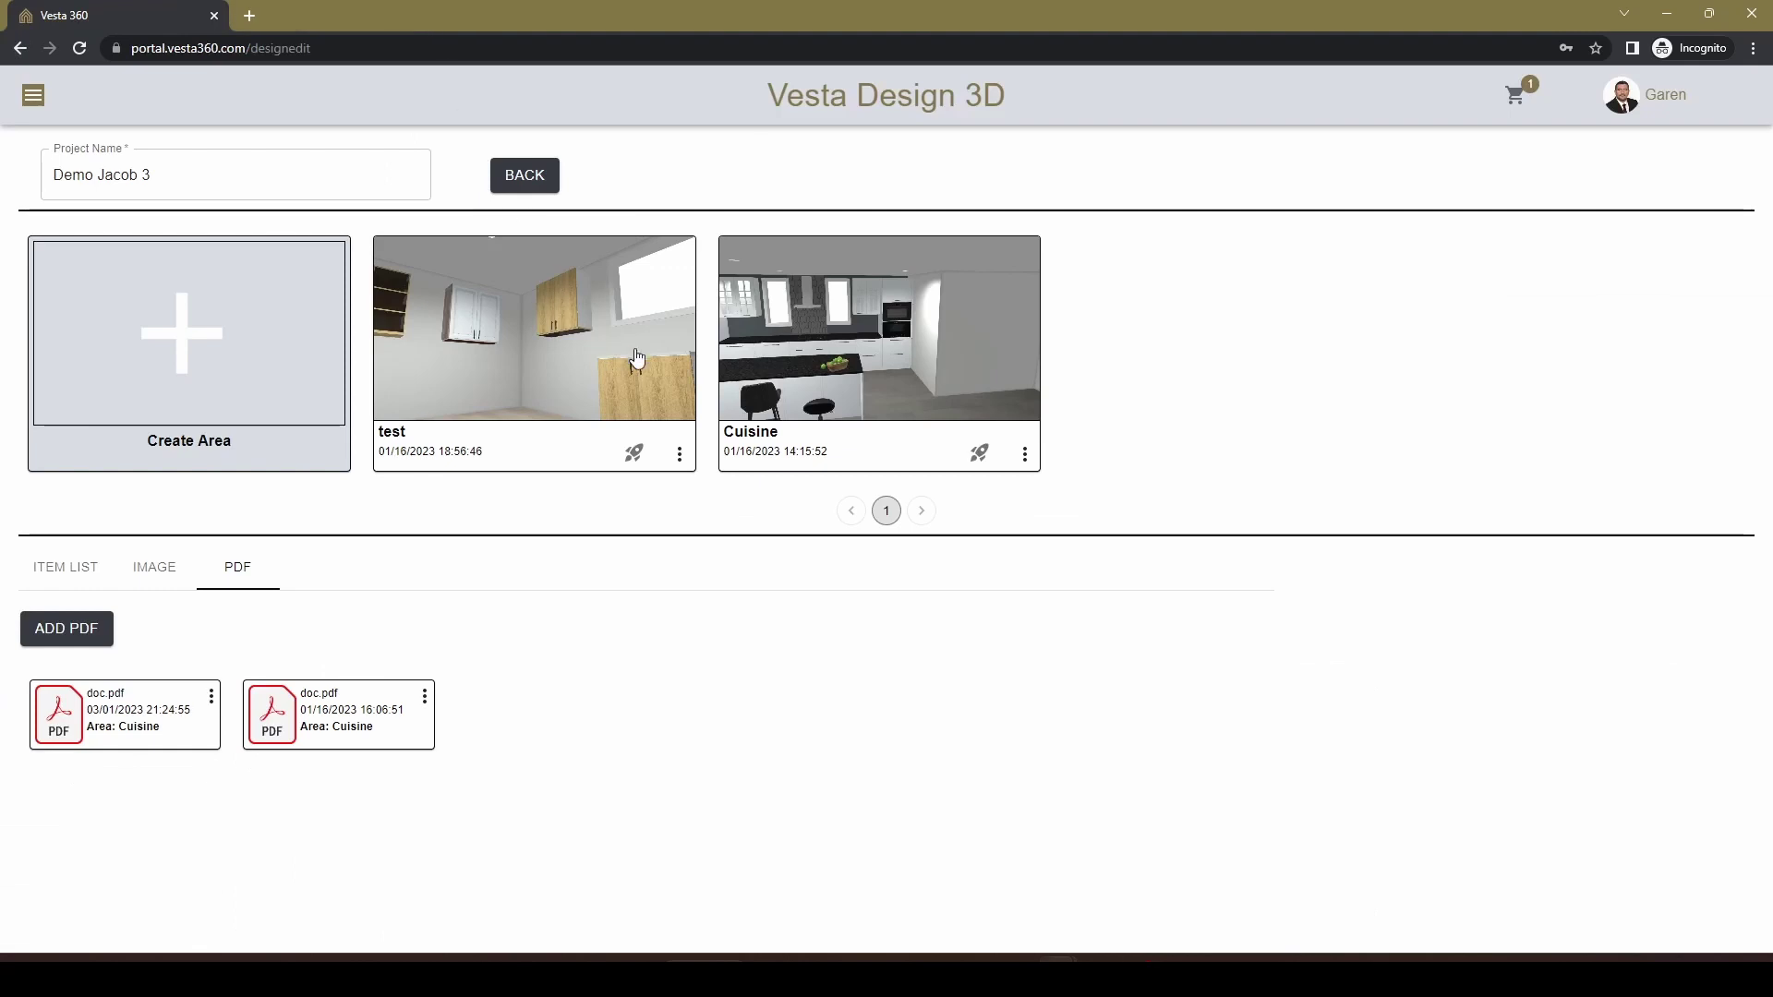